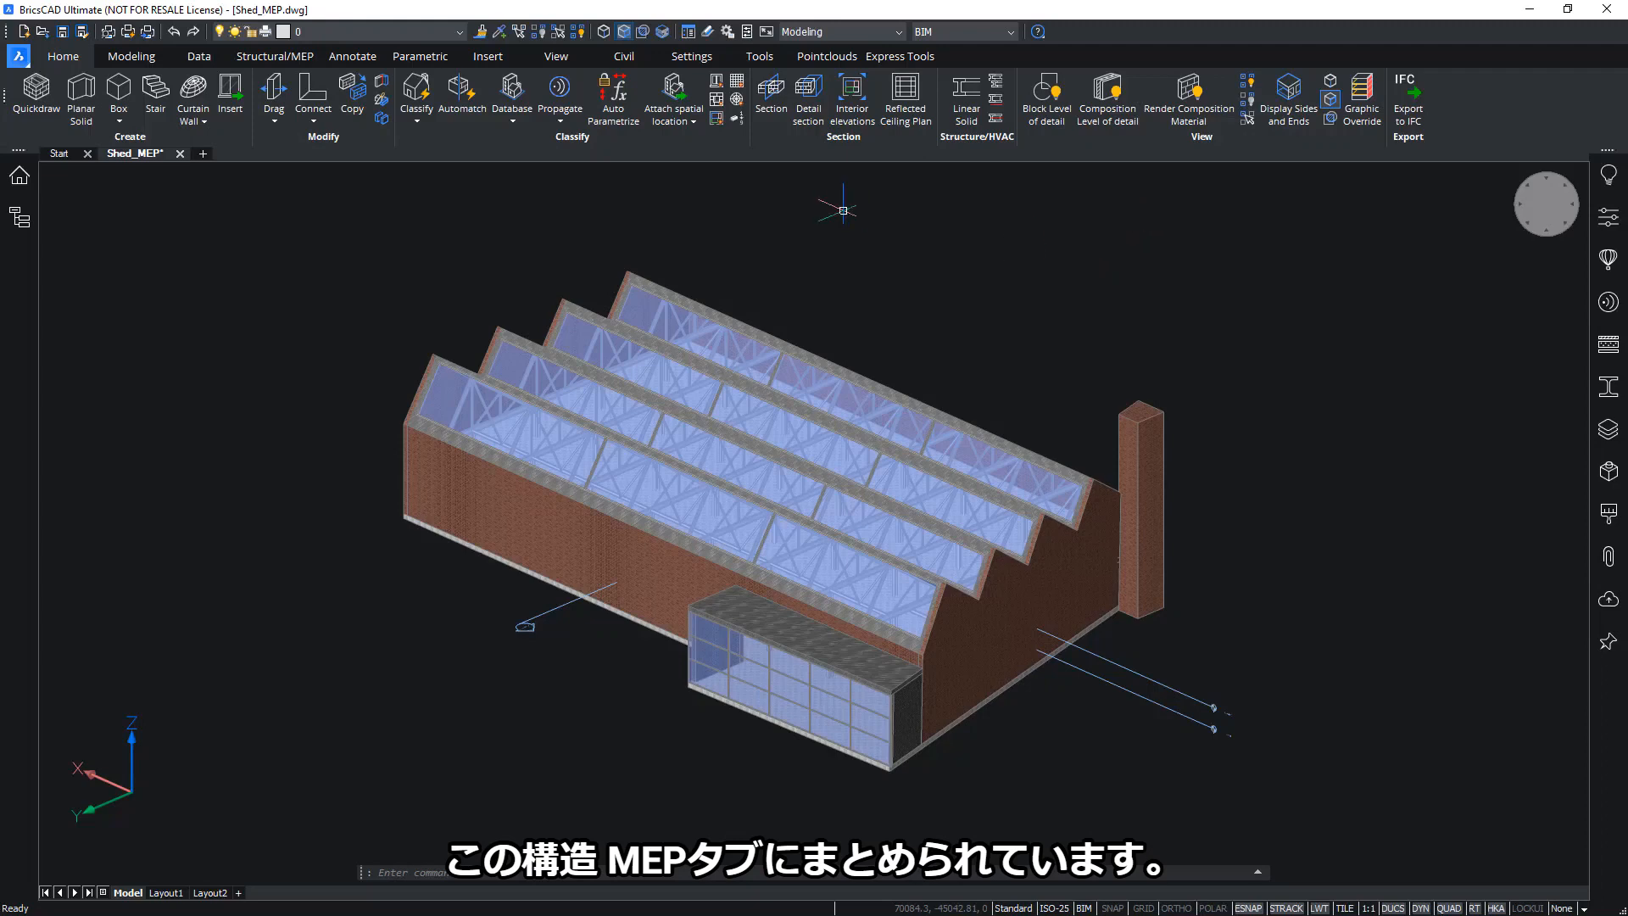
# Switch to the Structural/MEP tools and open the Profiles library dialog
pyautogui.click(264, 59)
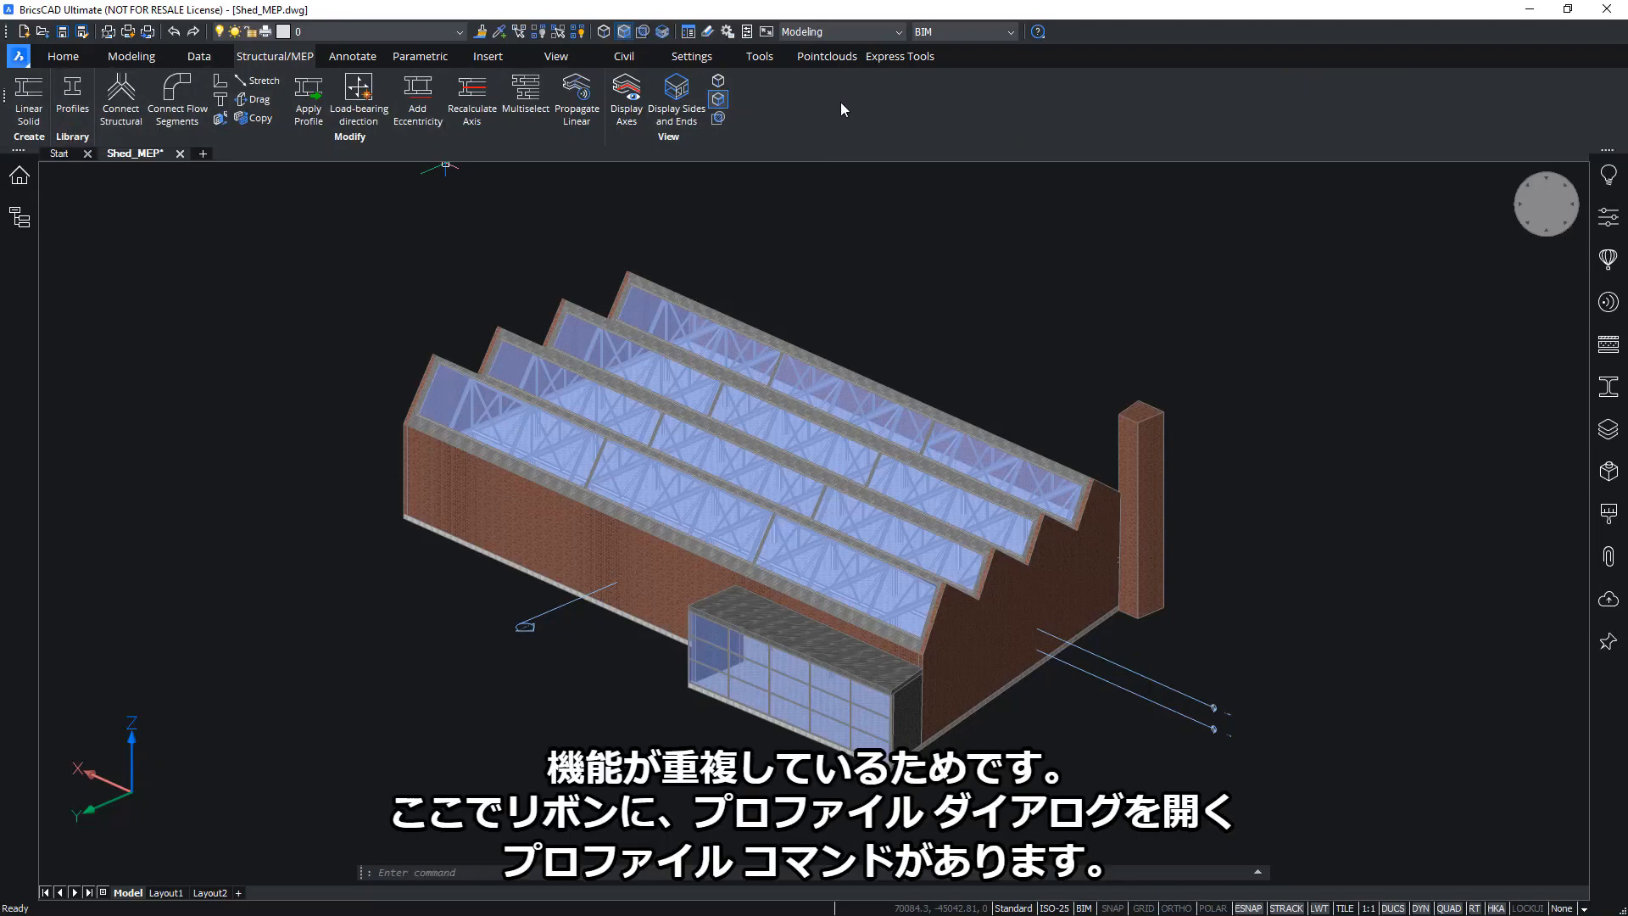
pyautogui.click(66, 102)
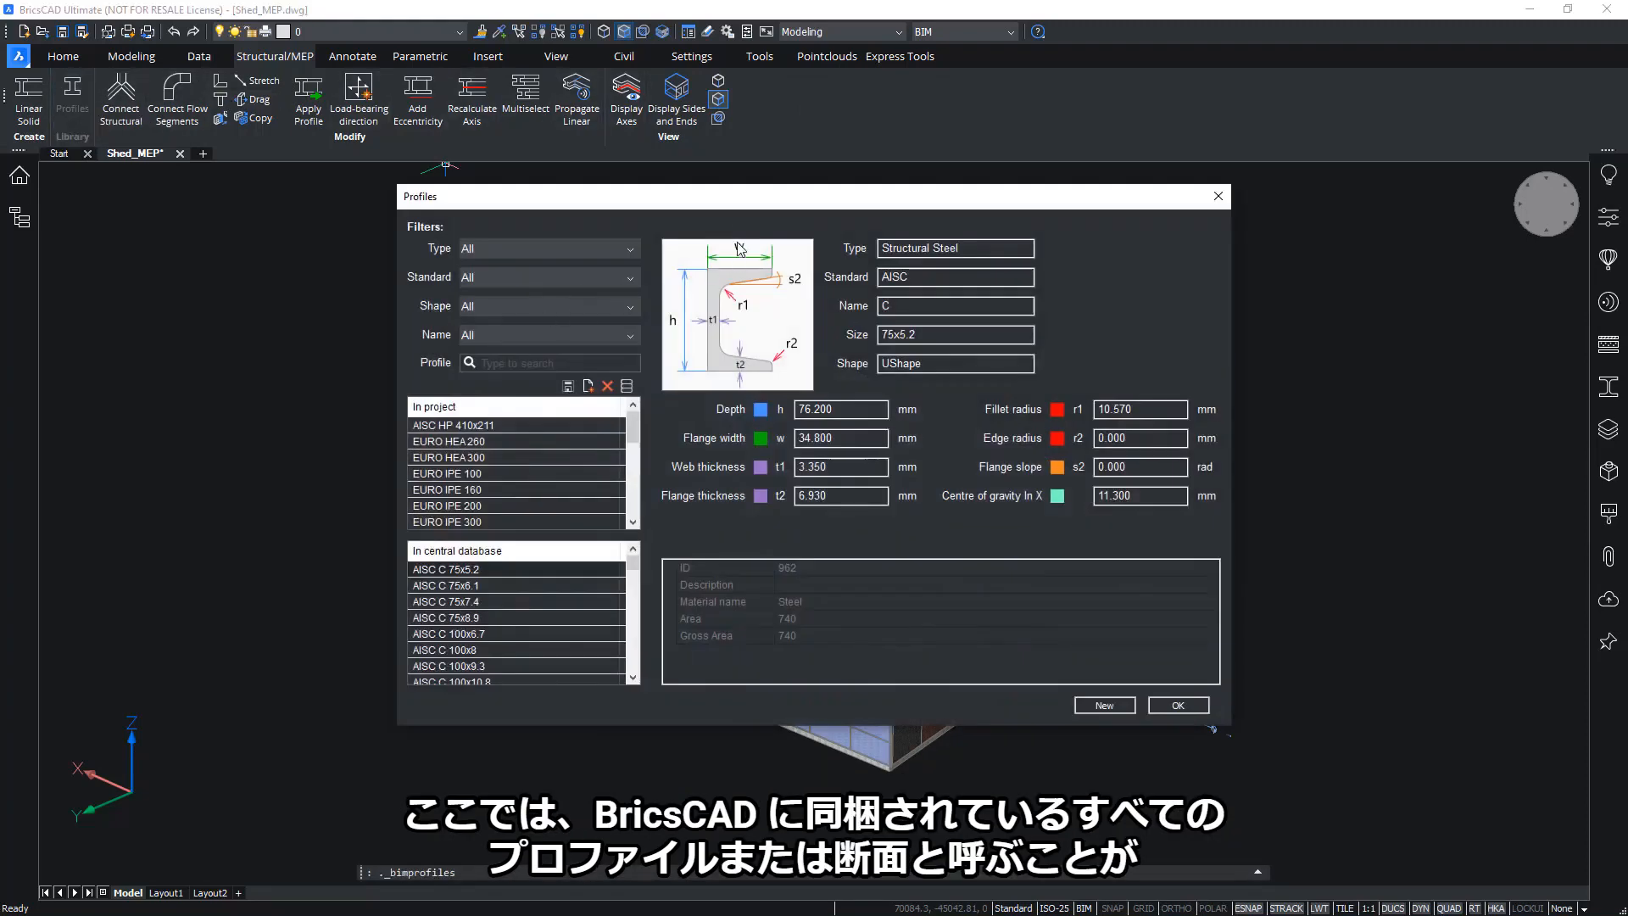
# Filter the profiles to Structural Steel type, EURO standard and IShape sections
pyautogui.moveTo(740, 207); pyautogui.dragTo(705, 214)
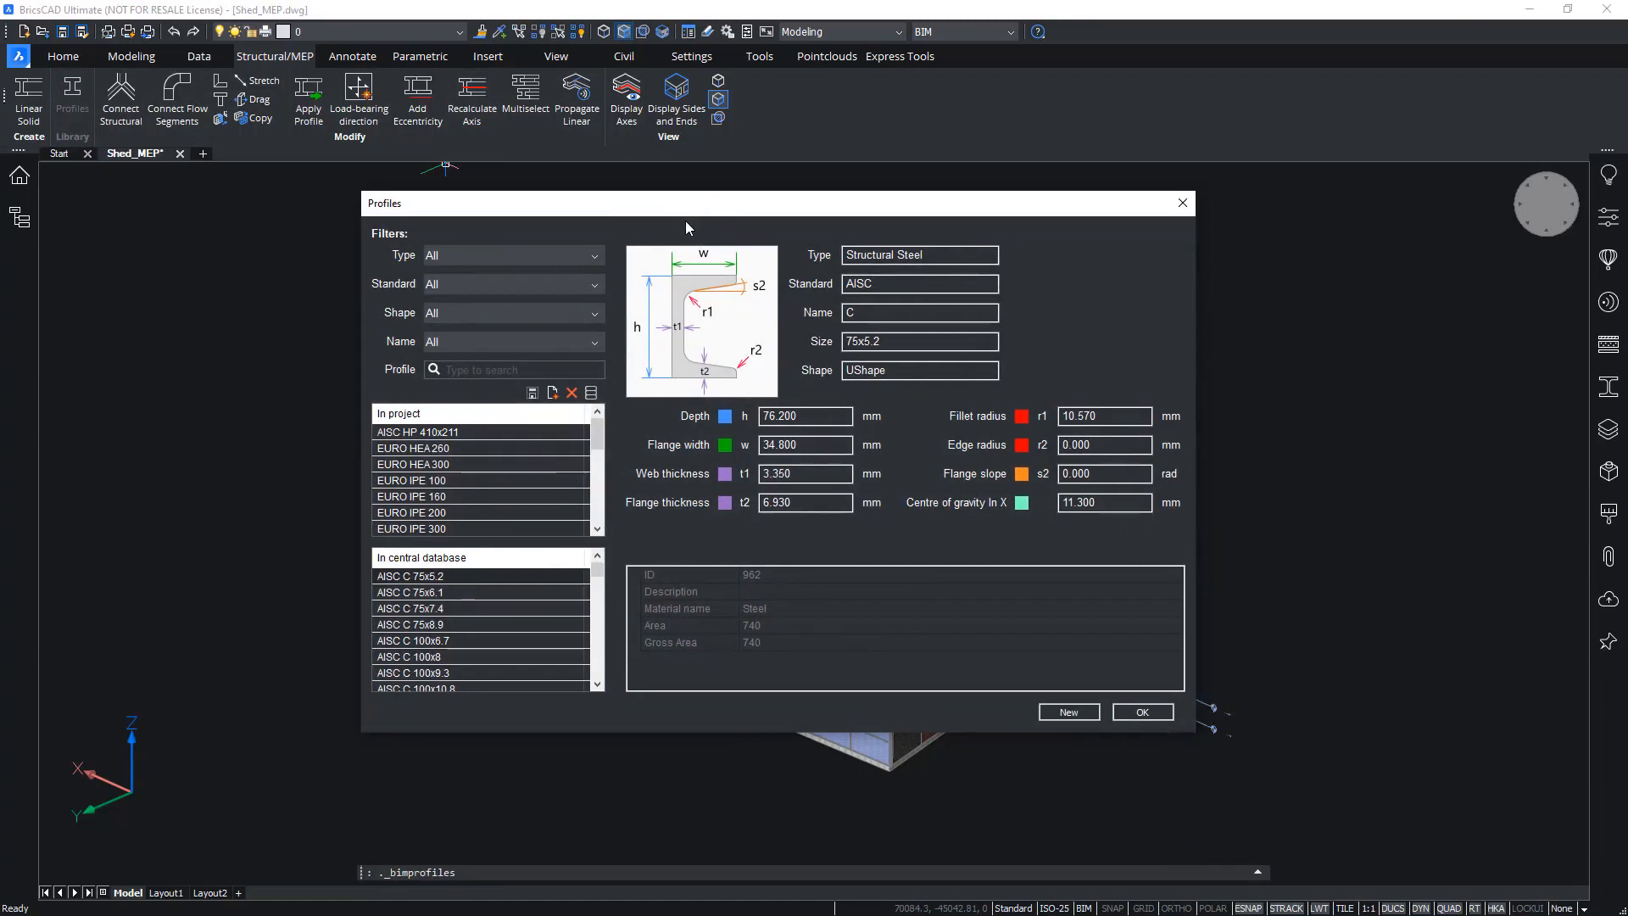
pyautogui.click(596, 256)
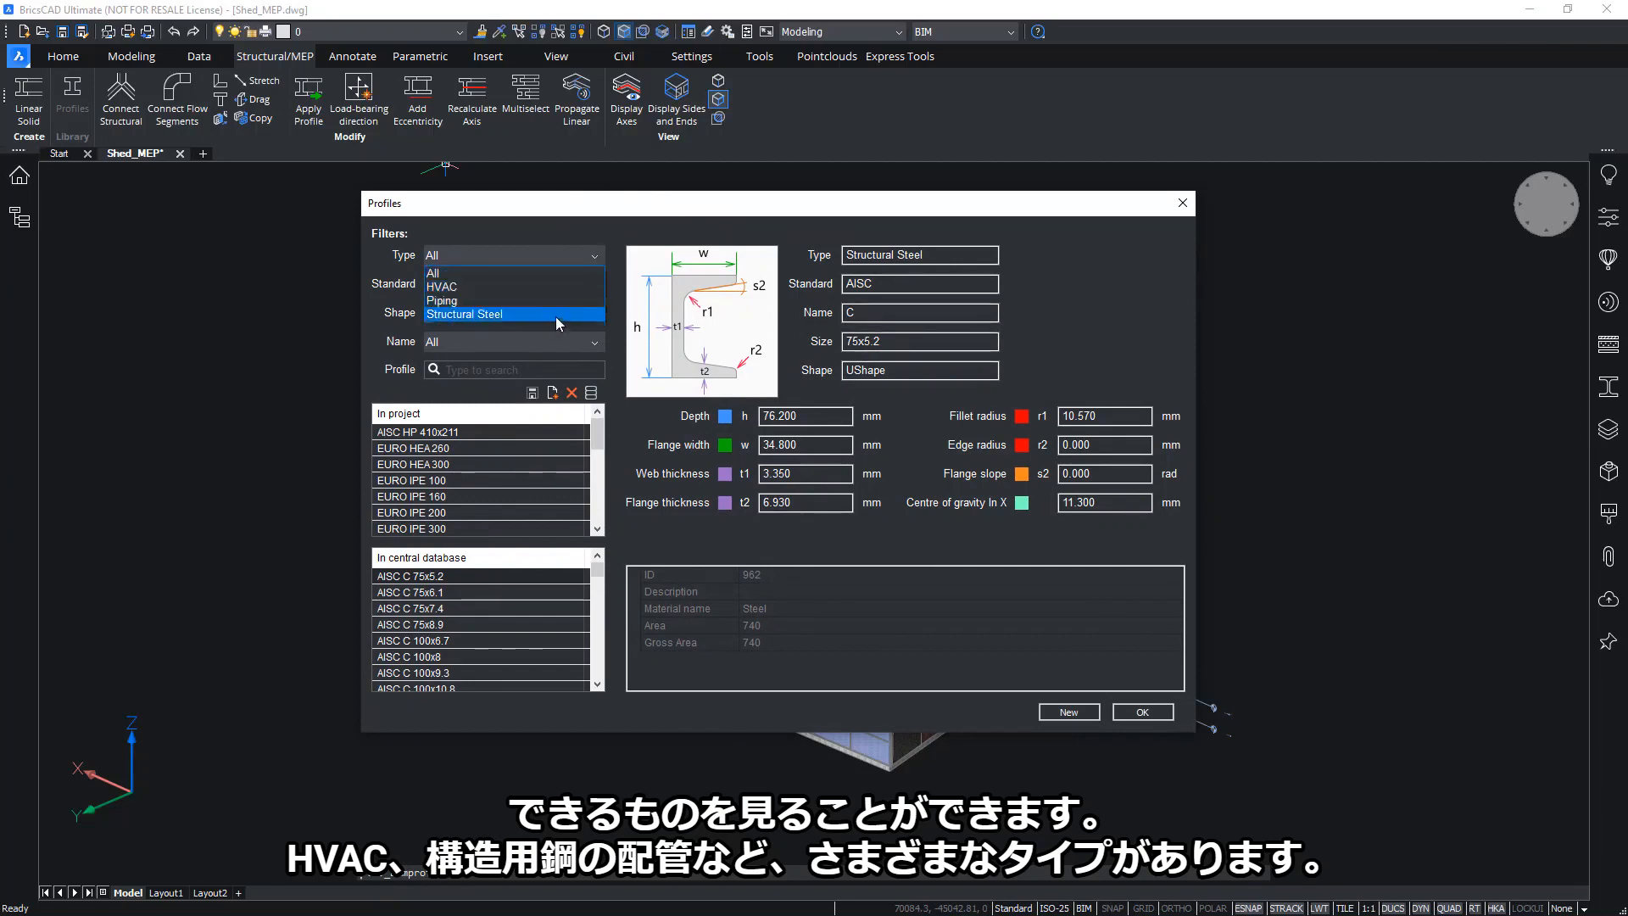
pyautogui.click(582, 258)
pyautogui.click(537, 294)
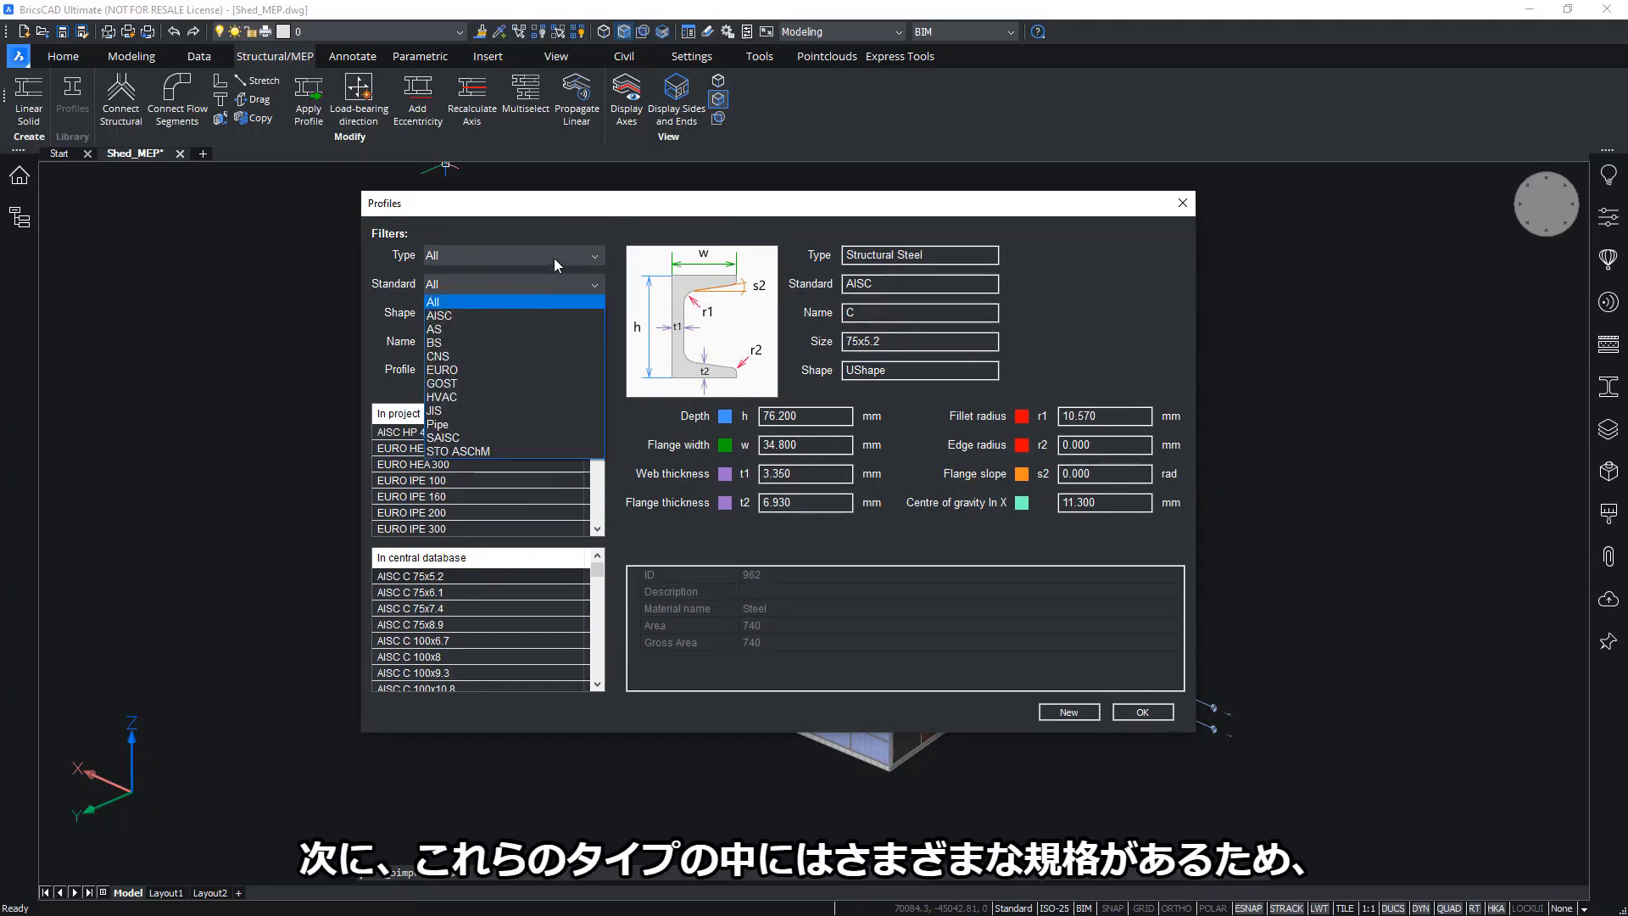
pyautogui.click(555, 265)
pyautogui.click(522, 261)
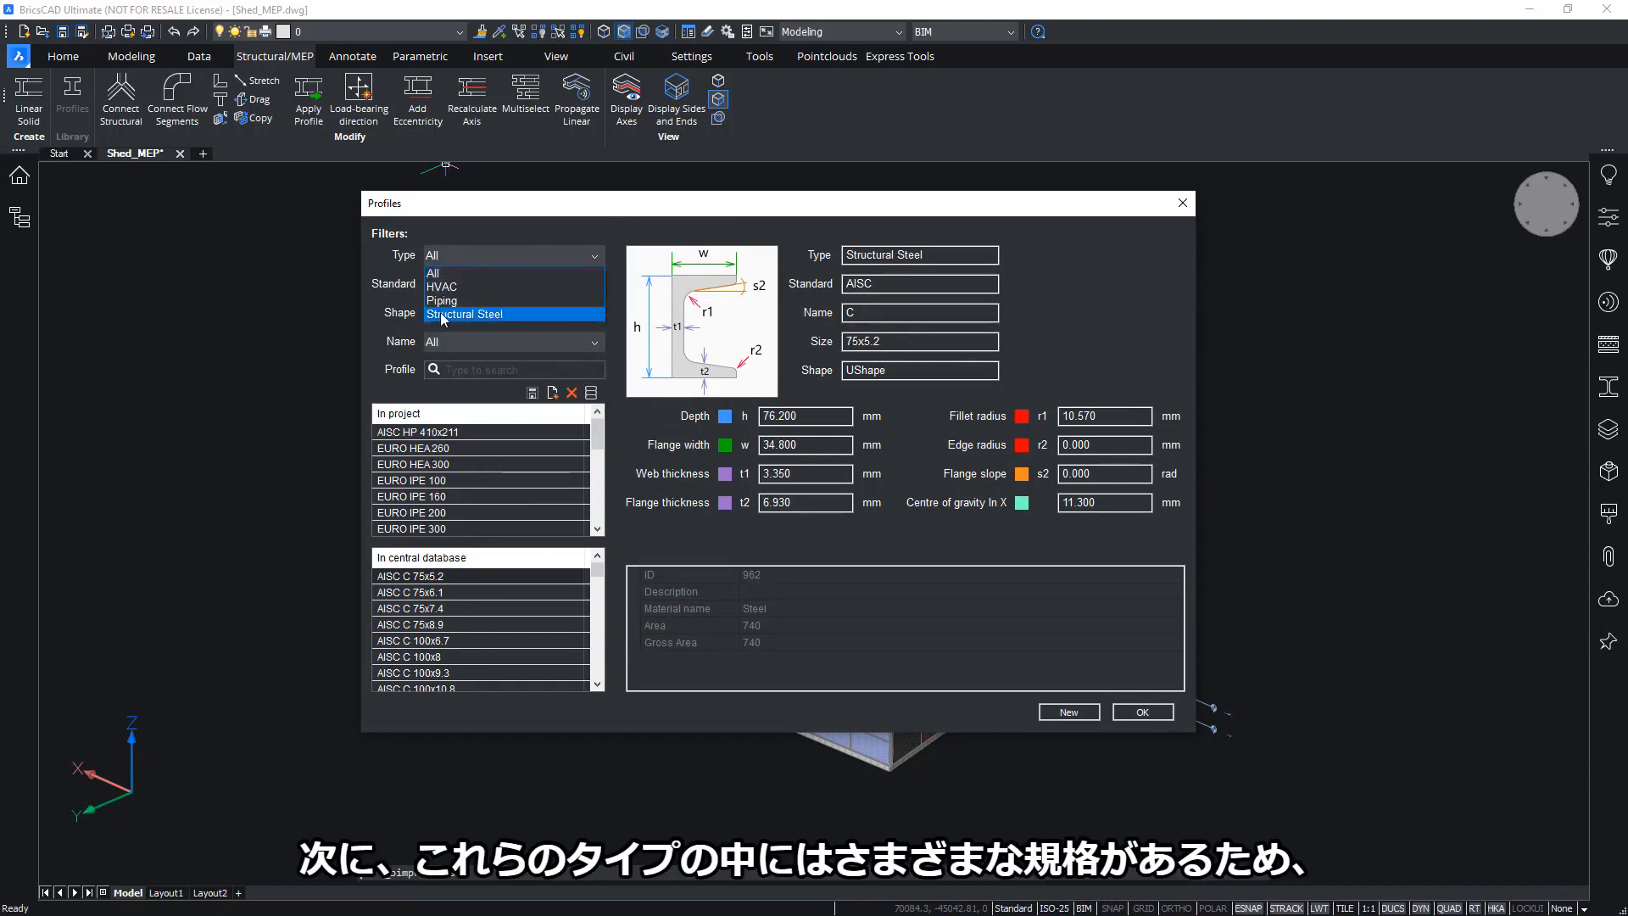
pyautogui.click(478, 313)
pyautogui.click(595, 283)
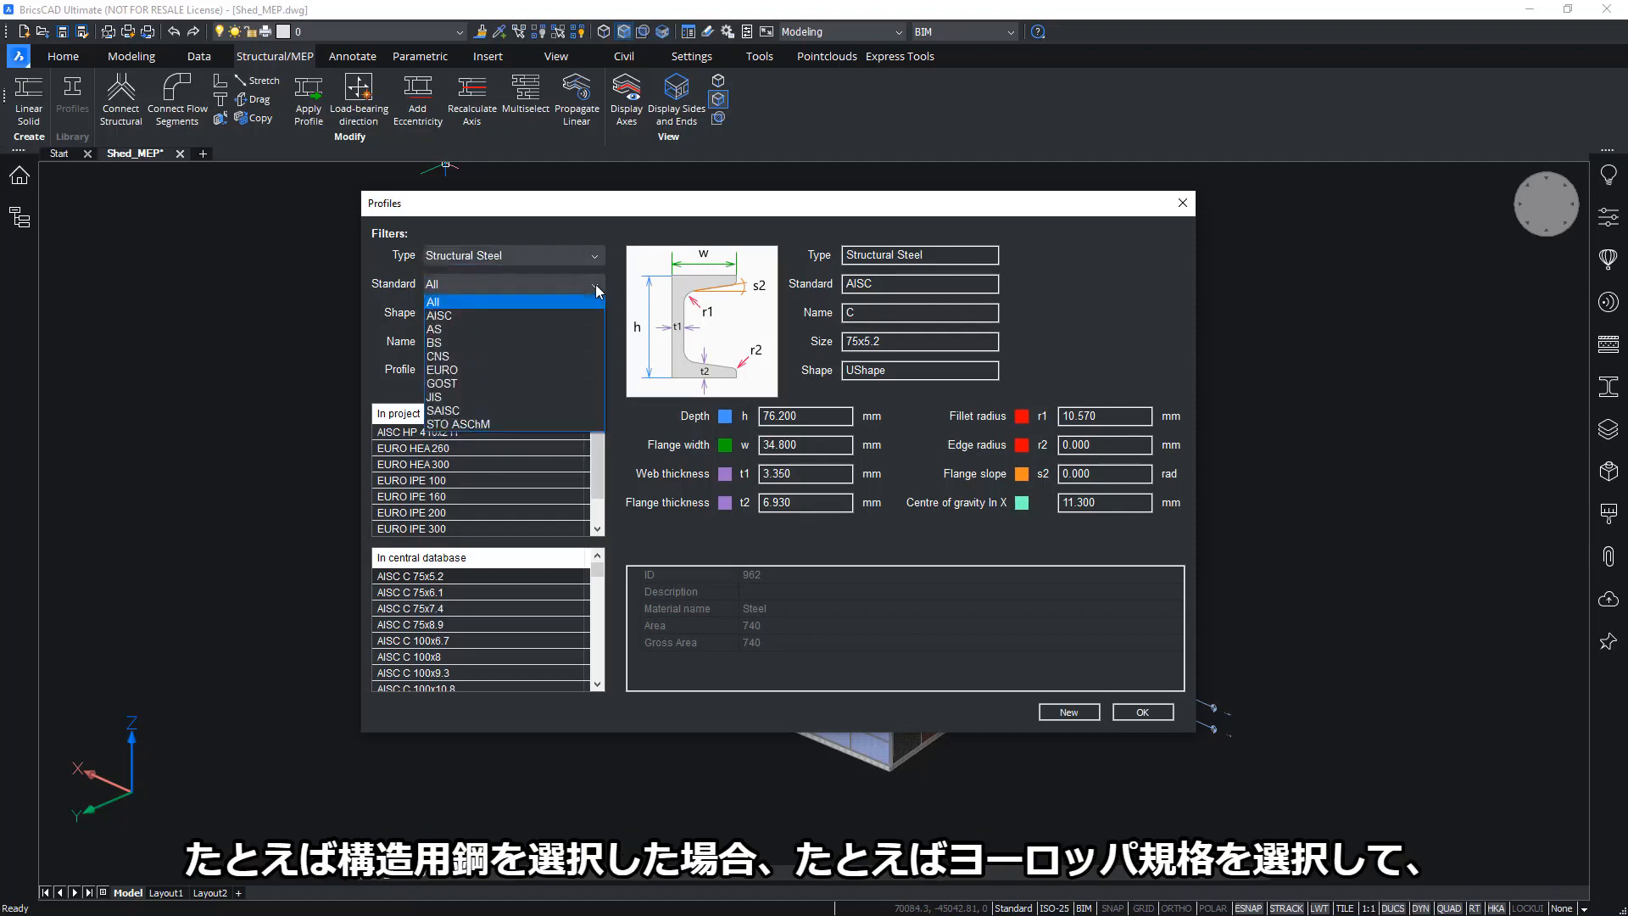
pyautogui.click(535, 369)
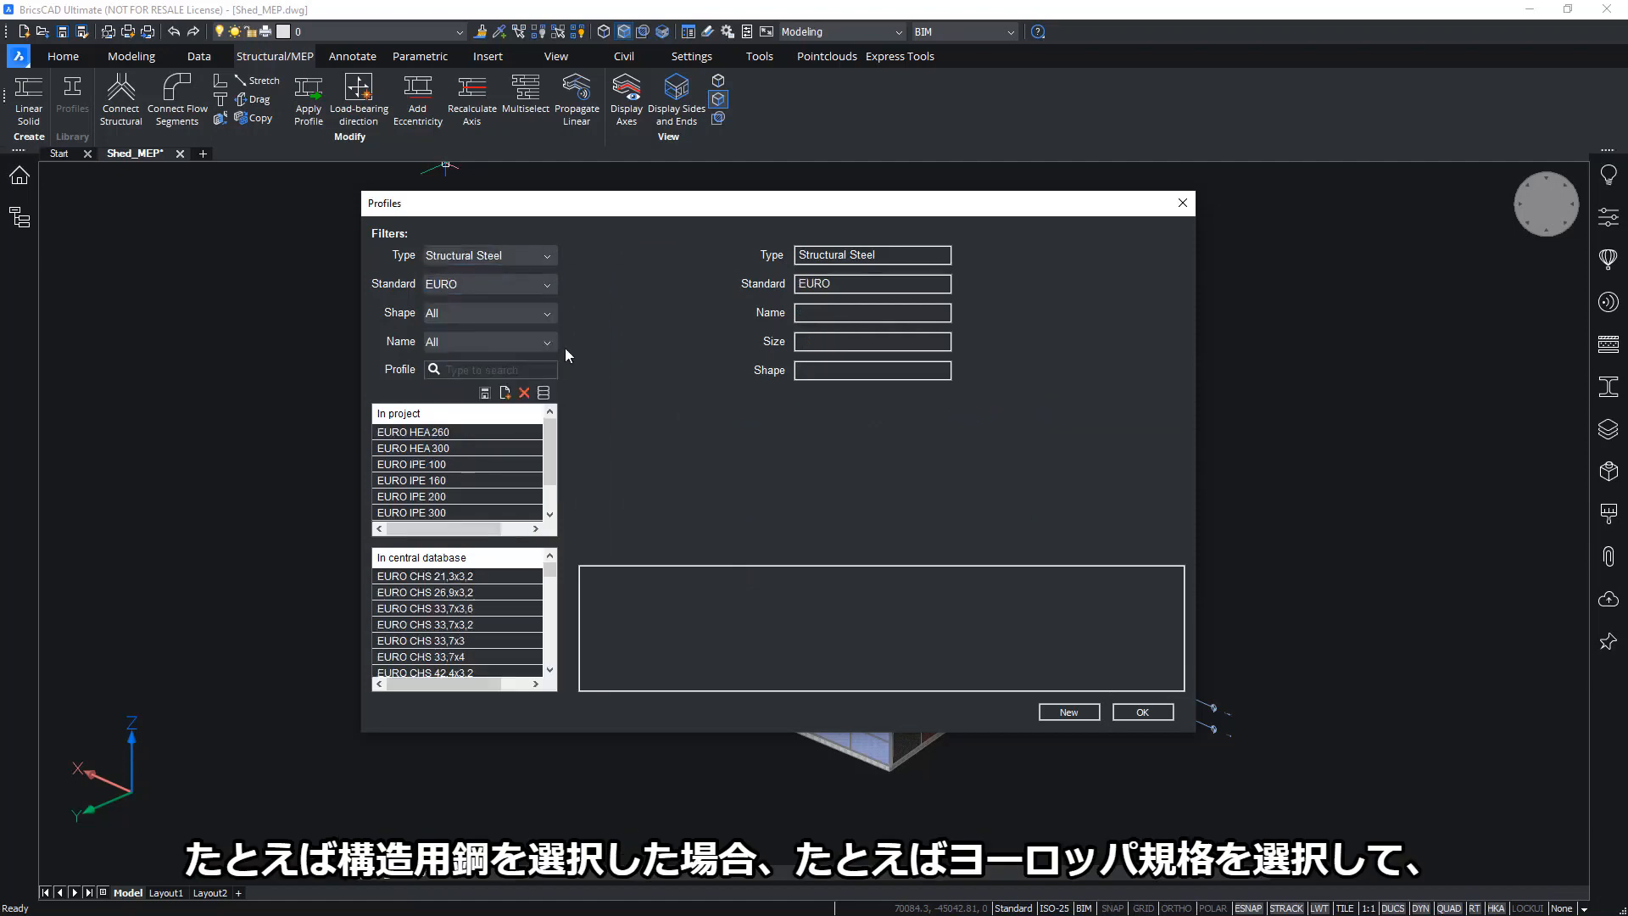
pyautogui.click(548, 317)
pyautogui.click(526, 372)
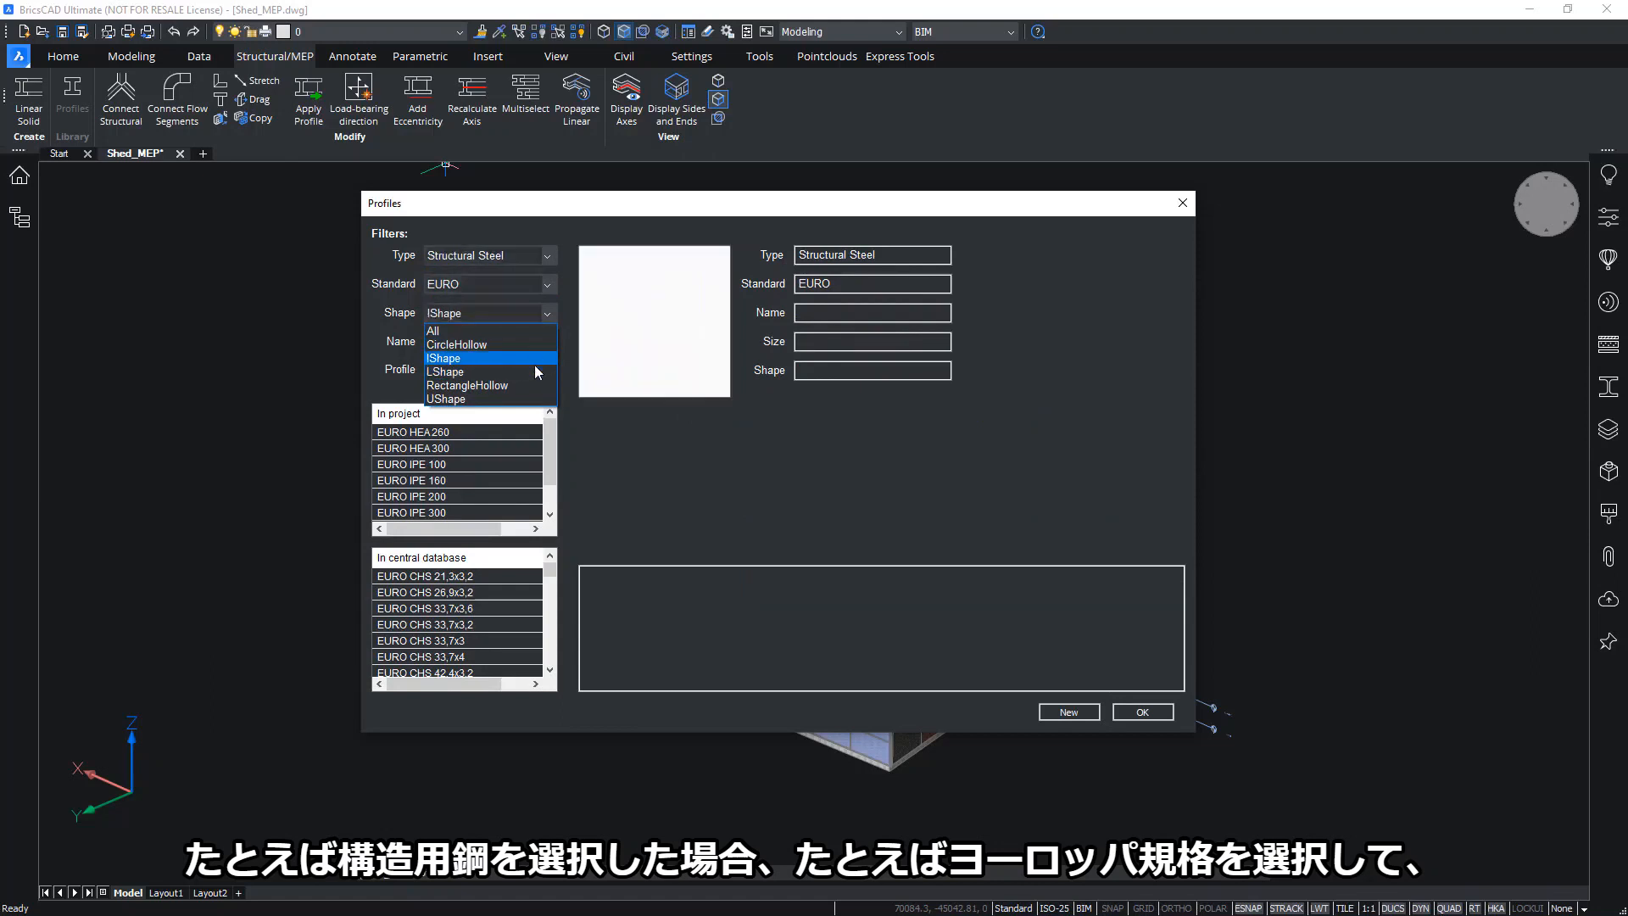
# Select EURO IPE 160 to view its 160 mm depth and 82 mm width
pyautogui.click(547, 344)
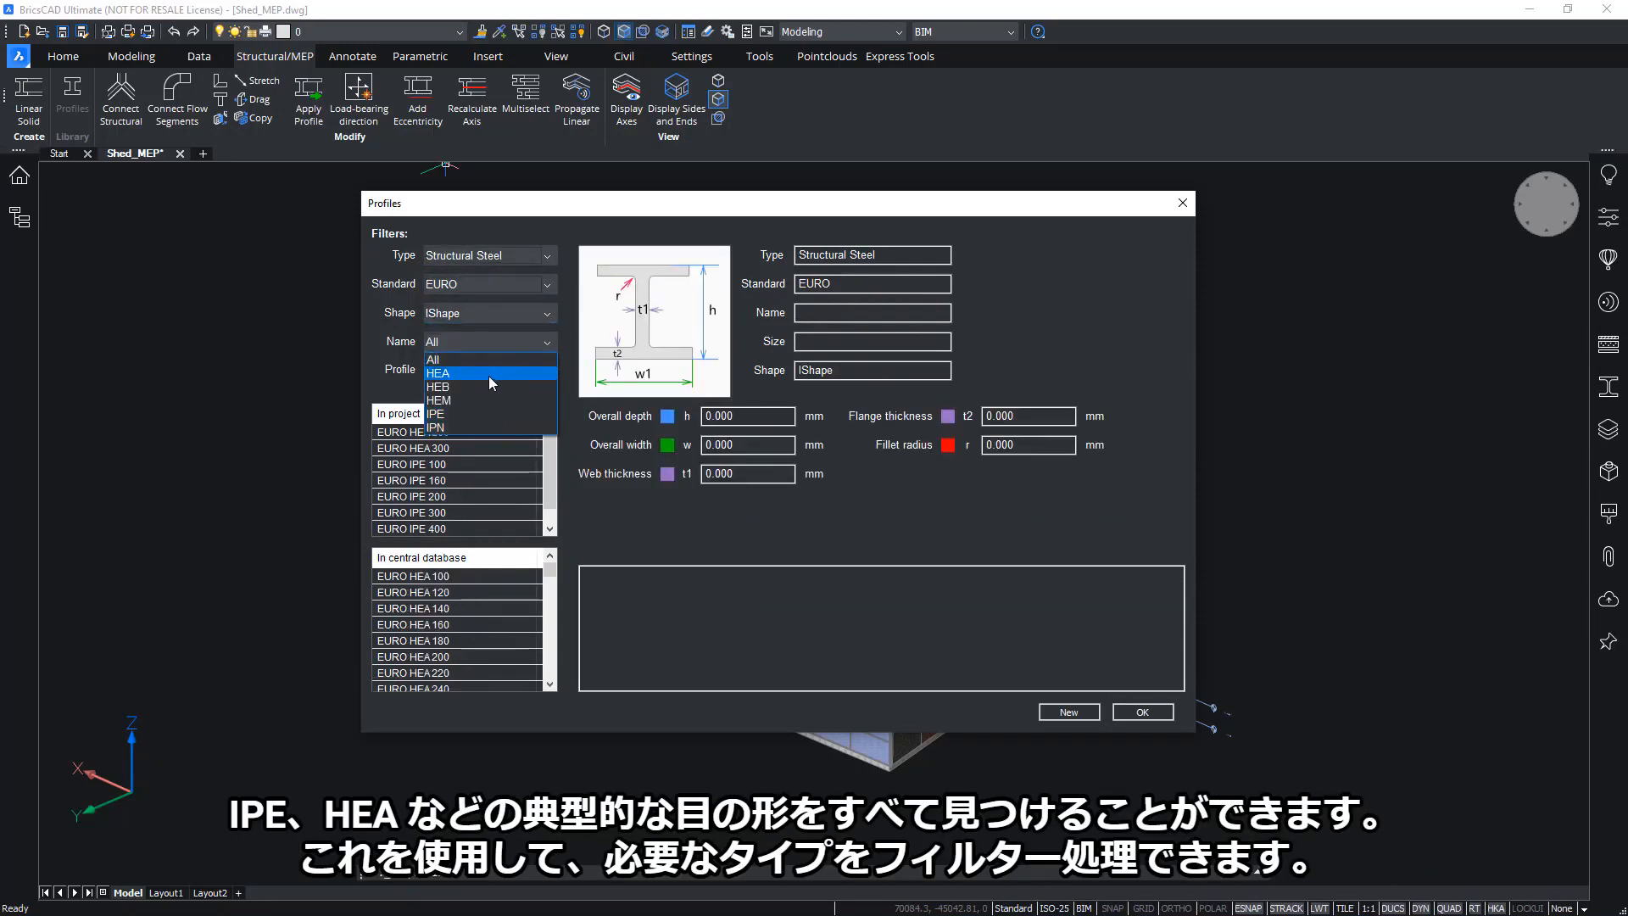
pyautogui.click(552, 344)
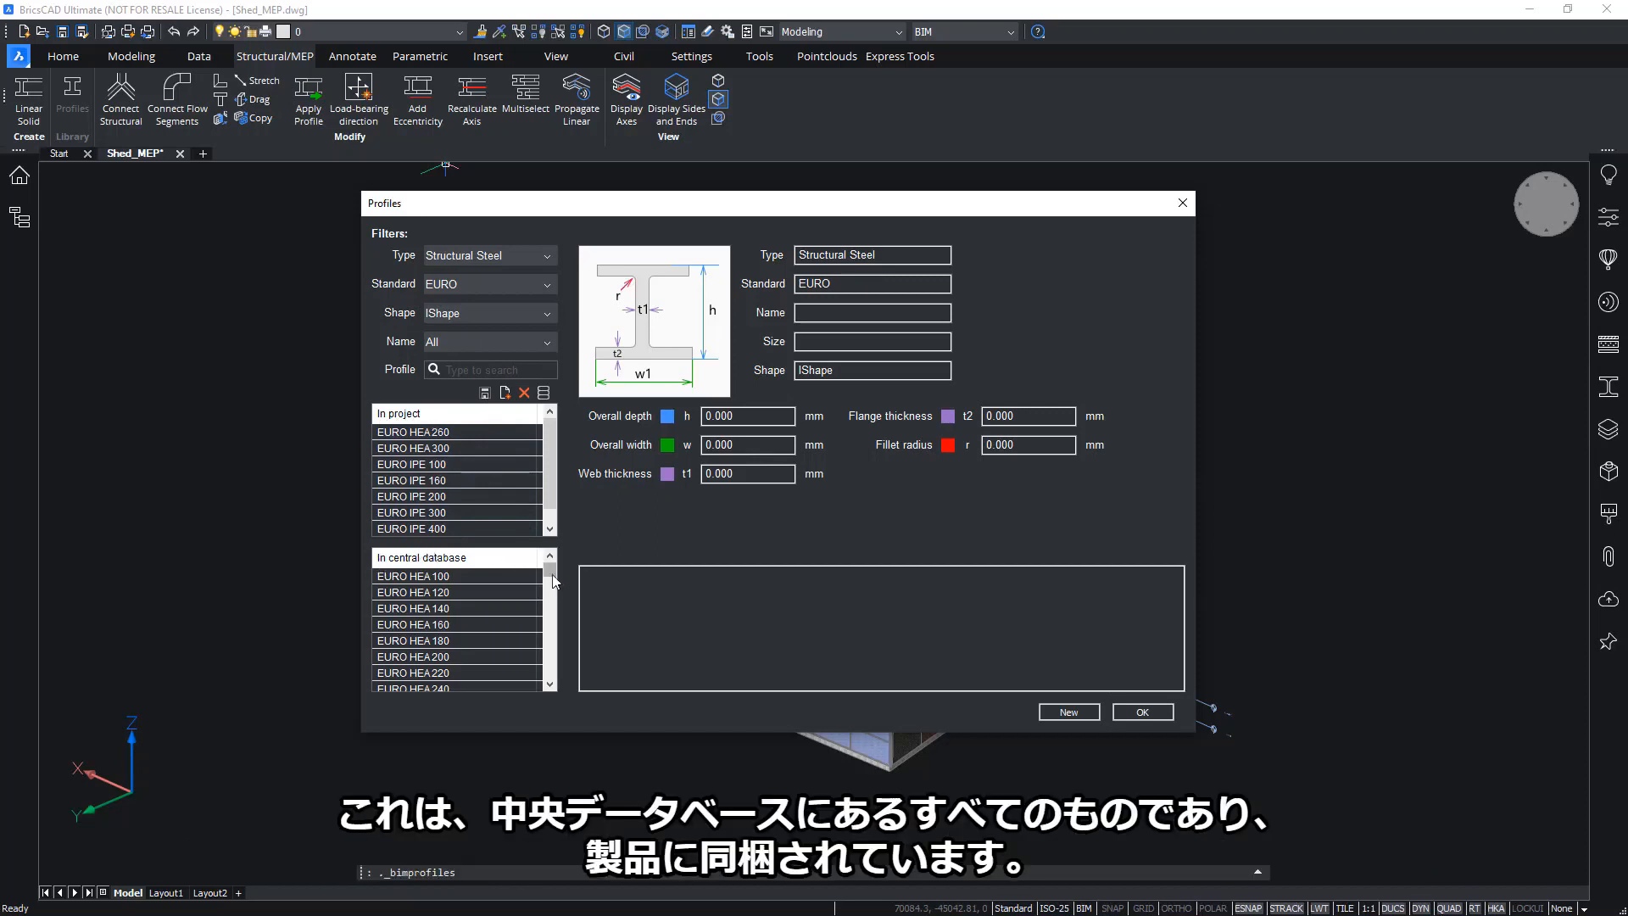
pyautogui.moveTo(549, 573)
pyautogui.mouseDown()
pyautogui.moveTo(551, 682)
pyautogui.moveTo(555, 575)
pyautogui.mouseUp()
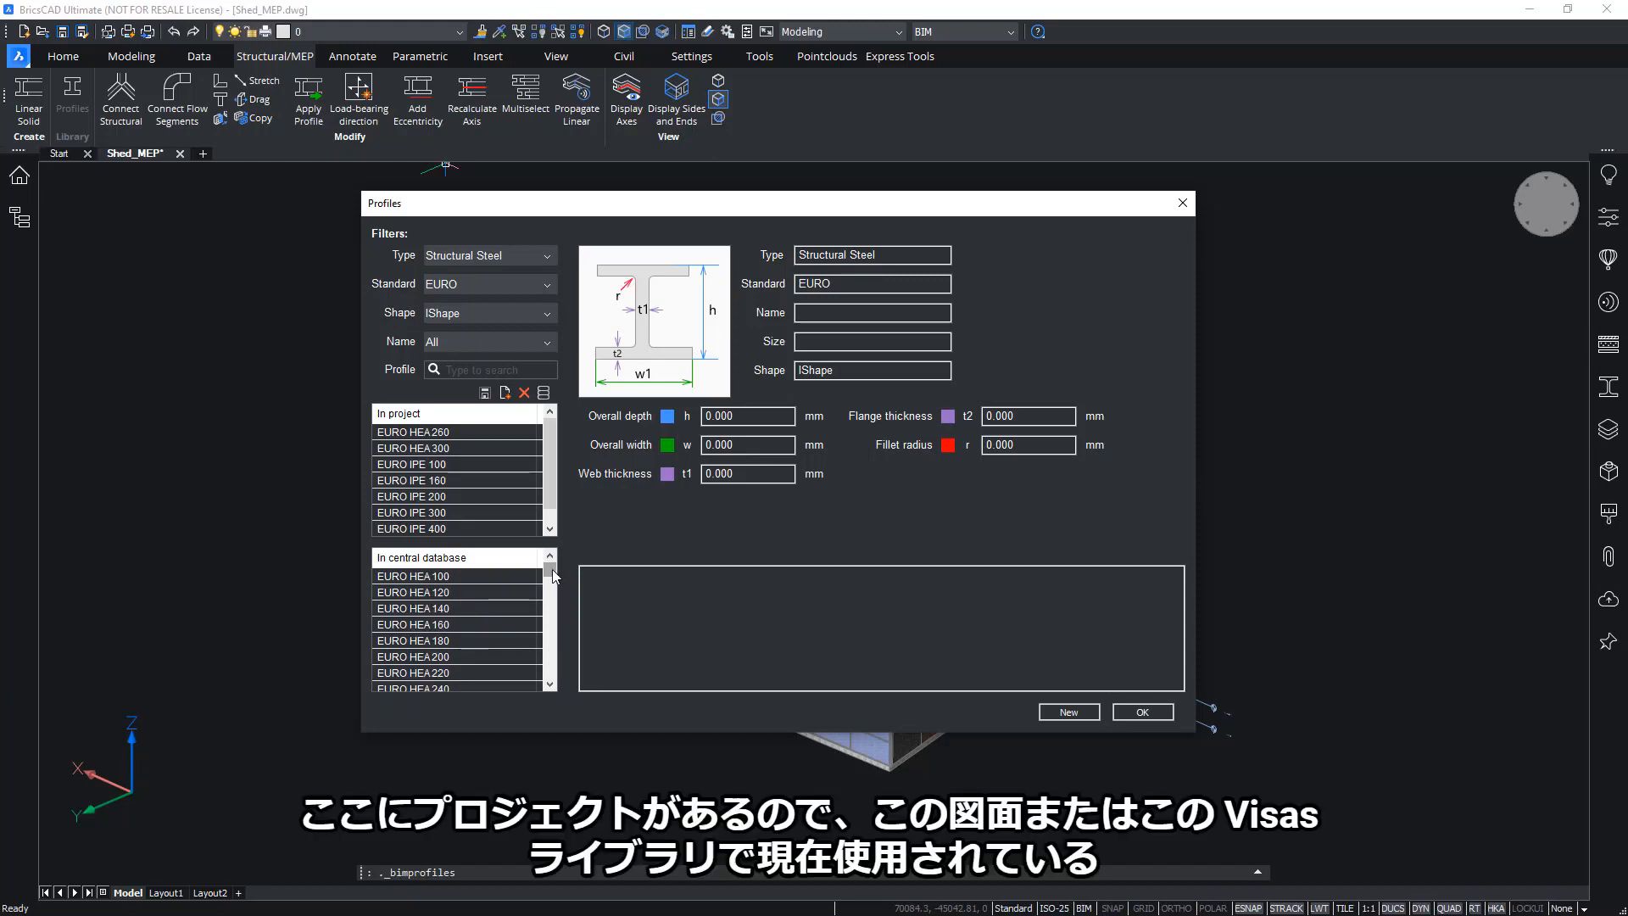
pyautogui.moveTo(552, 495); pyautogui.dragTo(552, 505)
pyautogui.moveTo(559, 461); pyautogui.dragTo(556, 439)
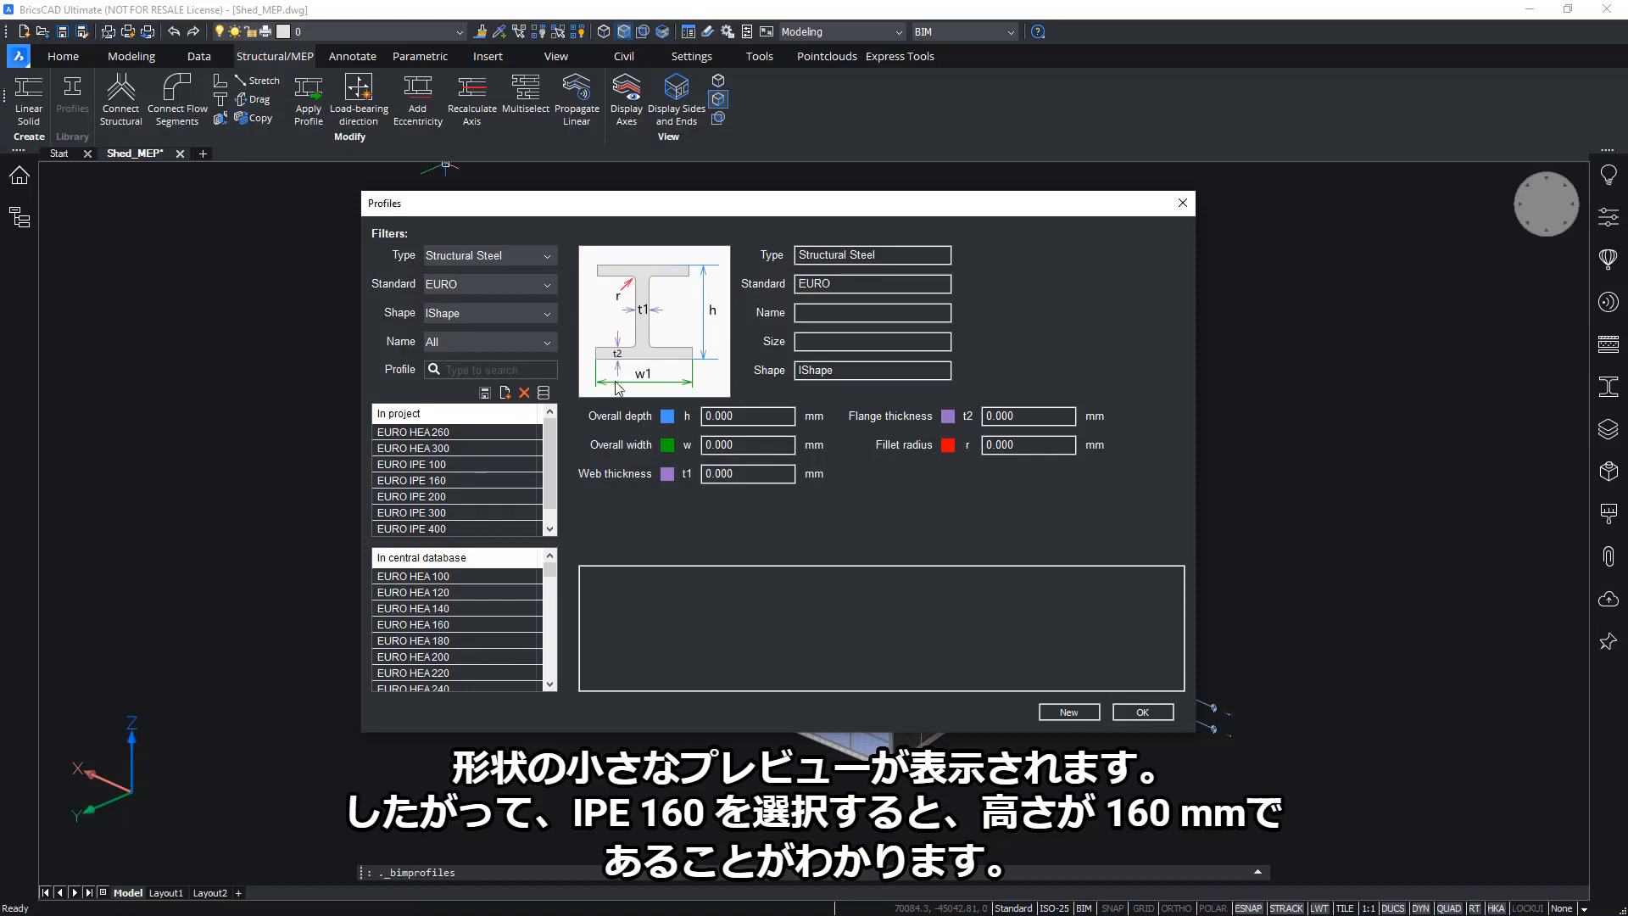
pyautogui.click(447, 480)
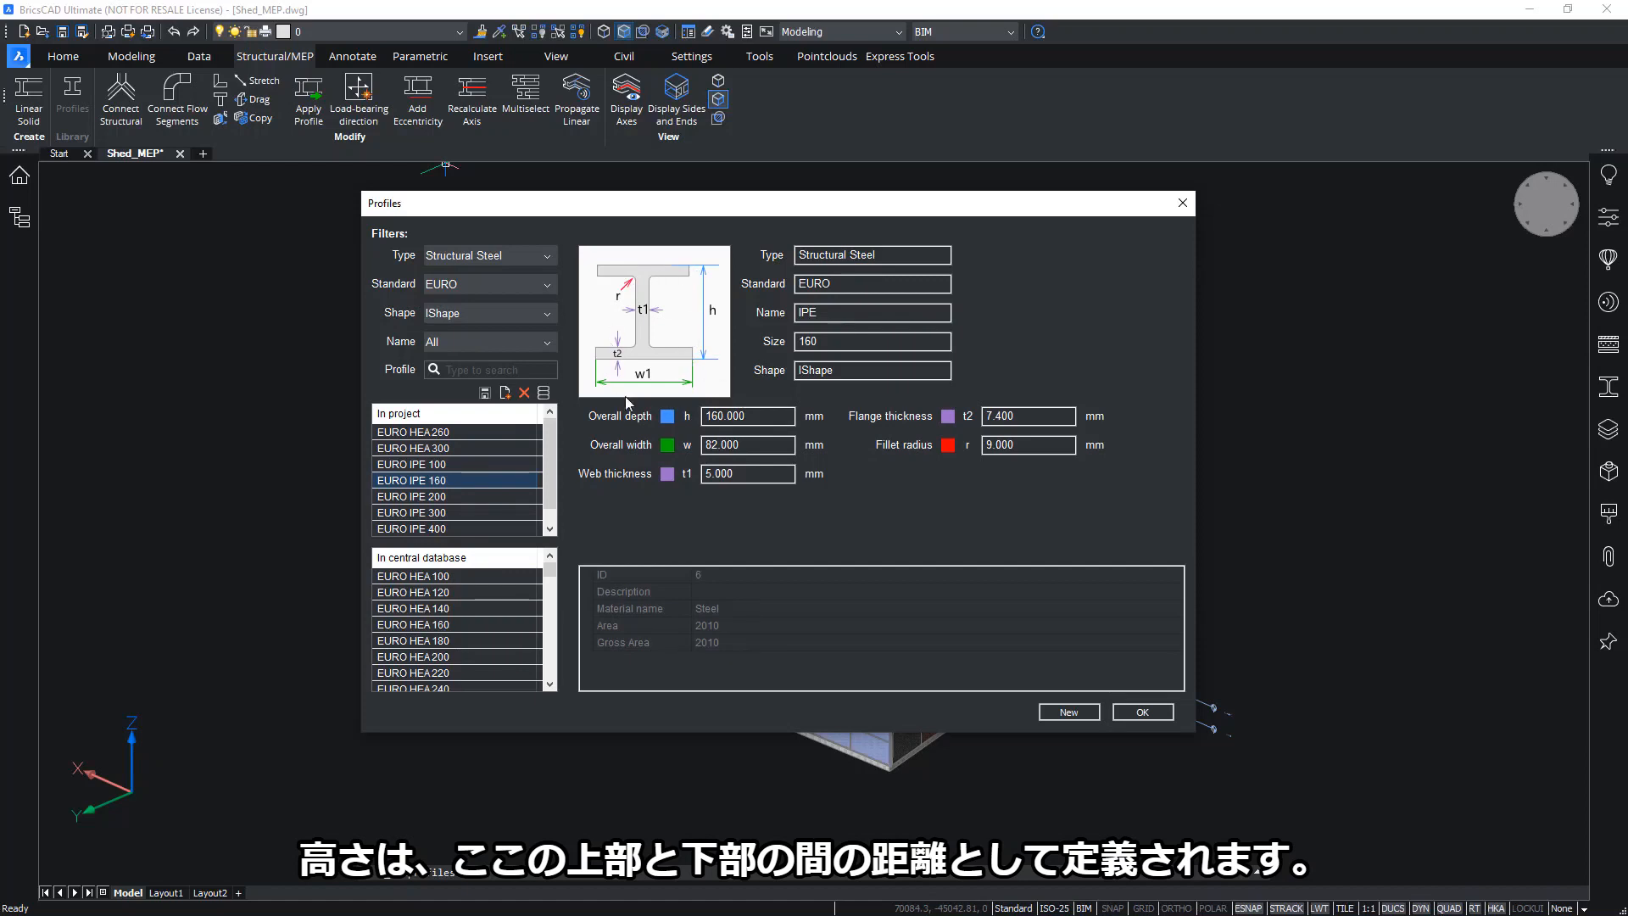
# Reset the Type, Standard and Shape filters back to All
pyautogui.click(547, 257)
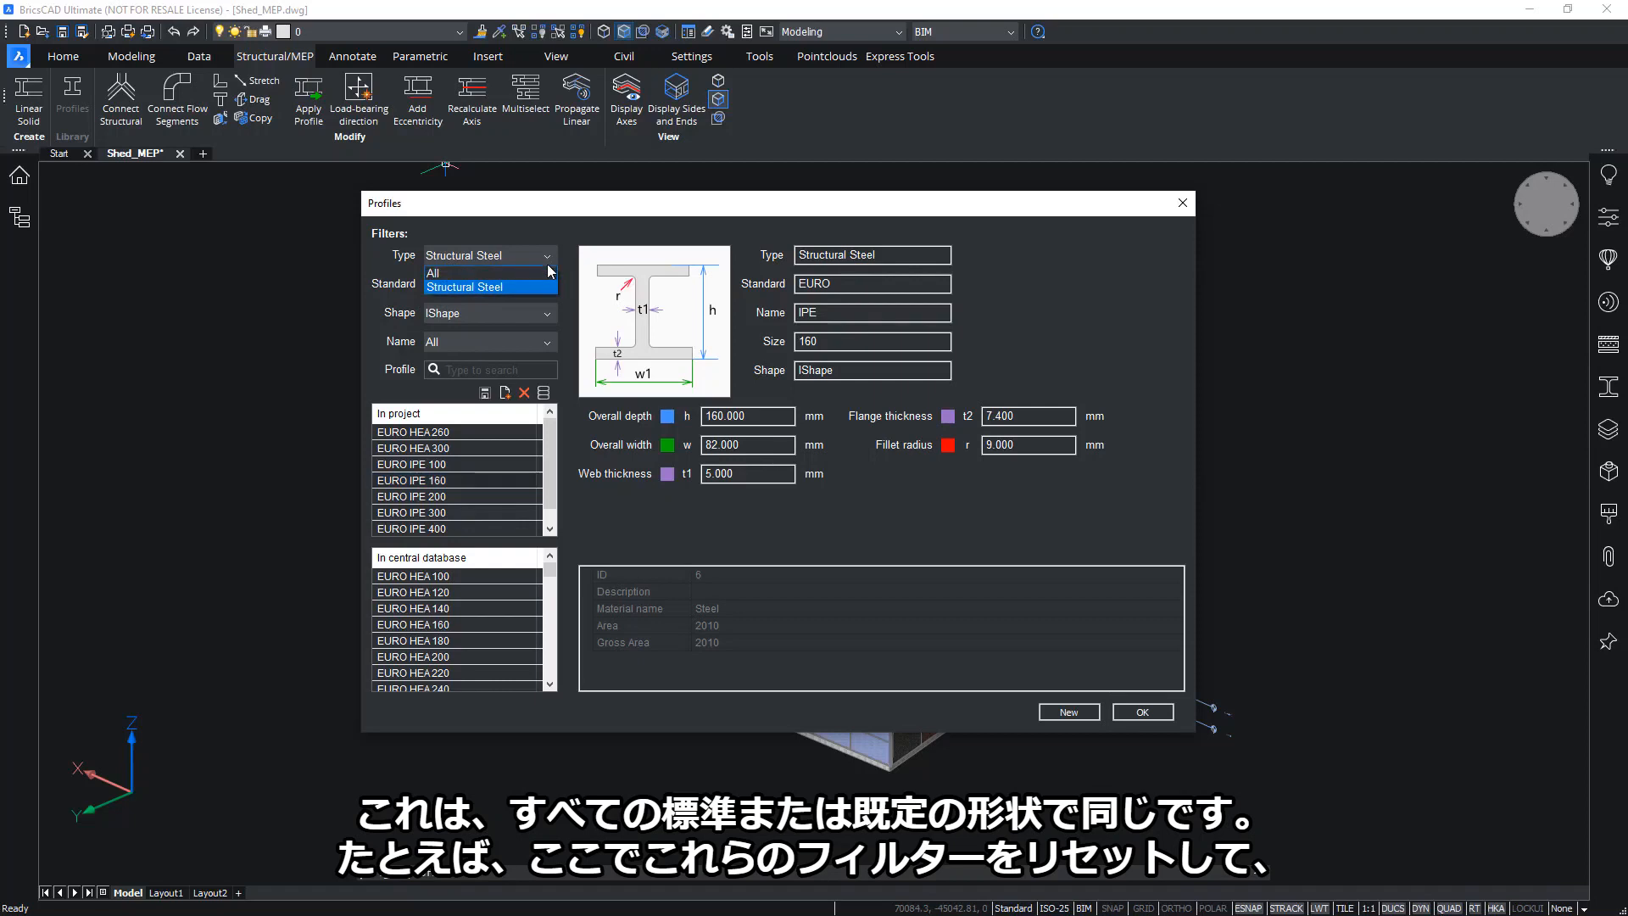
pyautogui.click(536, 274)
pyautogui.click(539, 283)
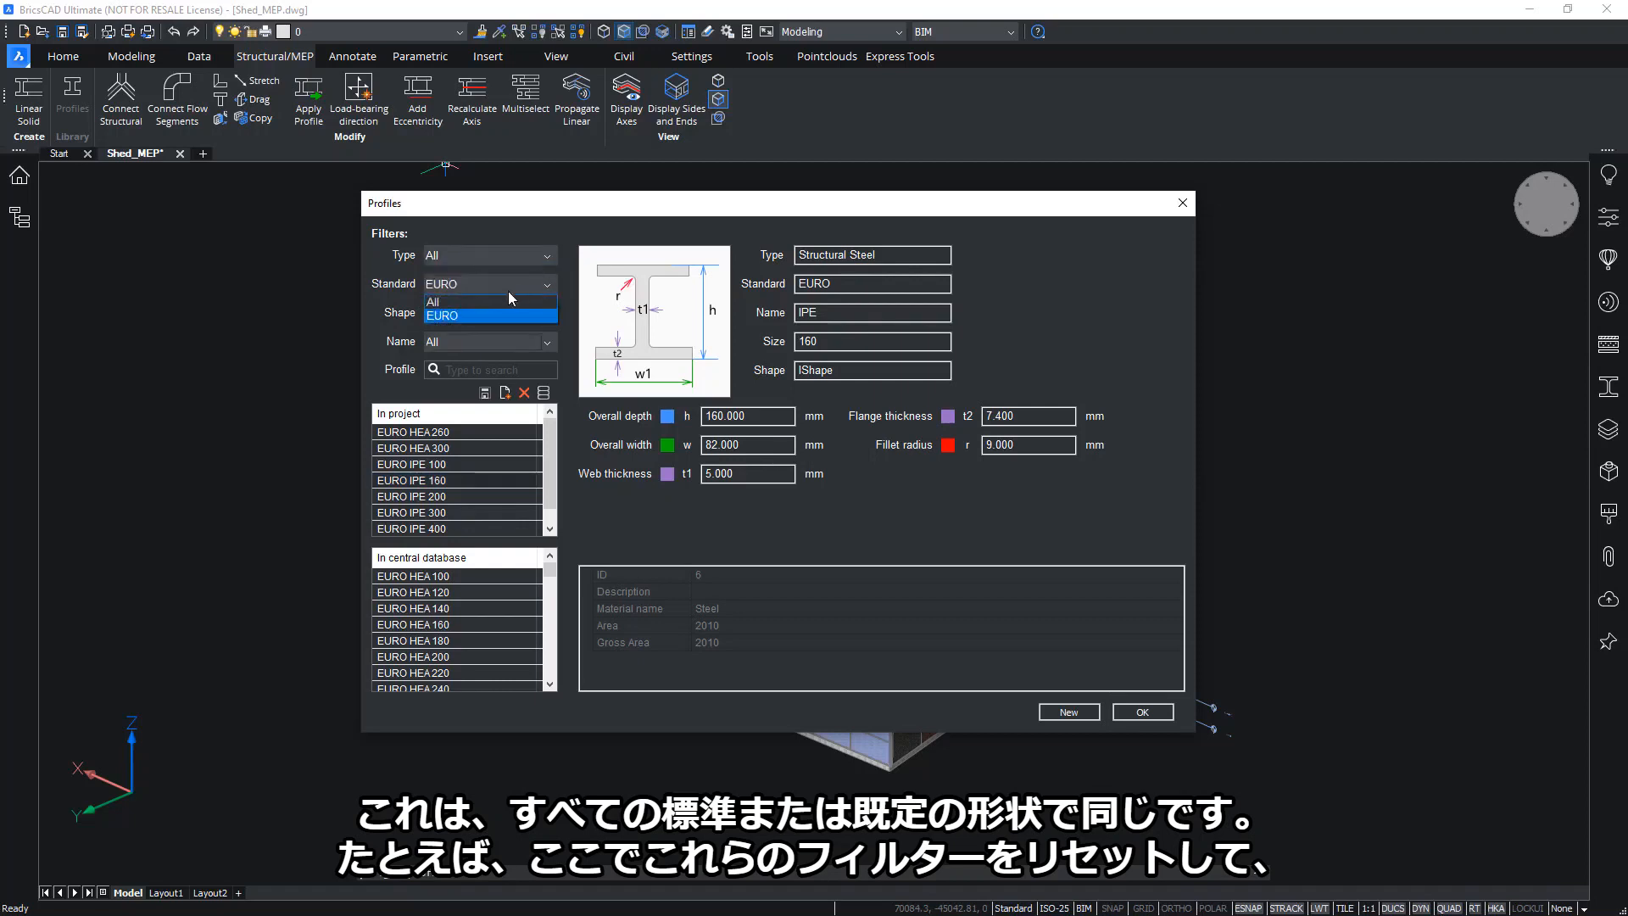
pyautogui.click(445, 299)
pyautogui.click(459, 312)
pyautogui.click(458, 331)
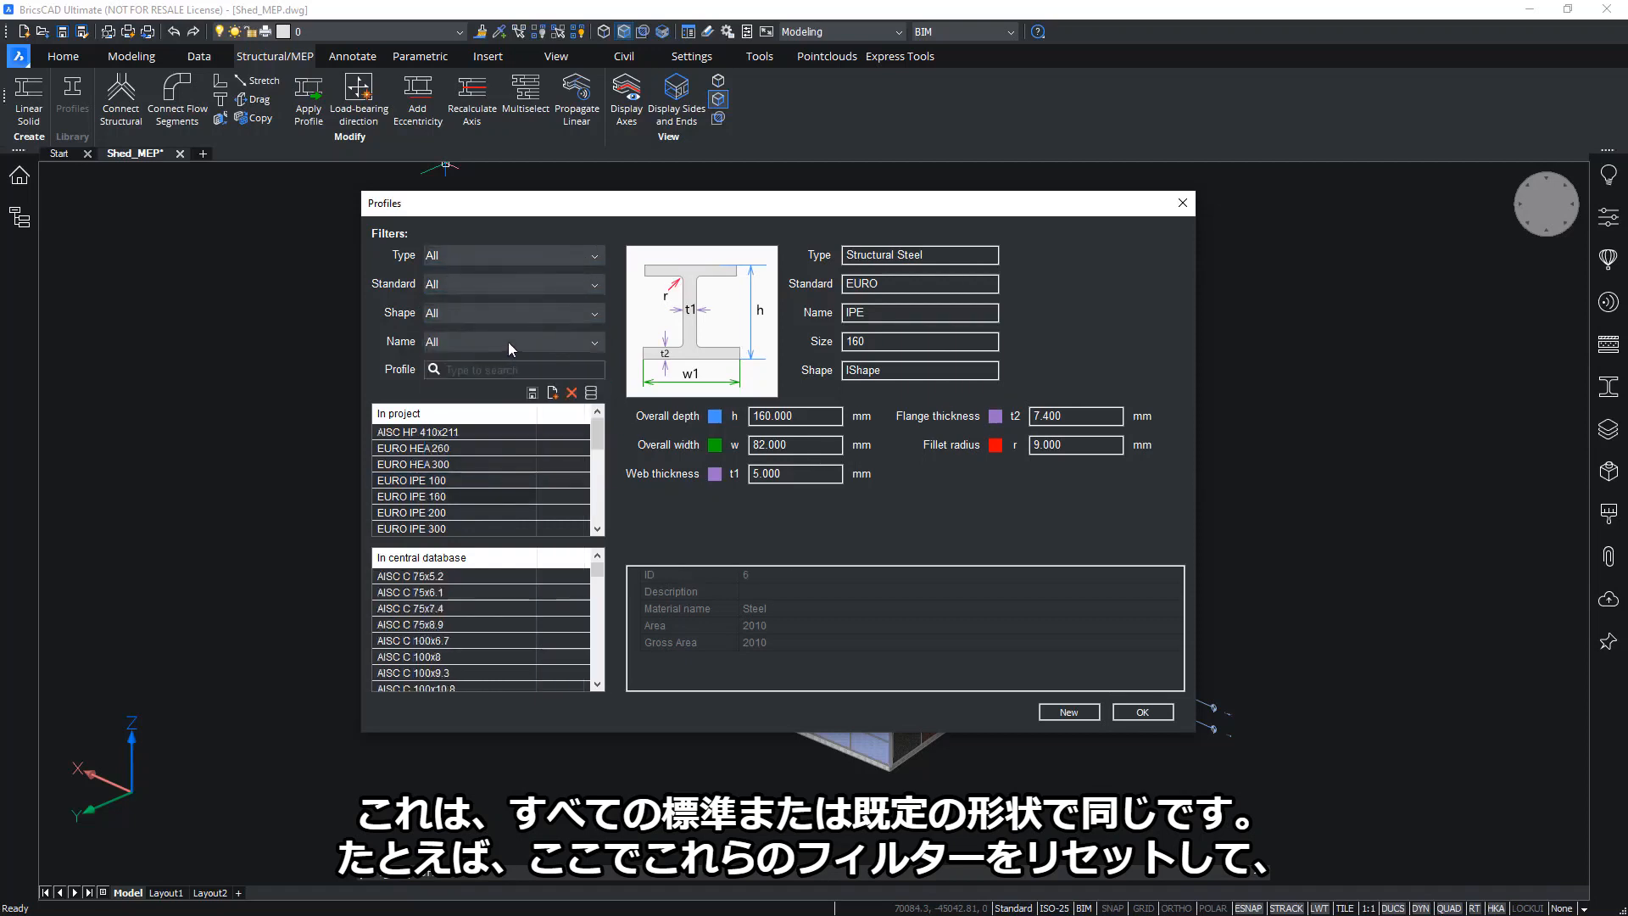
# Filter the profiles to Piping type, Pipe standard and CircleHollow sections
pyautogui.click(583, 256)
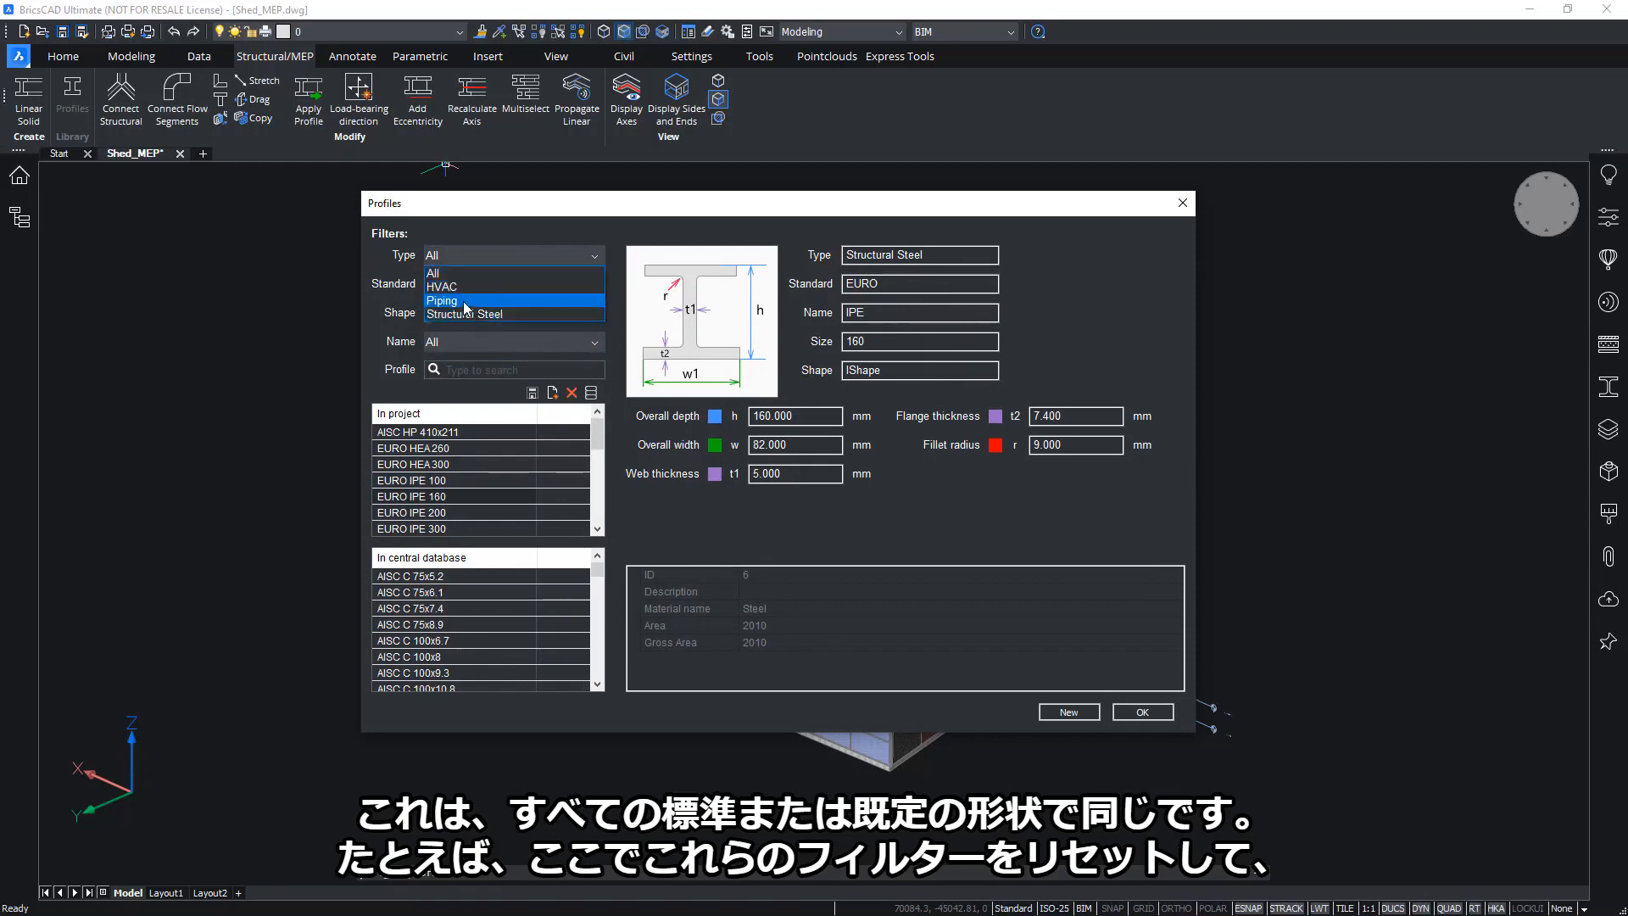
pyautogui.click(481, 307)
pyautogui.click(512, 280)
pyautogui.click(491, 312)
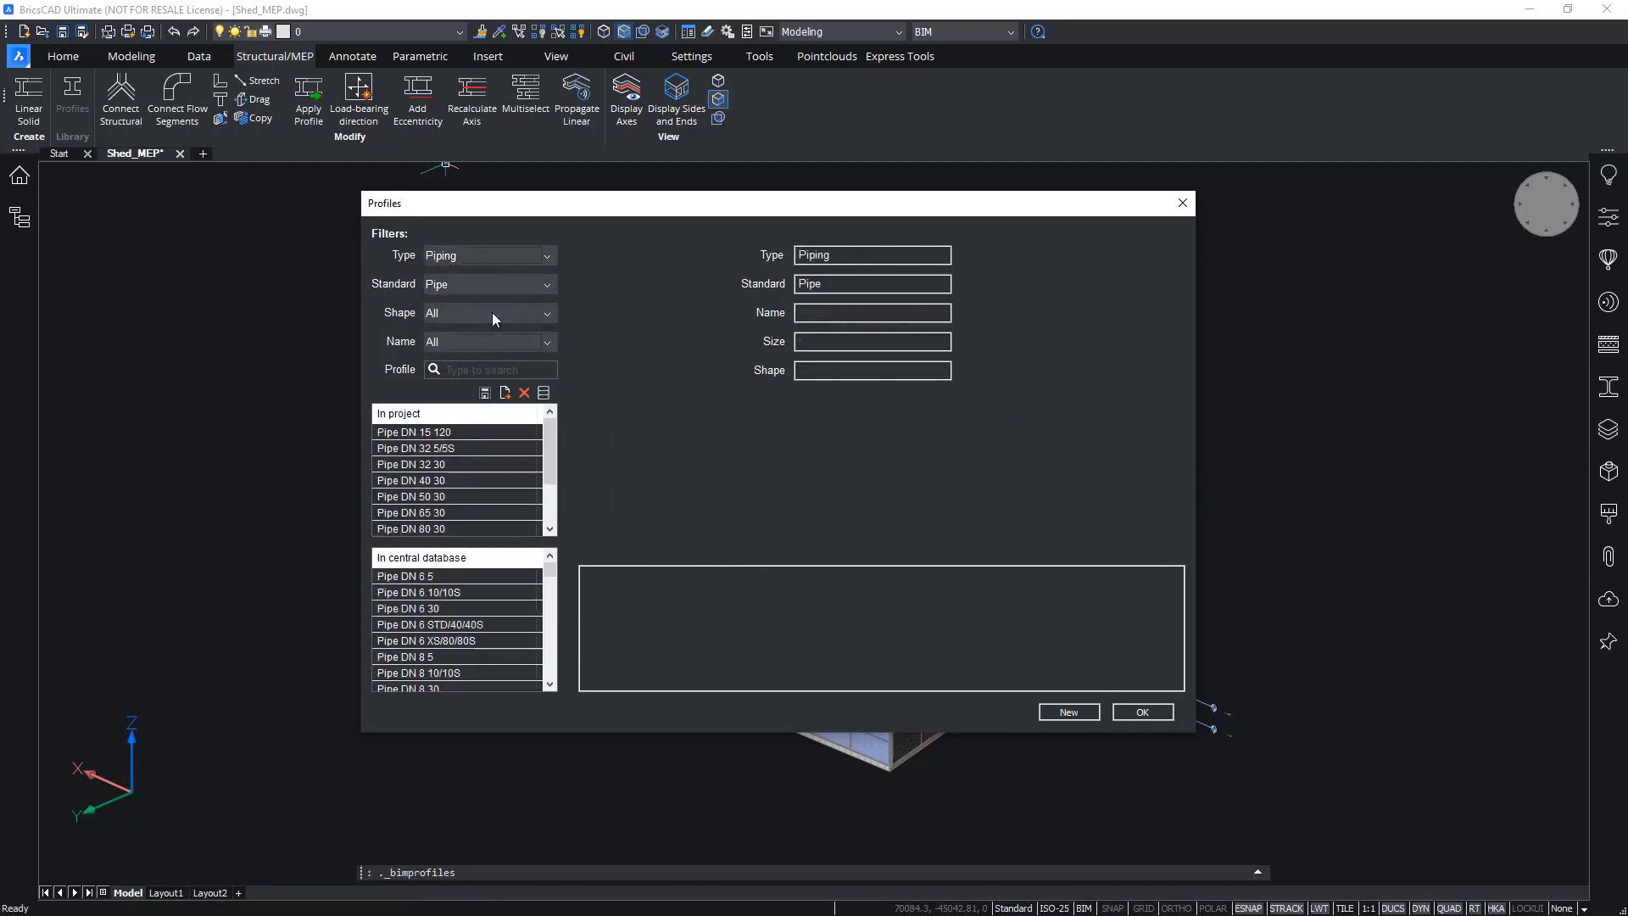
pyautogui.click(488, 314)
pyautogui.click(469, 344)
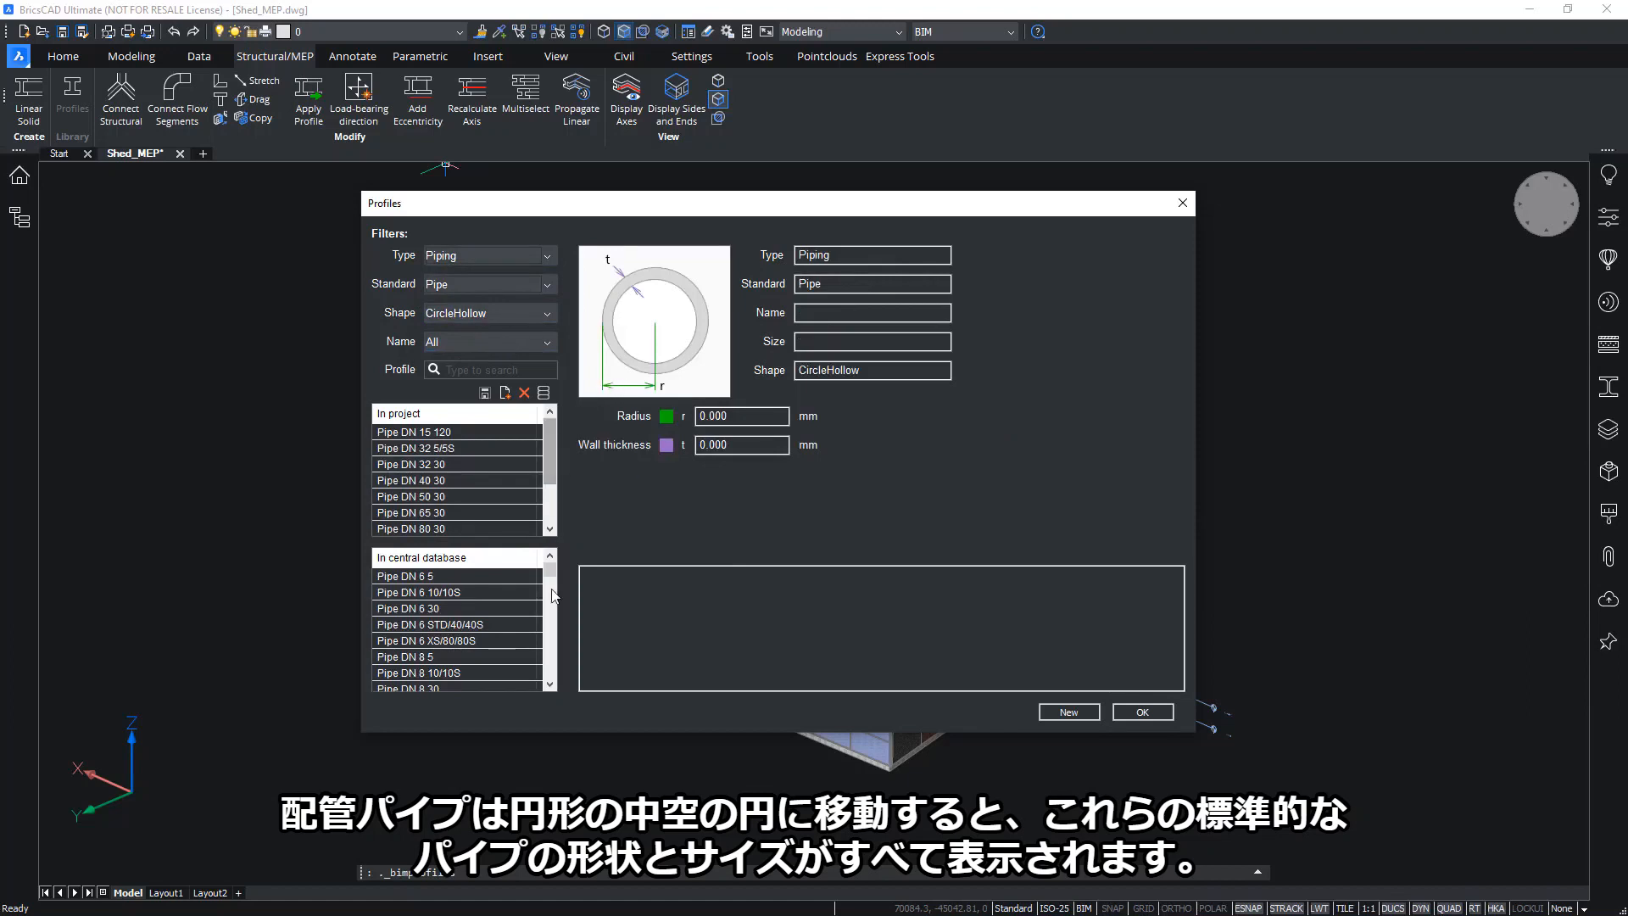
# Inspect the Pipe DN 450 20 profile, then close the Profiles dialog
pyautogui.moveTo(551, 577); pyautogui.dragTo(551, 636)
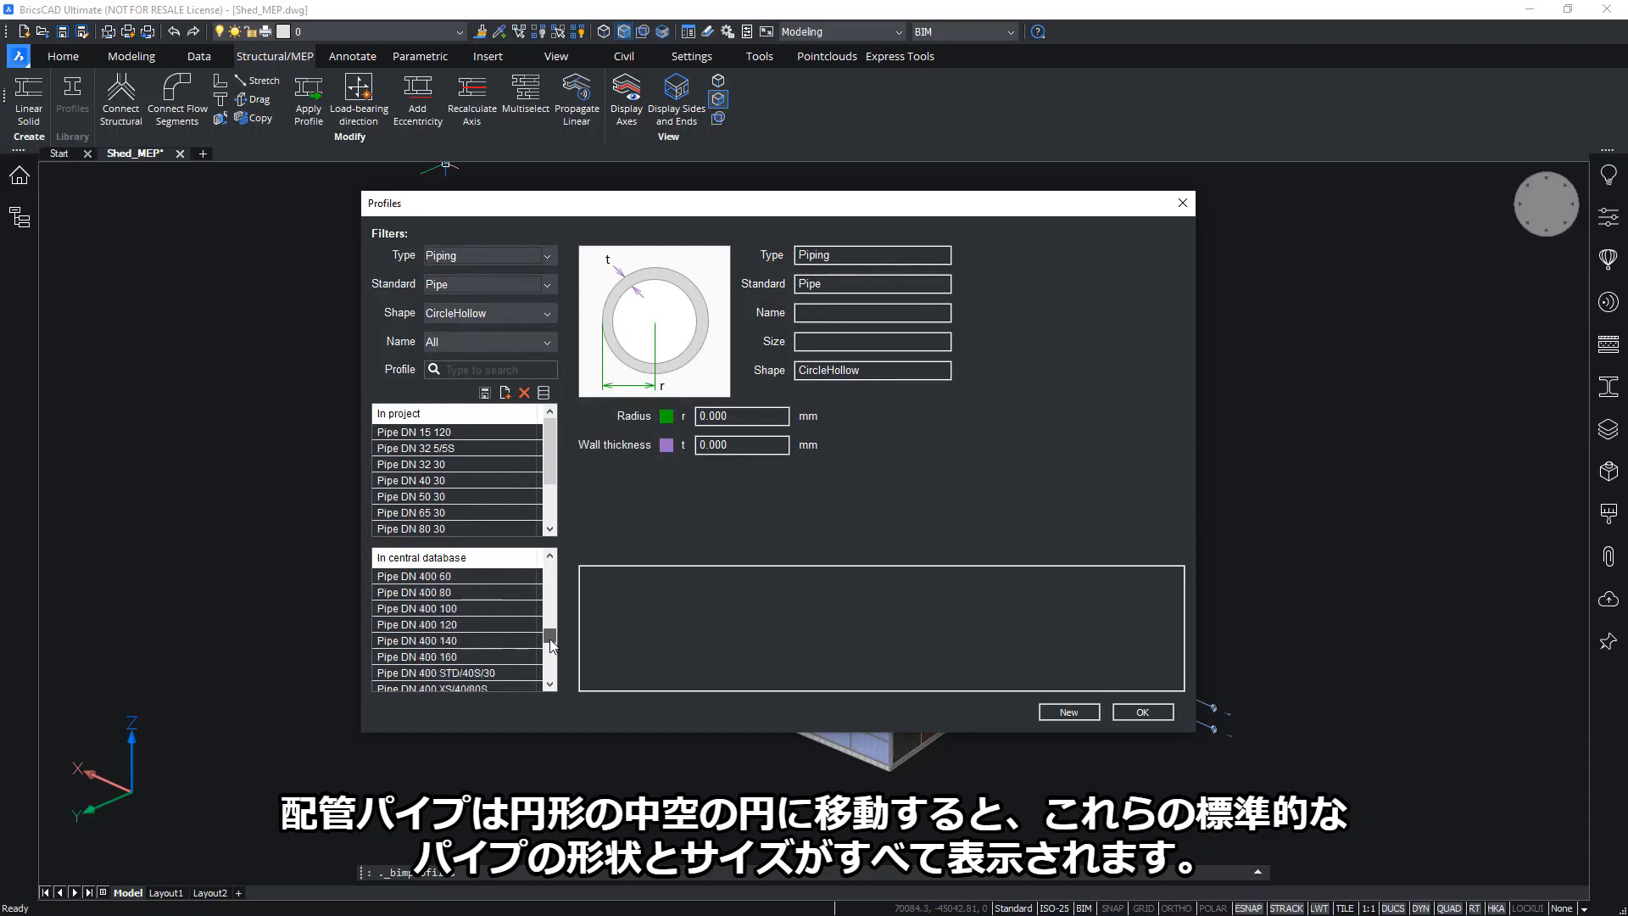
pyautogui.click(469, 627)
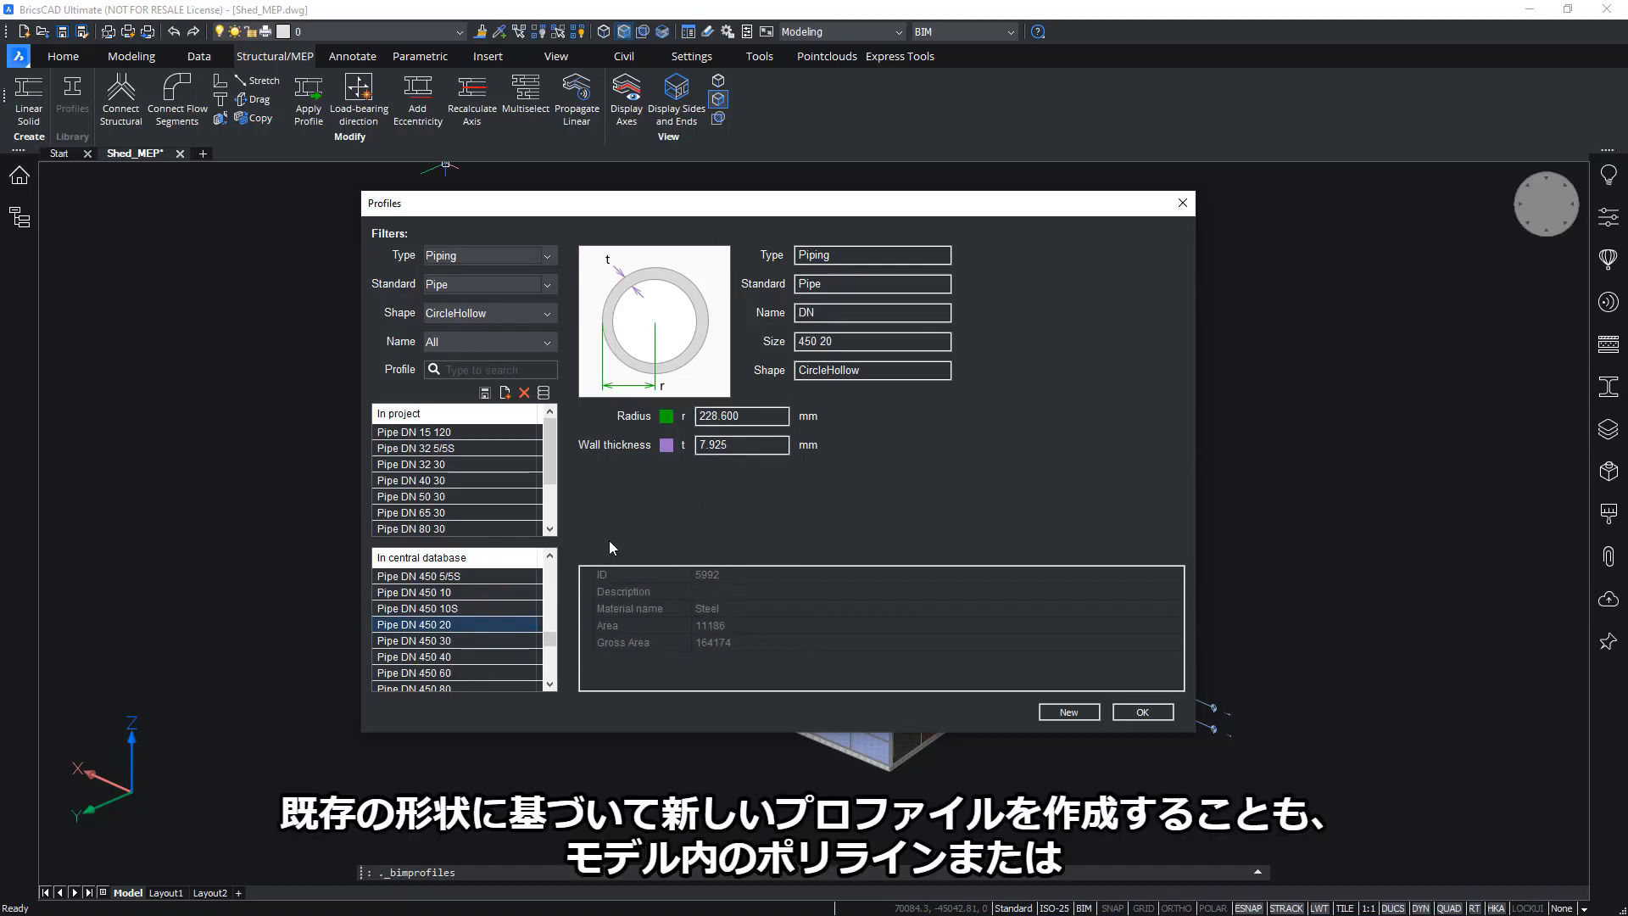
pyautogui.moveTo(550, 637); pyautogui.dragTo(550, 568)
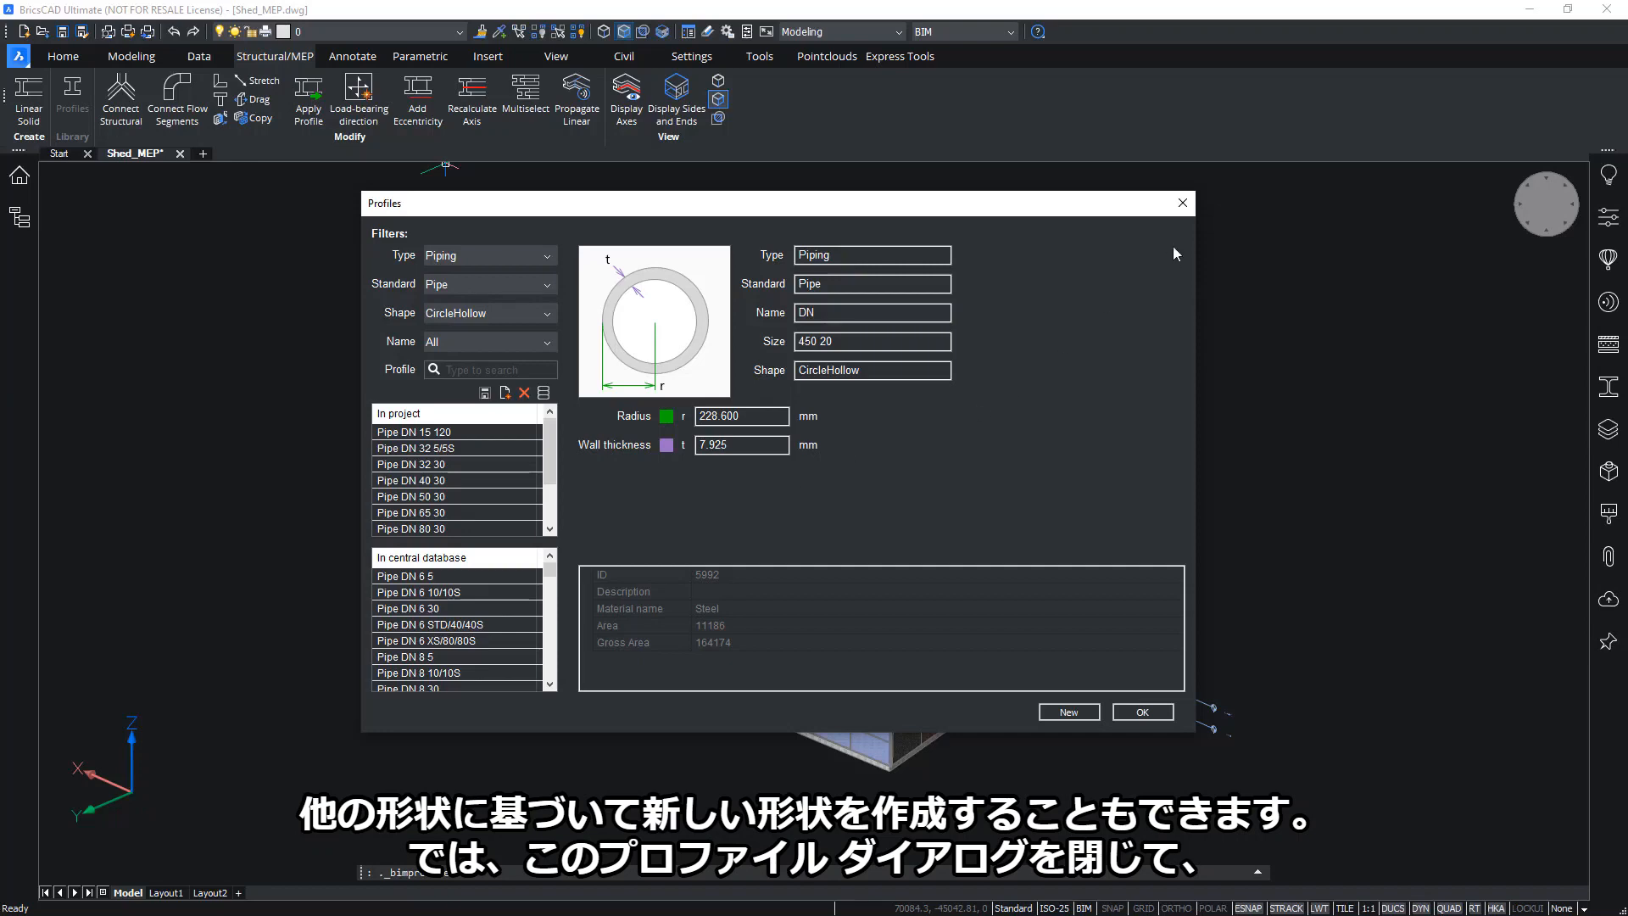
pyautogui.click(1182, 203)
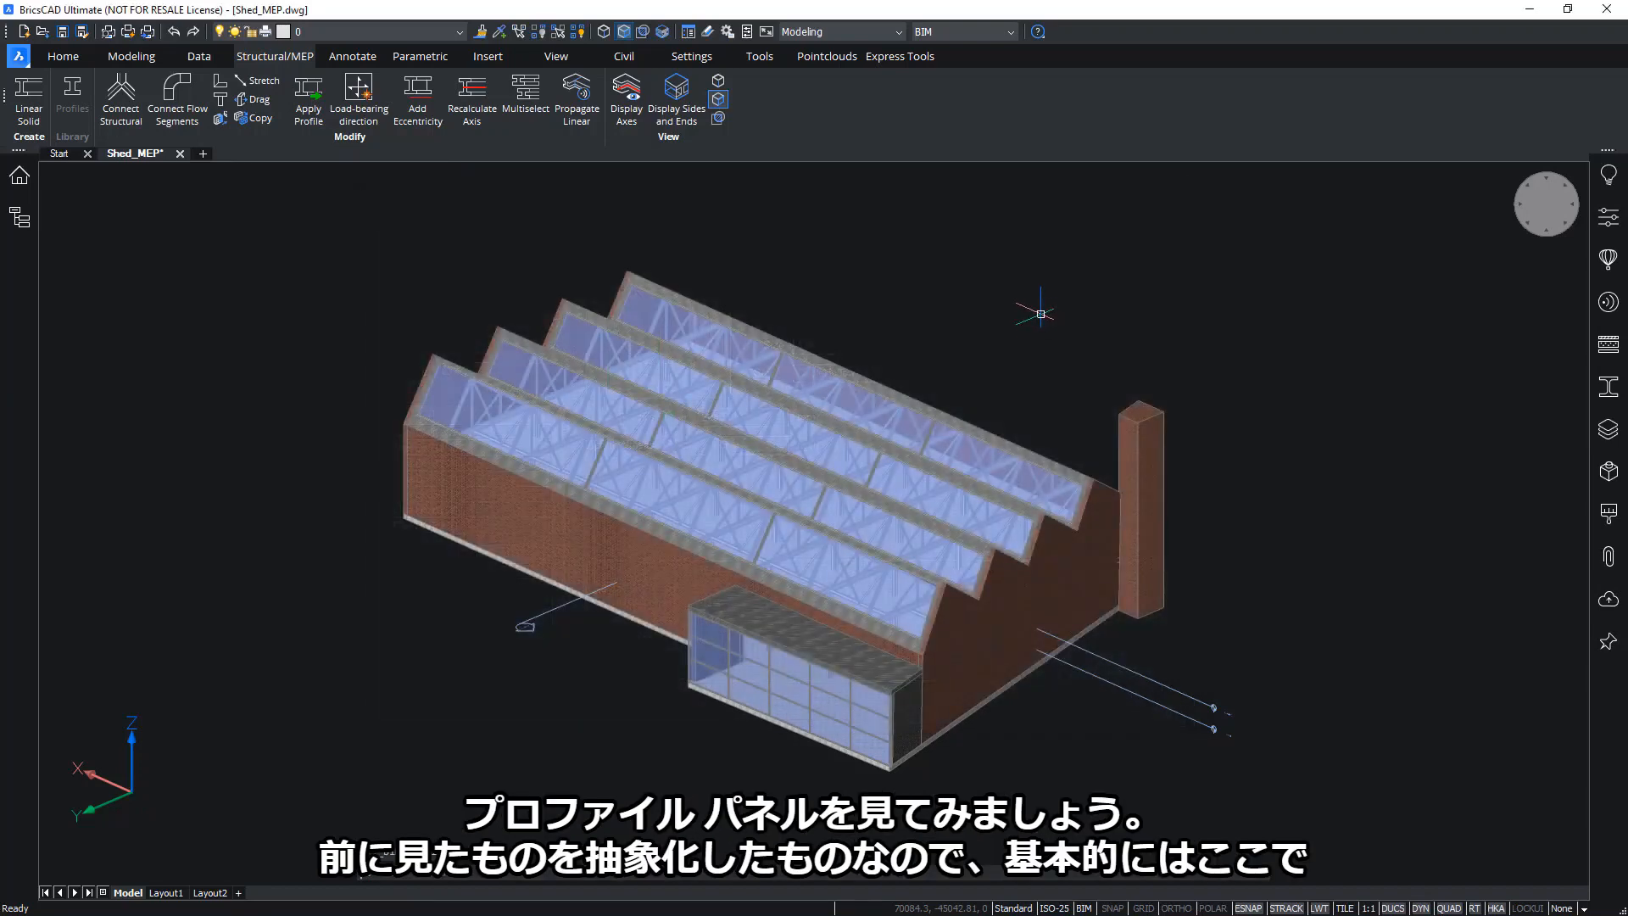
# In the Profiles panel, browse Piping CircleHollow sizes, then show only profiles used in the project
pyautogui.click(1608, 388)
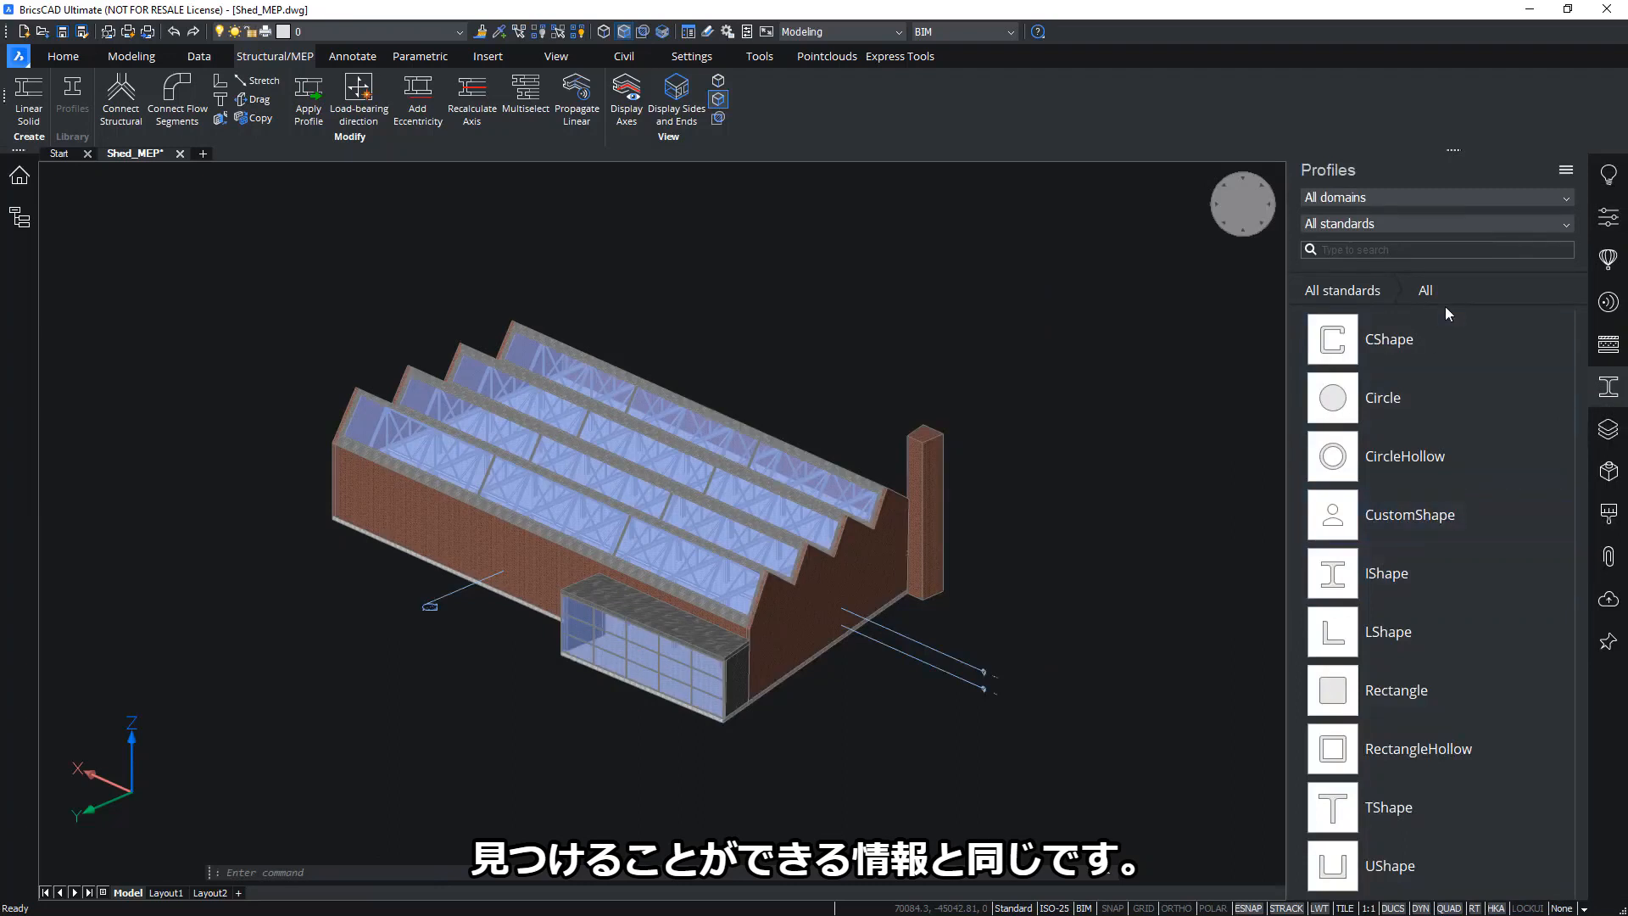
pyautogui.click(1545, 195)
pyautogui.click(1327, 254)
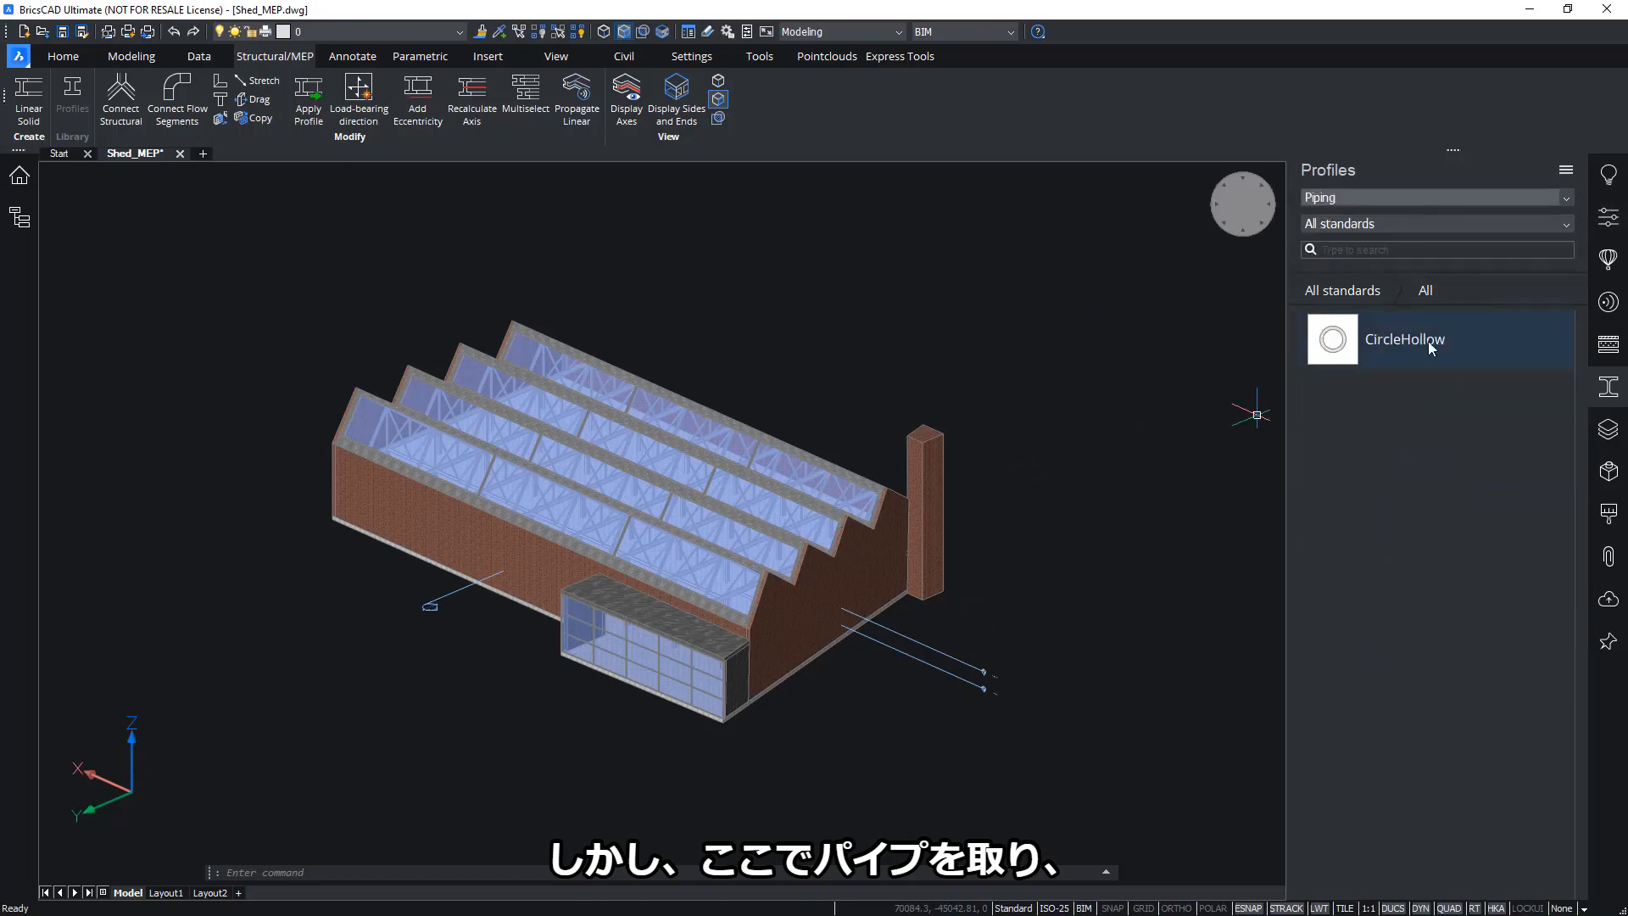
pyautogui.click(1437, 222)
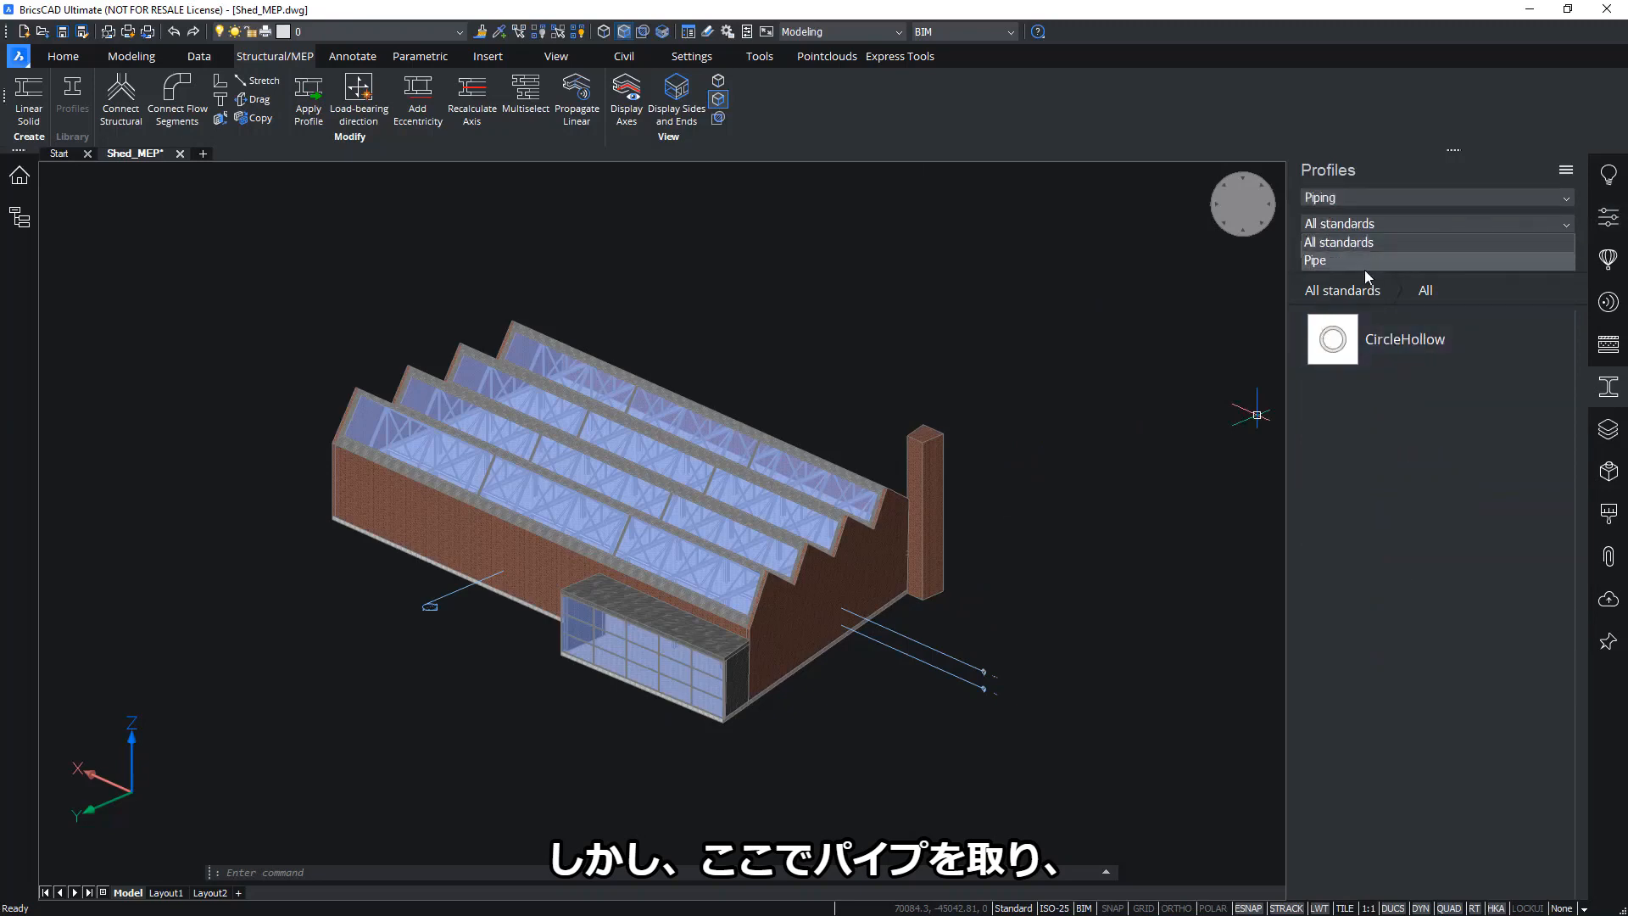
pyautogui.click(1420, 356)
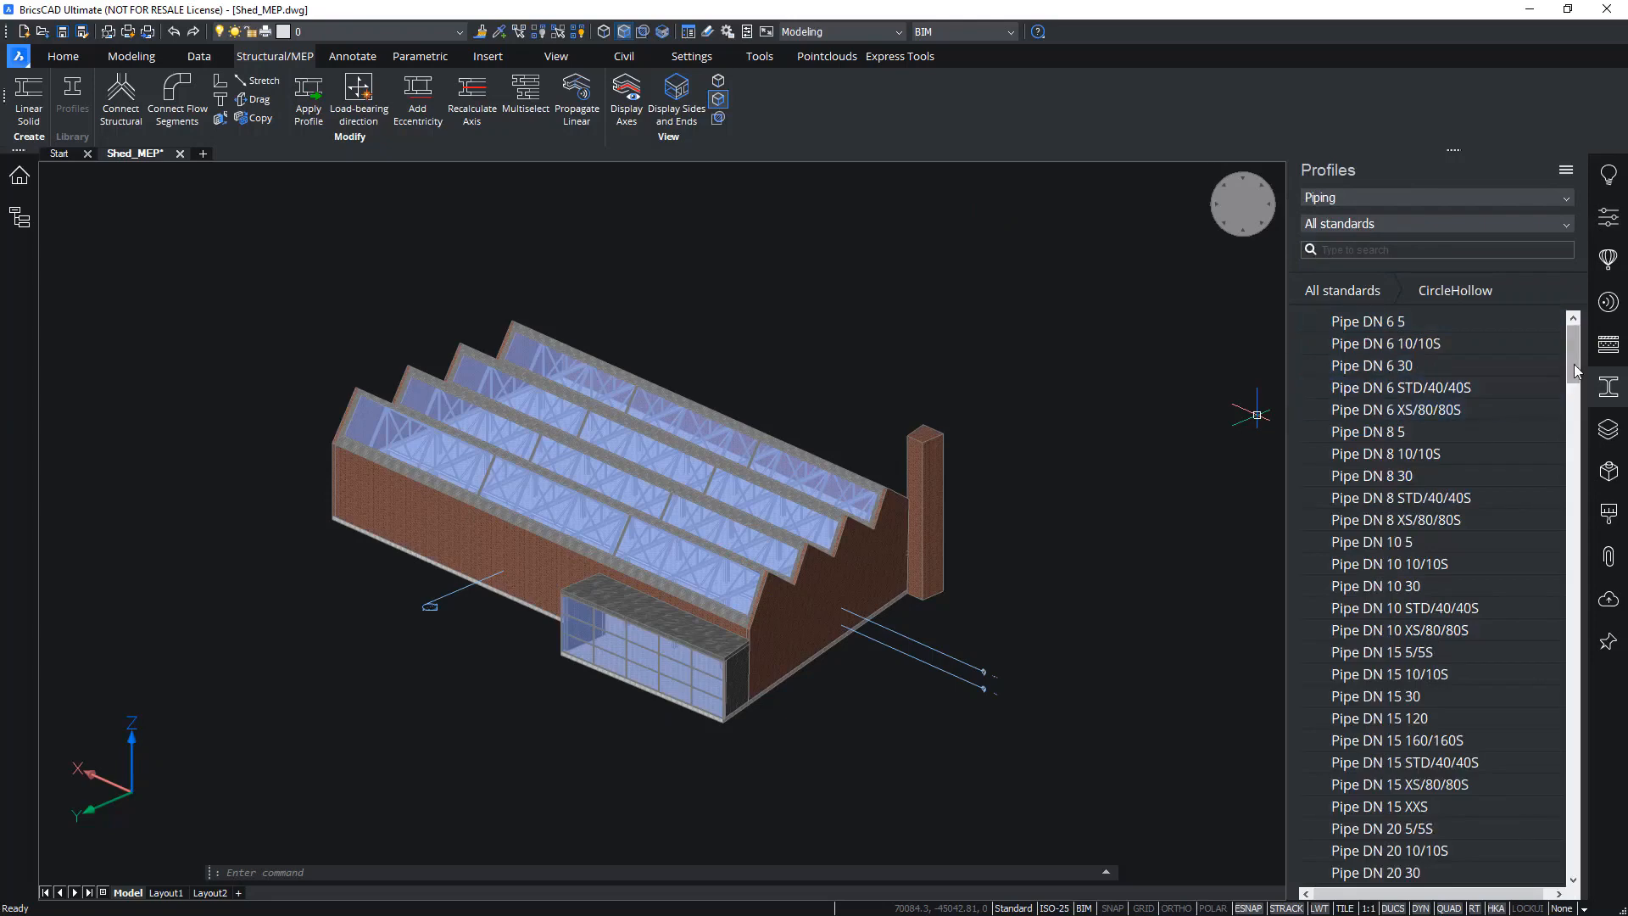
pyautogui.moveTo(1573, 366)
pyautogui.mouseDown()
pyautogui.moveTo(1579, 555)
pyautogui.moveTo(1571, 339)
pyautogui.mouseUp()
pyautogui.click(1564, 174)
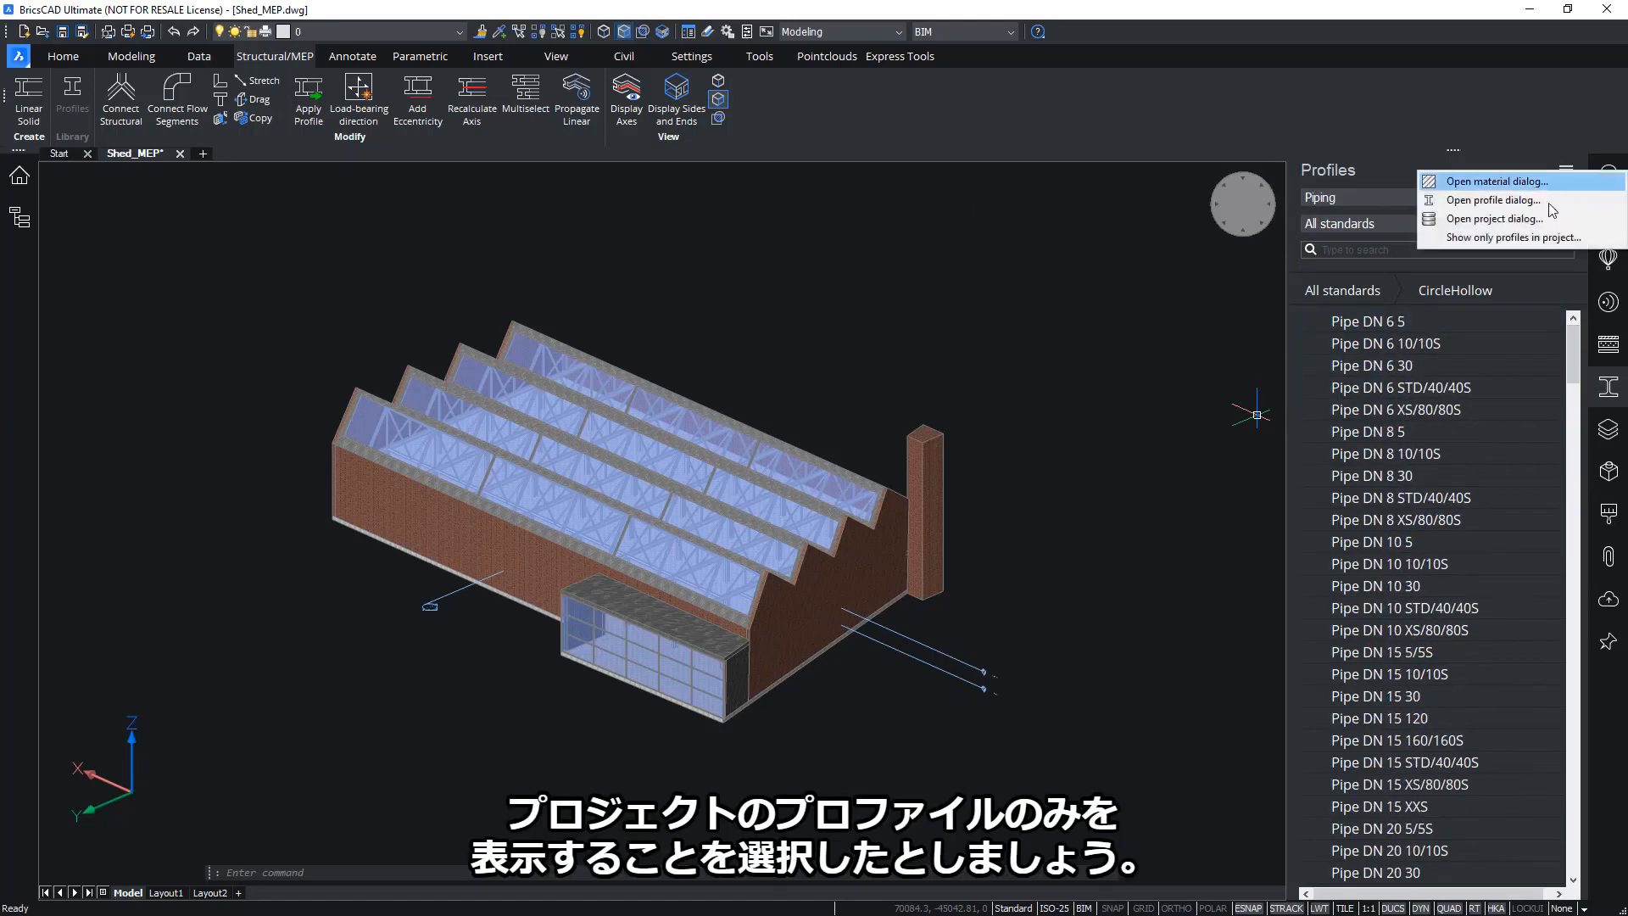
pyautogui.click(1524, 240)
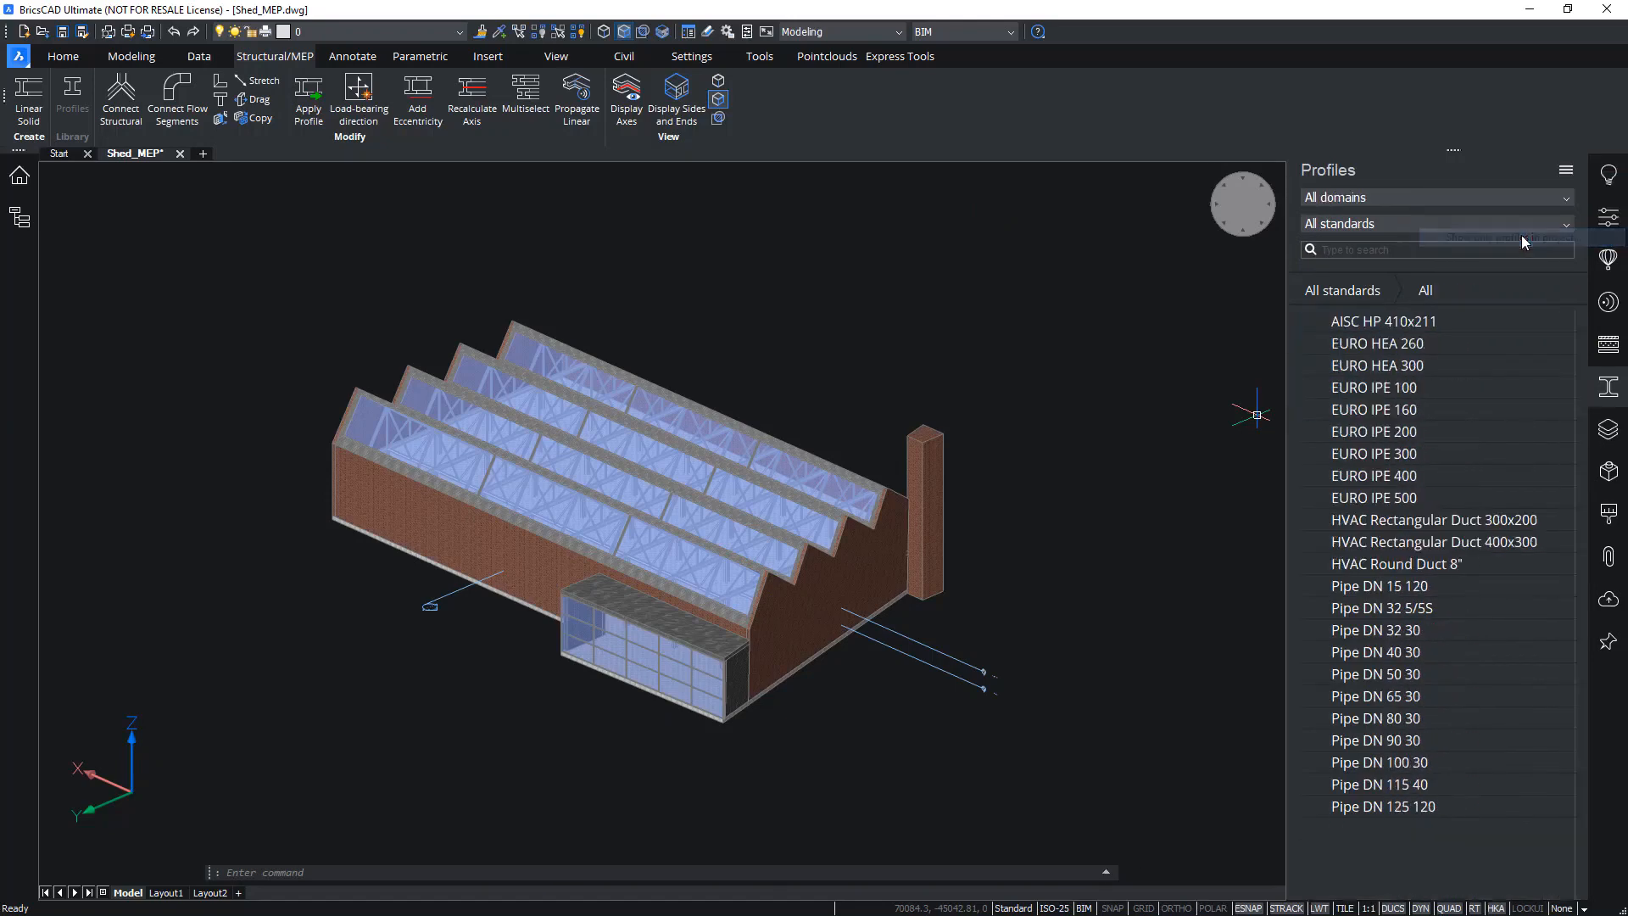
pyautogui.scroll(5, 1102, 610)
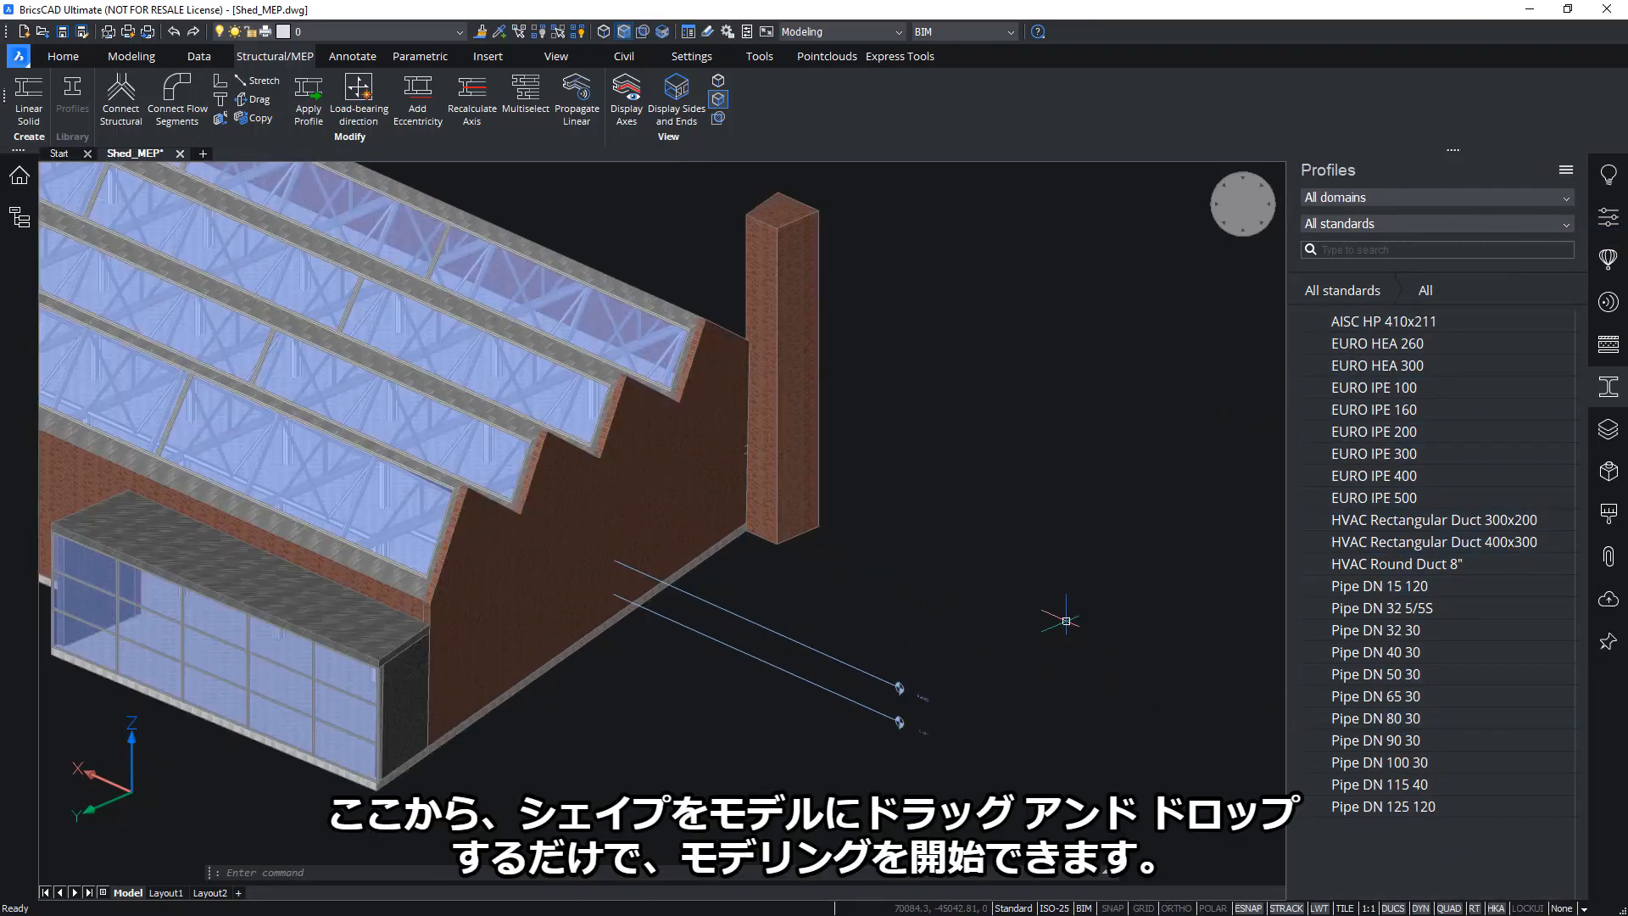
pyautogui.moveTo(1373, 697); pyautogui.dragTo(737, 654)
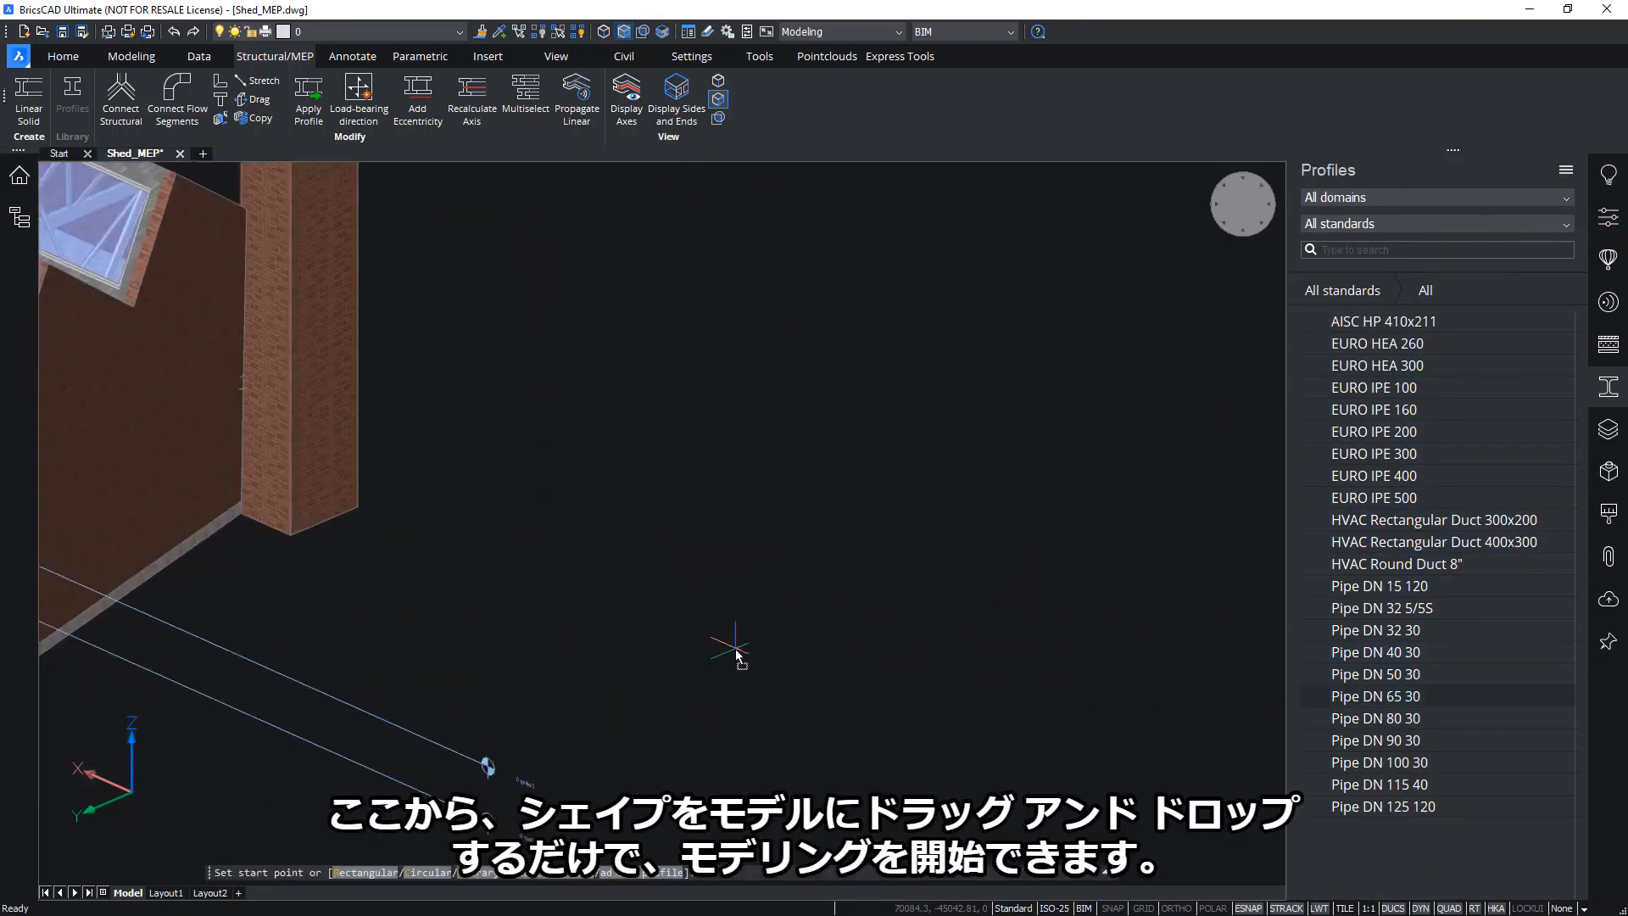
pyautogui.scroll(3, 821, 654)
pyautogui.scroll(4, 803, 647)
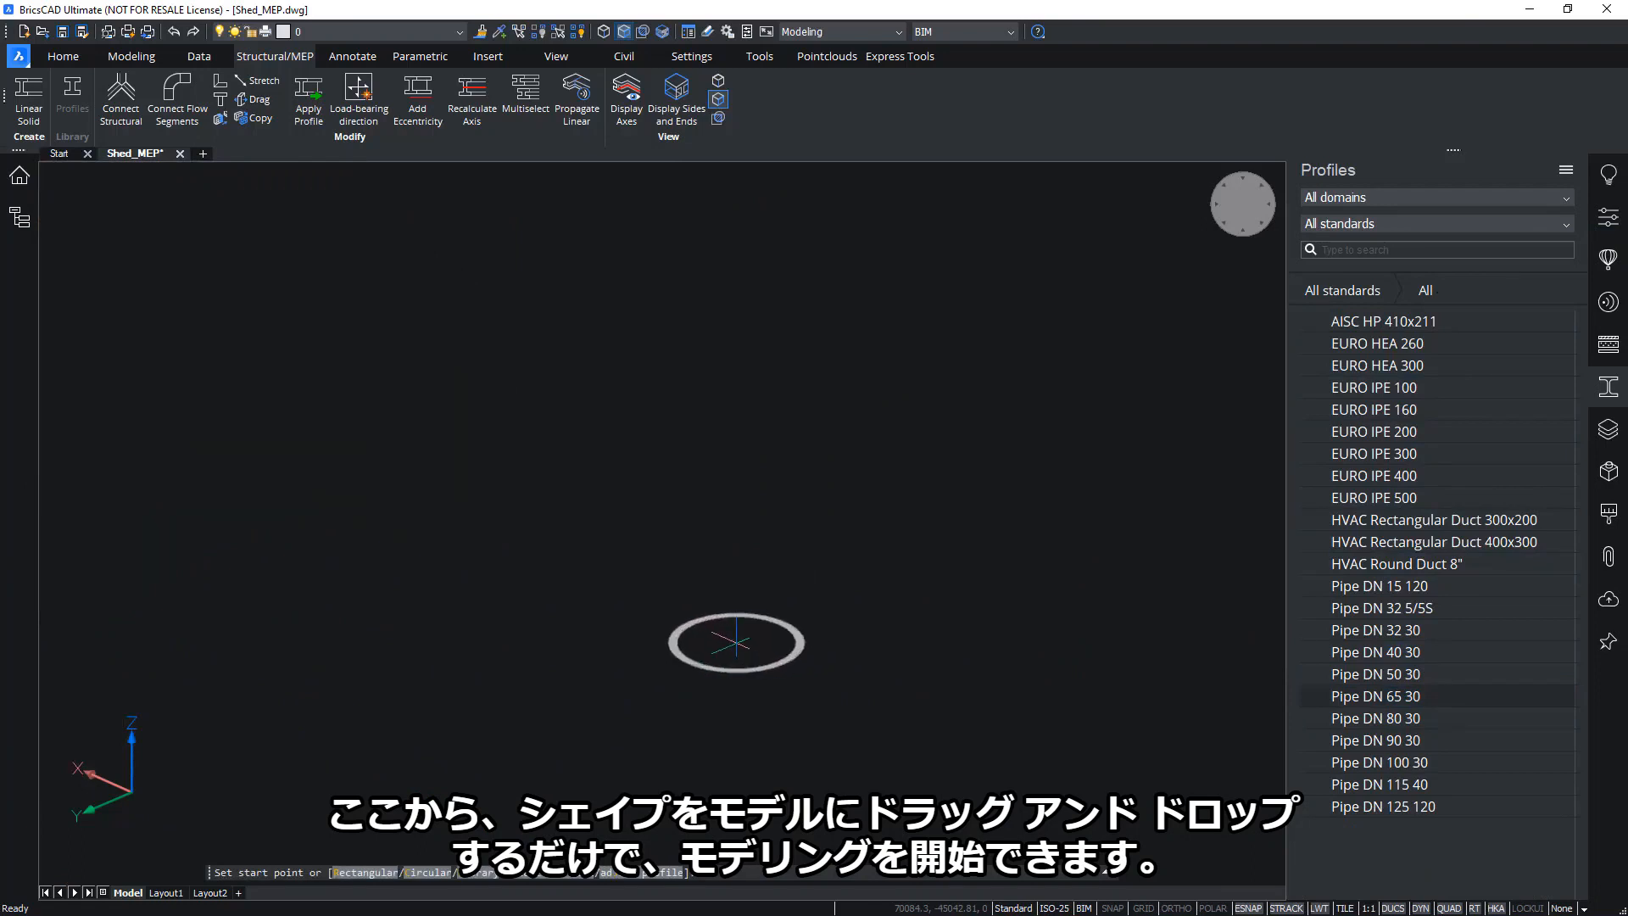
pyautogui.click(550, 636)
pyautogui.scroll(-4, 928, 351)
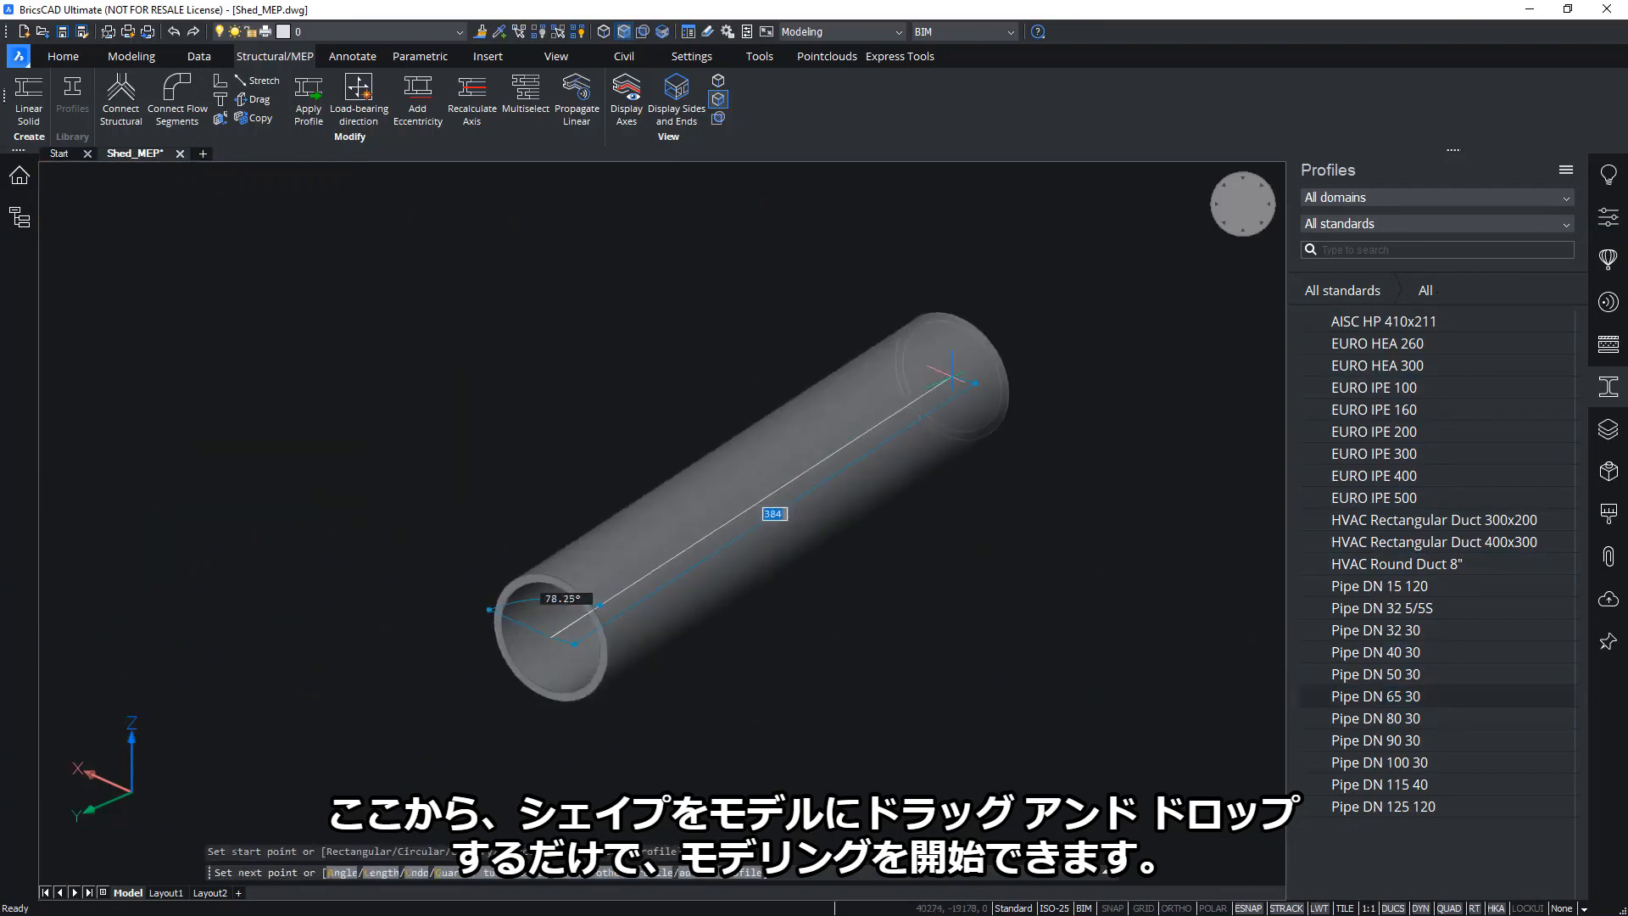
pyautogui.press('Escape')
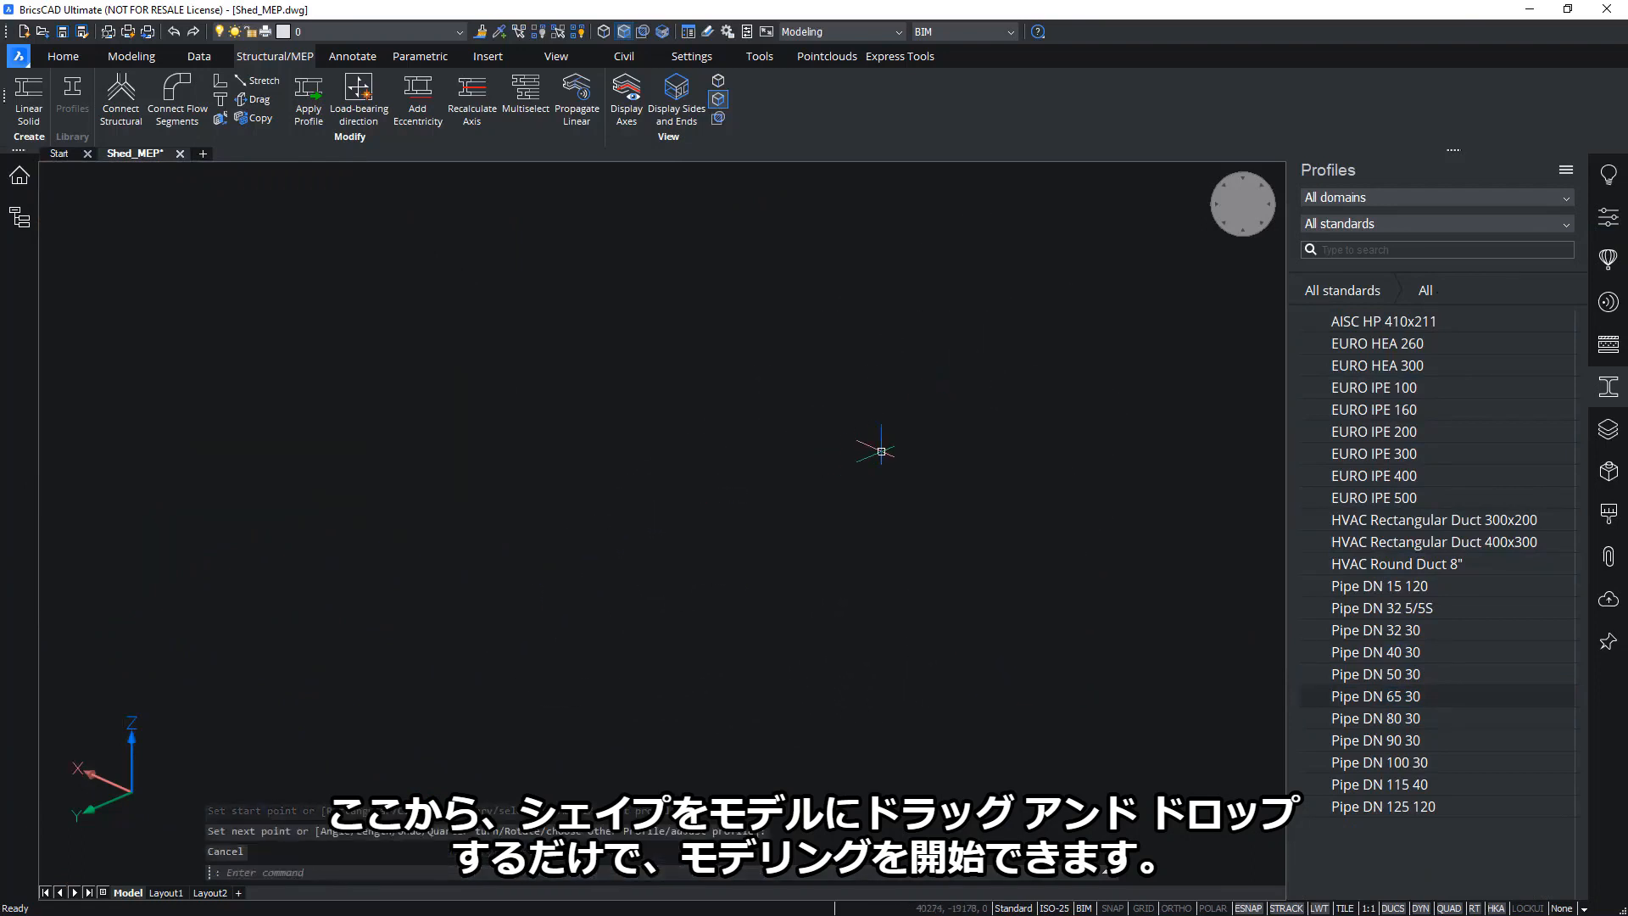
pyautogui.scroll(-5, 881, 453)
pyautogui.scroll(-3, 881, 453)
pyautogui.moveTo(892, 412); pyautogui.dragTo(1123, 497, button='middle')
pyautogui.scroll(1, 1041, 506)
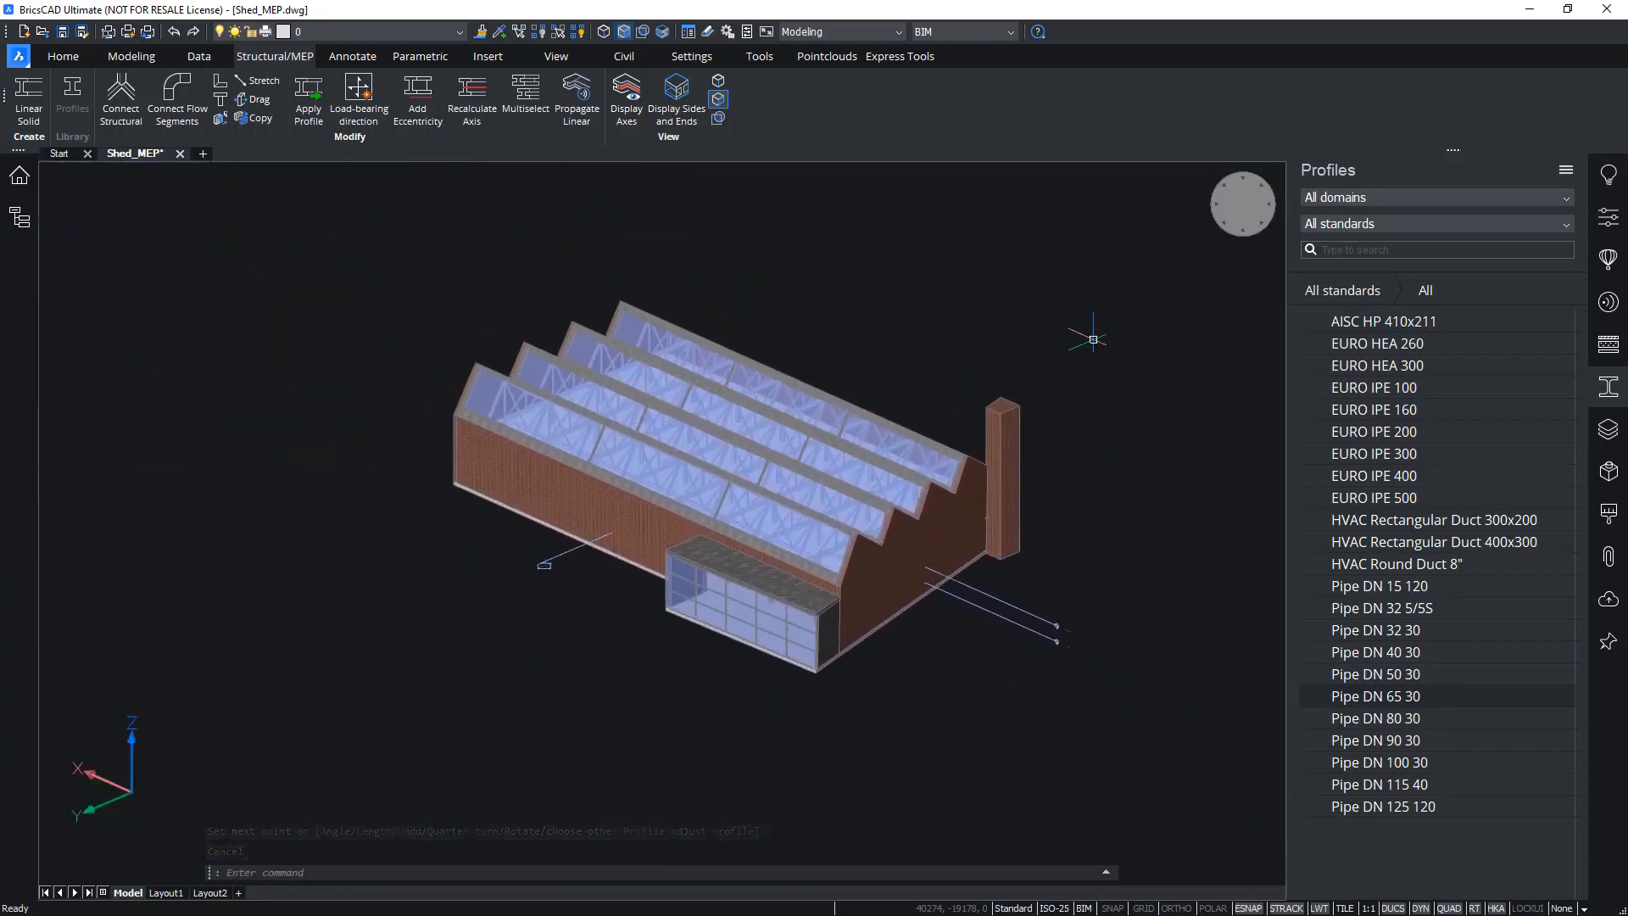
pyautogui.scroll(3, 1093, 340)
pyautogui.moveTo(1156, 623); pyautogui.dragTo(1053, 614, button='middle')
pyautogui.click(1392, 697)
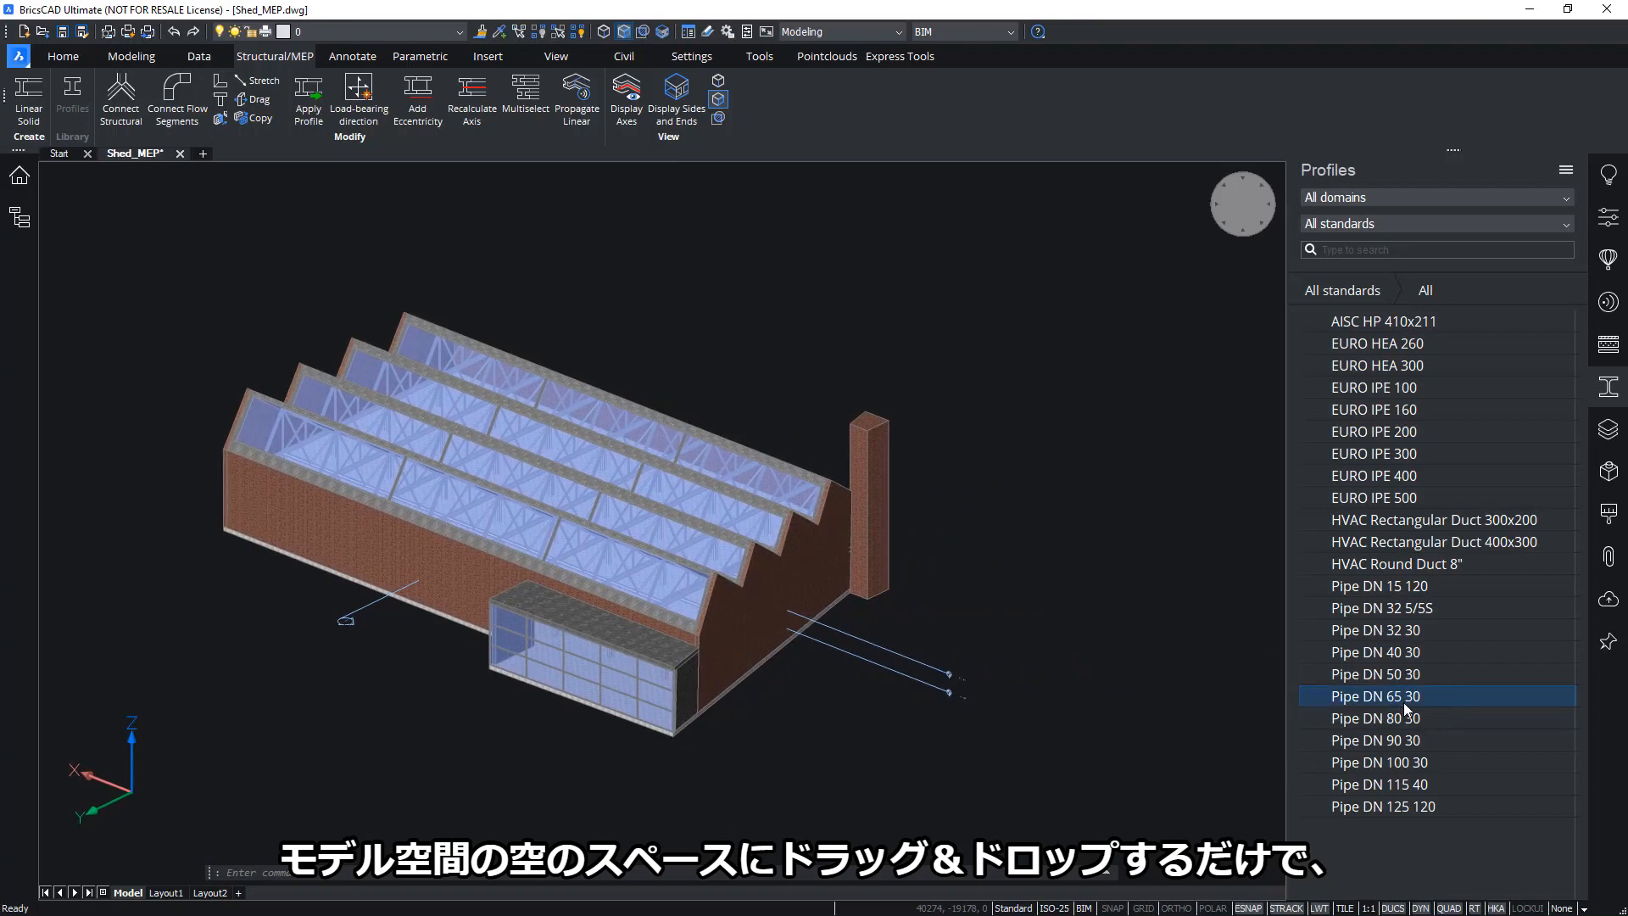
# Drag Pipe DN 65 30 into empty space, then list the Shed_Arch and Shed_Str attachments
pyautogui.moveTo(1402, 702)
pyautogui.mouseDown()
pyautogui.moveTo(1247, 665)
pyautogui.moveTo(975, 624)
pyautogui.moveTo(951, 636)
pyautogui.mouseUp()
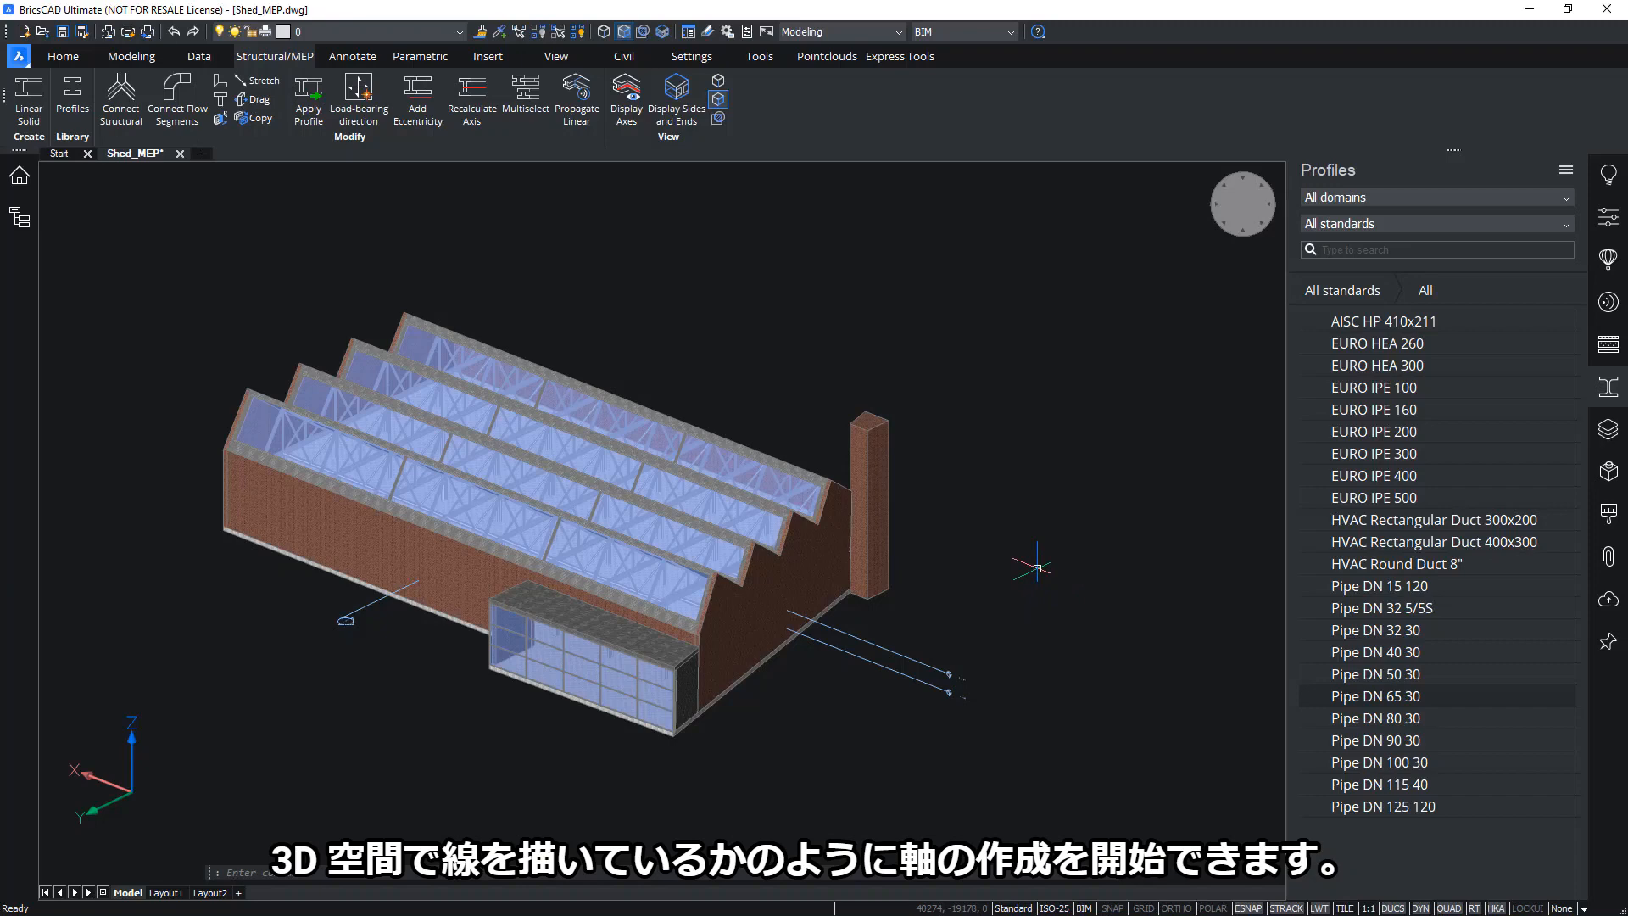
pyautogui.click(1386, 694)
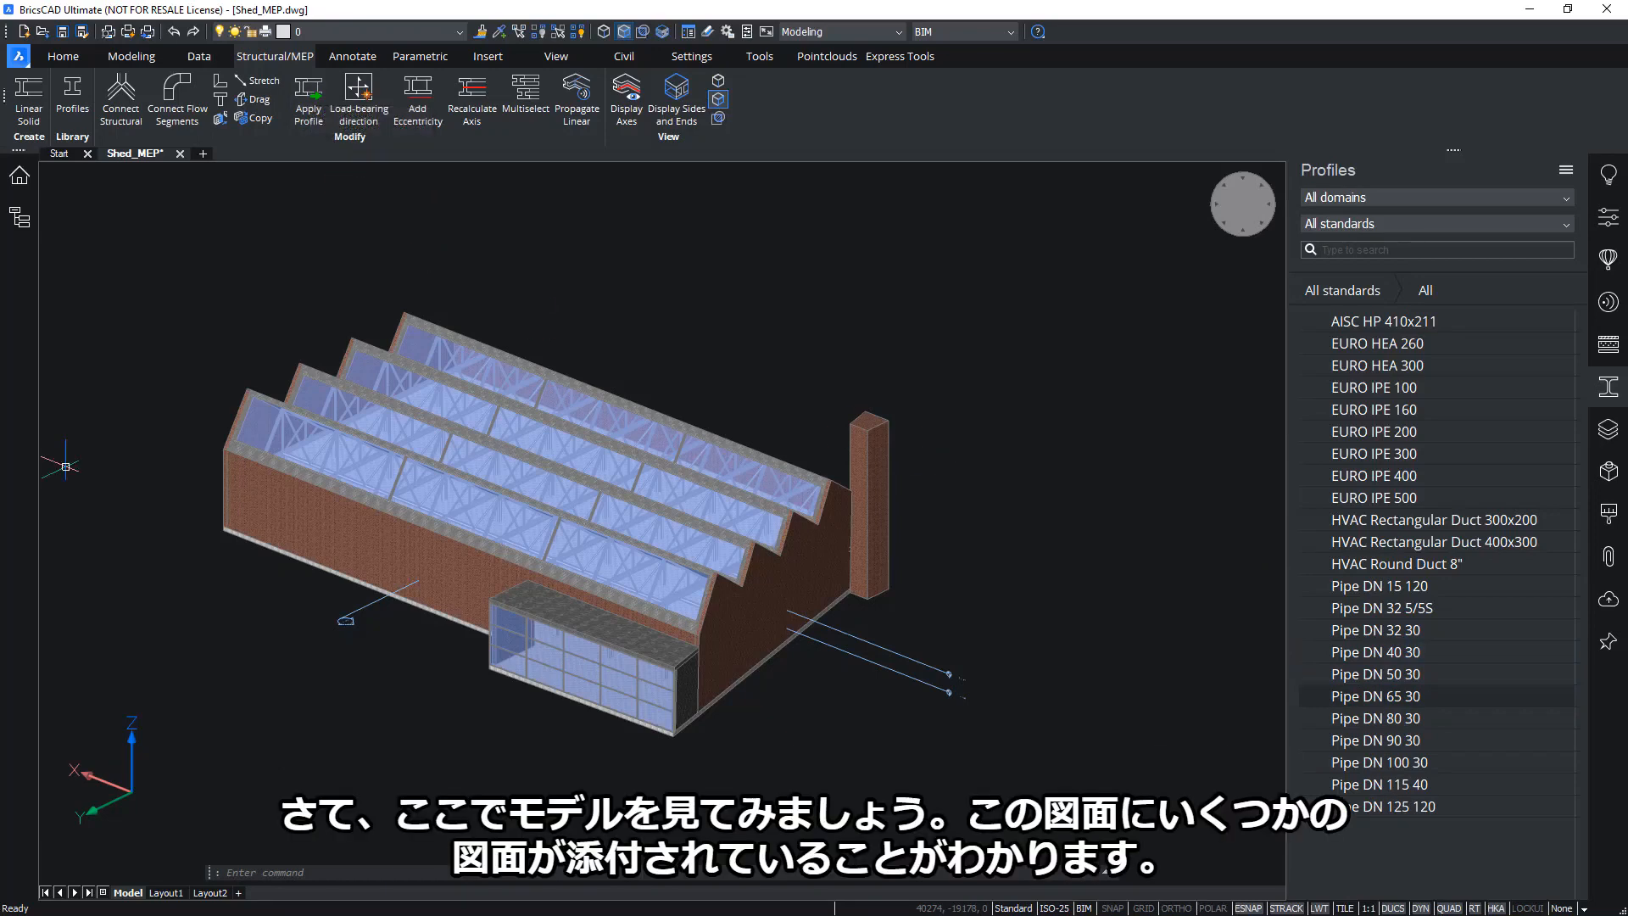
pyautogui.moveTo(688, 668); pyautogui.dragTo(712, 699, button='middle')
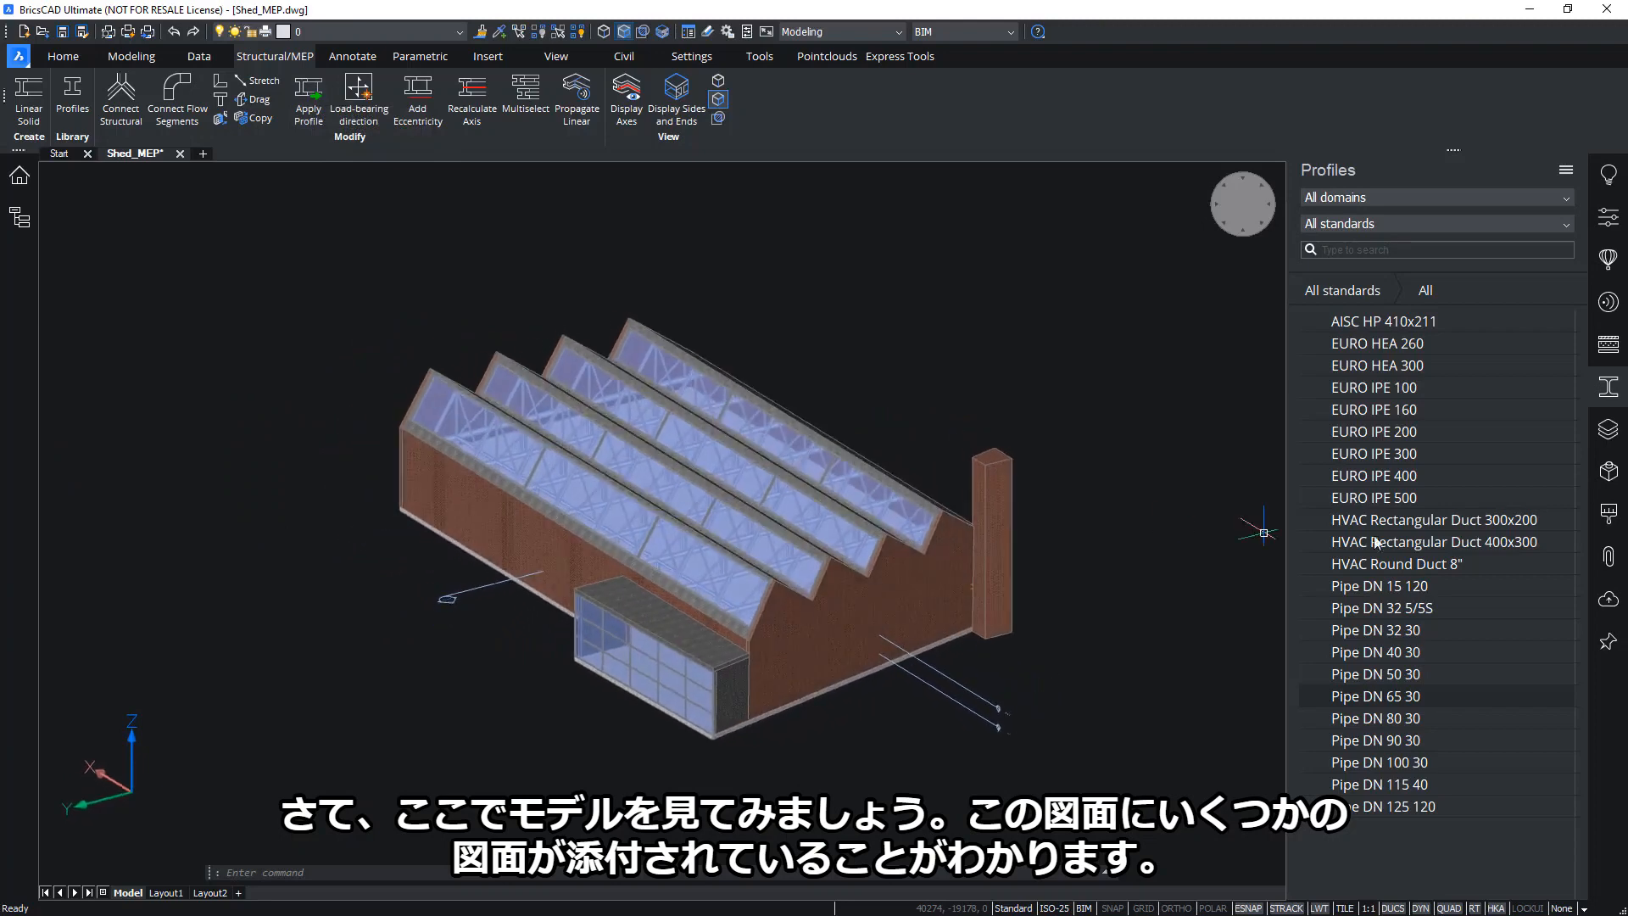
pyautogui.click(1611, 563)
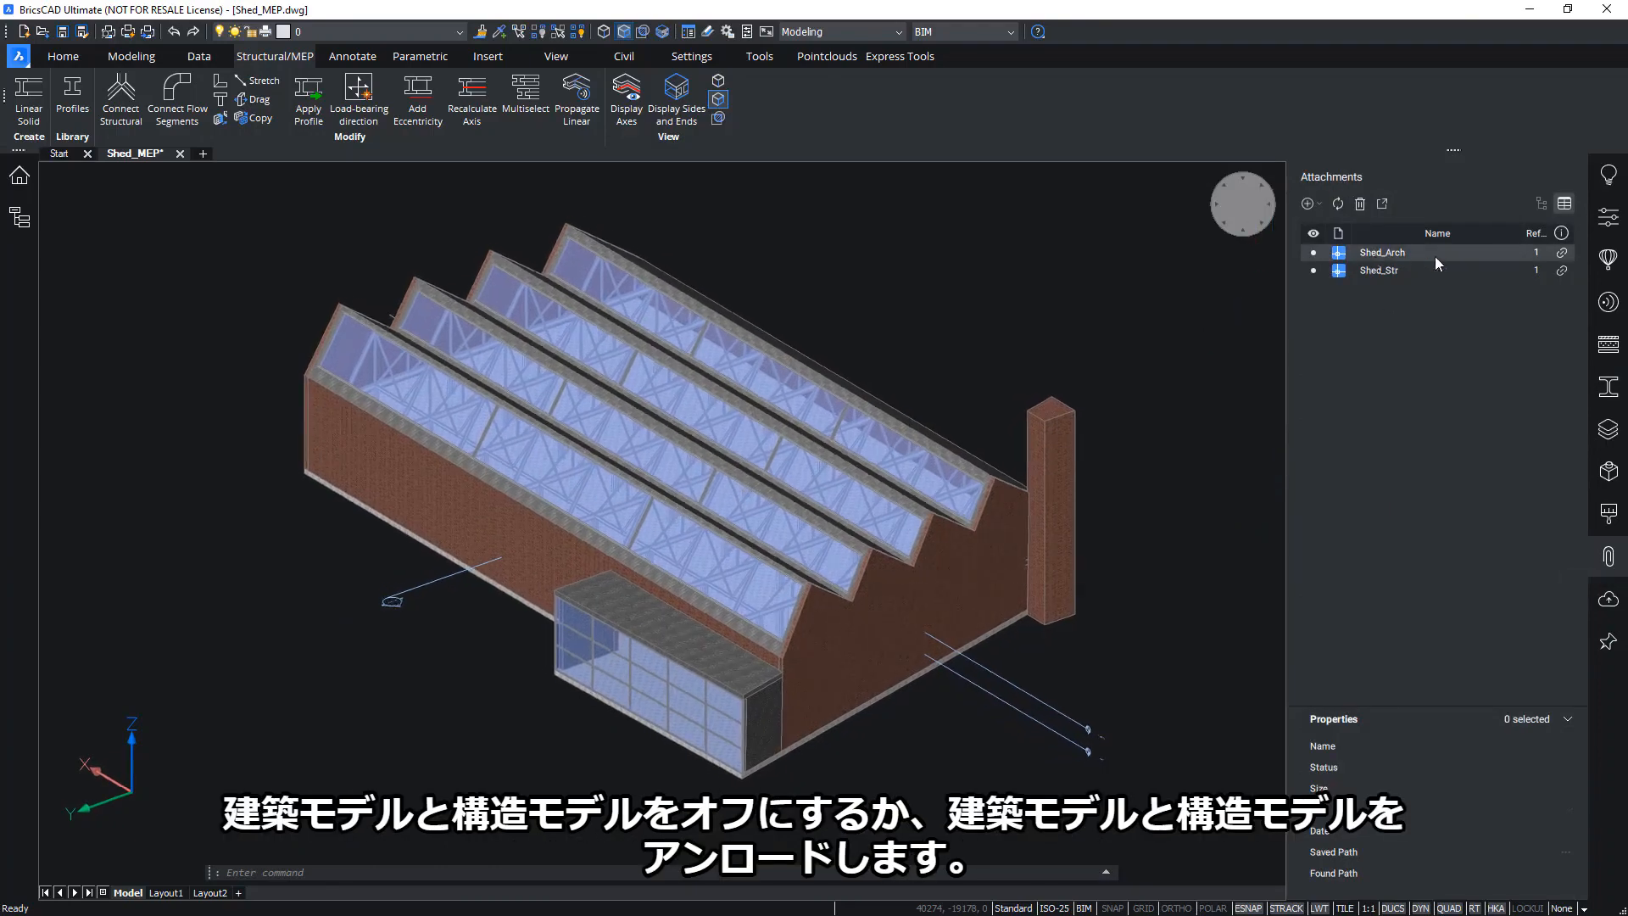
# Unload Shed_Arch and Shed_Str, then zoom and orbit around the sinks and toilets
pyautogui.click(1320, 254)
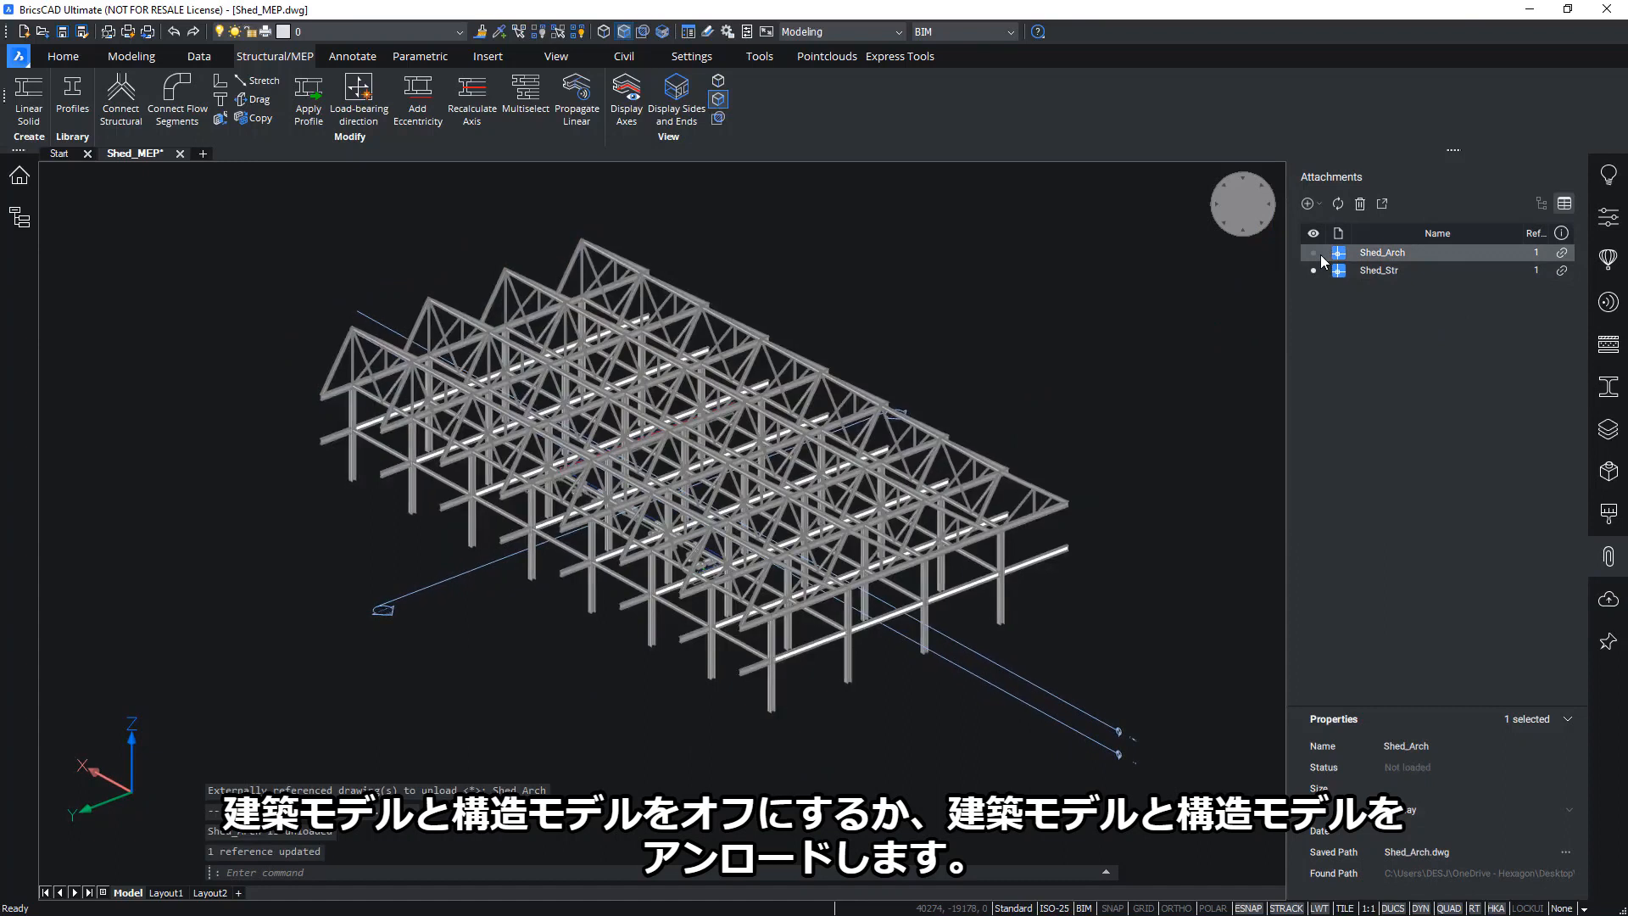
pyautogui.click(1312, 270)
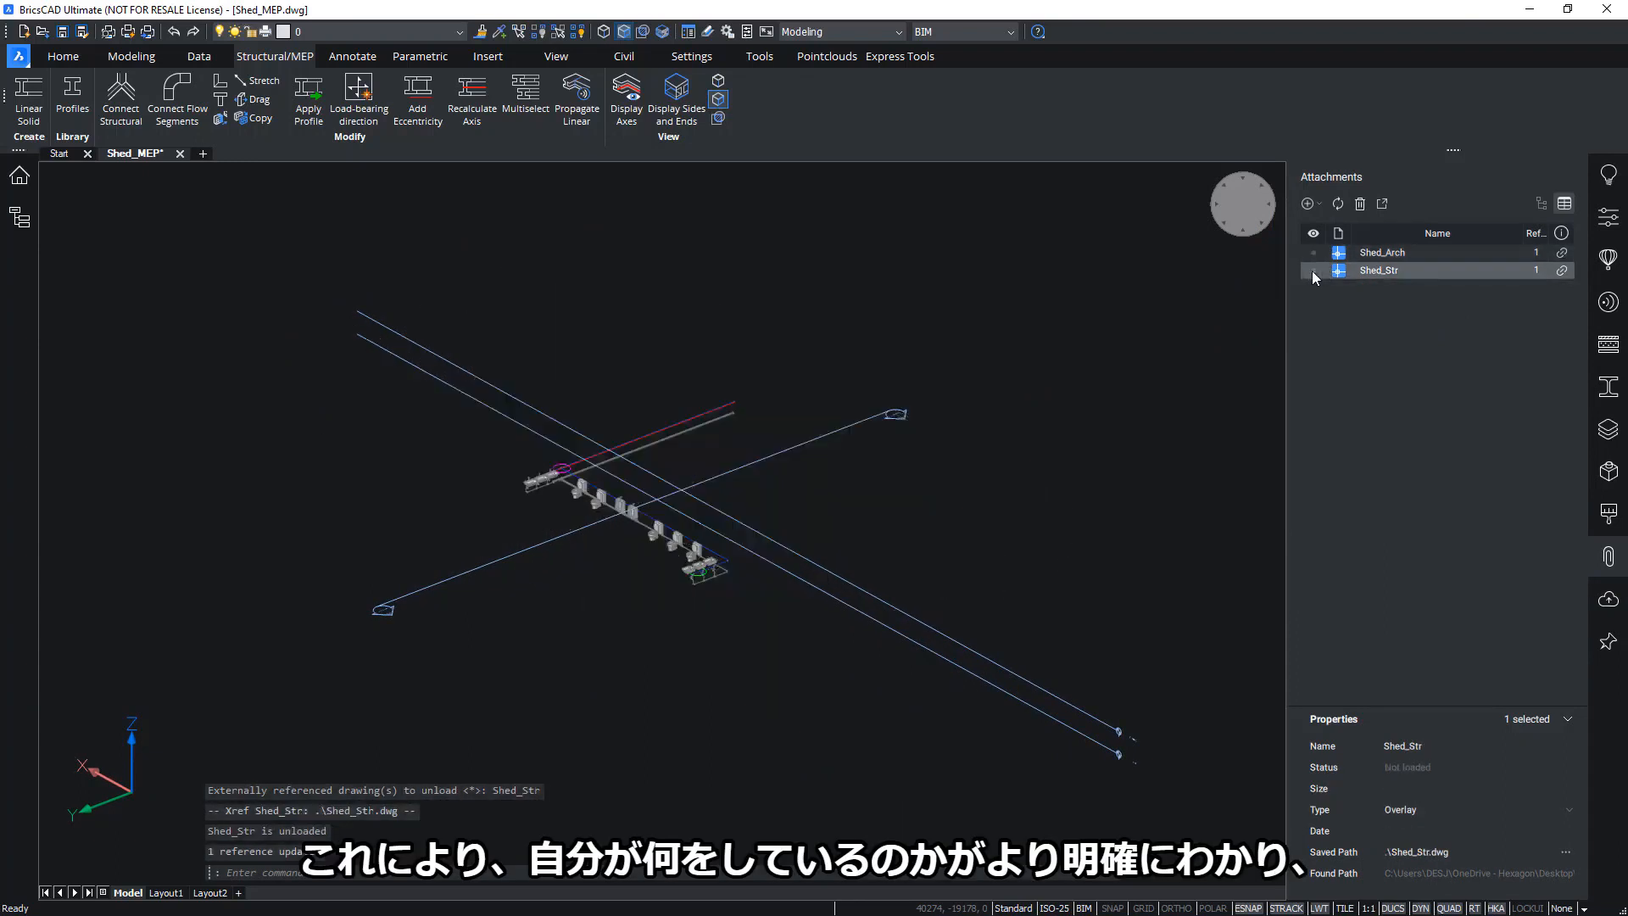
pyautogui.scroll(4, 986, 502)
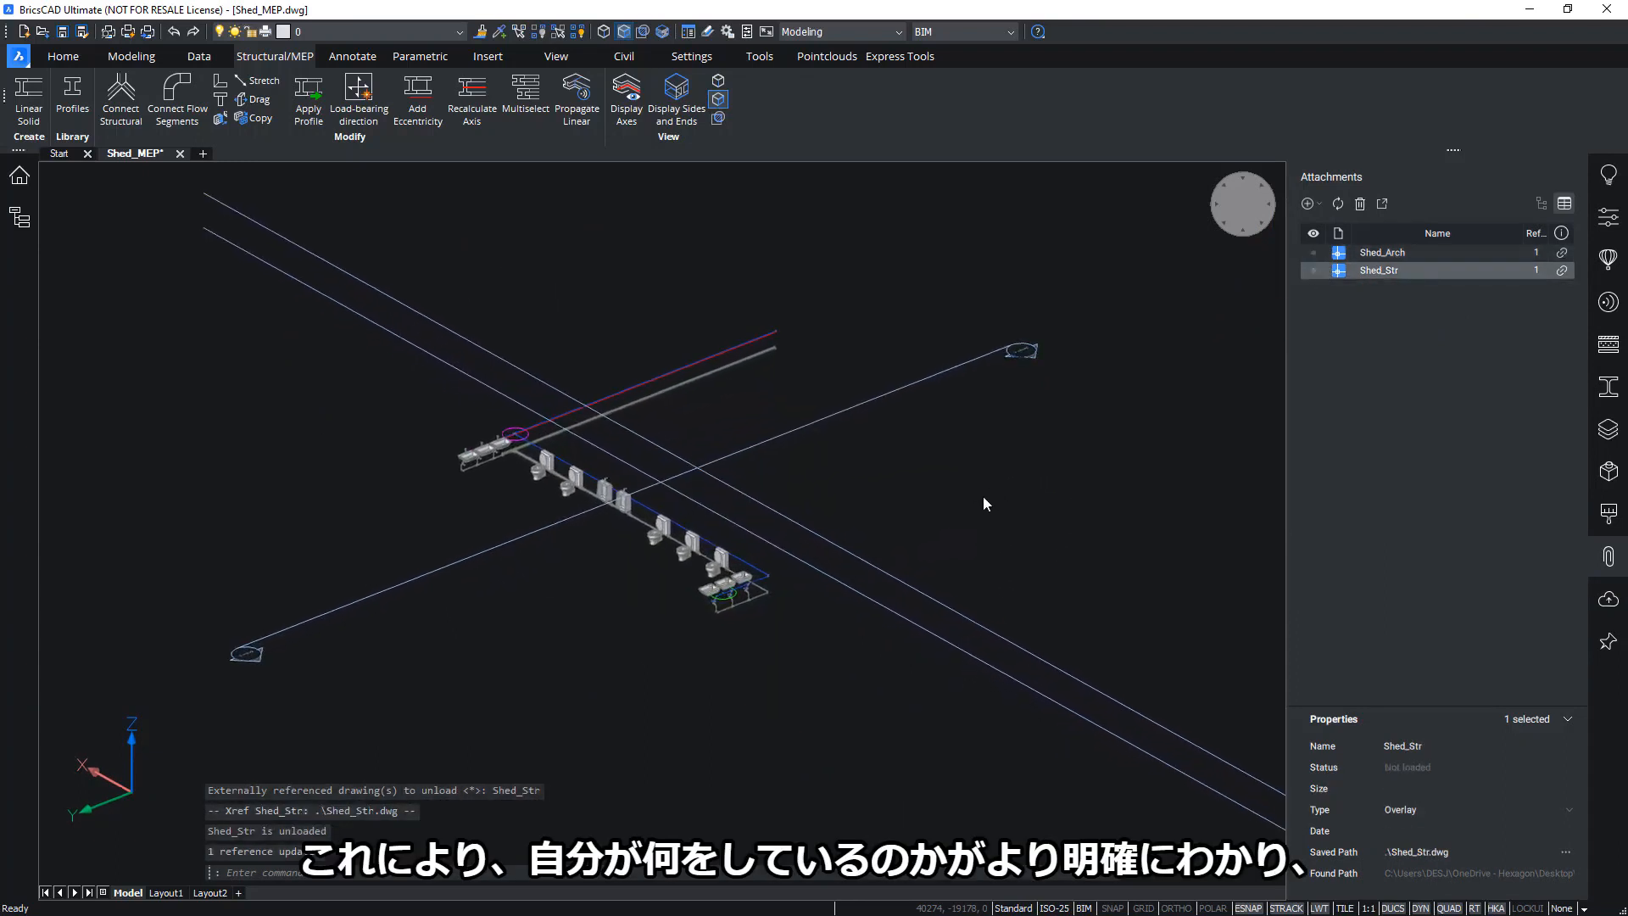
pyautogui.scroll(5, 568, 610)
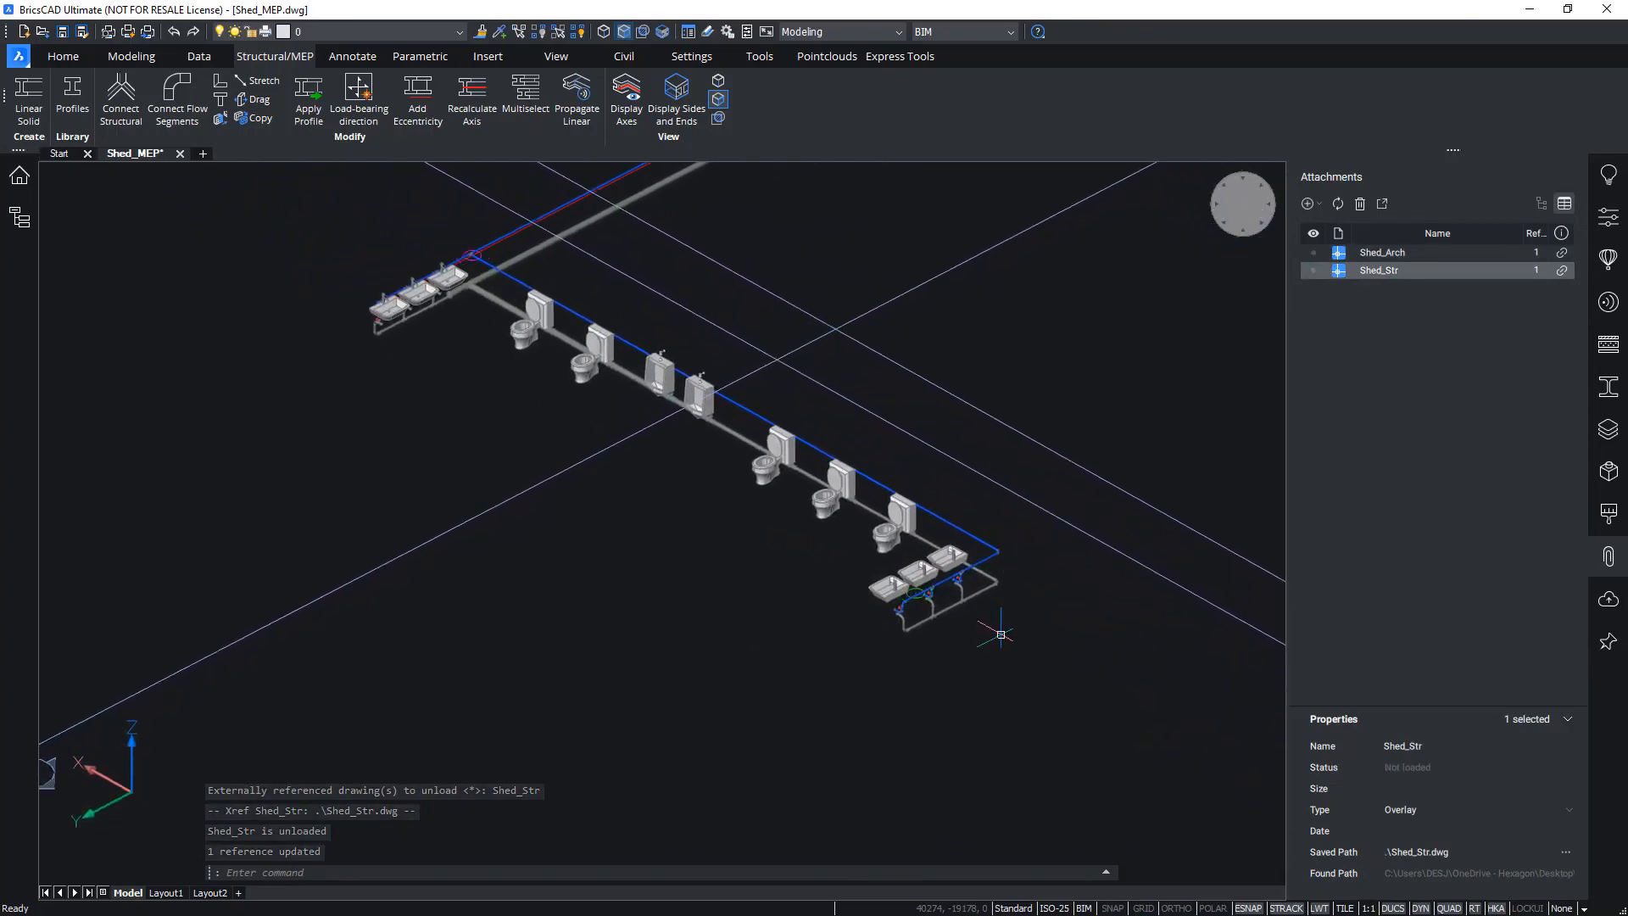
pyautogui.keyDown('shift'); pyautogui.moveTo(576, 611); pyautogui.dragTo(1093, 657, button='middle'); pyautogui.keyUp('shift')
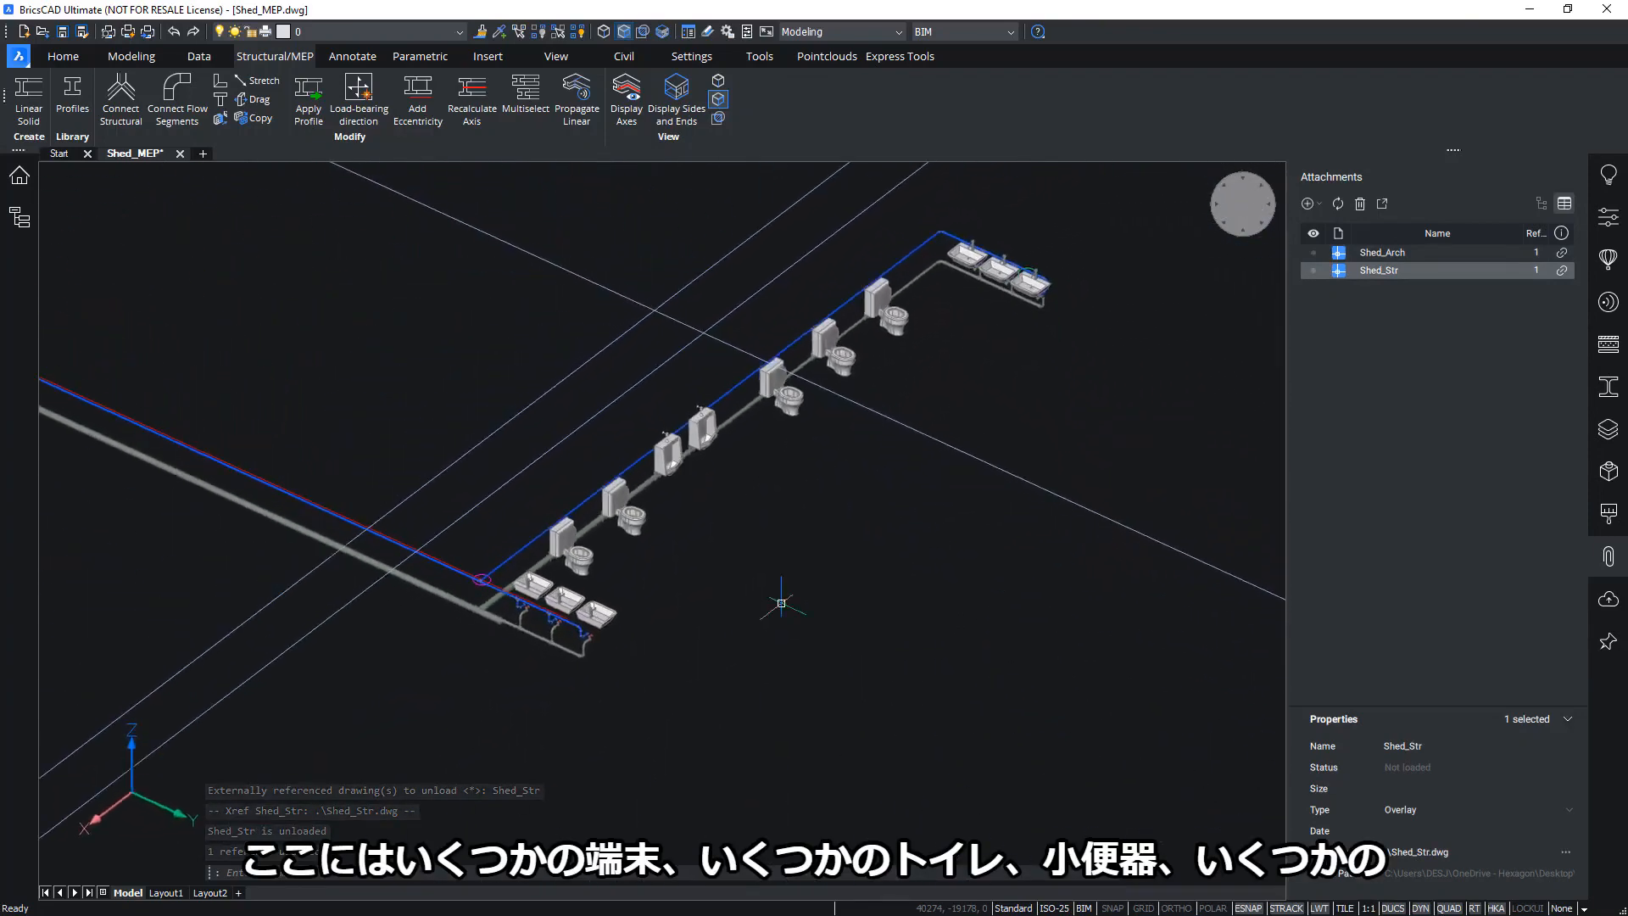
pyautogui.scroll(1, 702, 569)
pyautogui.moveTo(699, 561); pyautogui.dragTo(774, 578, button='middle')
pyautogui.scroll(1, 780, 591)
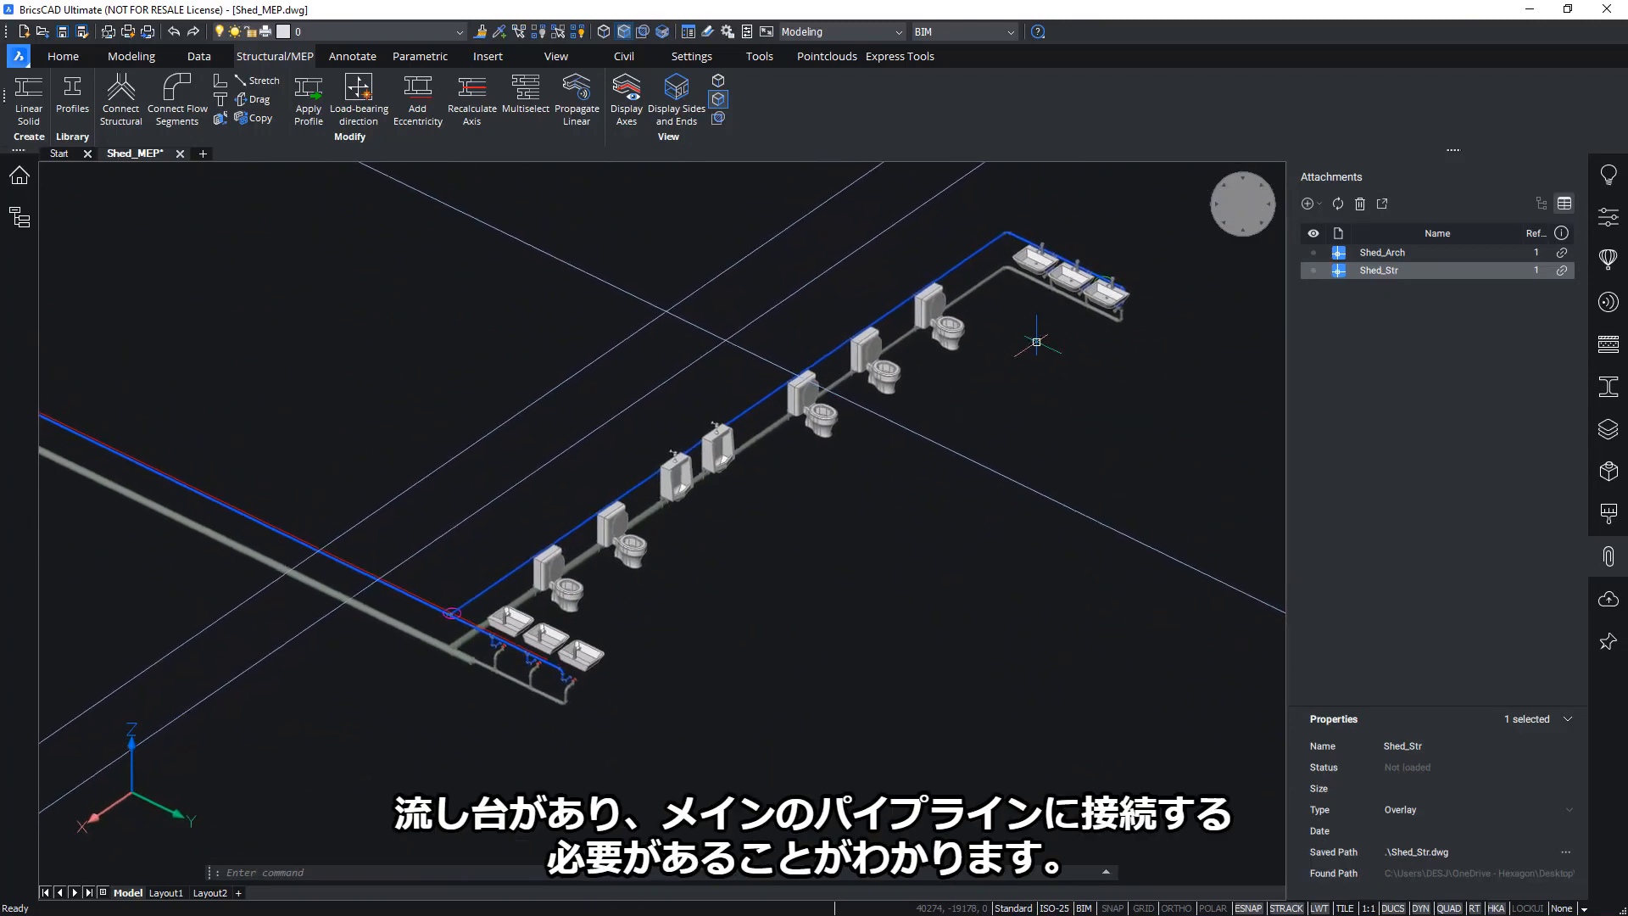
pyautogui.scroll(6, 854, 611)
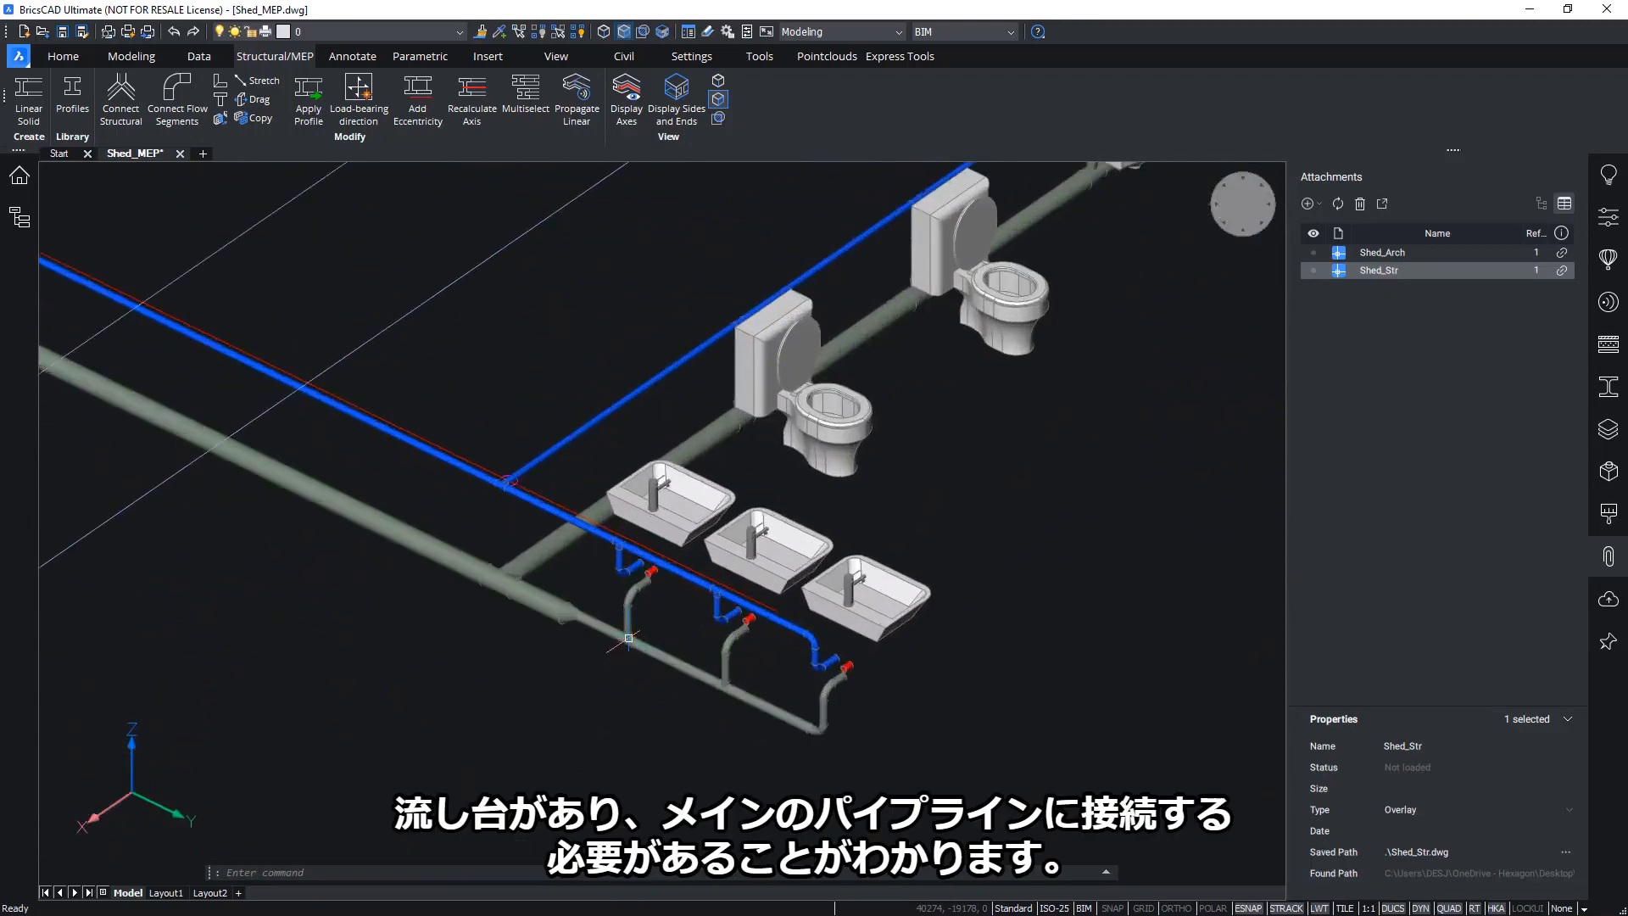
pyautogui.scroll(-5, 1170, 527)
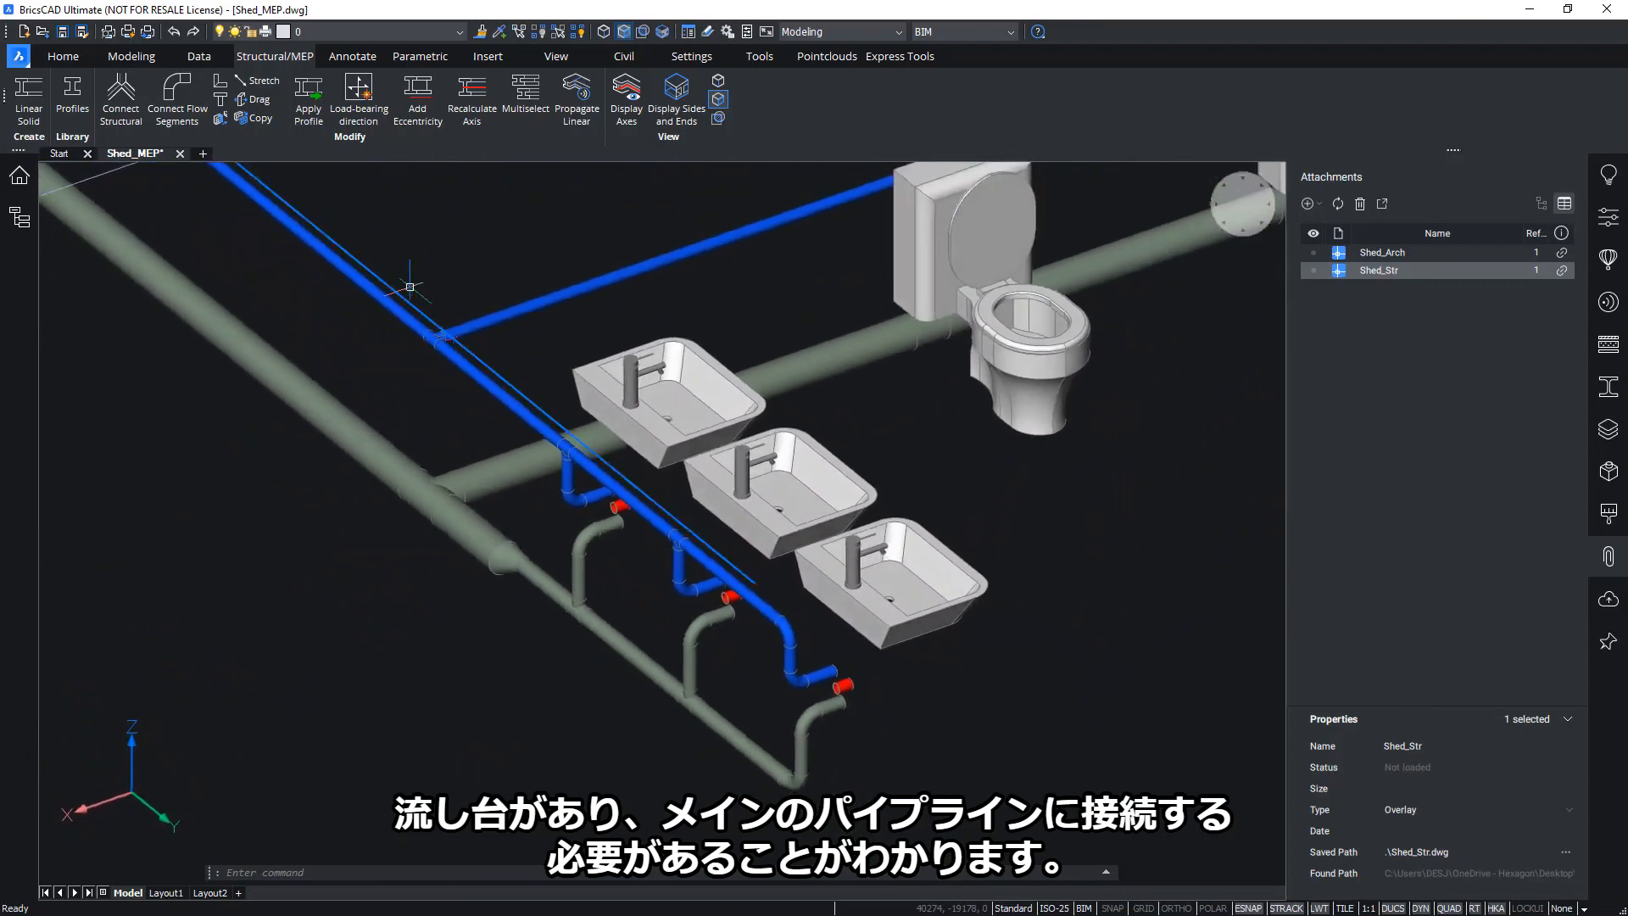
pyautogui.keyDown('shift'); pyautogui.moveTo(1052, 618); pyautogui.dragTo(1007, 501, button='middle'); pyautogui.keyUp('shift')
pyautogui.scroll(-4, 964, 710)
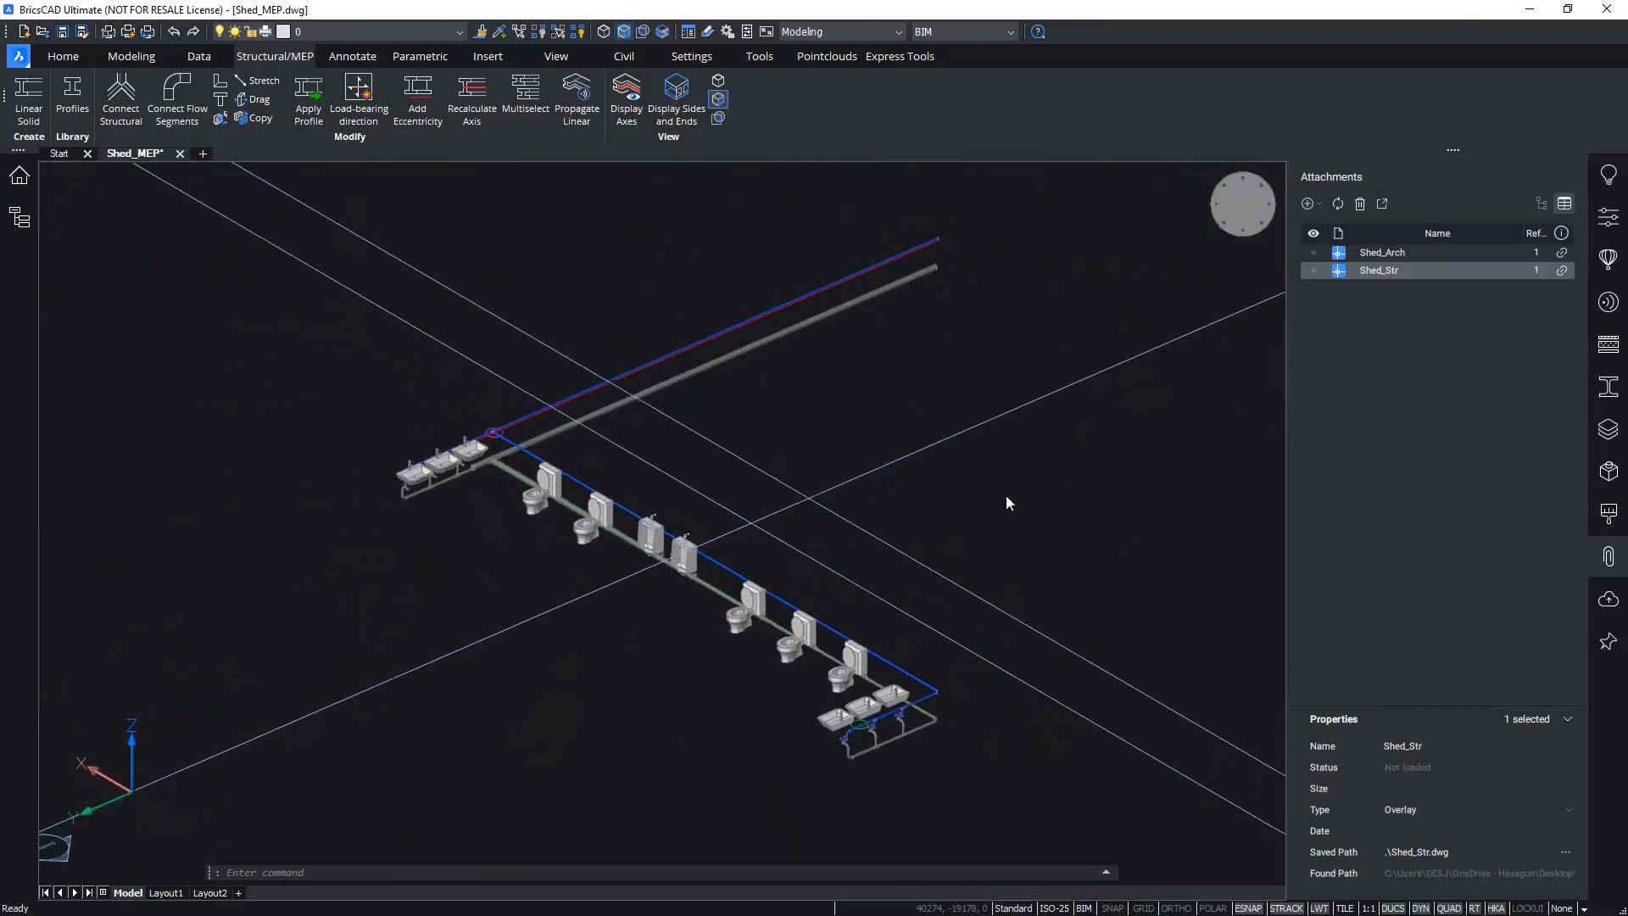
# Isolate the S-HOT layer and frame the red hot-water line in Top view
pyautogui.click(1608, 430)
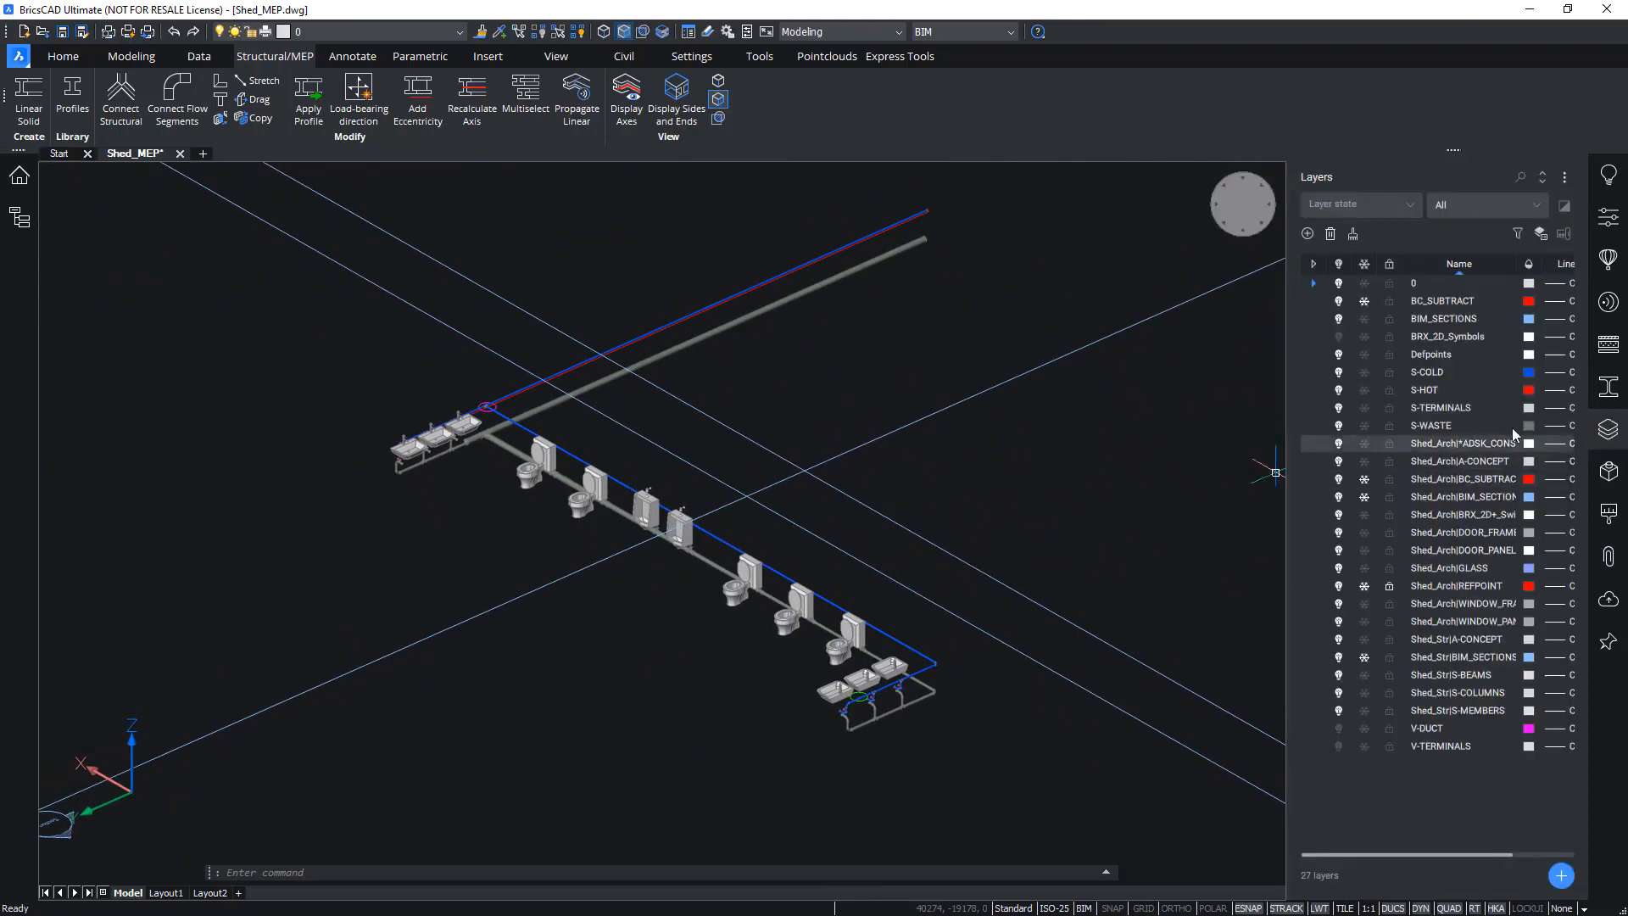
pyautogui.rightClick(1422, 390)
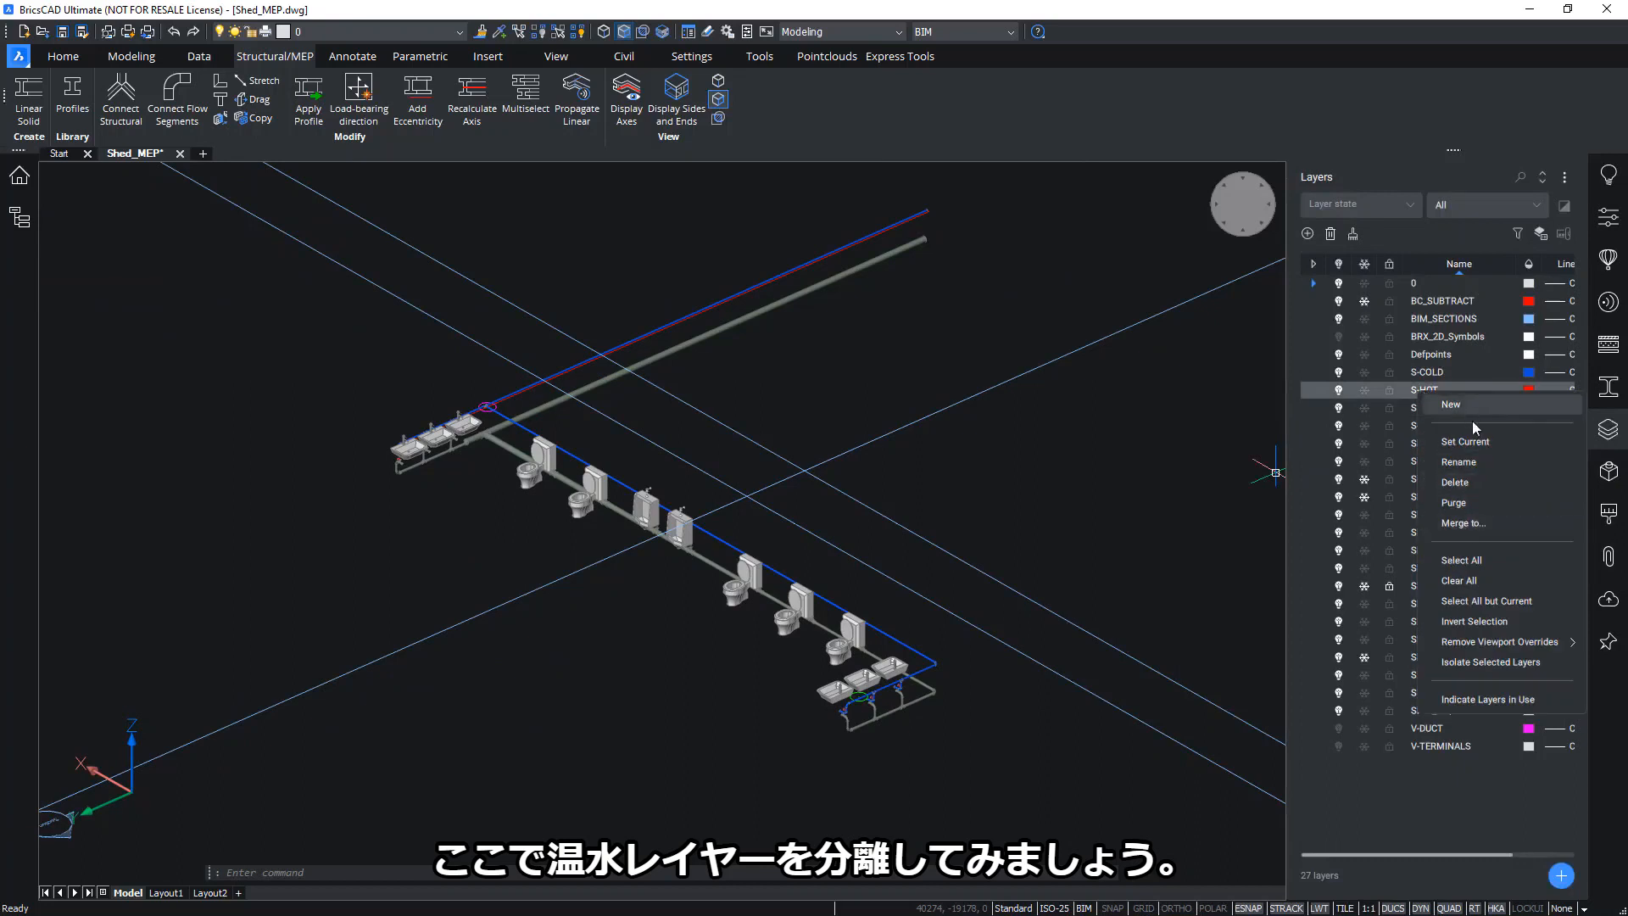
pyautogui.click(1481, 662)
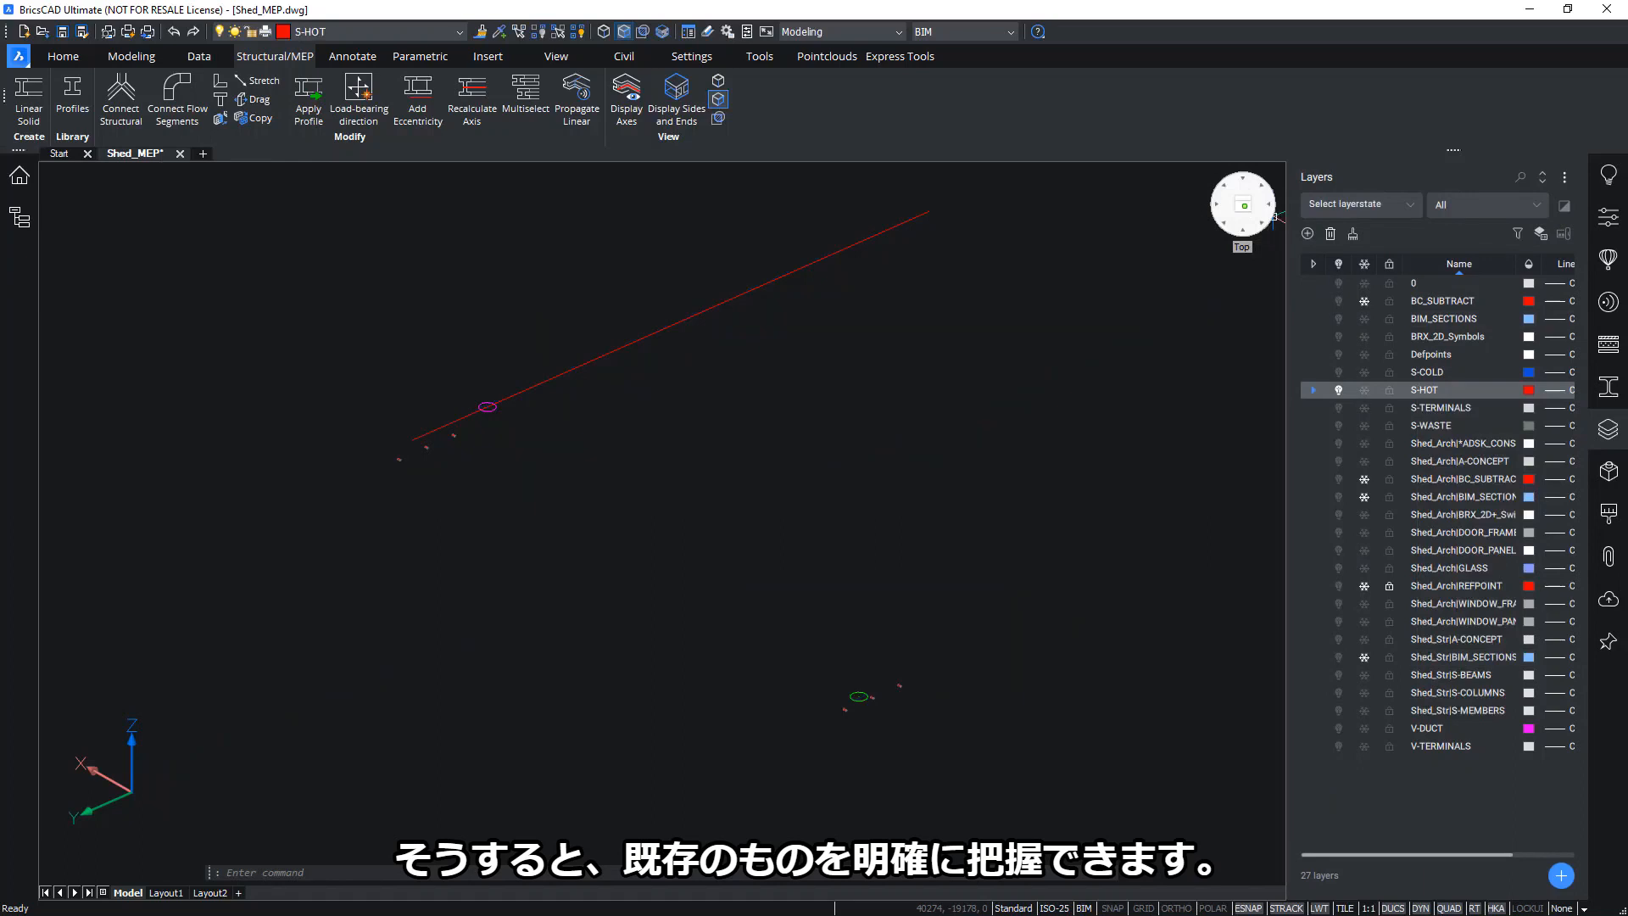
pyautogui.click(1271, 215)
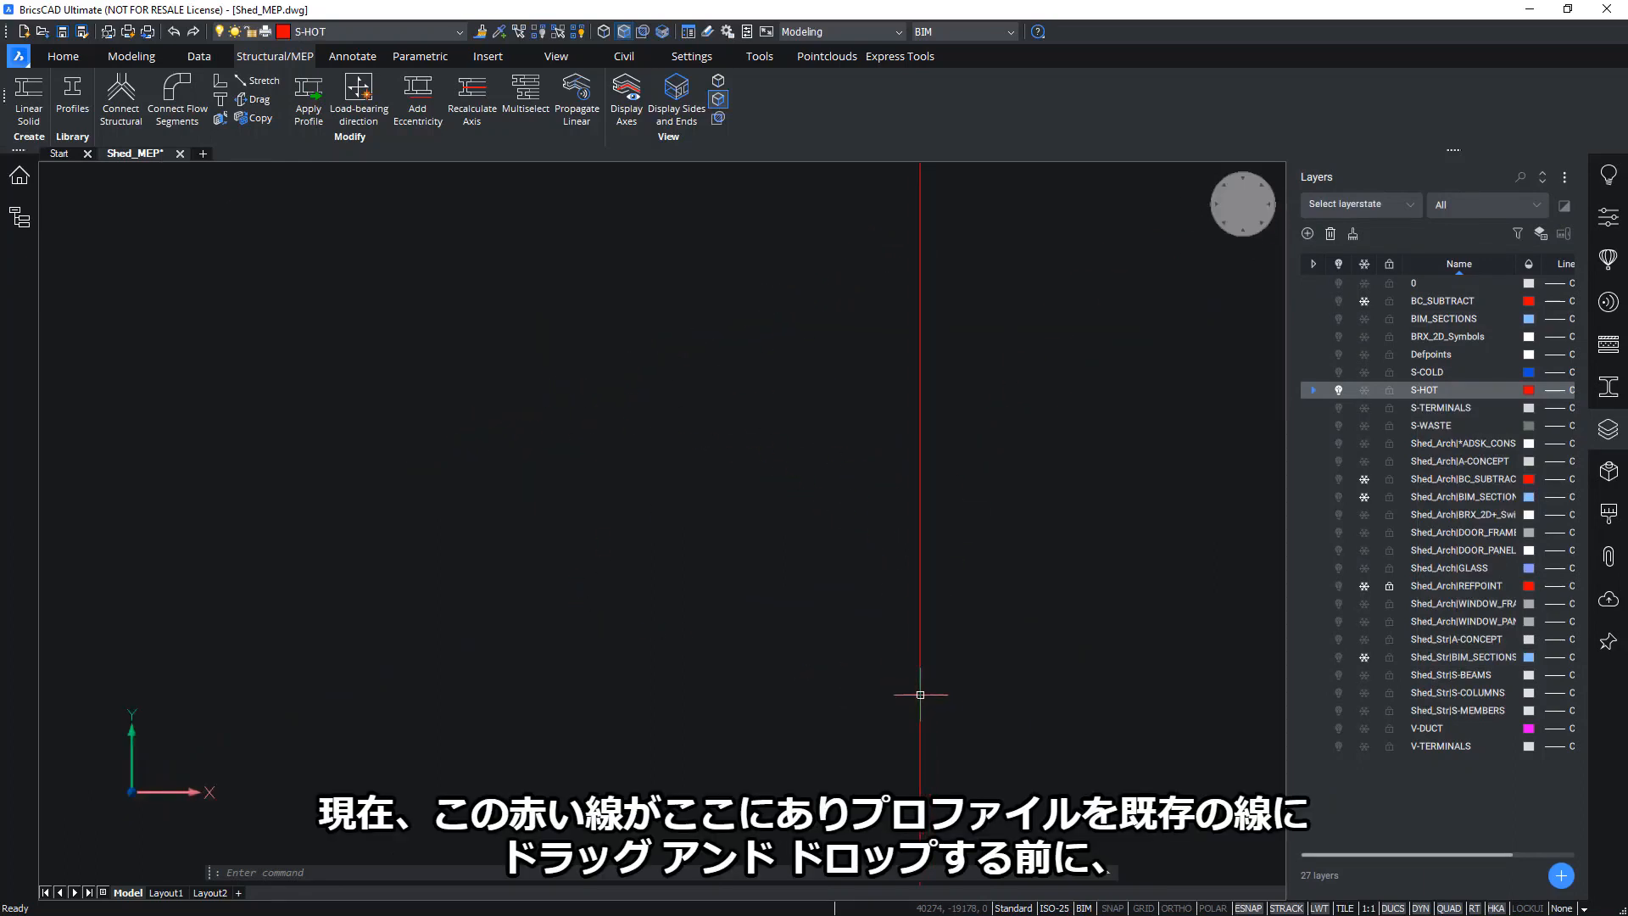
pyautogui.scroll(-5, 972, 407)
pyautogui.moveTo(962, 331); pyautogui.dragTo(979, 458, button='middle')
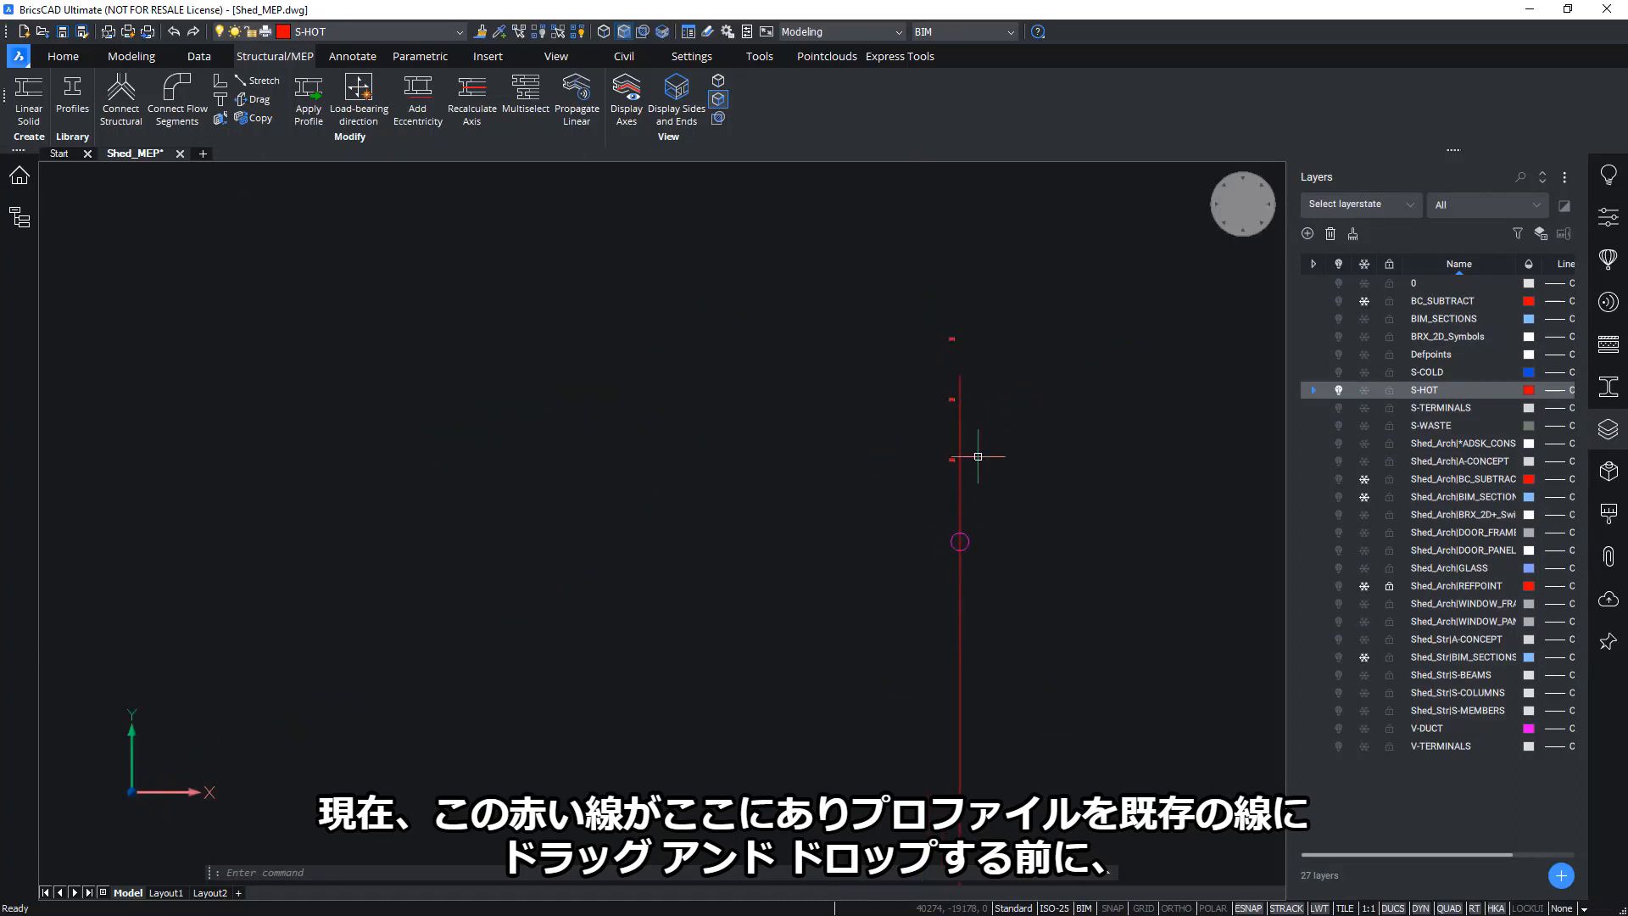
pyautogui.scroll(4, 974, 454)
pyautogui.scroll(-5, 788, 538)
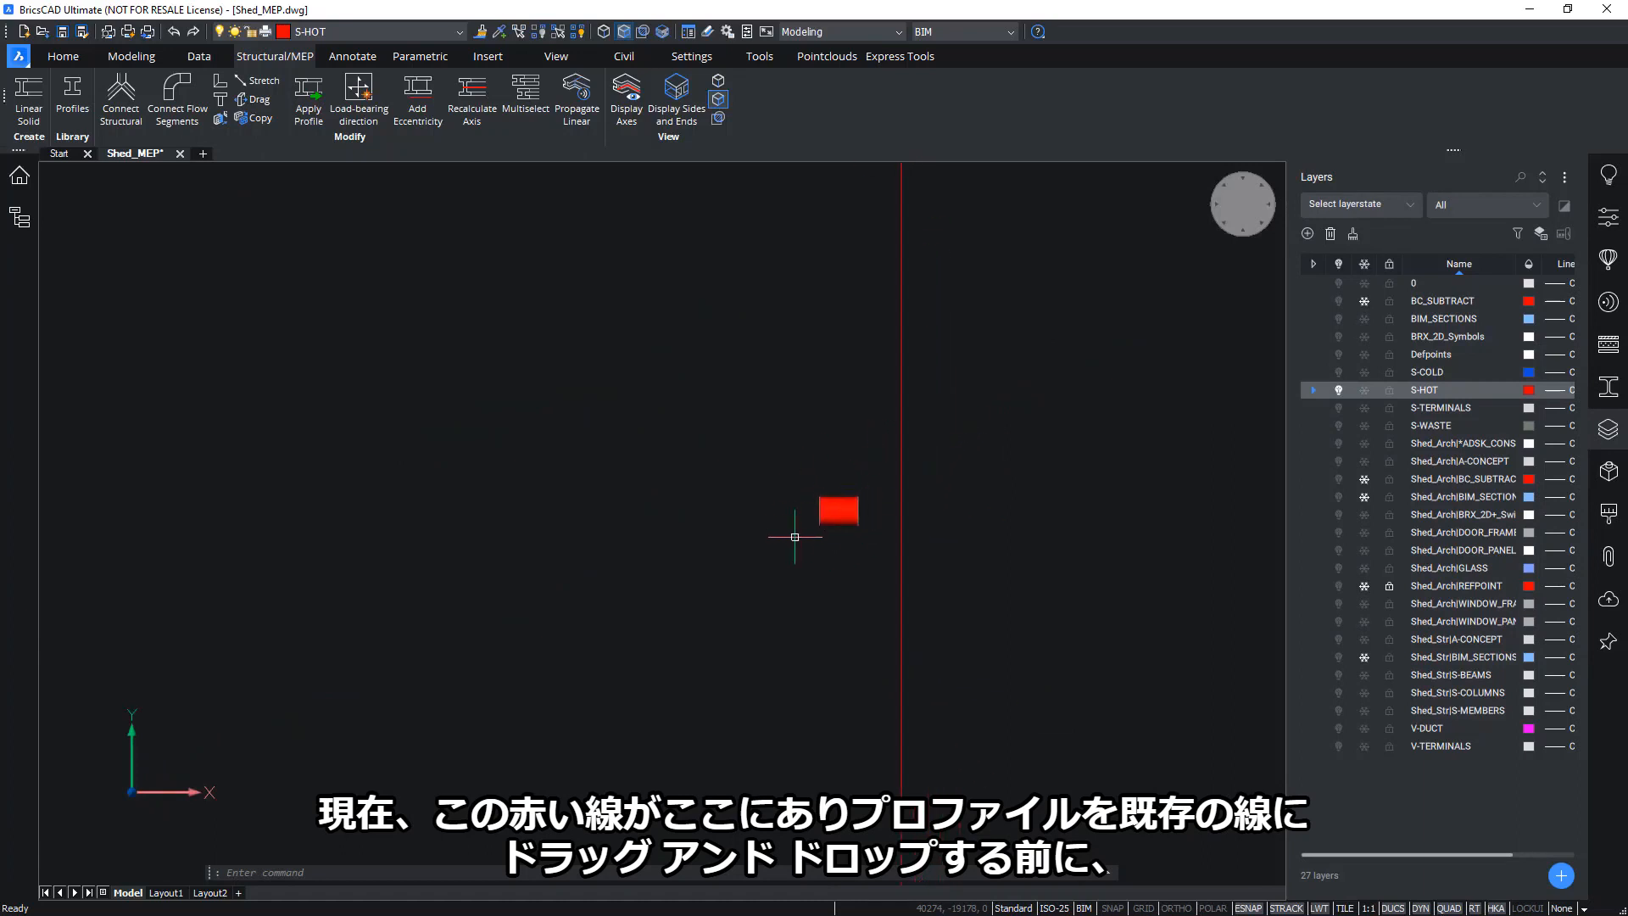
pyautogui.moveTo(982, 579); pyautogui.dragTo(962, 459, button='middle')
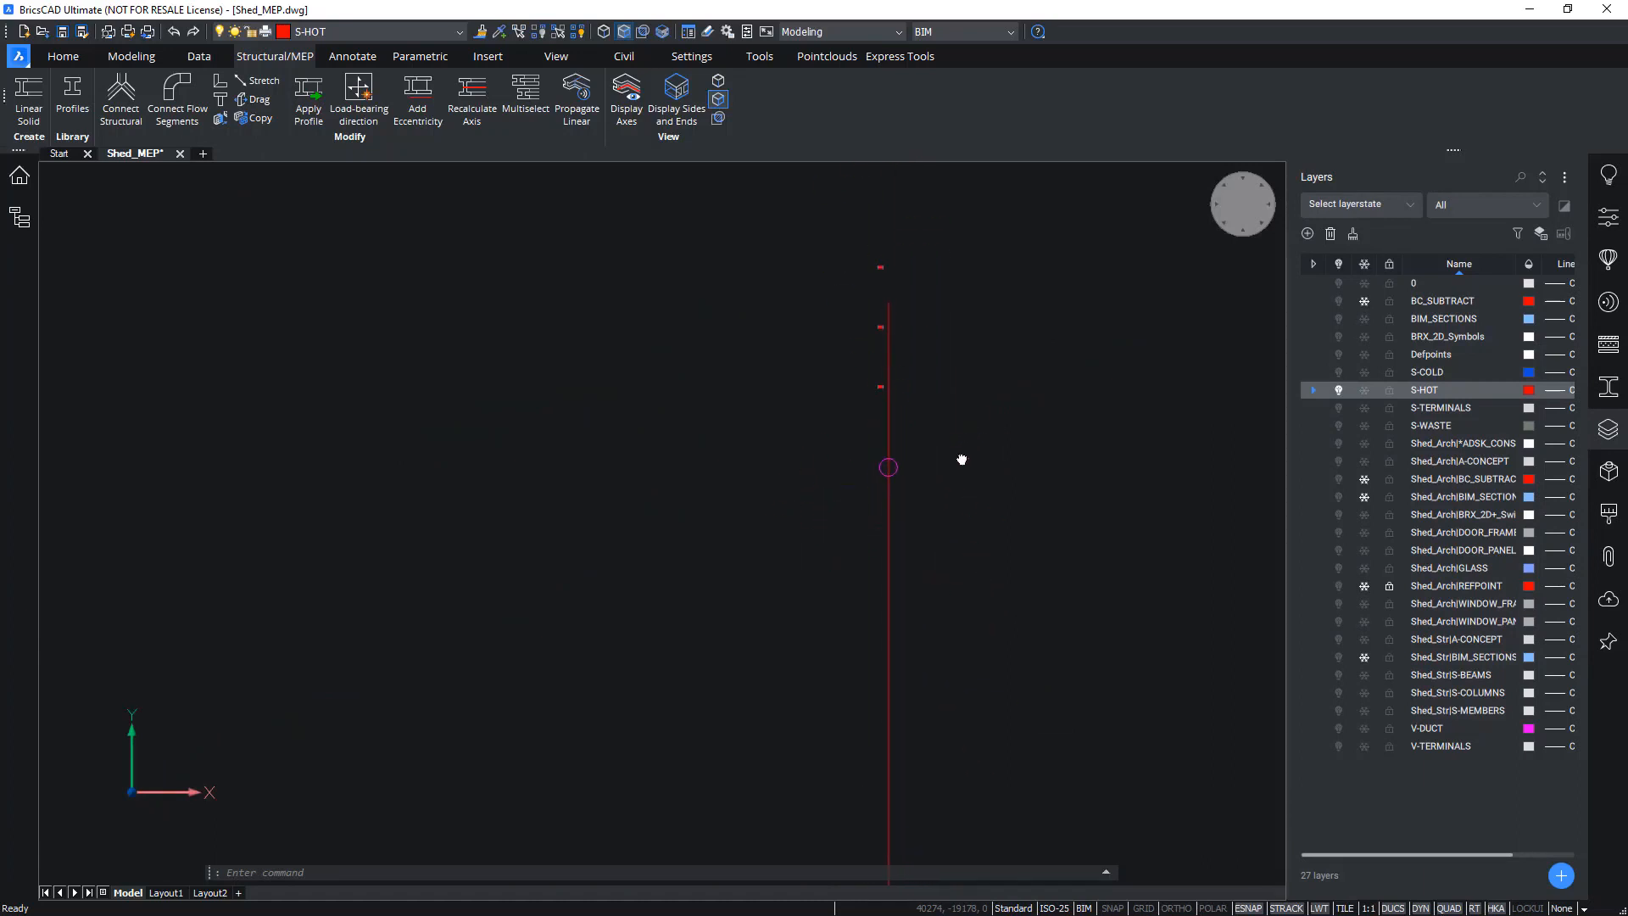
pyautogui.scroll(1, 933, 480)
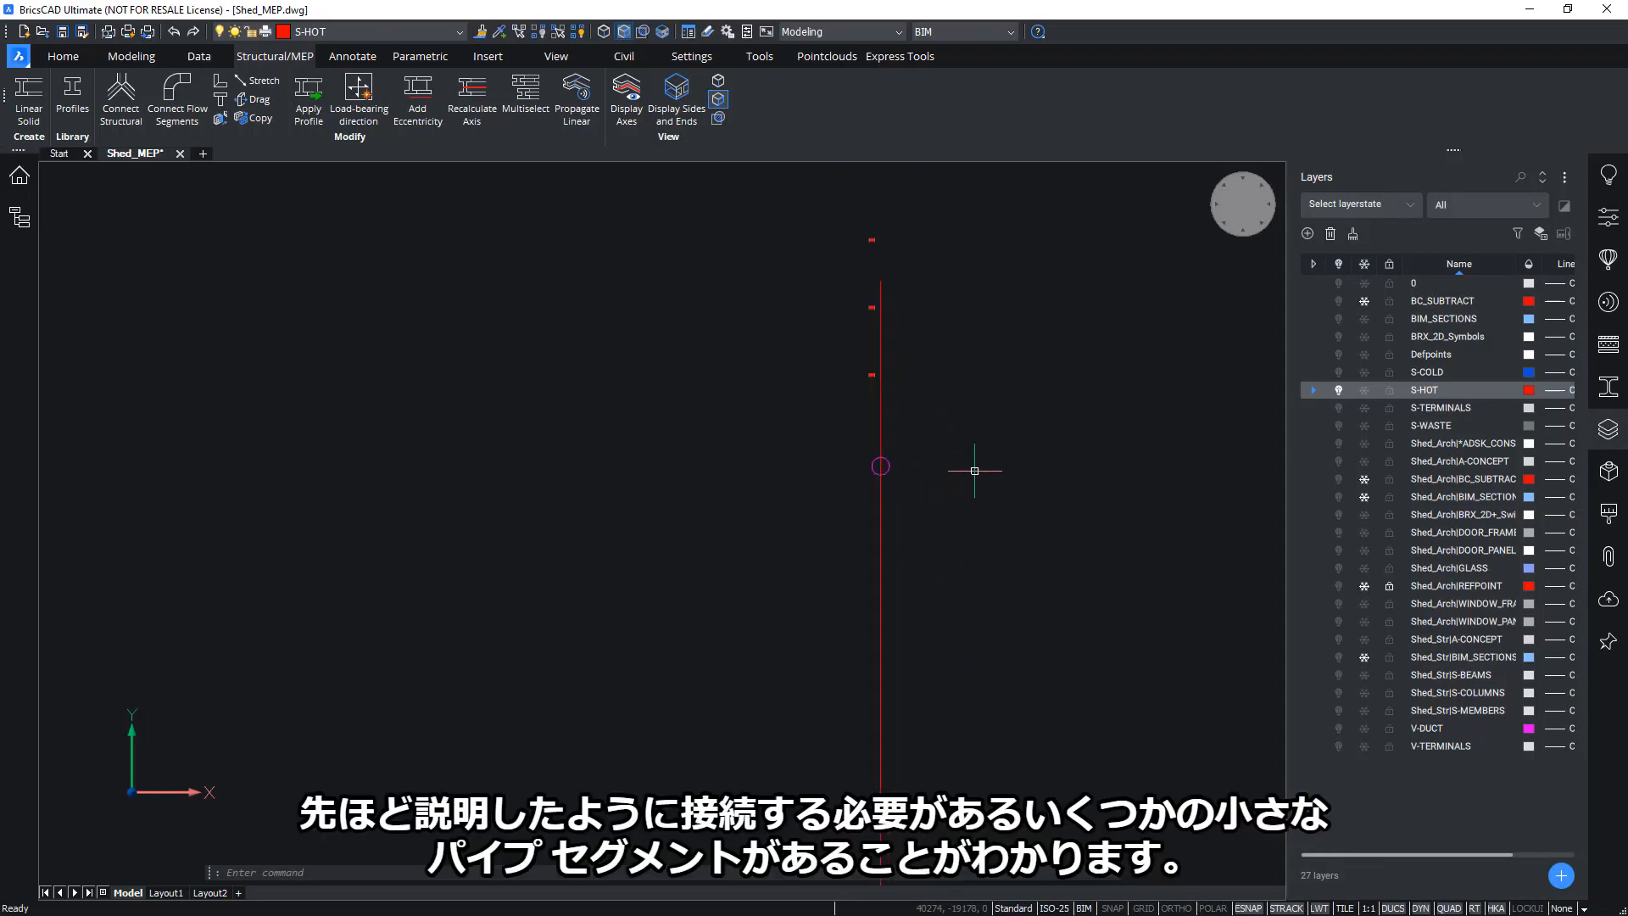
# Apply the Pipe DN 32 30 profile to the red line to create a pipe solid
pyautogui.click(1607, 389)
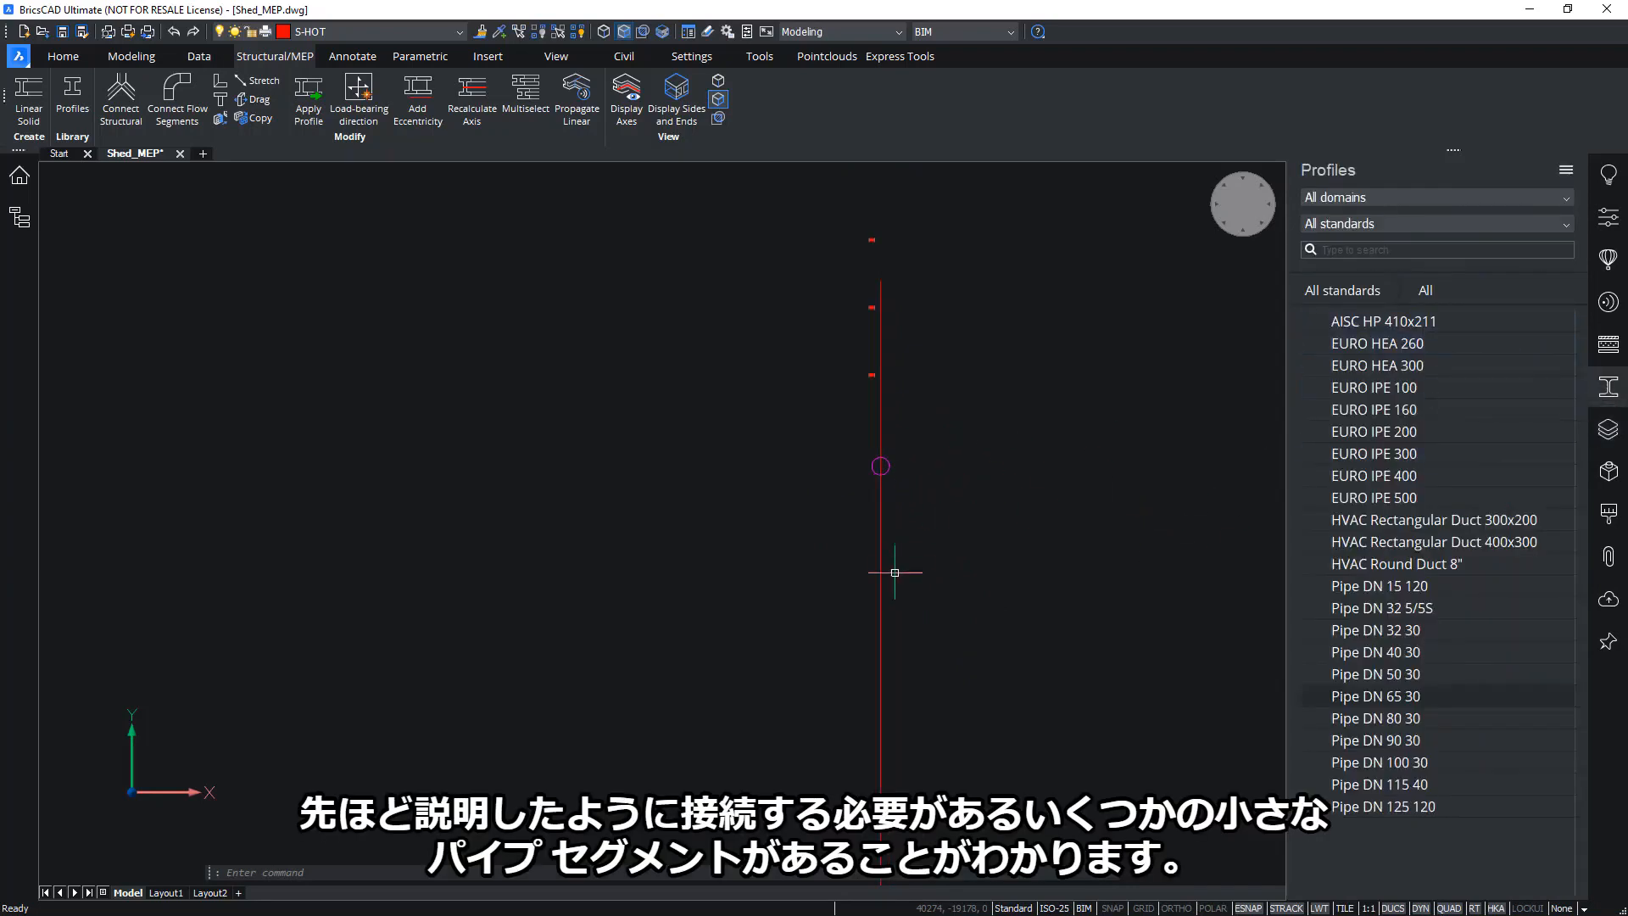
pyautogui.moveTo(881, 581)
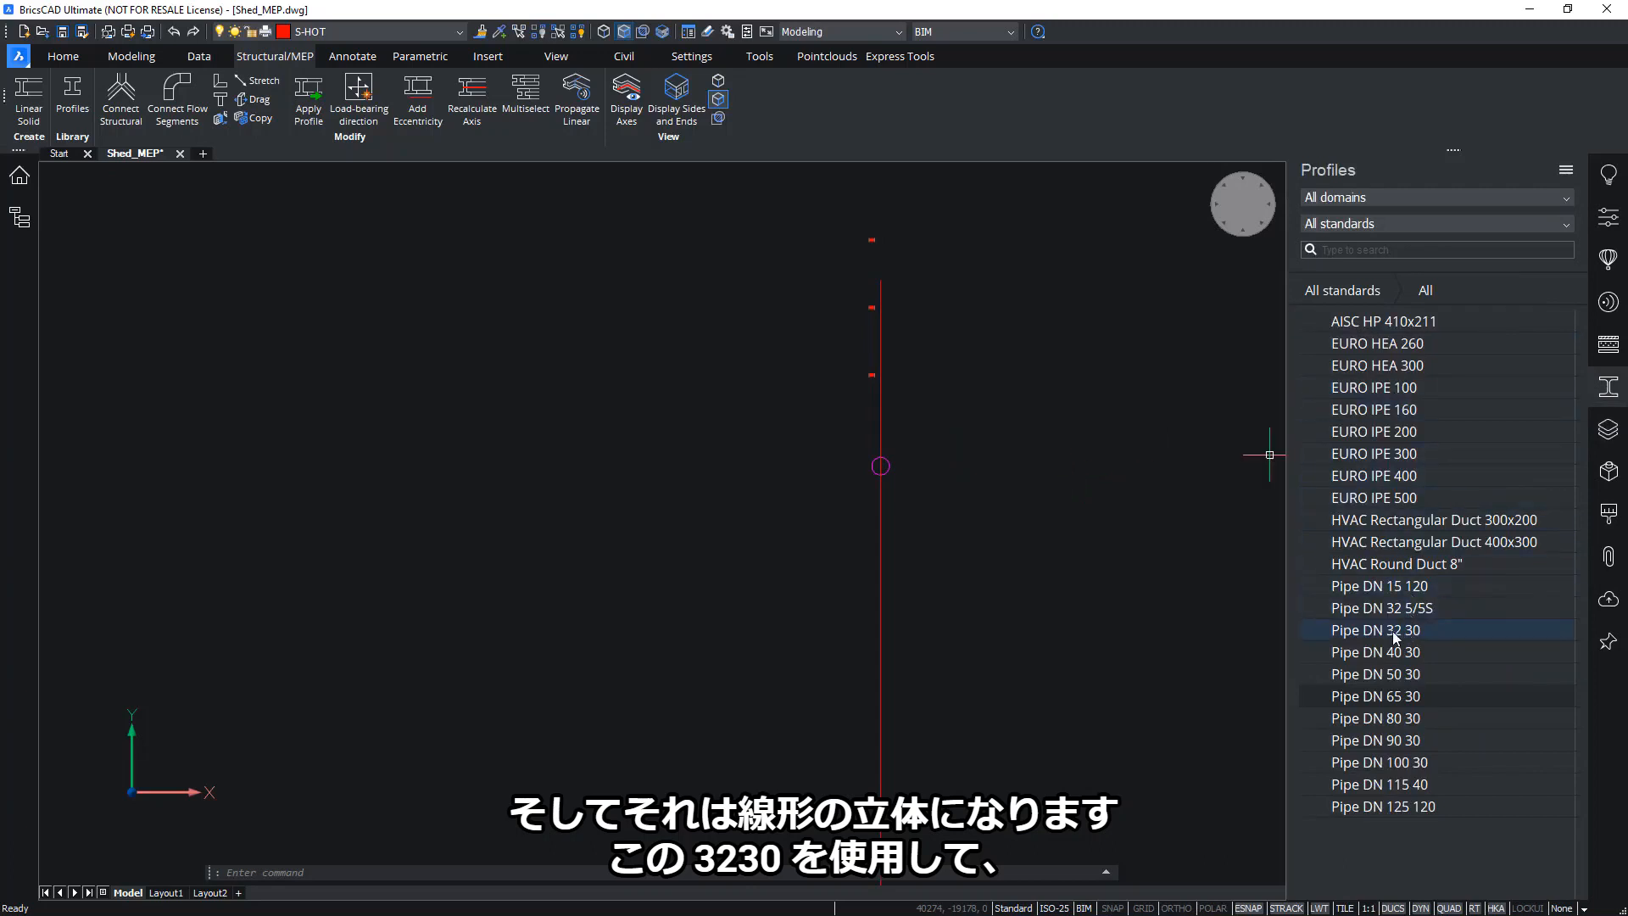
pyautogui.moveTo(1392, 630); pyautogui.dragTo(880, 543)
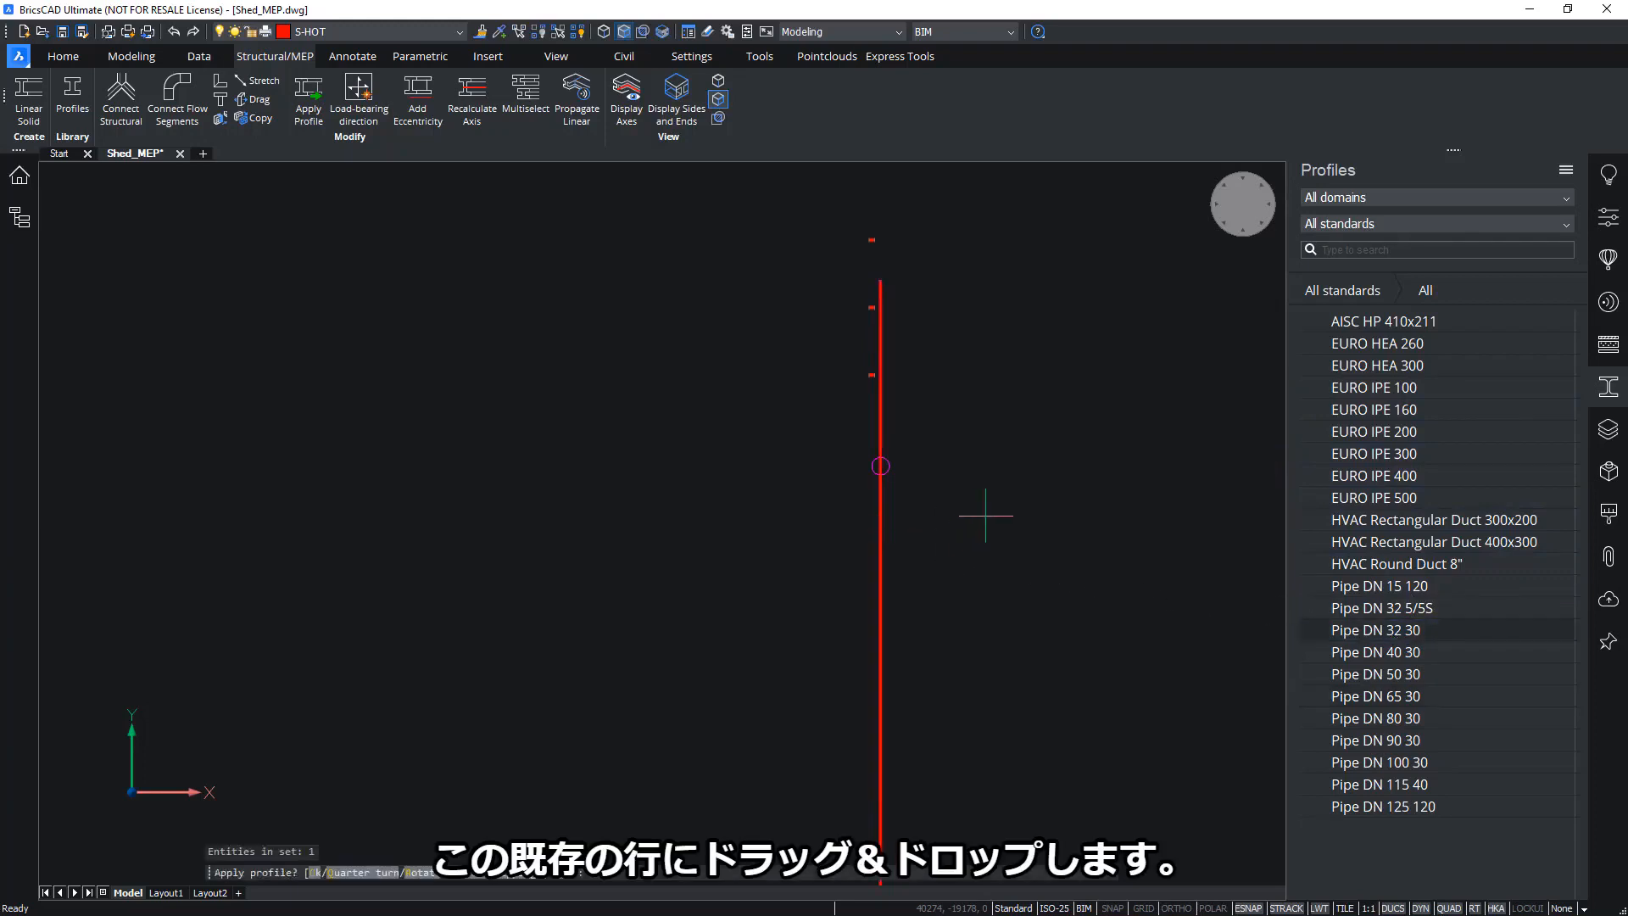
pyautogui.scroll(5, 867, 461)
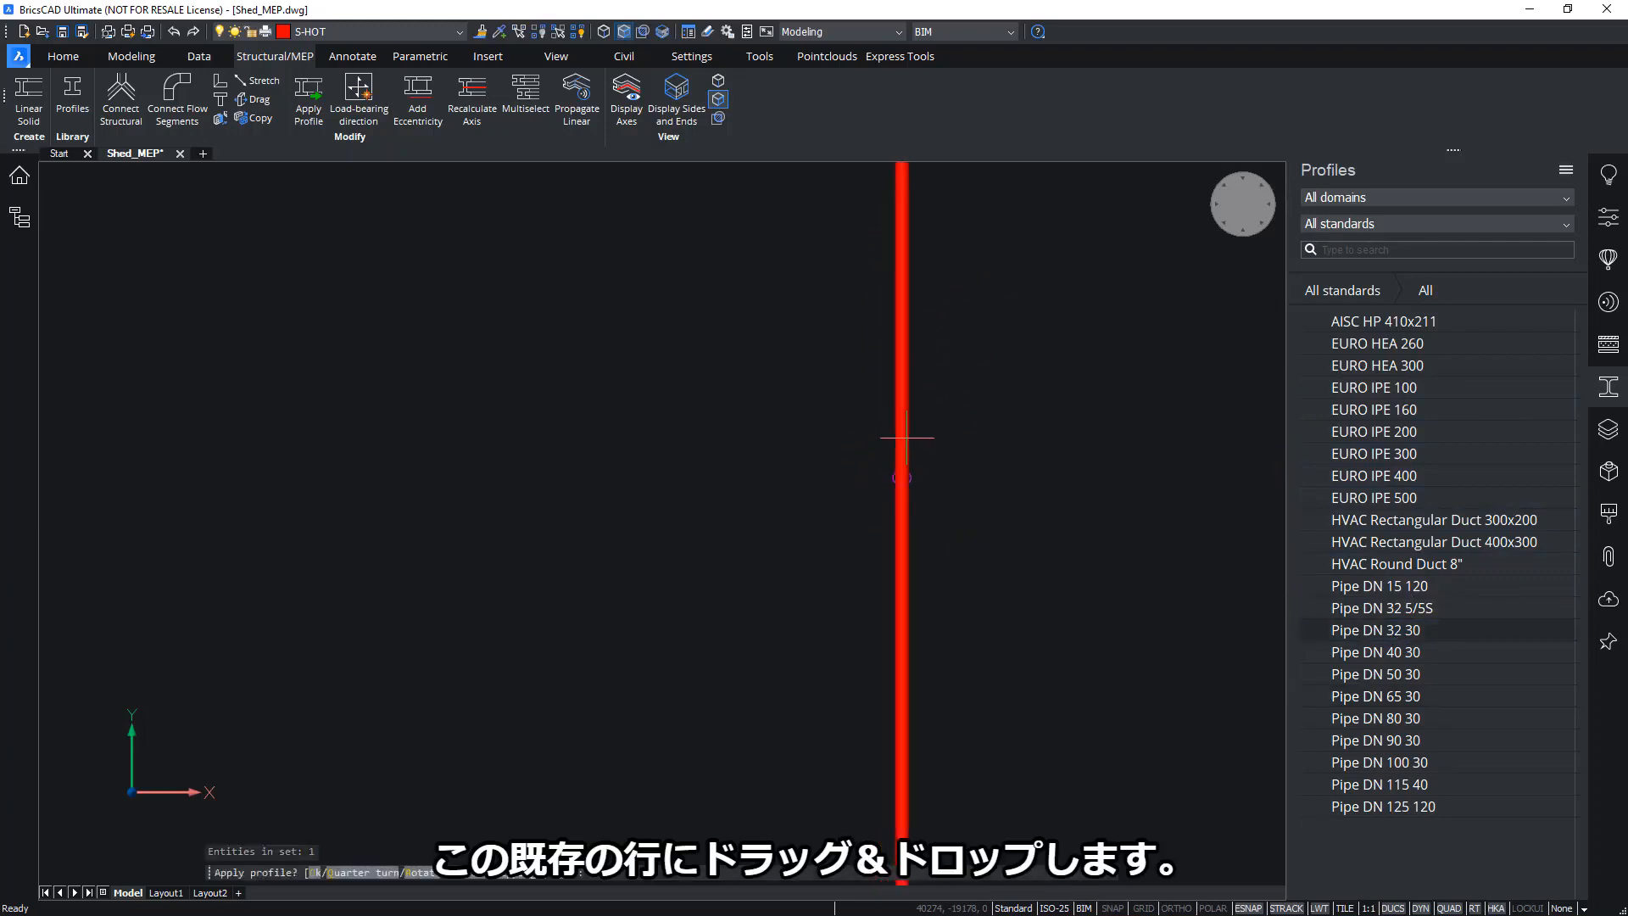
pyautogui.keyDown('shift'); pyautogui.moveTo(961, 440); pyautogui.dragTo(1102, 330, button='middle'); pyautogui.keyUp('shift')
pyautogui.keyDown('shift'); pyautogui.moveTo(814, 479); pyautogui.dragTo(974, 441, button='middle'); pyautogui.keyUp('shift')
pyautogui.scroll(4, 746, 566)
pyautogui.scroll(5, 727, 564)
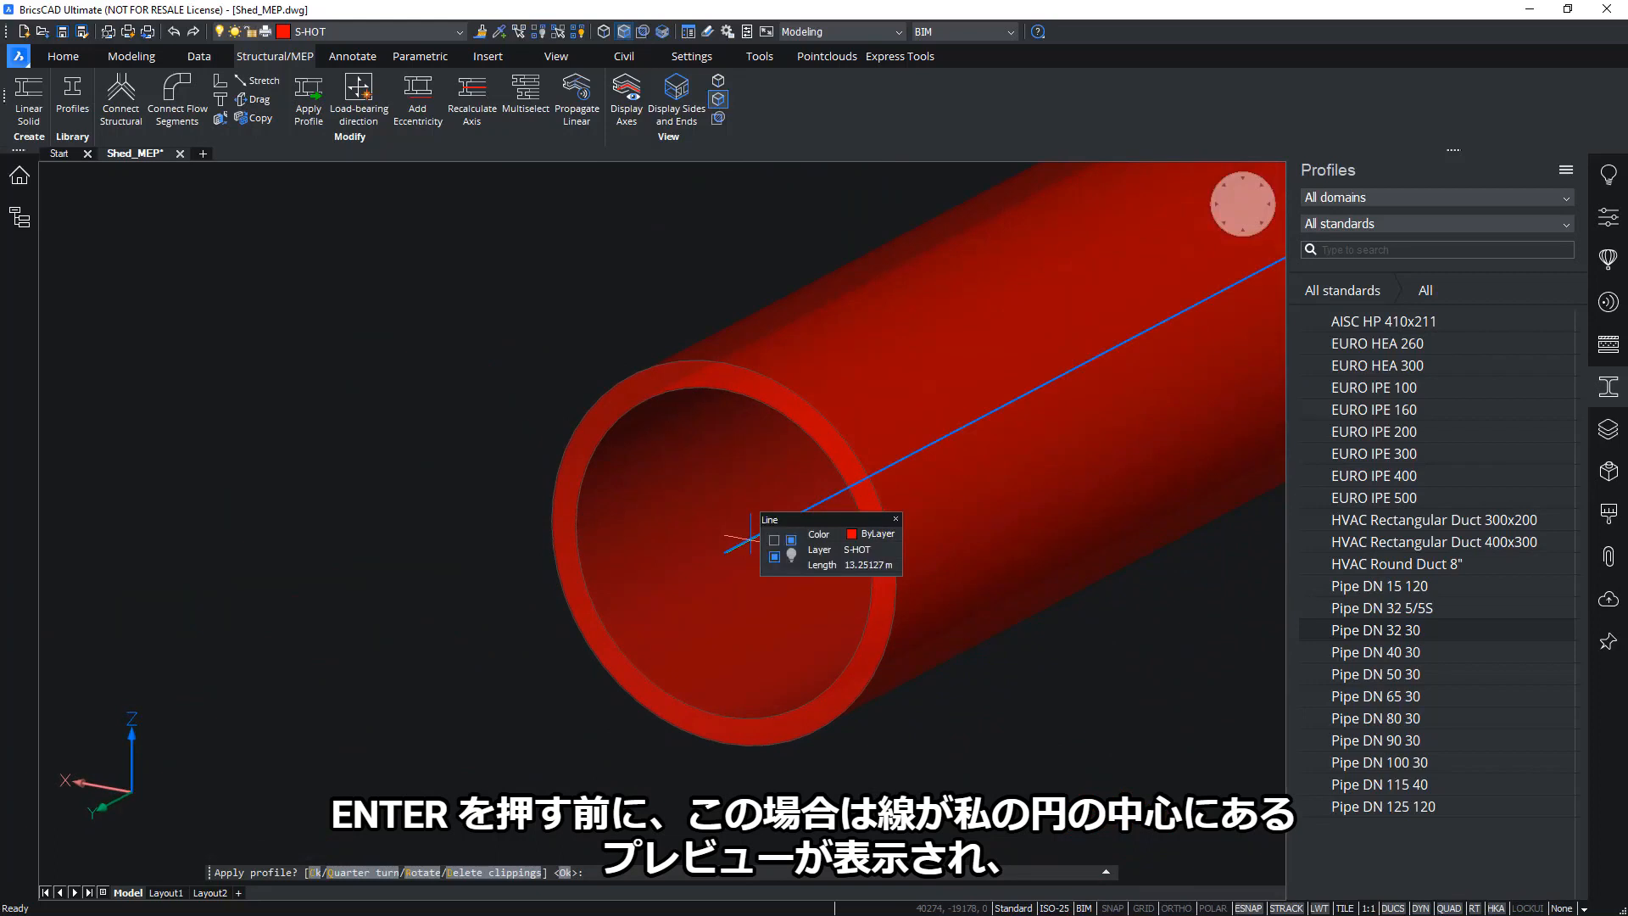
pyautogui.scroll(-2, 619, 509)
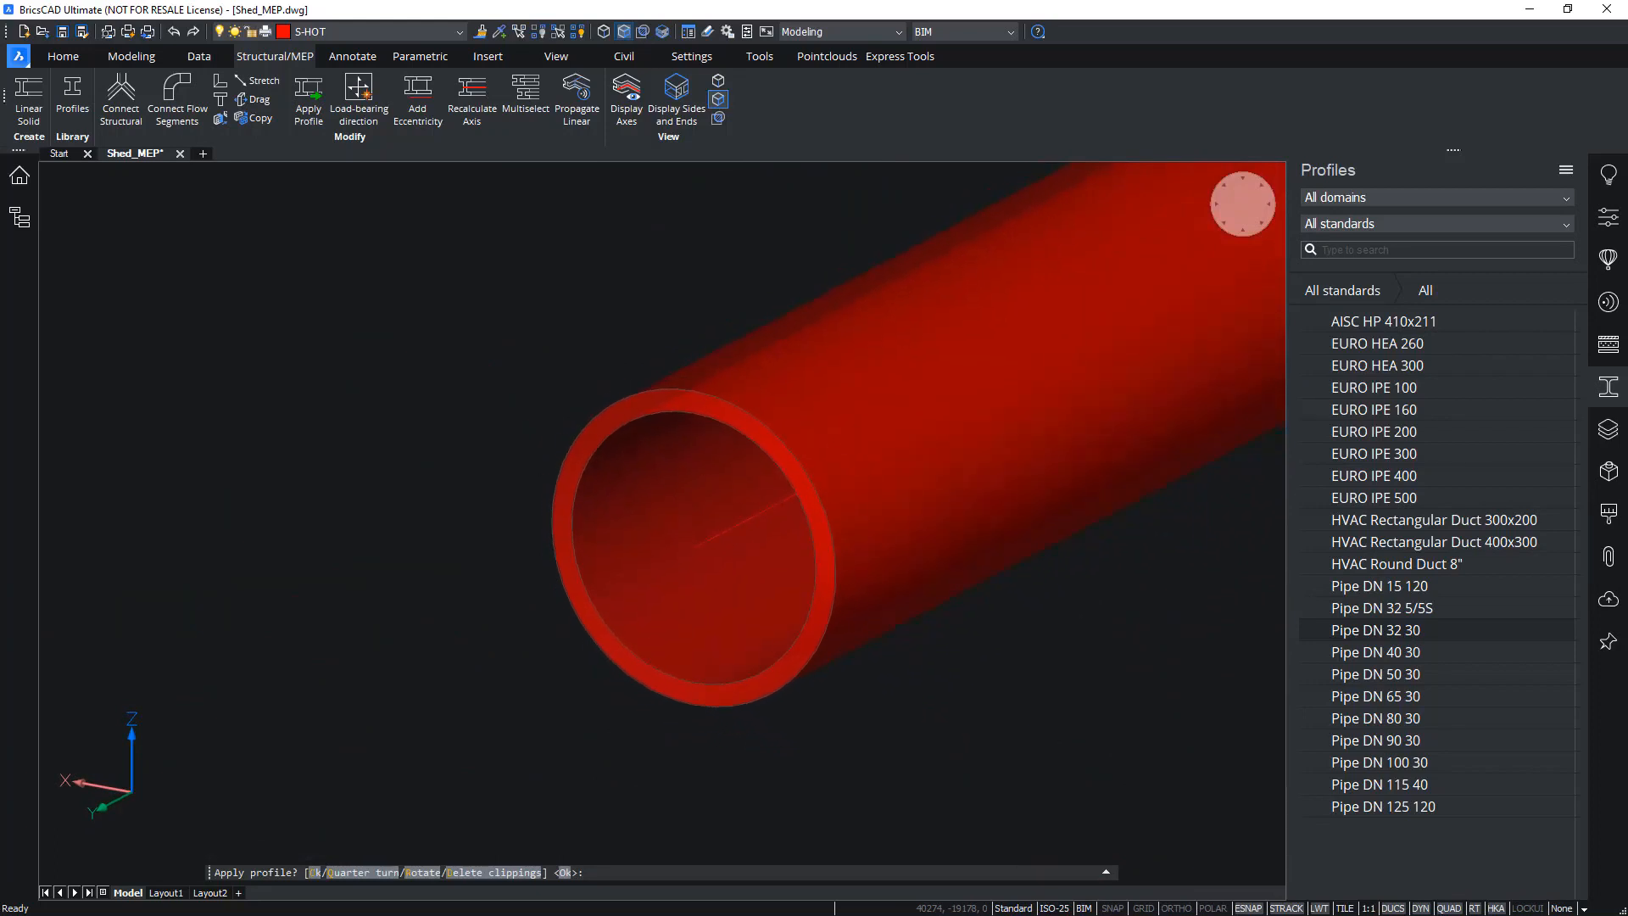
pyautogui.keyDown('shift'); pyautogui.moveTo(499, 453); pyautogui.dragTo(496, 492, button='middle'); pyautogui.keyUp('shift')
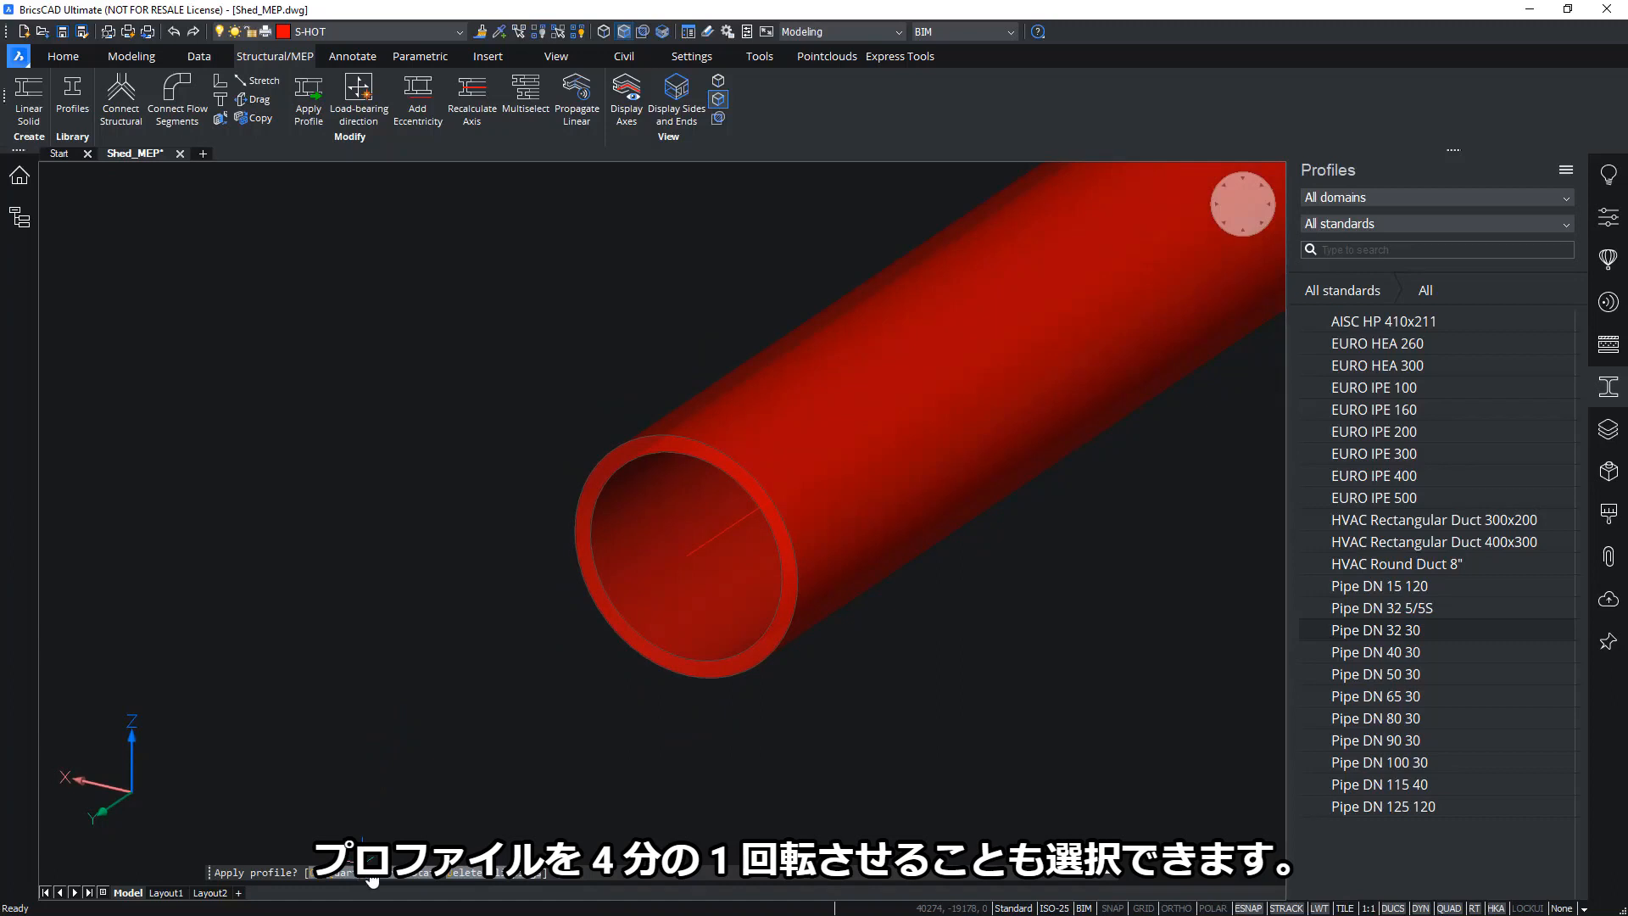
pyautogui.scroll(-1, 875, 726)
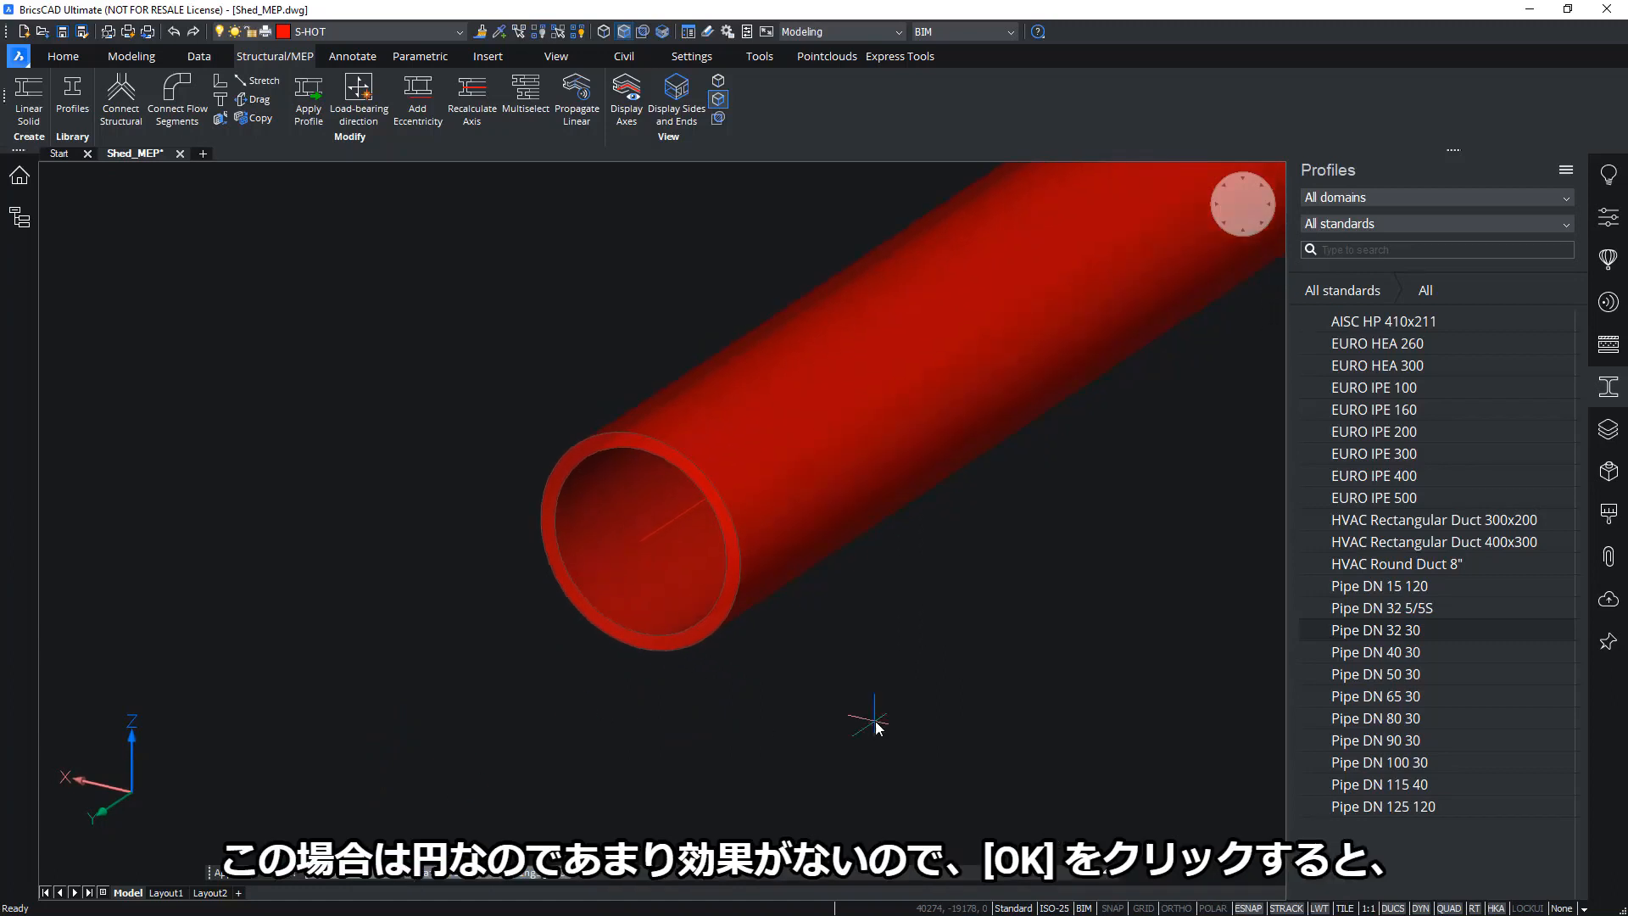
pyautogui.moveTo(876, 726); pyautogui.dragTo(883, 726, button='middle')
pyautogui.scroll(-1, 444, 687)
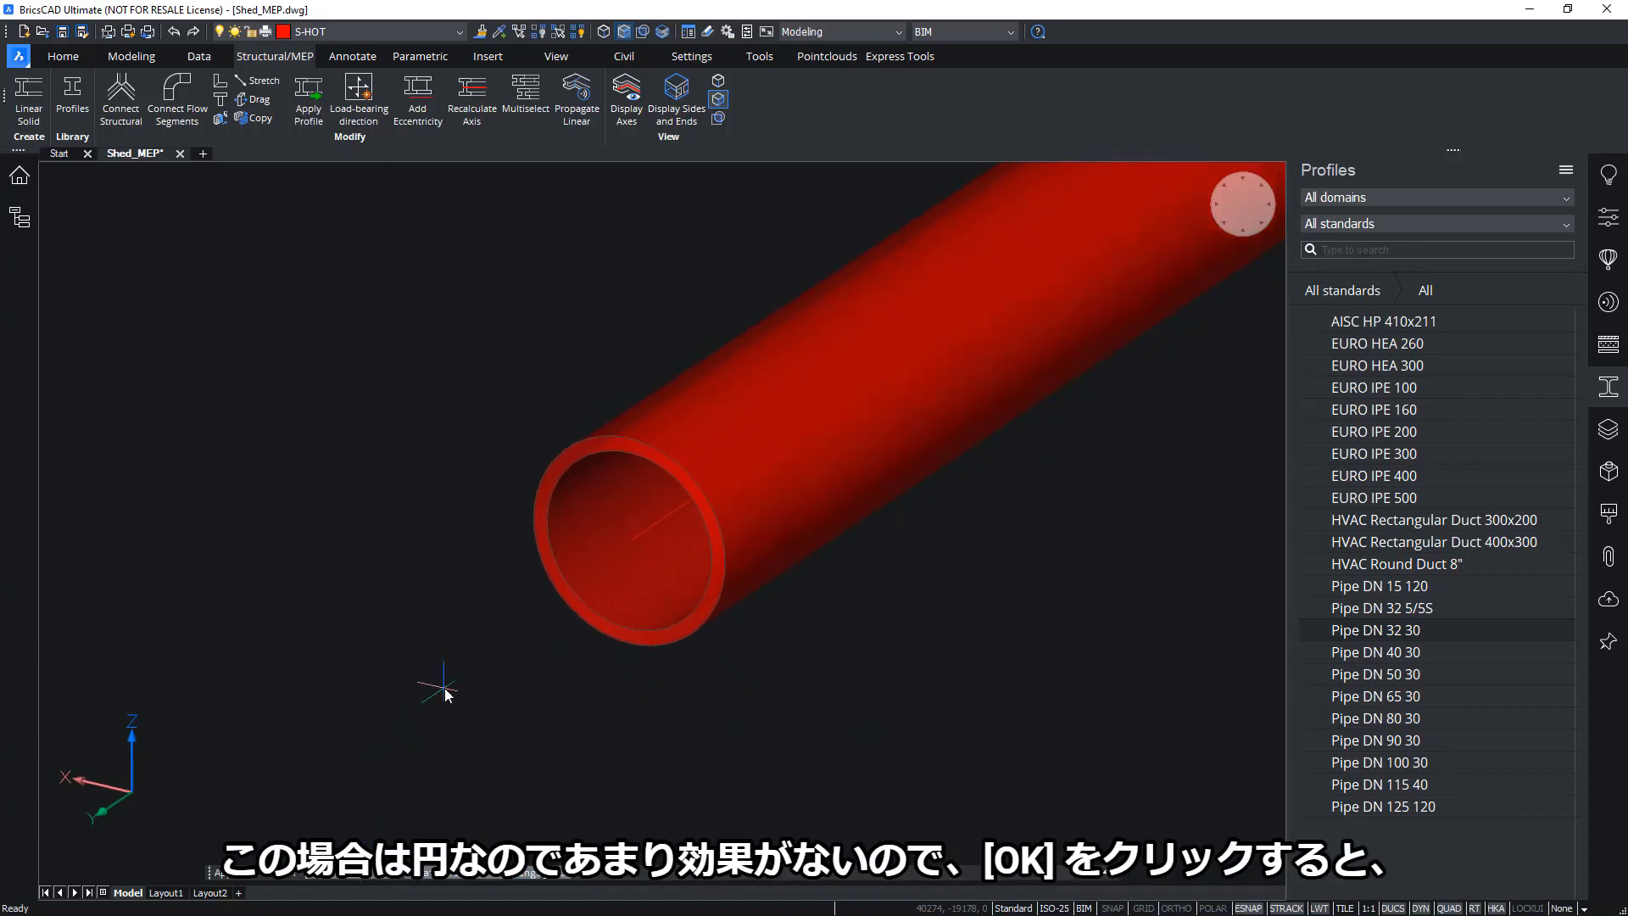
pyautogui.press('Return')
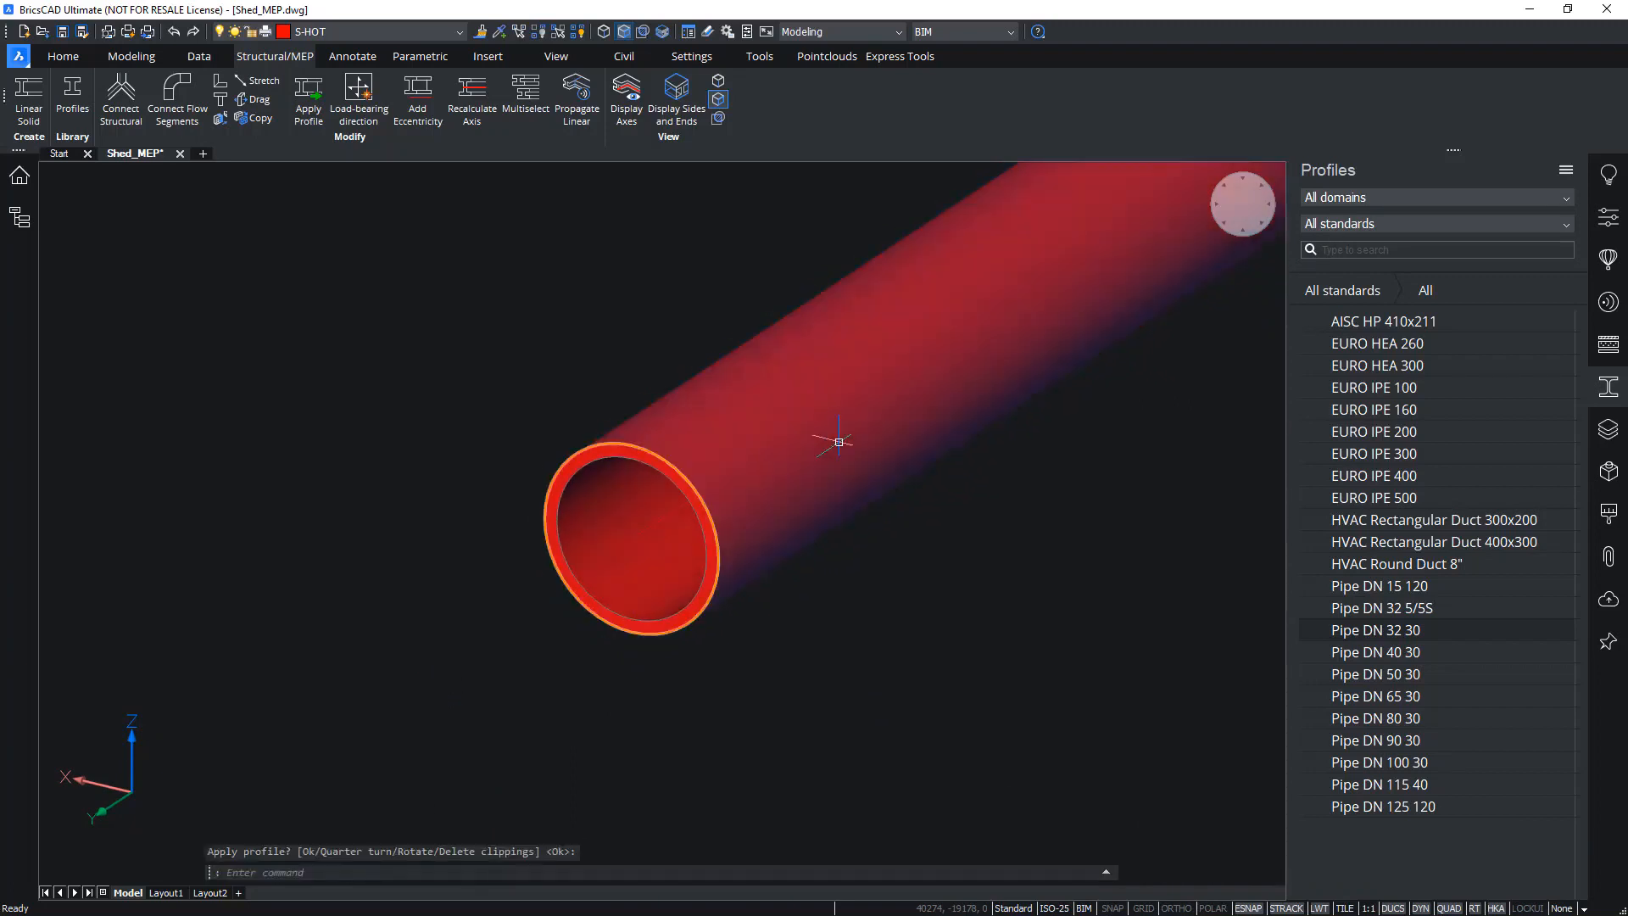
# Delete the pipe's leftover centre line
pyautogui.moveTo(839, 442)
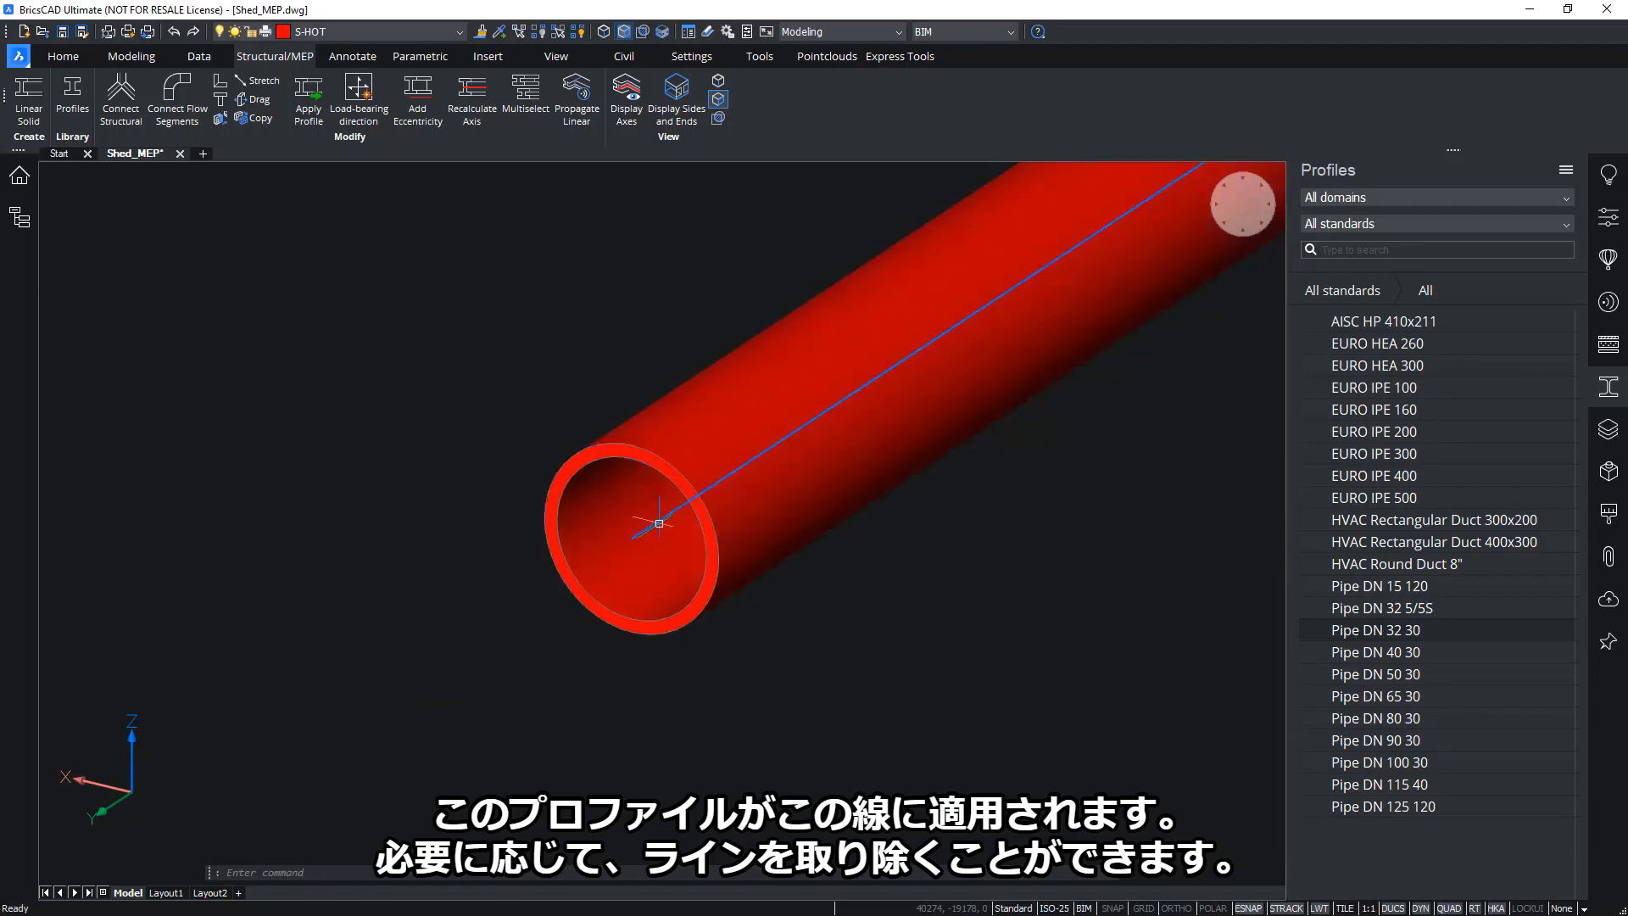
pyautogui.moveTo(660, 523)
pyautogui.press('Delete')
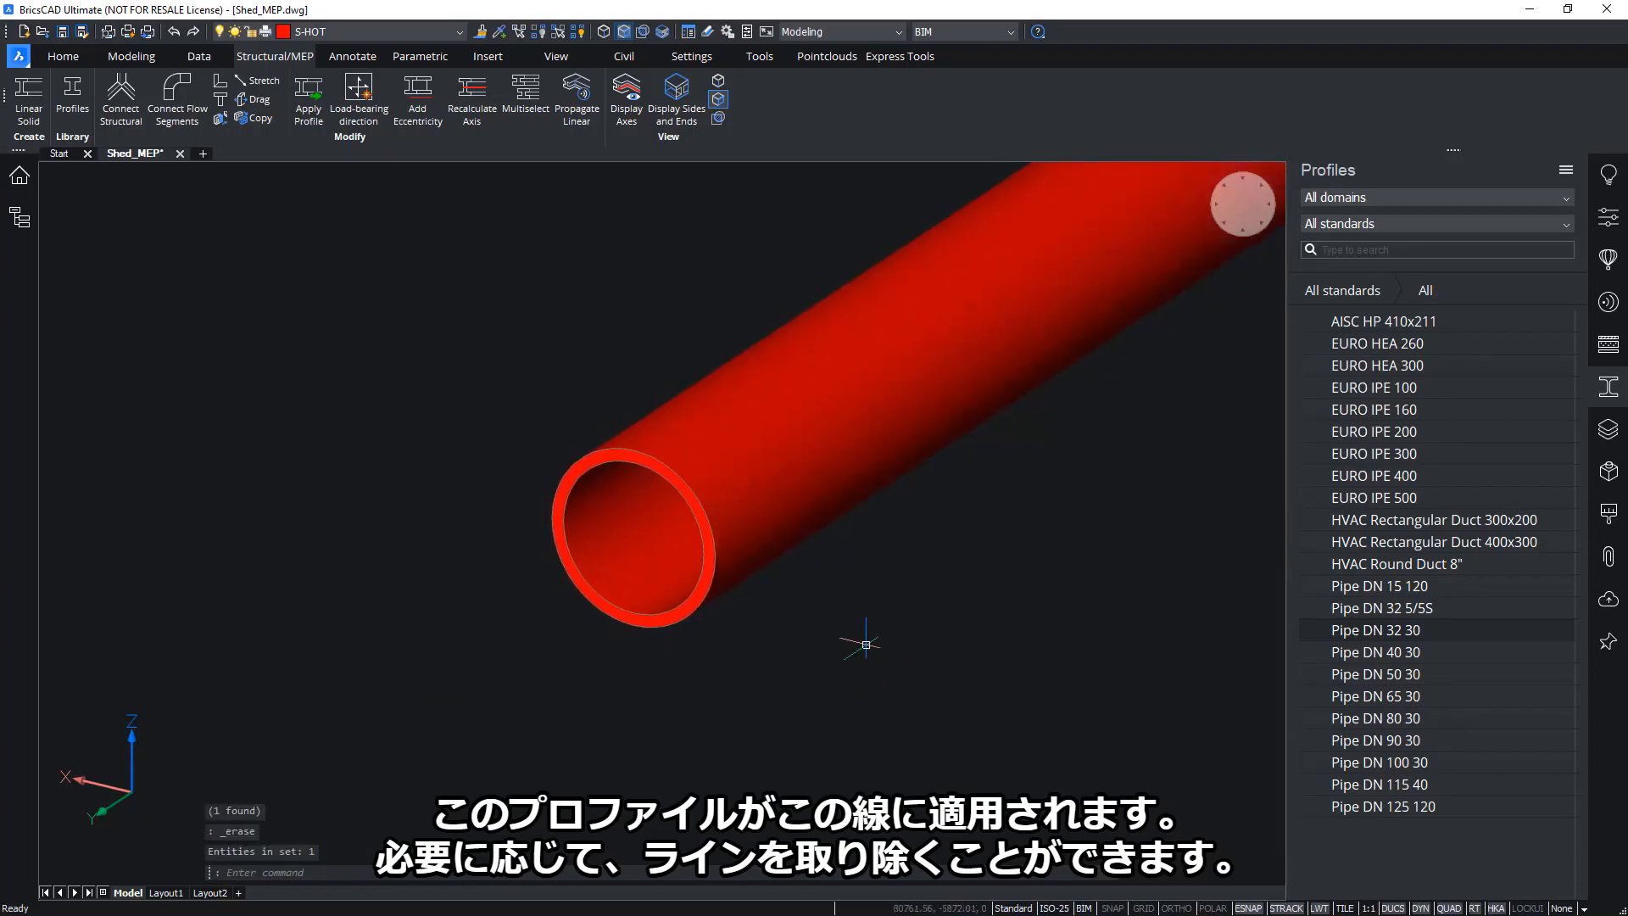
pyautogui.moveTo(868, 501)
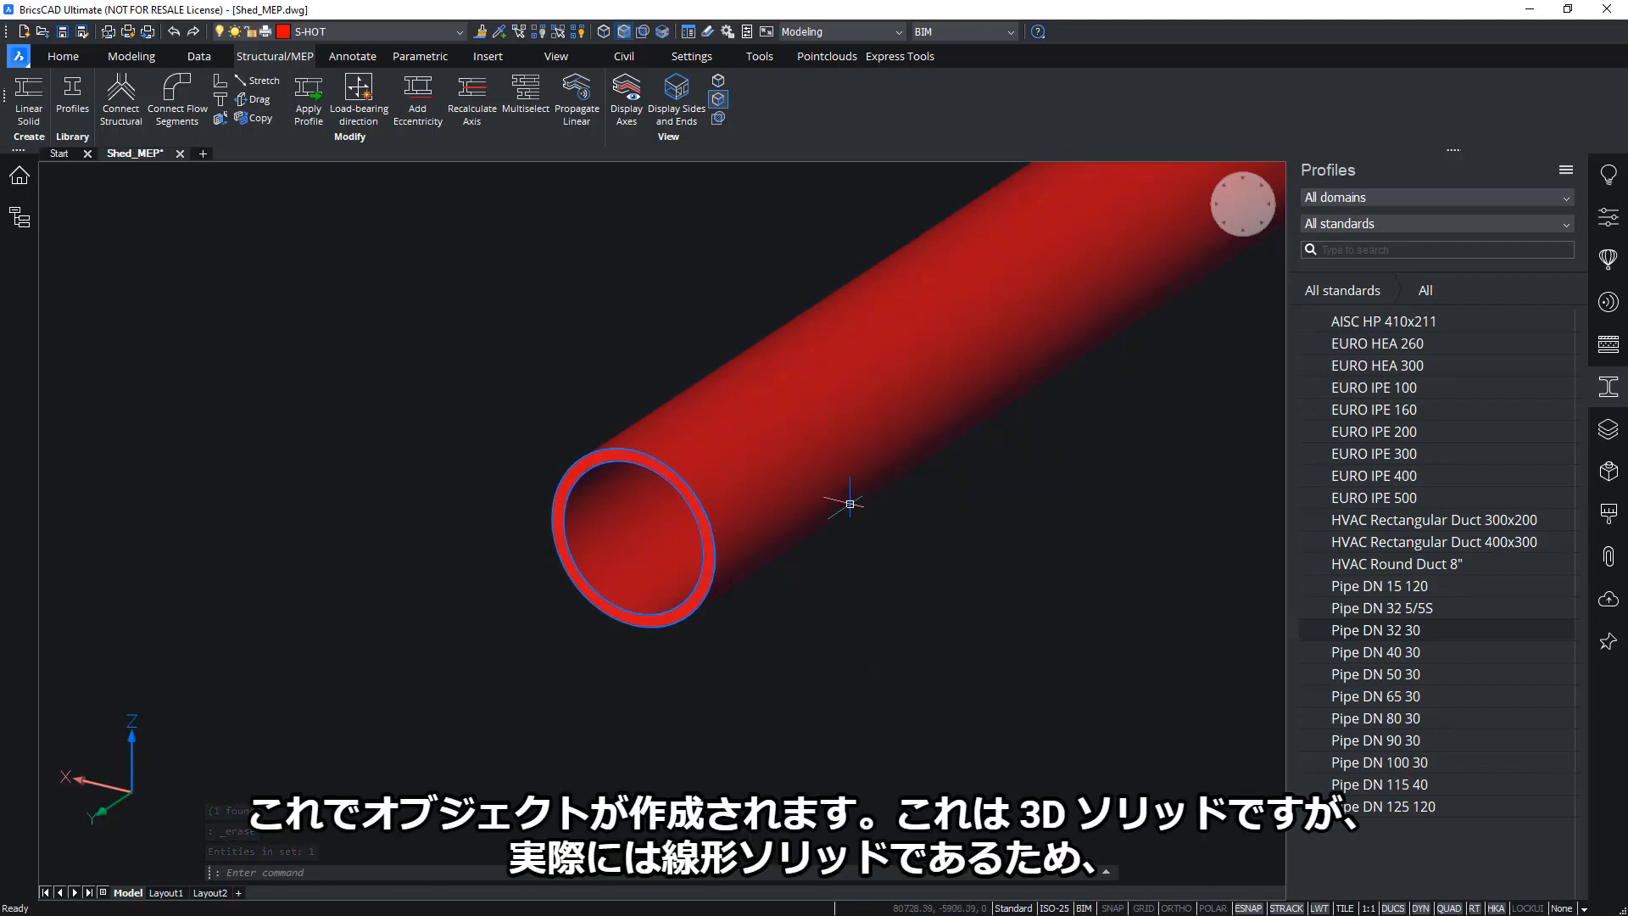
pyautogui.scroll(-2, 846, 500)
pyautogui.moveTo(845, 500); pyautogui.dragTo(711, 500, button='middle')
# Check the Pipe DN 32 30 solid's Flow Segment properties, deselect it, and return to Top view
pyautogui.click(1608, 216)
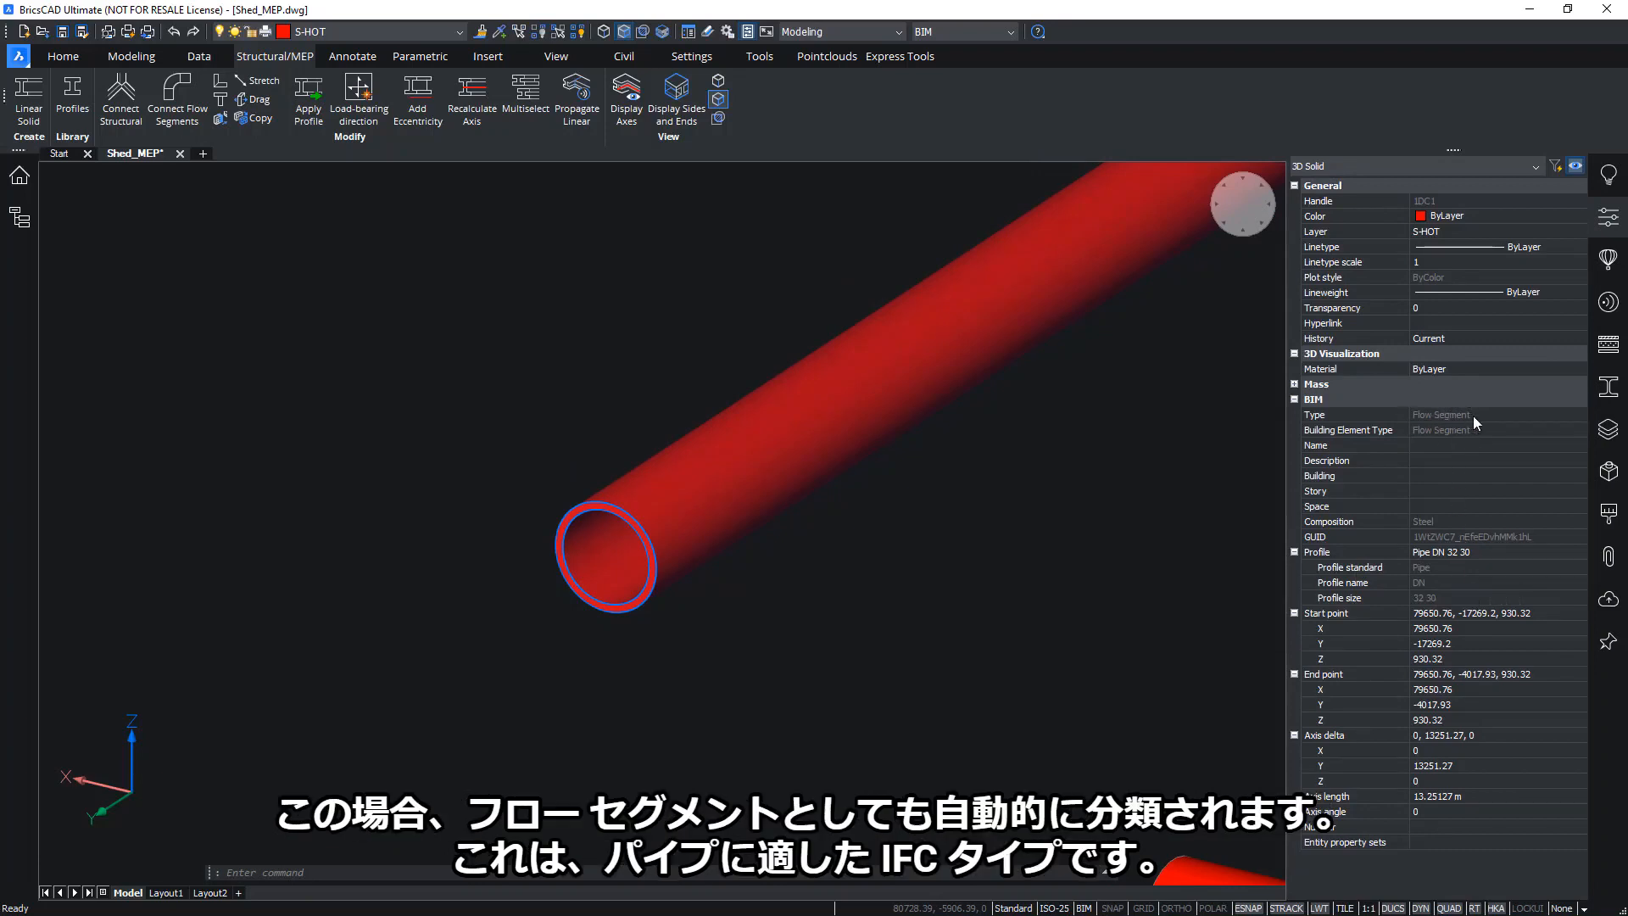
pyautogui.scroll(-2, 879, 523)
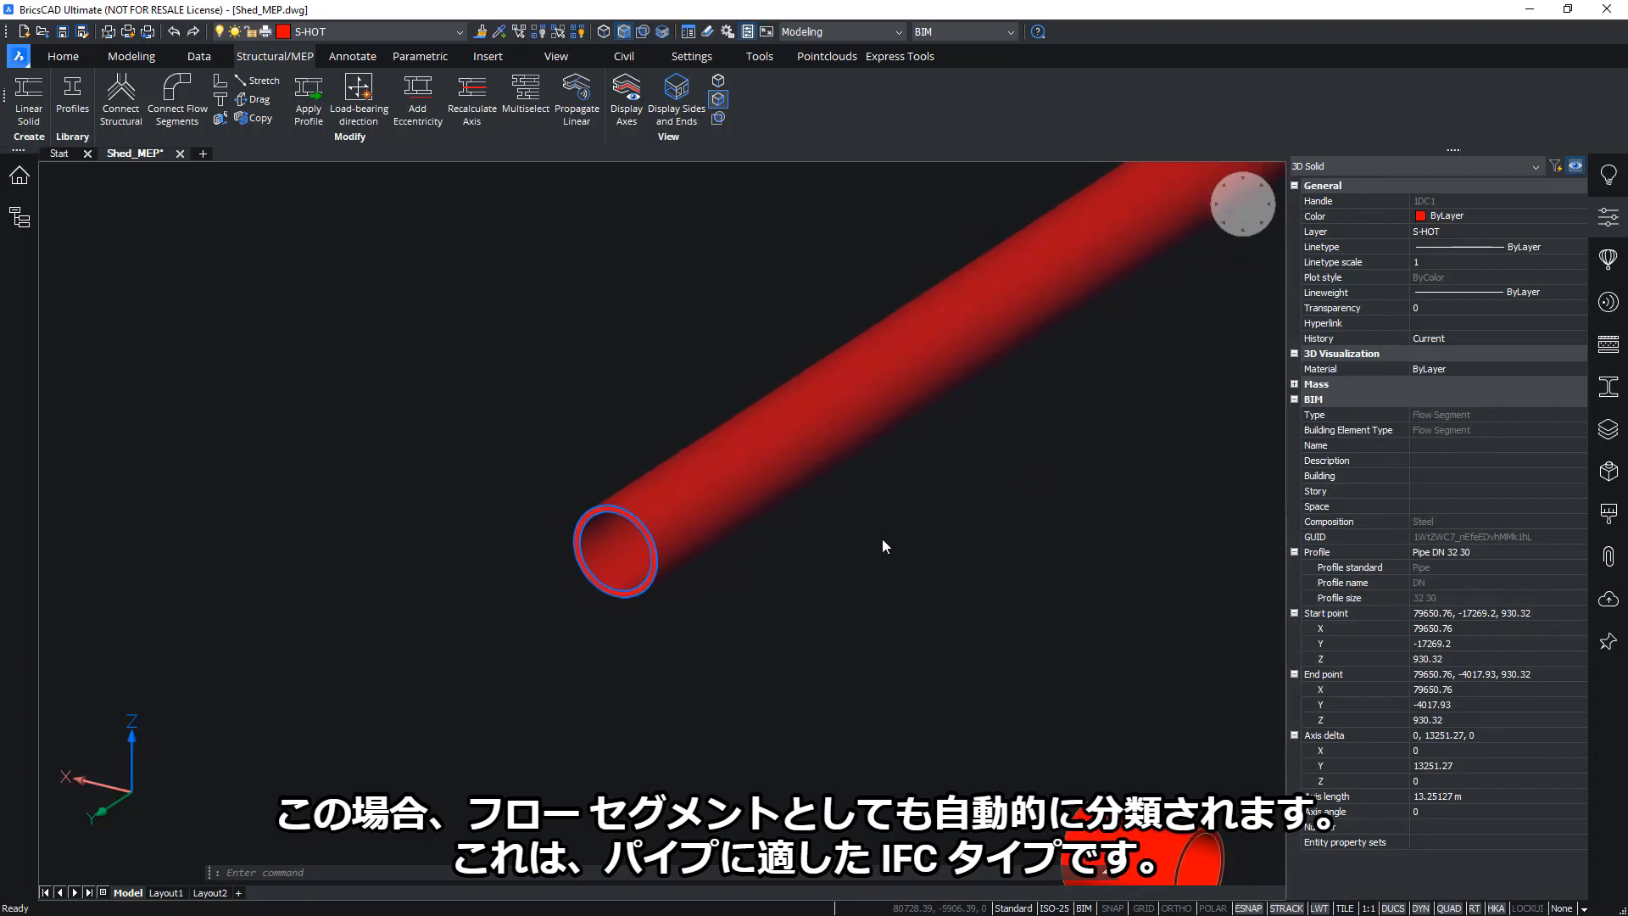
pyautogui.moveTo(881, 539); pyautogui.dragTo(882, 626, button='middle')
pyautogui.scroll(-3, 919, 585)
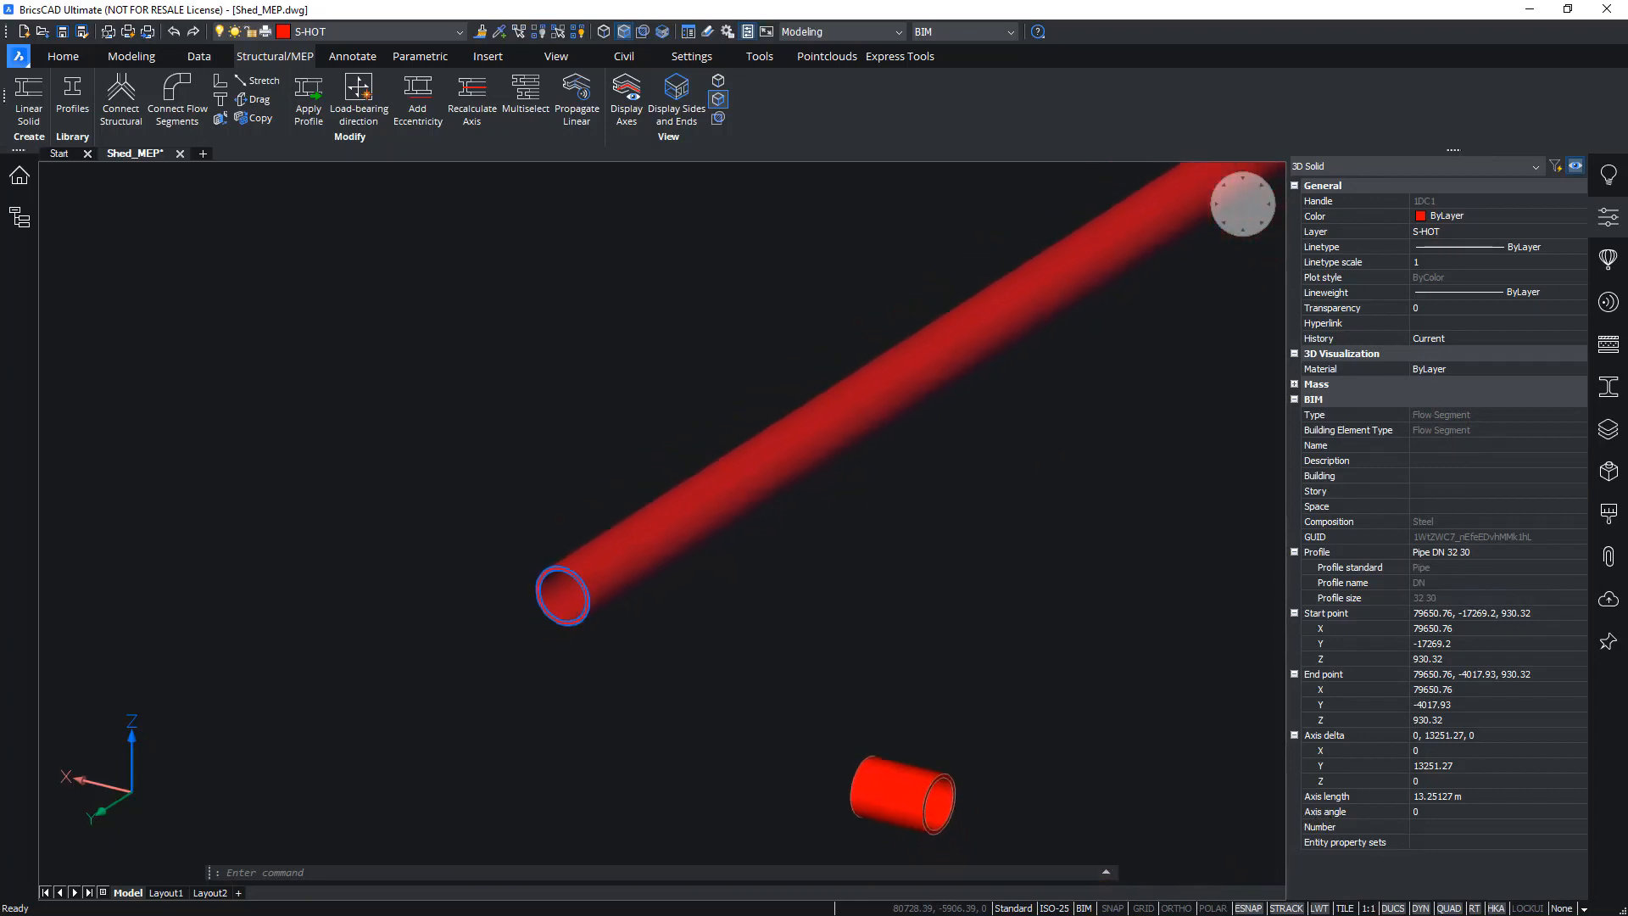
pyautogui.press('Escape')
pyautogui.scroll(-5, 919, 593)
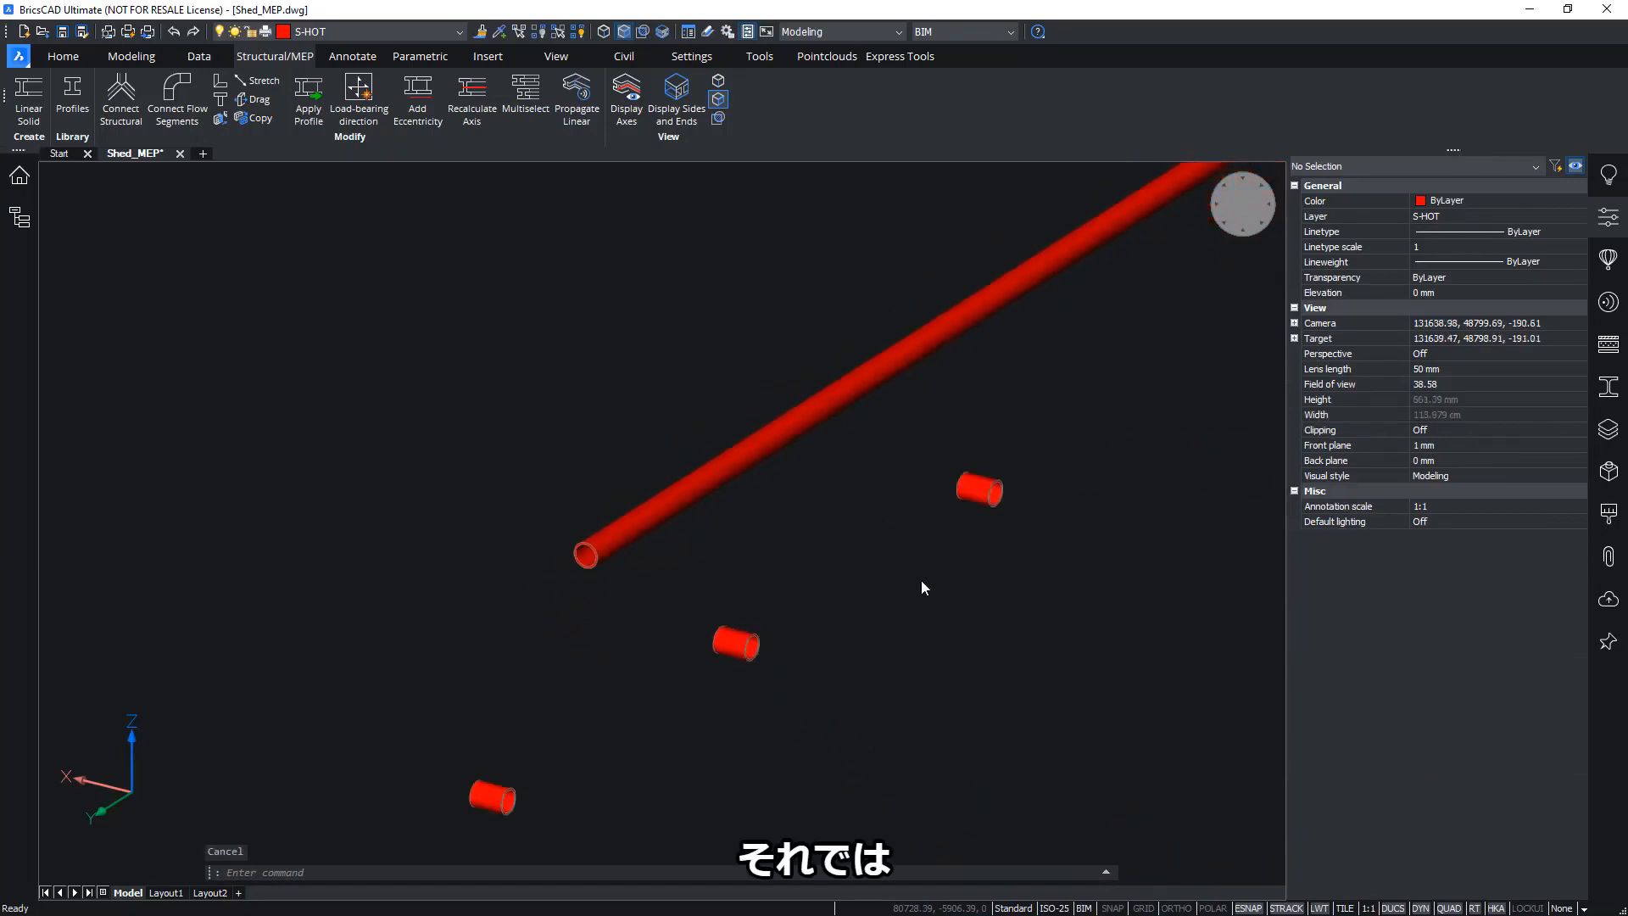
pyautogui.click(1223, 237)
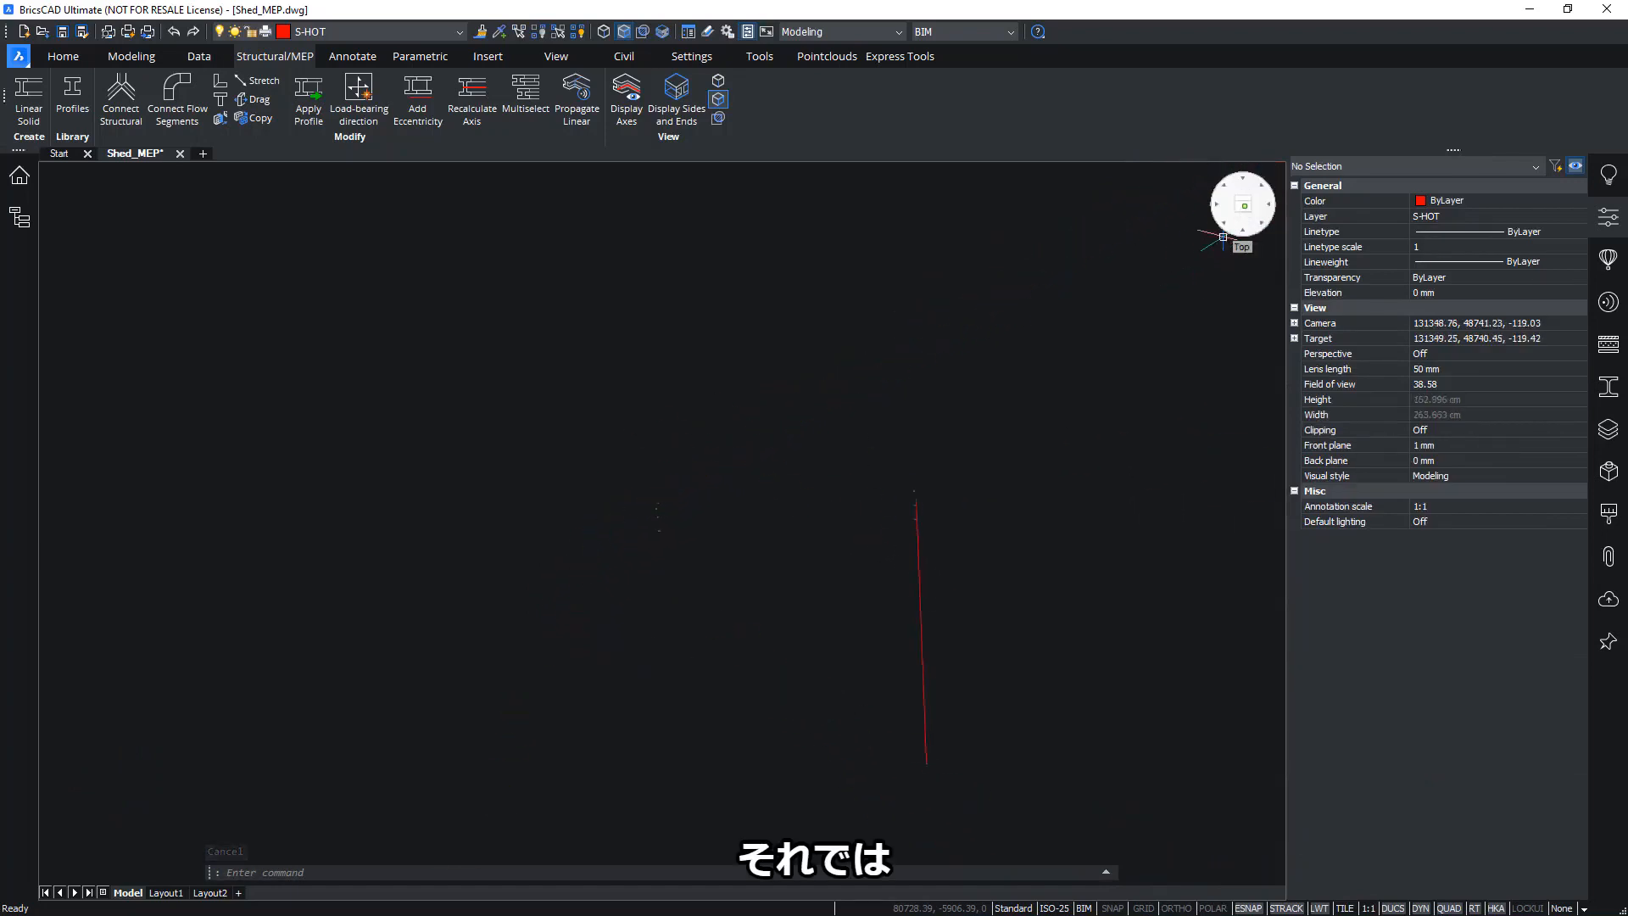
pyautogui.moveTo(868, 550); pyautogui.dragTo(809, 550, button='middle')
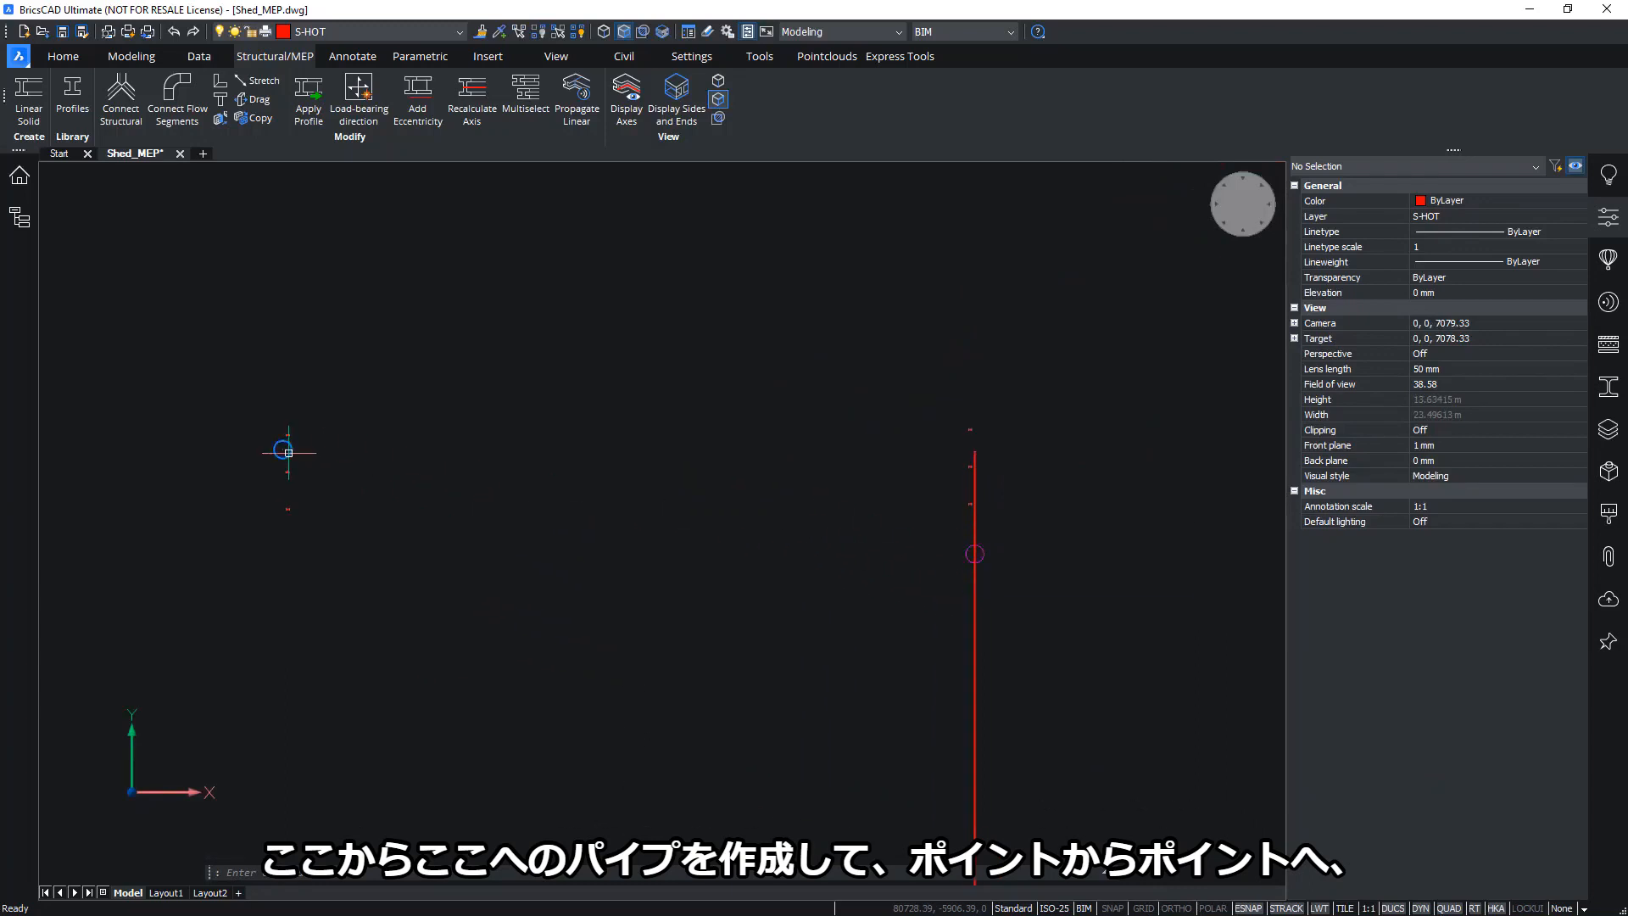
# Route a new Pipe DN 32 30 pipe from the line's node, horizontally then up to the green circle
pyautogui.click(1616, 384)
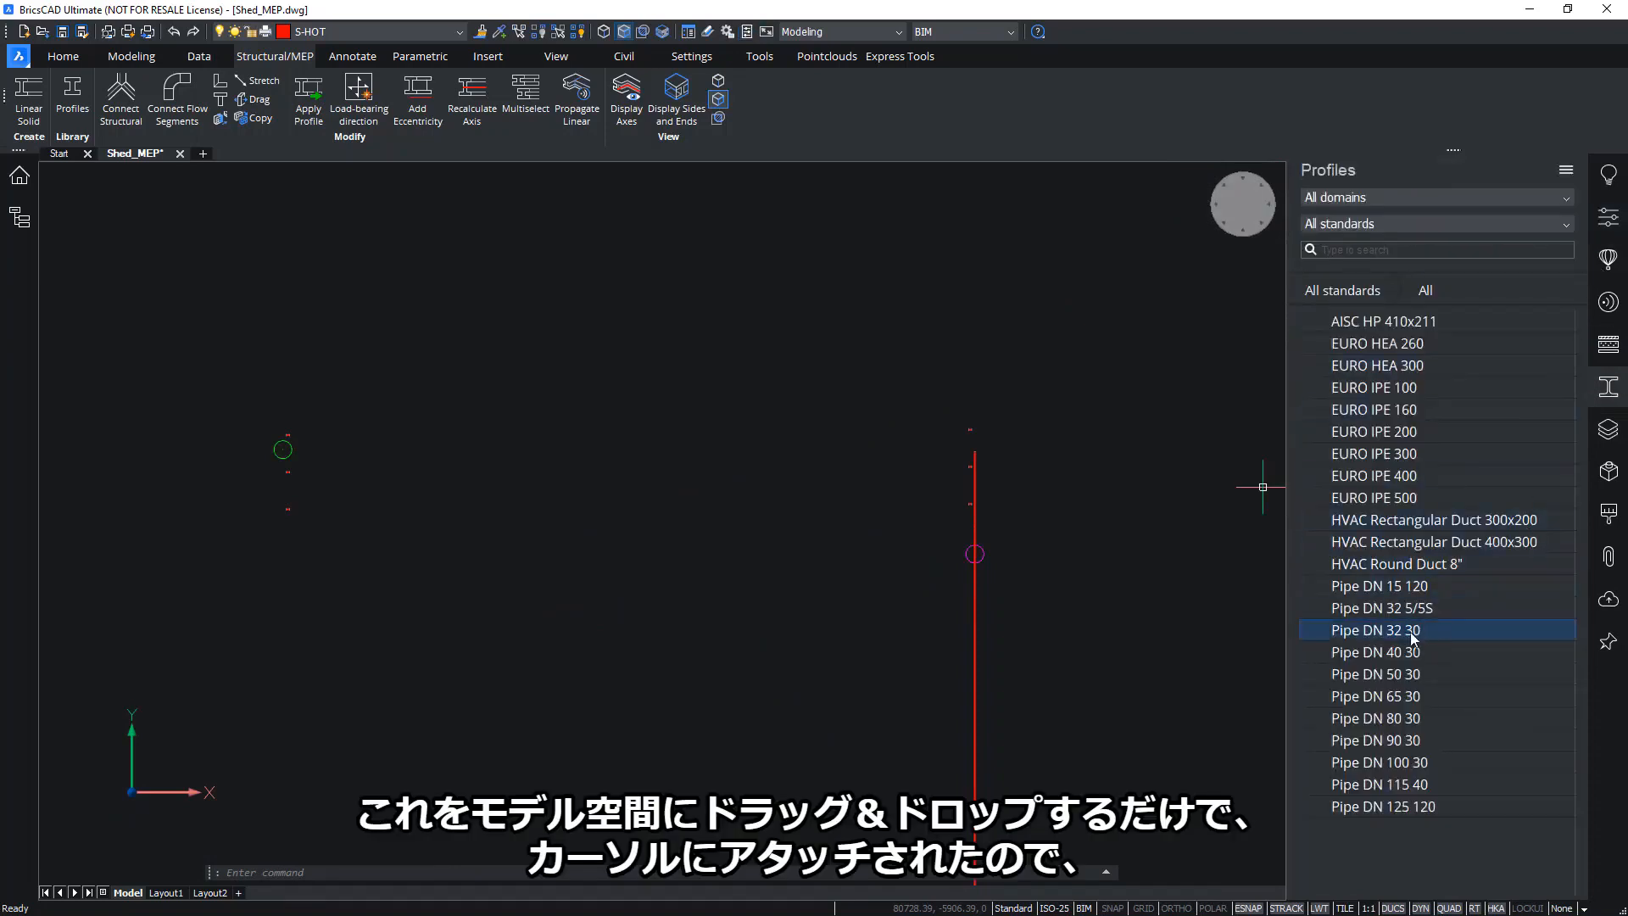
pyautogui.moveTo(1404, 634); pyautogui.dragTo(1158, 605)
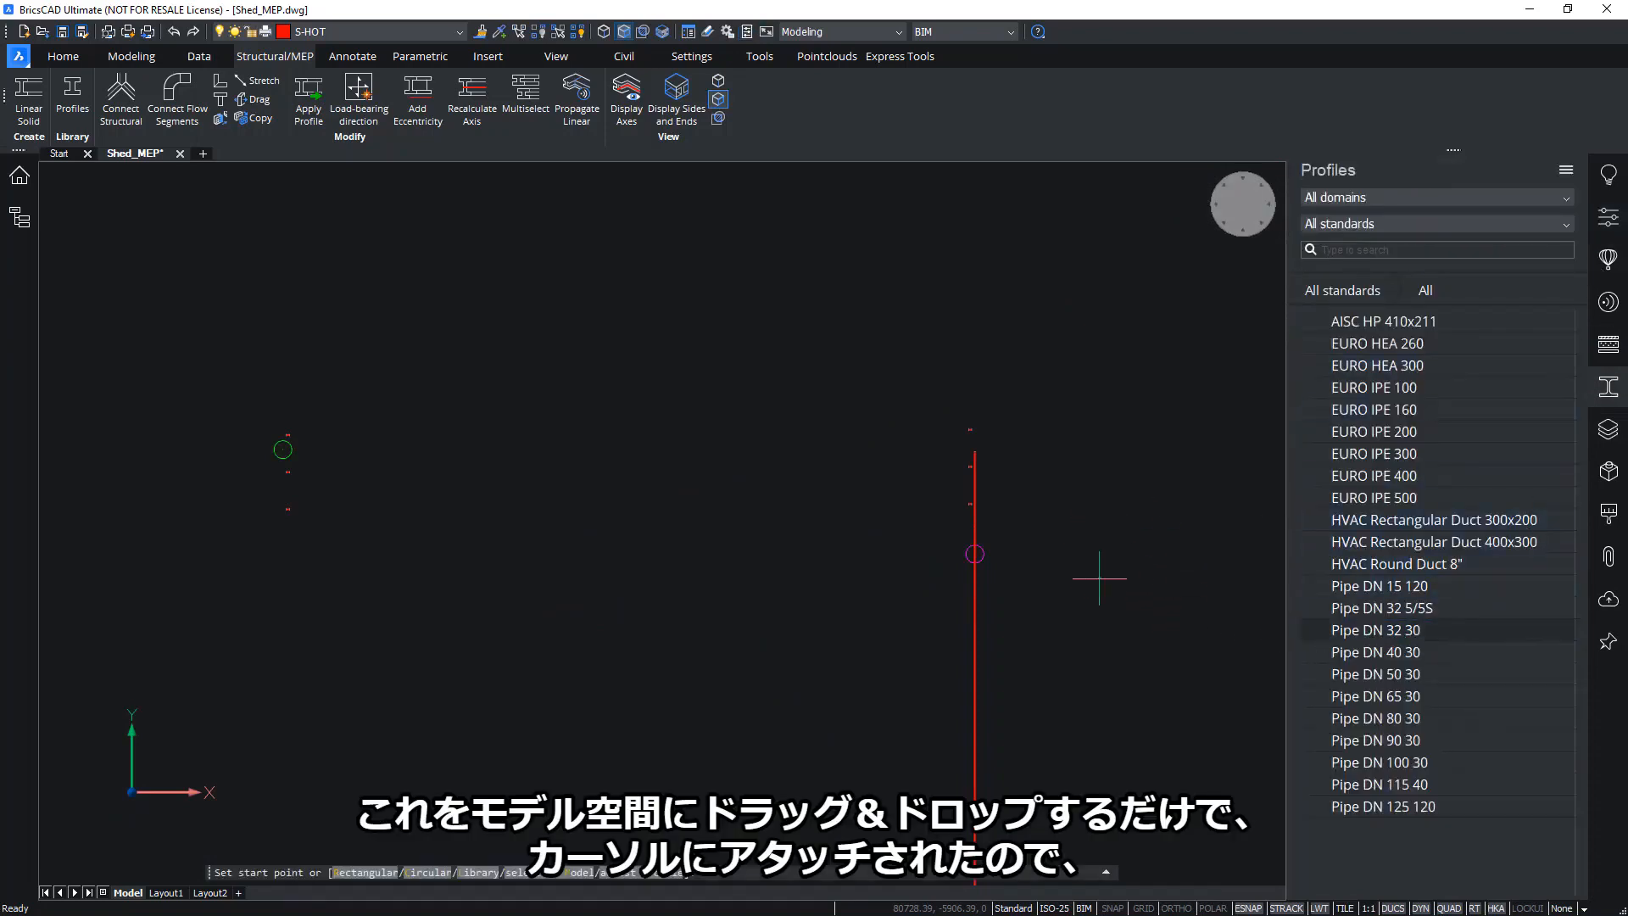
pyautogui.scroll(10, 1067, 519)
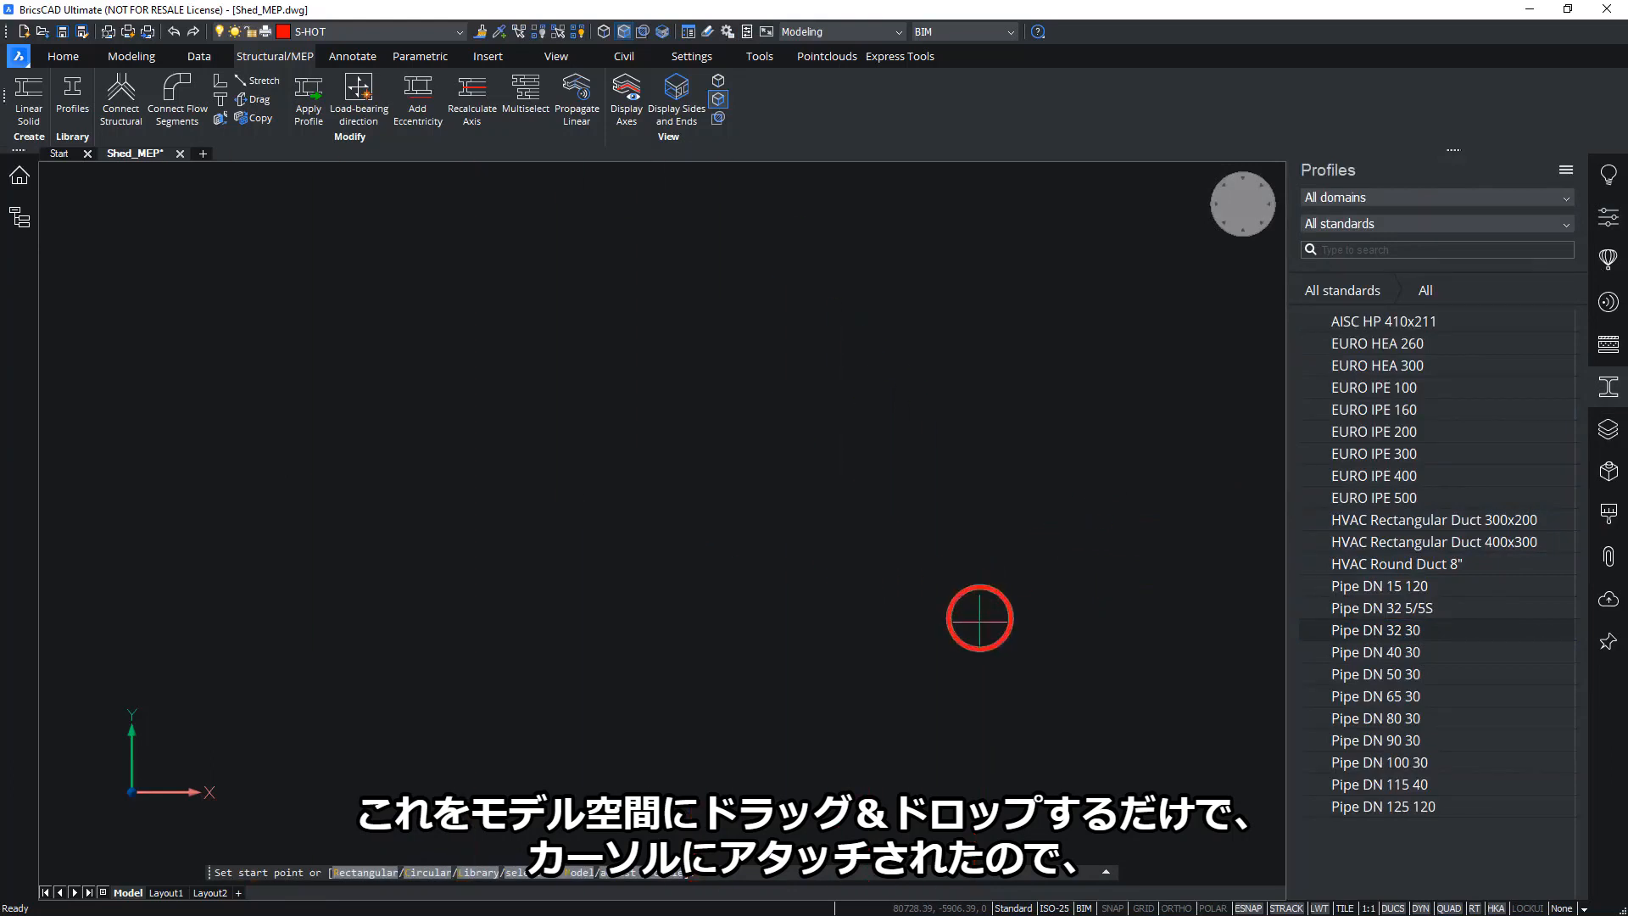
pyautogui.scroll(-8, 954, 576)
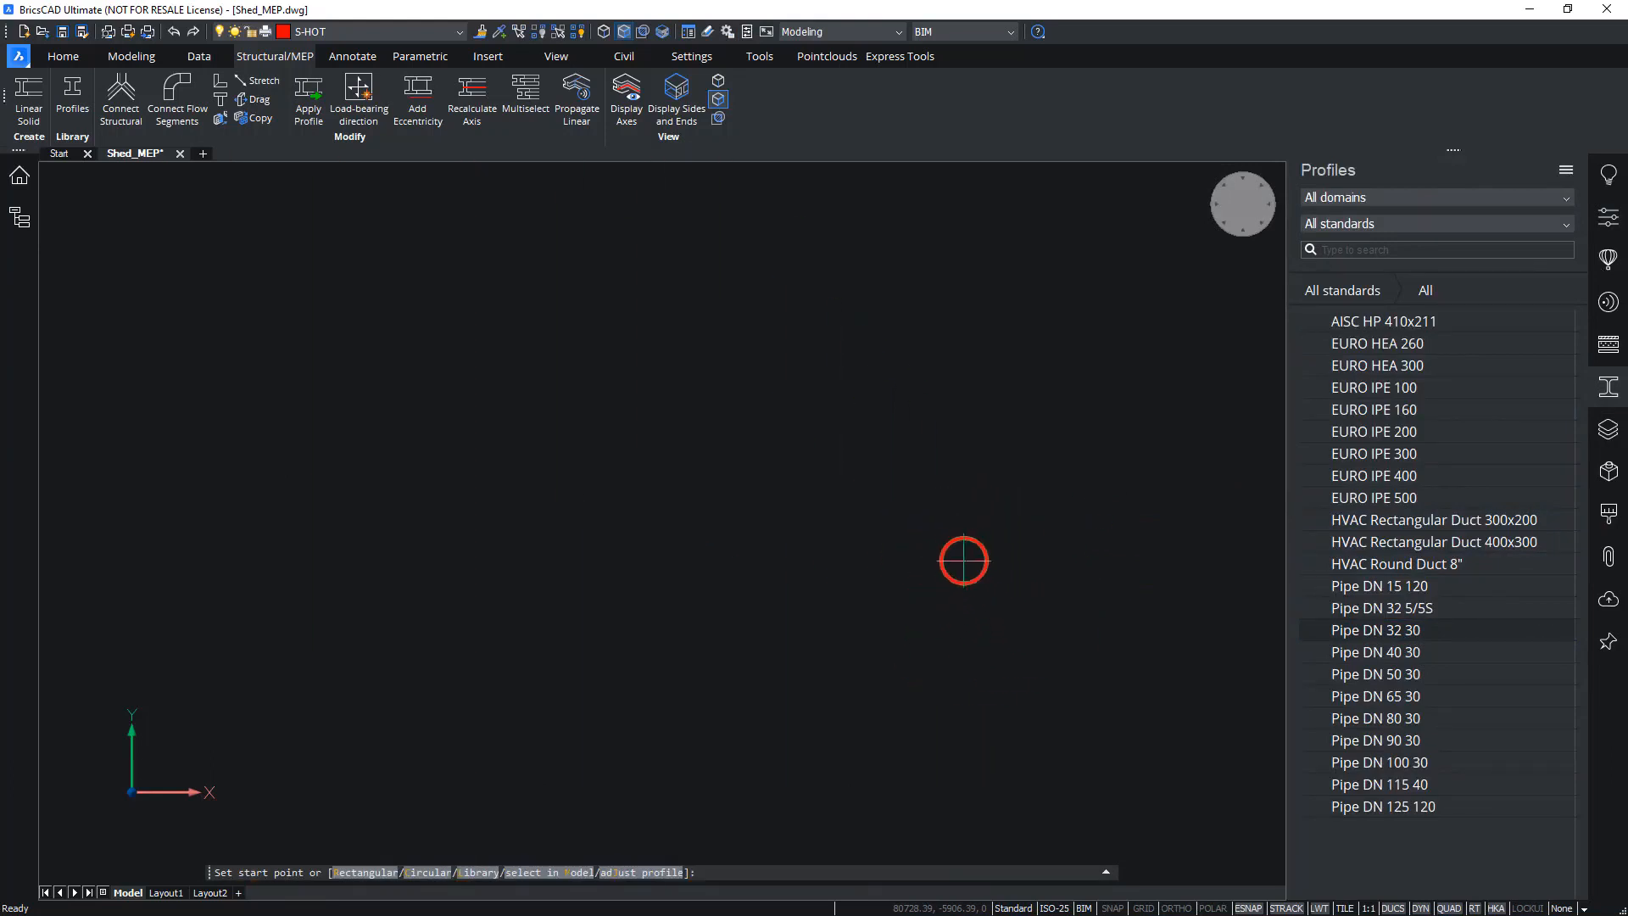
pyautogui.scroll(-3, 952, 573)
pyautogui.scroll(-2, 888, 537)
pyautogui.moveTo(887, 537); pyautogui.dragTo(1040, 578, button='middle')
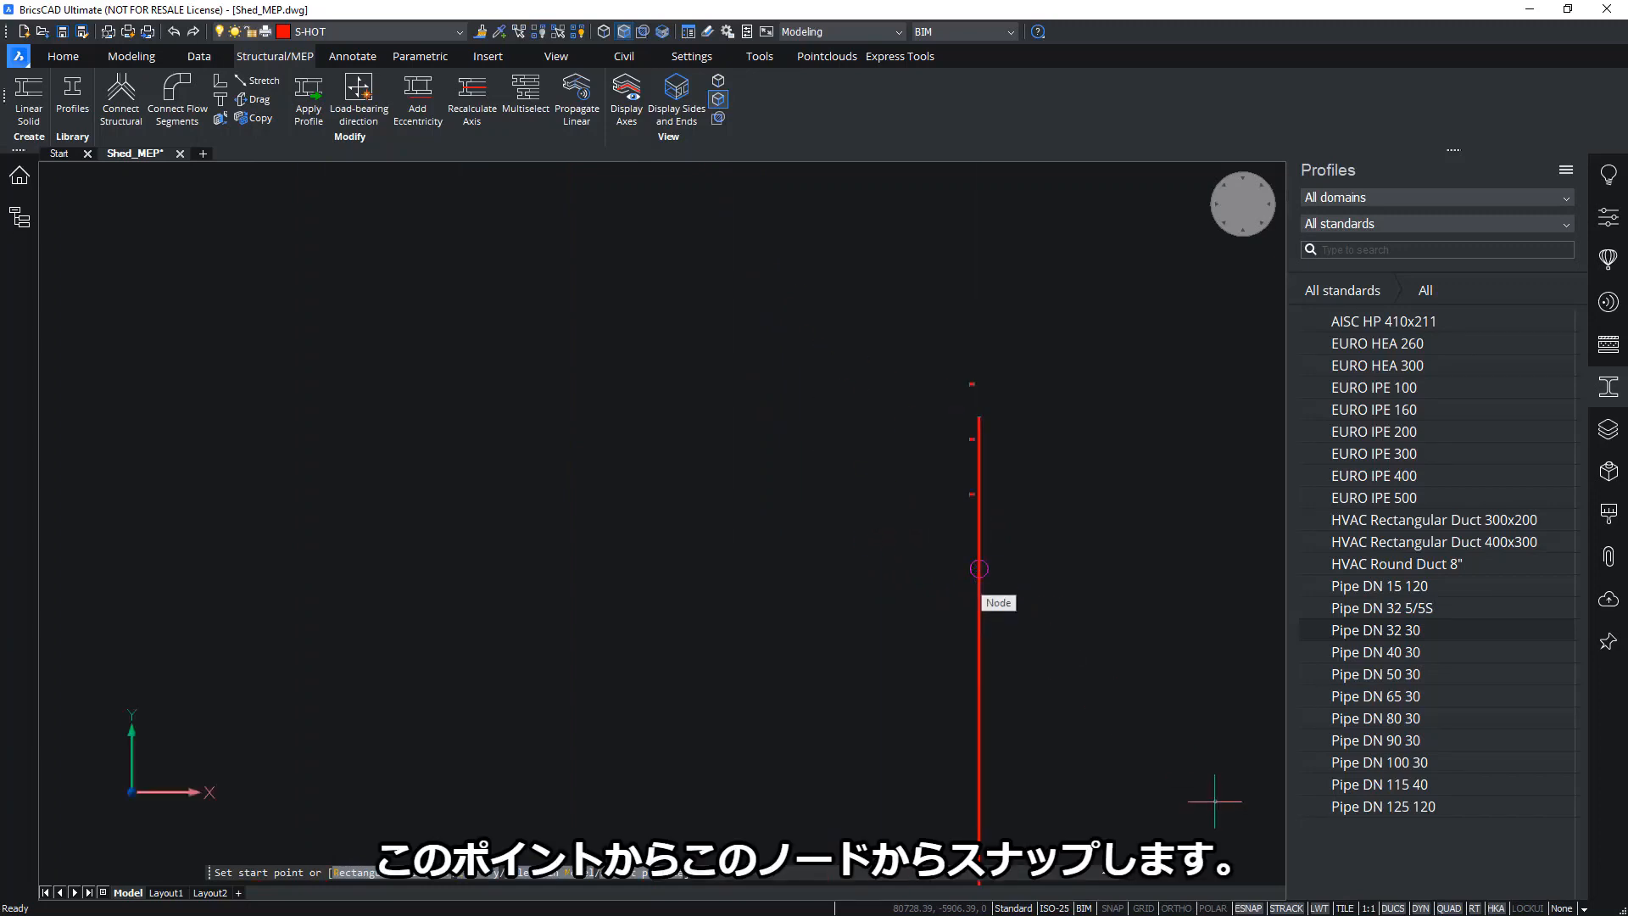
pyautogui.click(979, 568)
pyautogui.scroll(-2, 585, 542)
pyautogui.moveTo(583, 547); pyautogui.dragTo(829, 596, button='middle')
pyautogui.scroll(1, 823, 585)
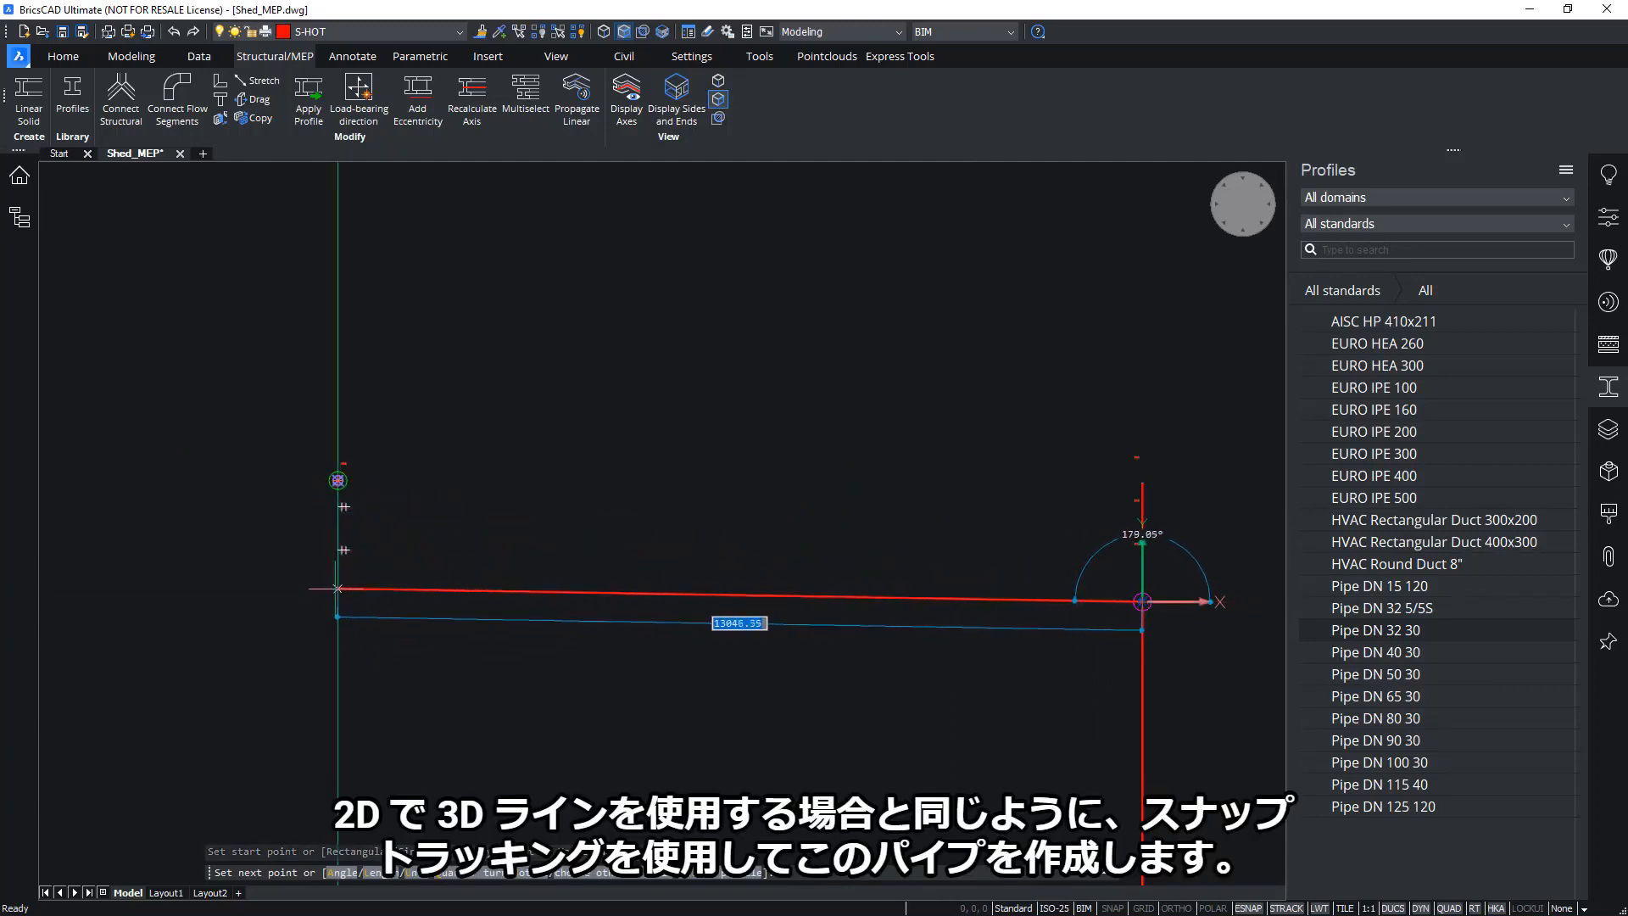
pyautogui.click(337, 601)
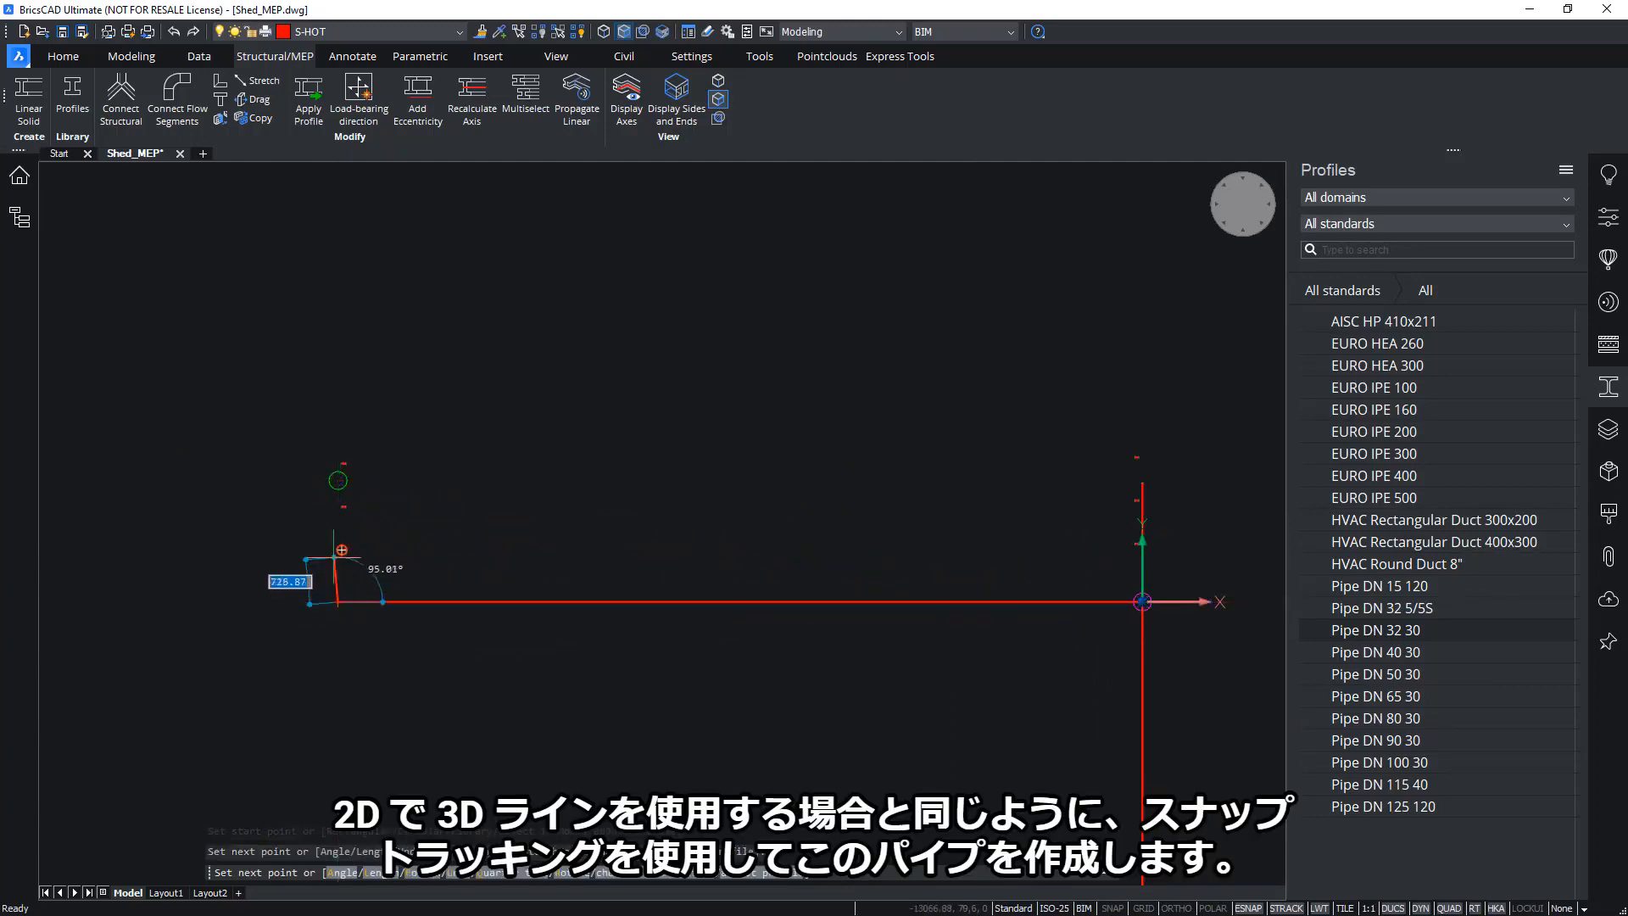
pyautogui.click(337, 480)
pyautogui.press('Return')
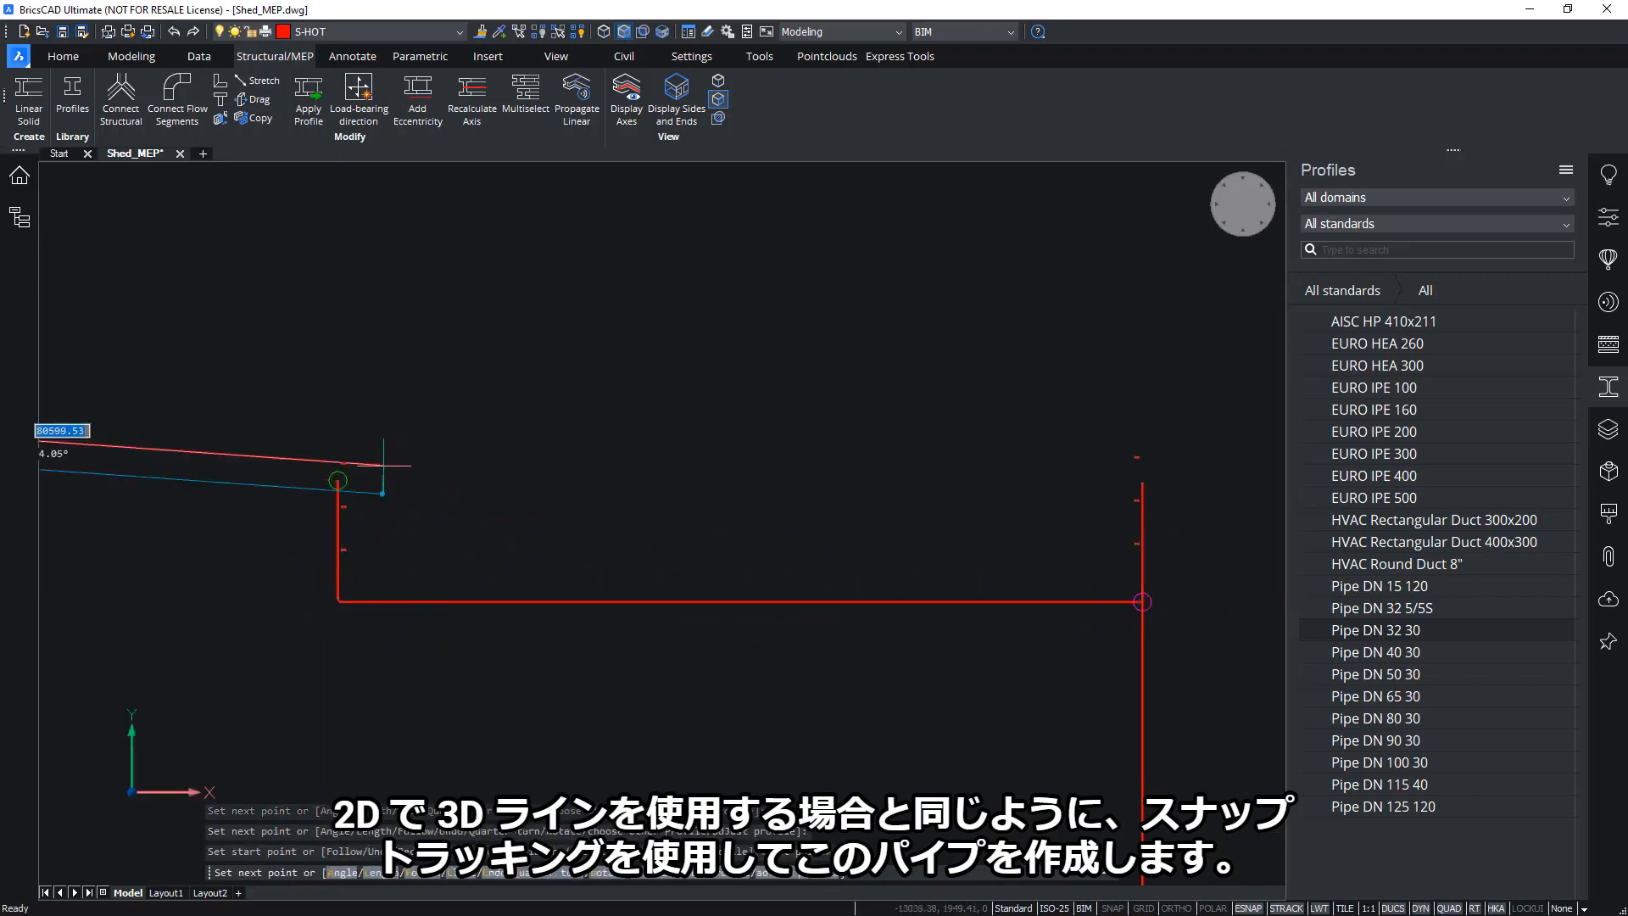
pyautogui.press('Return')
# Orbit around the new pipe bend and show the elbow fitting's properties
pyautogui.moveTo(494, 519)
pyautogui.mouseDown(button='middle')
pyautogui.moveTo(559, 558)
pyautogui.moveTo(584, 612)
pyautogui.mouseUp(button='middle')
pyautogui.moveTo(1319, 588); pyautogui.dragTo(1122, 582, button='middle')
pyautogui.scroll(-2, 1122, 581)
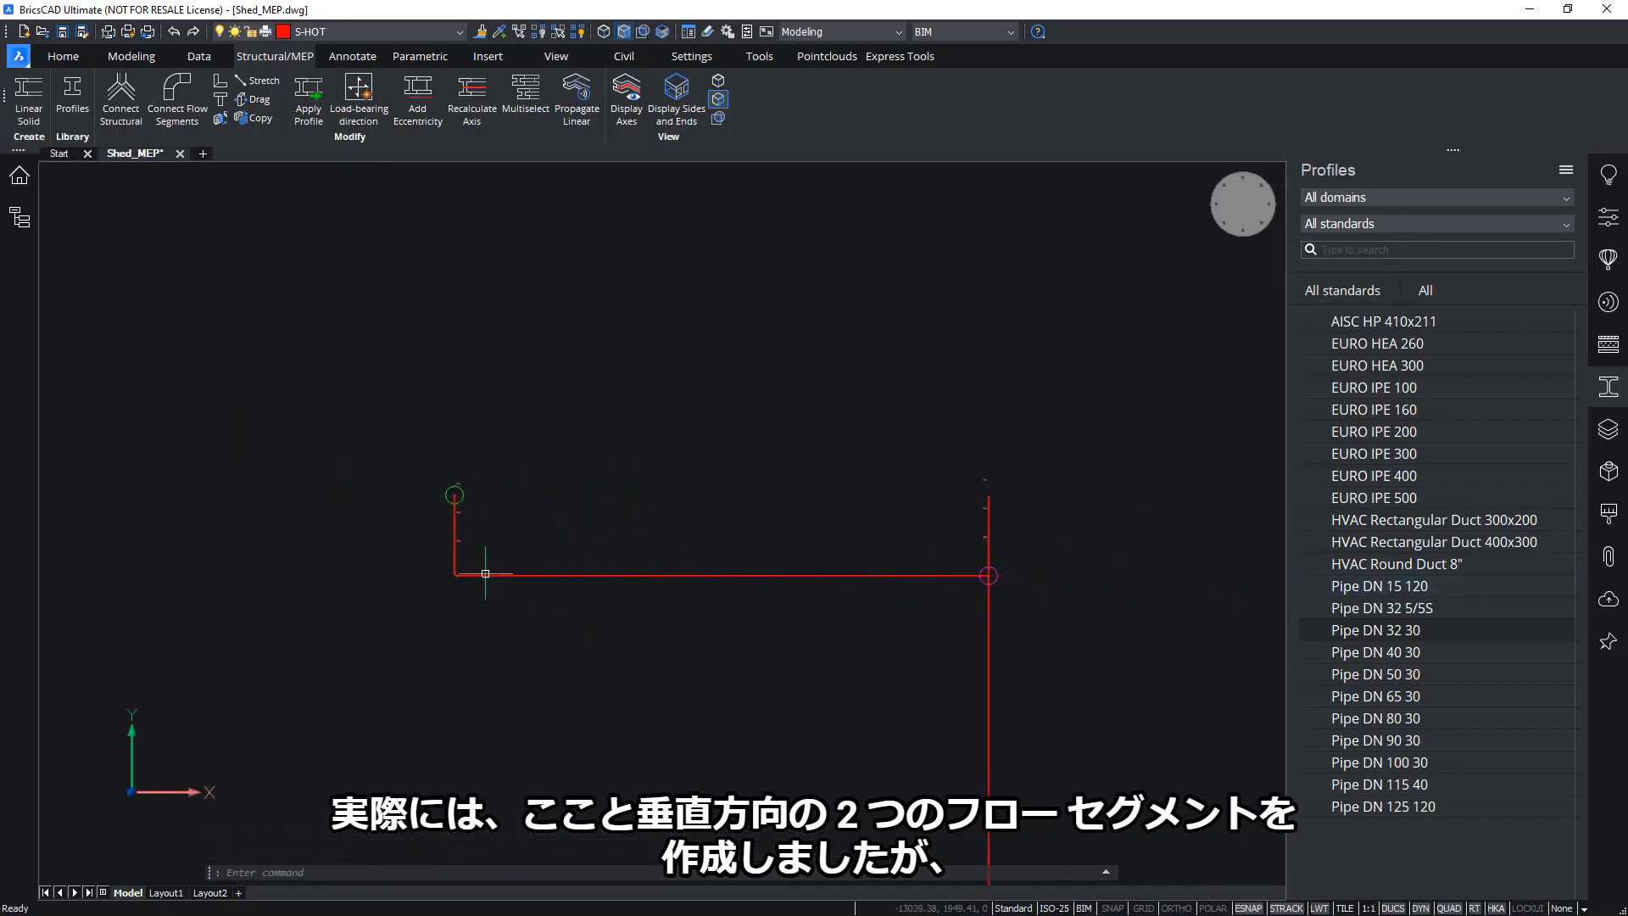
pyautogui.scroll(8, 454, 551)
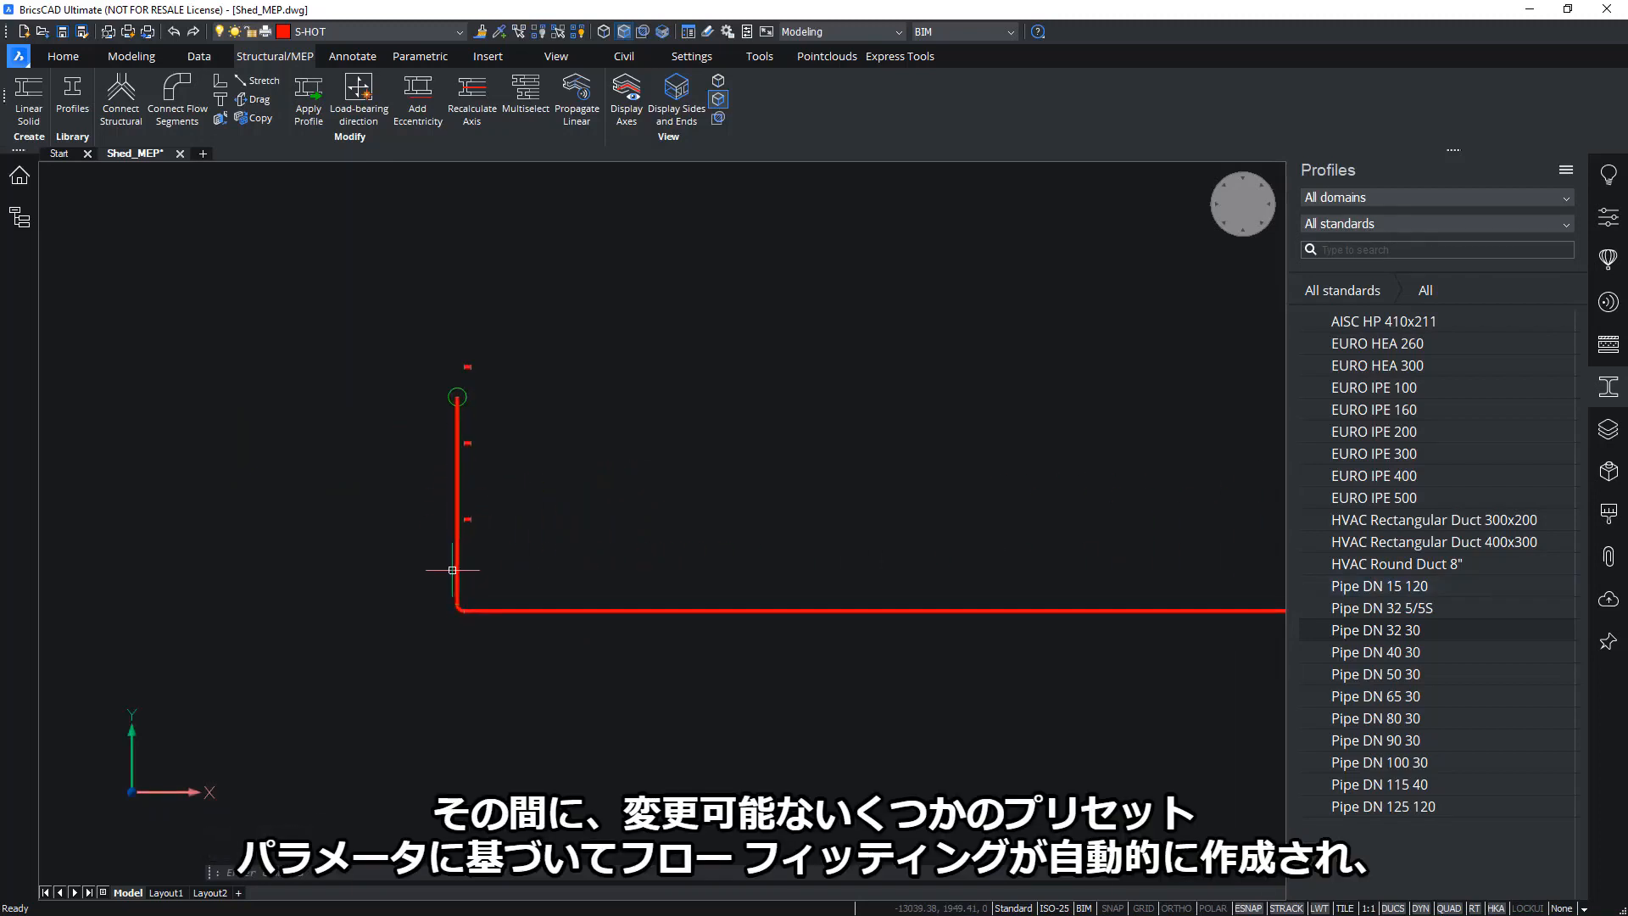
pyautogui.keyDown('shift'); pyautogui.moveTo(463, 614); pyautogui.dragTo(613, 511, button='middle'); pyautogui.keyUp('shift')
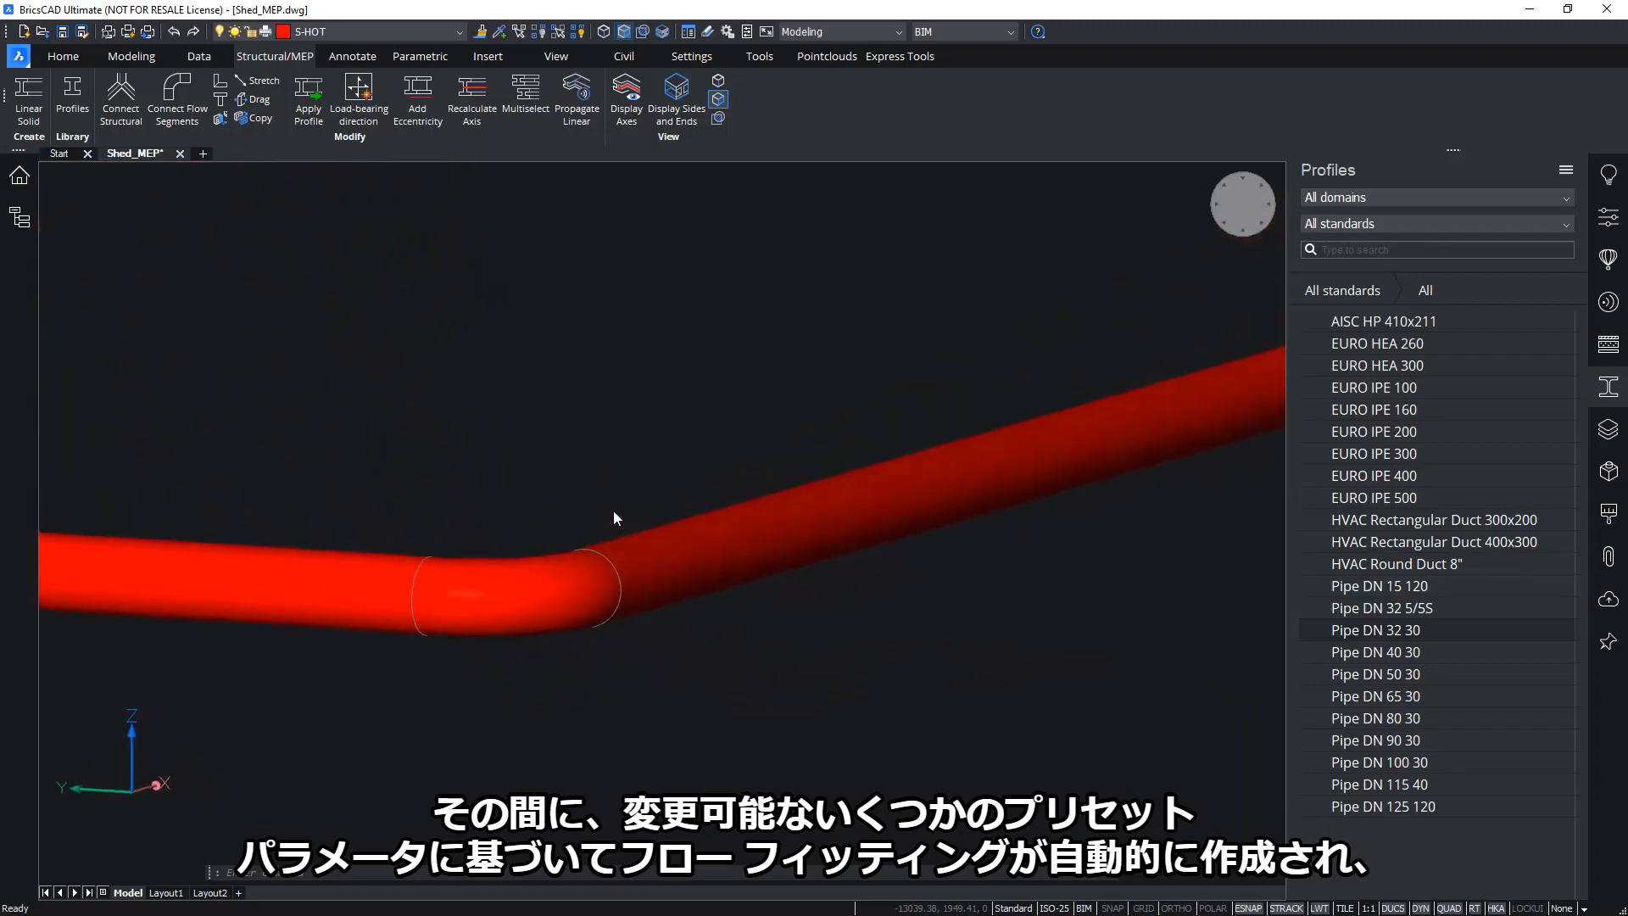
pyautogui.keyDown('shift'); pyautogui.moveTo(514, 707); pyautogui.dragTo(560, 580, button='middle'); pyautogui.keyUp('shift')
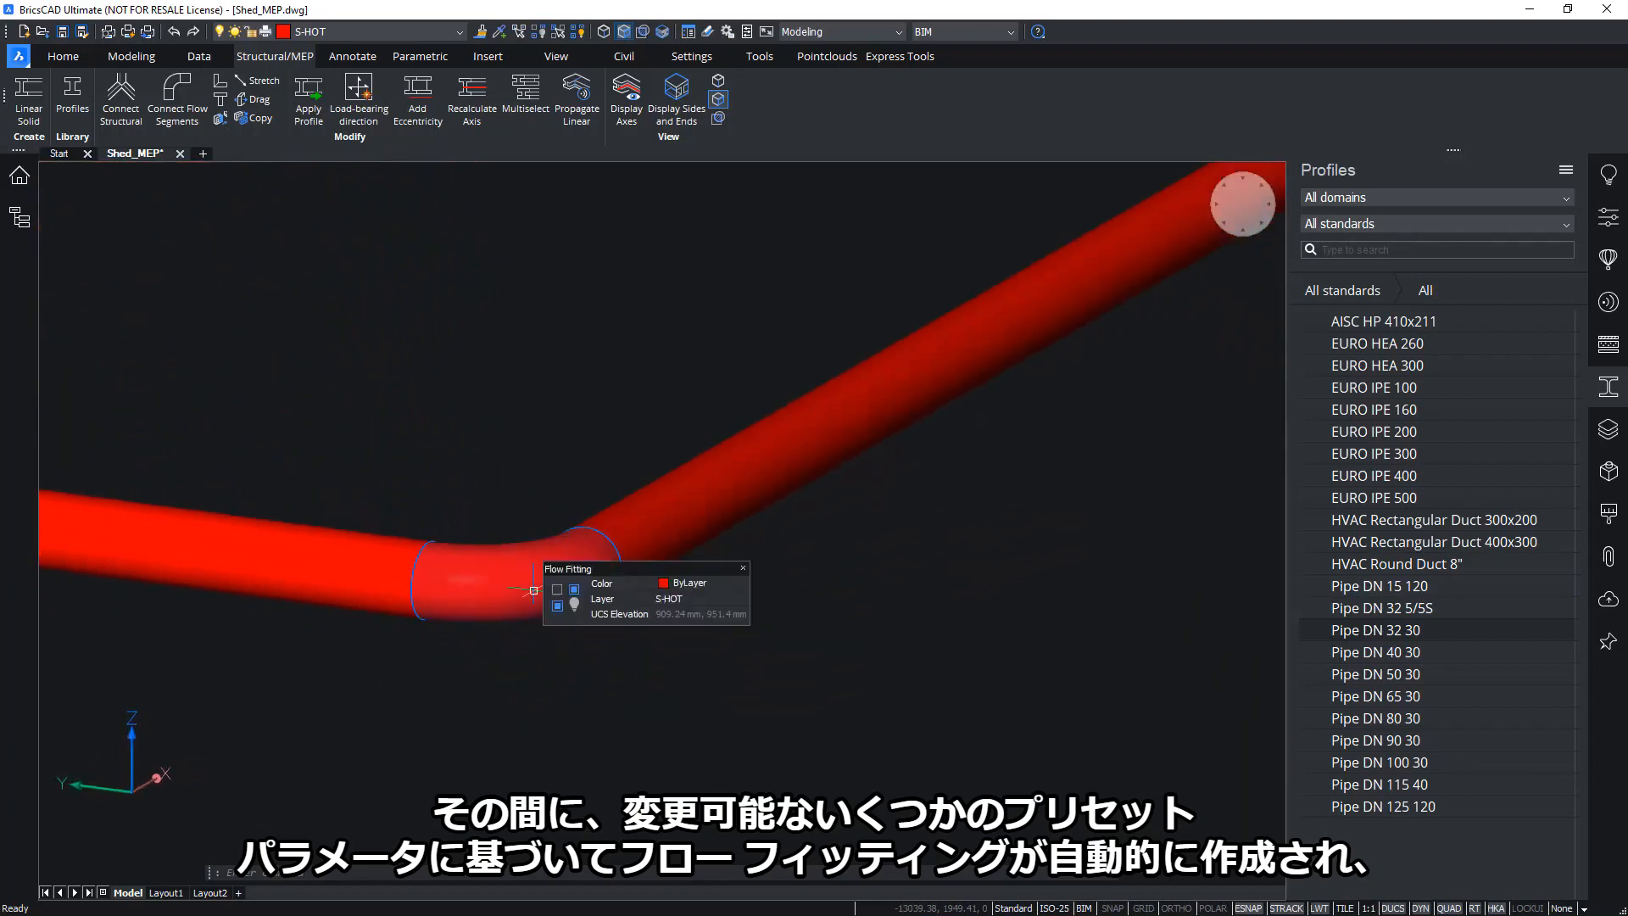
pyautogui.keyDown('shift'); pyautogui.moveTo(649, 649); pyautogui.dragTo(723, 563, button='middle'); pyautogui.keyUp('shift')
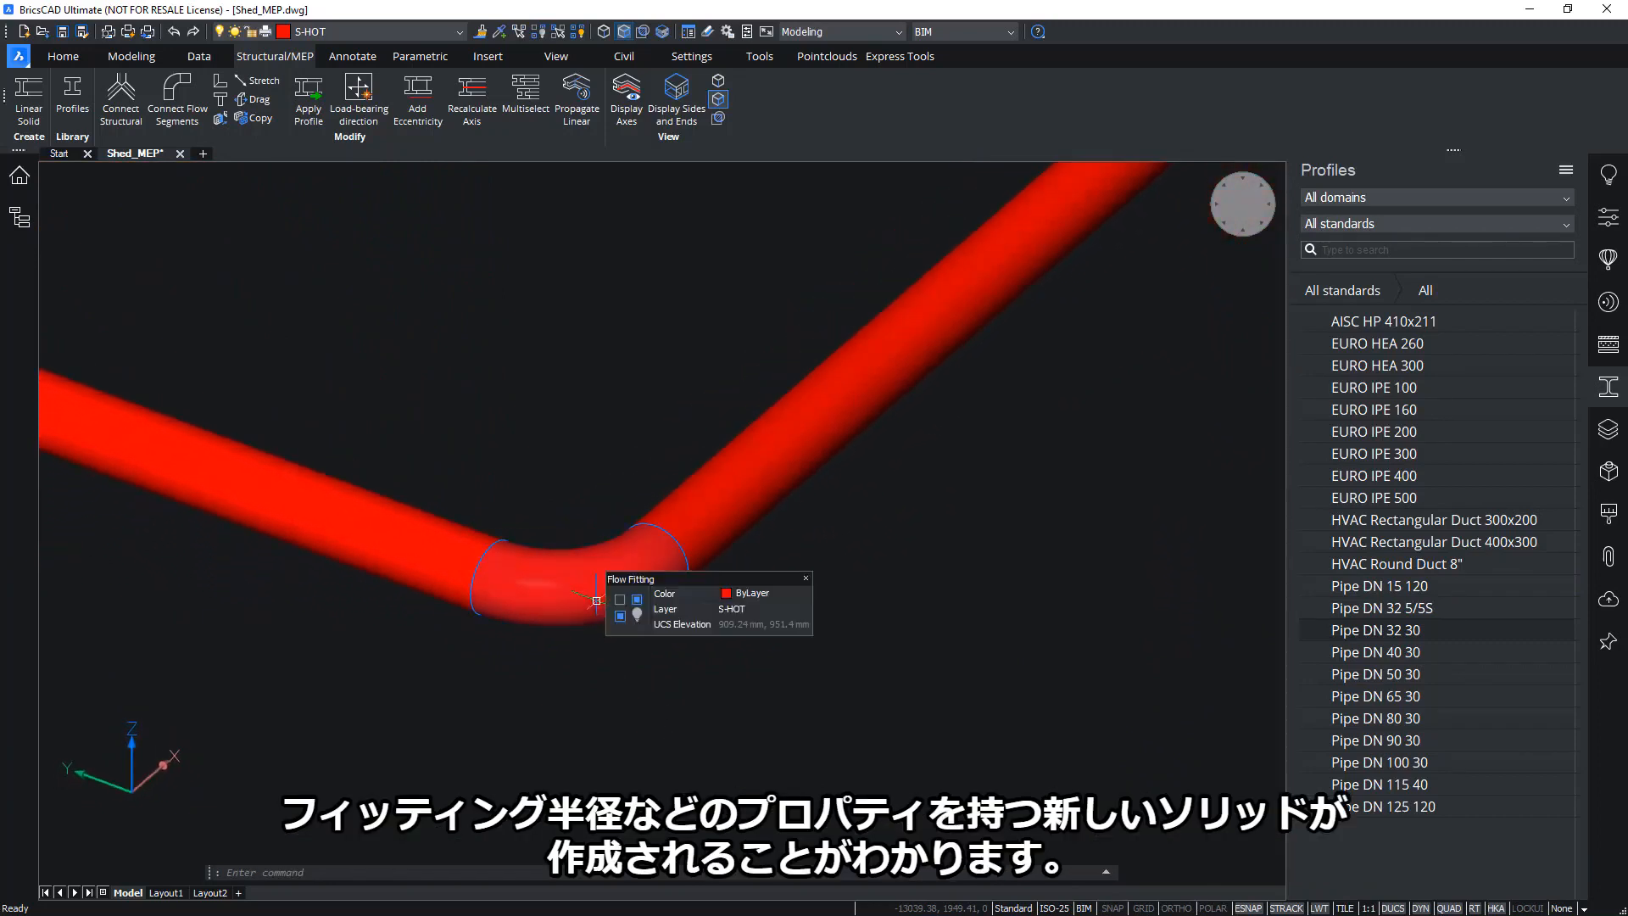
pyautogui.keyDown('shift'); pyautogui.moveTo(477, 504); pyautogui.dragTo(1185, 408, button='middle'); pyautogui.keyUp('shift')
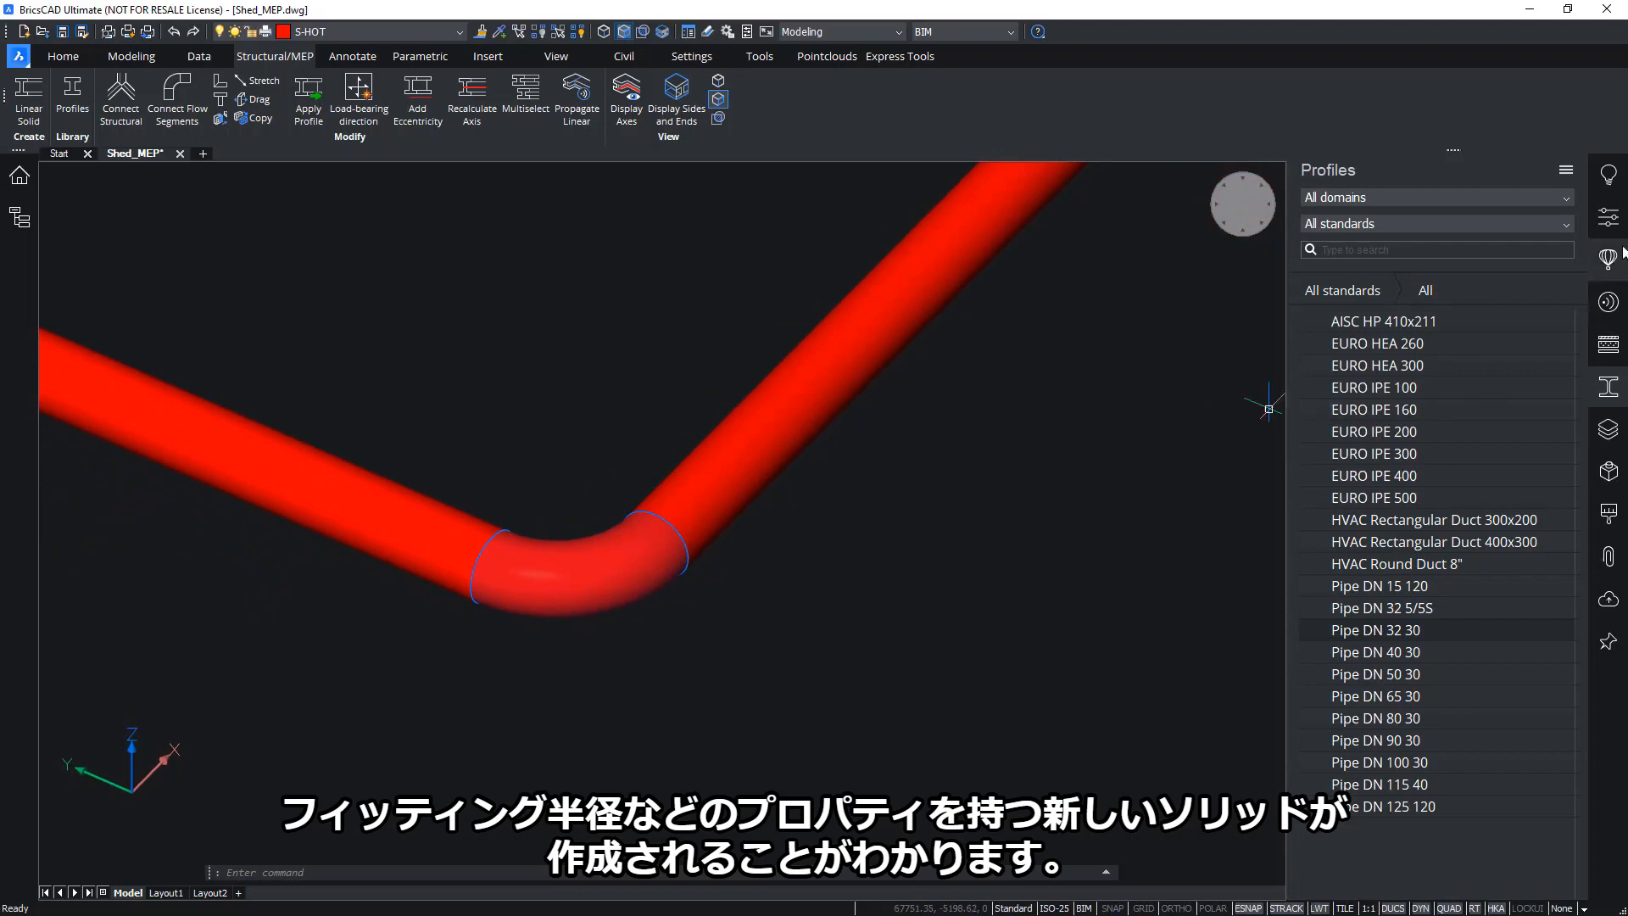
pyautogui.click(1608, 217)
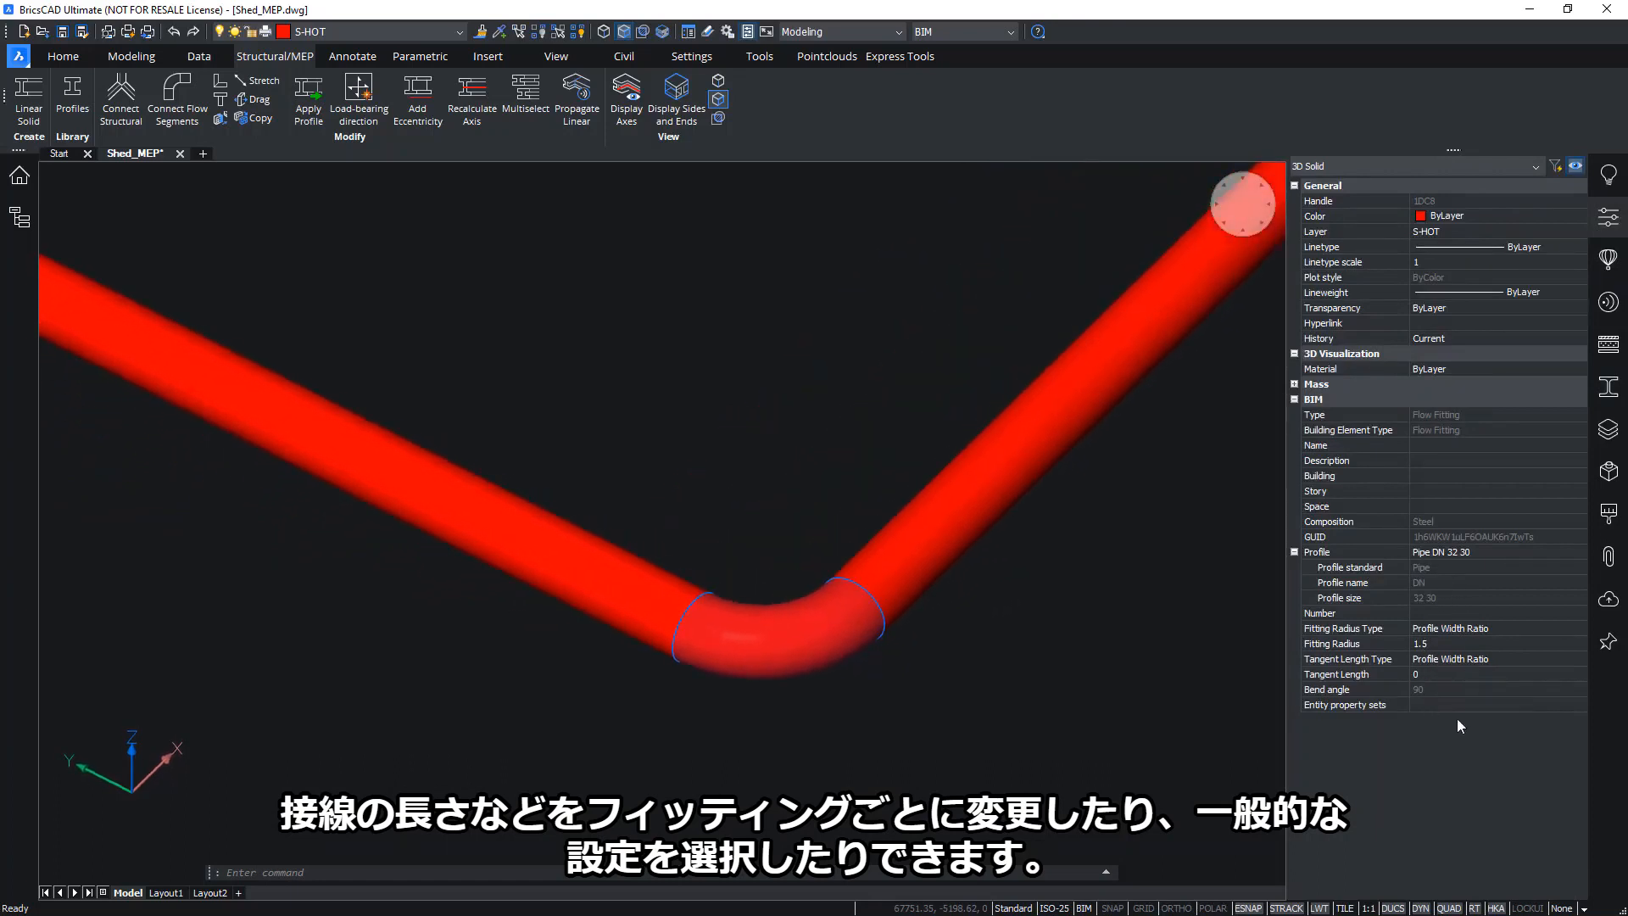
# Uncheck Automatic tees under BIM > MEP > Flow Fitting Parameters and close Settings
pyautogui.press('Escape')
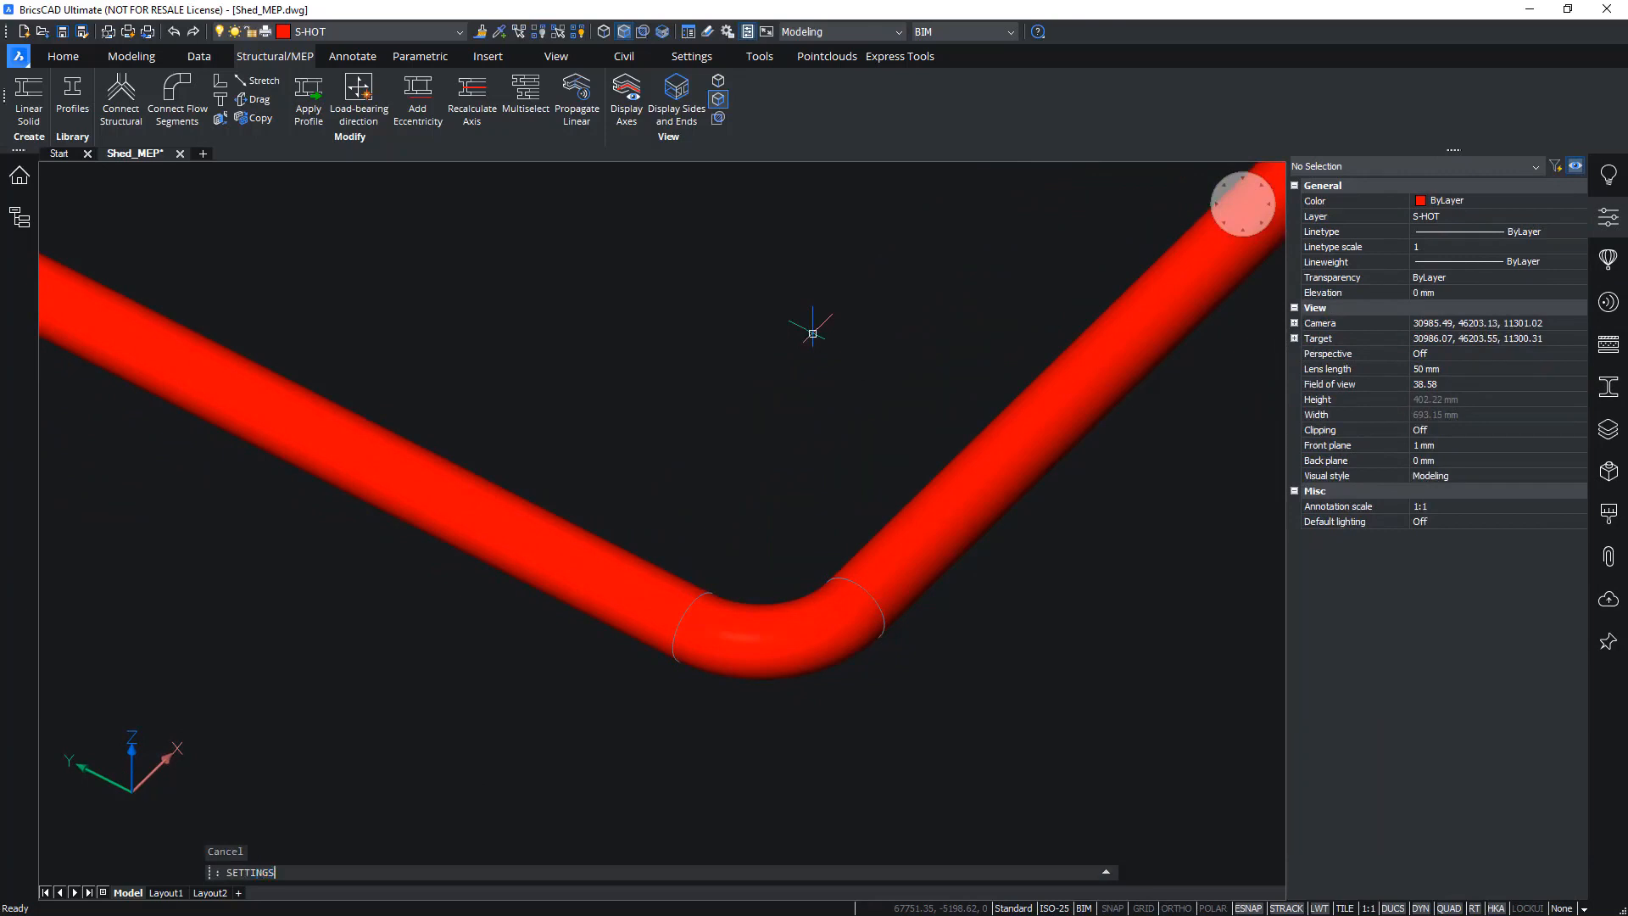
pyautogui.press('Return')
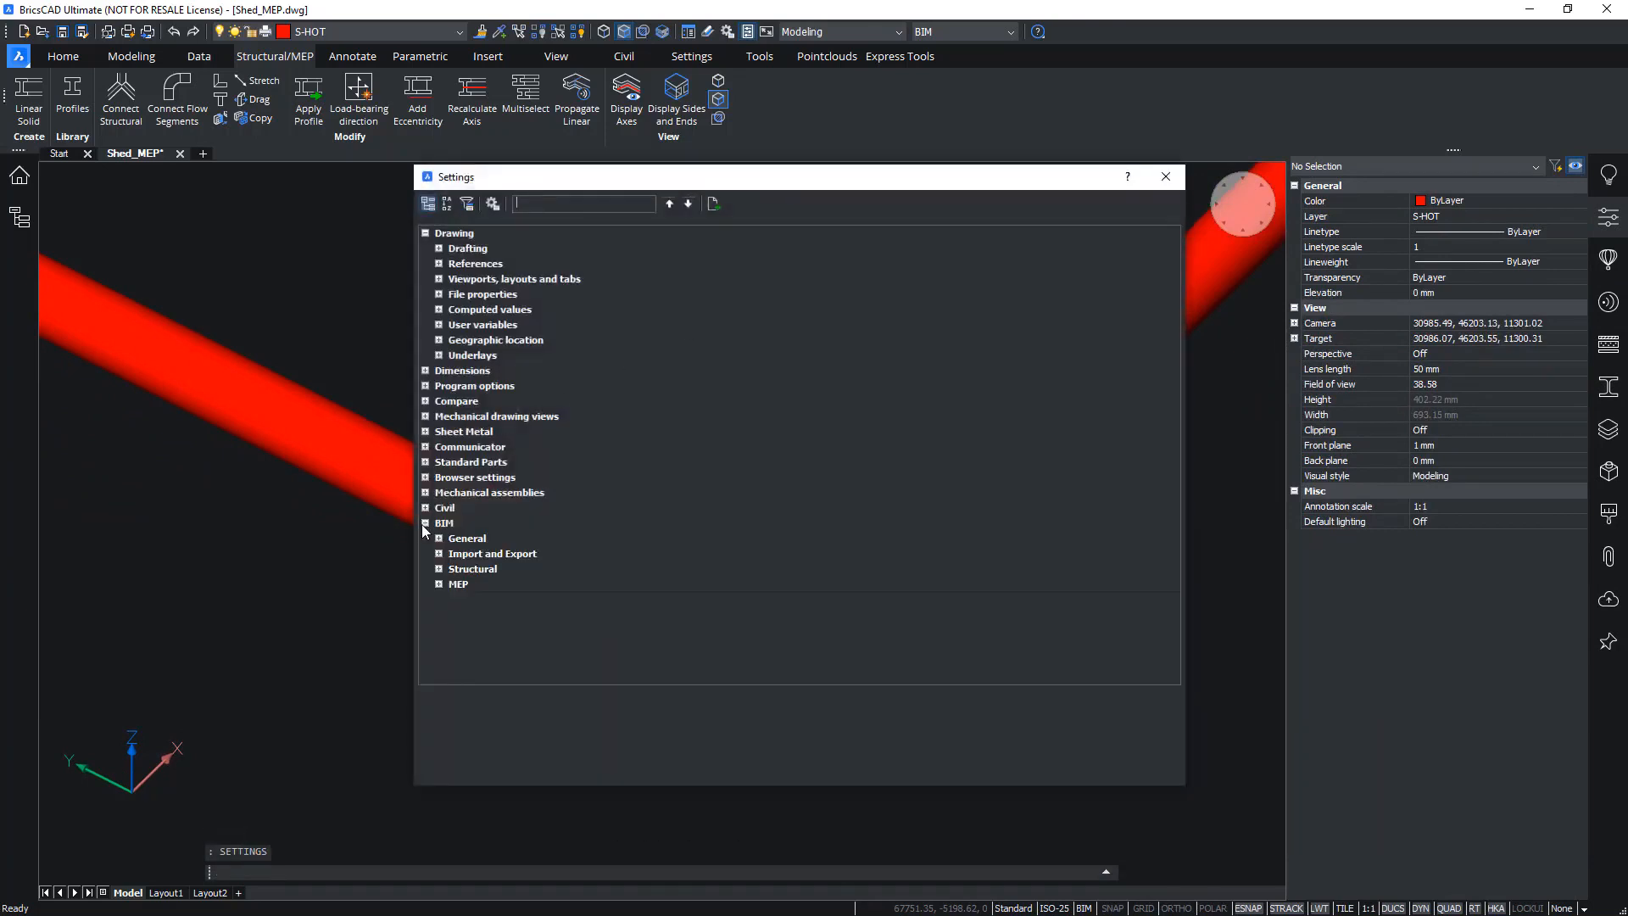
pyautogui.click(437, 583)
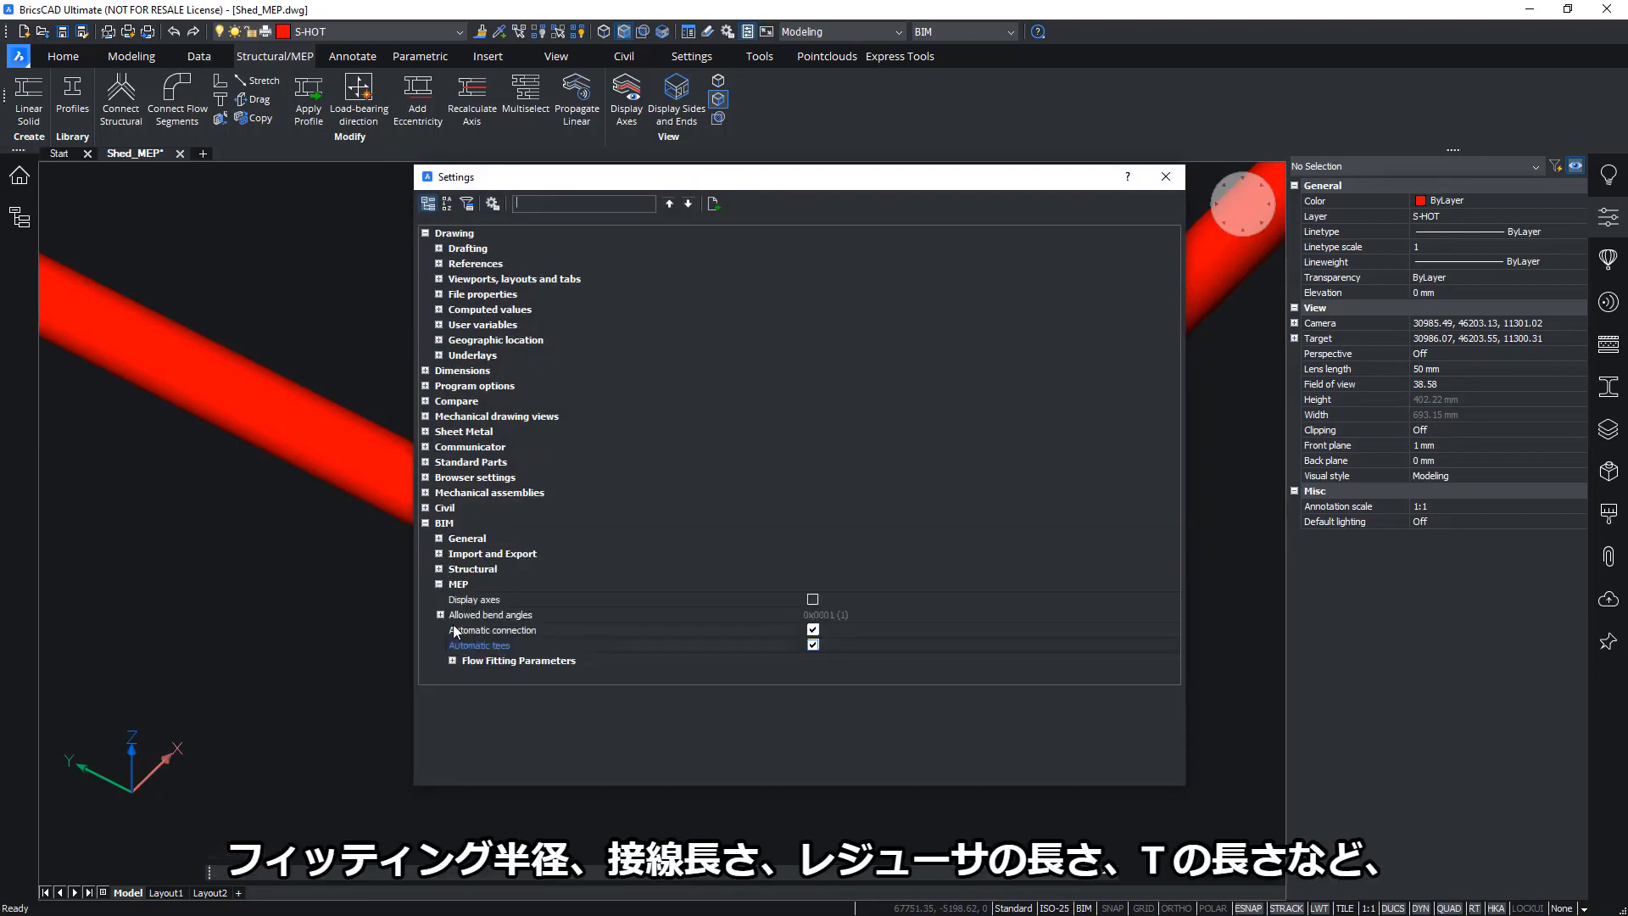
pyautogui.click(452, 659)
pyautogui.scroll(-3, 700, 619)
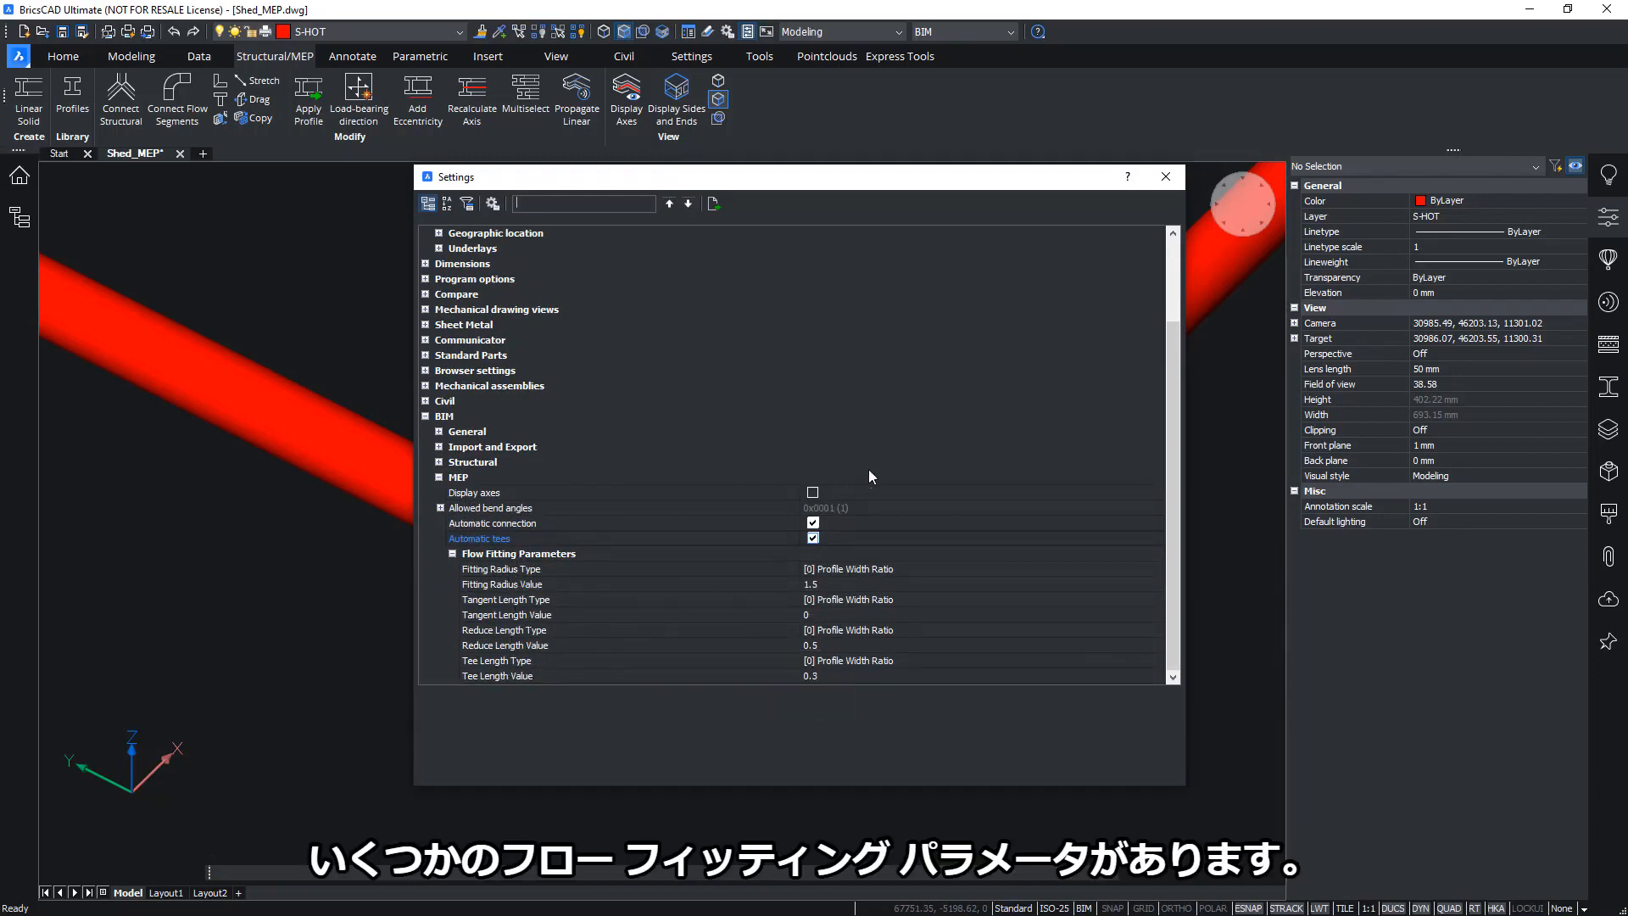
pyautogui.click(815, 539)
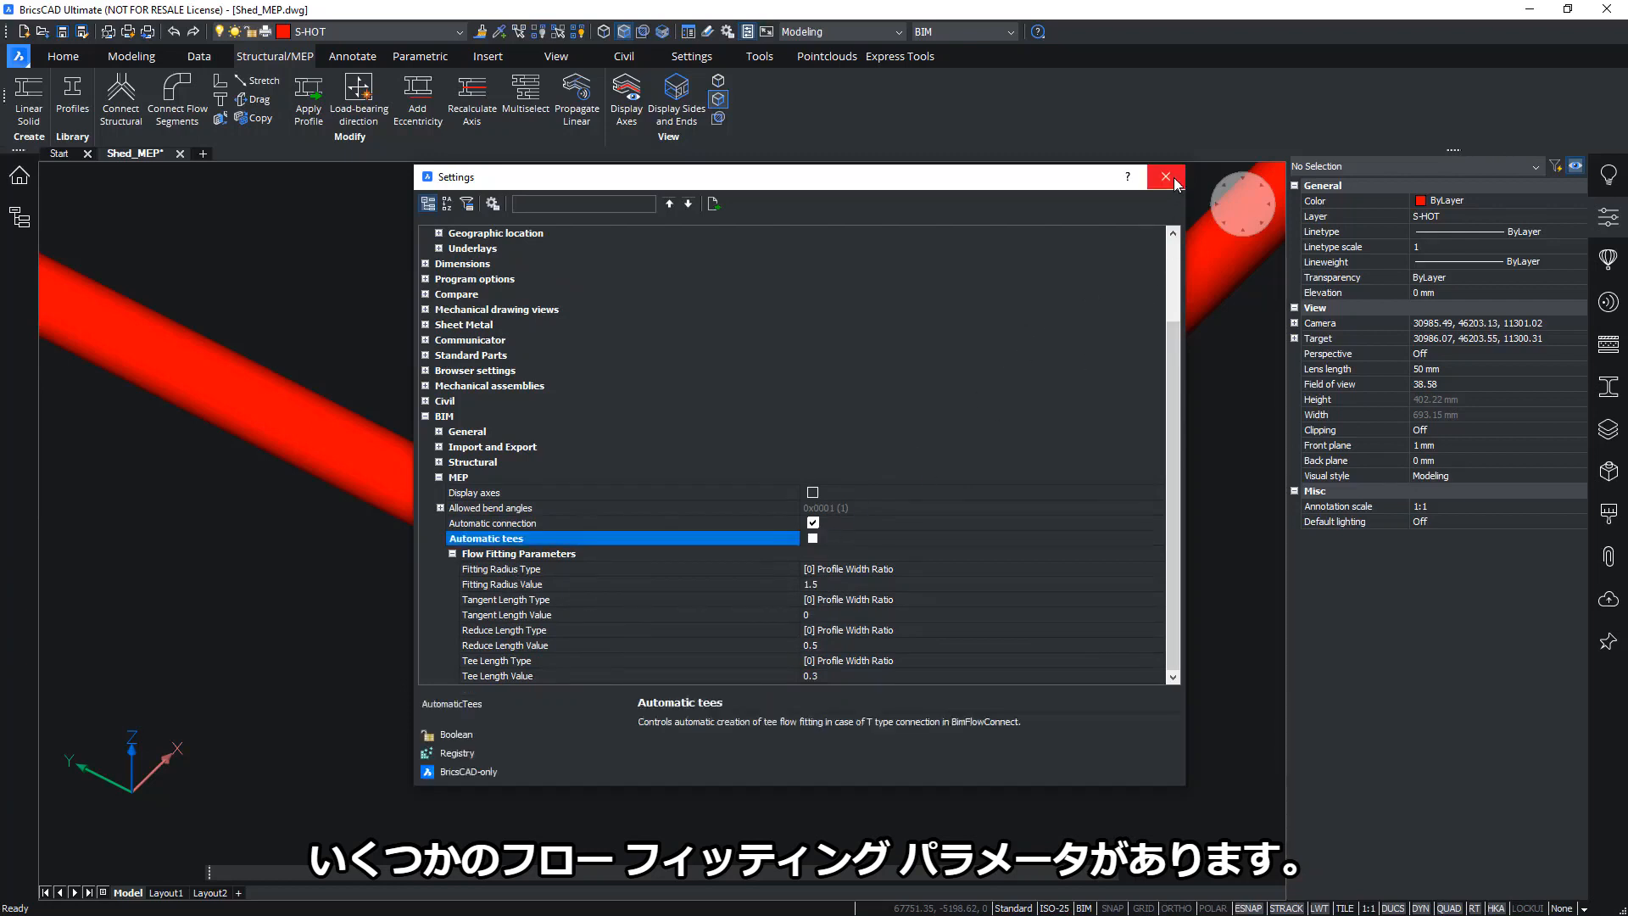
pyautogui.click(1174, 180)
pyautogui.scroll(-8, 780, 618)
pyautogui.keyDown('shift'); pyautogui.moveTo(763, 623); pyautogui.dragTo(781, 623, button='middle'); pyautogui.keyUp('shift')
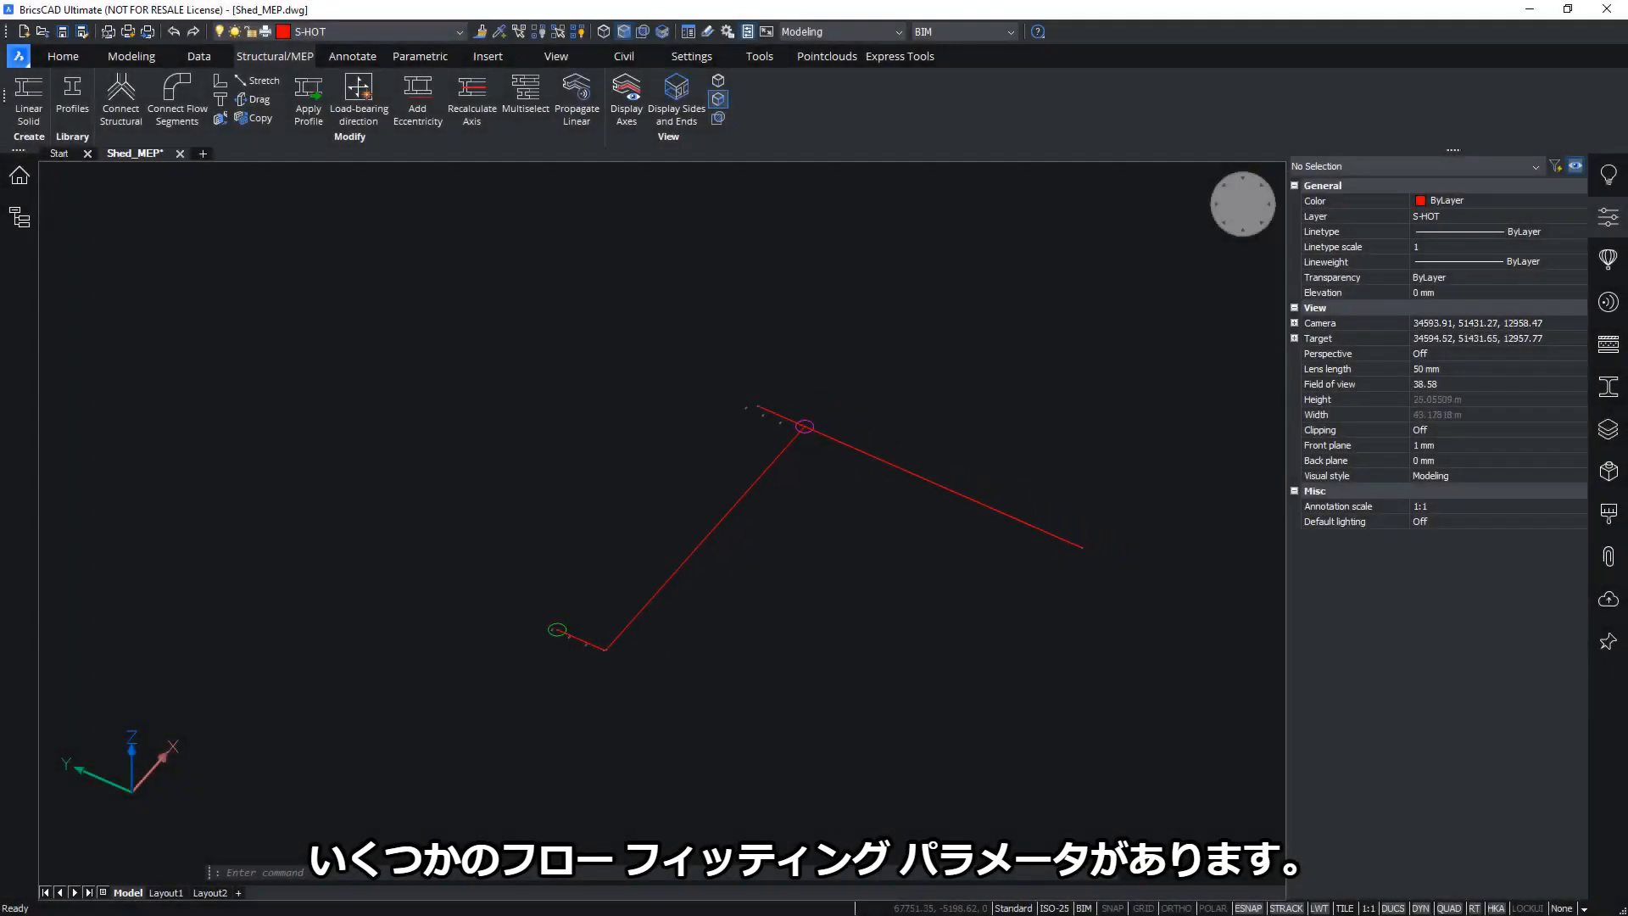
# Orbit and zoom in on the T junction where the branch meets the main pipe without a tee
pyautogui.keyDown('shift'); pyautogui.moveTo(737, 512); pyautogui.dragTo(808, 512, button='middle'); pyautogui.keyUp('shift')
pyautogui.scroll(2, 807, 509)
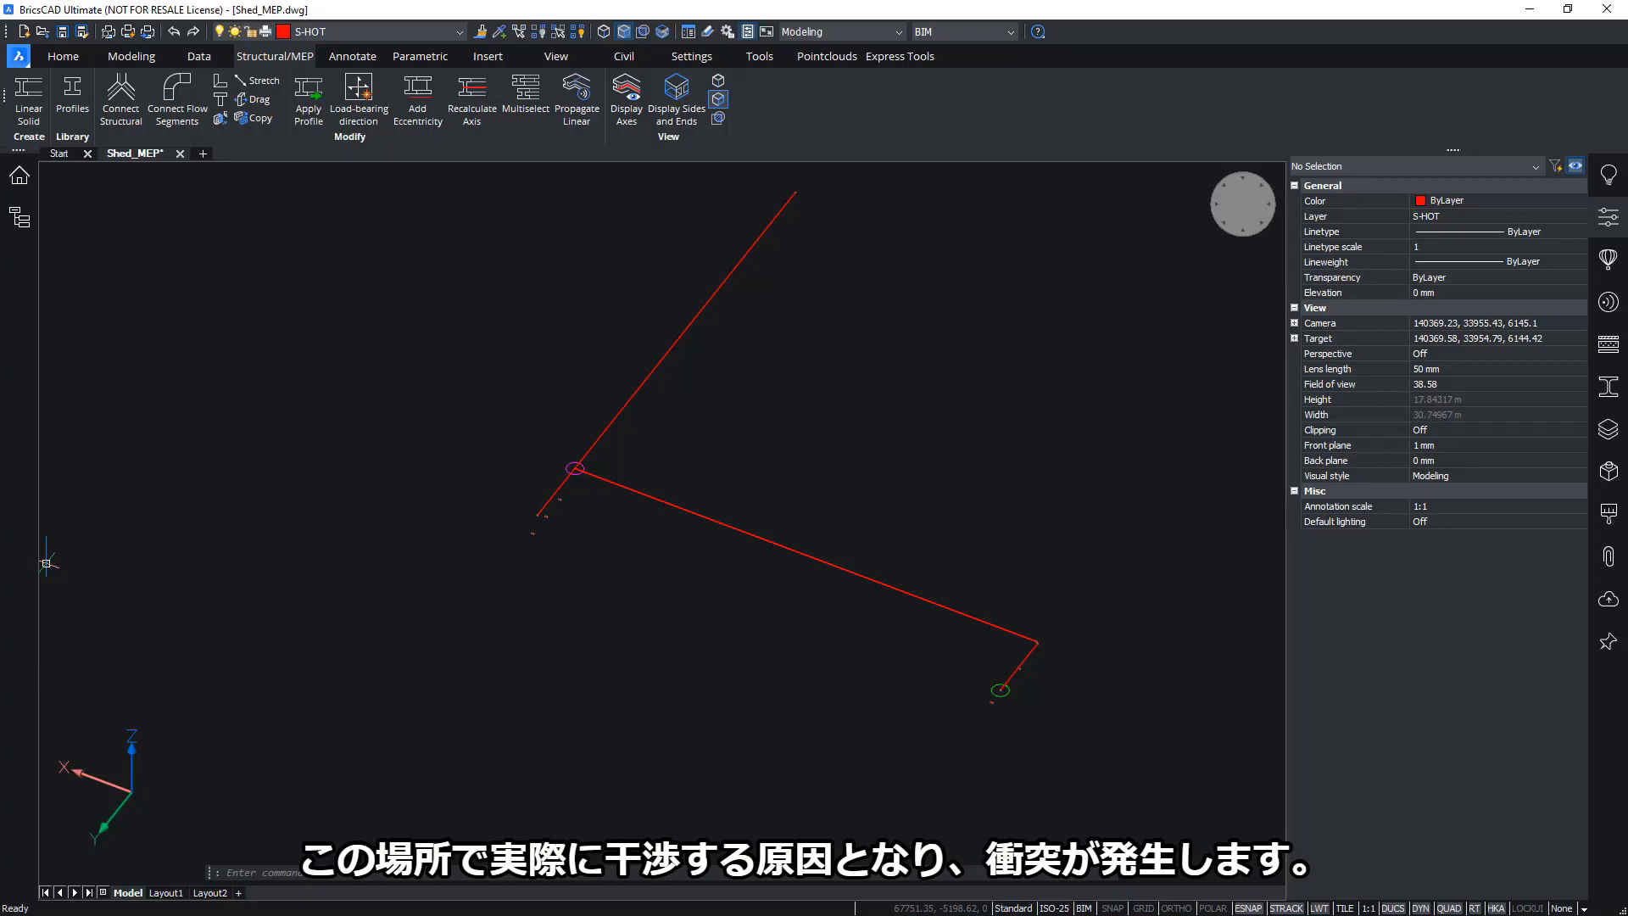
pyautogui.scroll(10, 656, 515)
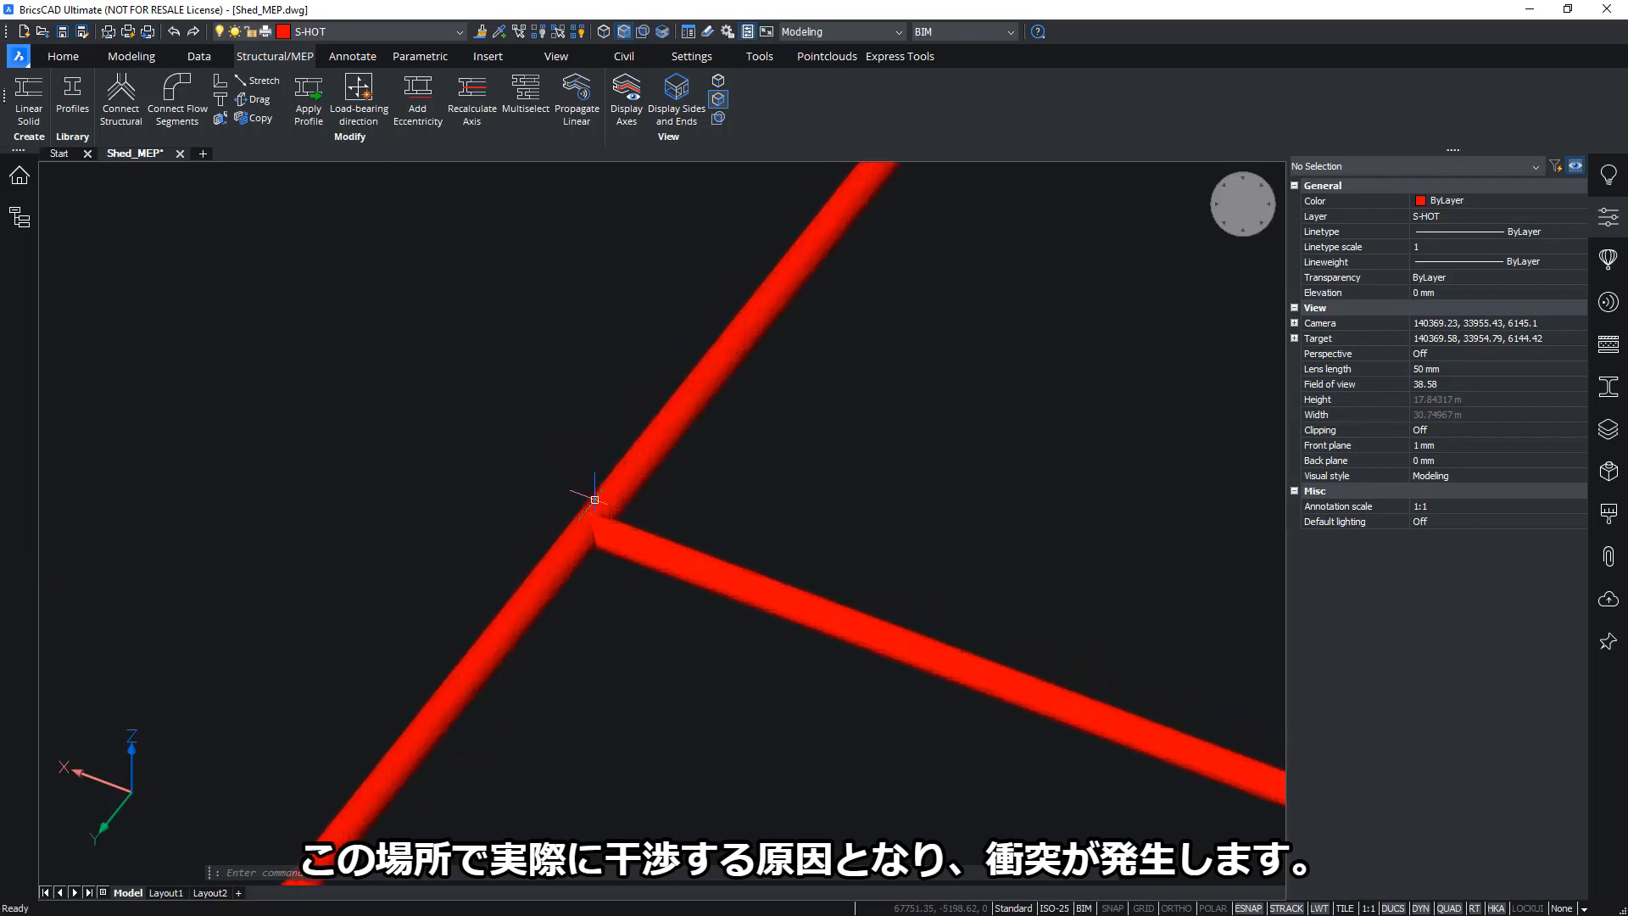
pyautogui.scroll(4, 600, 502)
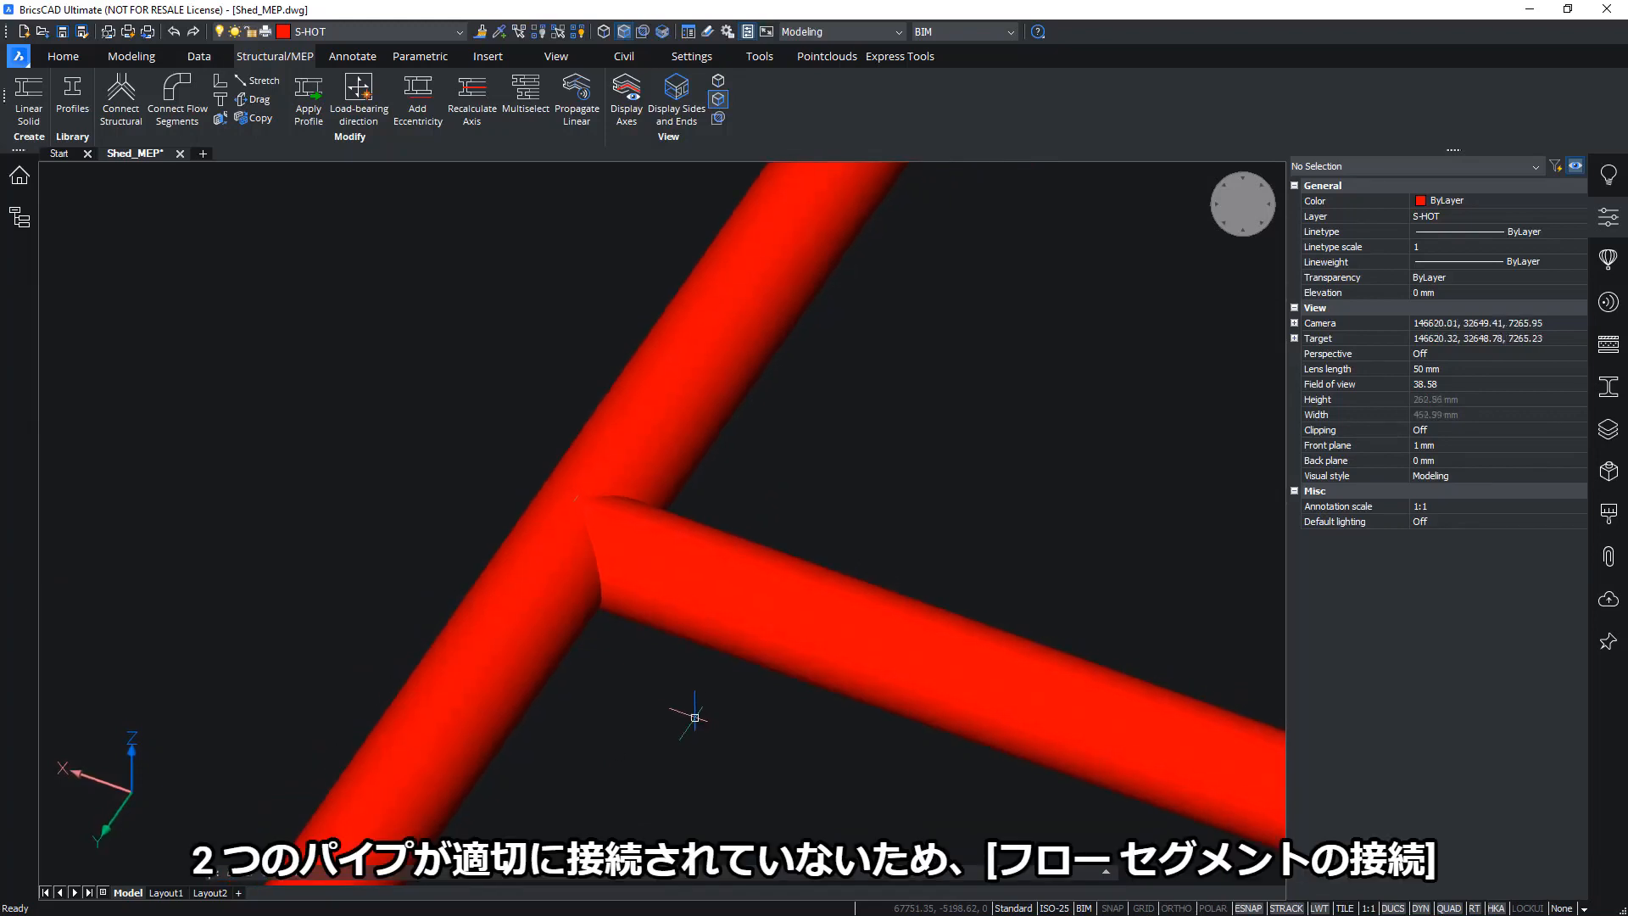
pyautogui.click(728, 622)
pyautogui.keyDown('shift'); pyautogui.moveTo(675, 746); pyautogui.dragTo(884, 522, button='middle'); pyautogui.keyUp('shift')
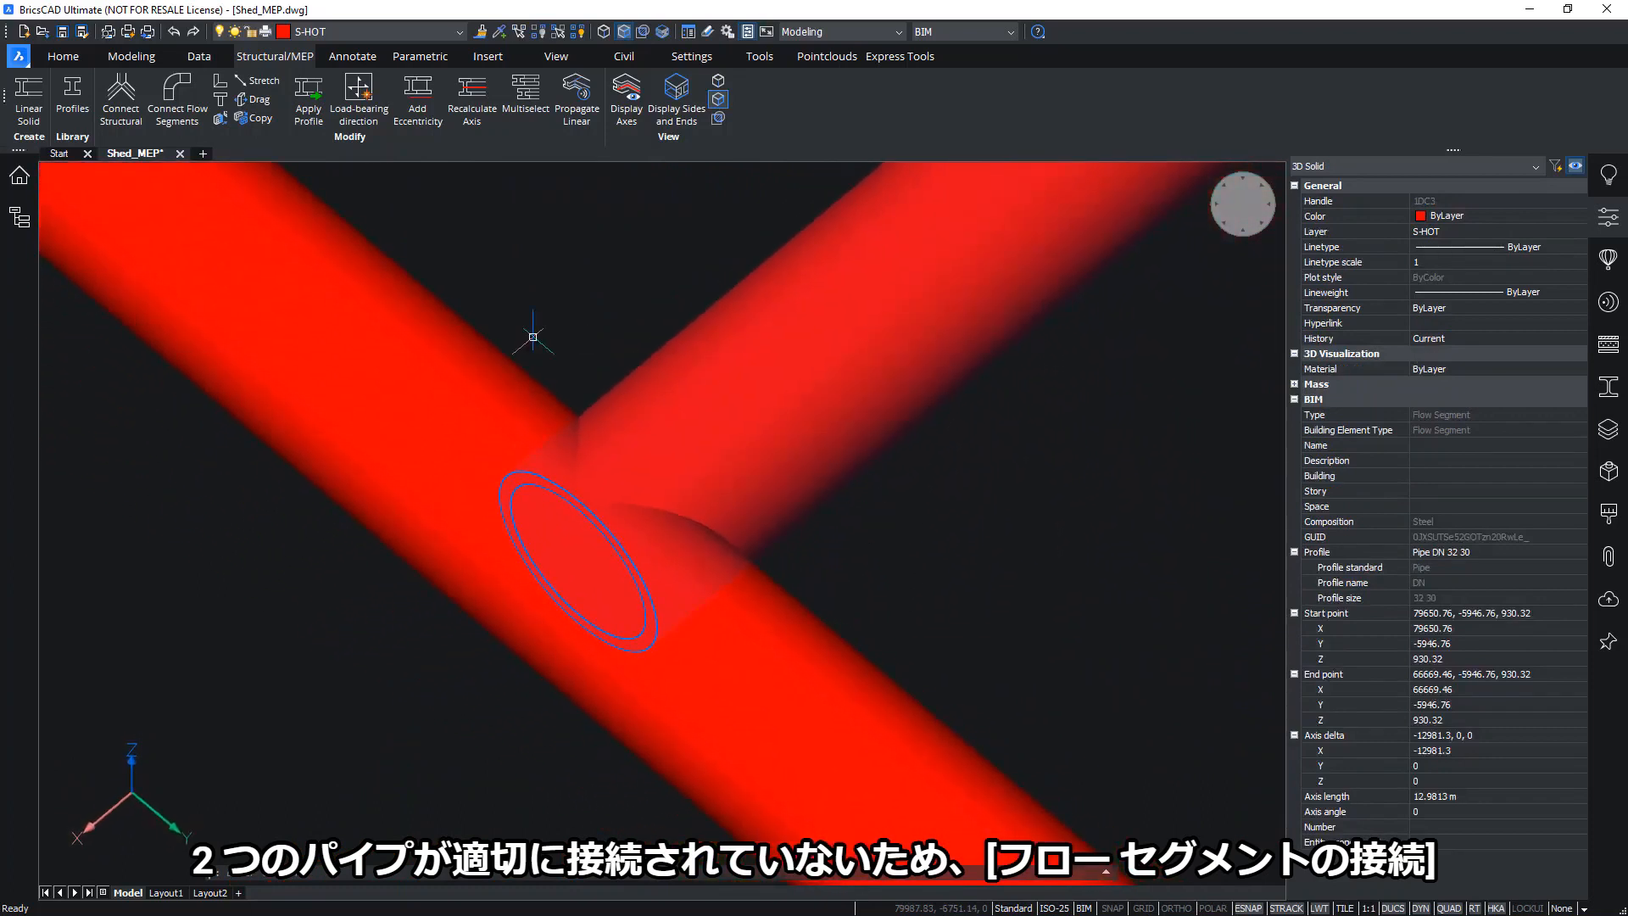
pyautogui.moveTo(962, 585)
pyautogui.keyDown('shift'); pyautogui.mouseDown(button='middle')
pyautogui.moveTo(949, 592)
pyautogui.moveTo(974, 595)
pyautogui.mouseUp(button='middle'); pyautogui.keyUp('shift')
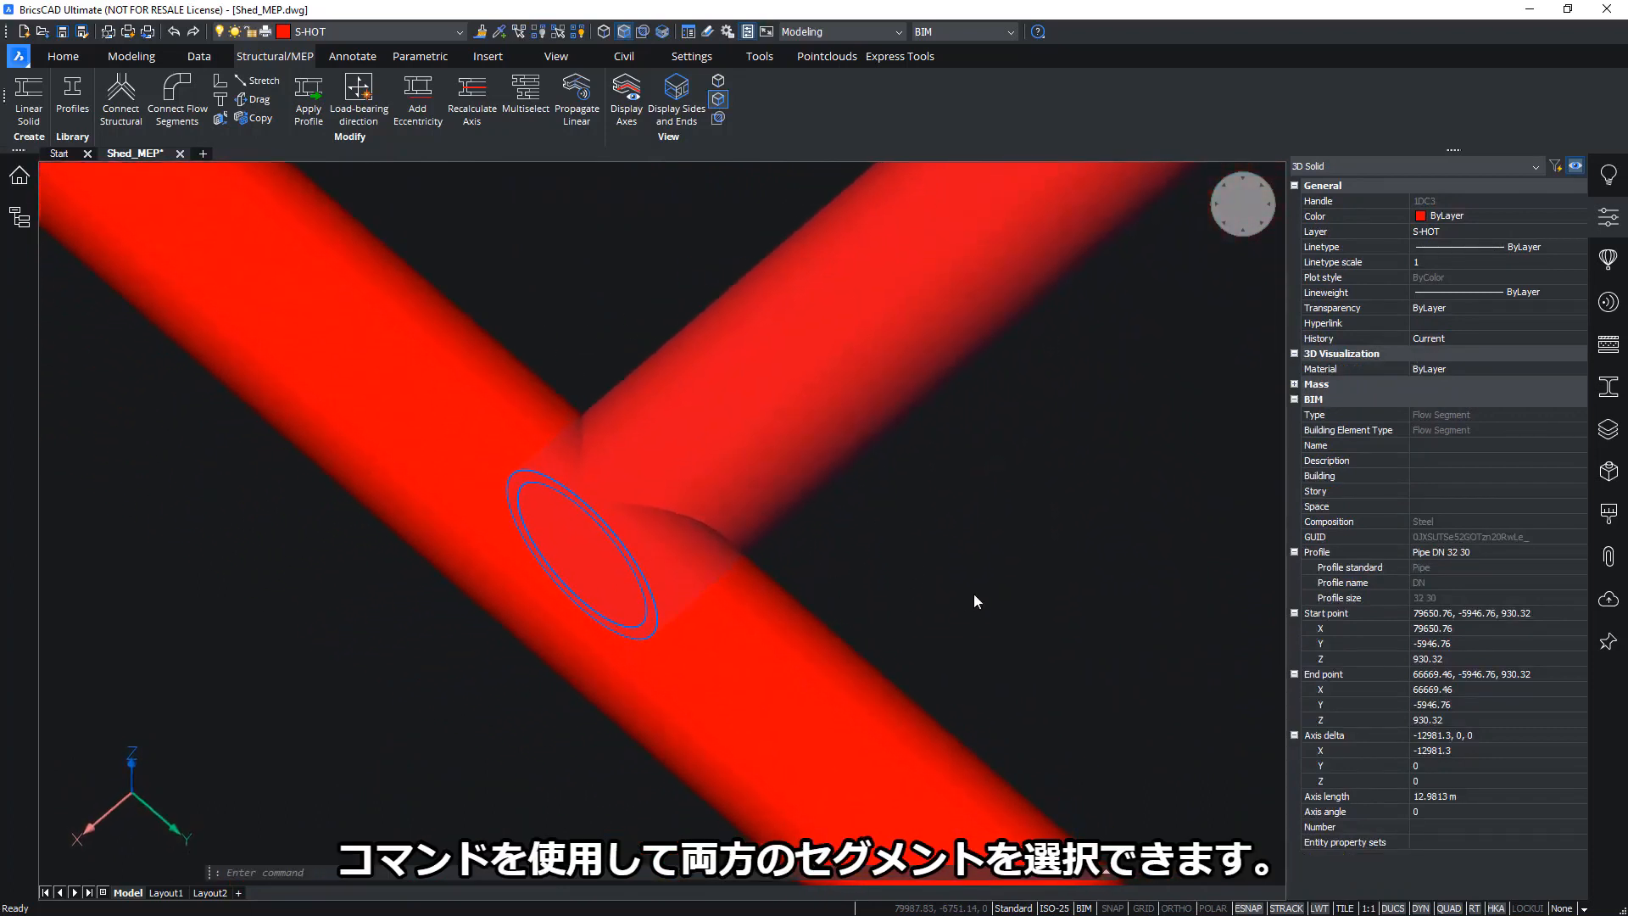
pyautogui.press('Escape')
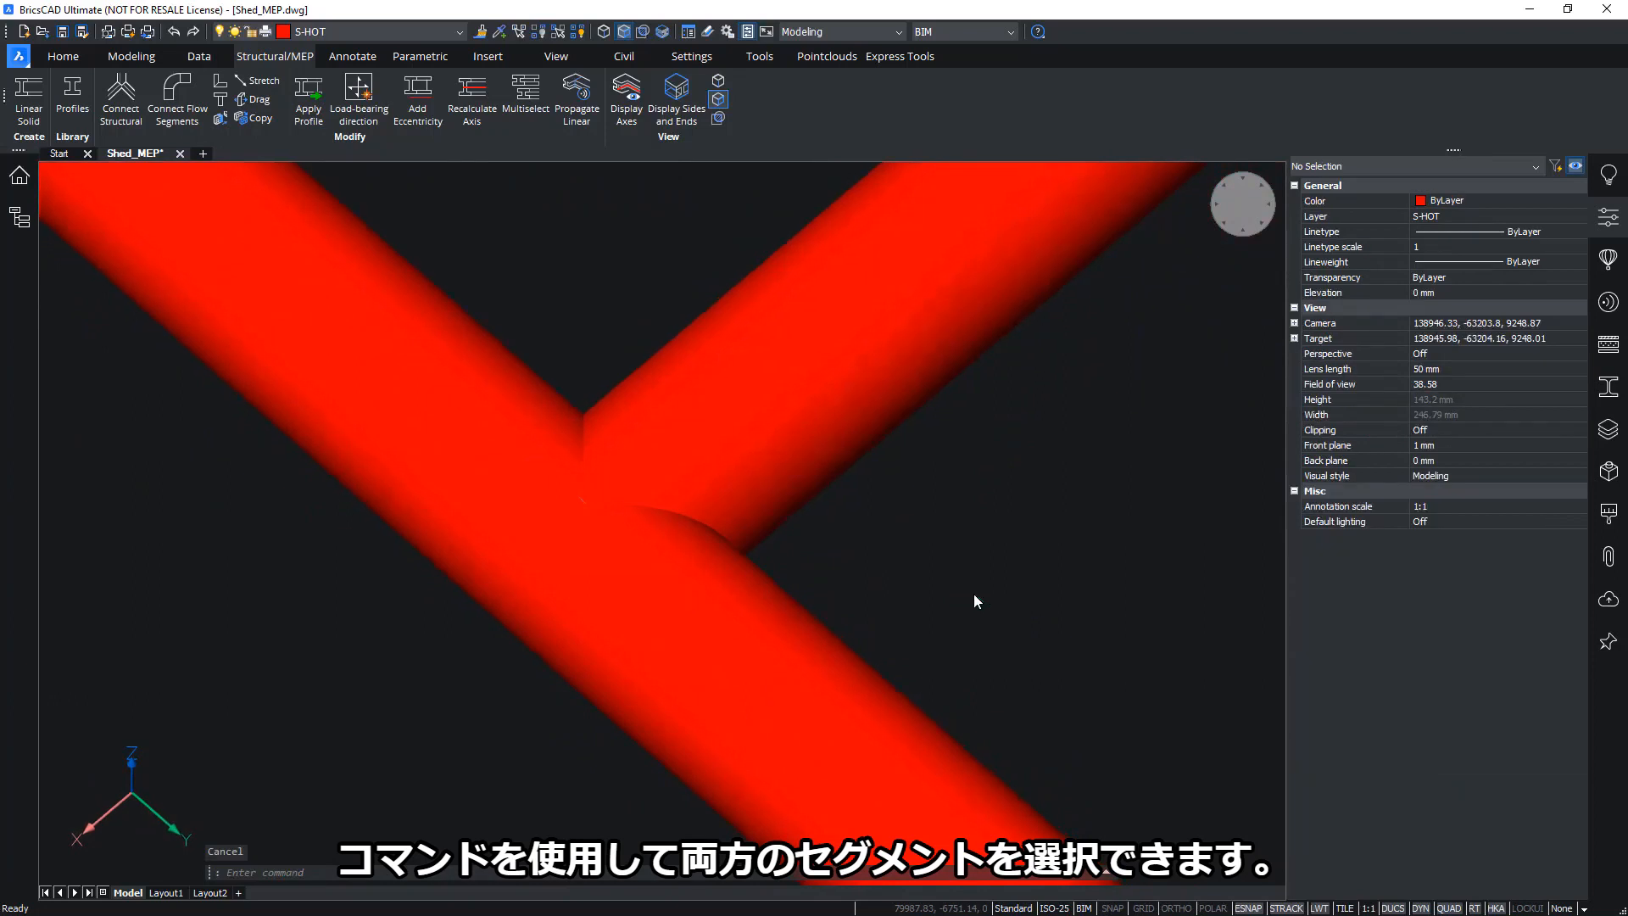
pyautogui.keyDown('shift'); pyautogui.moveTo(973, 594); pyautogui.dragTo(902, 582, button='middle'); pyautogui.keyUp('shift')
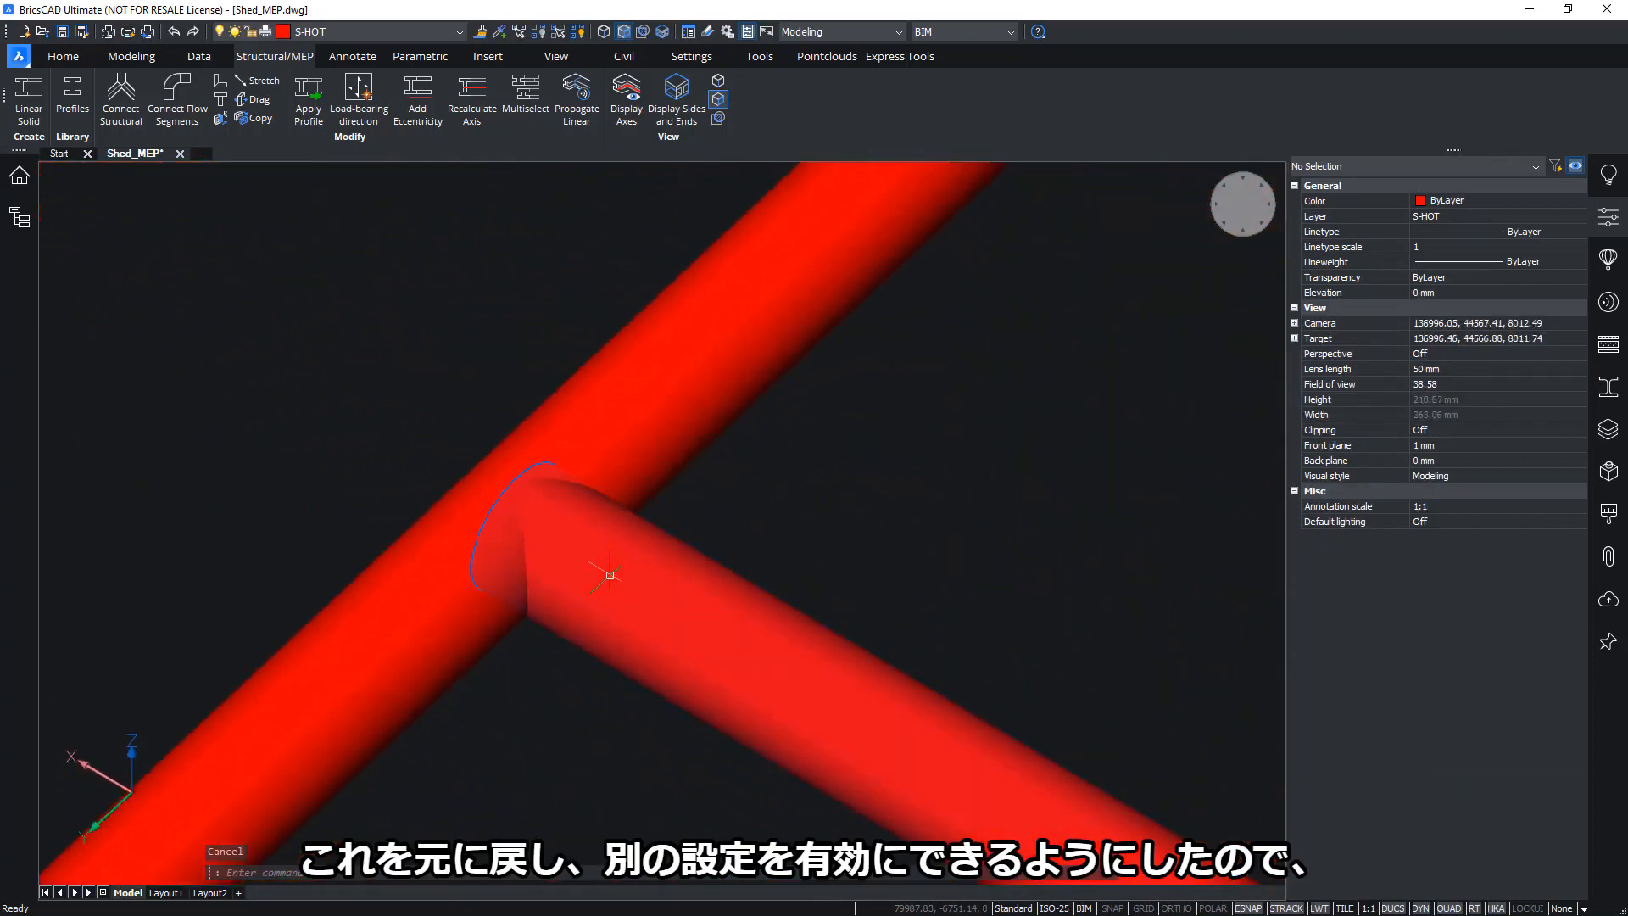
pyautogui.keyDown('shift'); pyautogui.moveTo(814, 509); pyautogui.dragTo(847, 543, button='middle'); pyautogui.keyUp('shift')
pyautogui.keyDown('shift'); pyautogui.moveTo(666, 445); pyautogui.dragTo(640, 434, button='middle'); pyautogui.keyUp('shift')
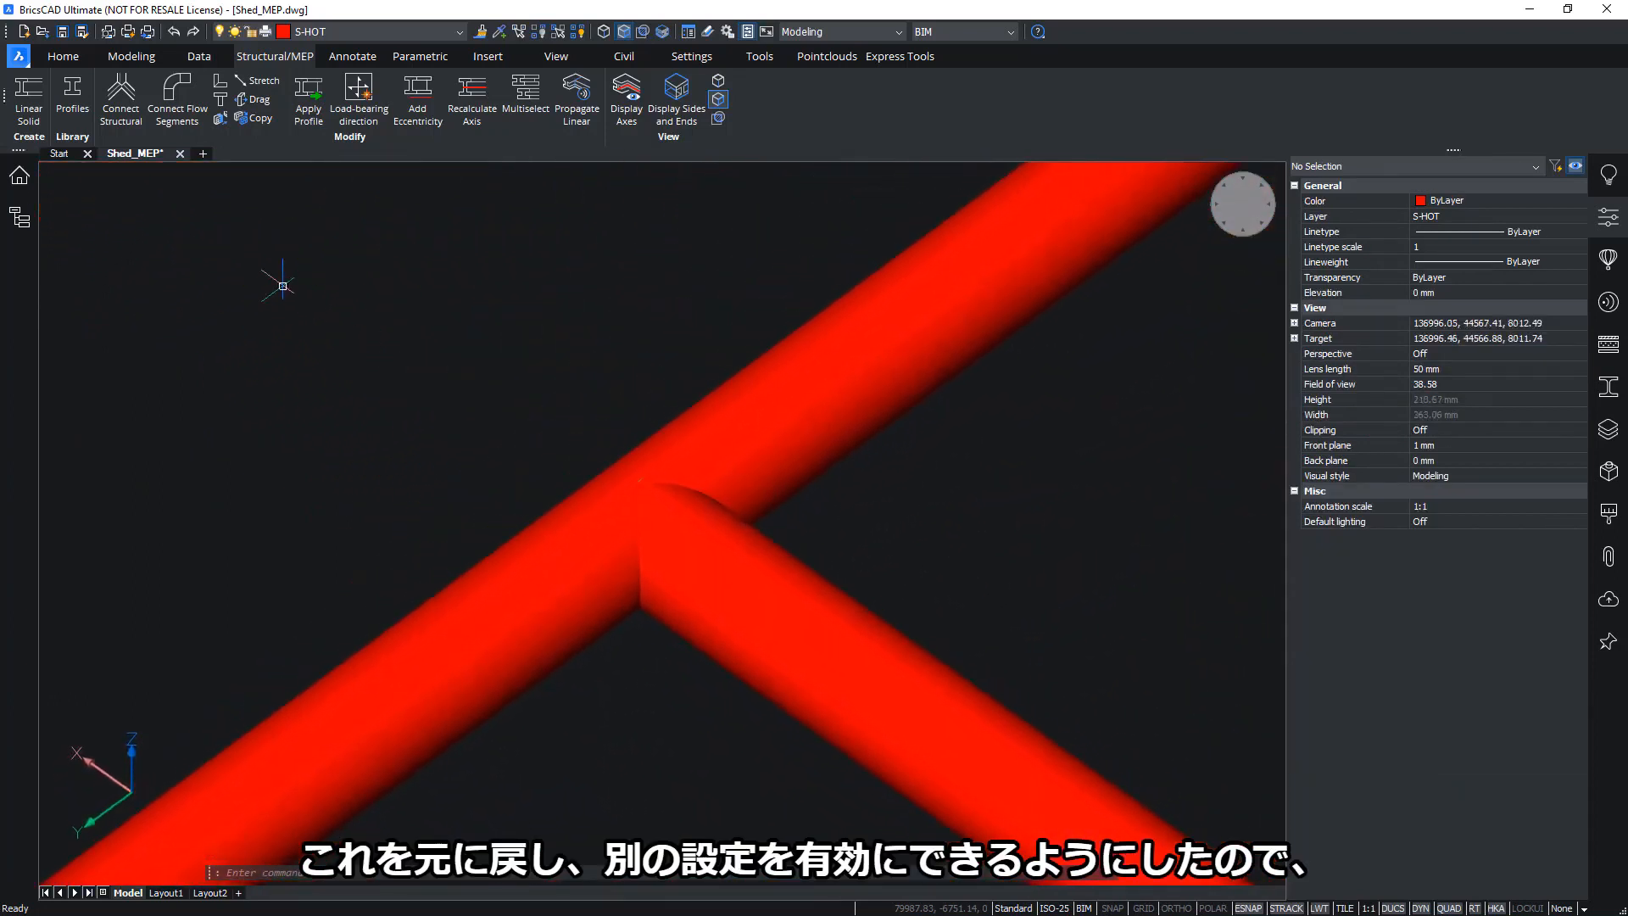
pyautogui.click(176, 113)
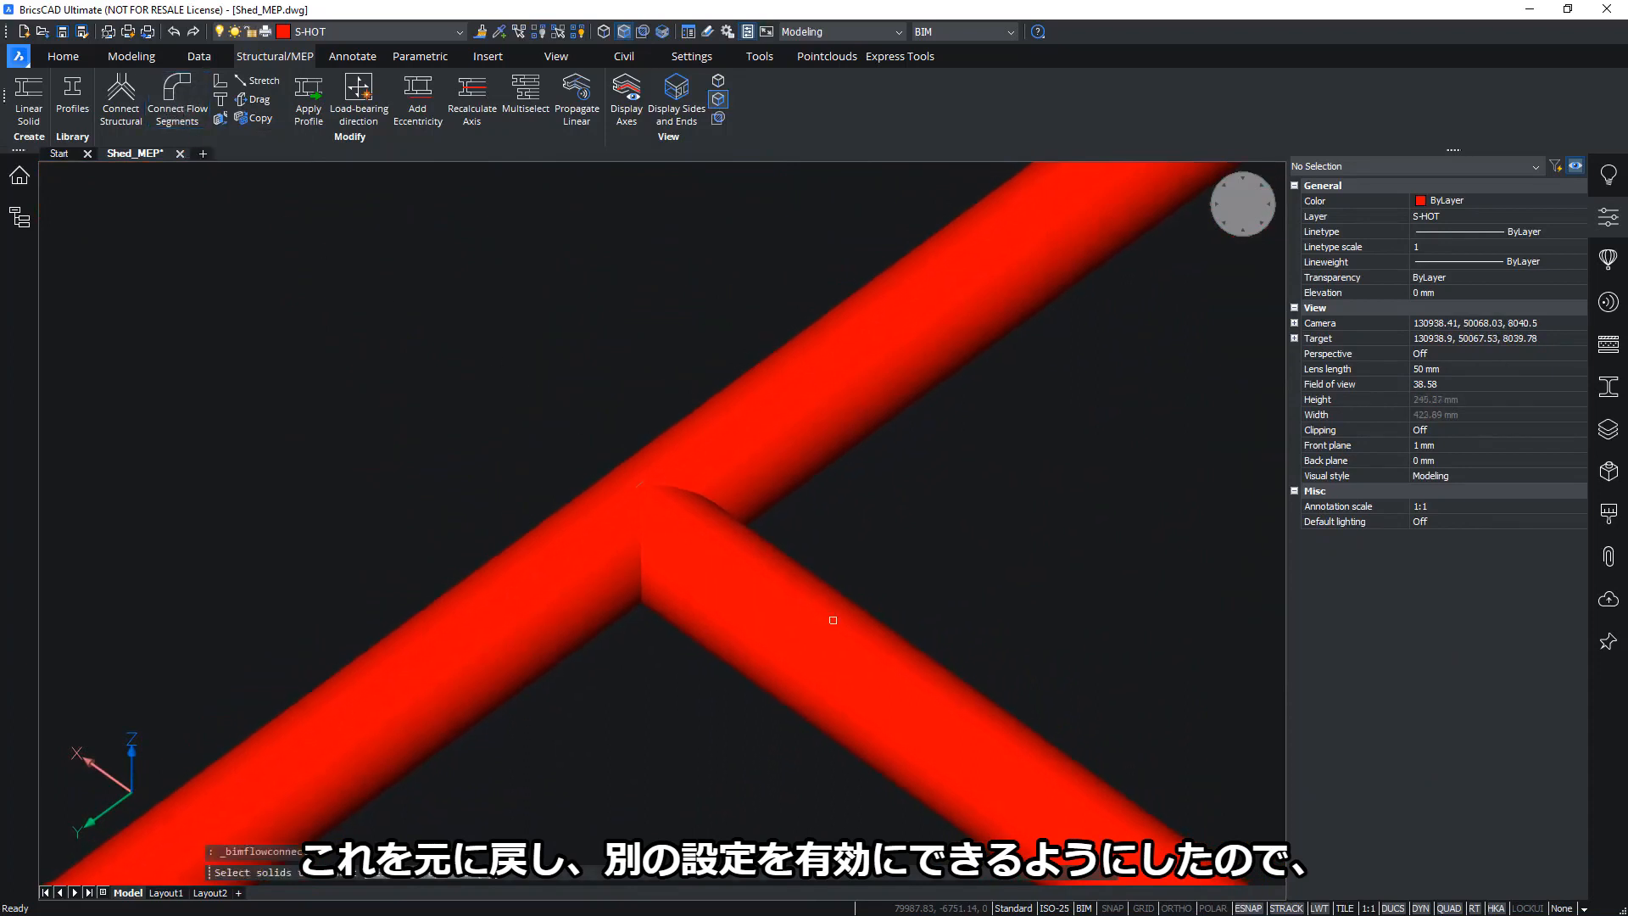
pyautogui.click(739, 669)
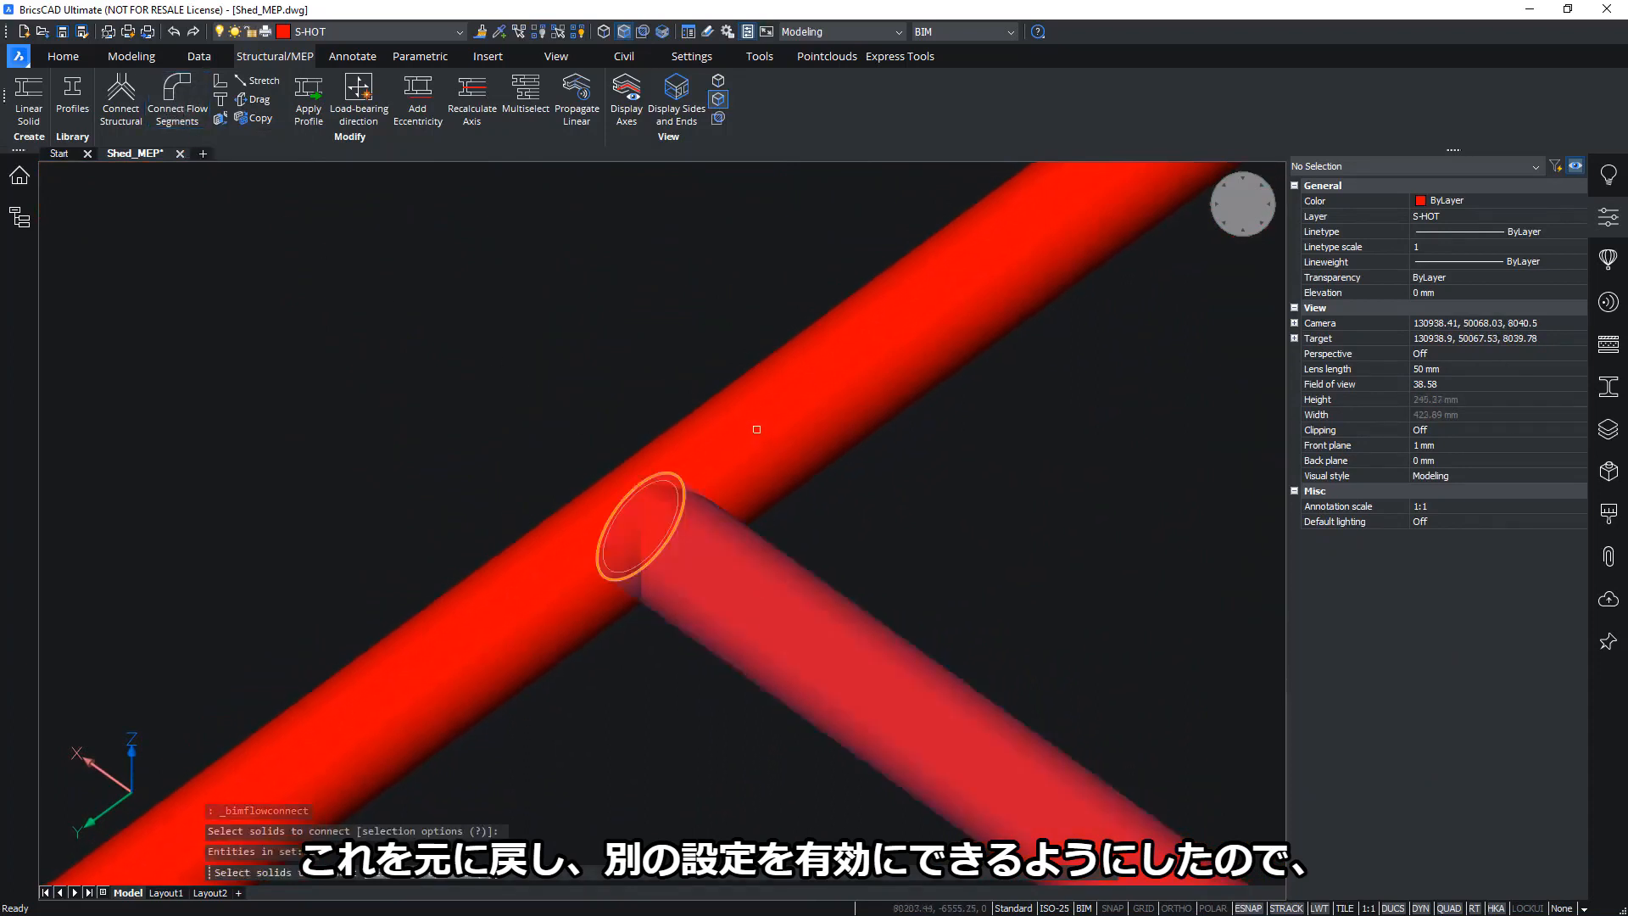
pyautogui.press('Escape')
pyautogui.click(187, 99)
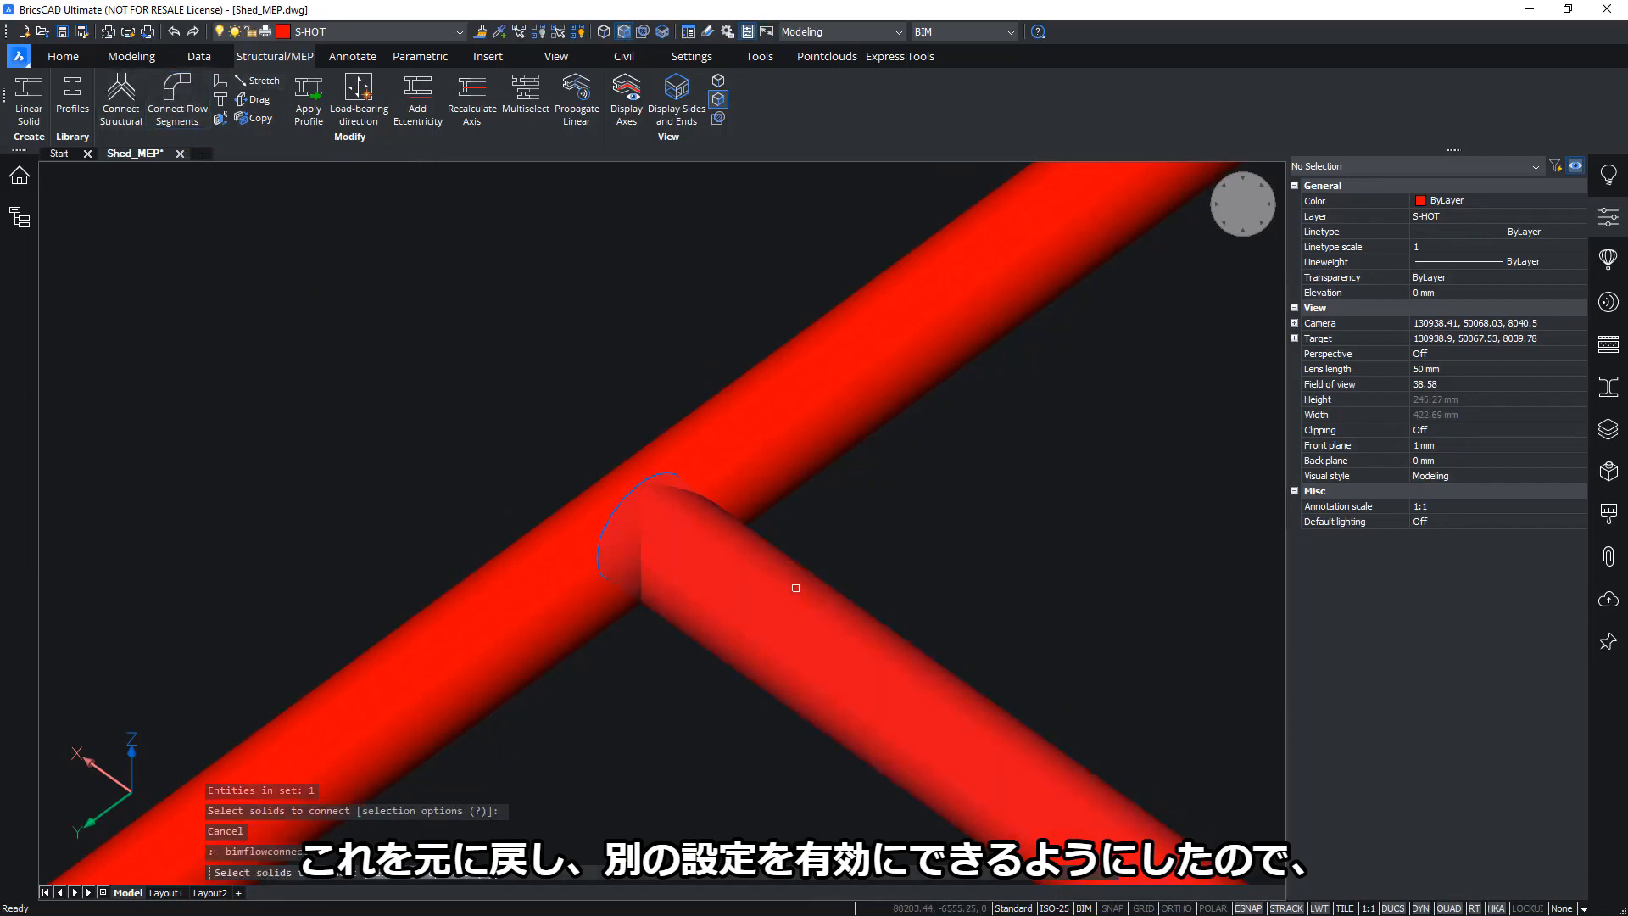
pyautogui.click(795, 588)
pyautogui.click(752, 407)
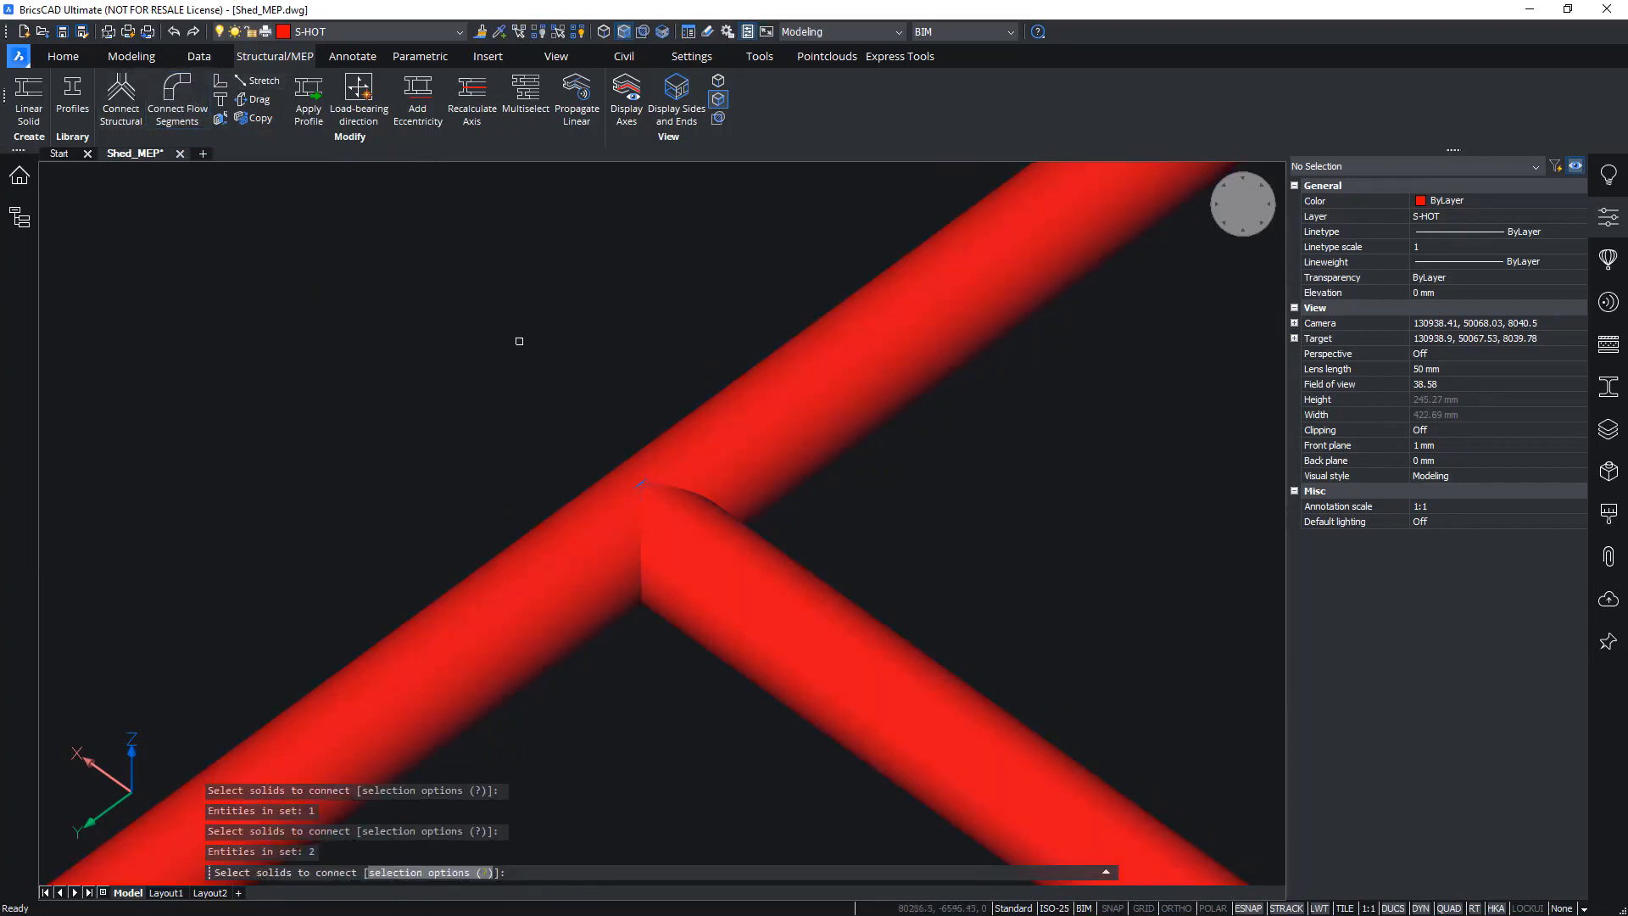
pyautogui.press('Return')
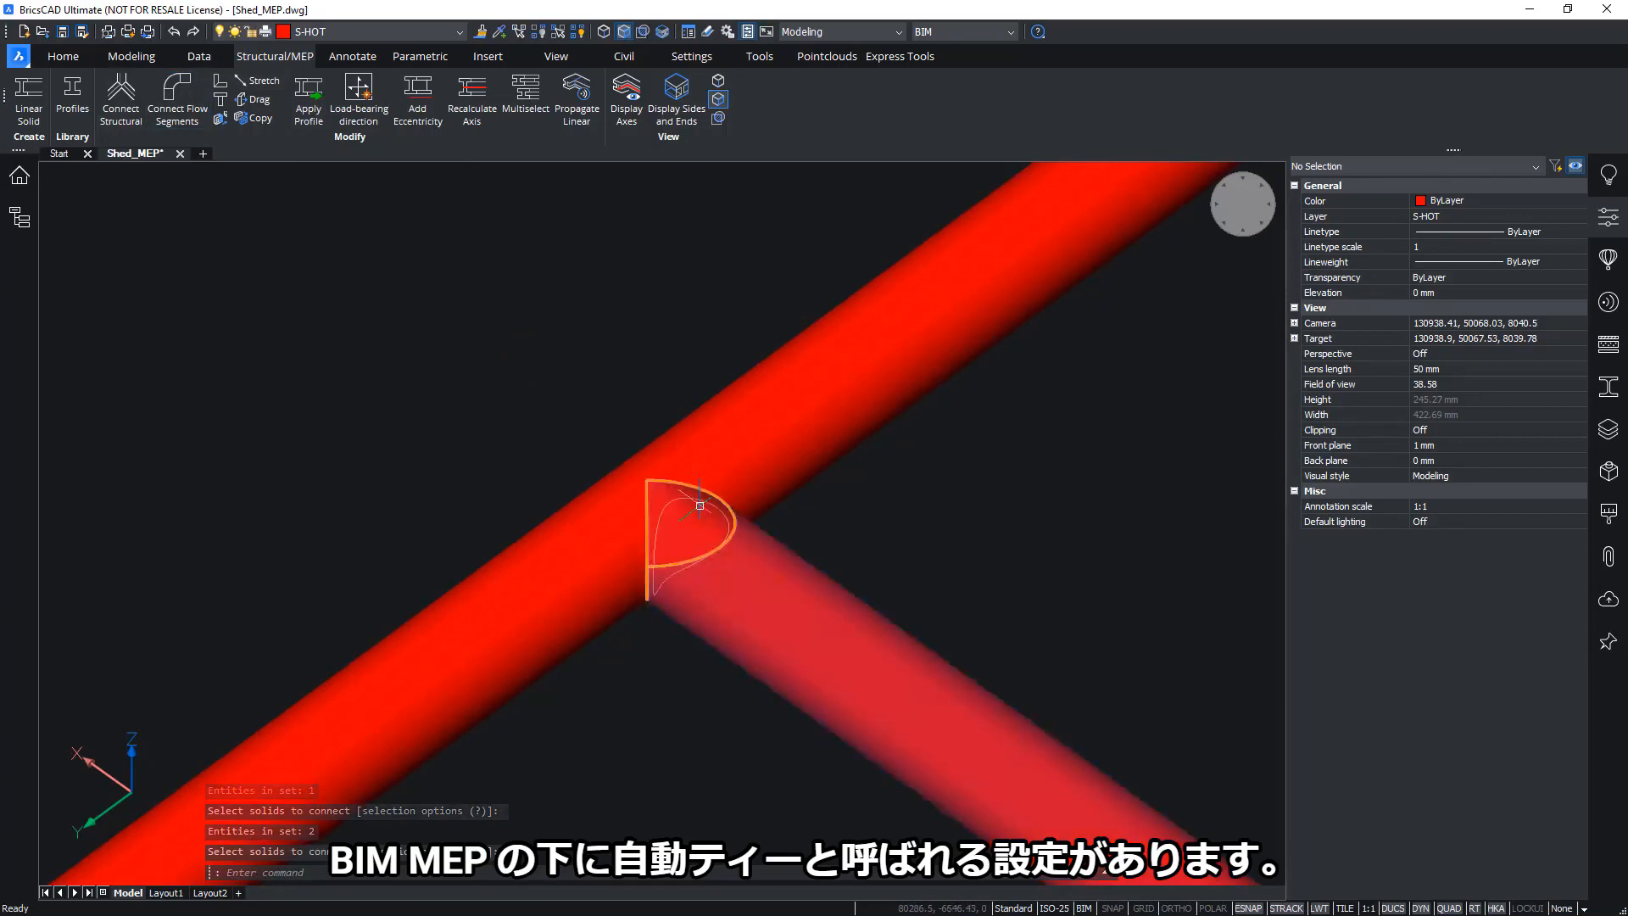
pyautogui.scroll(3, 839, 593)
pyautogui.click(875, 601)
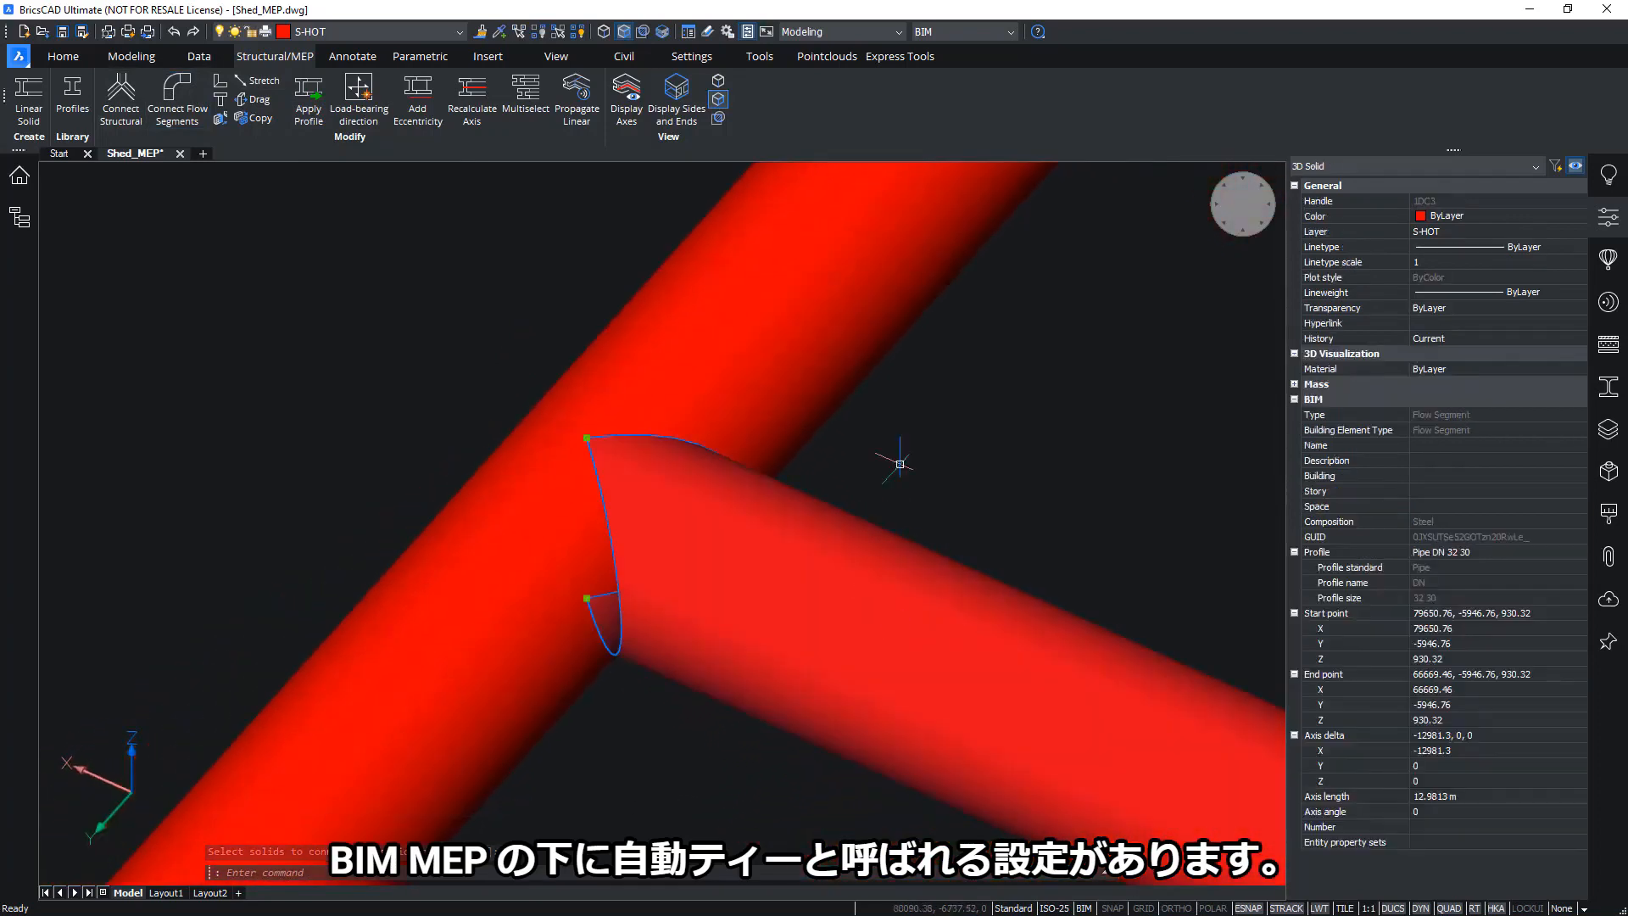
pyautogui.keyDown('shift'); pyautogui.moveTo(890, 455); pyautogui.dragTo(987, 452, button='middle'); pyautogui.keyUp('shift')
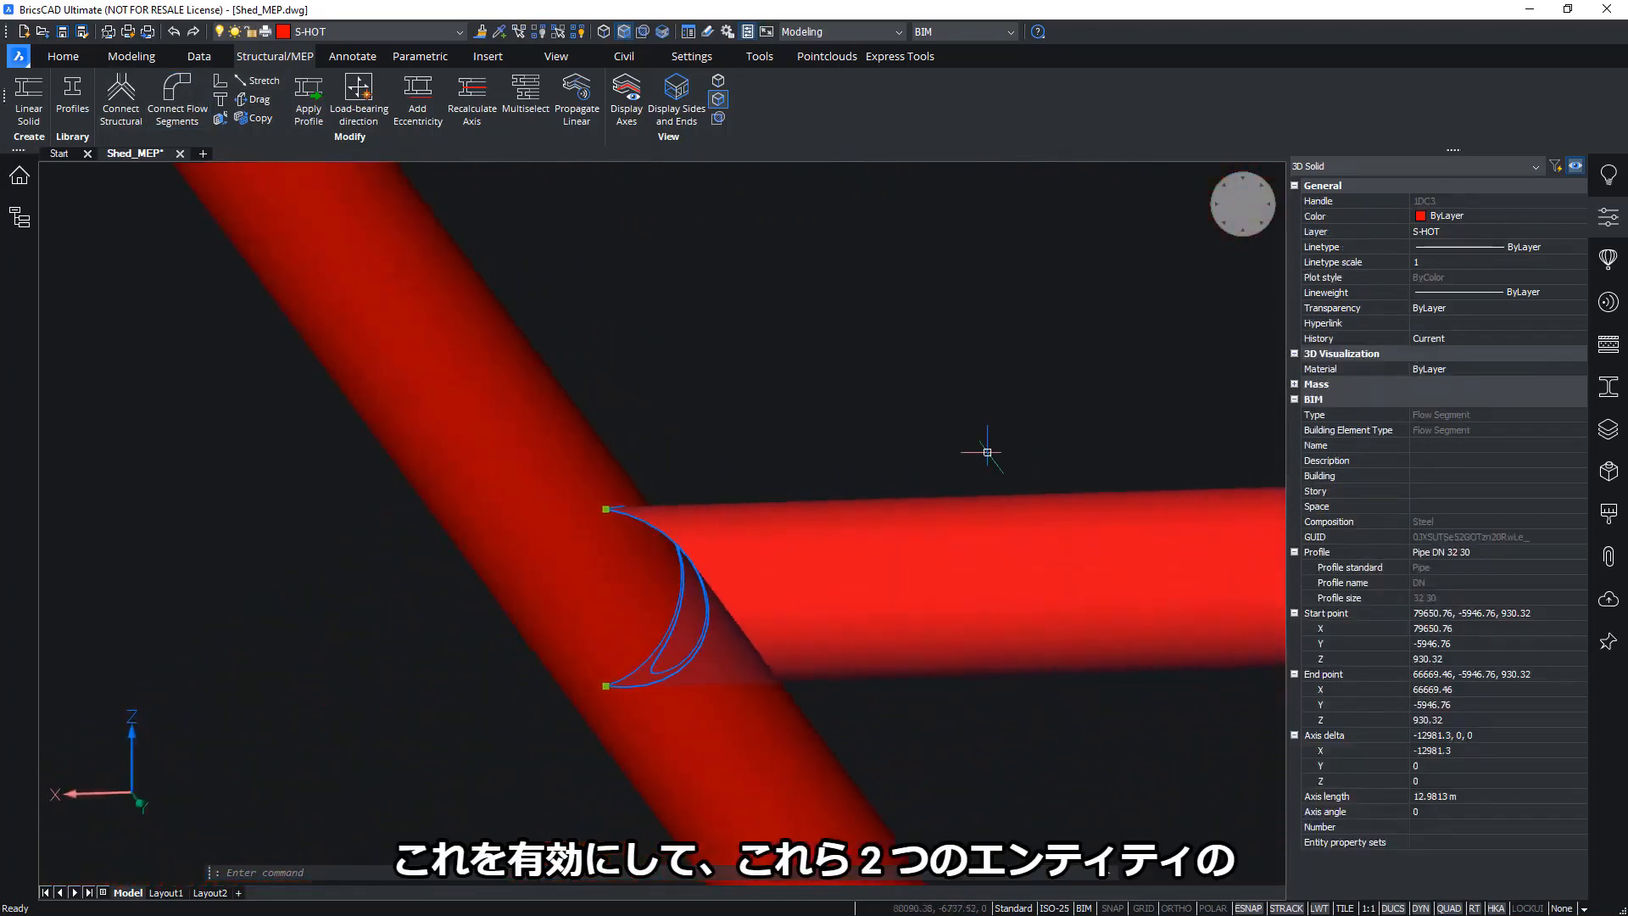
pyautogui.keyDown('shift'); pyautogui.moveTo(953, 689); pyautogui.dragTo(607, 512, button='middle'); pyautogui.keyUp('shift')
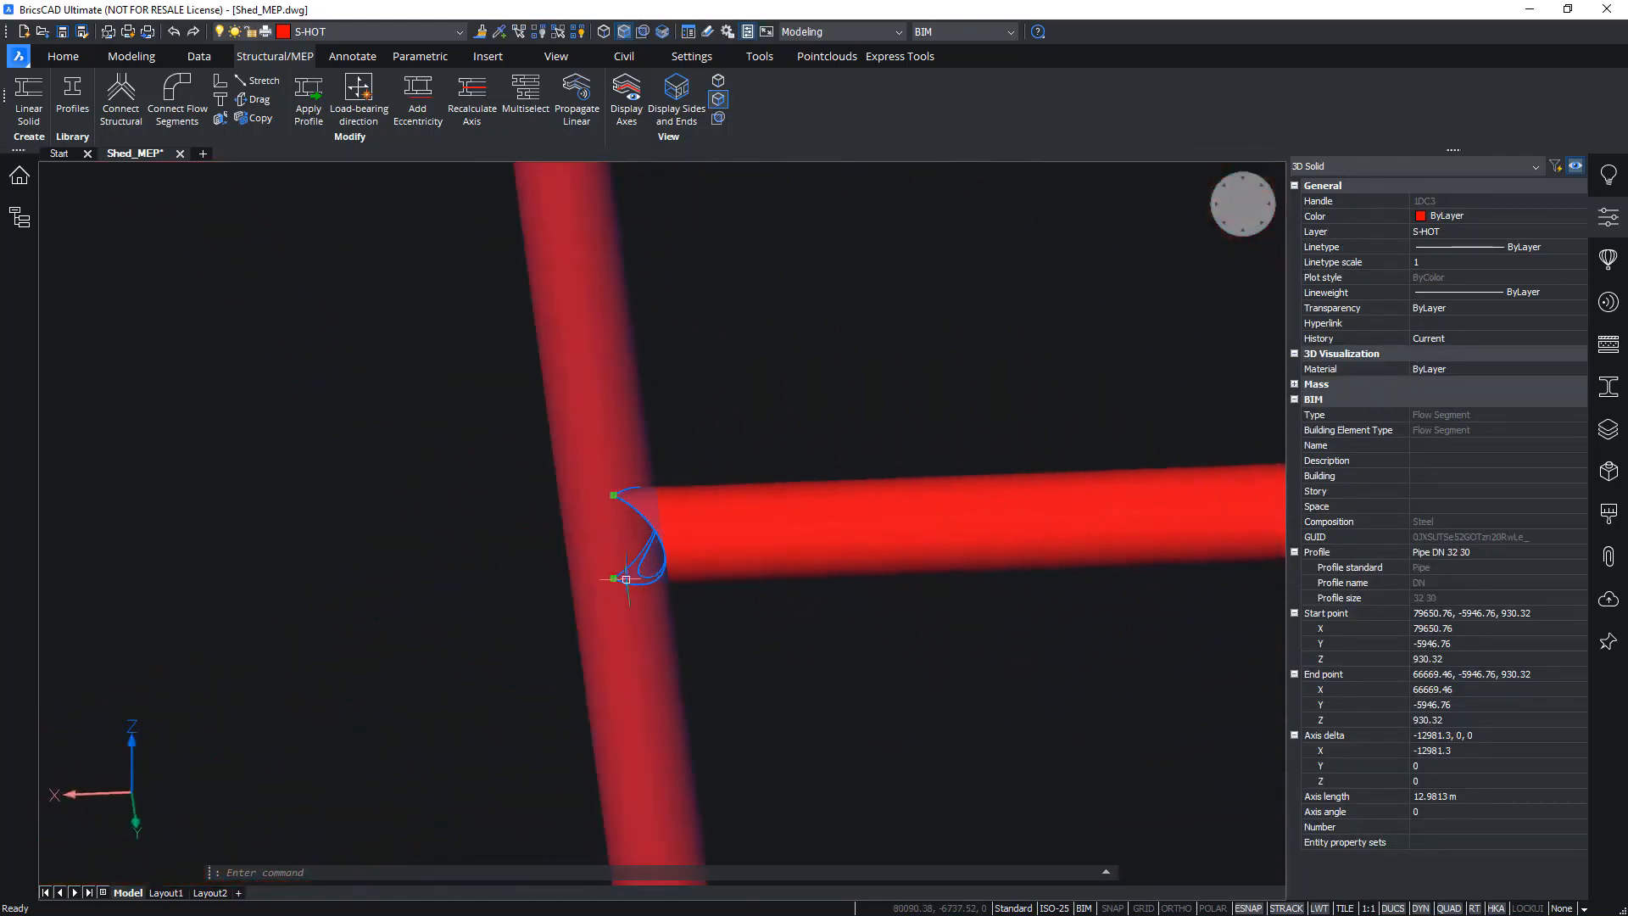
pyautogui.keyDown('shift'); pyautogui.moveTo(625, 579); pyautogui.dragTo(830, 333, button='middle'); pyautogui.keyUp('shift')
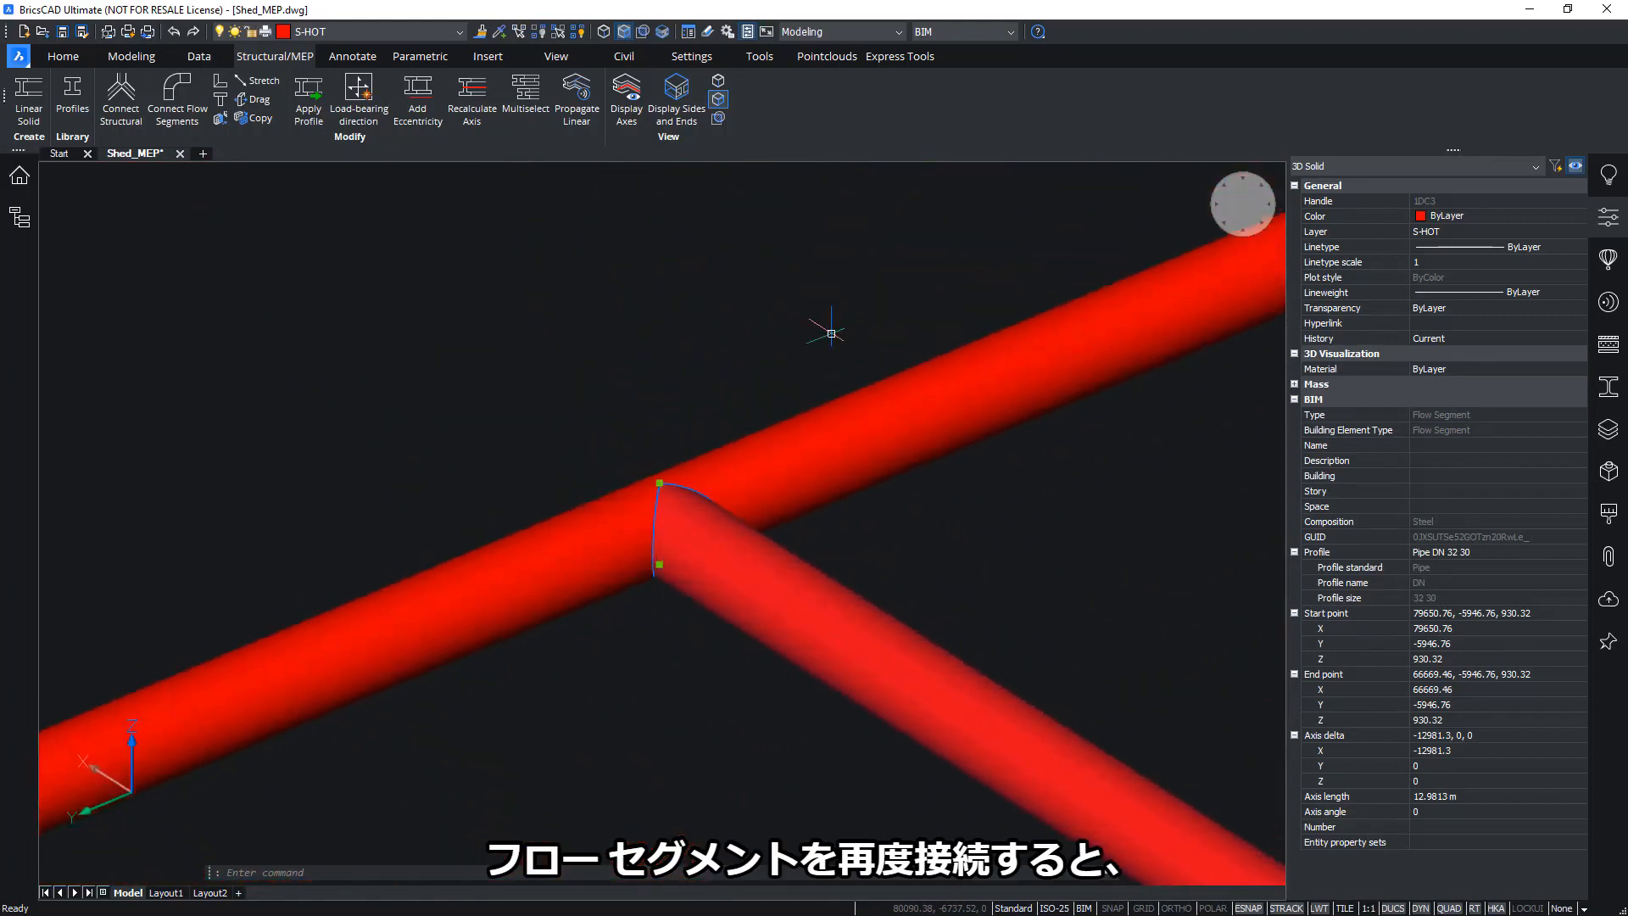
pyautogui.press('Escape')
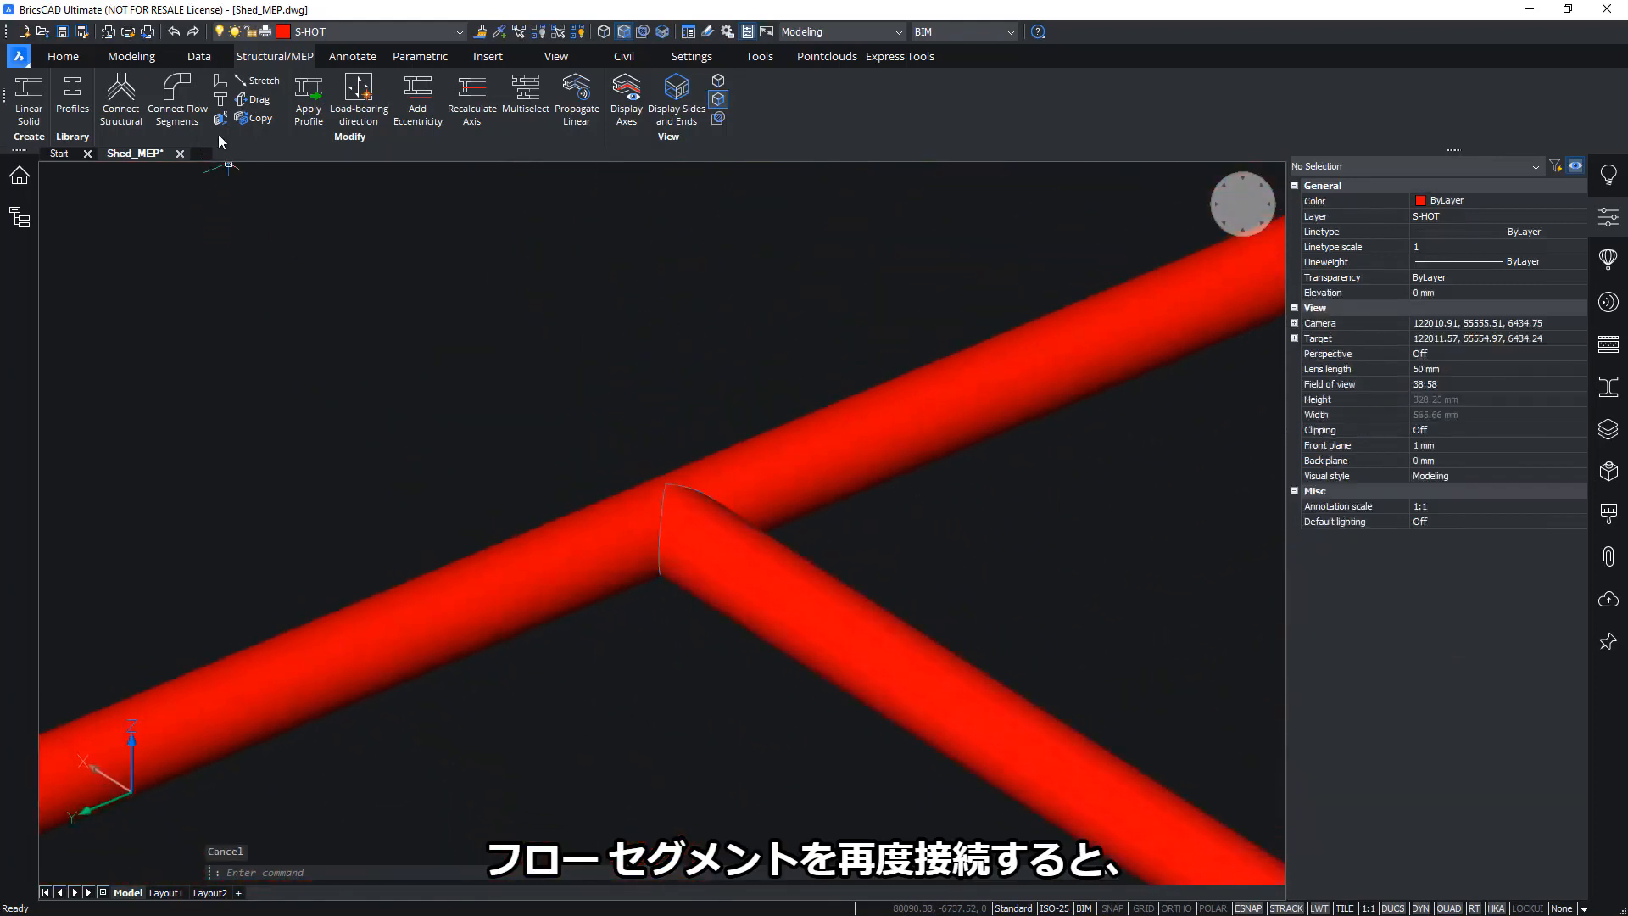
pyautogui.click(174, 33)
pyautogui.click(174, 33)
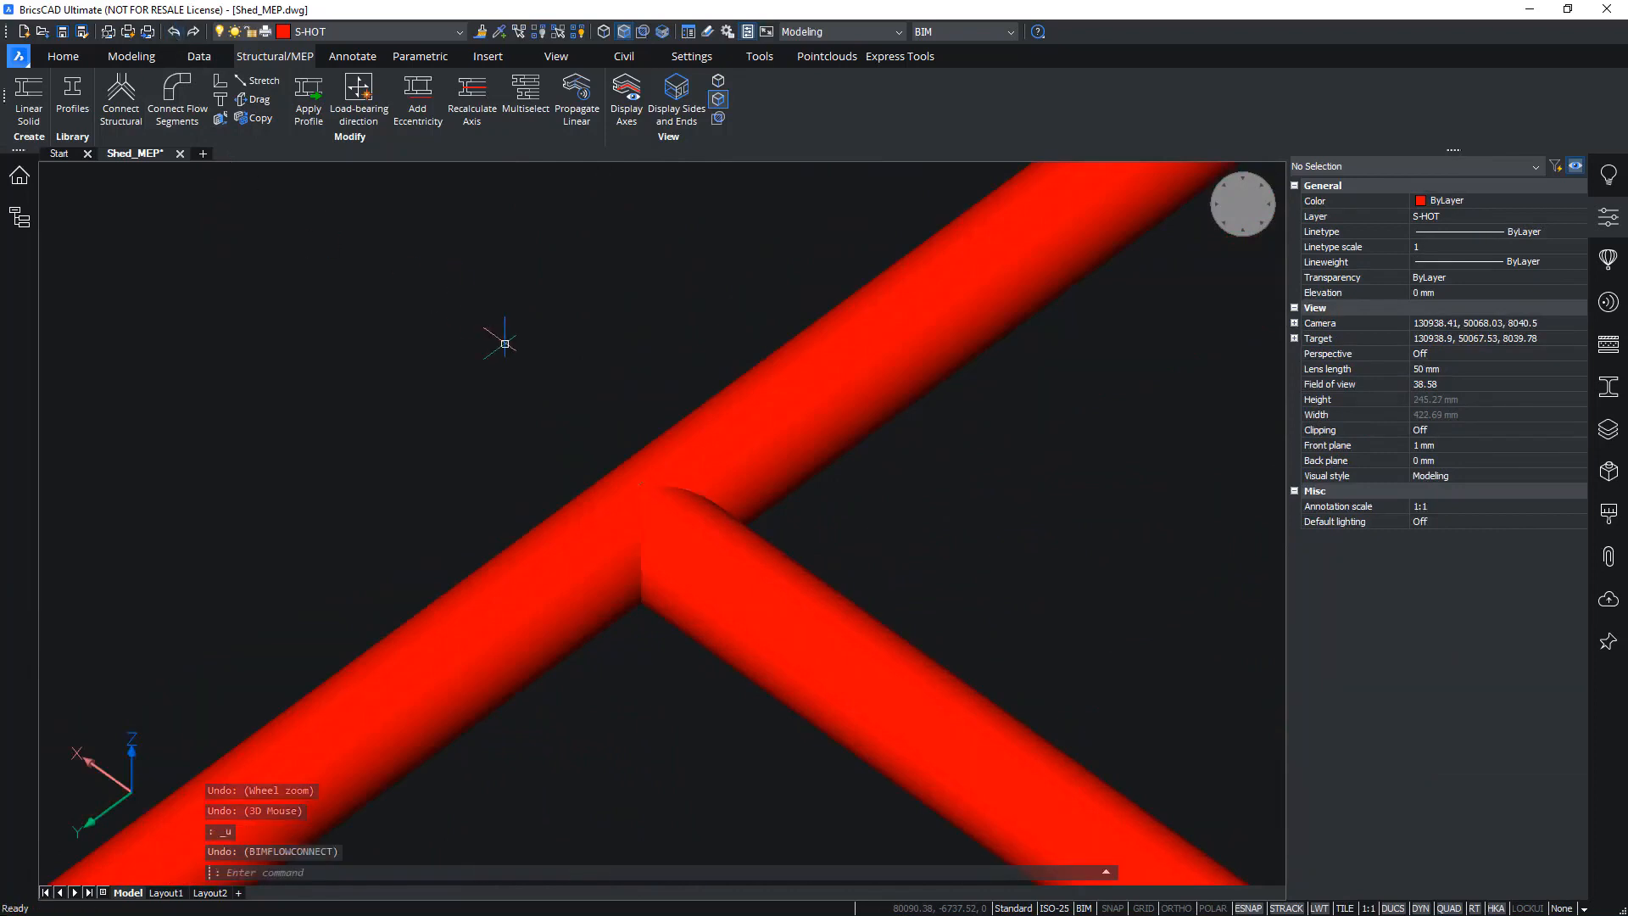
# Check Automatic tees again in the MEP settings
pyautogui.press('Return')
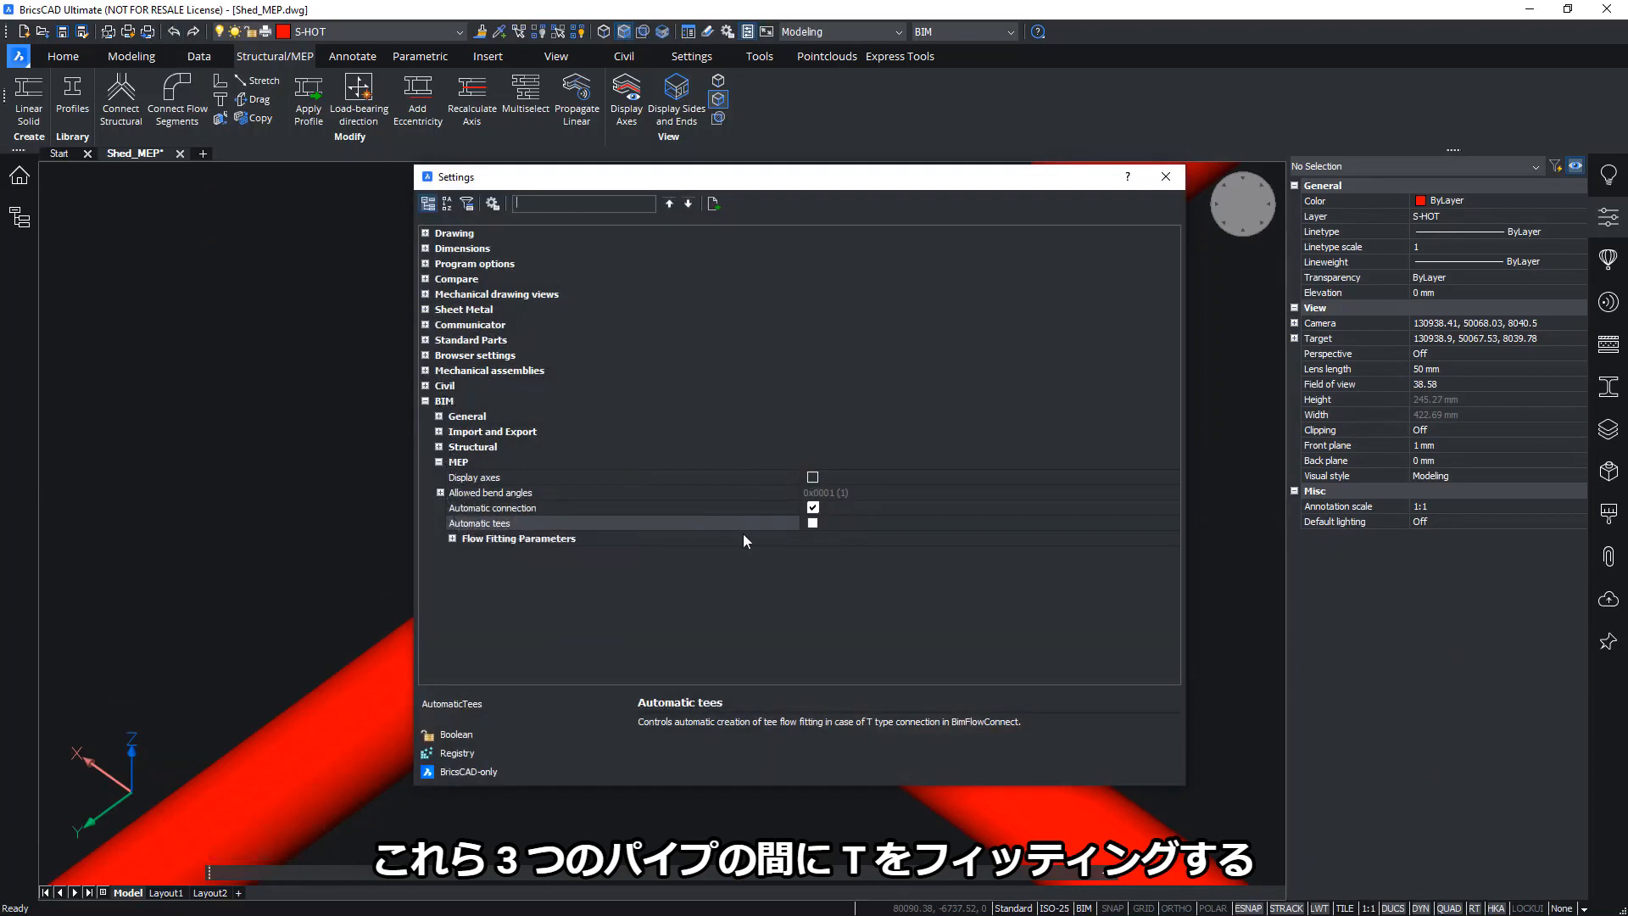
pyautogui.click(812, 523)
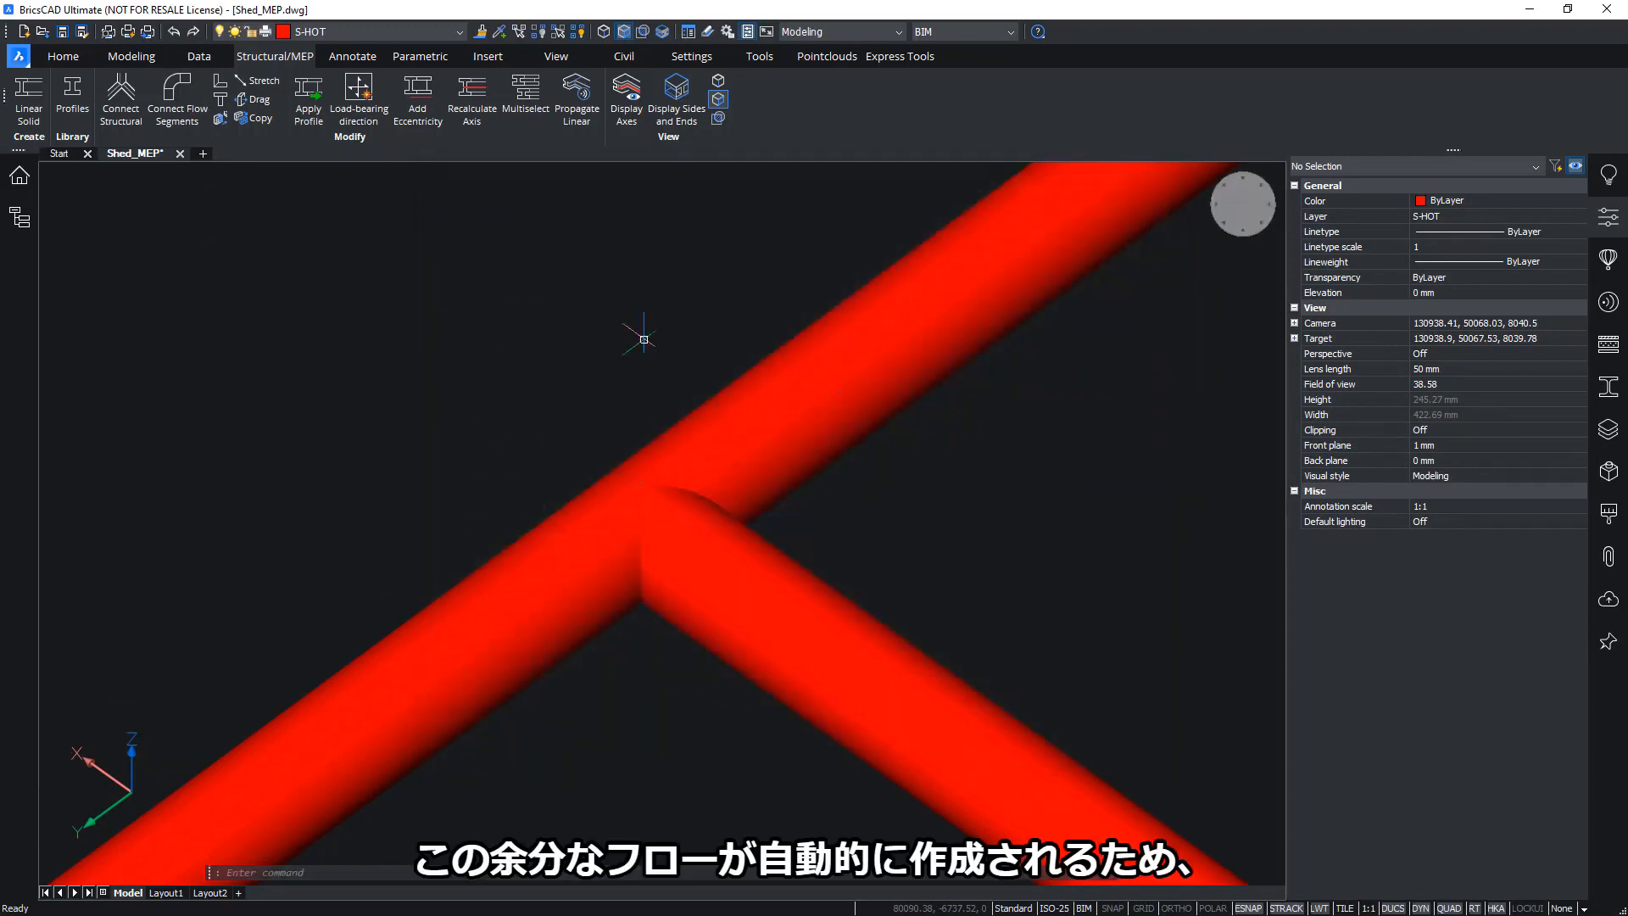
# Connect the branch pipe to the main pipe with Connect Flow Segments, creating a tee
pyautogui.click(180, 97)
pyautogui.click(748, 582)
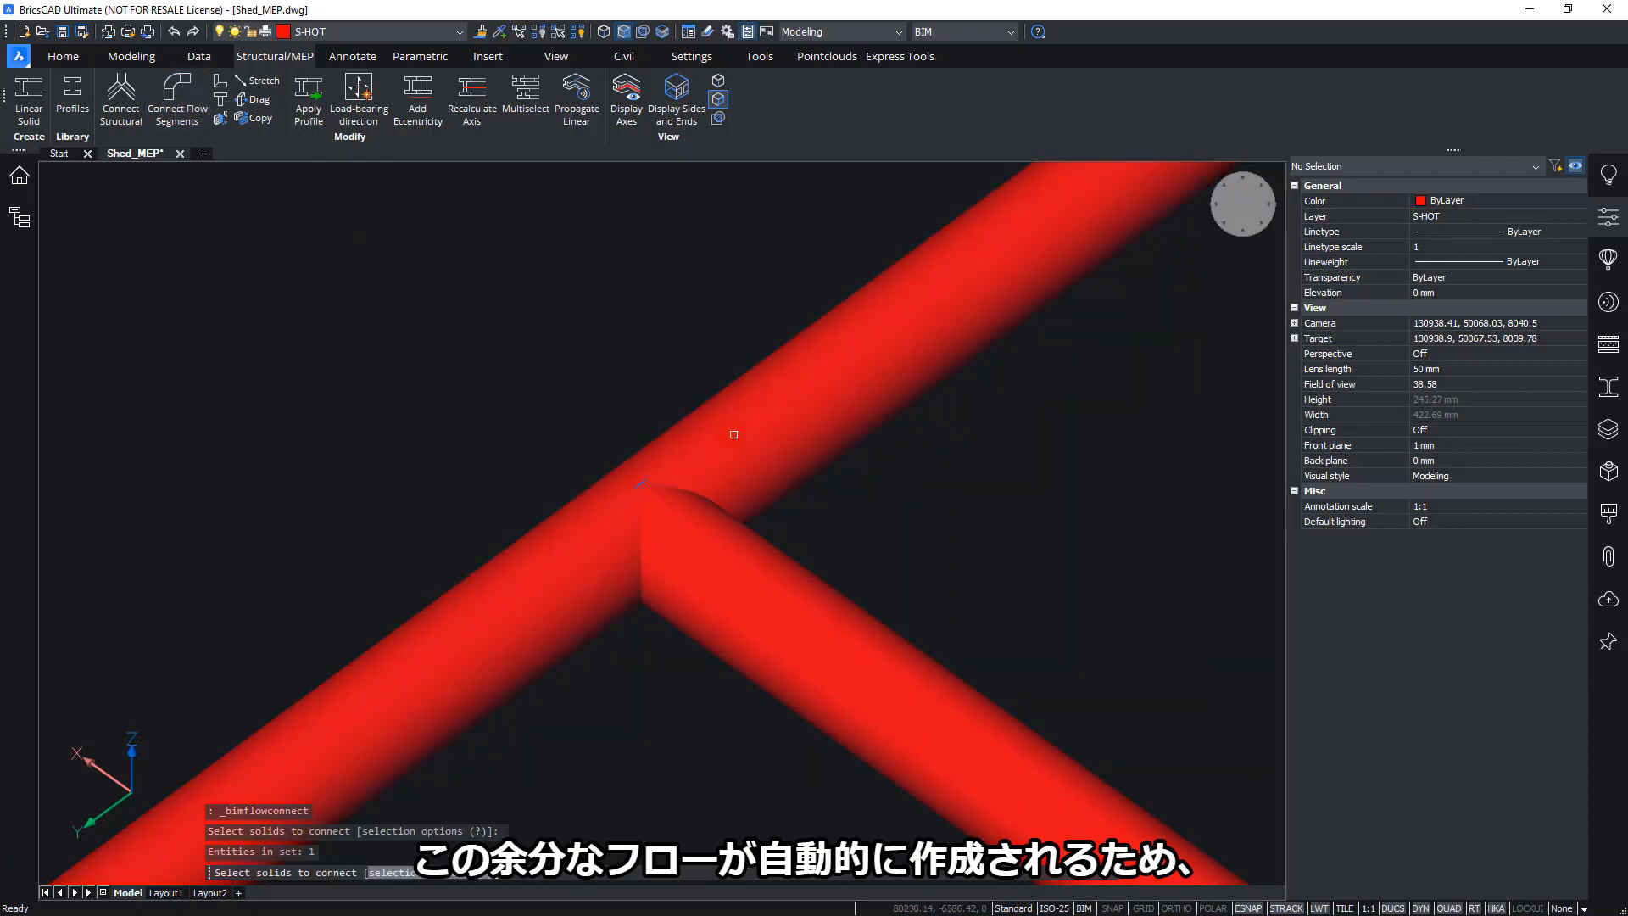
pyautogui.click(726, 436)
pyautogui.press('Return')
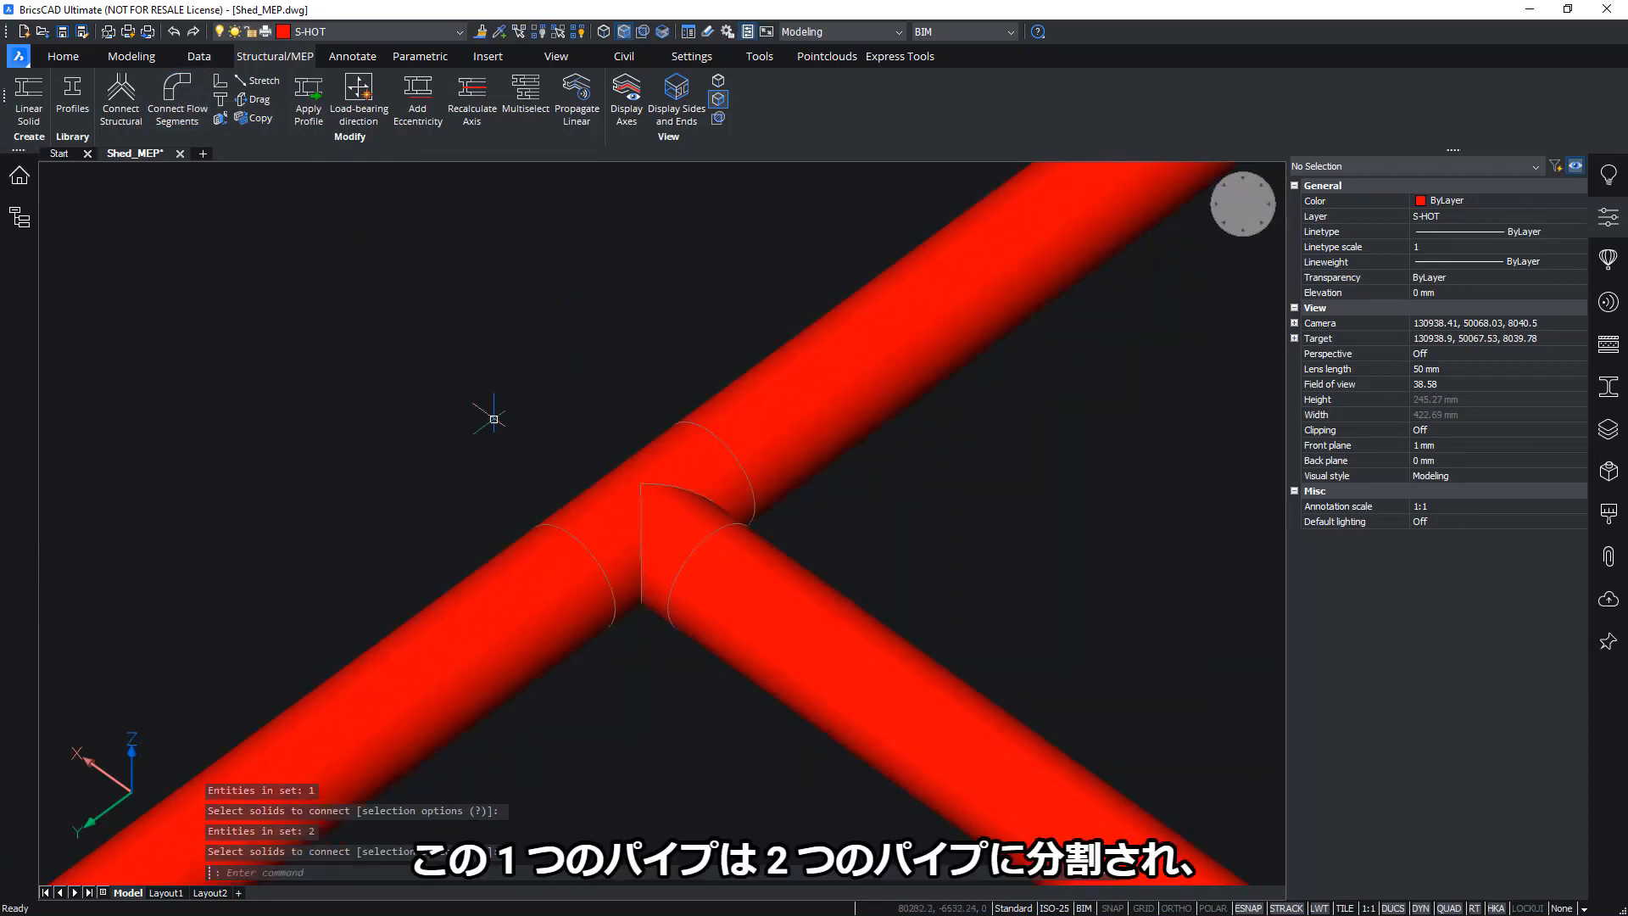
# Inspect the new tee and the main pipe segments it split on either side
pyautogui.click(632, 498)
pyautogui.scroll(3, 660, 461)
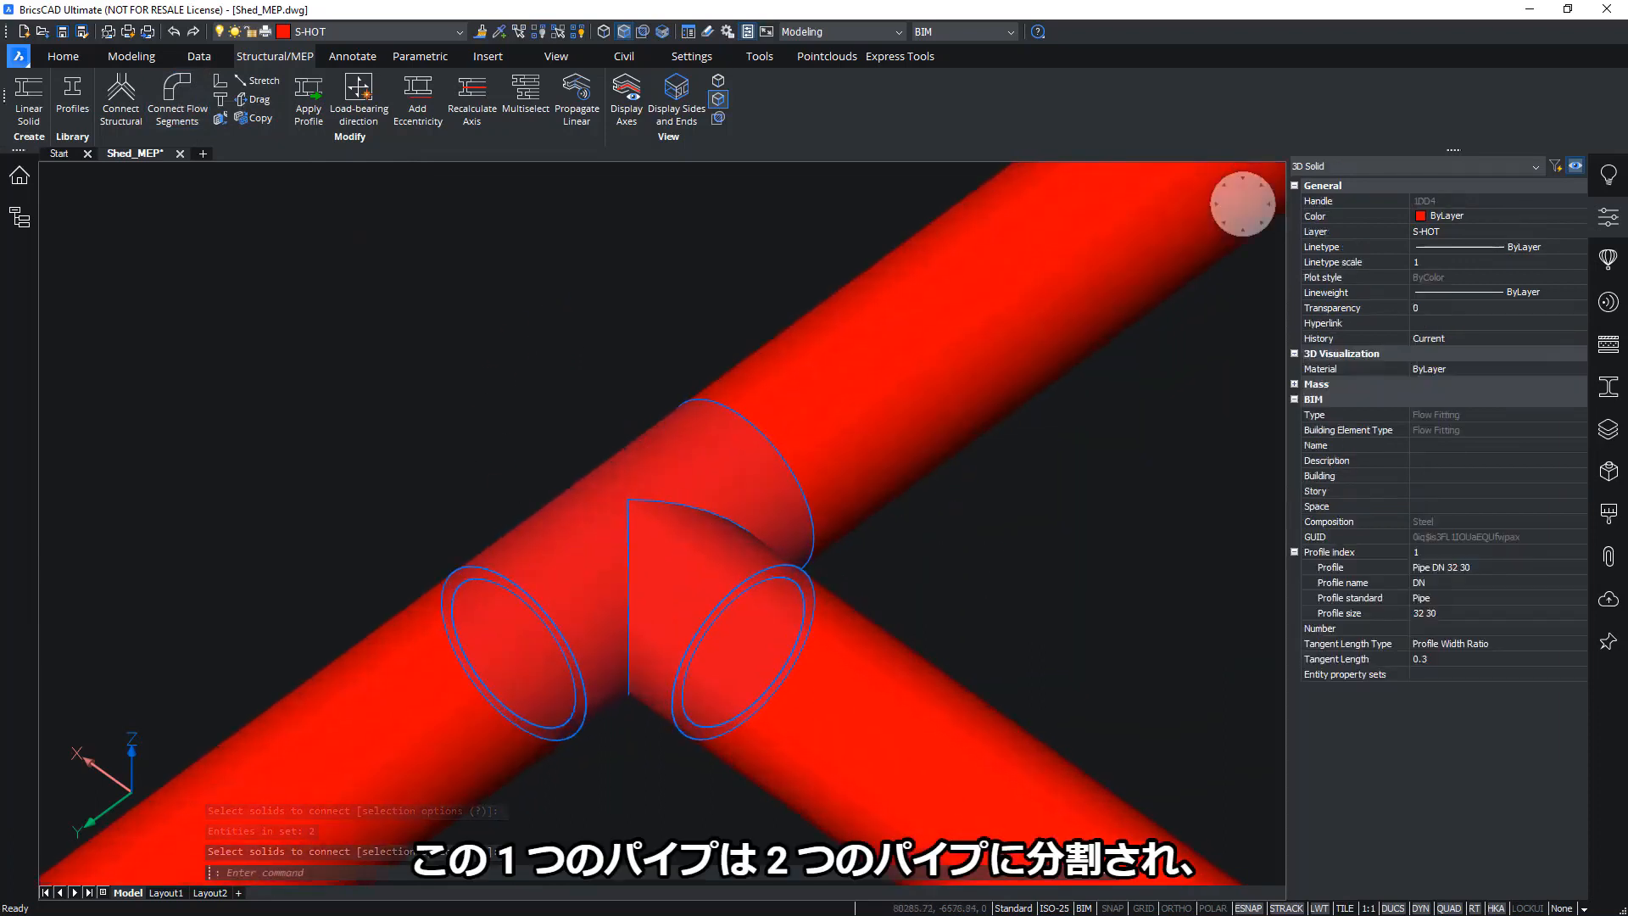
pyautogui.keyDown('shift'); pyautogui.moveTo(1027, 551); pyautogui.dragTo(921, 428, button='middle'); pyautogui.keyUp('shift')
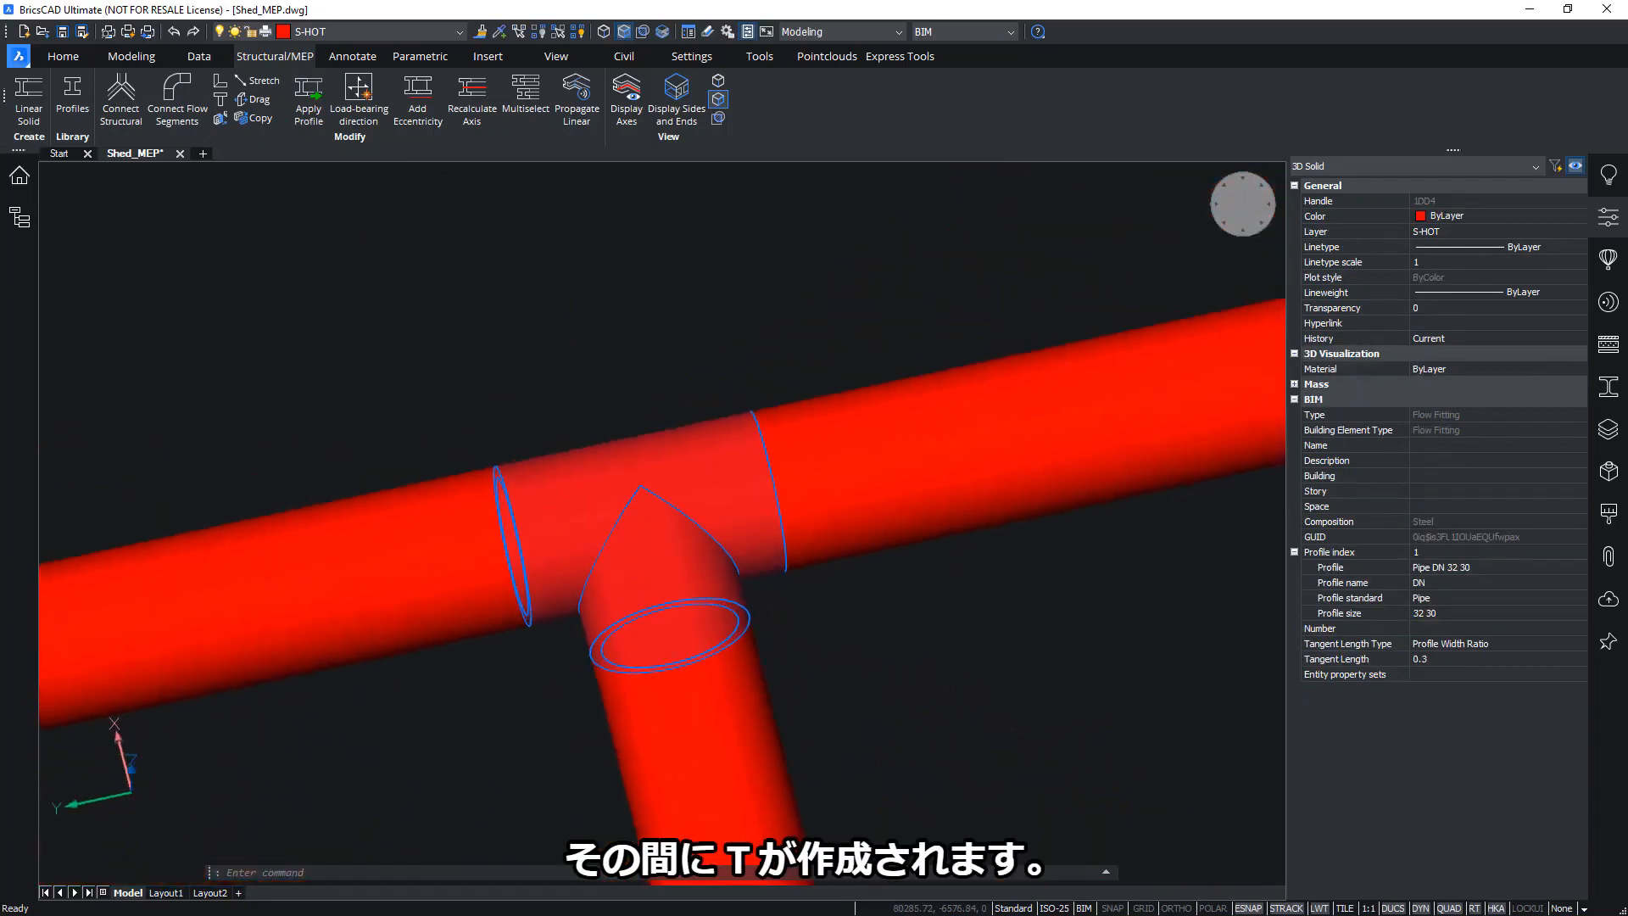
pyautogui.press('Escape')
pyautogui.click(918, 425)
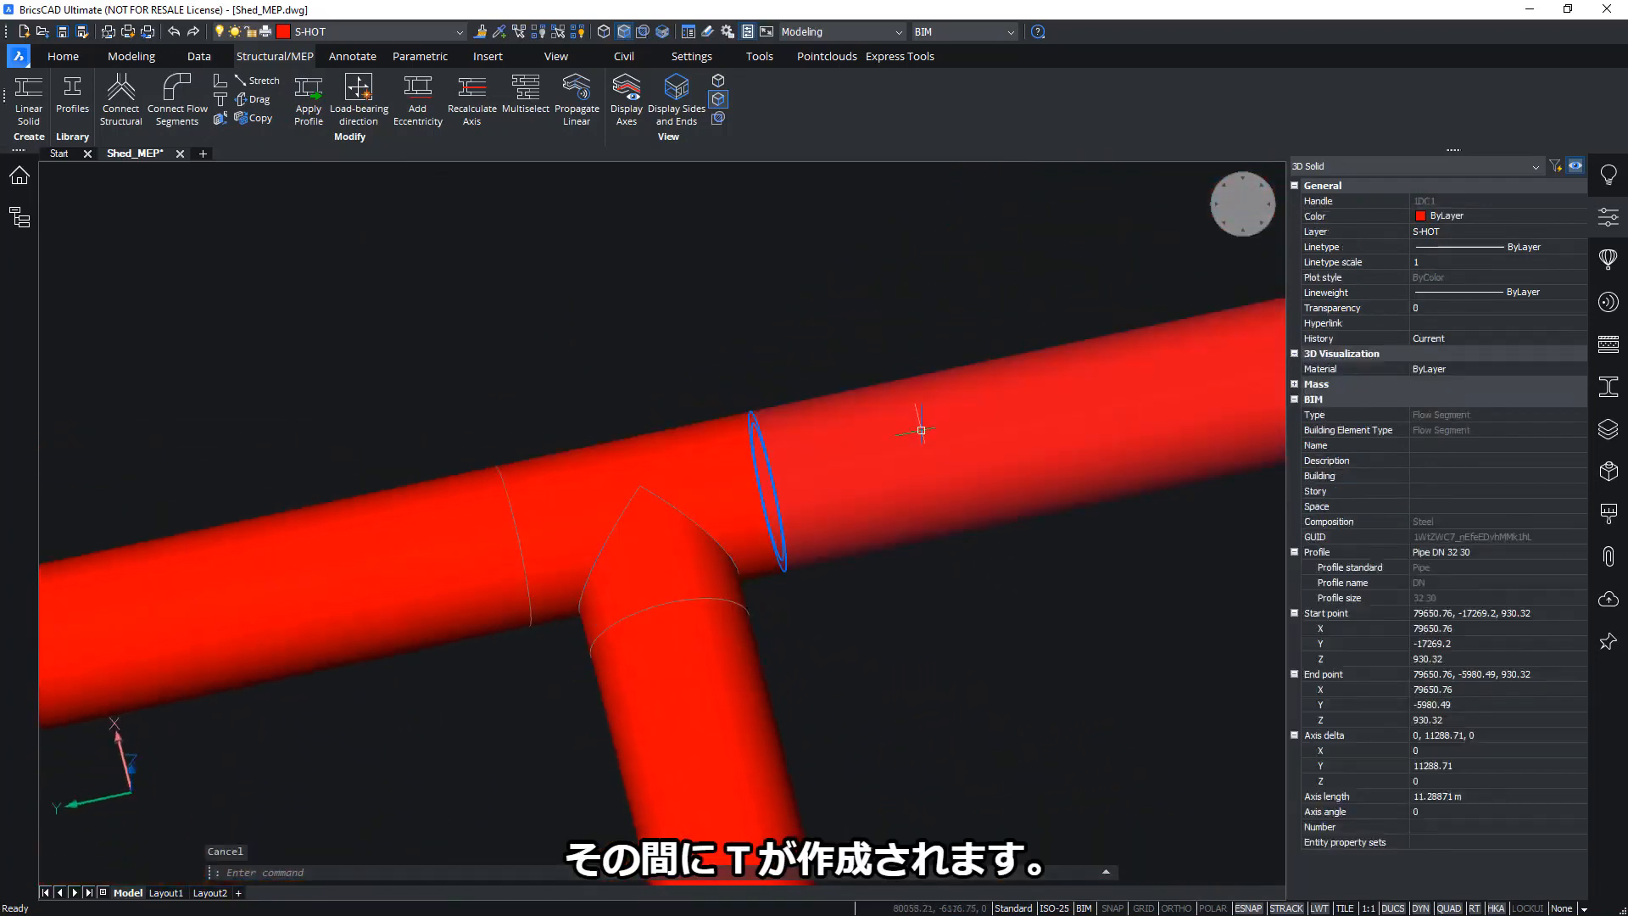
pyautogui.click(432, 537)
pyautogui.press('Escape')
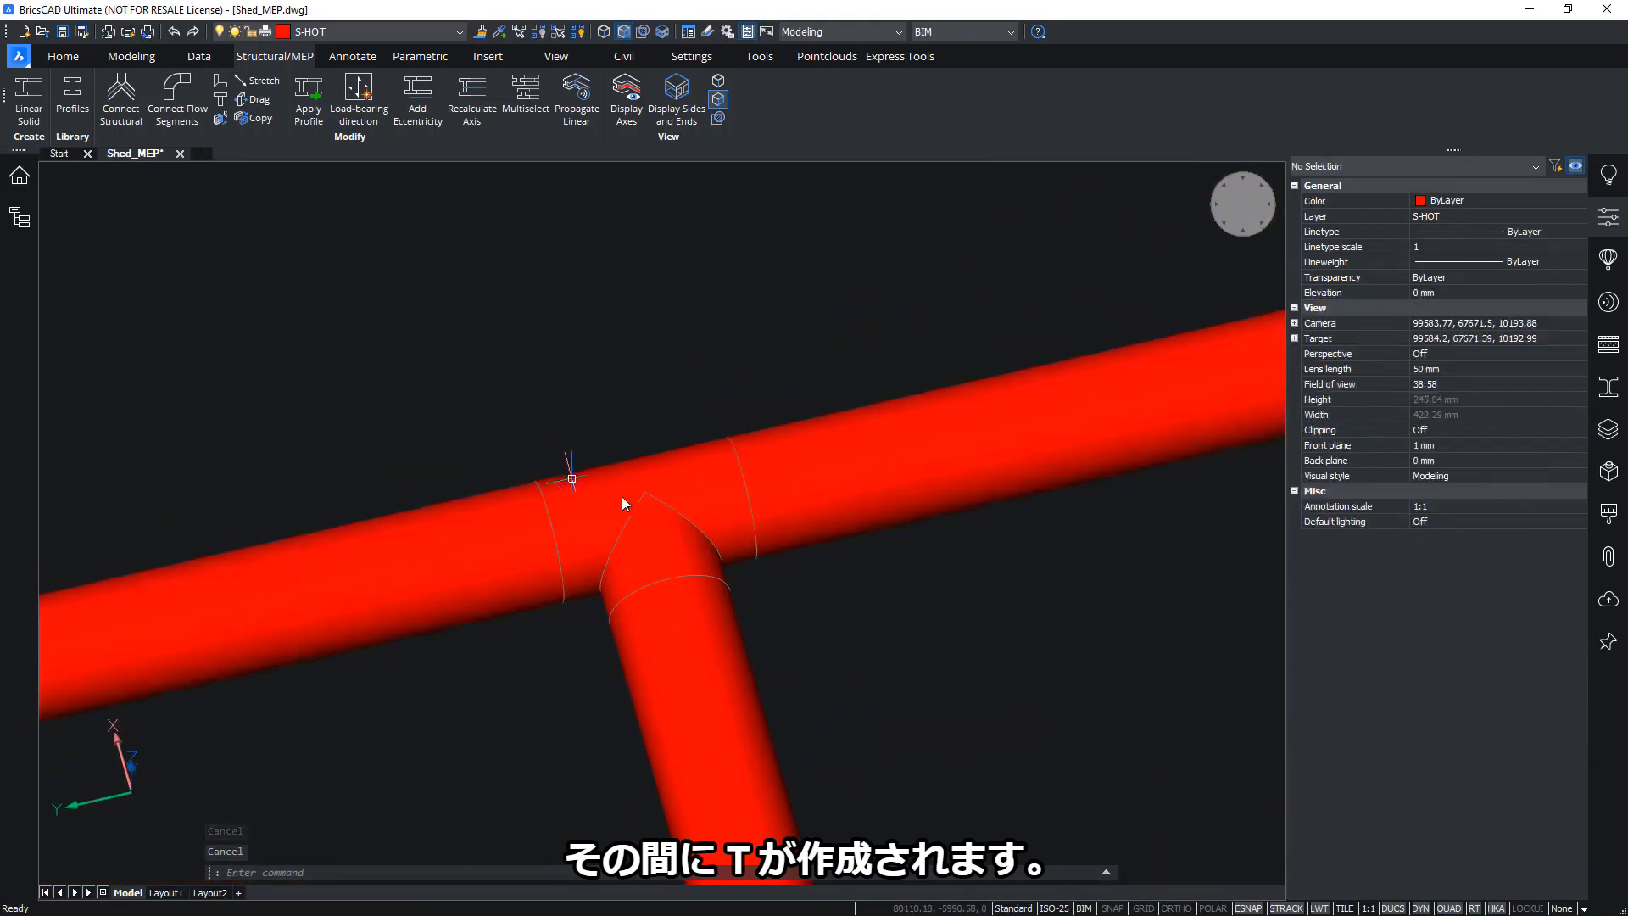
# Step through the tee's three profile indices in Properties, showing Pipe DN 32 30
pyautogui.click(631, 517)
pyautogui.scroll(2, 1093, 419)
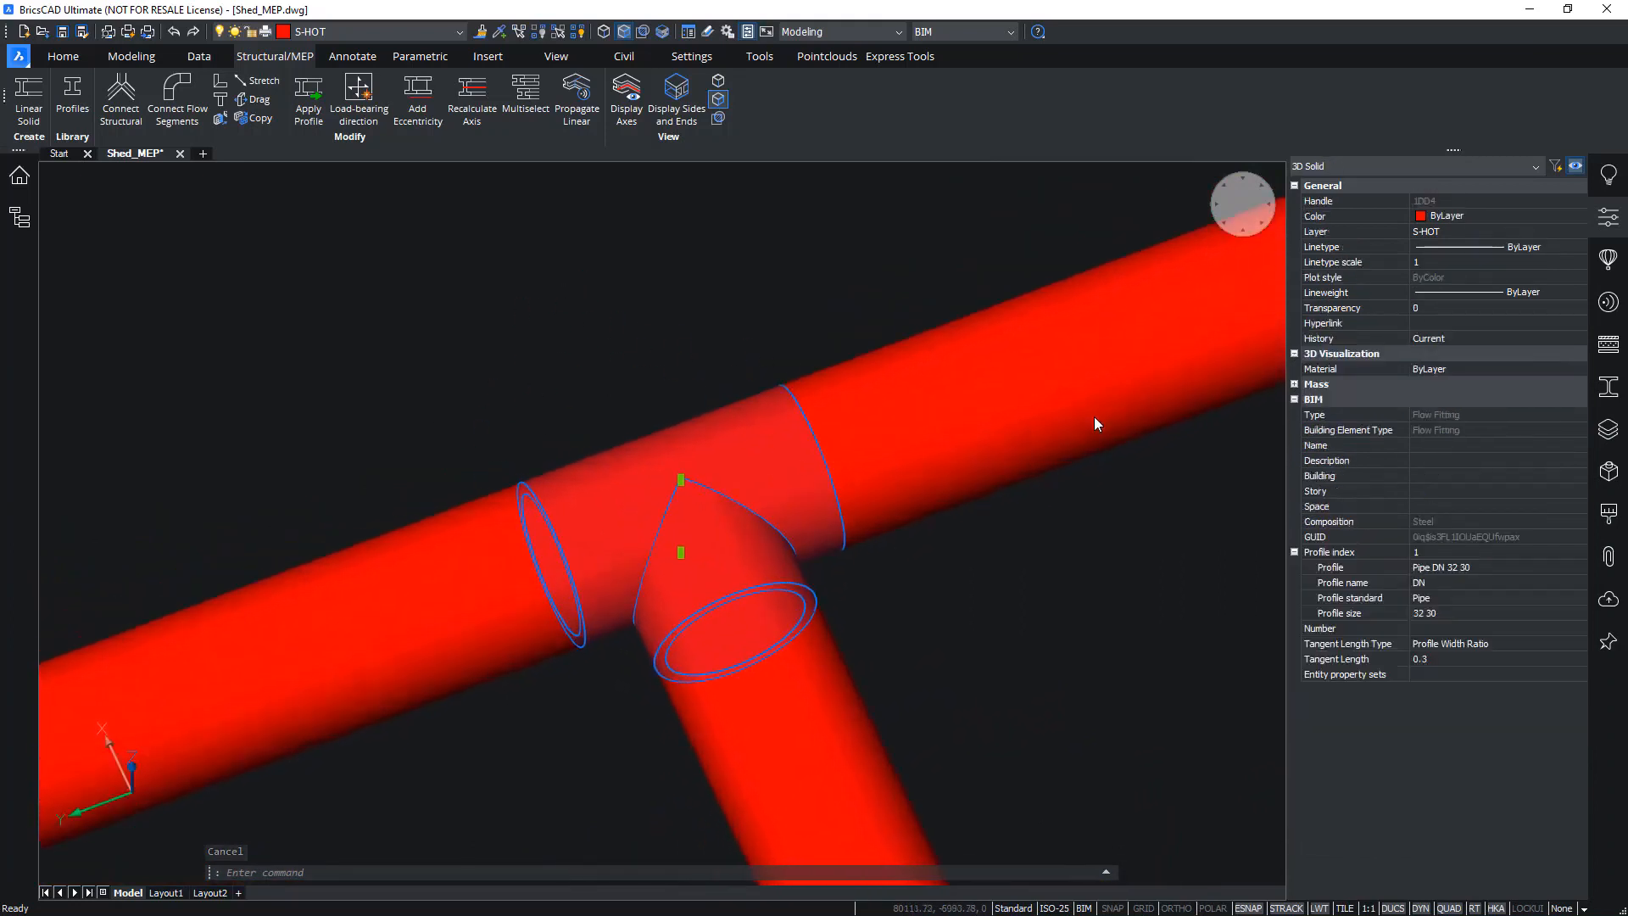
pyautogui.scroll(3, 1092, 409)
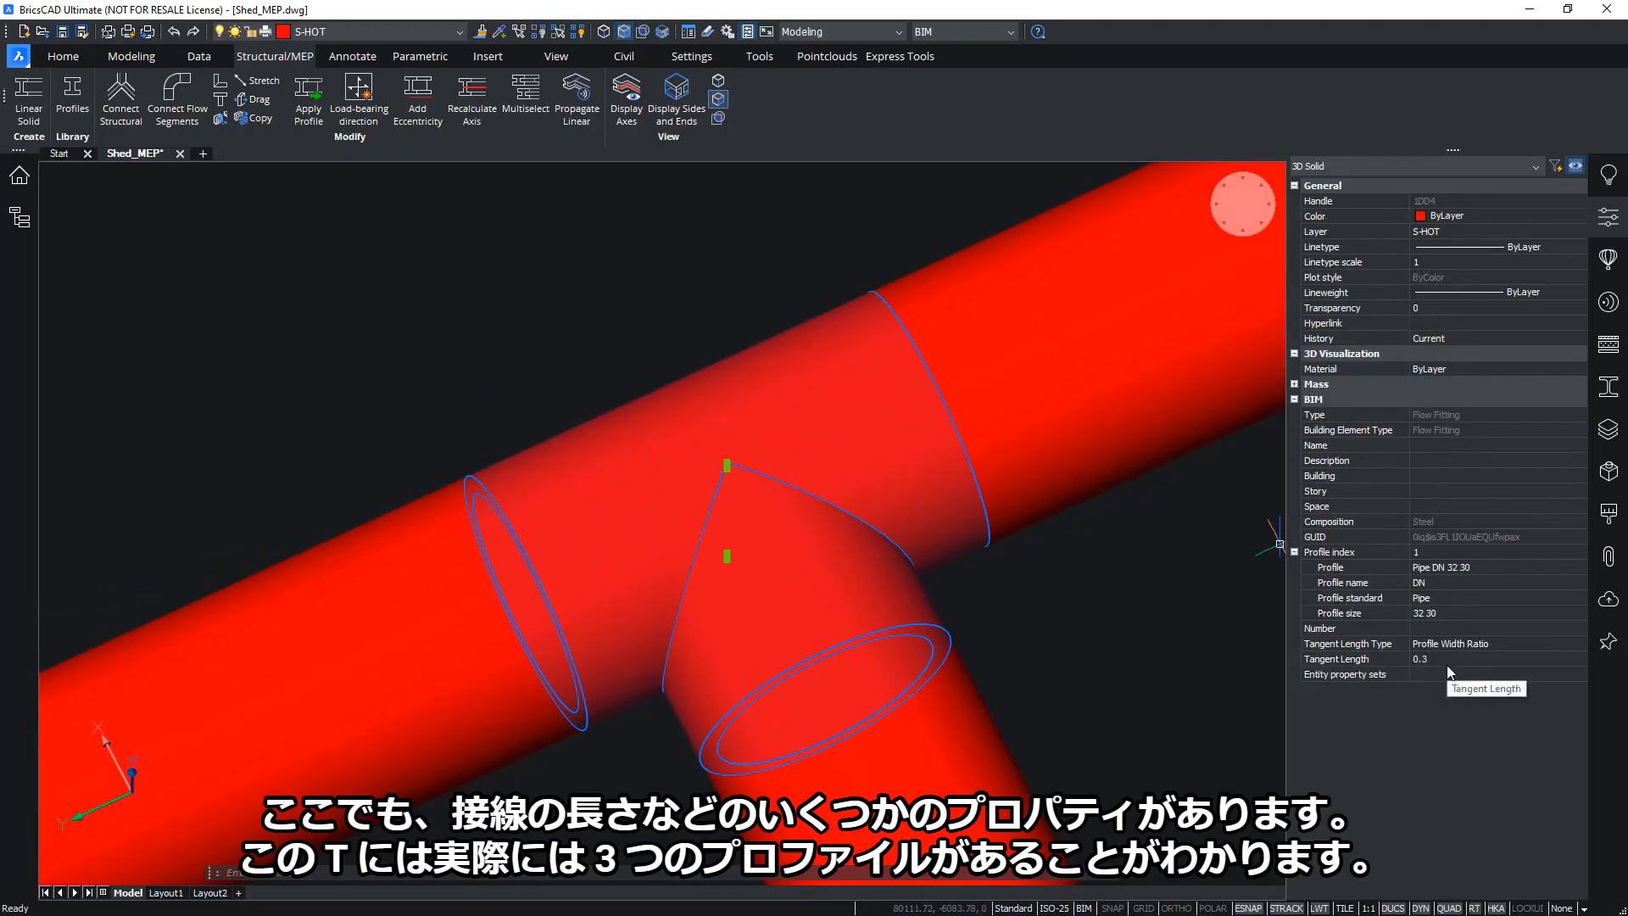
pyautogui.scroll(-1, 1446, 666)
pyautogui.moveTo(1088, 547); pyautogui.dragTo(1133, 545, button='middle')
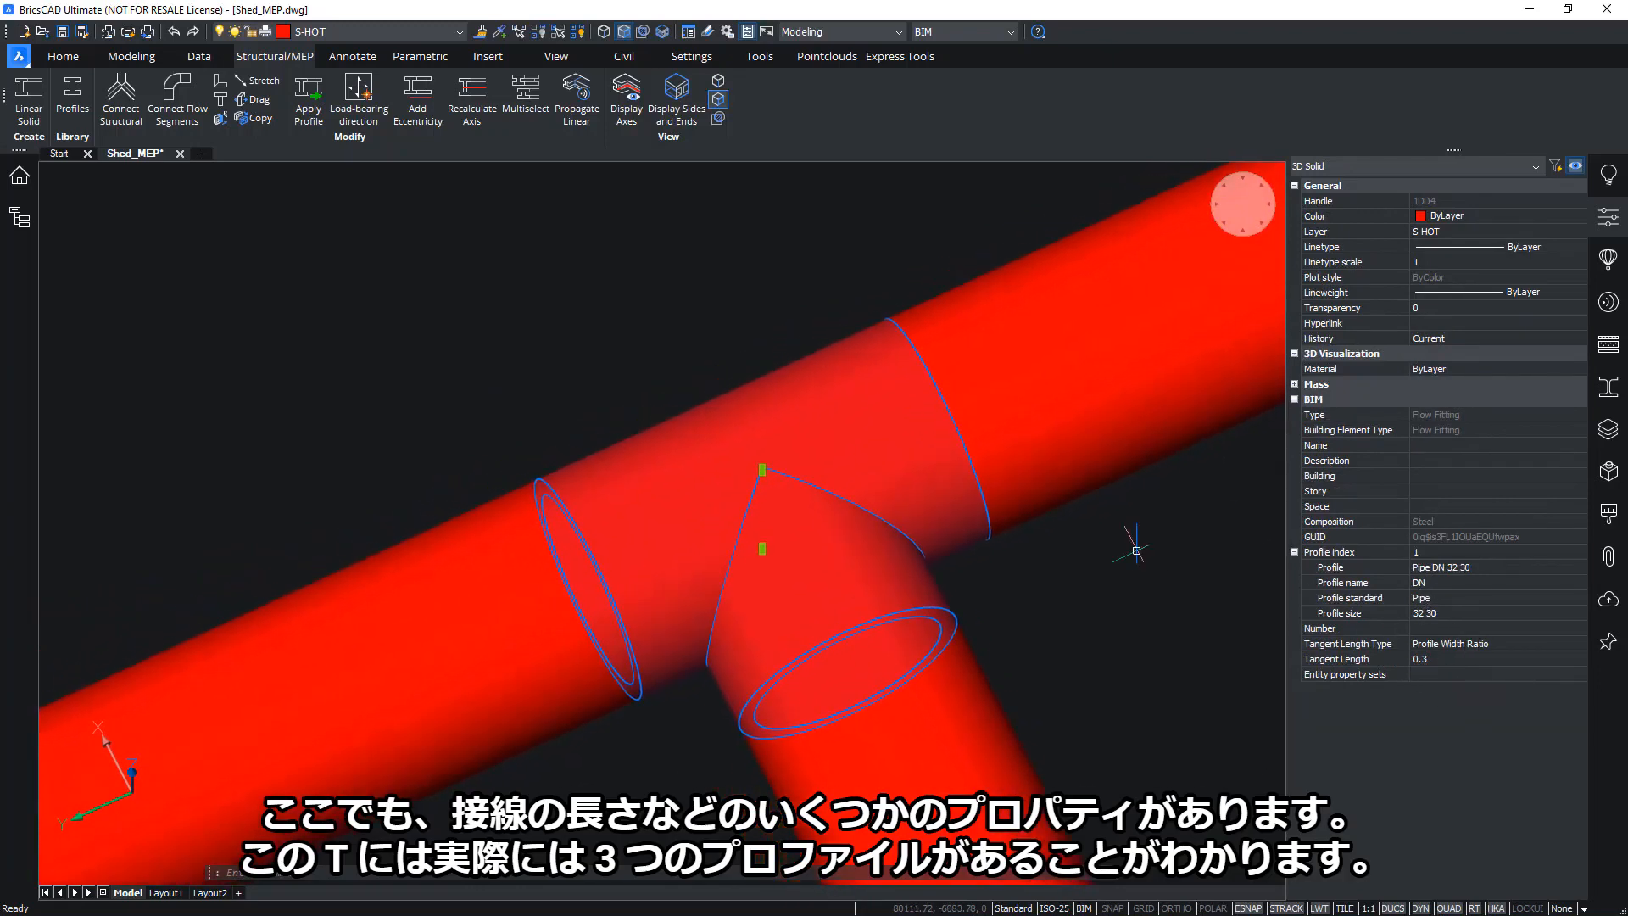
pyautogui.keyDown('shift'); pyautogui.moveTo(1009, 546); pyautogui.dragTo(989, 570, button='middle'); pyautogui.keyUp('shift')
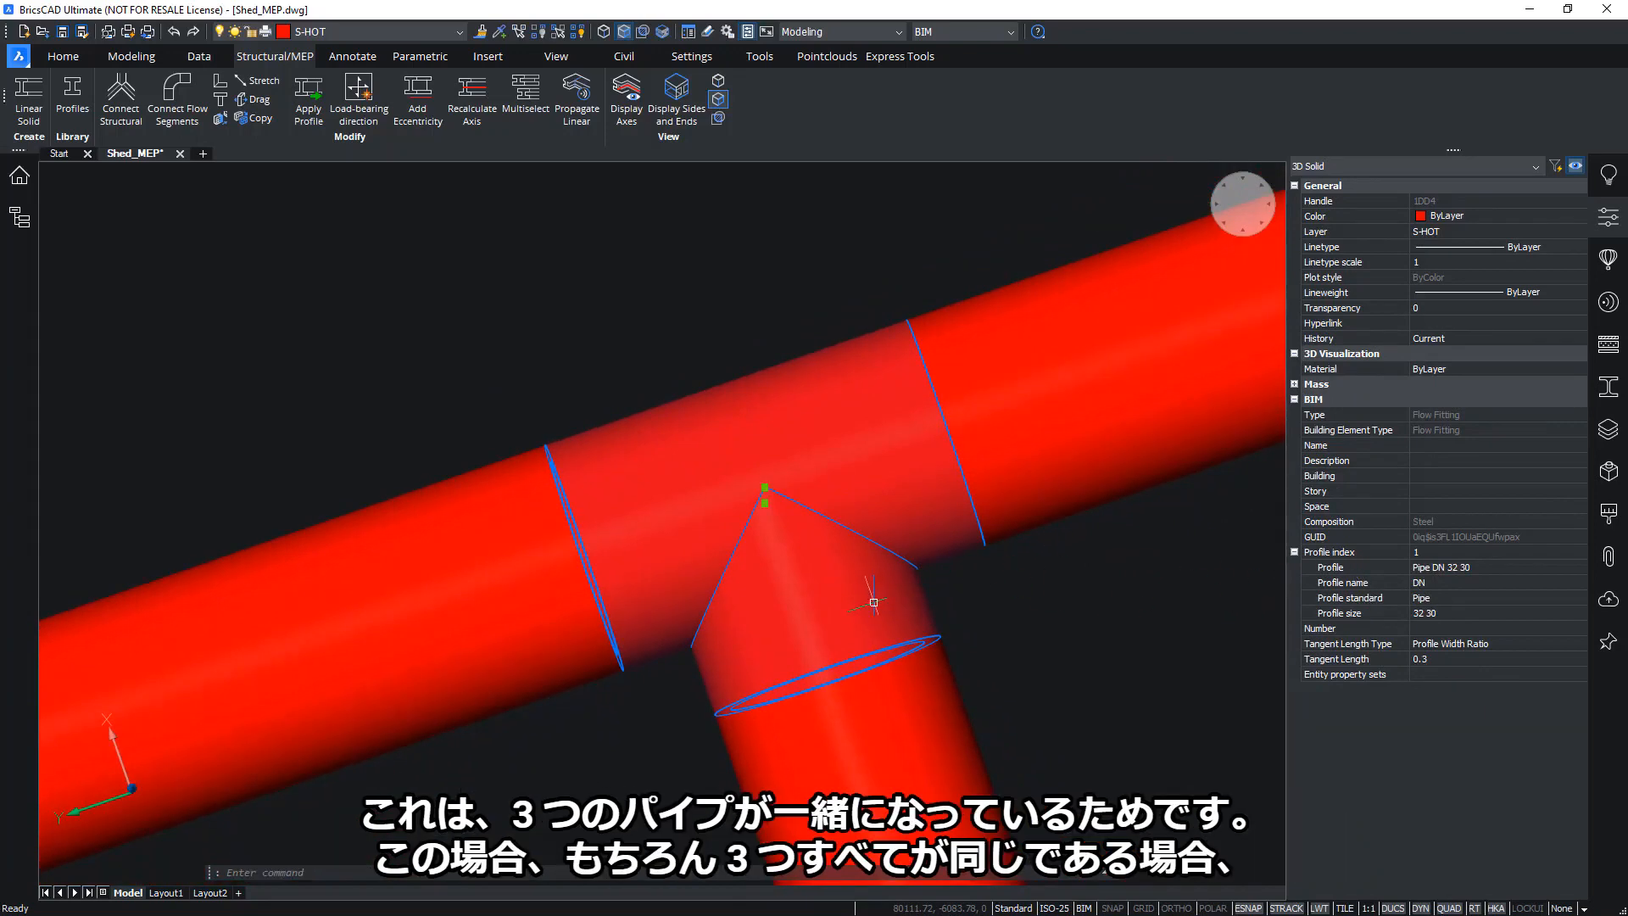
pyautogui.click(1539, 553)
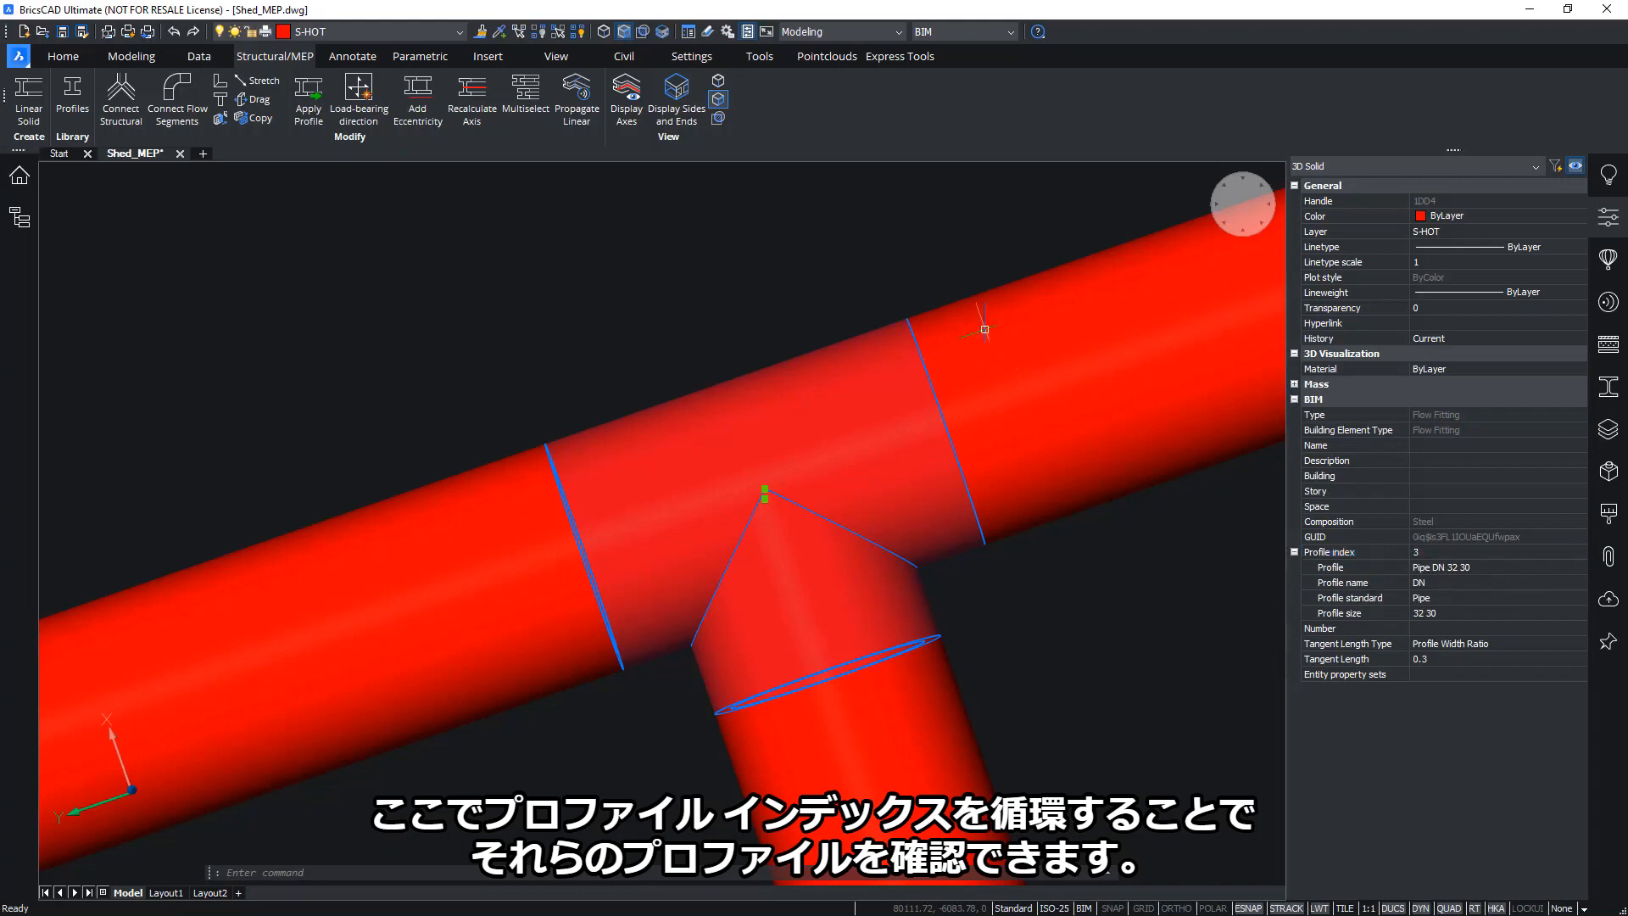
pyautogui.press('Escape')
pyautogui.scroll(-5, 811, 292)
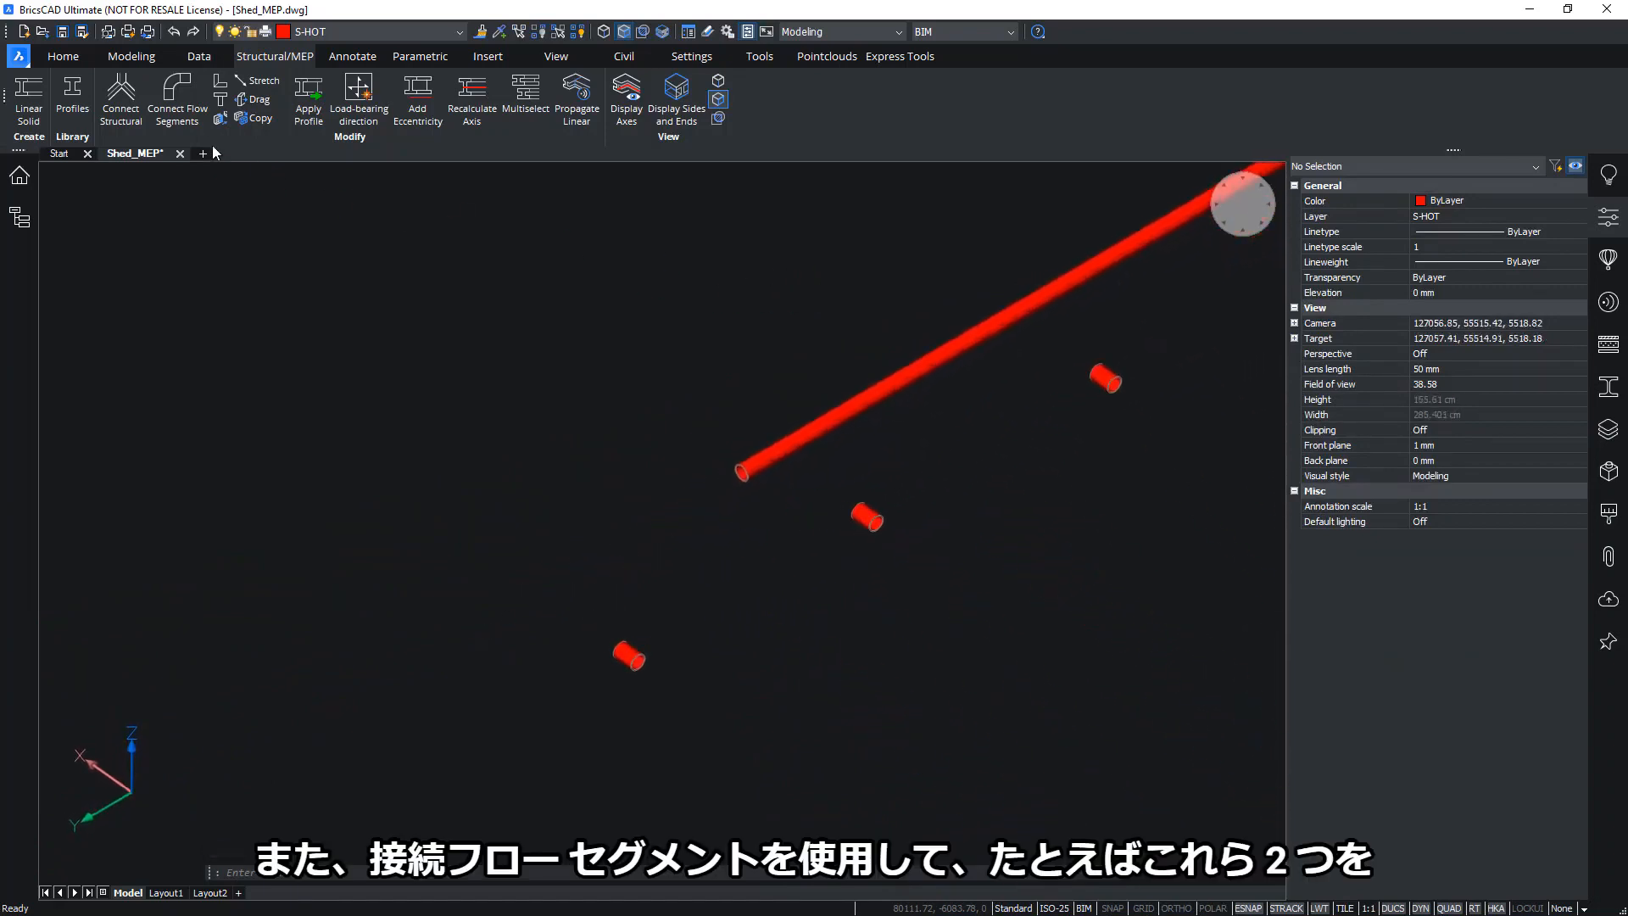
# Join the main pipe's end to the lower loose stub with elbows, switching the base pipe
pyautogui.click(181, 91)
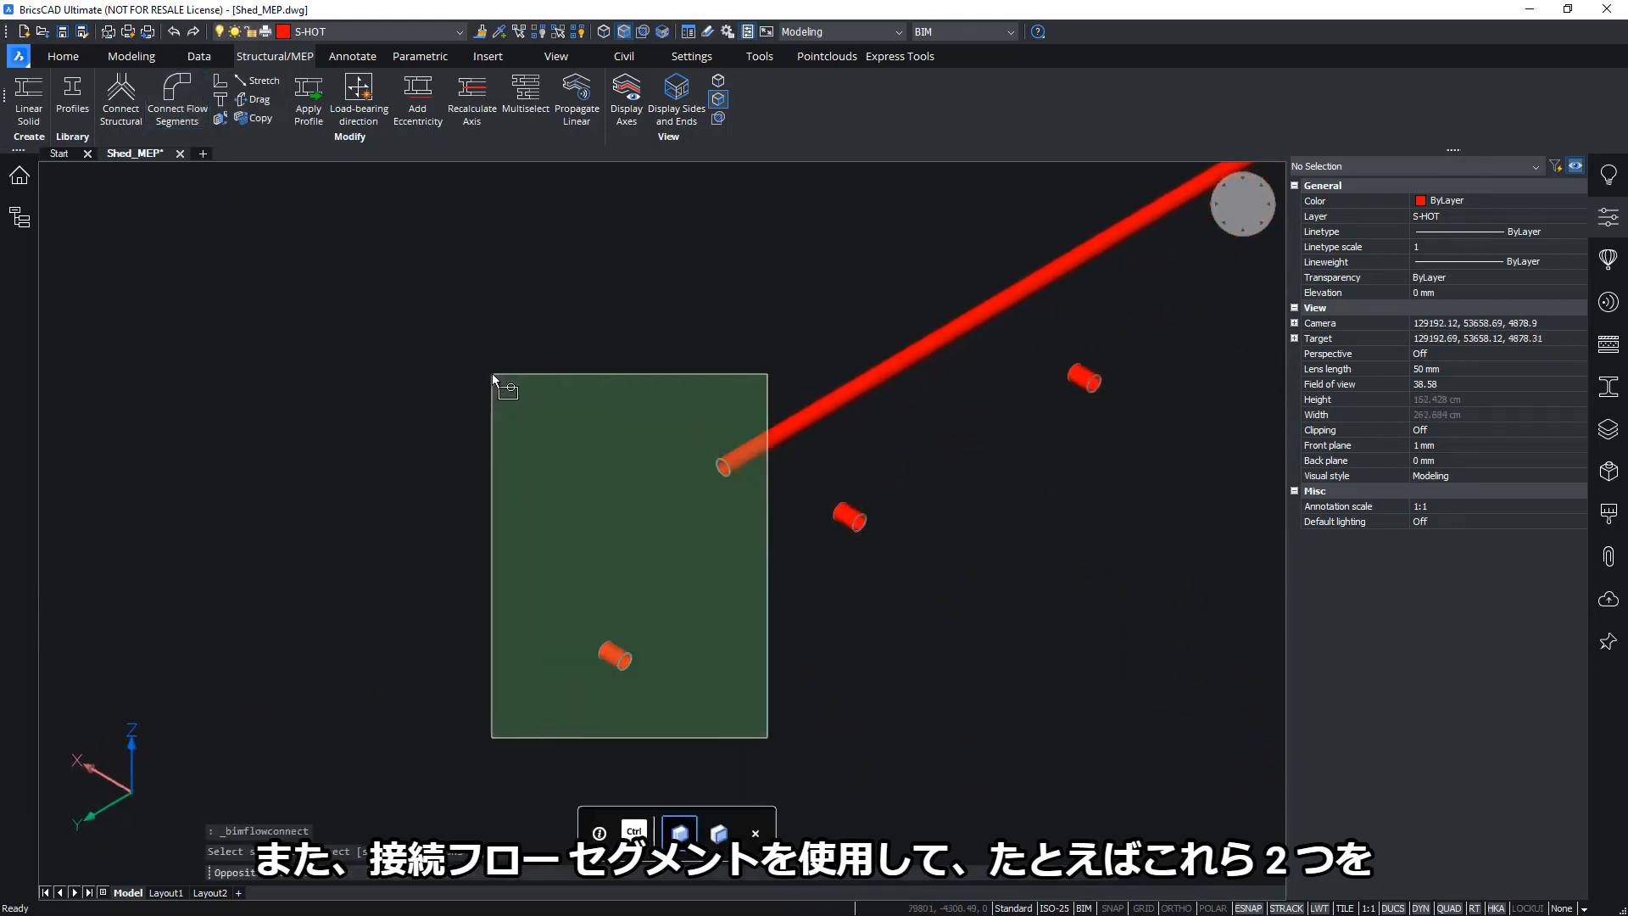
pyautogui.click(491, 373)
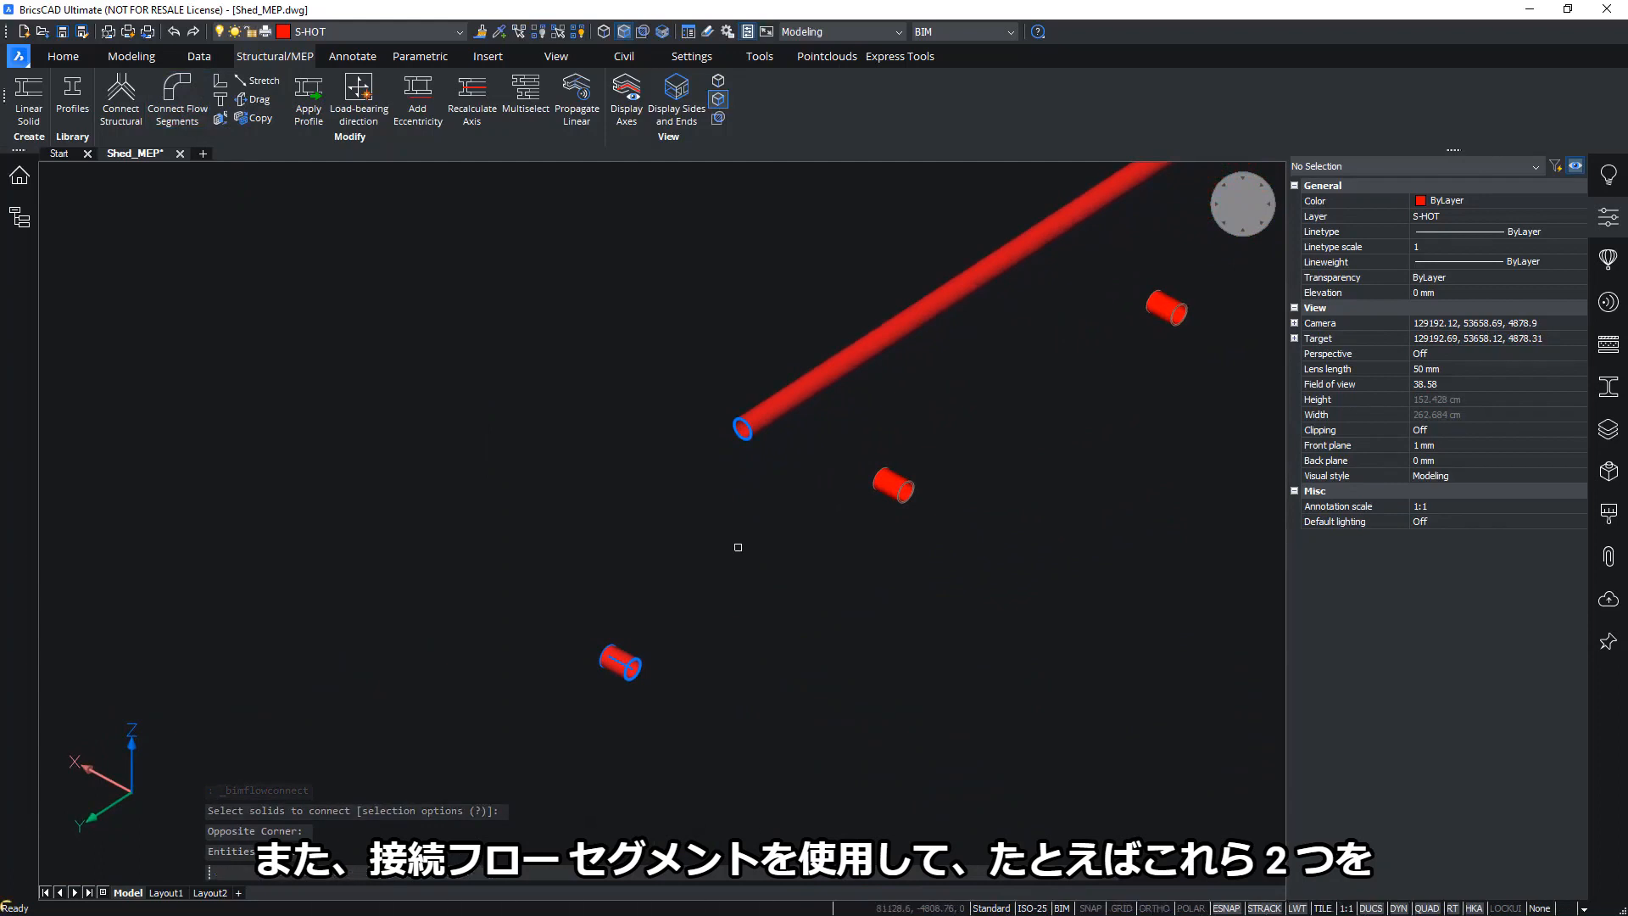
pyautogui.press('Return')
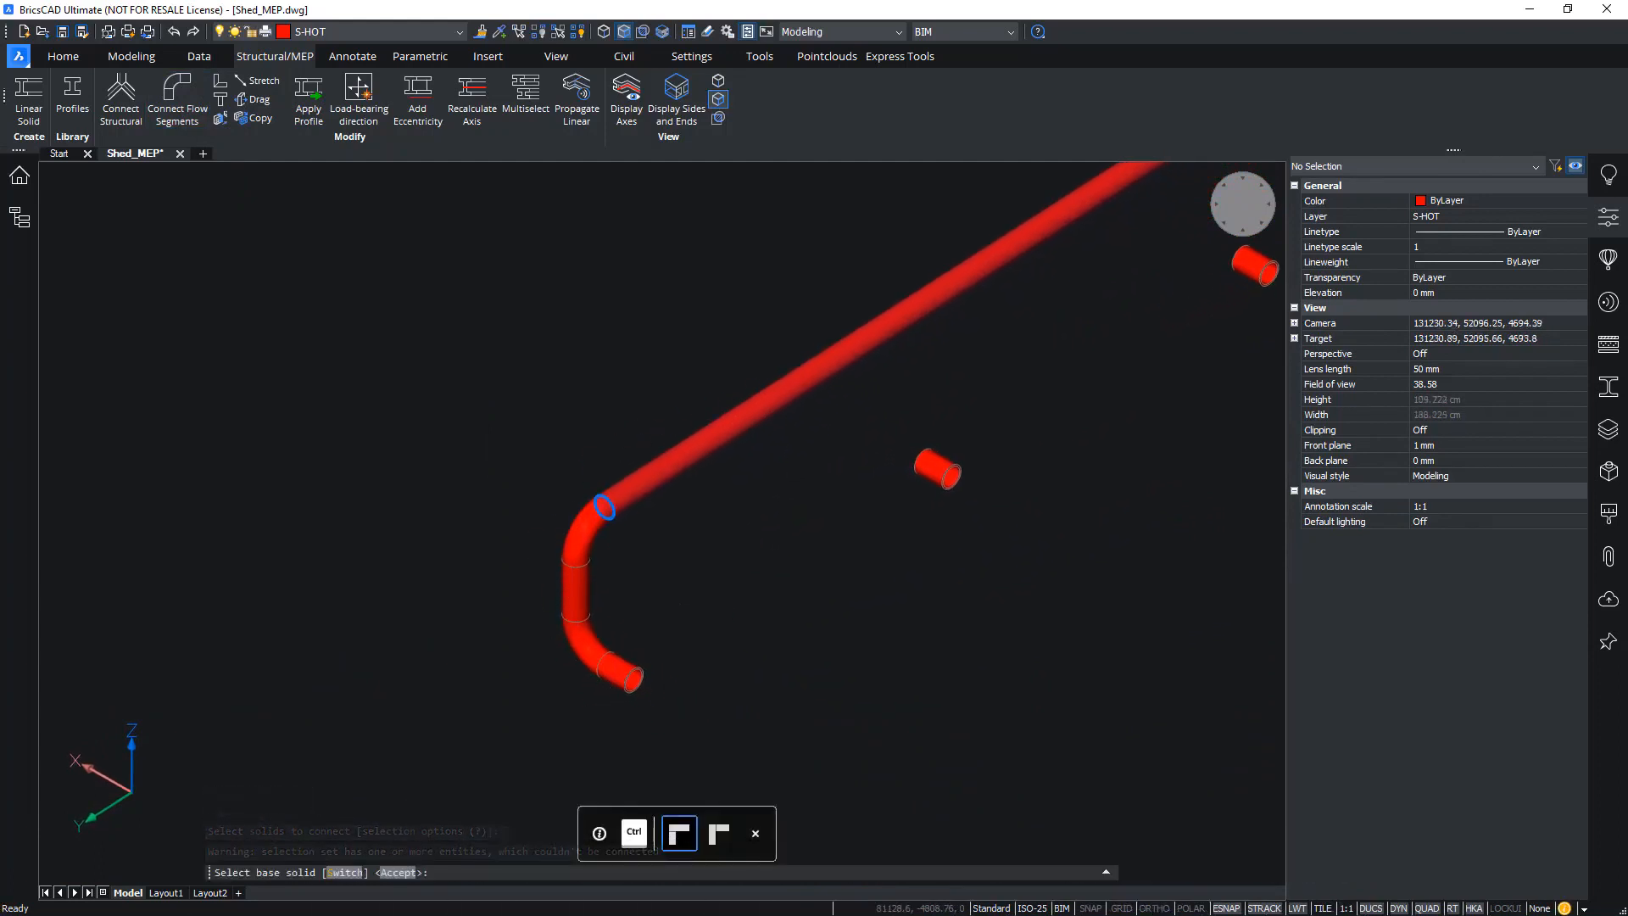
pyautogui.press('ctrl')
pyautogui.press('ctrl')
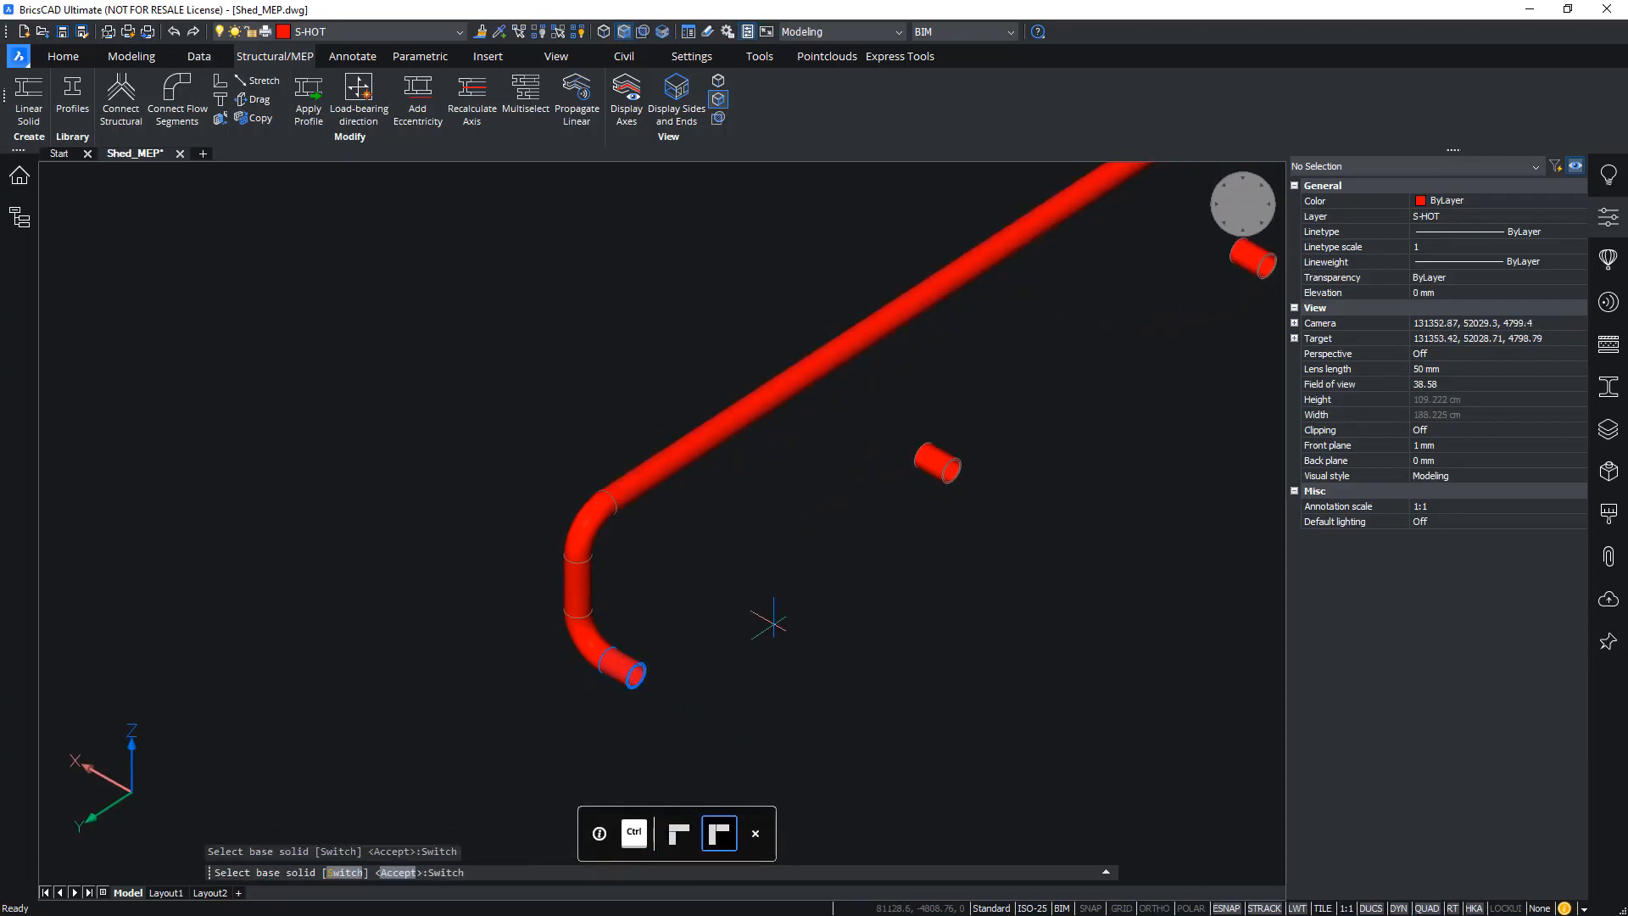
pyautogui.press('Return')
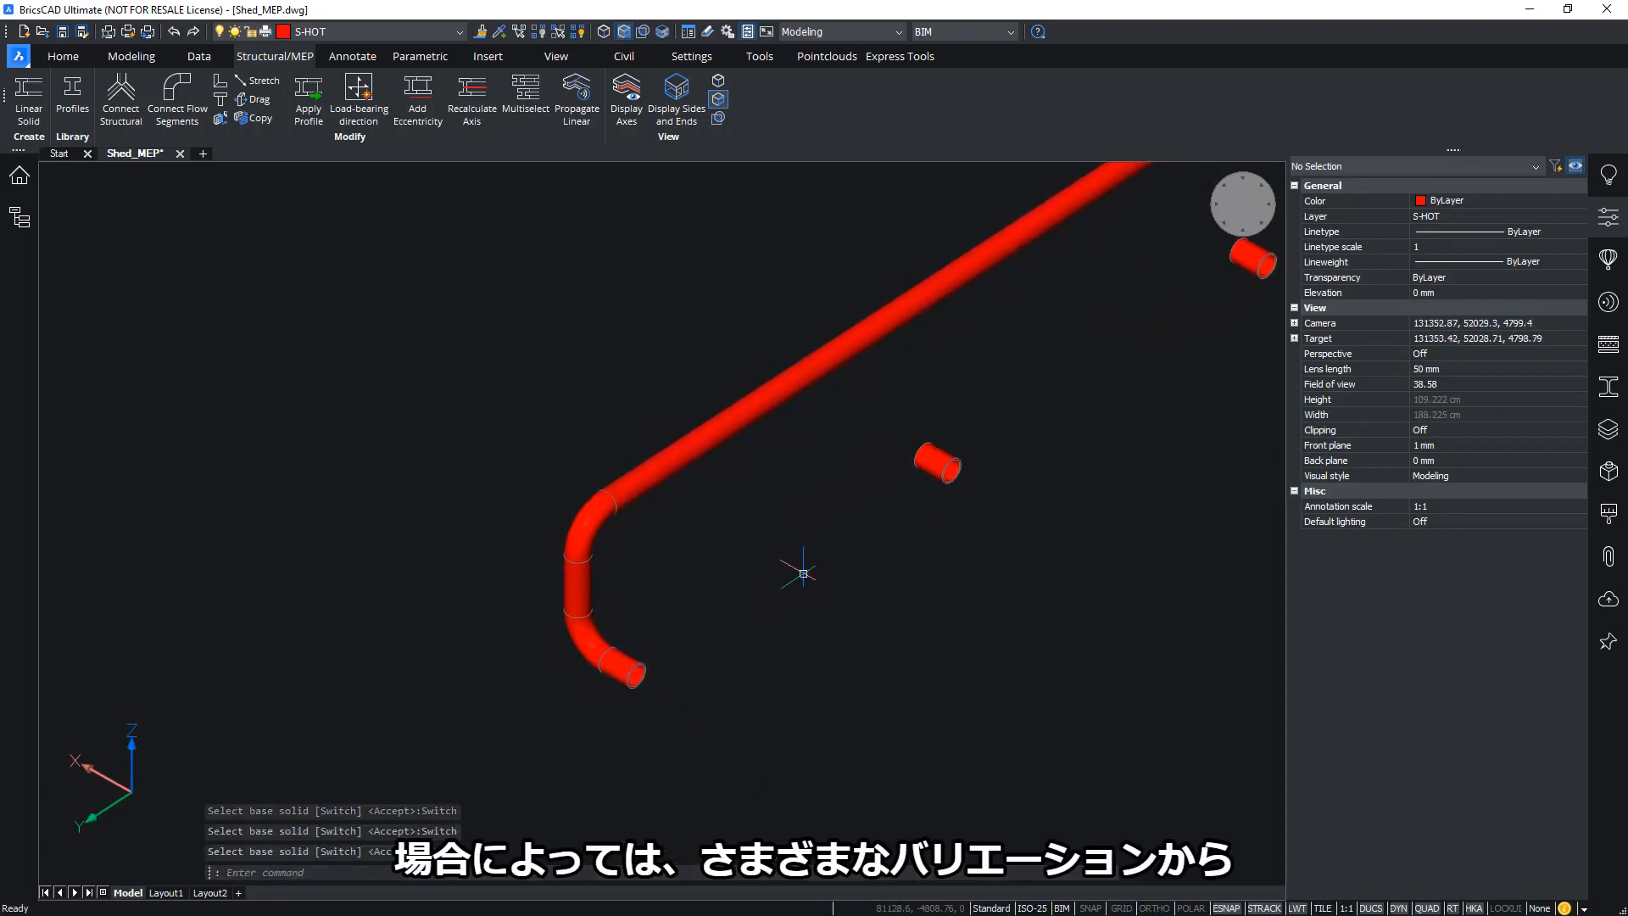
pyautogui.moveTo(968, 552); pyautogui.dragTo(868, 603, button='middle')
pyautogui.scroll(-1, 869, 604)
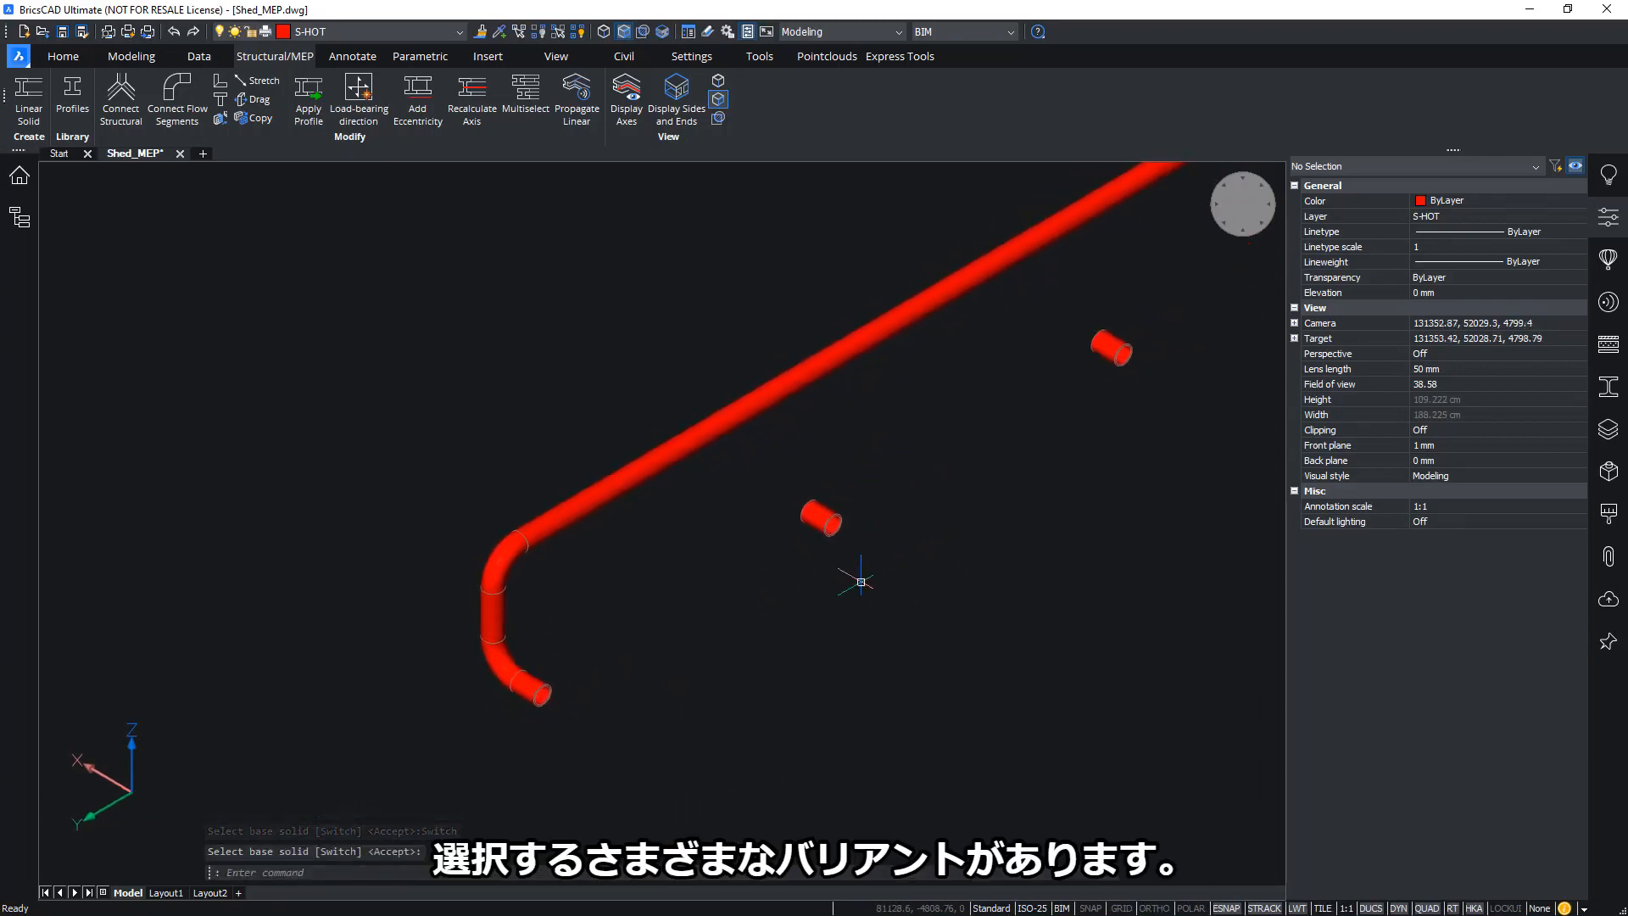
pyautogui.keyDown('shift'); pyautogui.moveTo(891, 592); pyautogui.dragTo(880, 587, button='middle'); pyautogui.keyUp('shift')
# Branch another stub off the main pipe with an automatic Pipe DN 32 30 tee
pyautogui.click(765, 531)
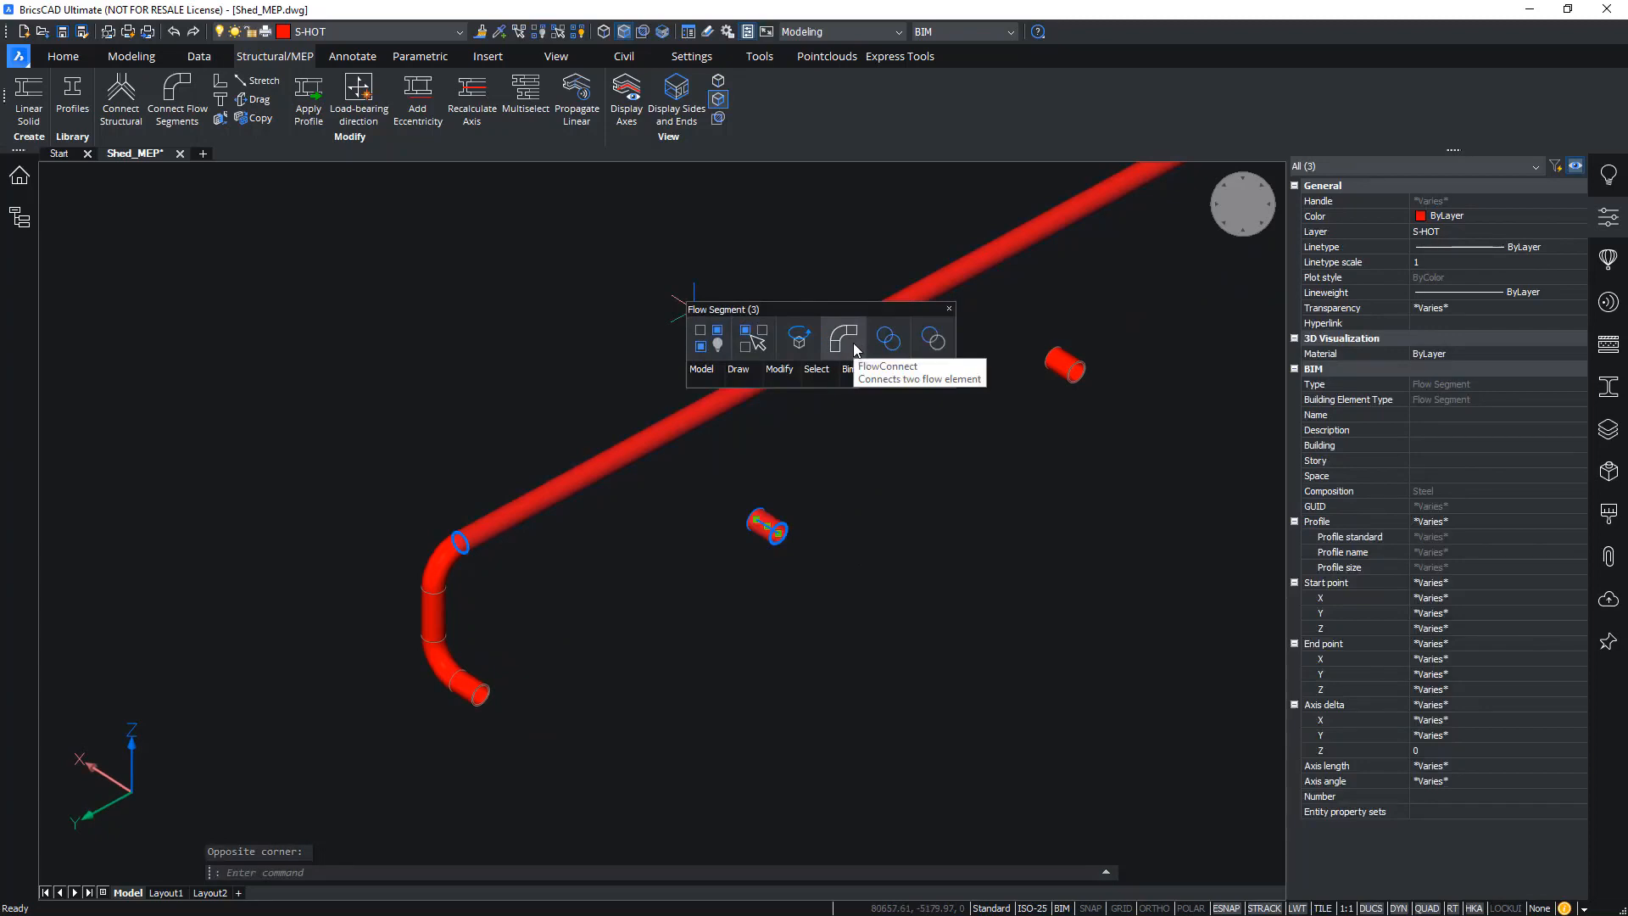
pyautogui.click(843, 339)
pyautogui.moveTo(1126, 384); pyautogui.dragTo(901, 457, button='middle')
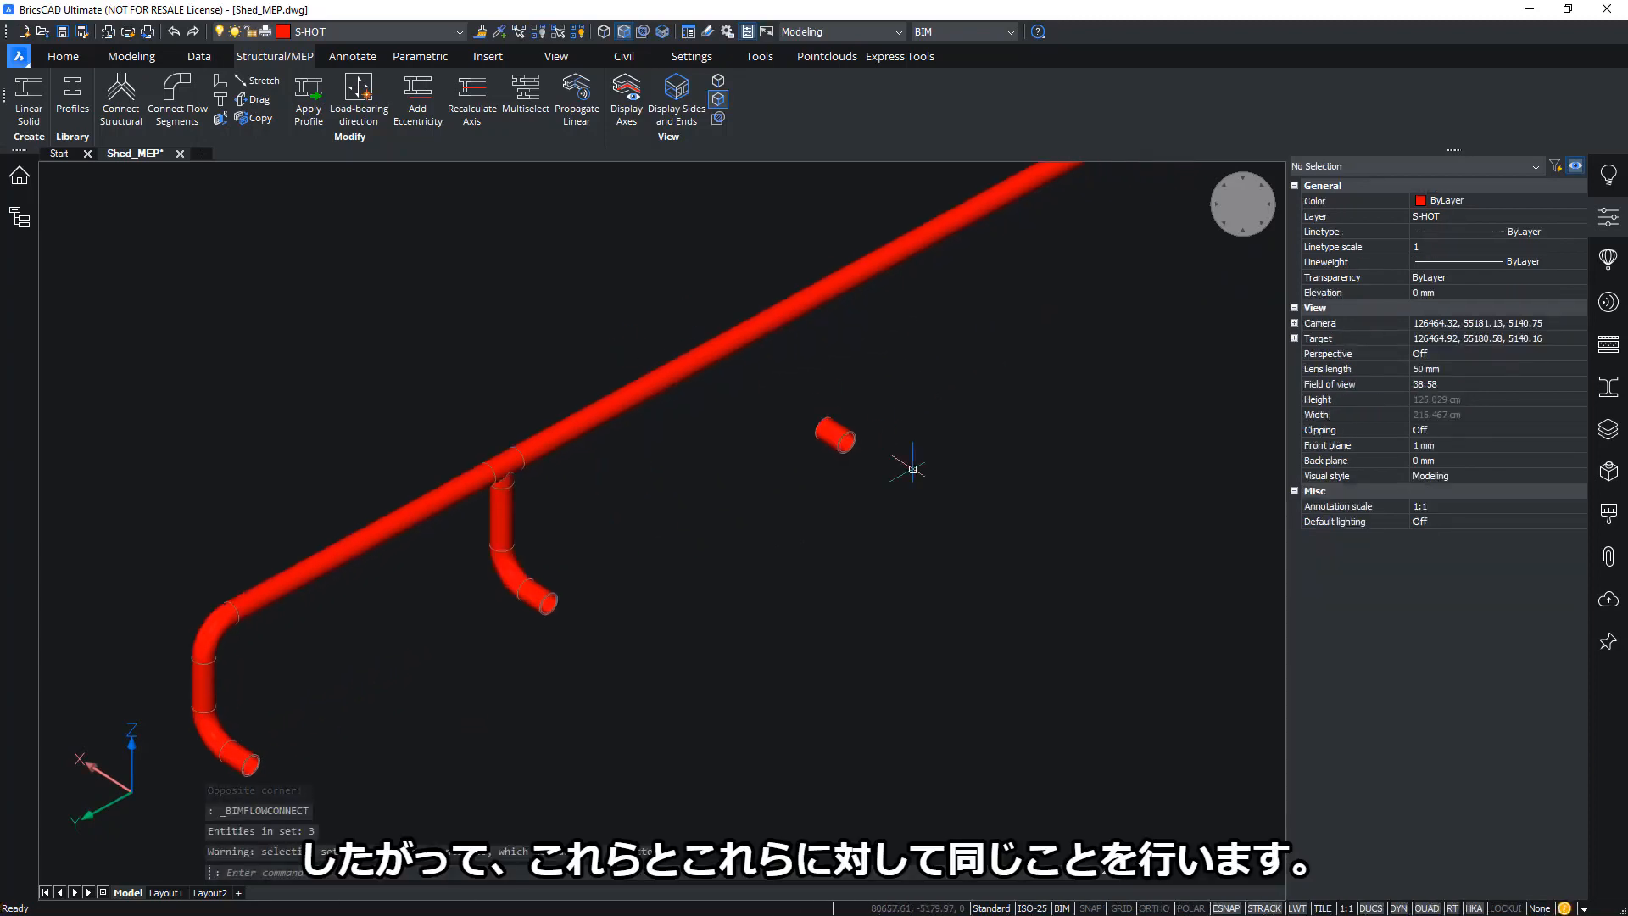
pyautogui.click(924, 503)
pyautogui.click(747, 277)
pyautogui.click(759, 273)
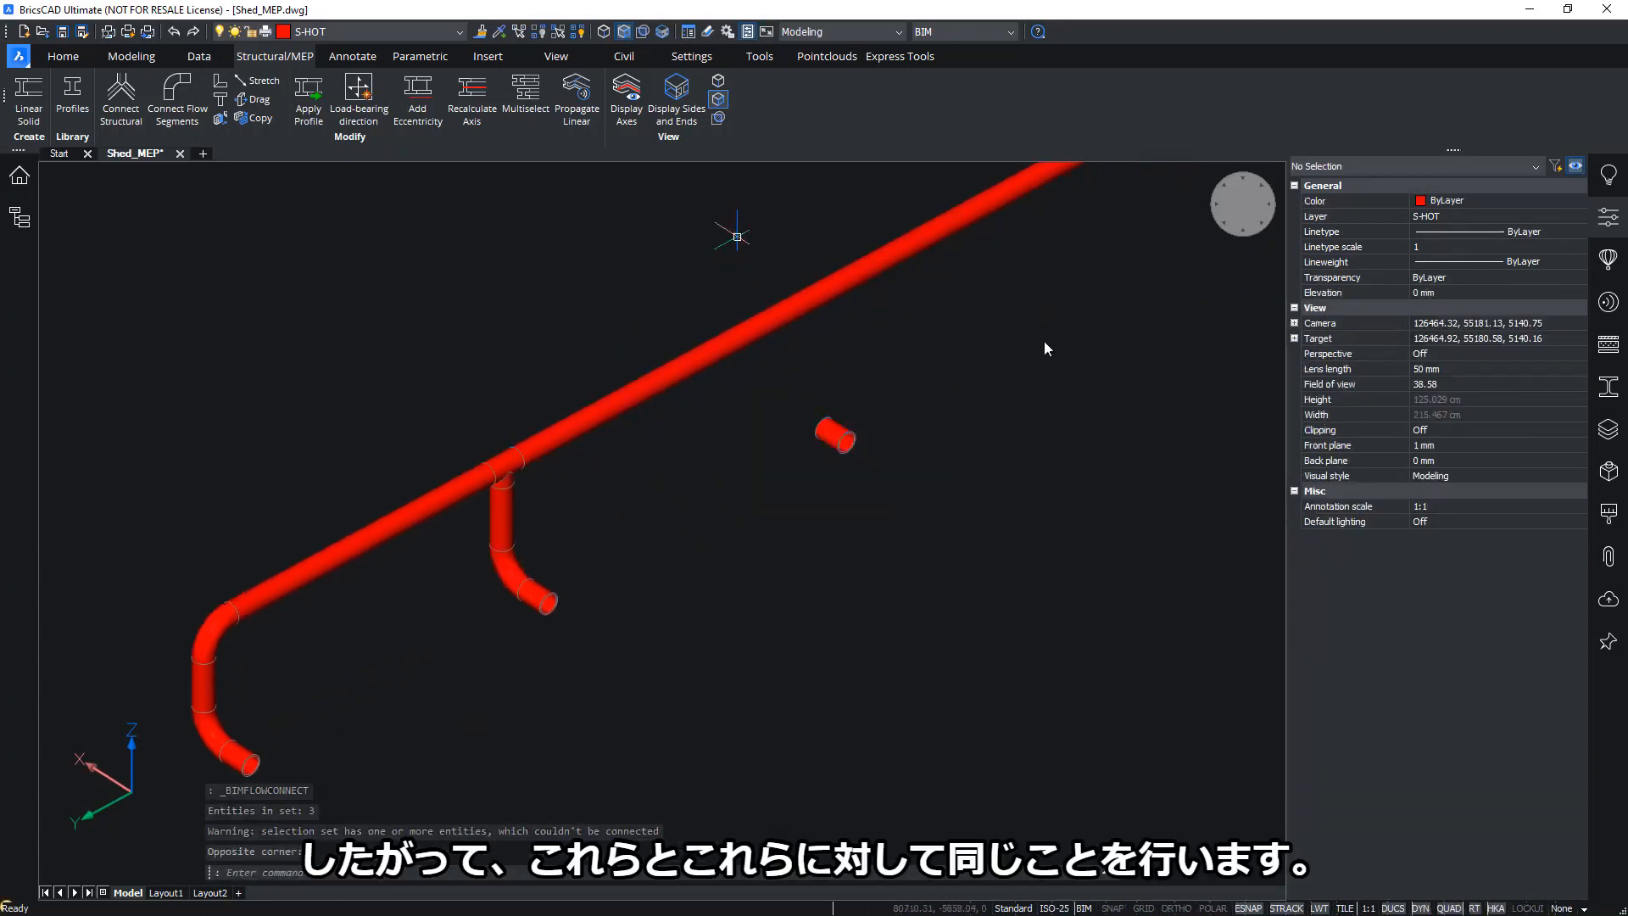
pyautogui.scroll(5, 801, 297)
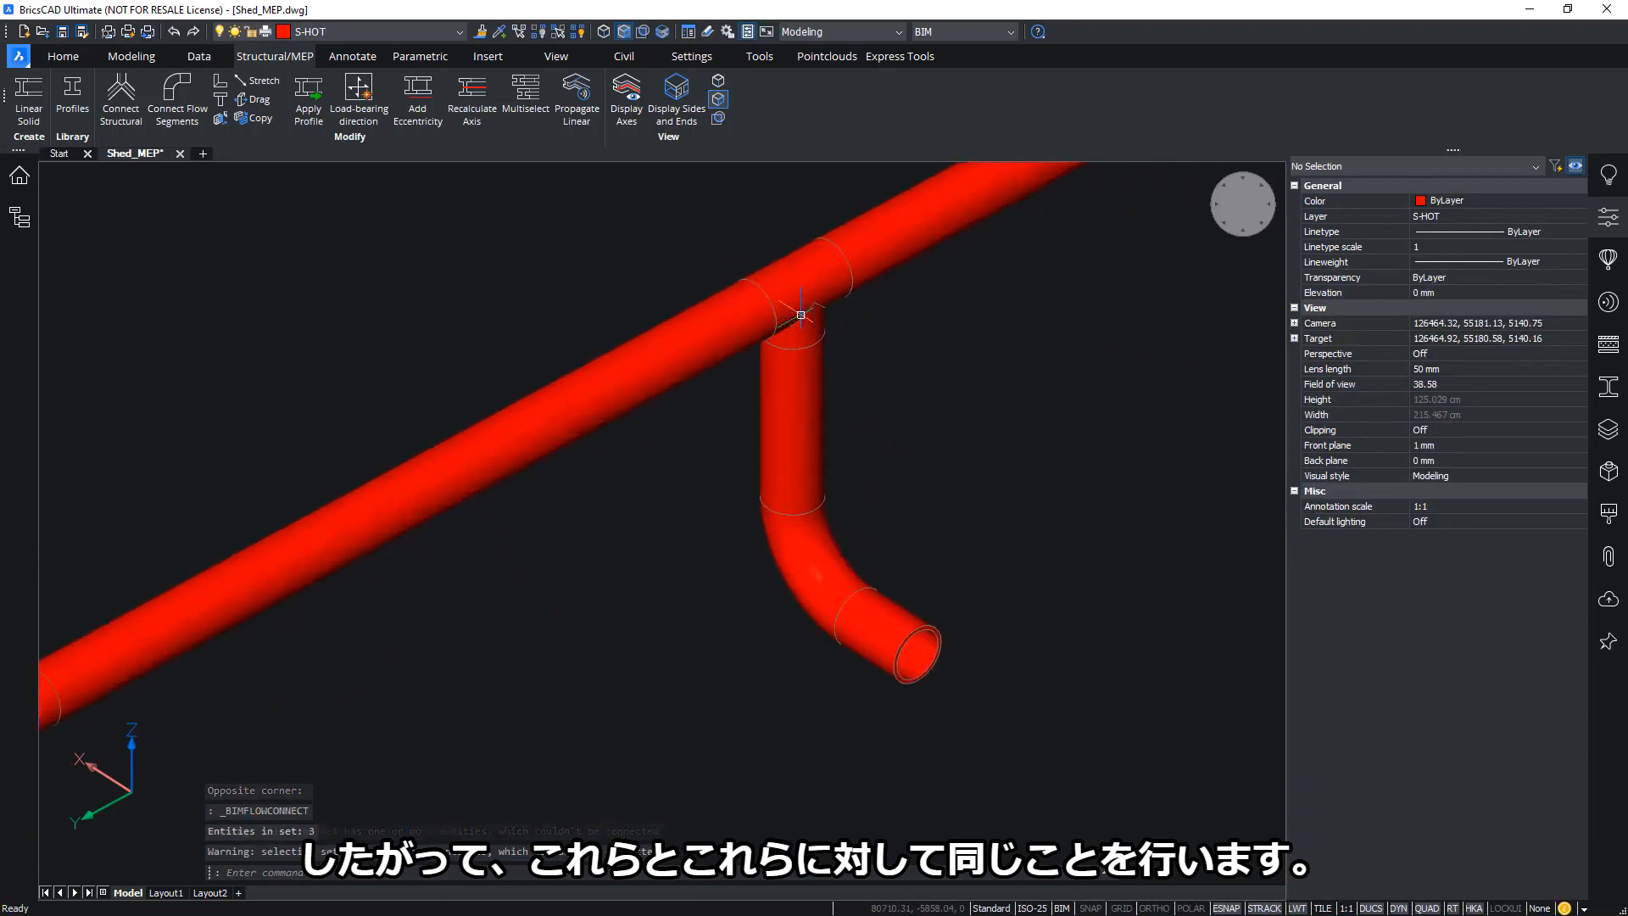
pyautogui.click(805, 272)
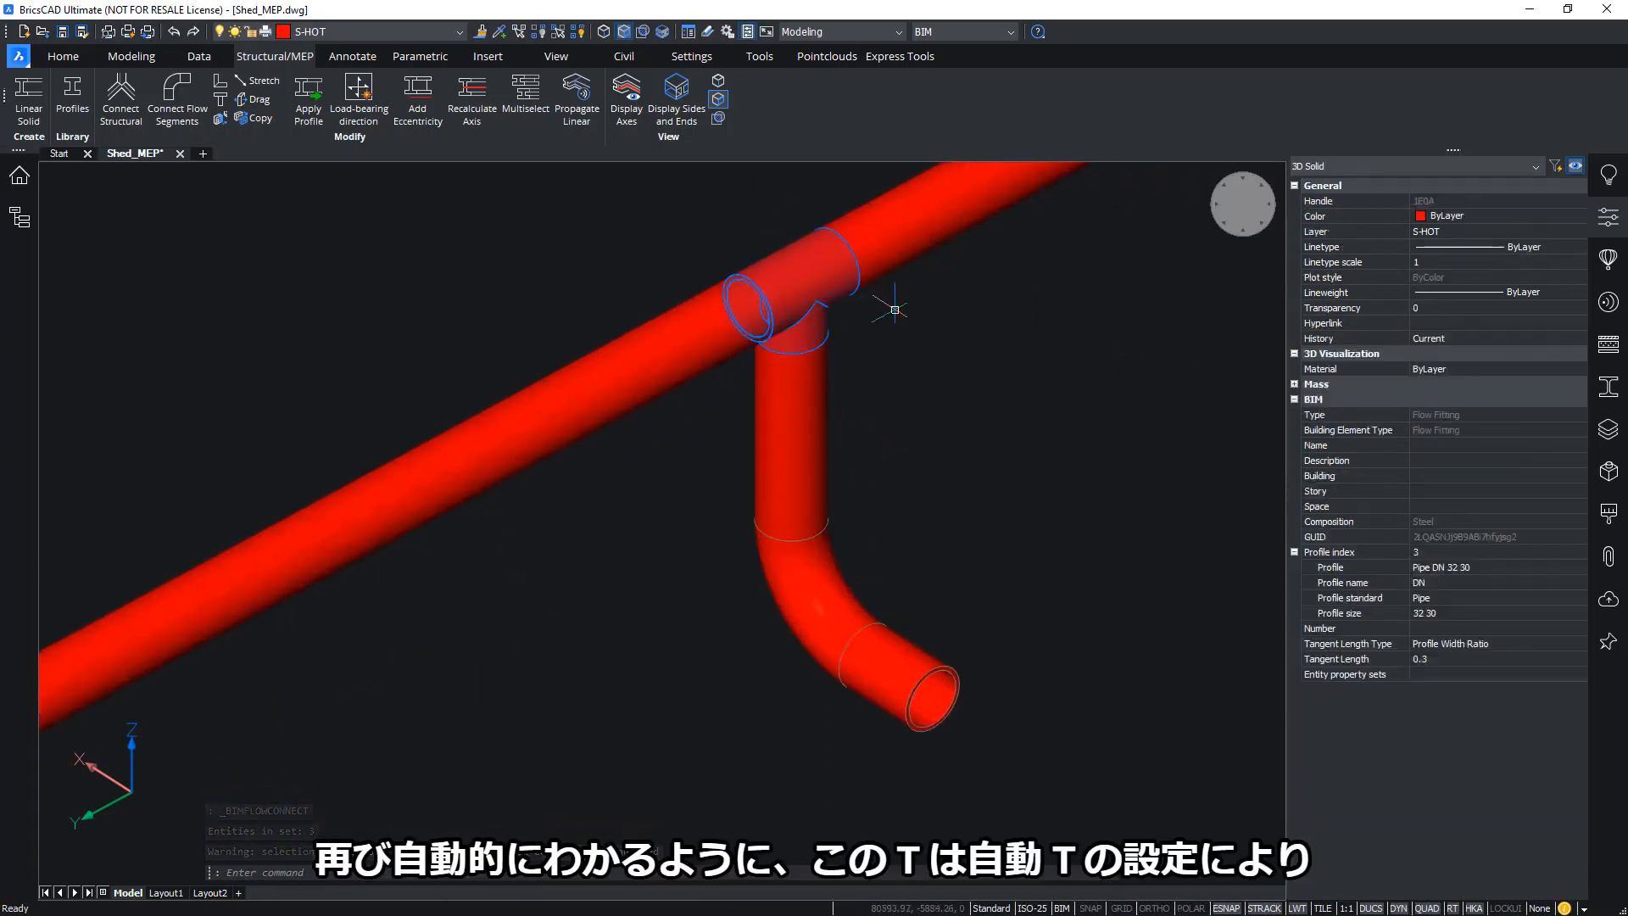
pyautogui.scroll(-5, 882, 305)
pyautogui.press('Escape')
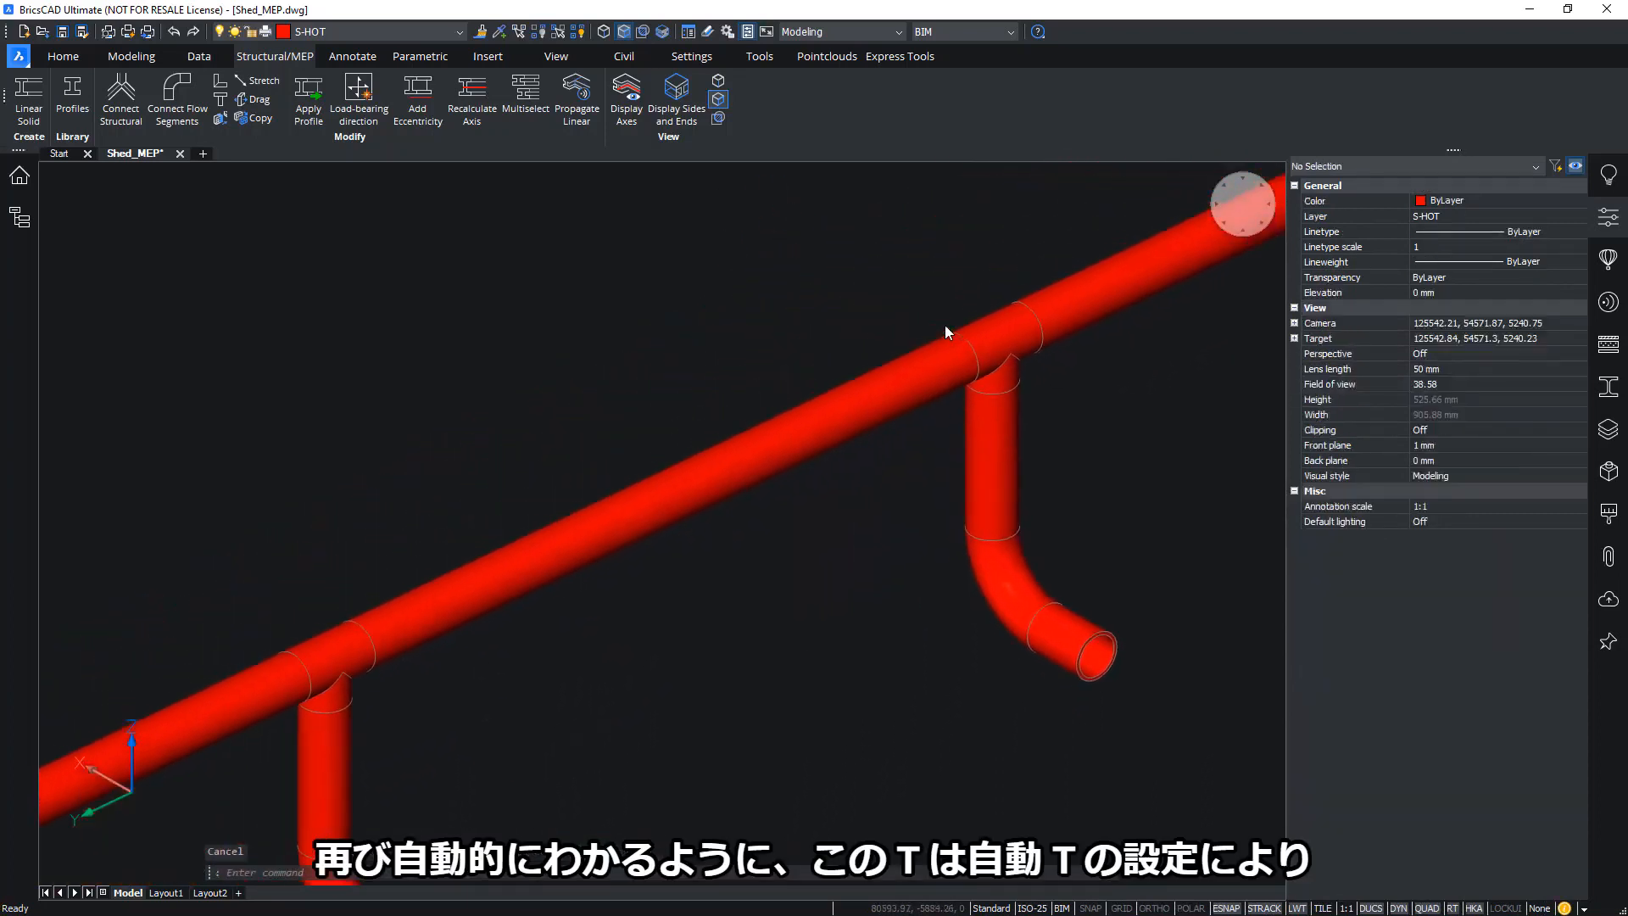
pyautogui.scroll(-3, 944, 324)
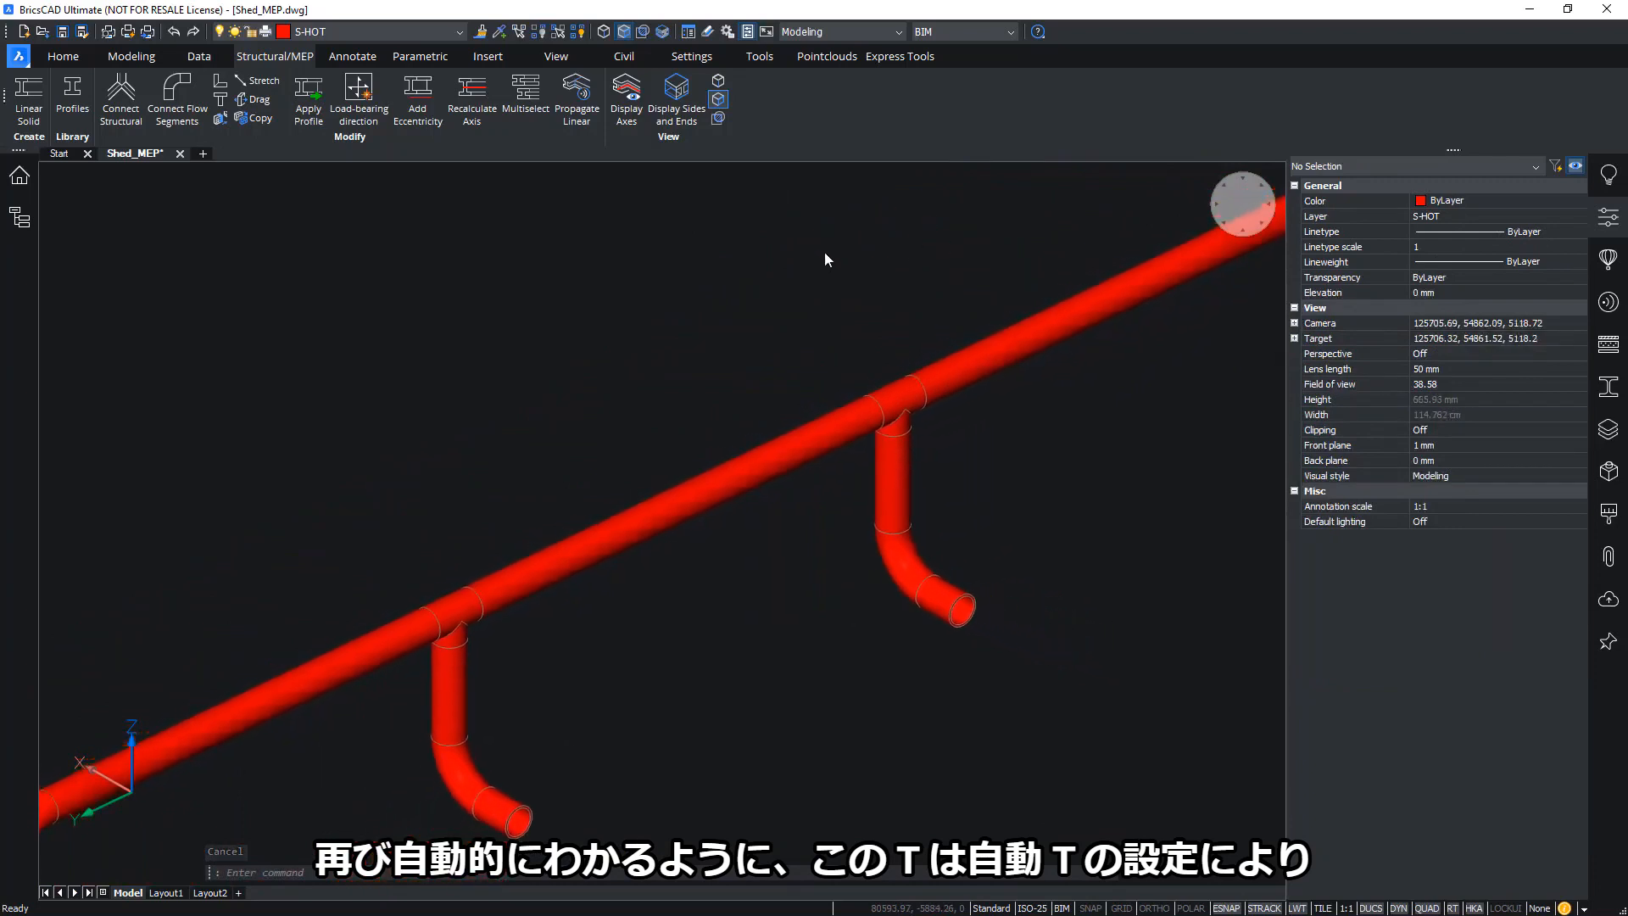
pyautogui.scroll(-10, 827, 259)
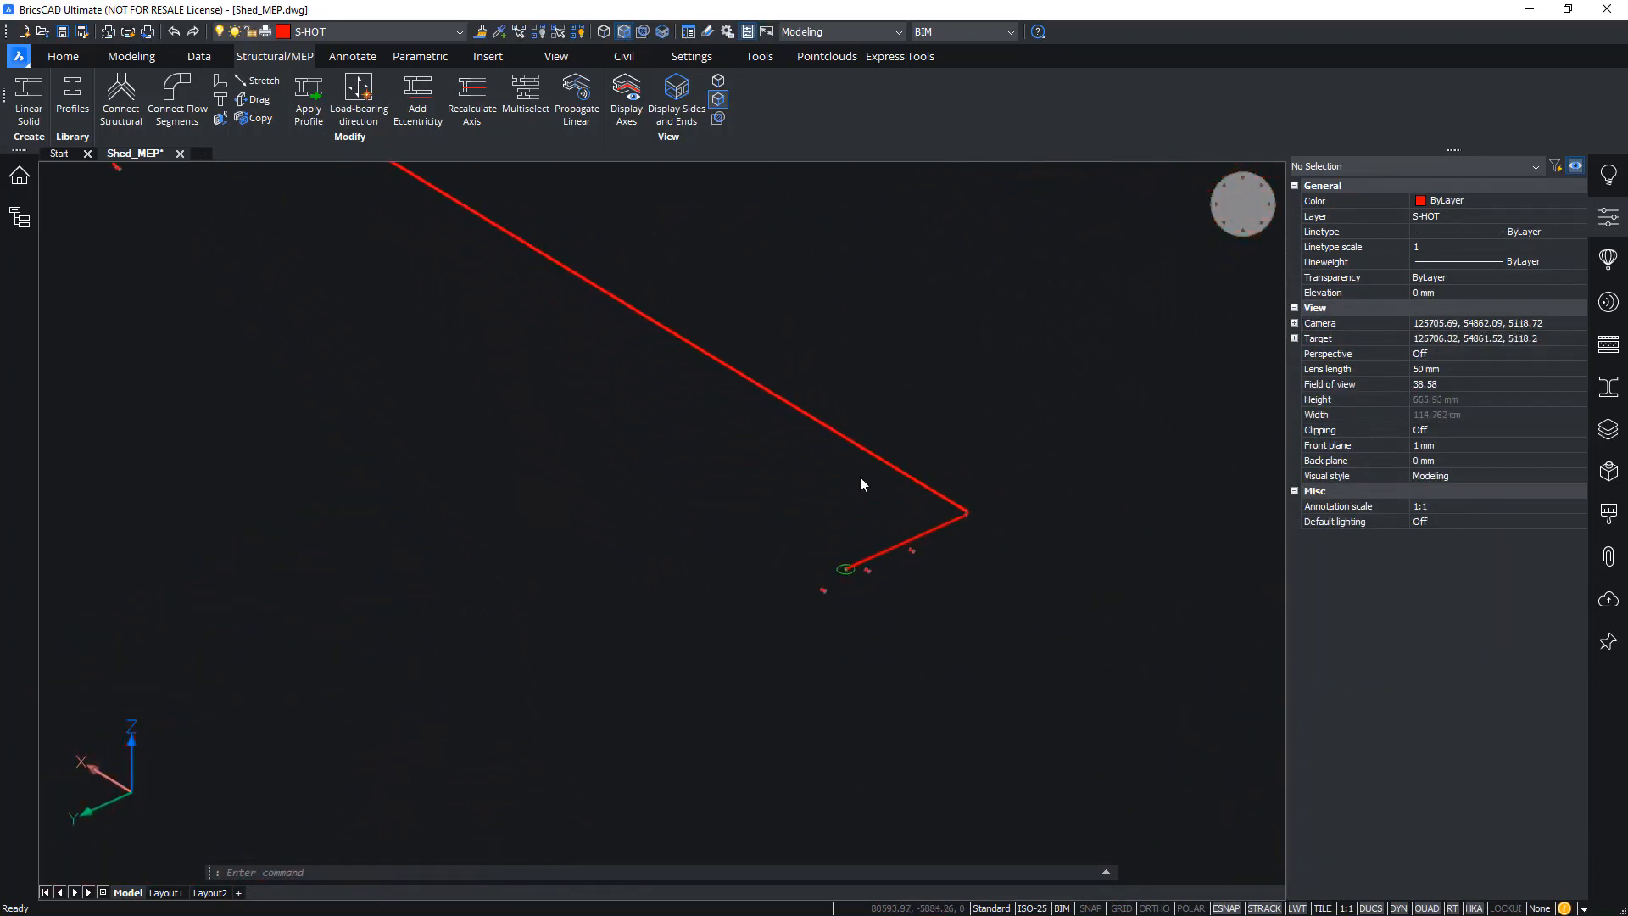
# Turn off solid face selection and join the main pipe's end to the lower stub with an elbow
pyautogui.scroll(8, 870, 476)
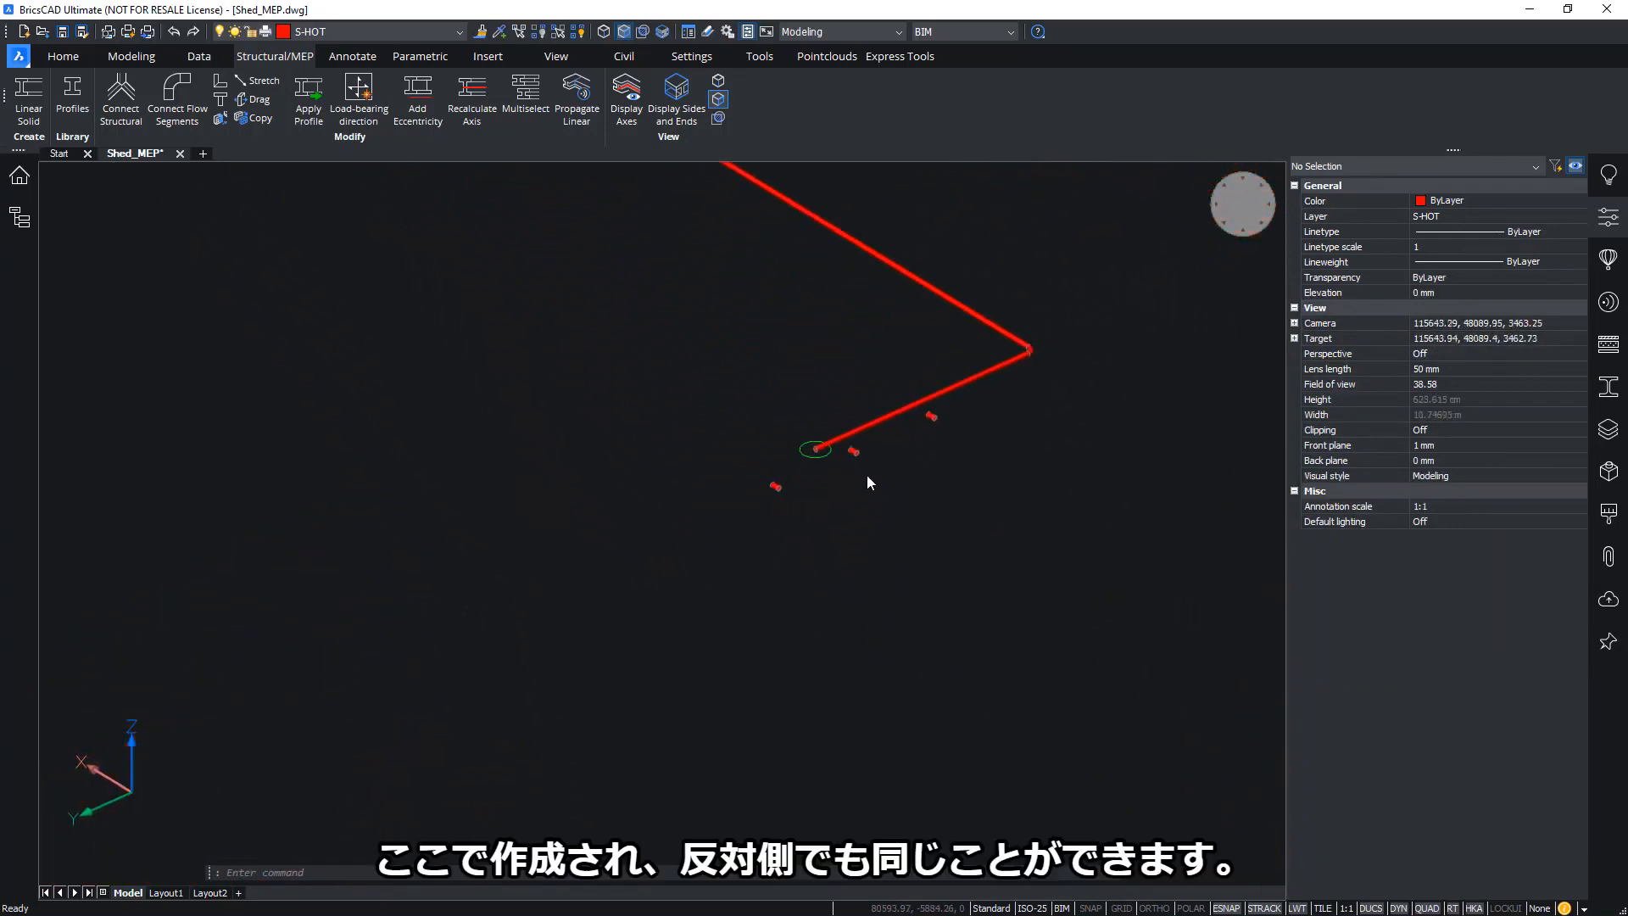
pyautogui.click(623, 31)
pyautogui.click(797, 448)
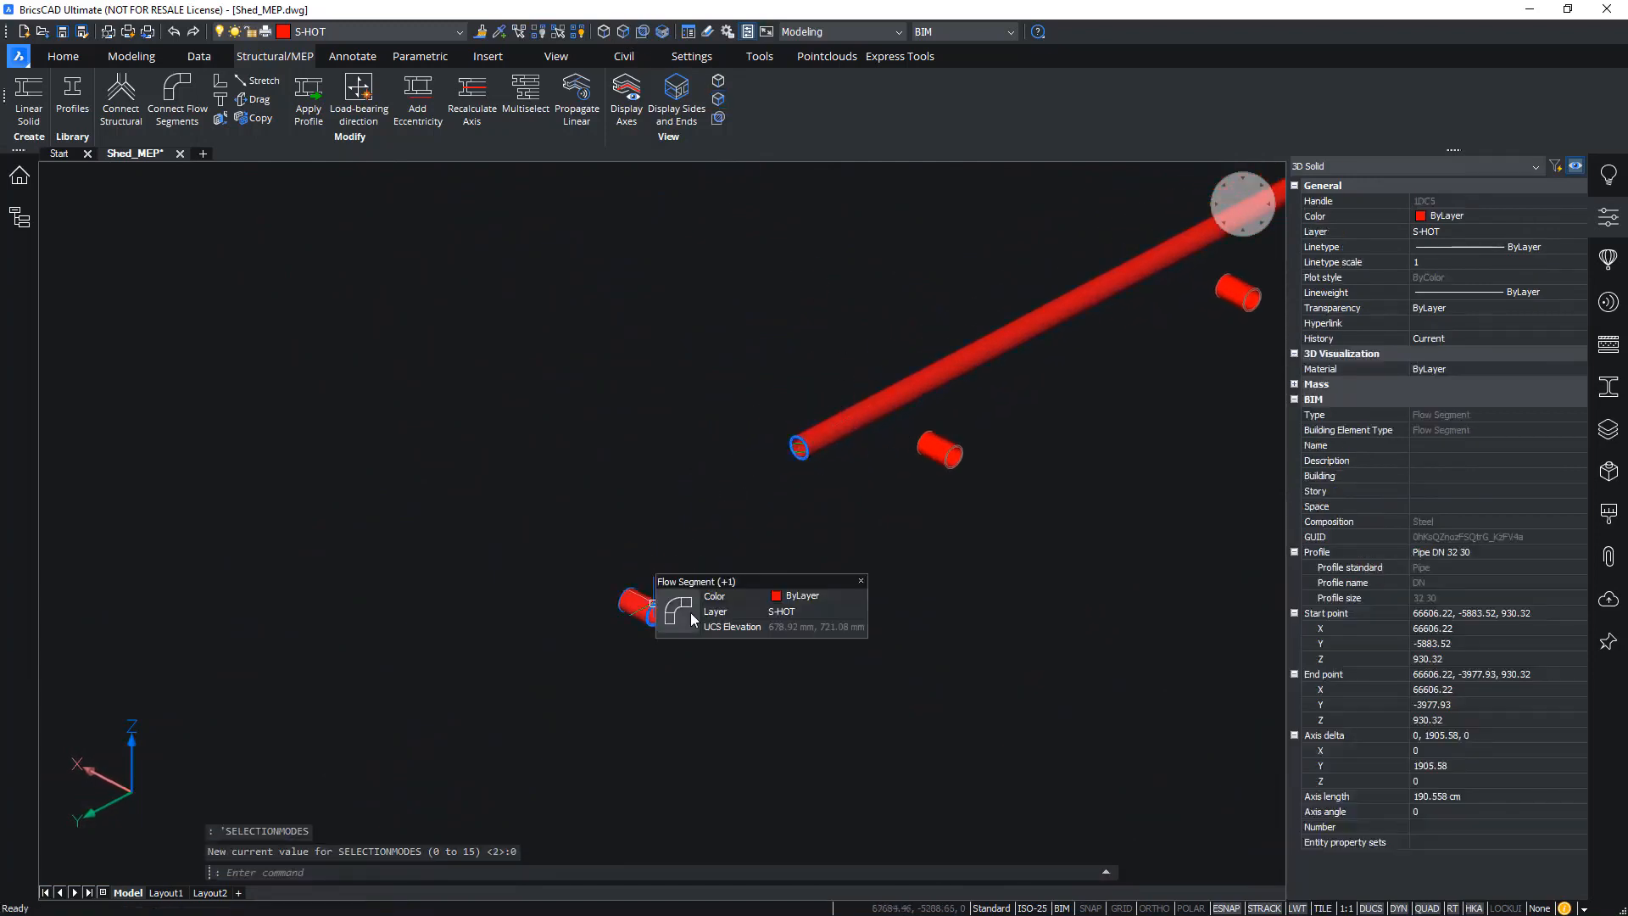
pyautogui.click(687, 615)
pyautogui.press('Return')
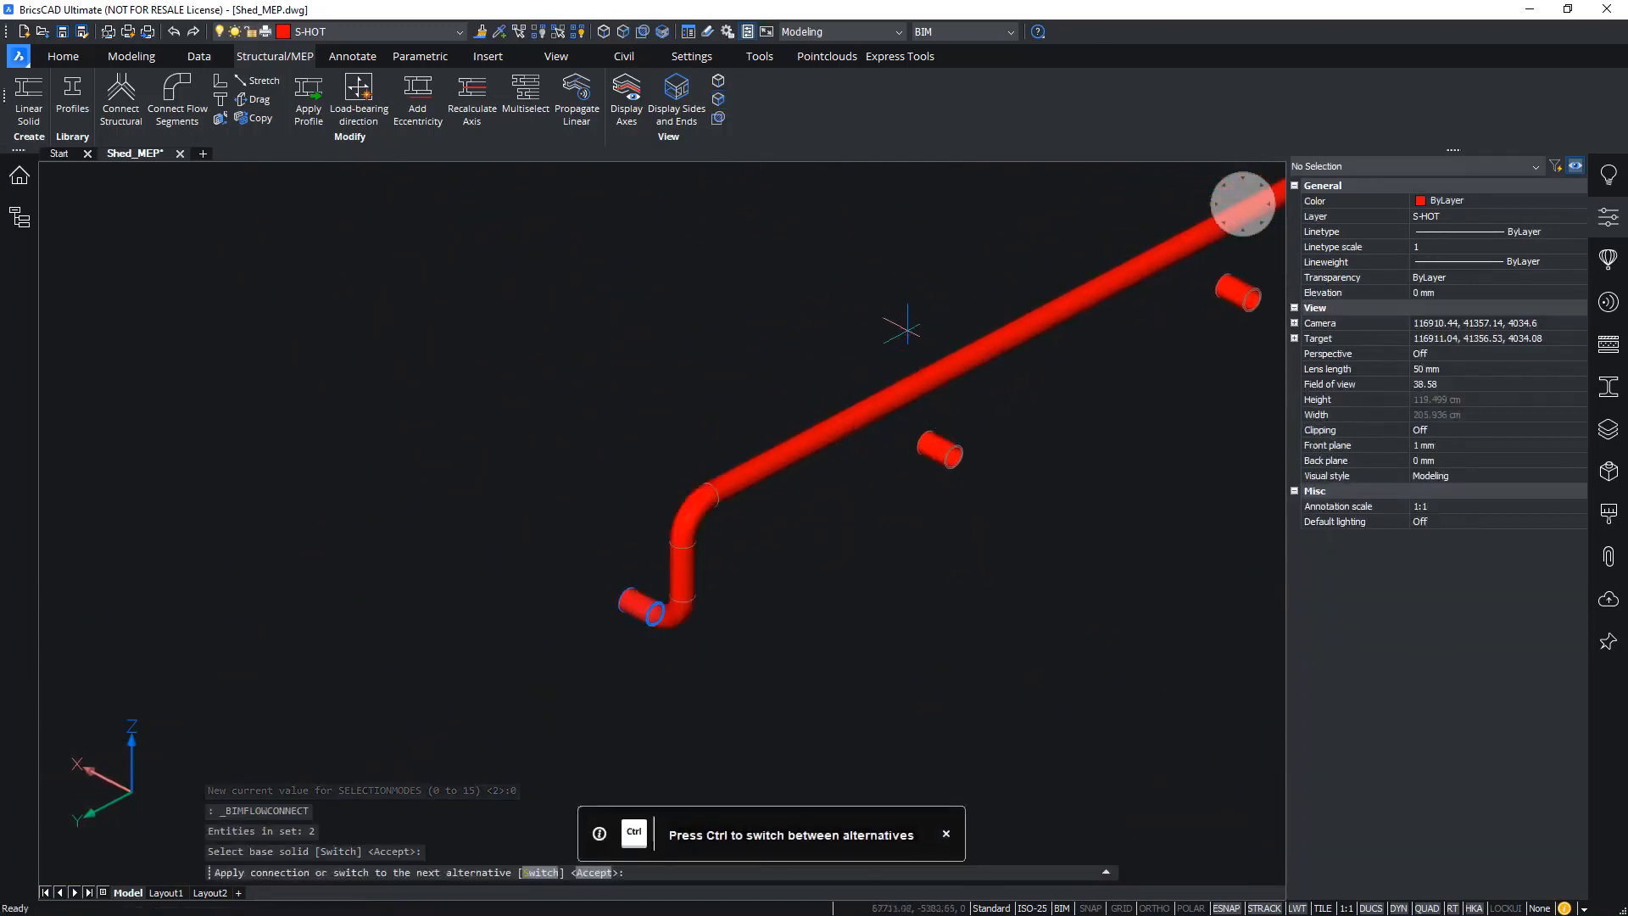
pyautogui.press('Return')
# Connect the long hot-water pipe to the second and third stubs, then zoom out over the run
pyautogui.moveTo(1018, 515); pyautogui.dragTo(911, 324)
pyautogui.click(927, 351)
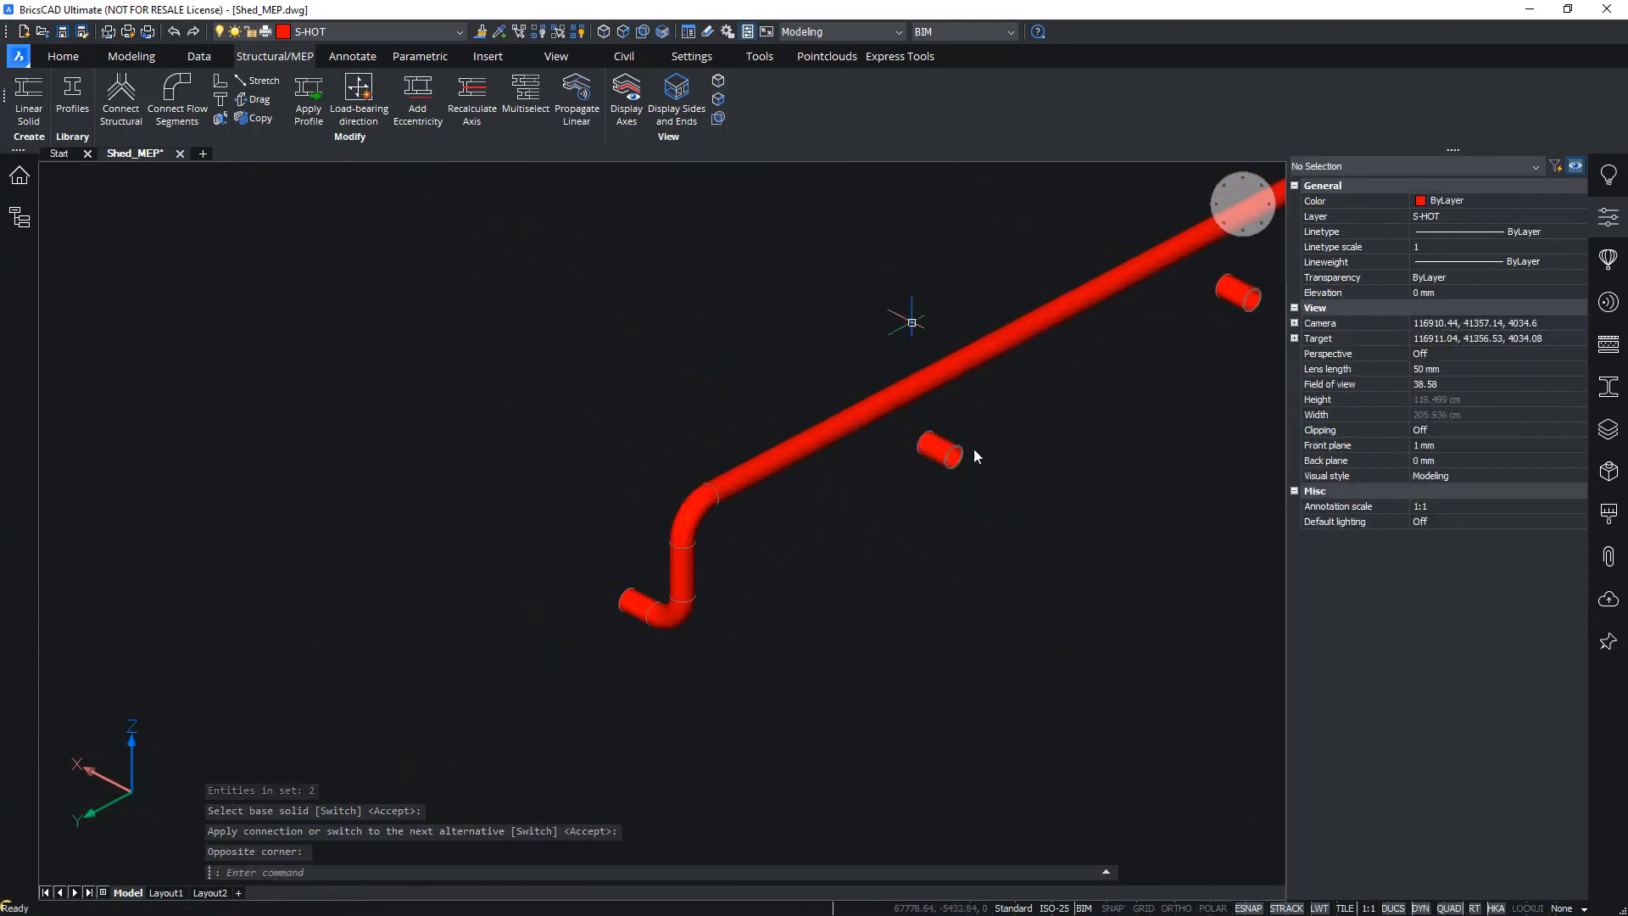
pyautogui.moveTo(1263, 362); pyautogui.dragTo(924, 465, button='middle')
pyautogui.moveTo(996, 452); pyautogui.dragTo(822, 256)
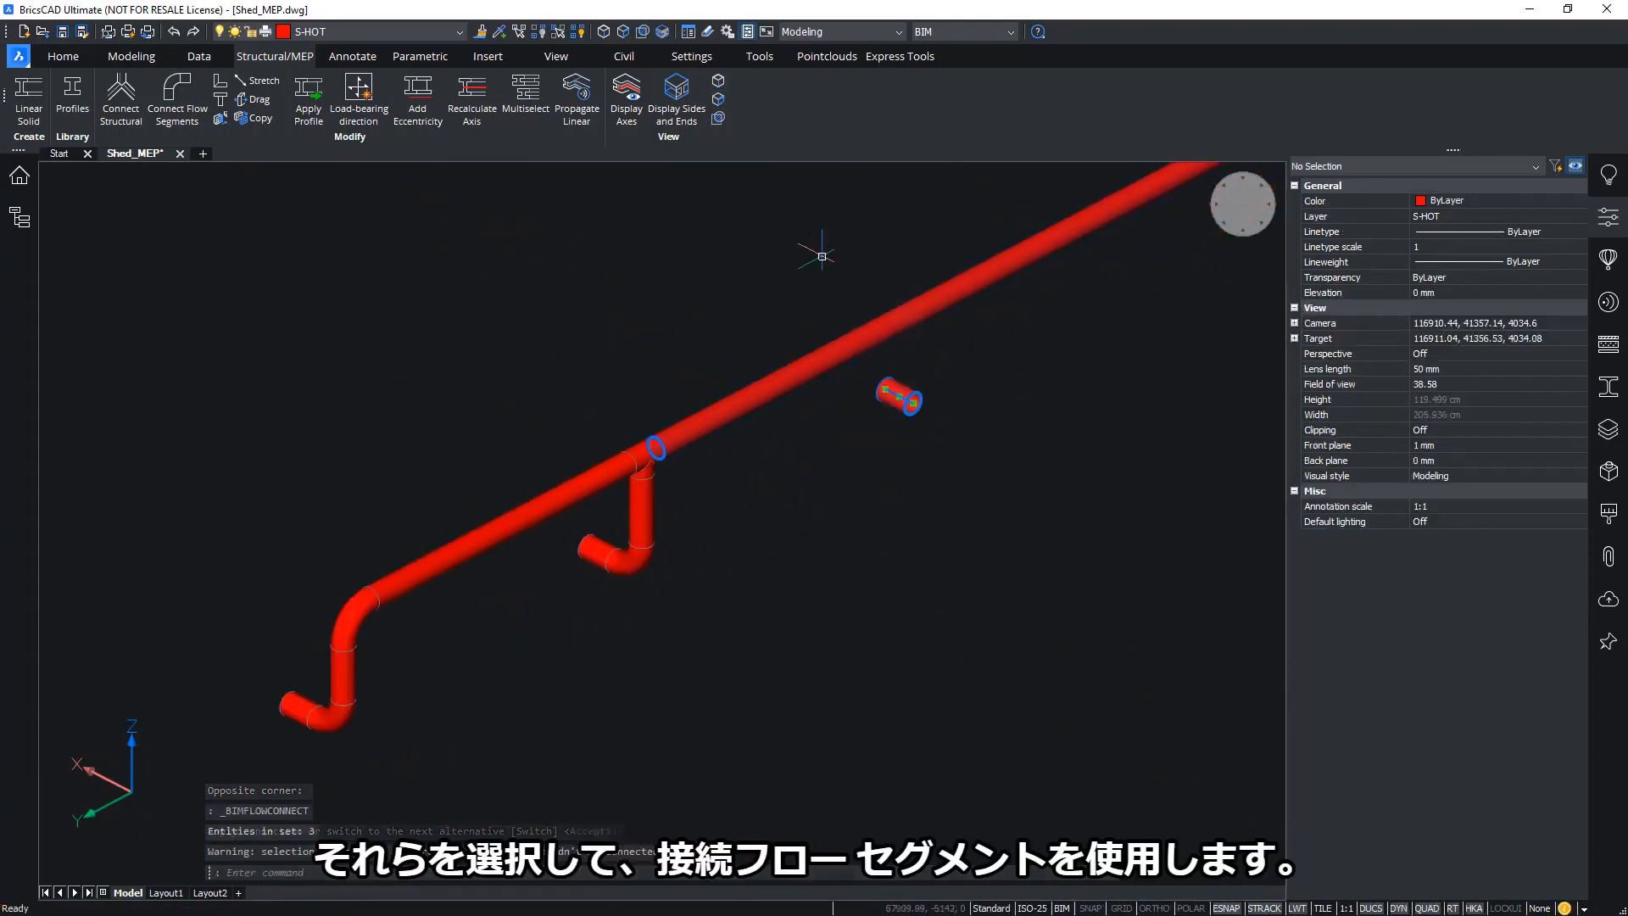
pyautogui.click(822, 256)
pyautogui.click(821, 302)
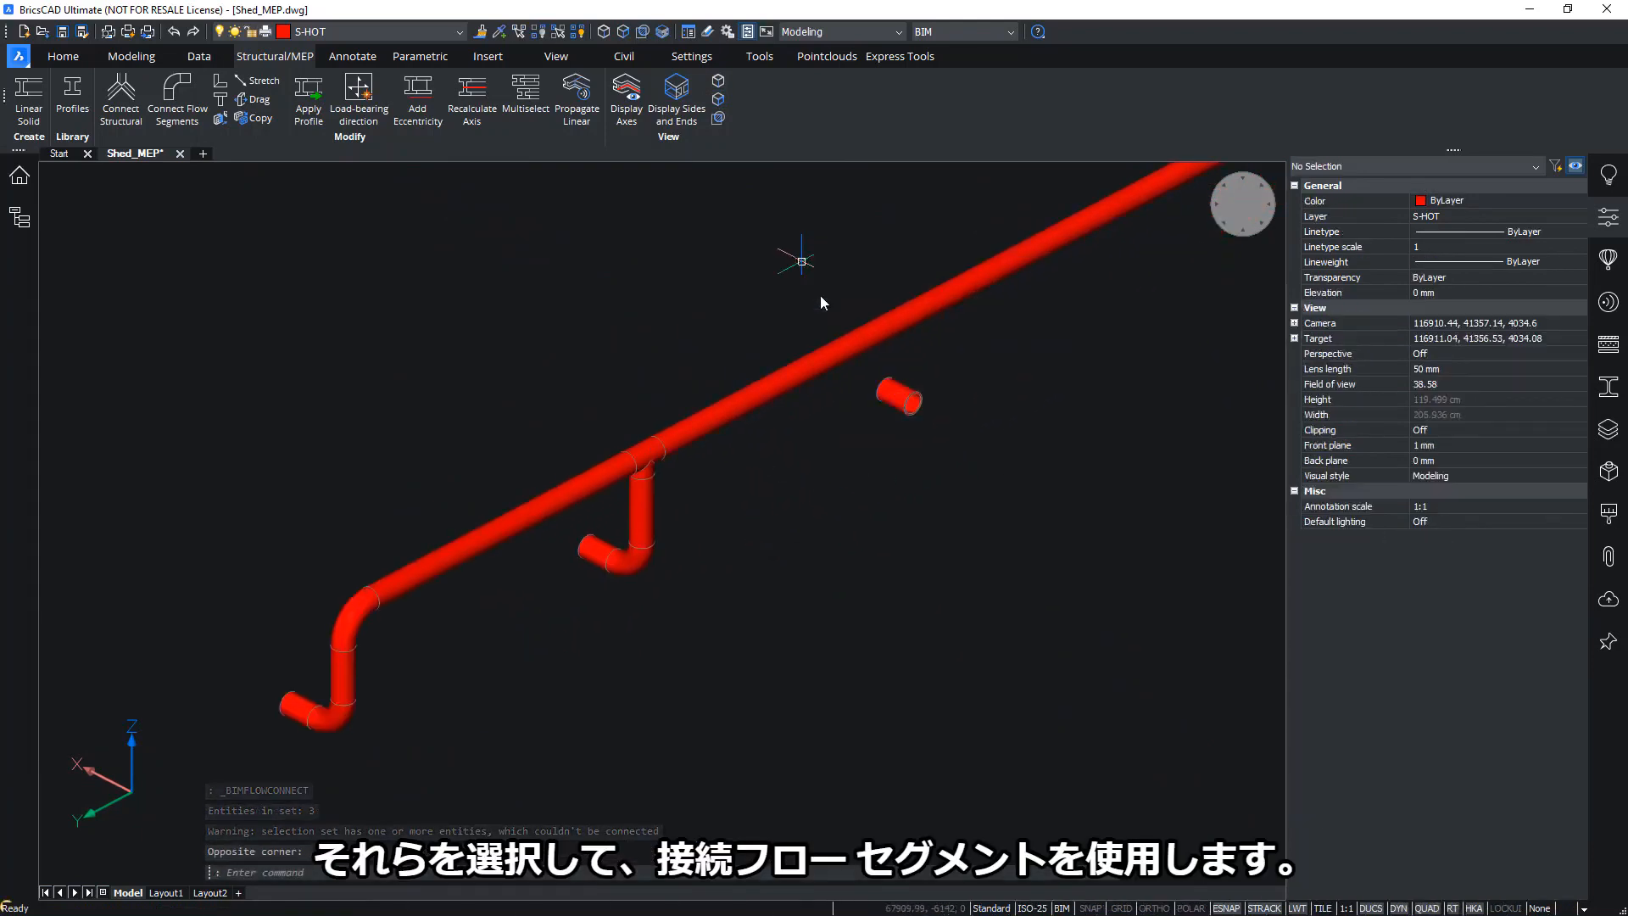
pyautogui.scroll(-2, 821, 297)
pyautogui.moveTo(939, 296); pyautogui.dragTo(939, 448, button='middle')
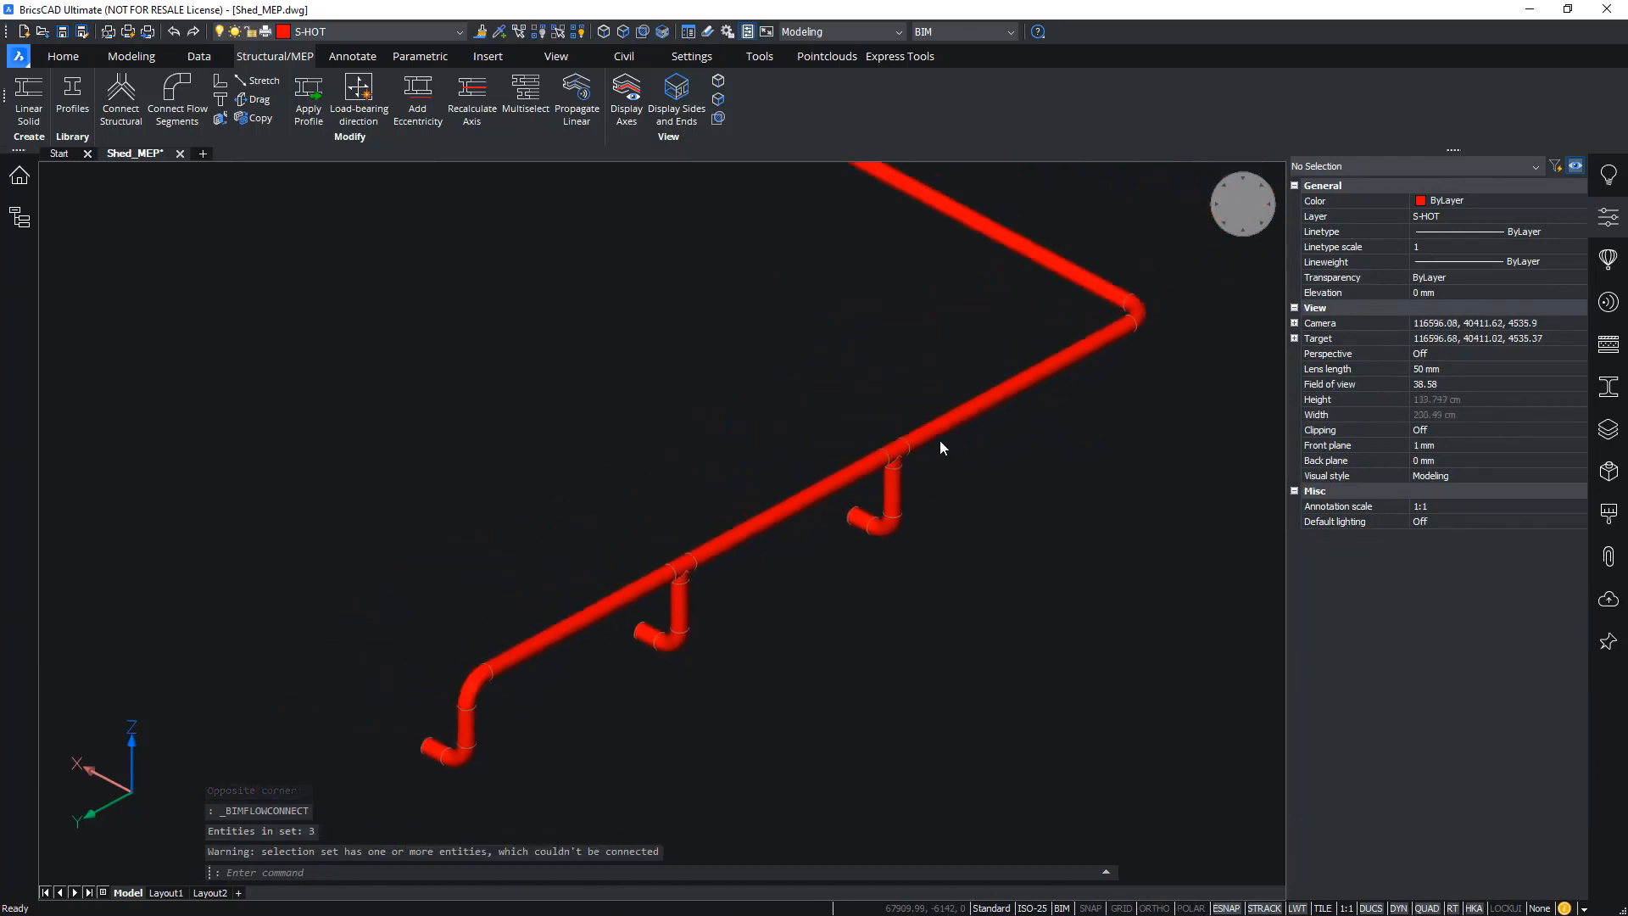
pyautogui.scroll(-5, 939, 442)
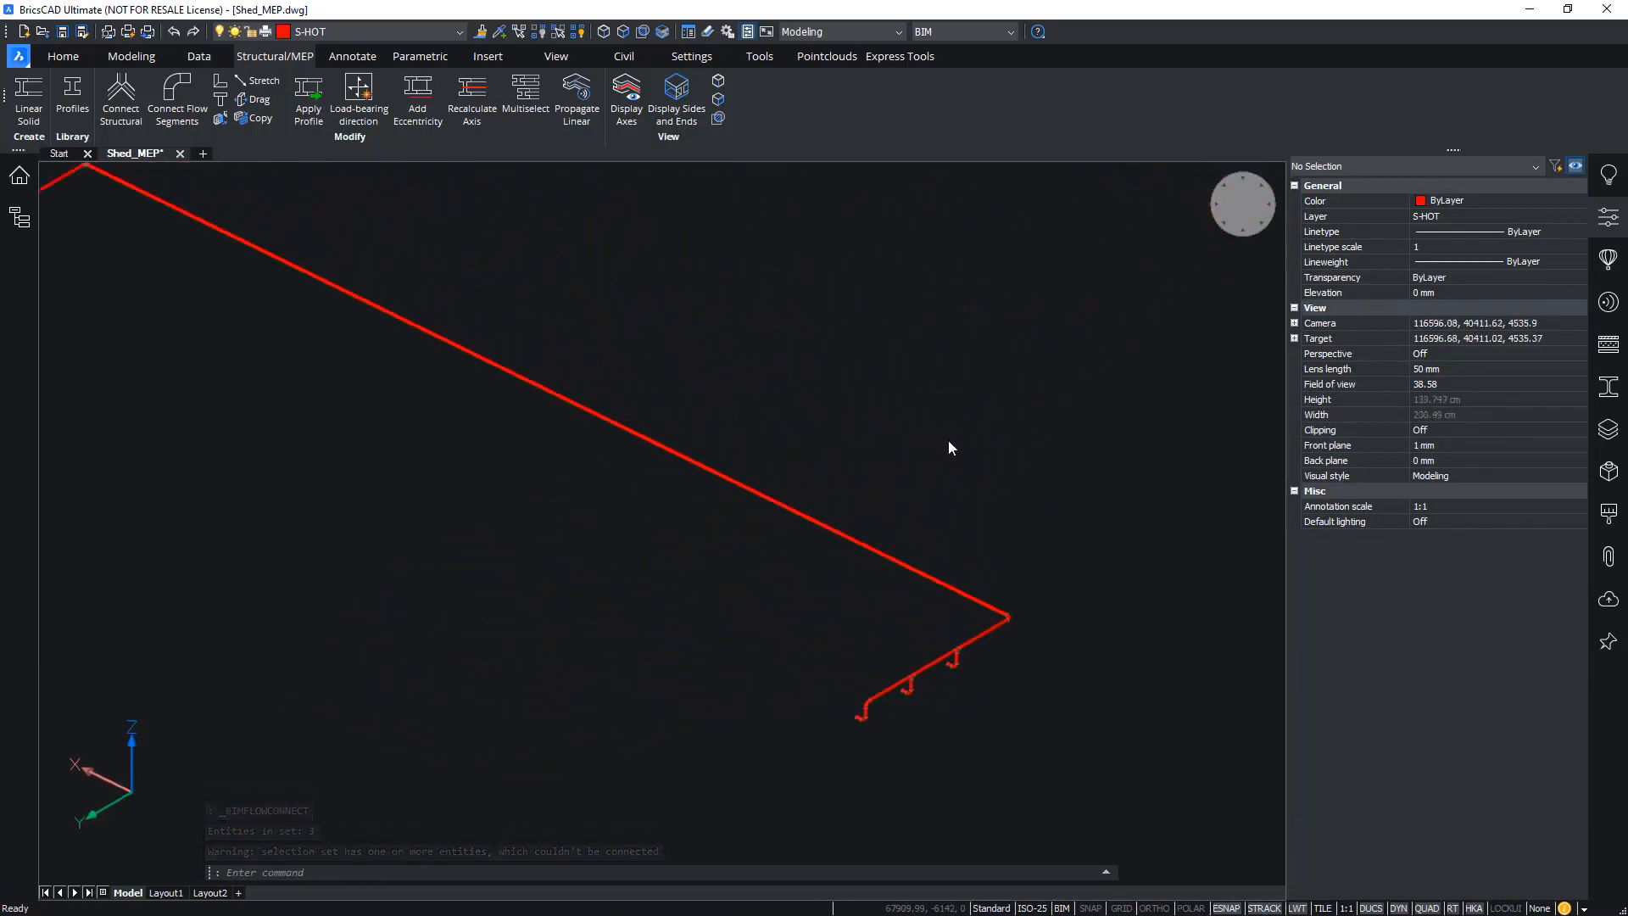
pyautogui.scroll(-6, 948, 446)
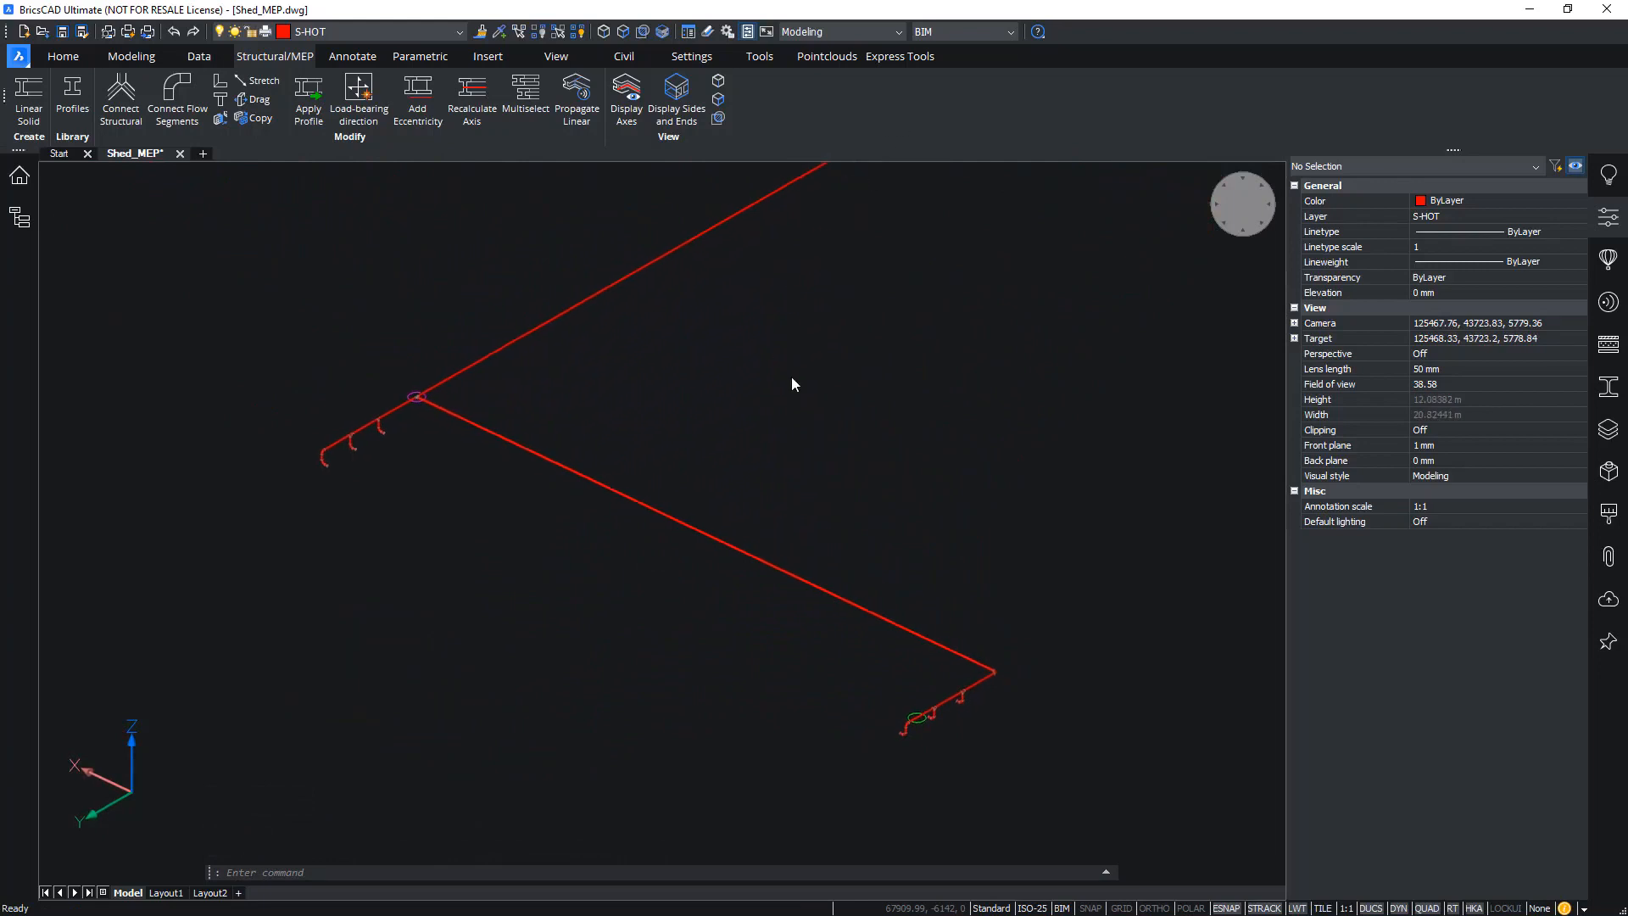
pyautogui.scroll(8, 792, 386)
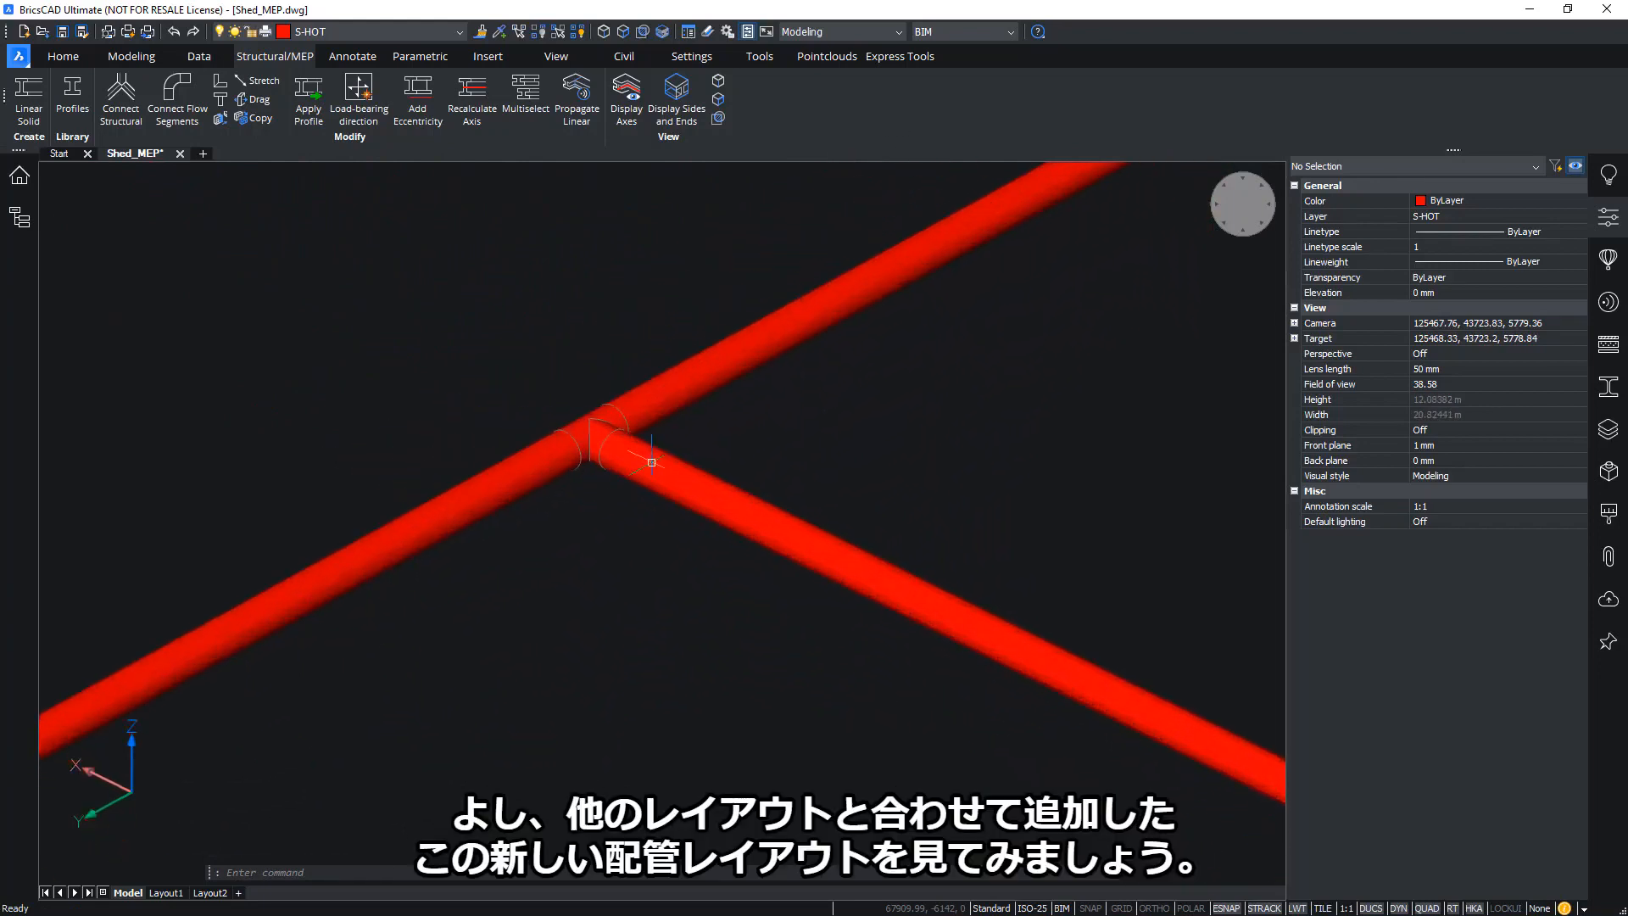
# Open the Layers panel and run LAYUNISO to restore the isolated layers
pyautogui.keyDown('shift'); pyautogui.moveTo(651, 462); pyautogui.dragTo(652, 446, button='middle'); pyautogui.keyUp('shift')
pyautogui.scroll(-2, 653, 446)
pyautogui.moveTo(821, 323); pyautogui.dragTo(826, 481, button='middle')
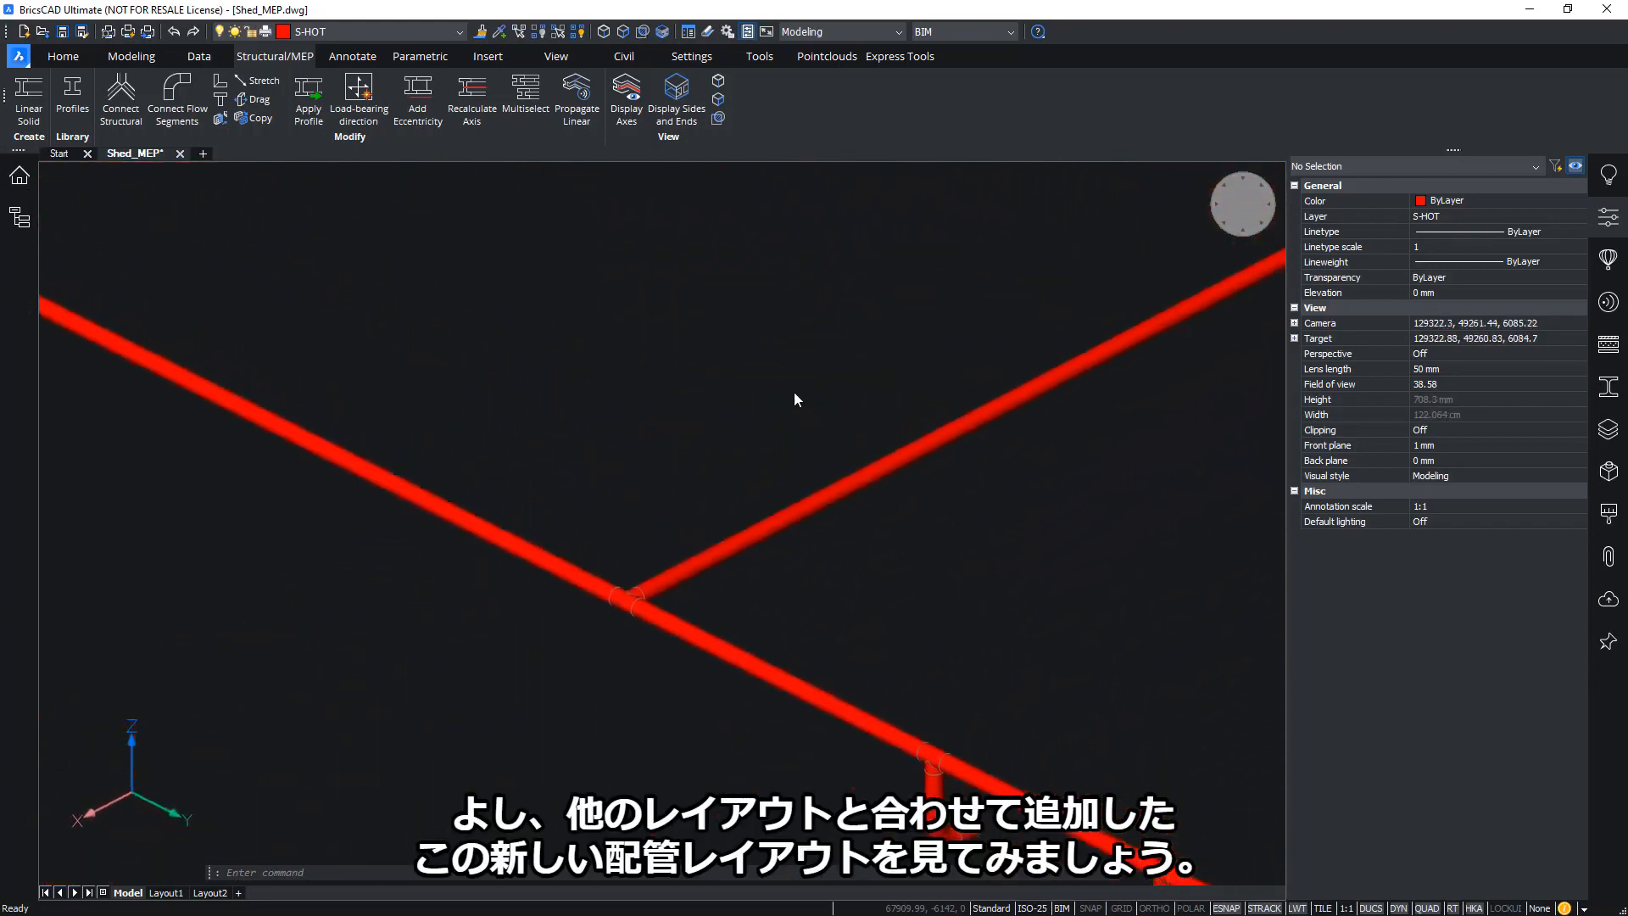
pyautogui.scroll(2, 796, 395)
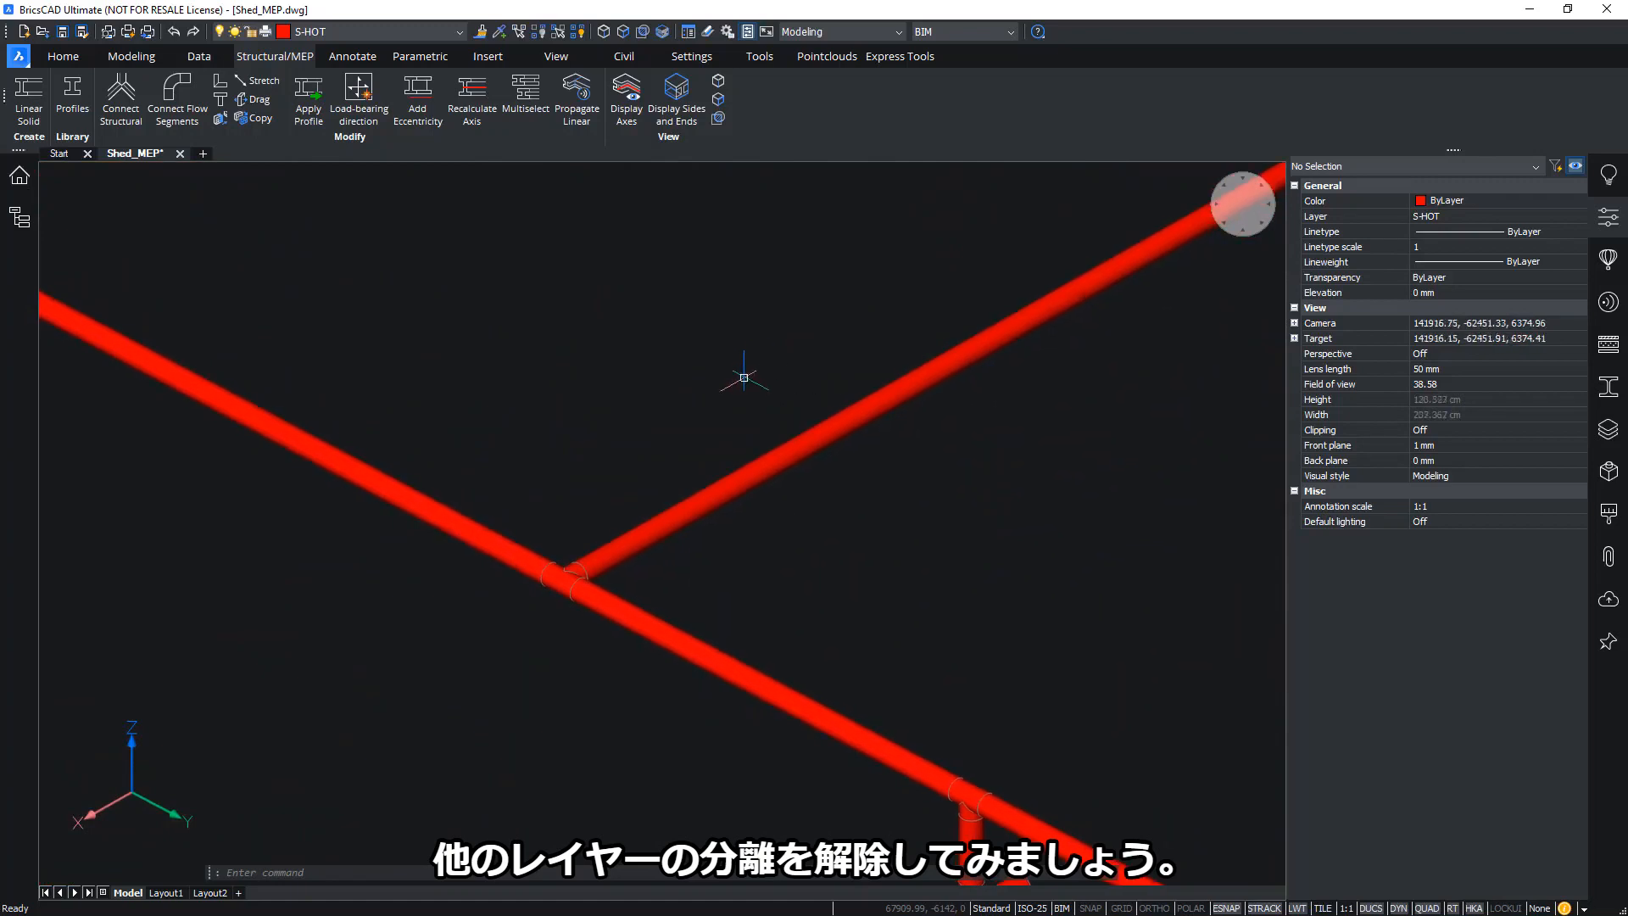
pyautogui.click(1612, 440)
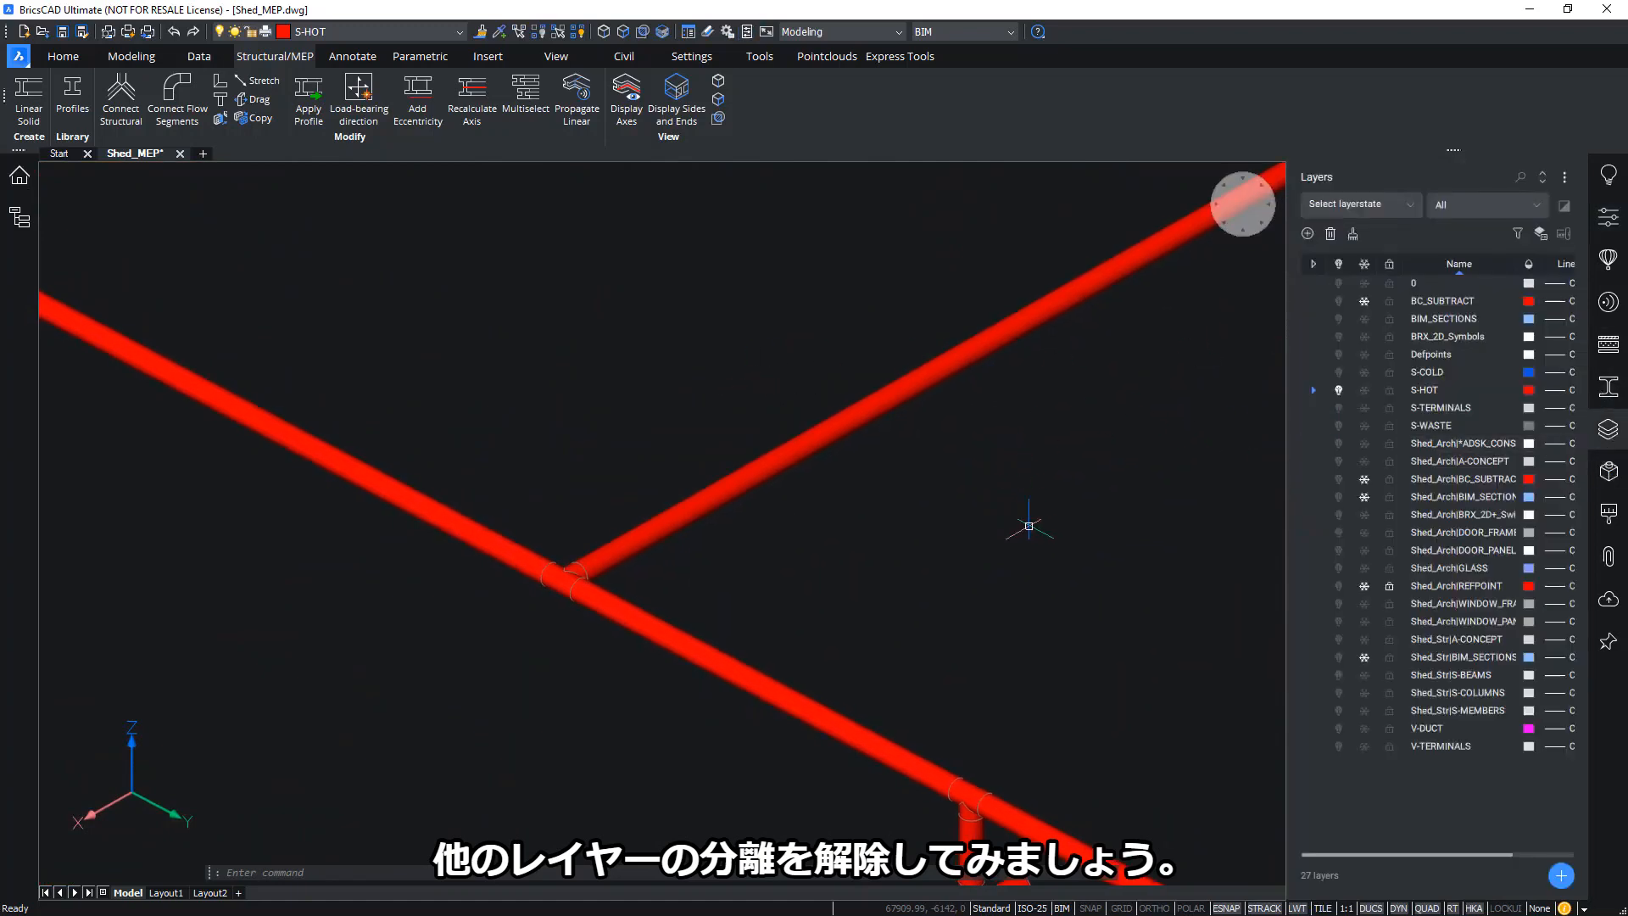
pyautogui.write('LAY')
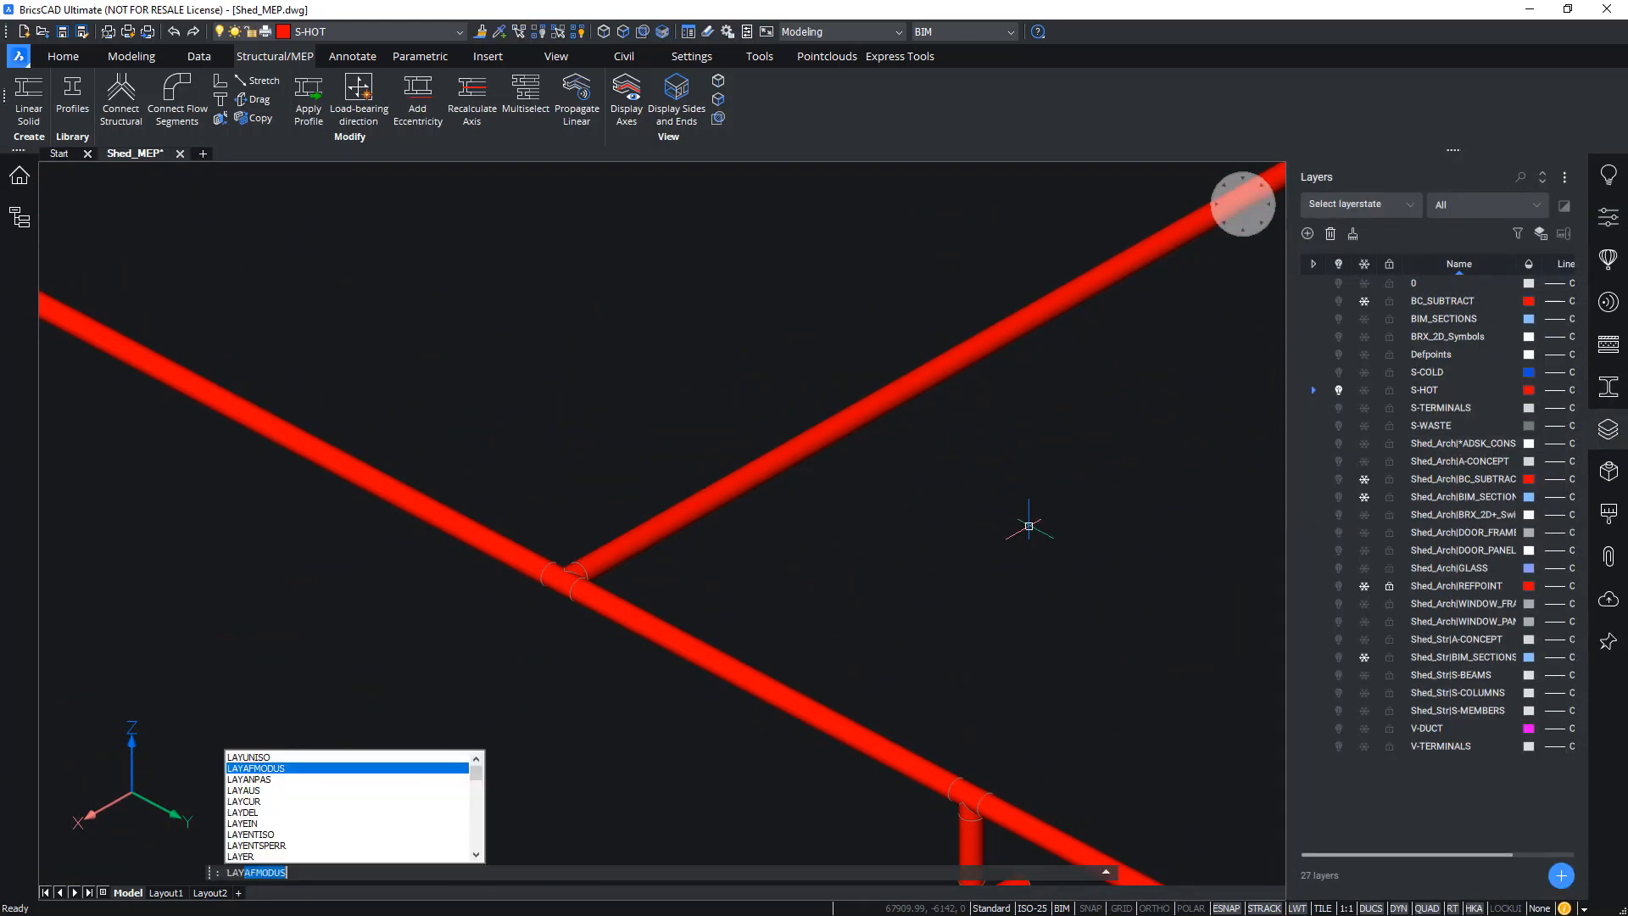
pyautogui.write('UNISO')
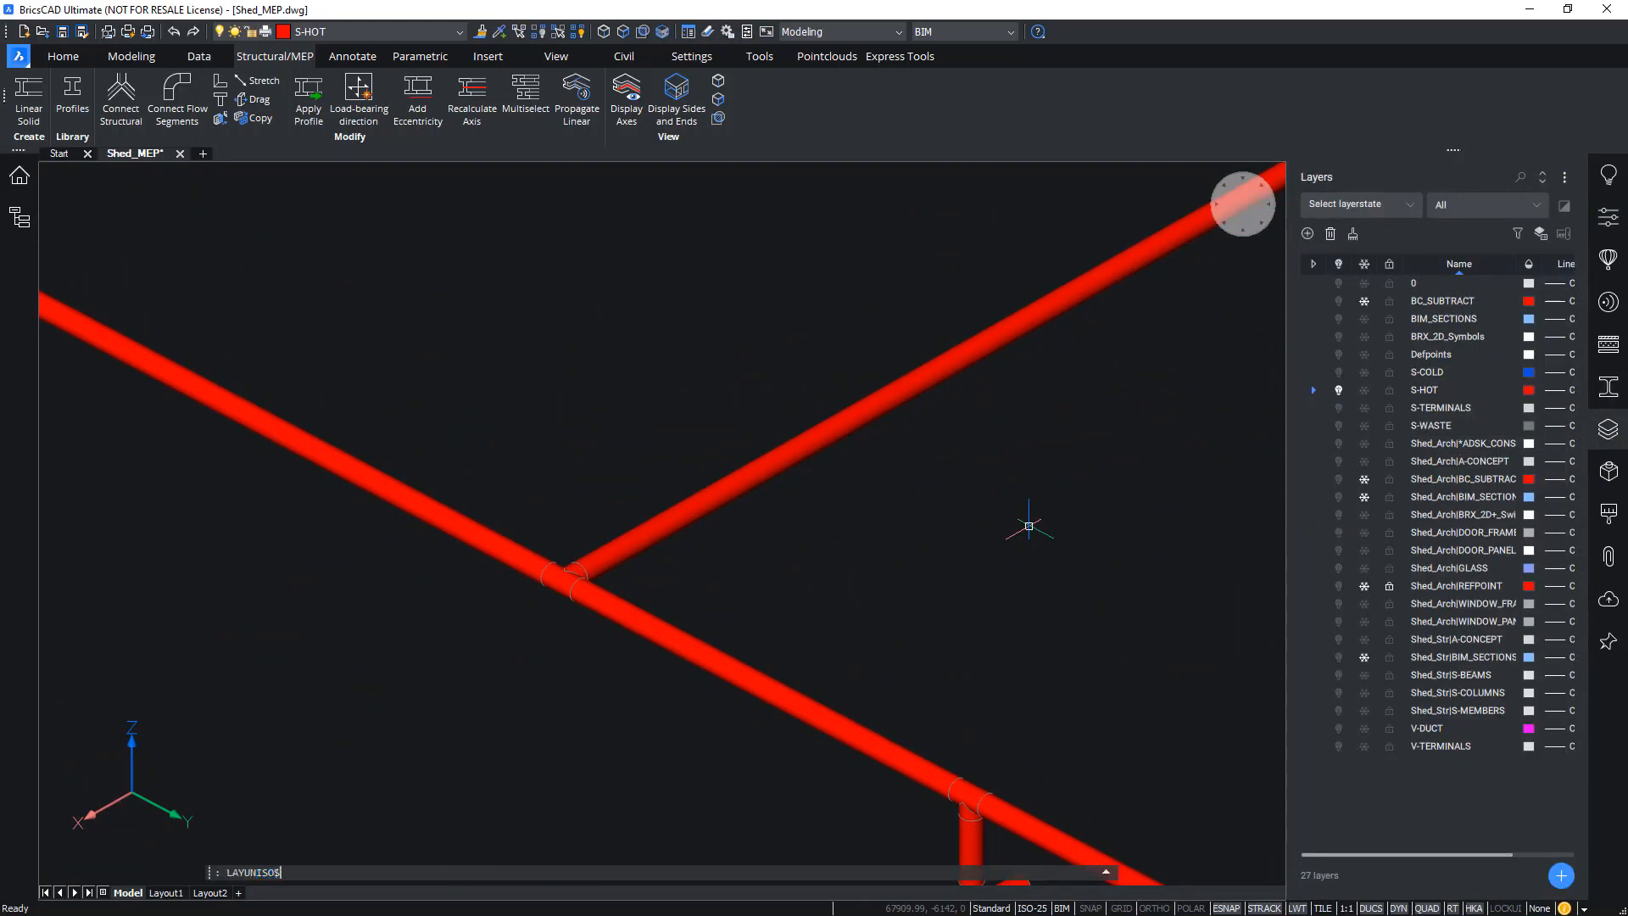
pyautogui.press('Return')
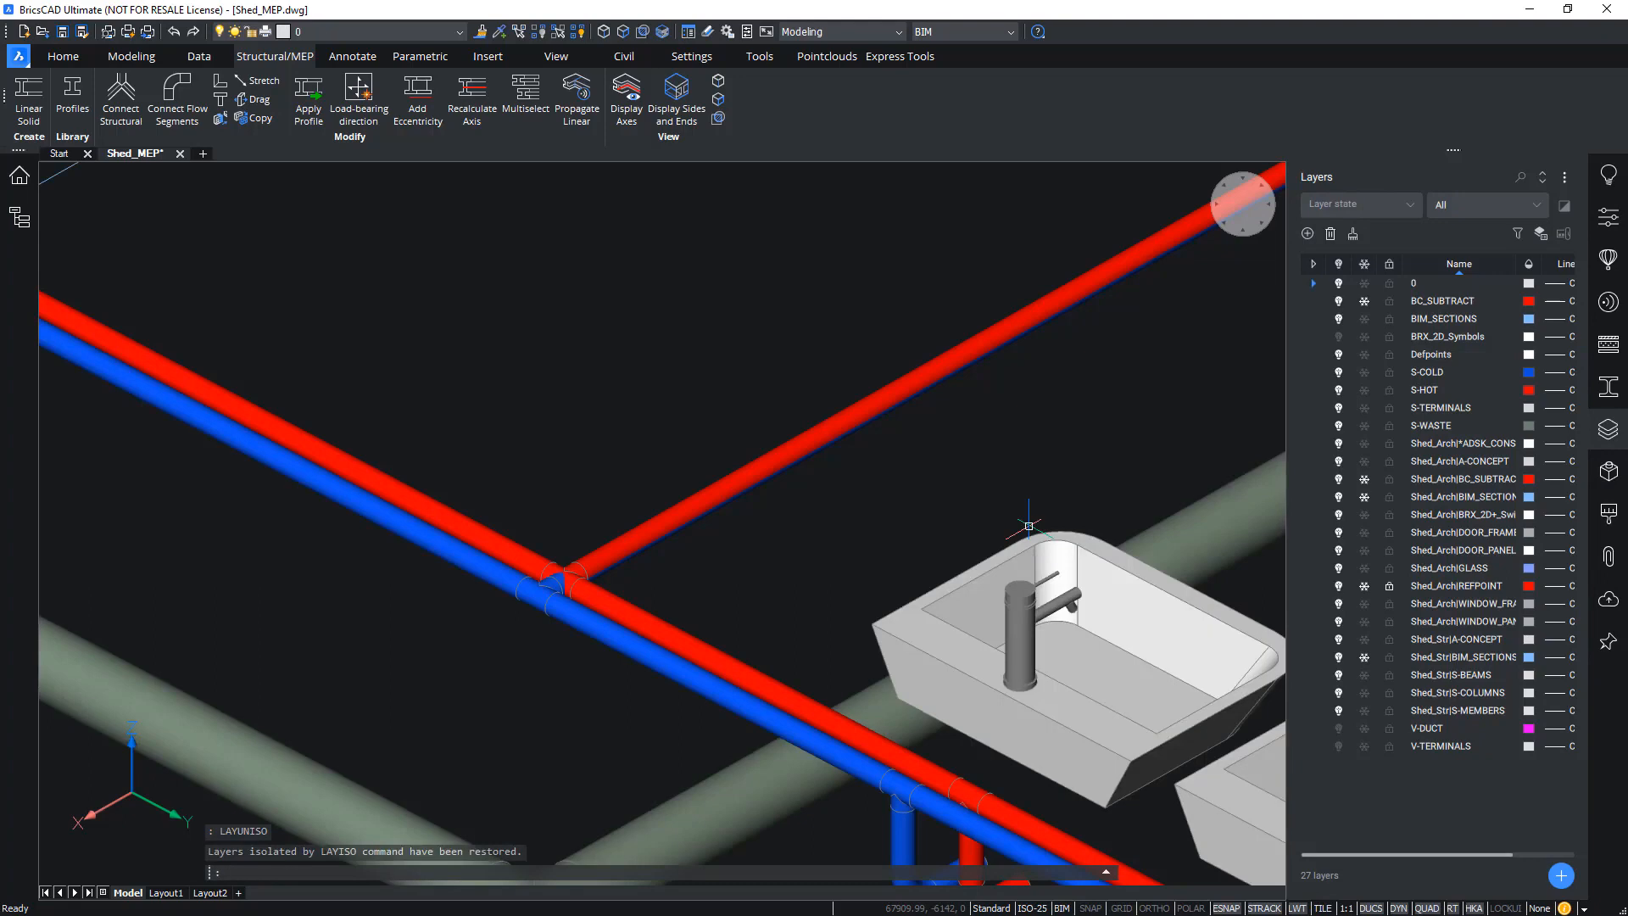
# Orbit around the spot where the red and blue pipes clash near the sinks and toilets
pyautogui.scroll(8, 576, 560)
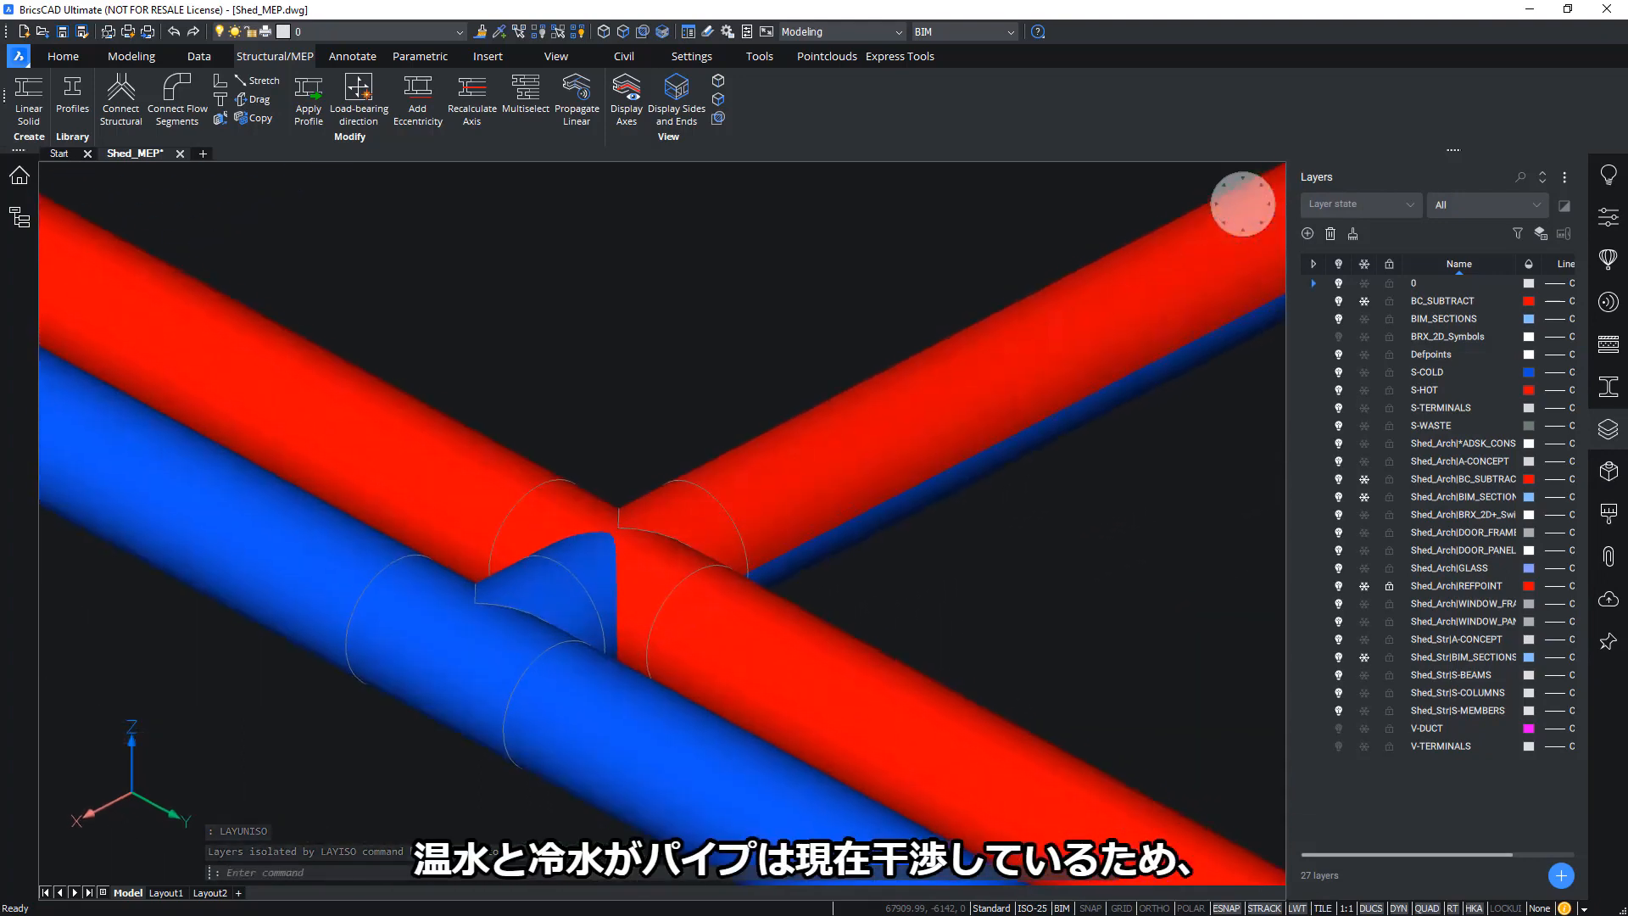
pyautogui.keyDown('shift'); pyautogui.moveTo(585, 542); pyautogui.dragTo(823, 596, button='middle'); pyautogui.keyUp('shift')
pyautogui.keyDown('shift'); pyautogui.moveTo(662, 552); pyautogui.dragTo(804, 596, button='middle'); pyautogui.keyUp('shift')
pyautogui.click(842, 695)
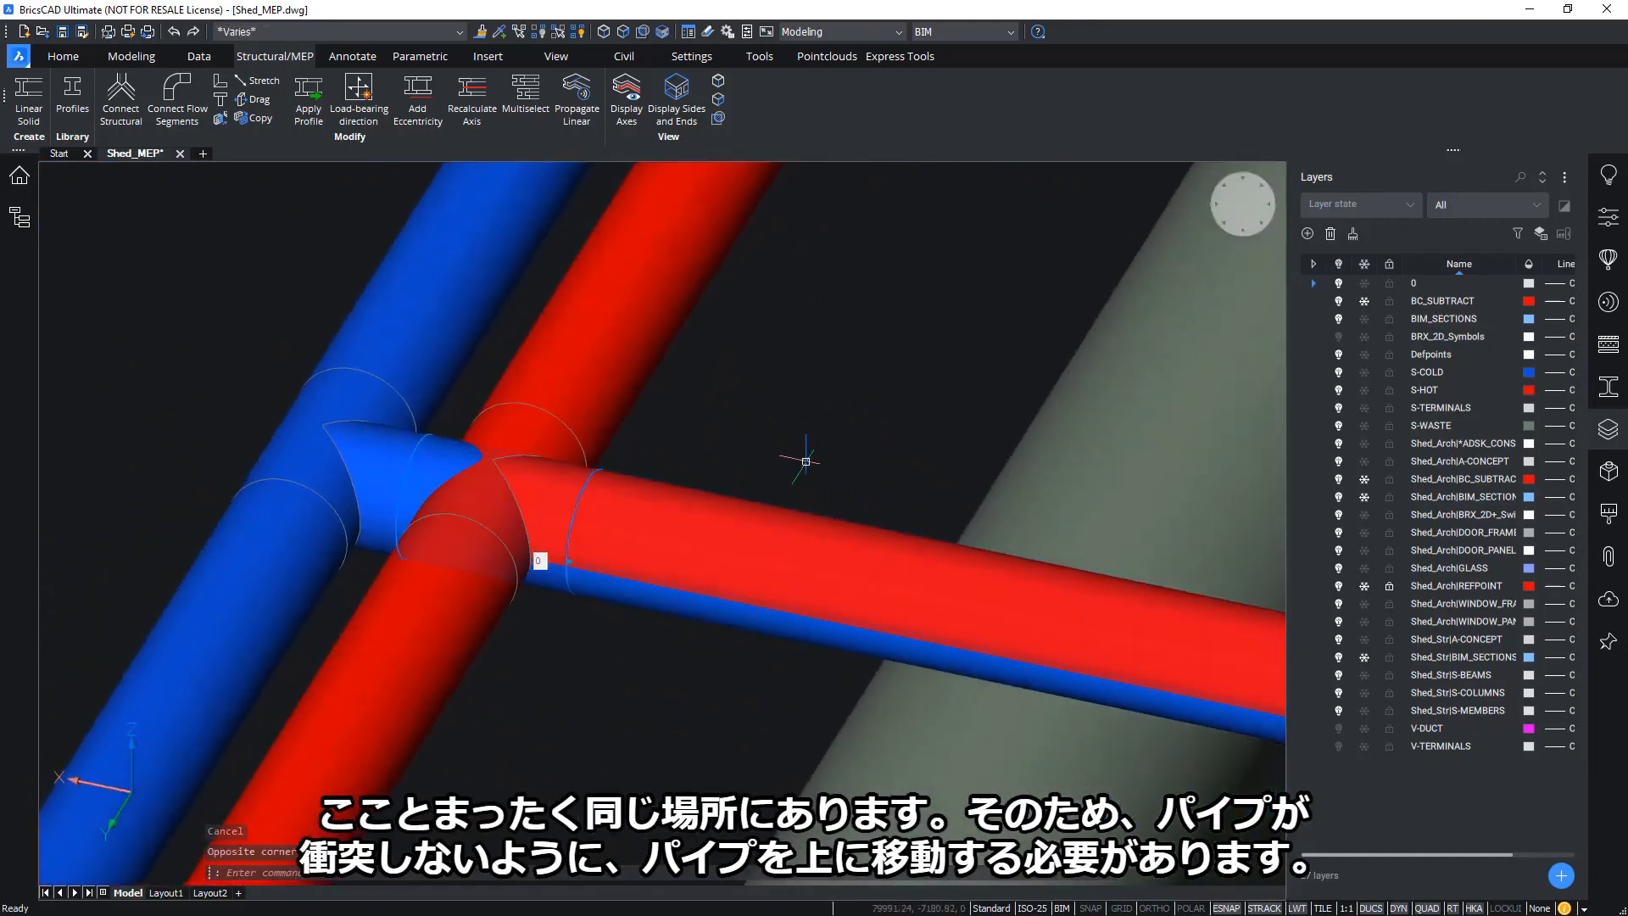
pyautogui.keyDown('shift'); pyautogui.moveTo(804, 454); pyautogui.dragTo(672, 586, button='middle'); pyautogui.keyUp('shift')
pyautogui.scroll(-6, 813, 599)
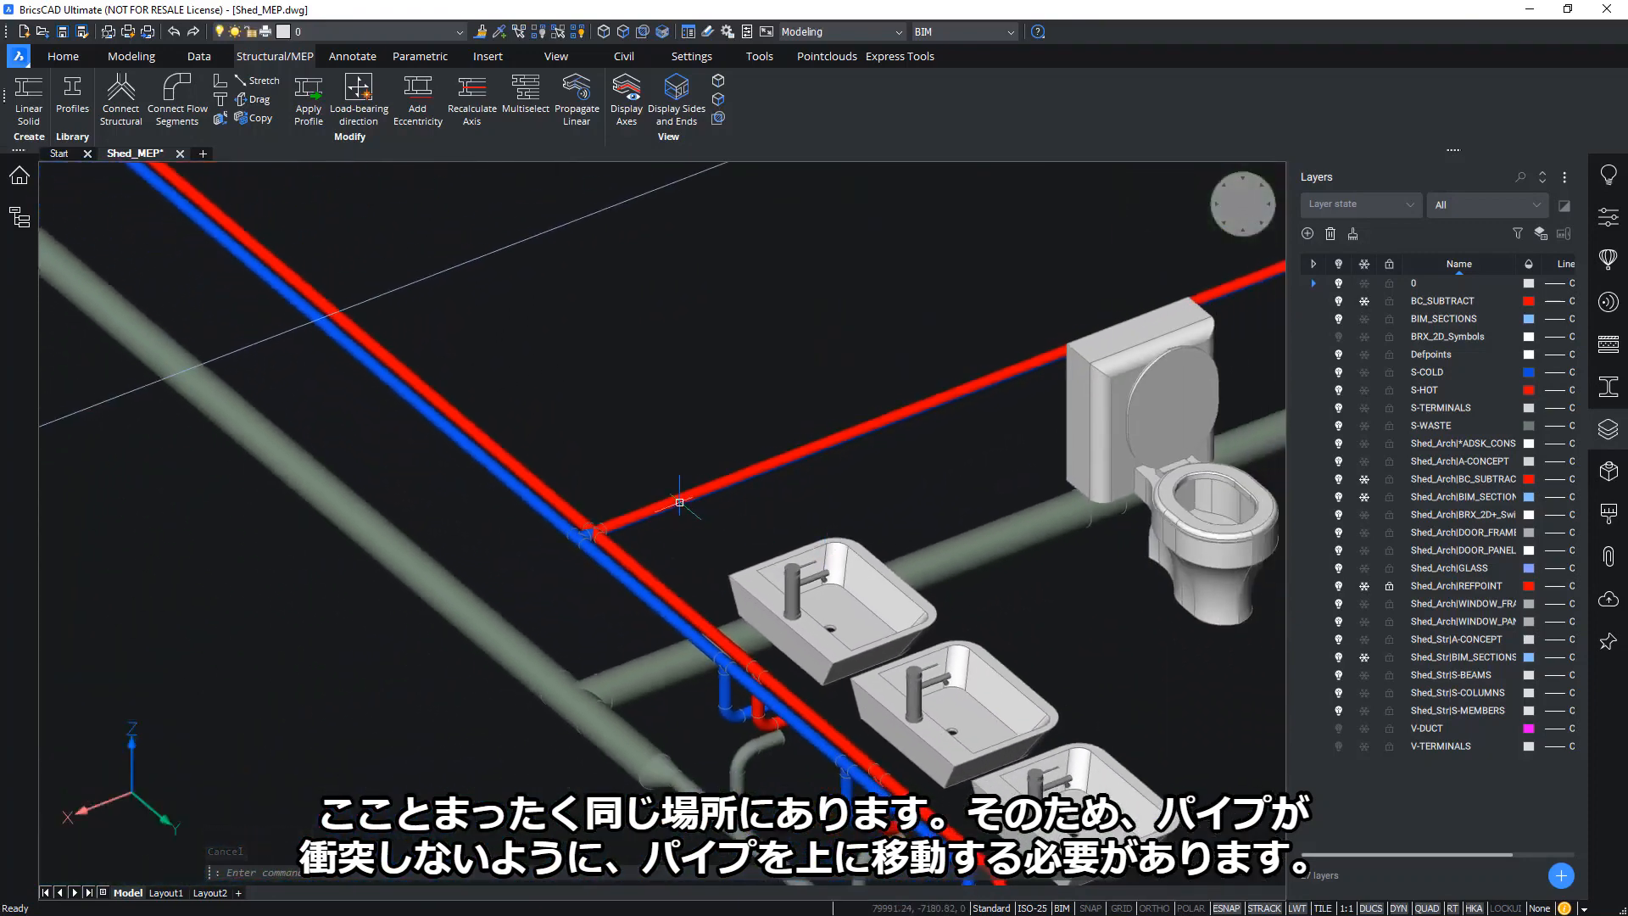
pyautogui.scroll(-1, 721, 546)
pyautogui.keyDown('shift'); pyautogui.moveTo(735, 417); pyautogui.dragTo(817, 354, button='middle'); pyautogui.keyUp('shift')
# Close the Layers panel and frame the sinks and toilets beside the hot-water run
pyautogui.click(1608, 433)
pyautogui.keyDown('shift'); pyautogui.moveTo(695, 322); pyautogui.dragTo(717, 307, button='middle'); pyautogui.keyUp('shift')
pyautogui.scroll(4, 712, 310)
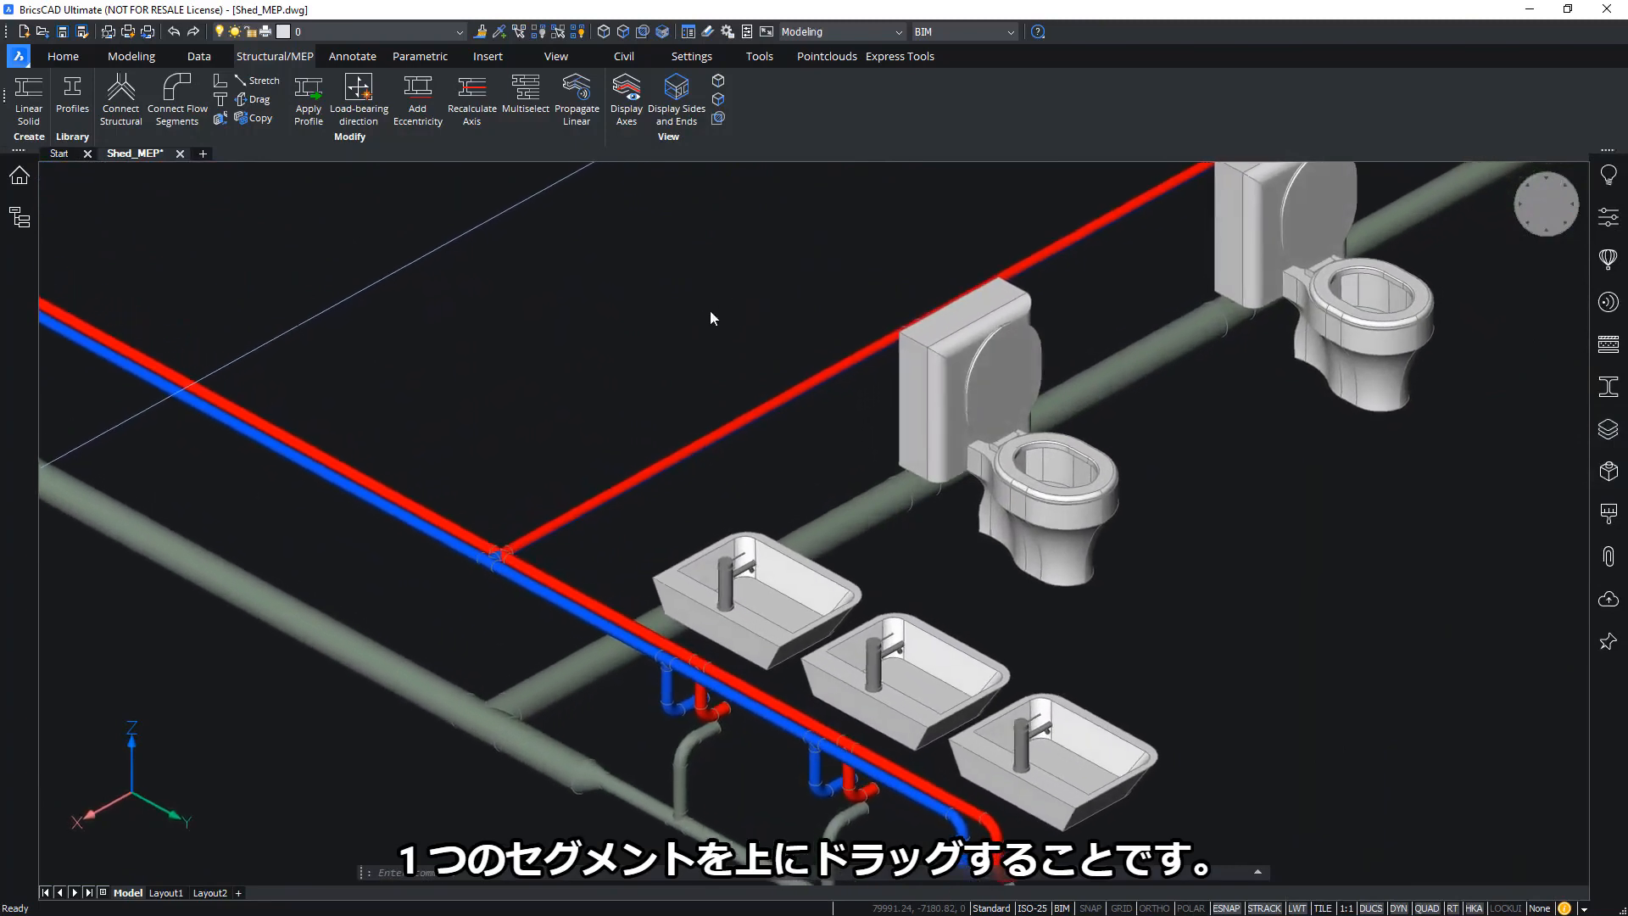
pyautogui.scroll(3, 625, 556)
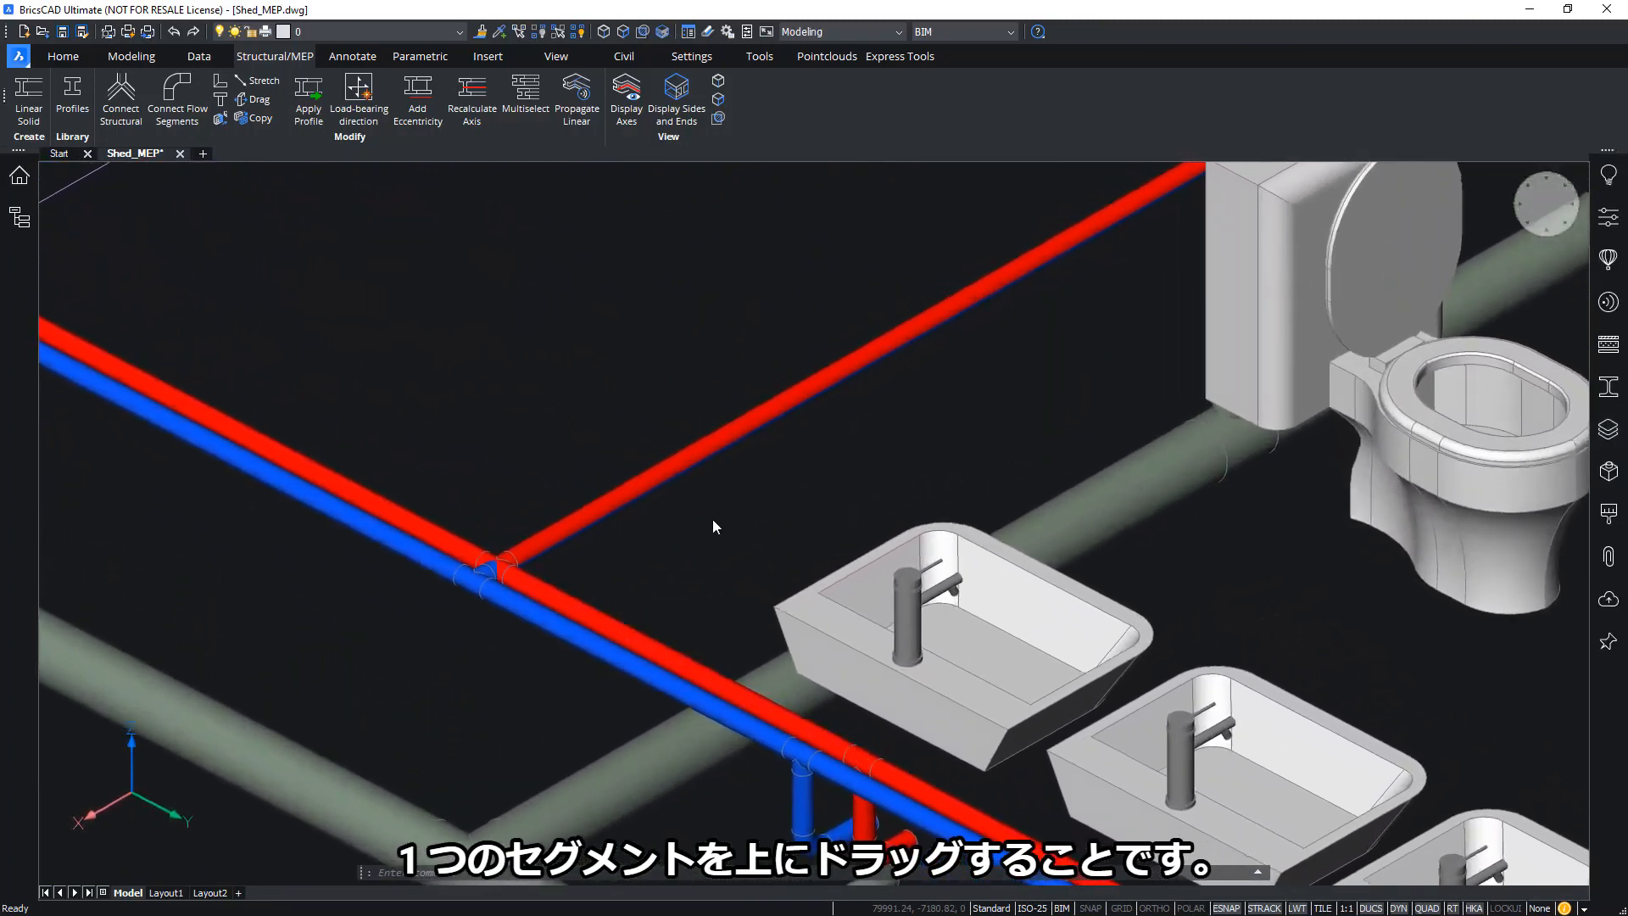
pyautogui.scroll(5, 712, 519)
pyautogui.scroll(-2, 873, 478)
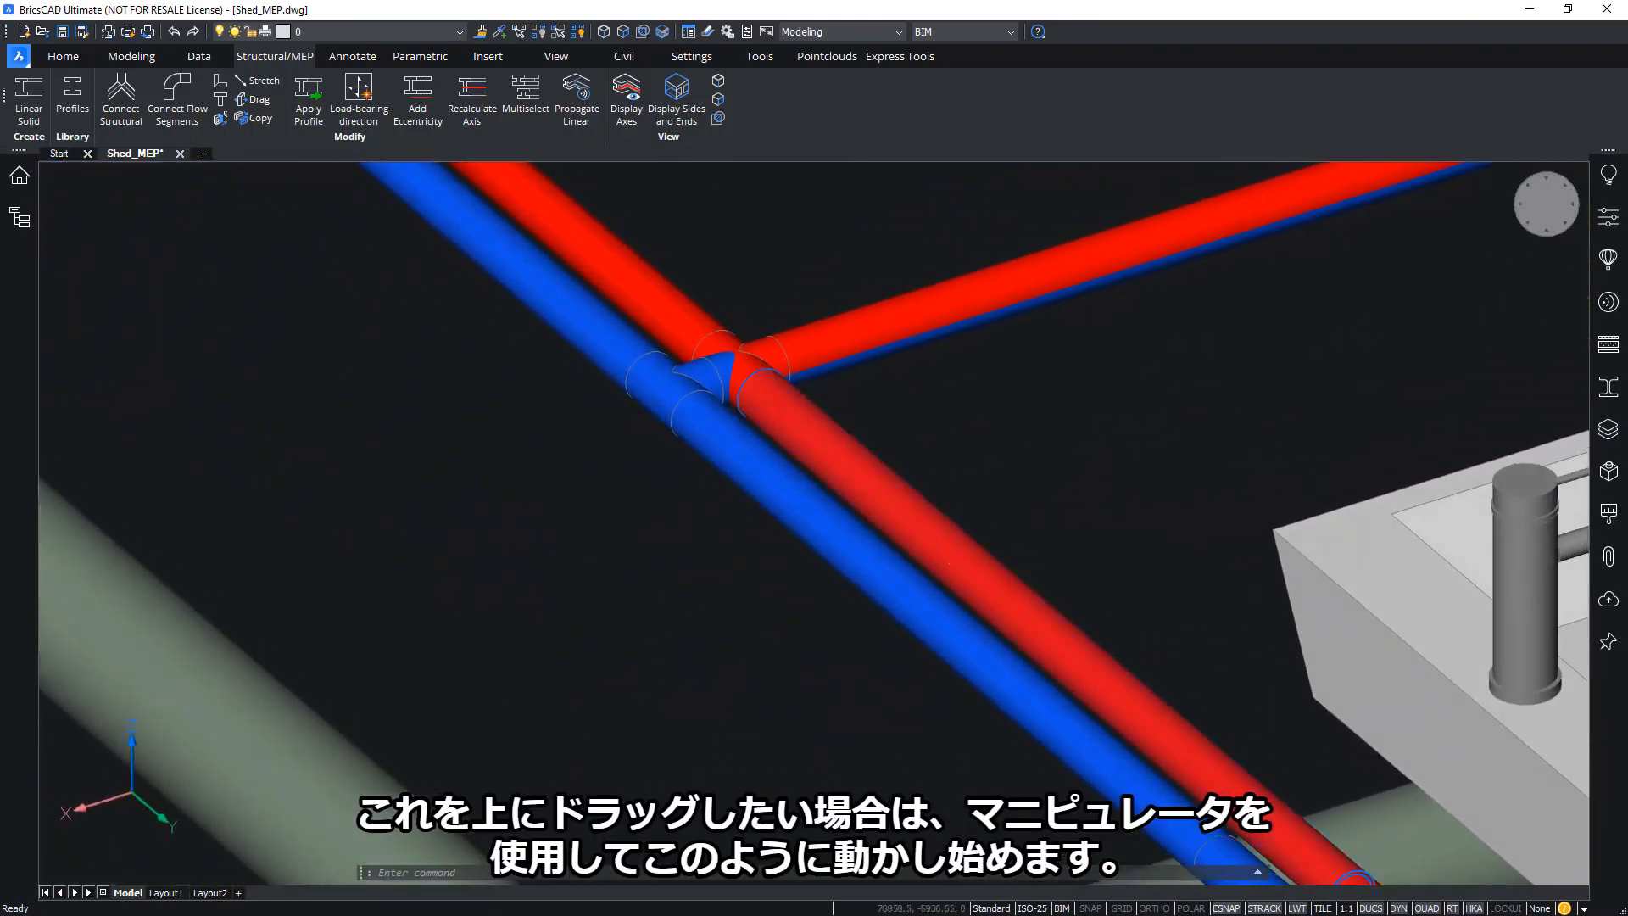
# Trial-lift the red pipe and tee along Z, then cancel so it stays at its original height
pyautogui.scroll(-3, 1023, 376)
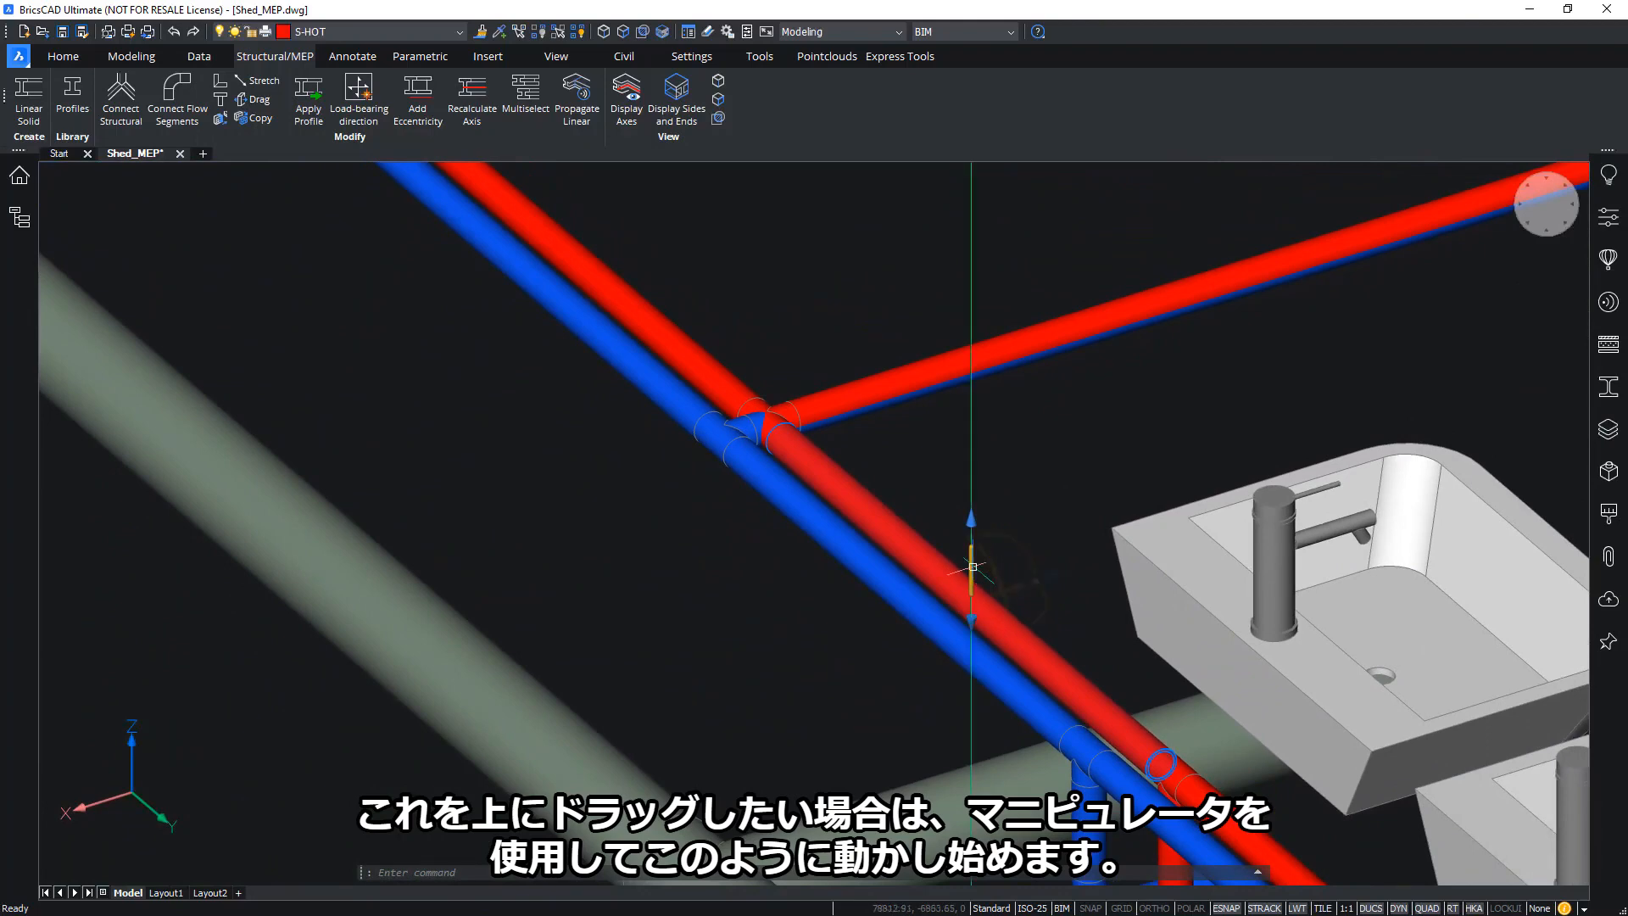
pyautogui.moveTo(972, 566); pyautogui.dragTo(945, 484)
pyautogui.scroll(-3, 983, 523)
pyautogui.press('Escape')
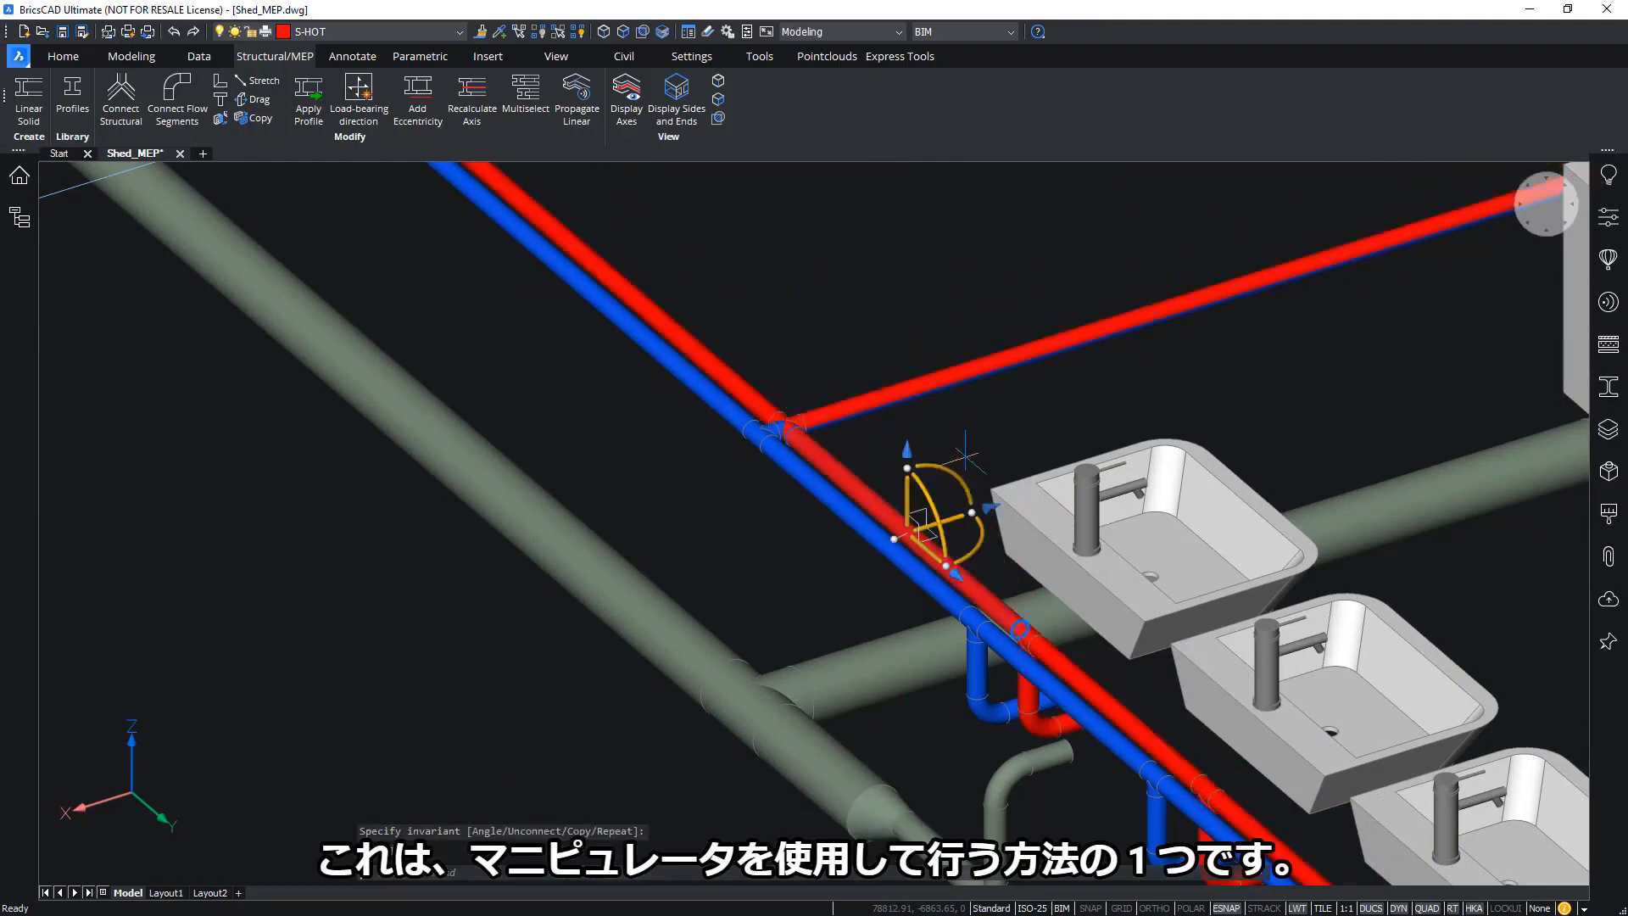
pyautogui.press('Escape')
pyautogui.keyDown('shift'); pyautogui.moveTo(963, 450); pyautogui.dragTo(685, 154, button='middle'); pyautogui.keyUp('shift')
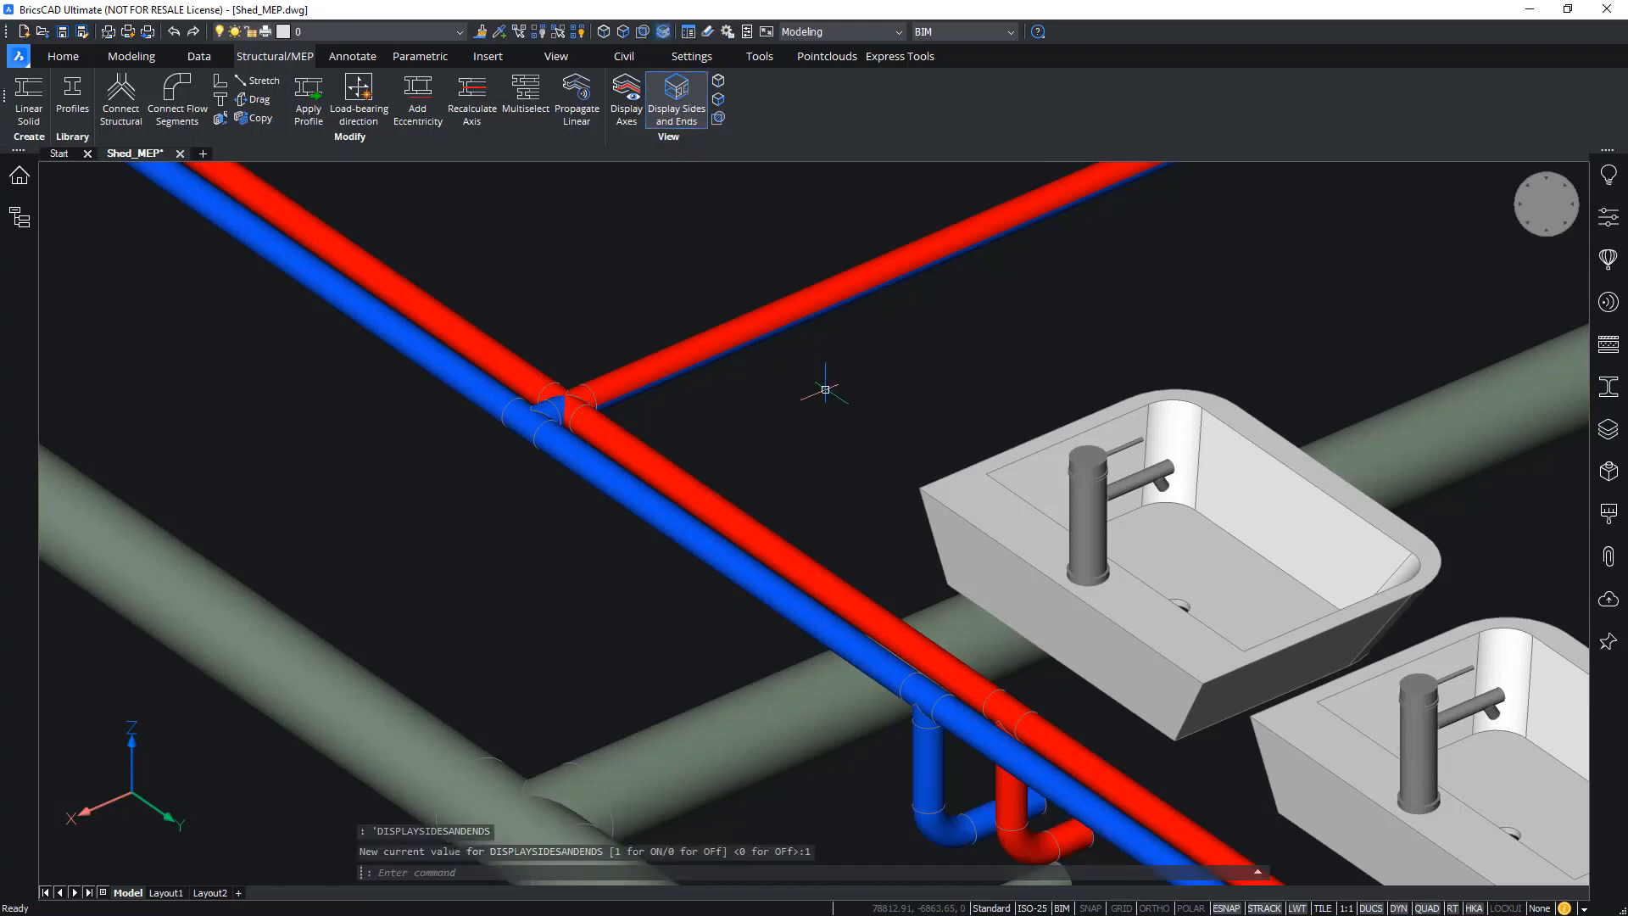
pyautogui.scroll(-2, 805, 517)
pyautogui.moveTo(862, 461); pyautogui.dragTo(854, 591, button='middle')
pyautogui.scroll(-1, 857, 590)
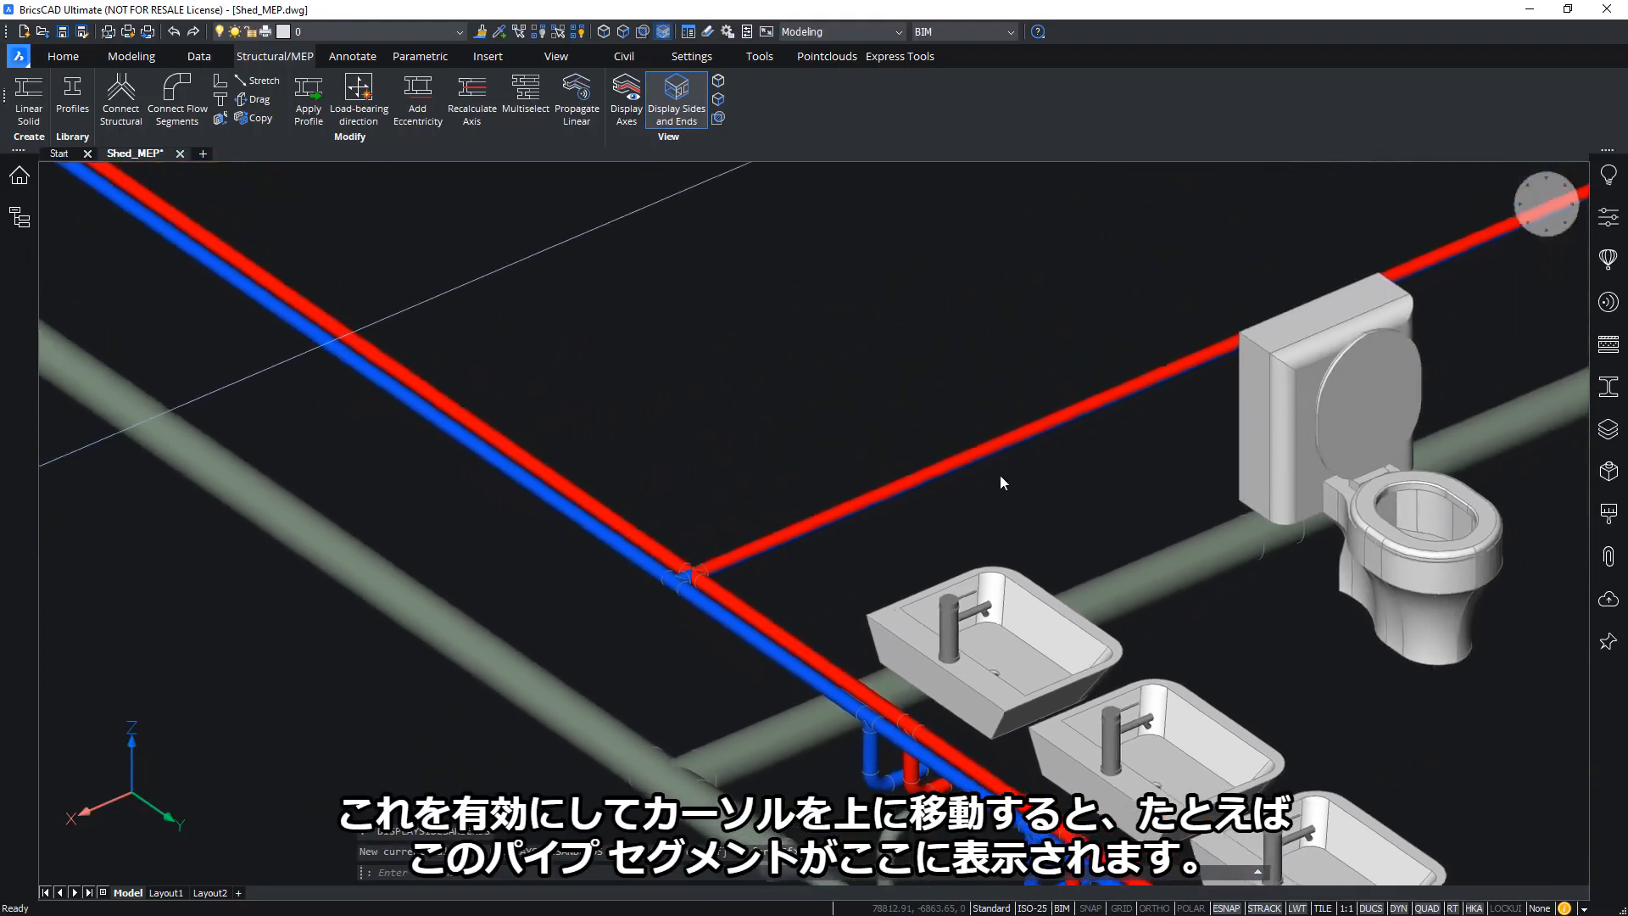
pyautogui.scroll(3, 847, 585)
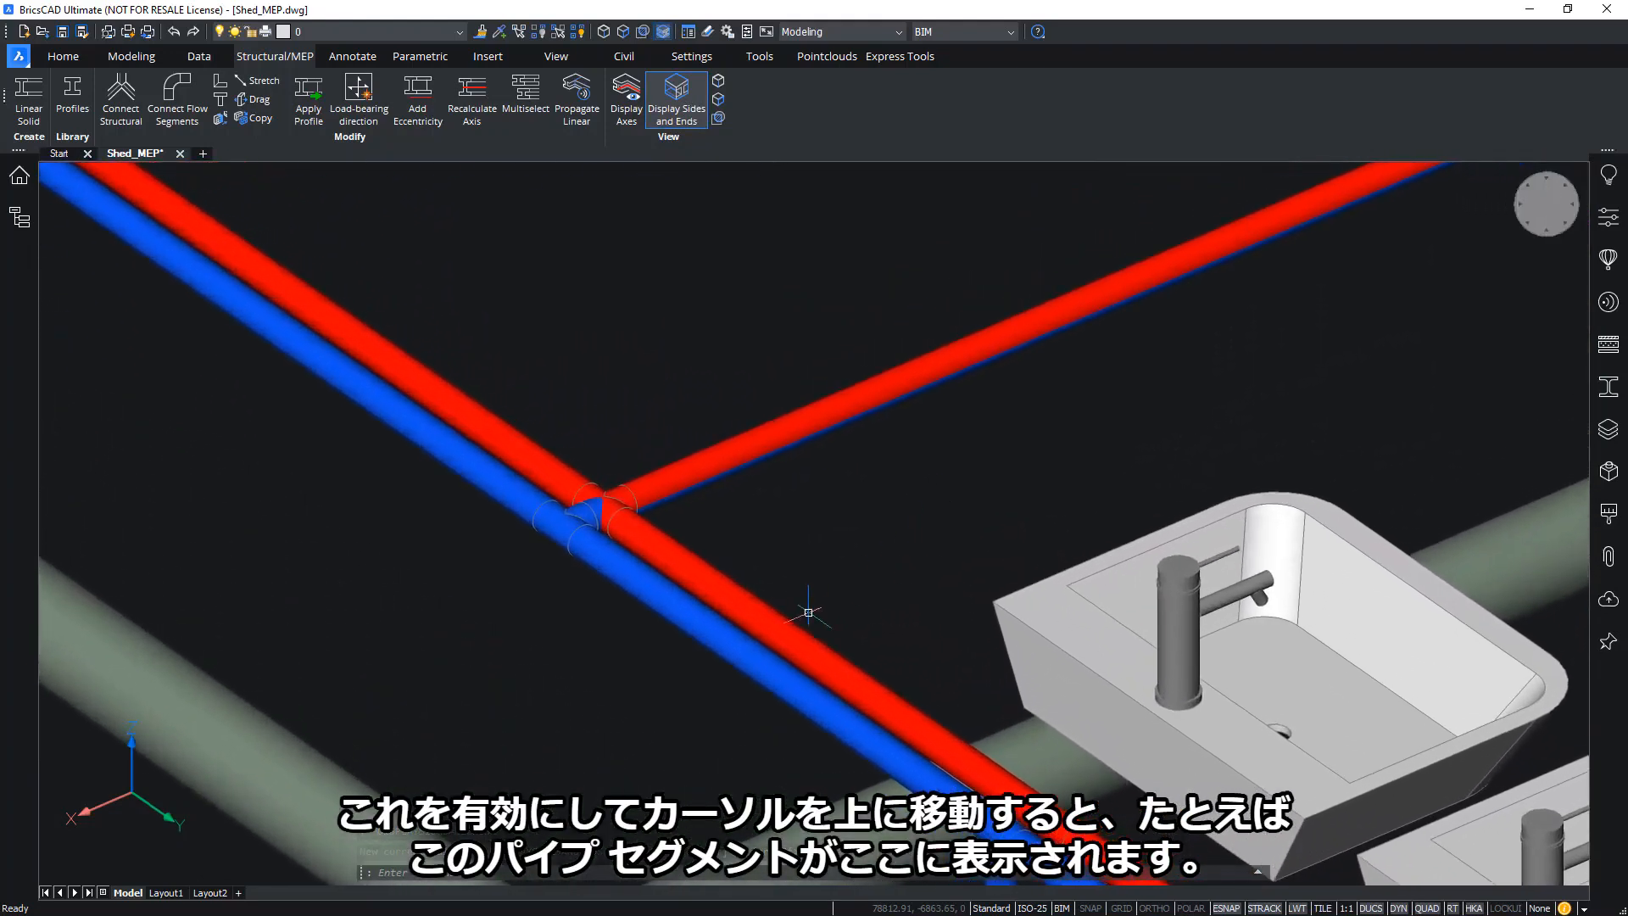
pyautogui.moveTo(807, 625); pyautogui.dragTo(853, 472, button='middle')
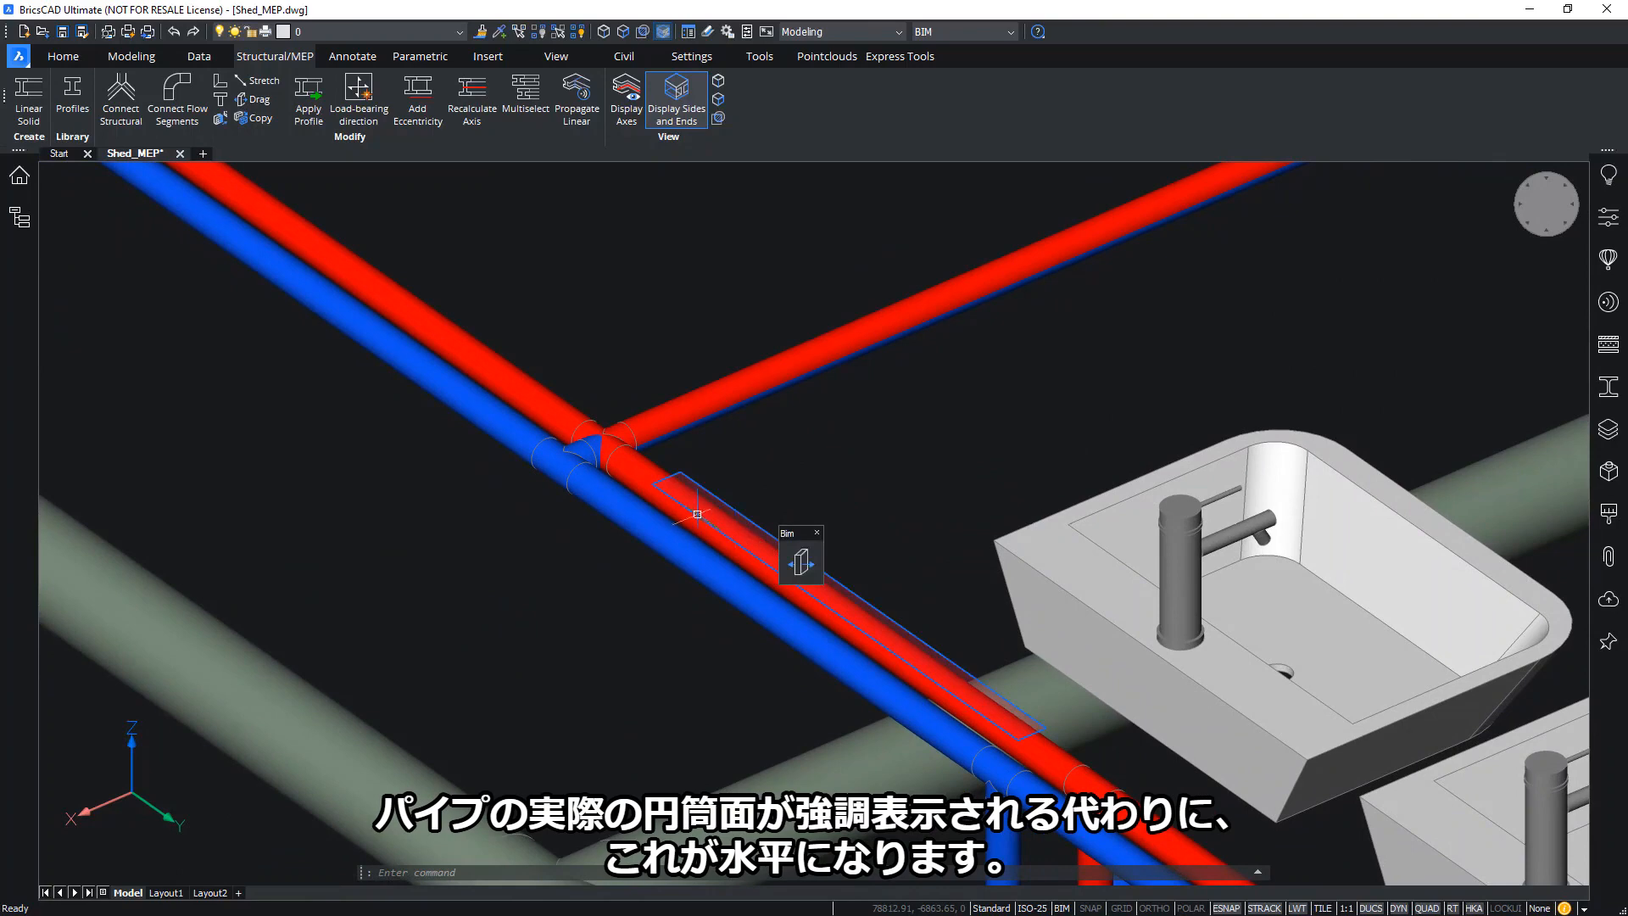
pyautogui.keyDown('shift'); pyautogui.moveTo(678, 483); pyautogui.dragTo(1228, 551, button='middle'); pyautogui.keyUp('shift')
pyautogui.scroll(2, 1148, 545)
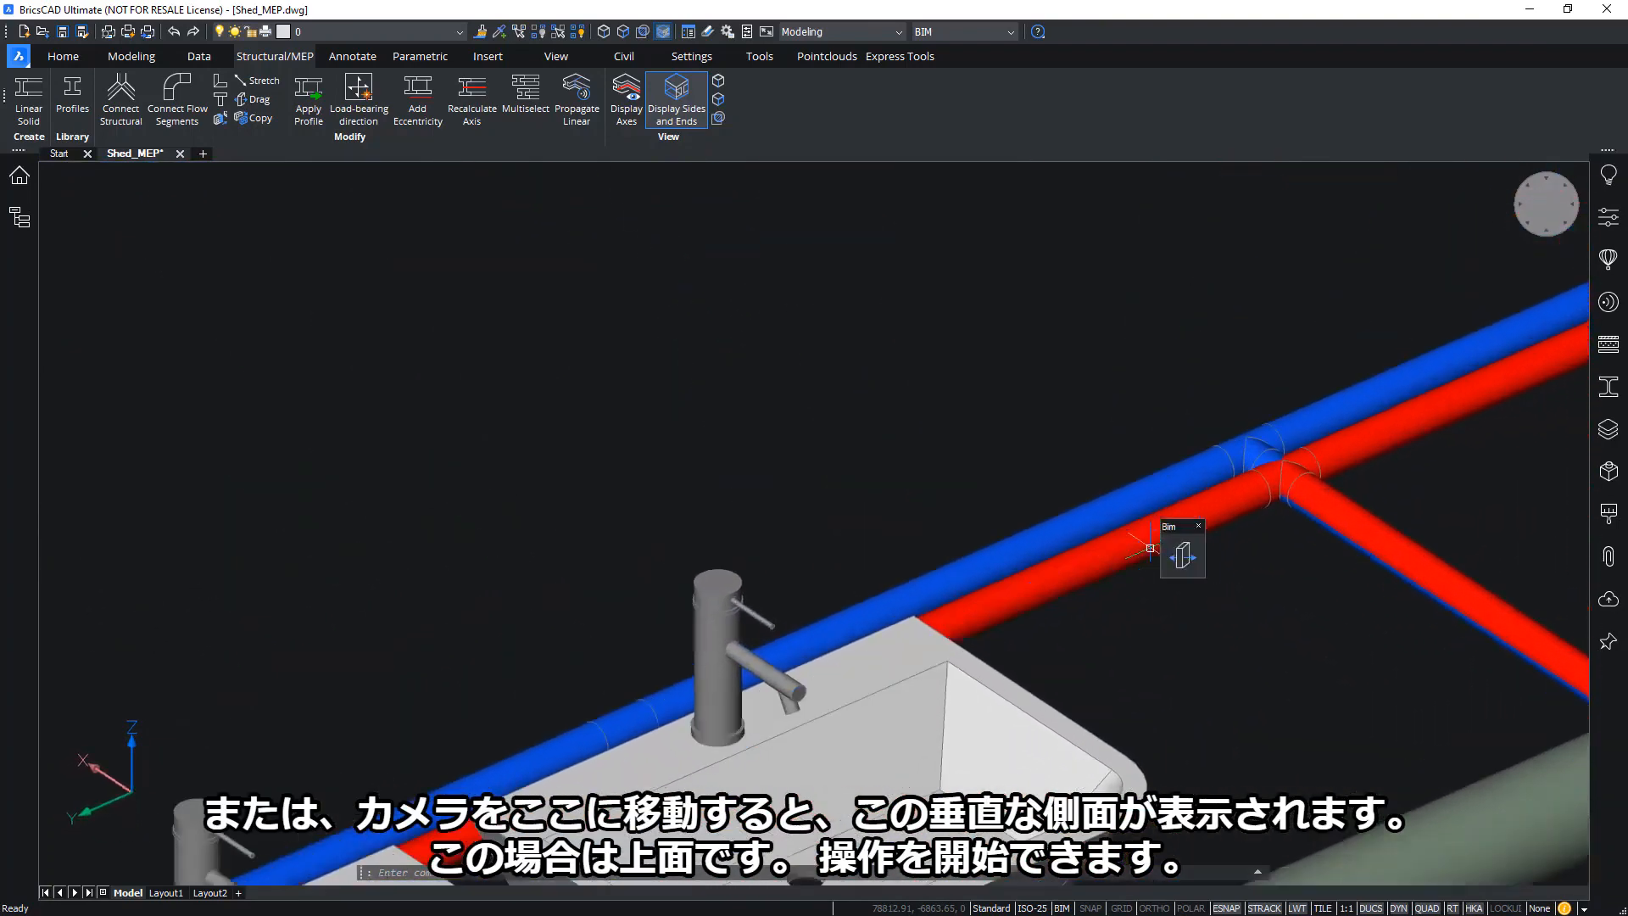
pyautogui.moveTo(1110, 552)
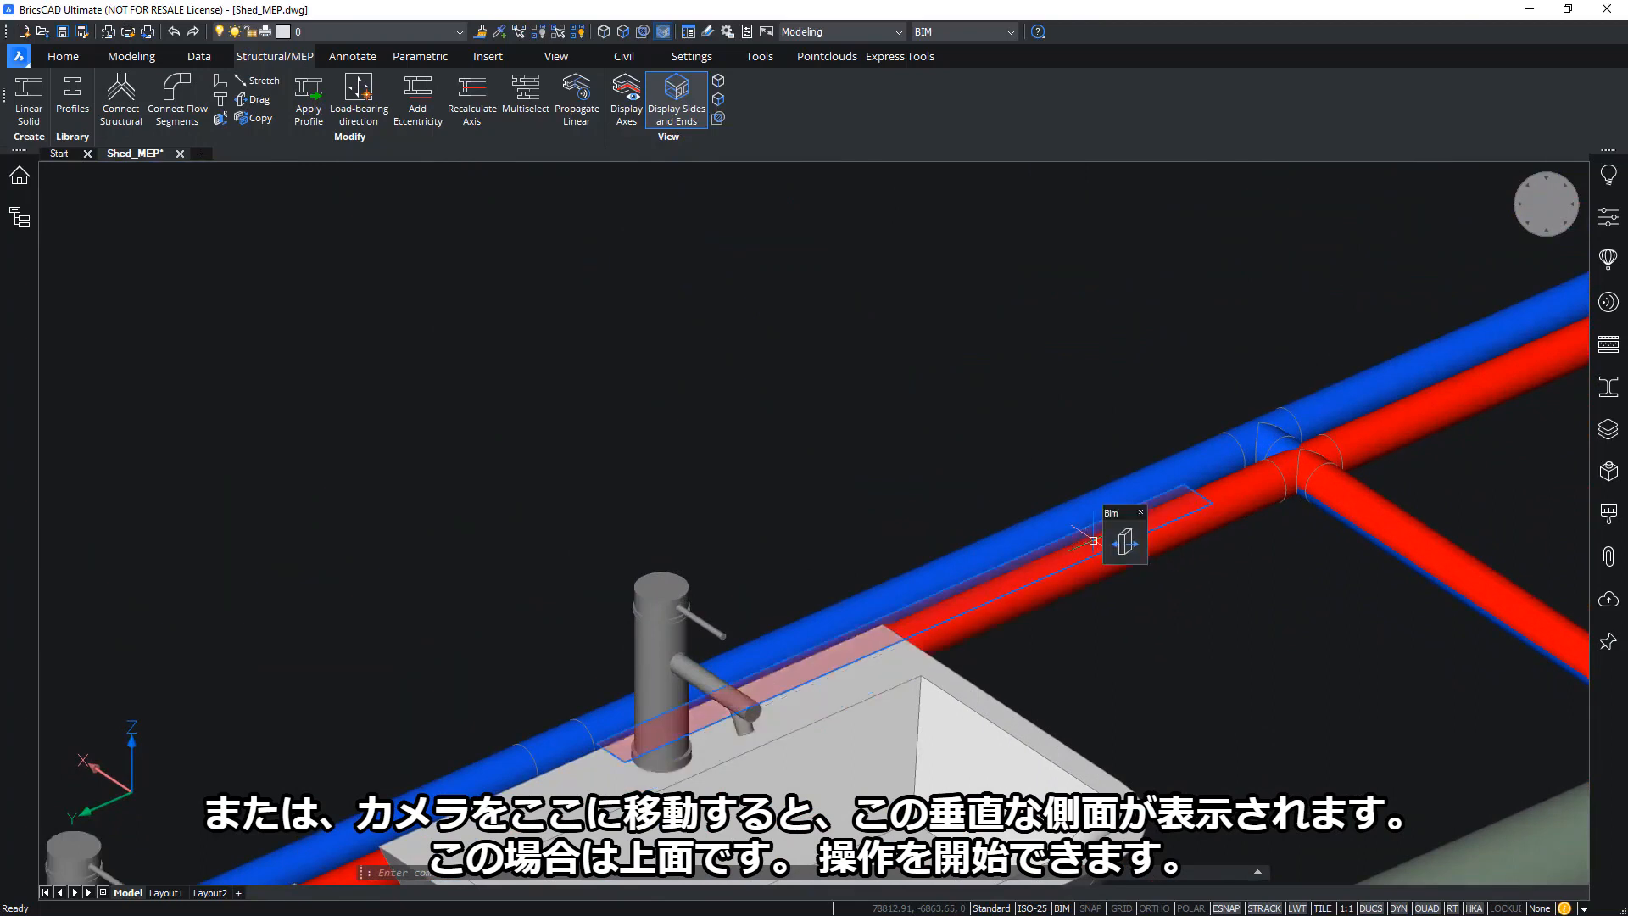
pyautogui.moveTo(1093, 540); pyautogui.dragTo(911, 536, button='middle')
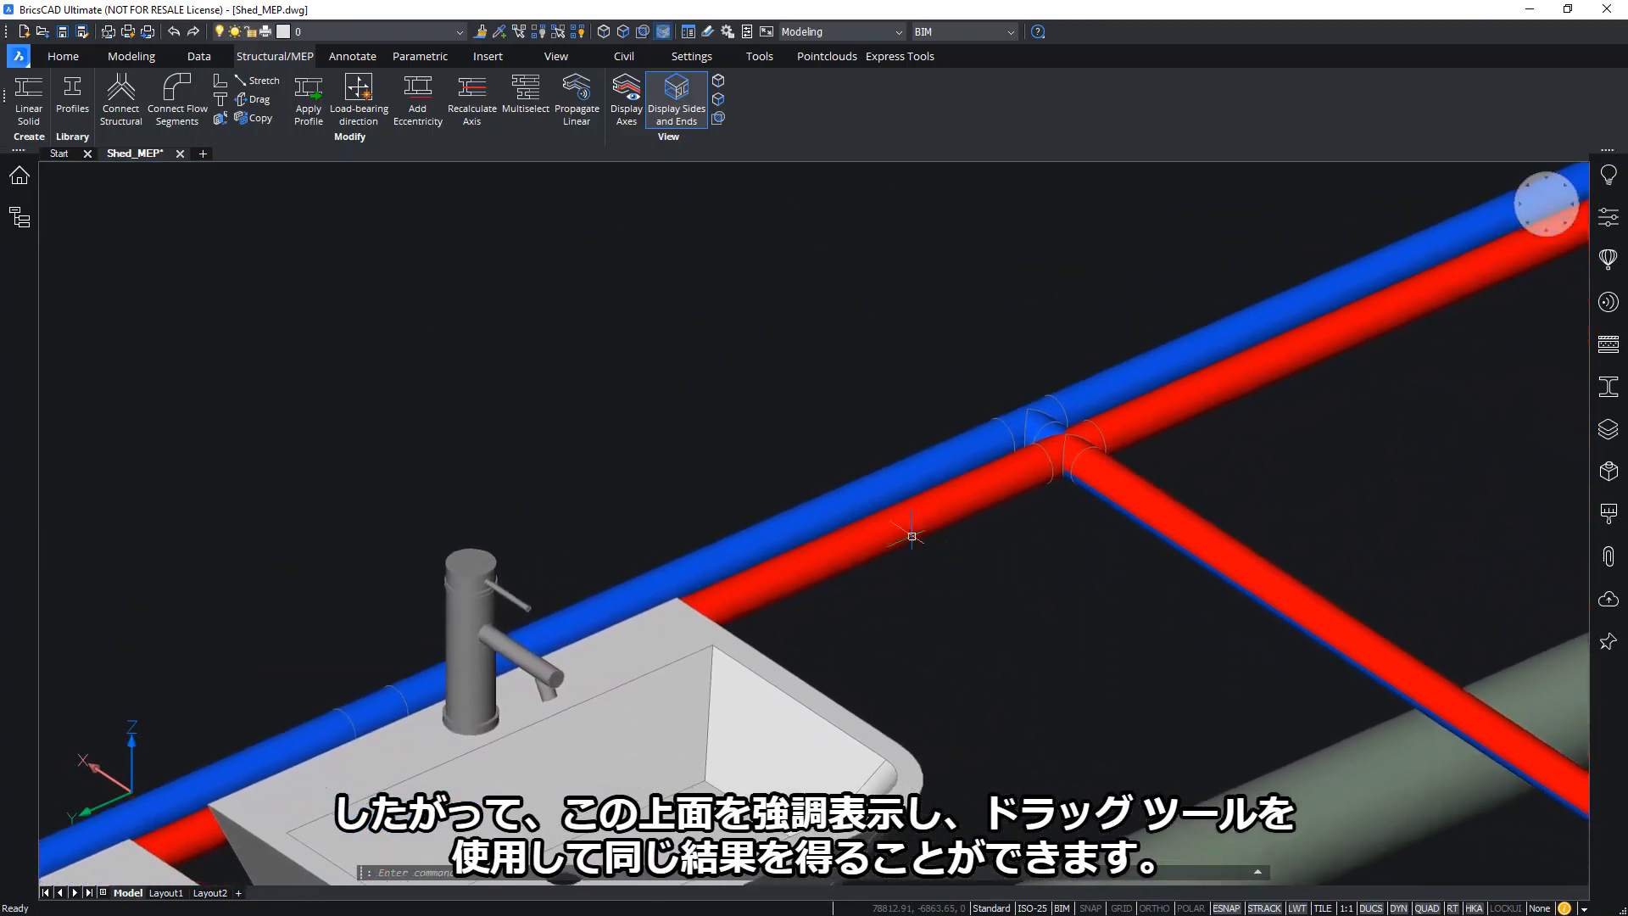
pyautogui.moveTo(860, 546)
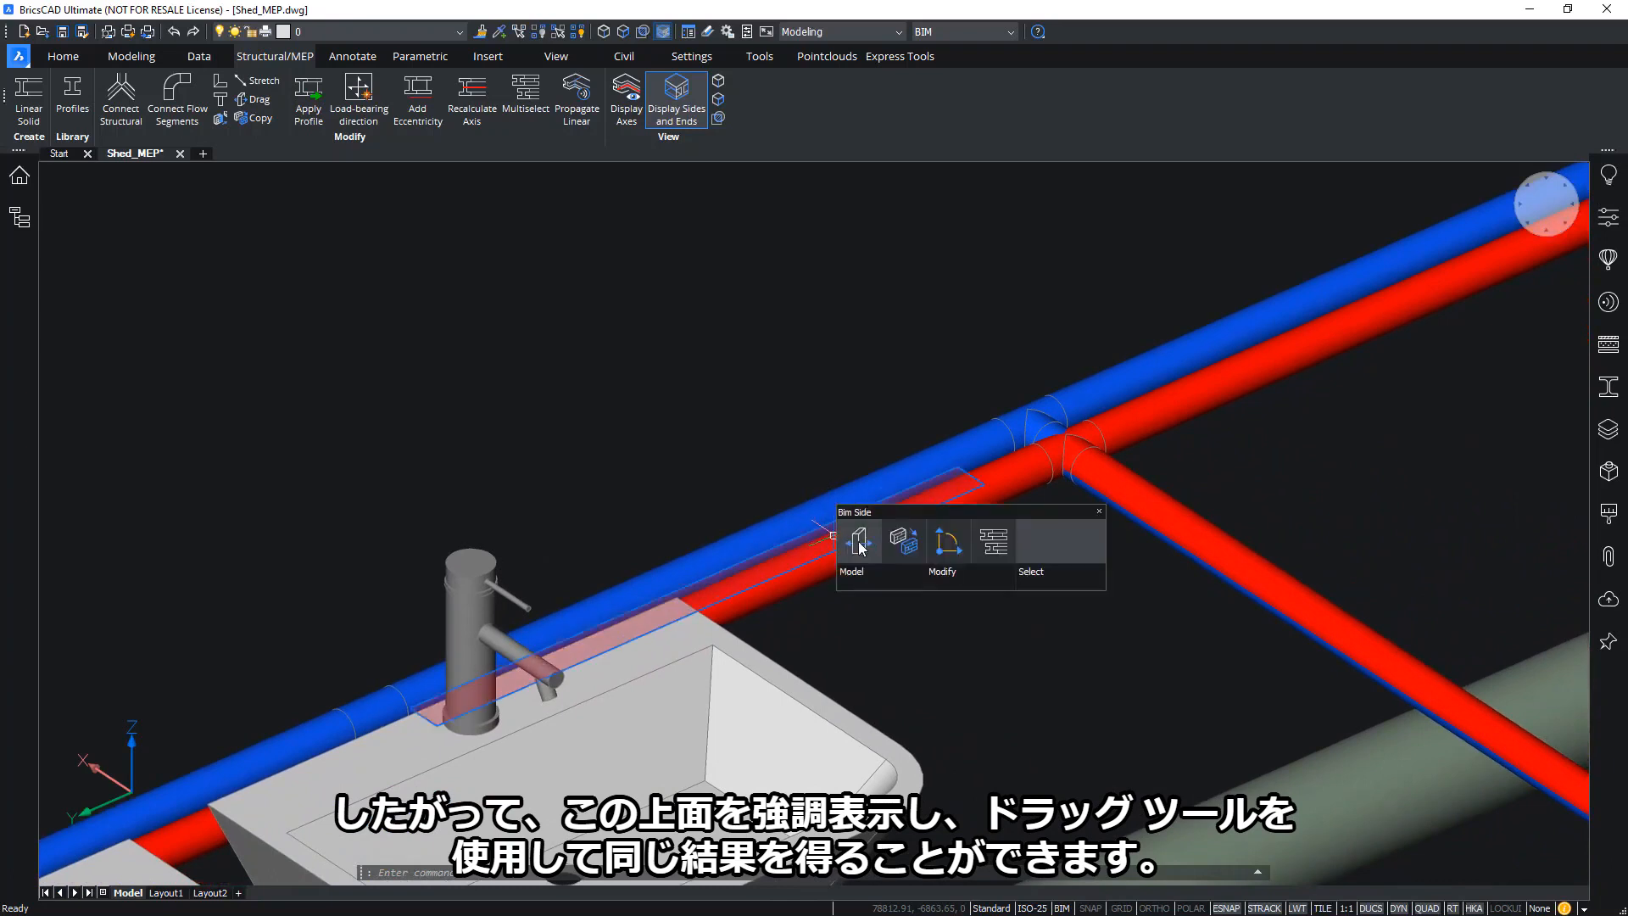
# Lift the pipes 50 upward by their top face with BIM Drag, discarding an earlier 85 mm try
pyautogui.click(859, 547)
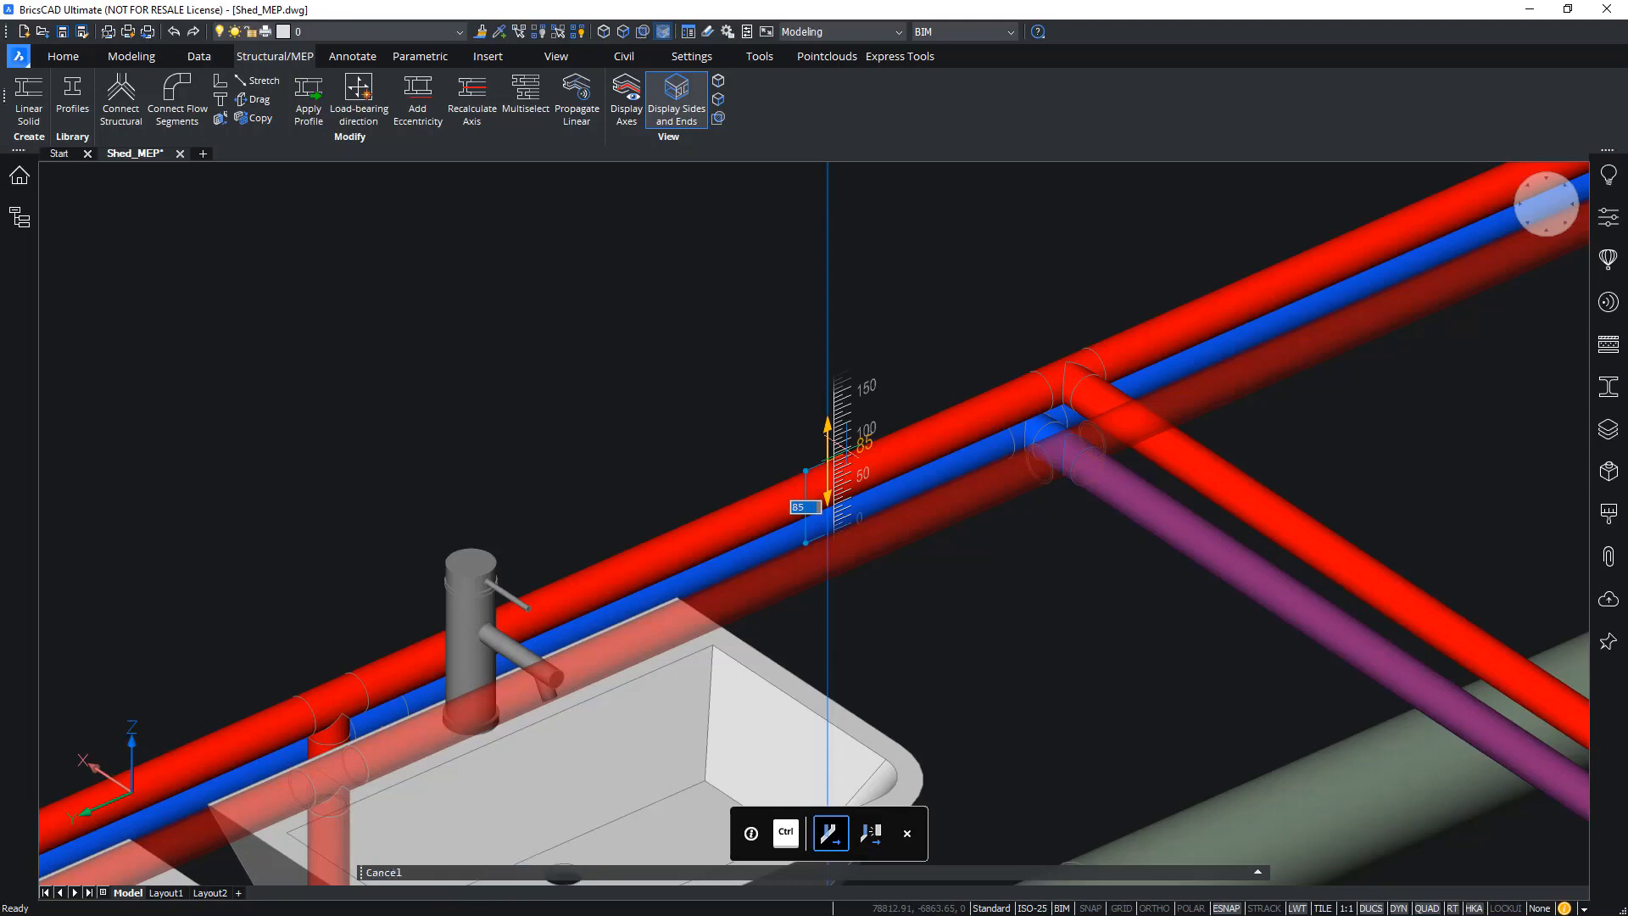
pyautogui.press('Escape')
pyautogui.keyDown('shift'); pyautogui.moveTo(898, 326); pyautogui.dragTo(879, 374, button='middle'); pyautogui.keyUp('shift')
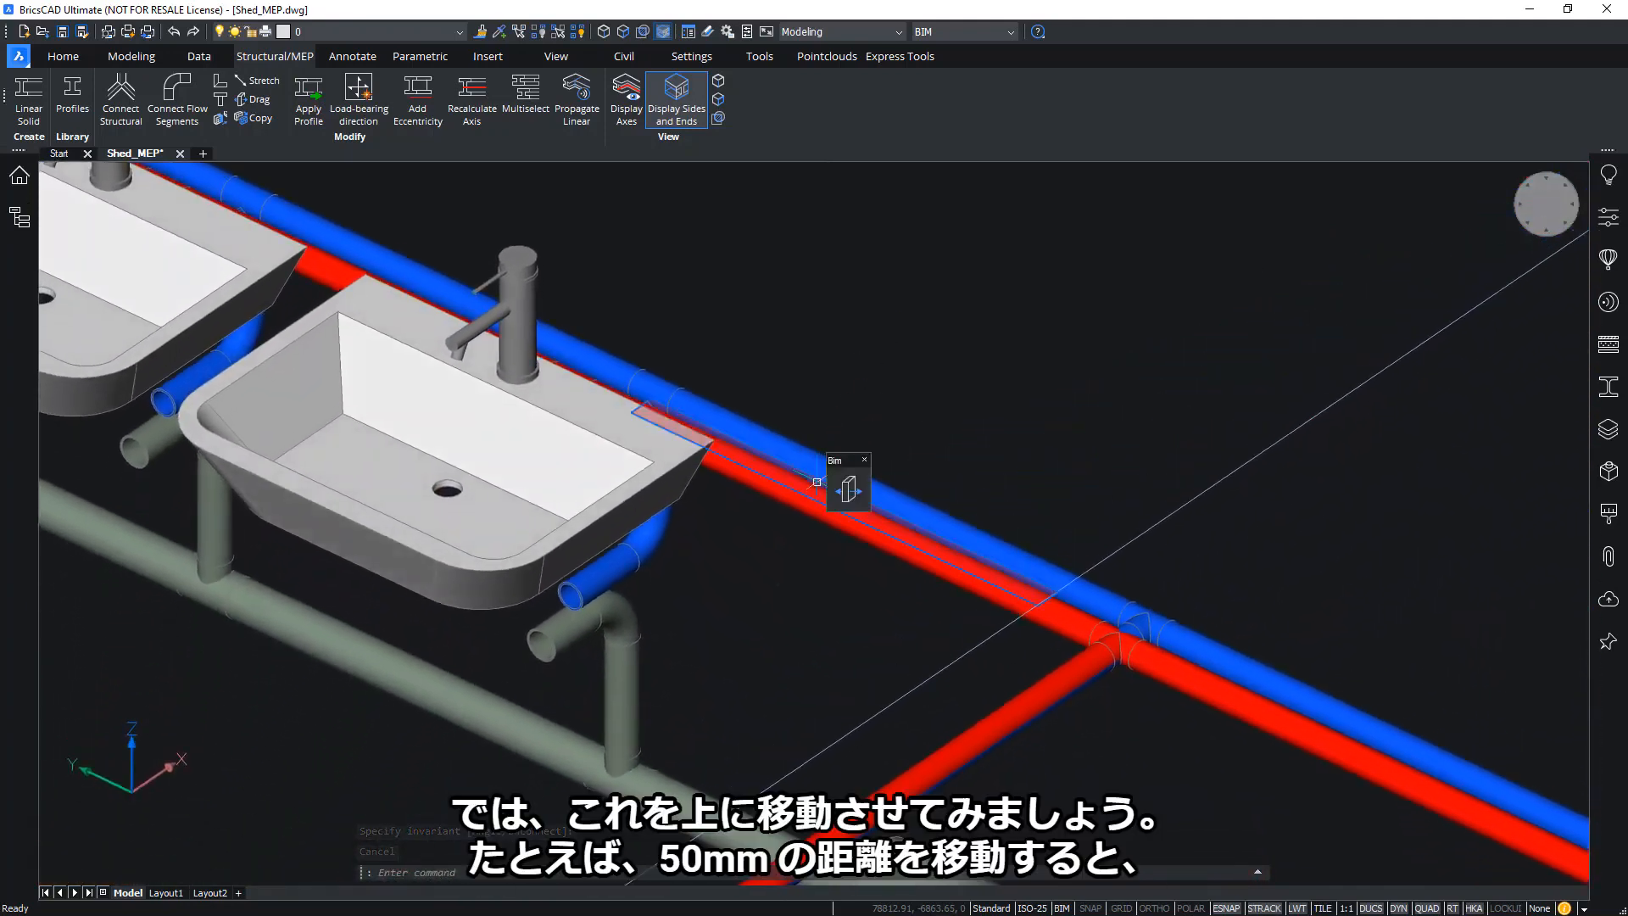
pyautogui.click(824, 483)
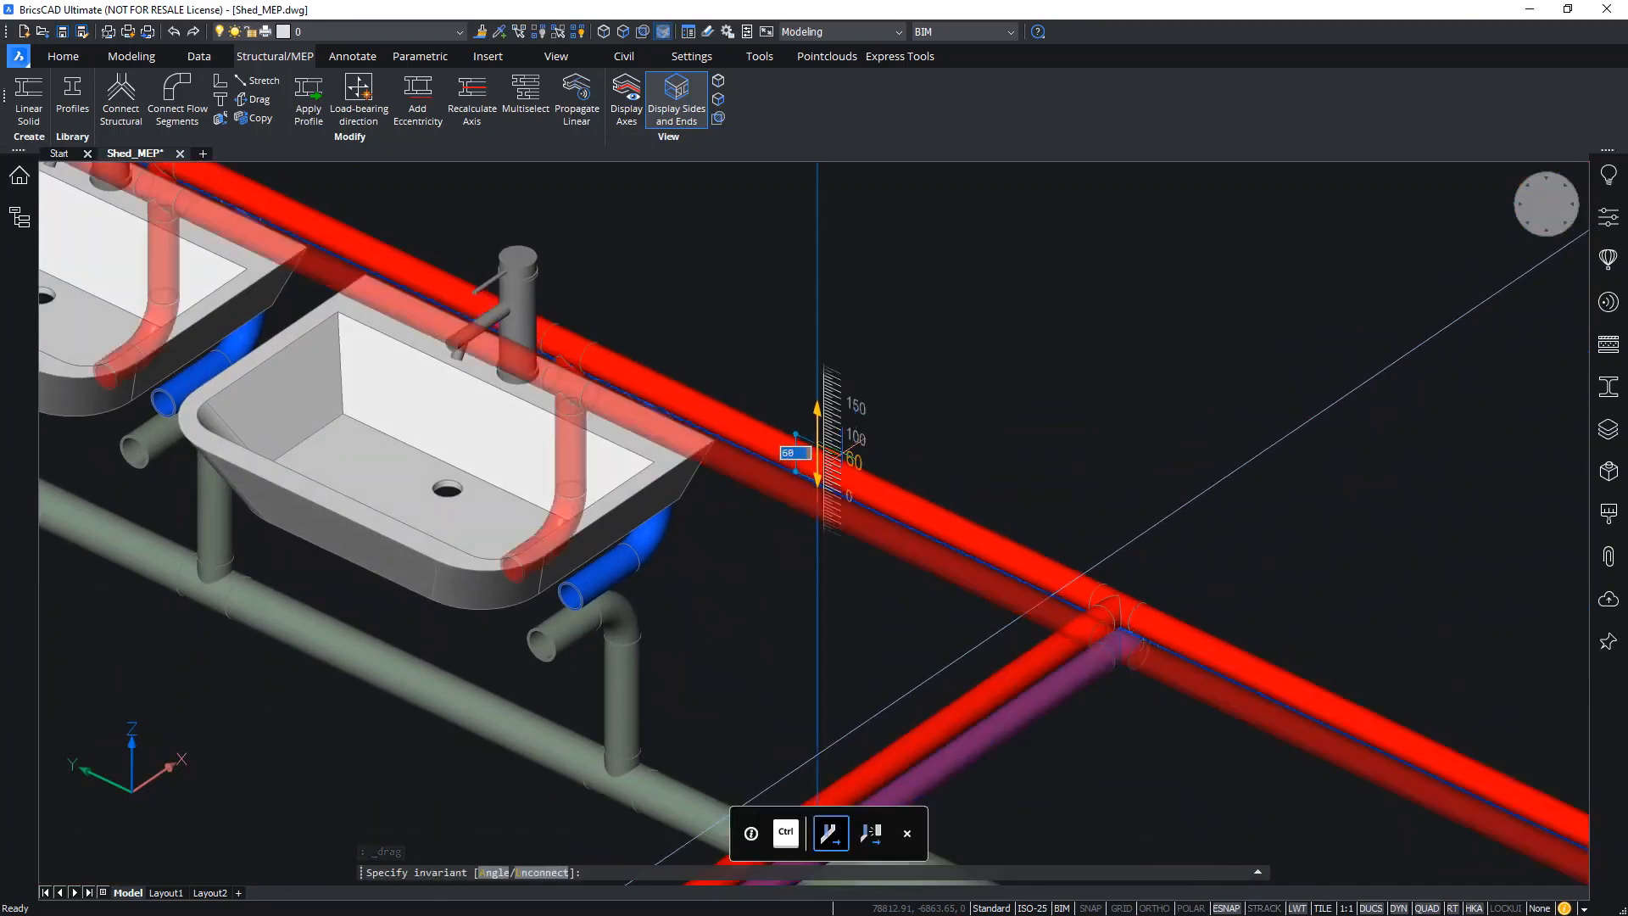
pyautogui.press('Return')
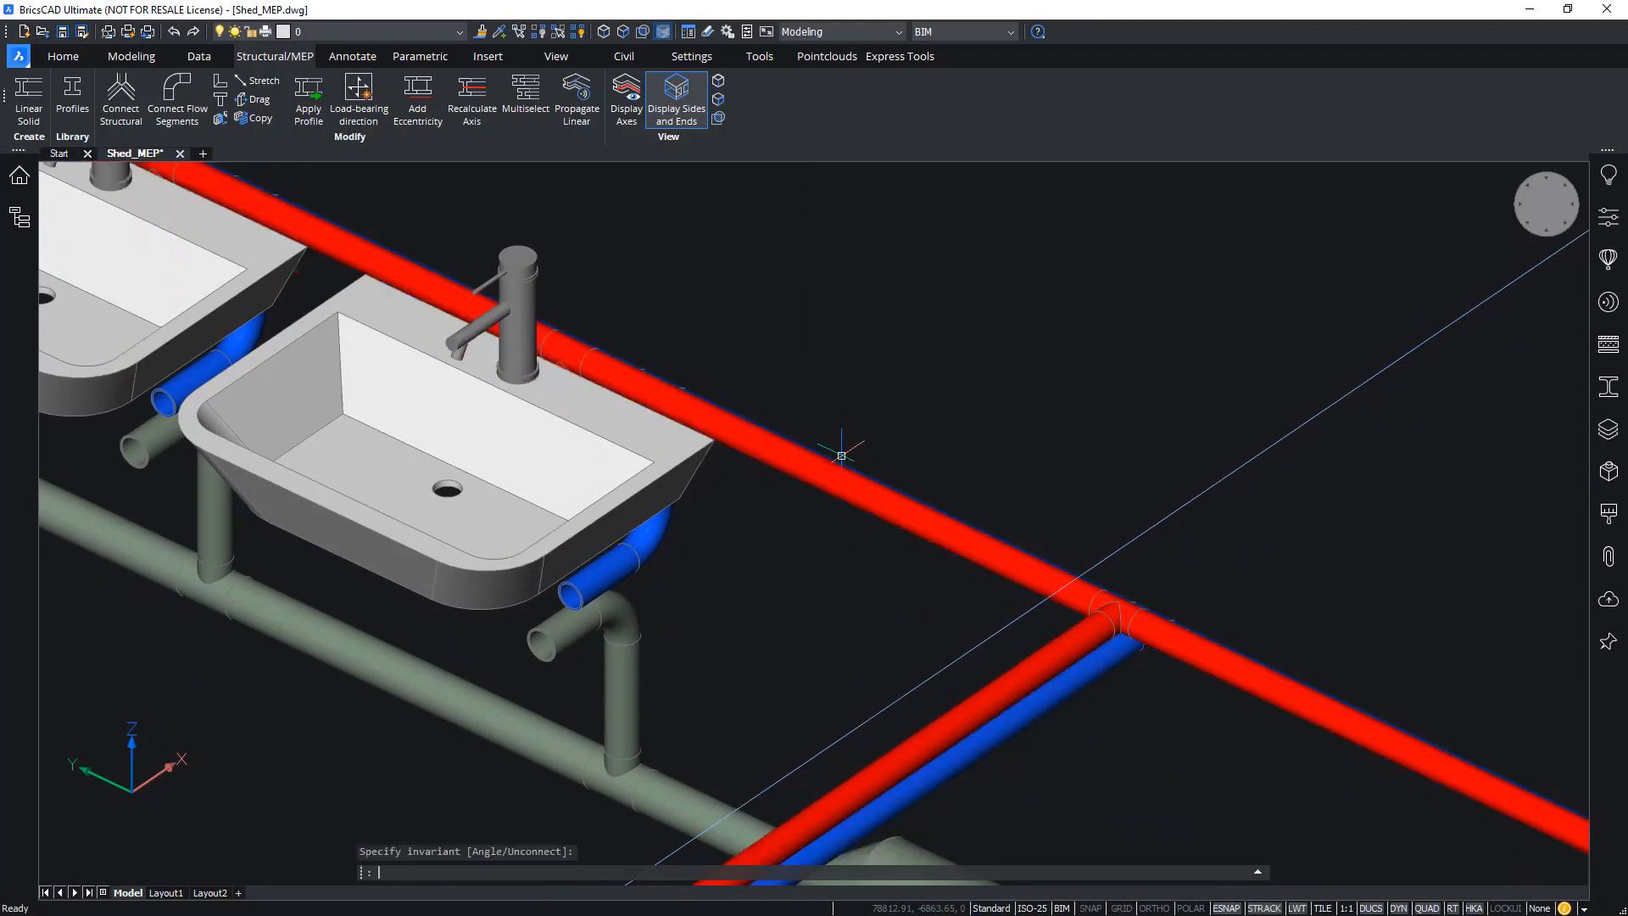
pyautogui.keyDown('shift'); pyautogui.moveTo(1261, 353); pyautogui.dragTo(828, 596, button='middle'); pyautogui.keyUp('shift')
pyautogui.scroll(-10, 828, 596)
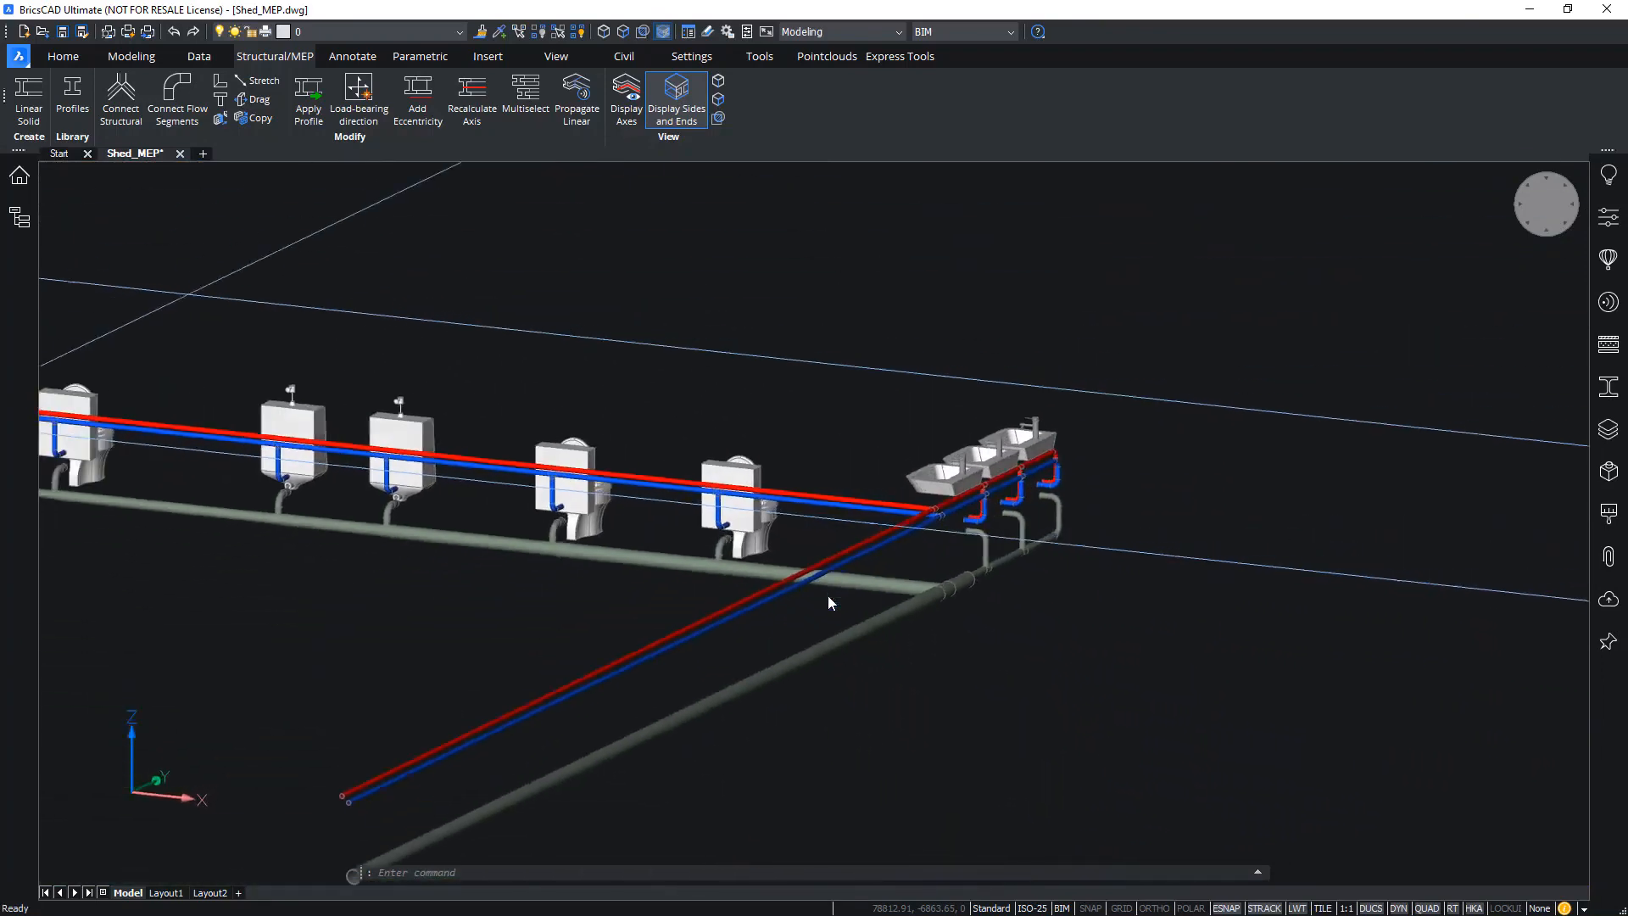
# Crossing-select the red and blue junction branches and apply the Pipe DN 40 30 profile
pyautogui.keyDown('shift'); pyautogui.moveTo(1052, 556); pyautogui.dragTo(950, 573, button='middle'); pyautogui.keyUp('shift')
pyautogui.scroll(6, 922, 562)
pyautogui.scroll(10, 916, 532)
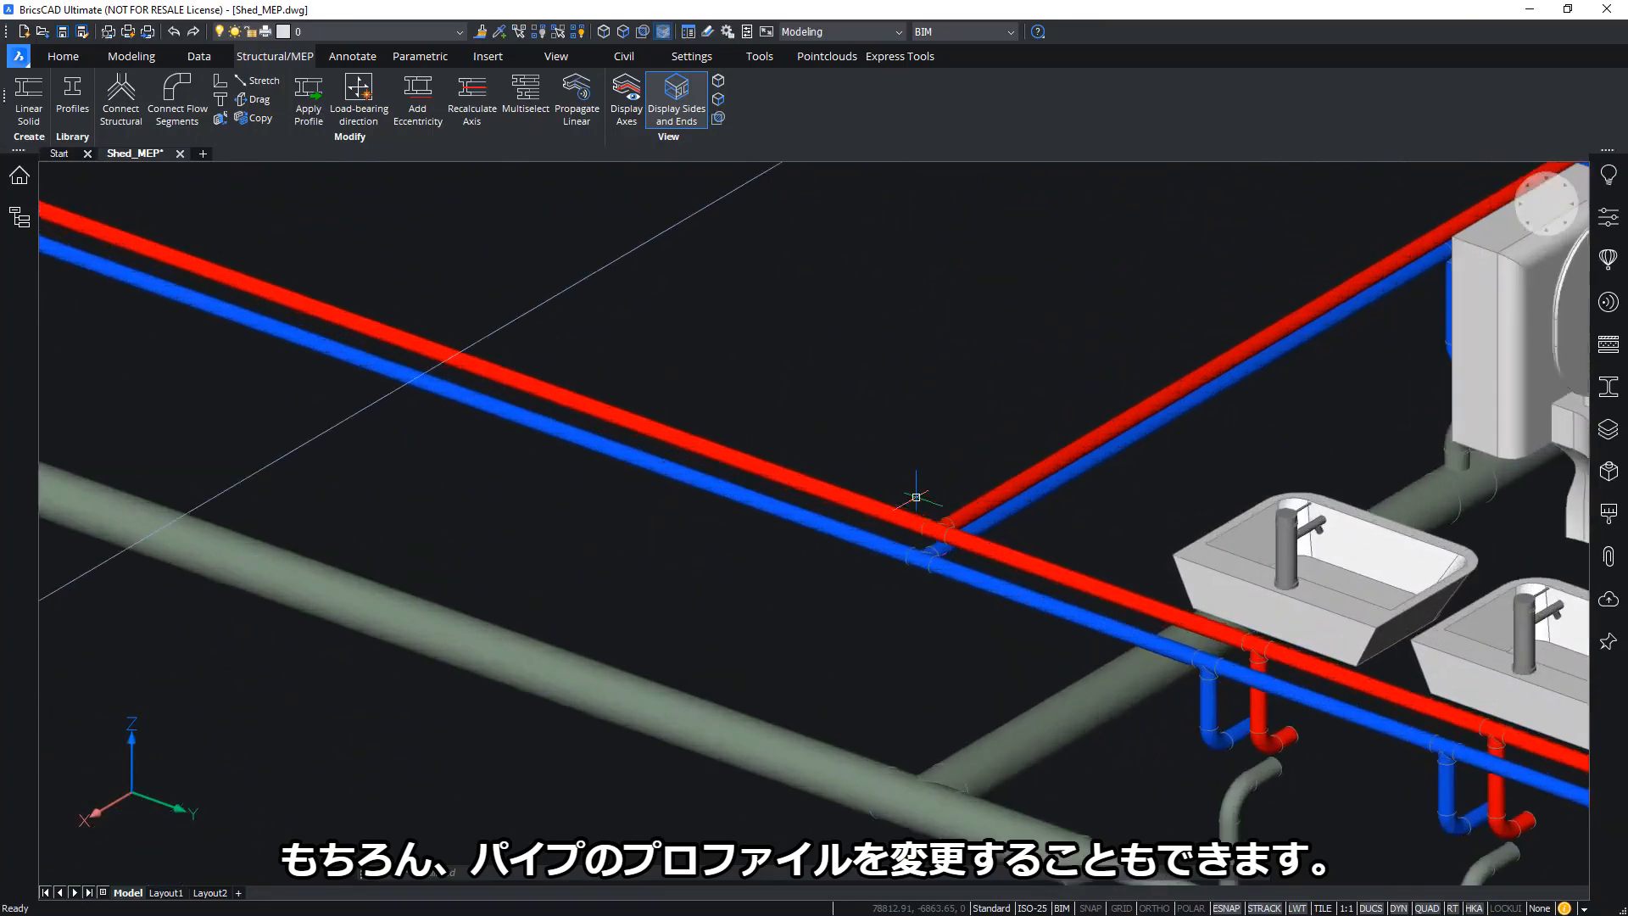
pyautogui.scroll(3, 929, 424)
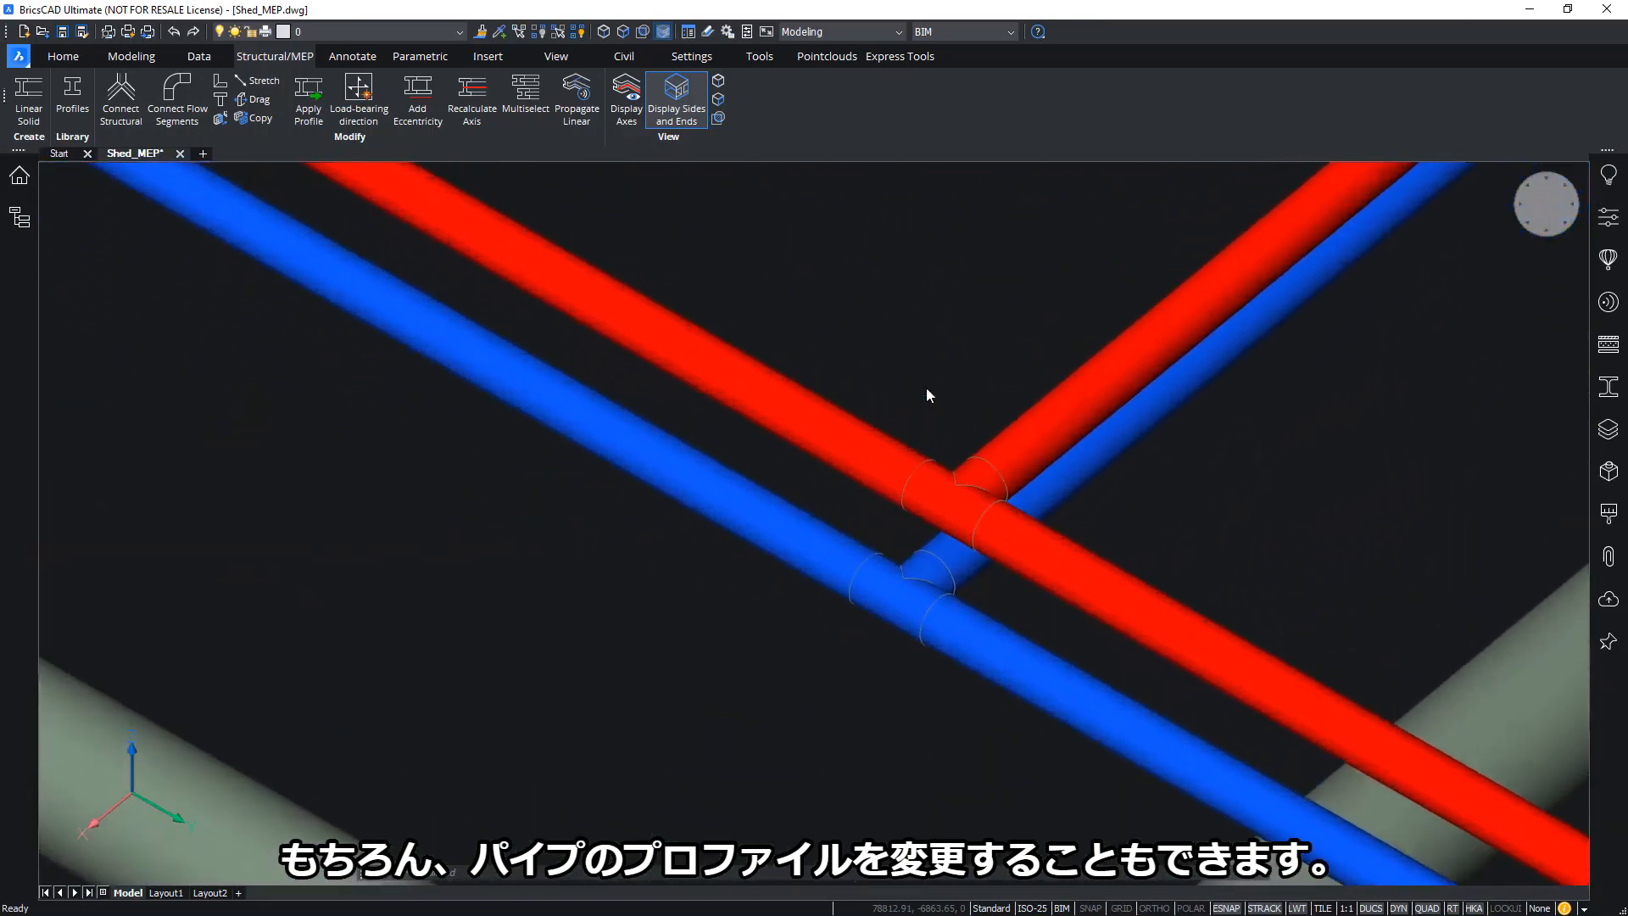
pyautogui.click(800, 306)
pyautogui.click(577, 547)
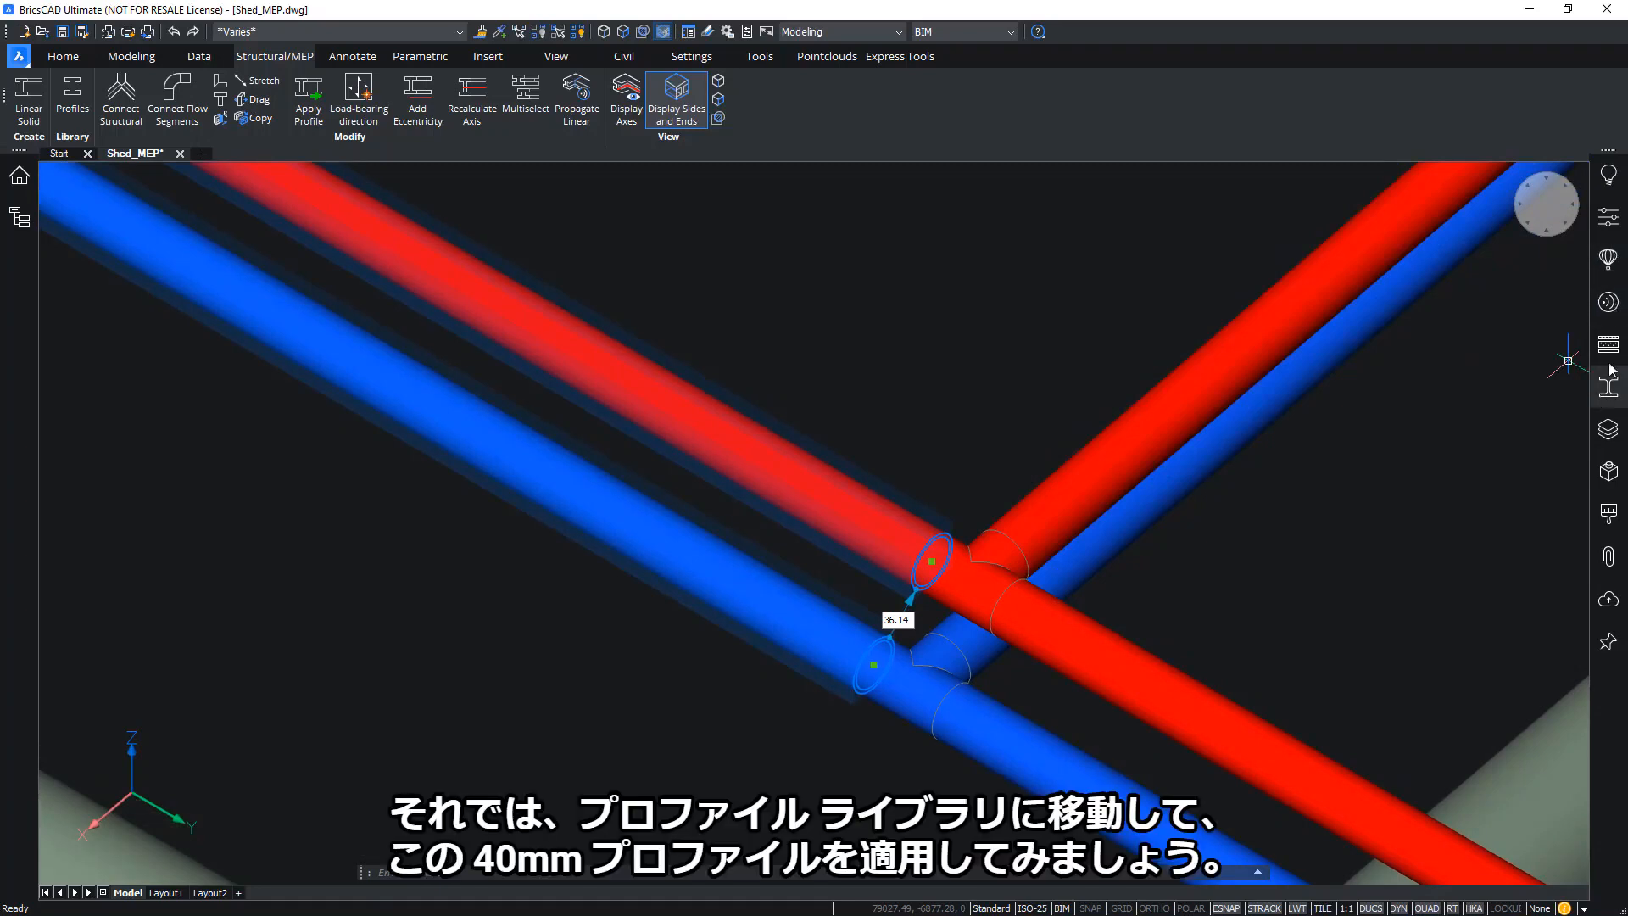
pyautogui.click(1606, 401)
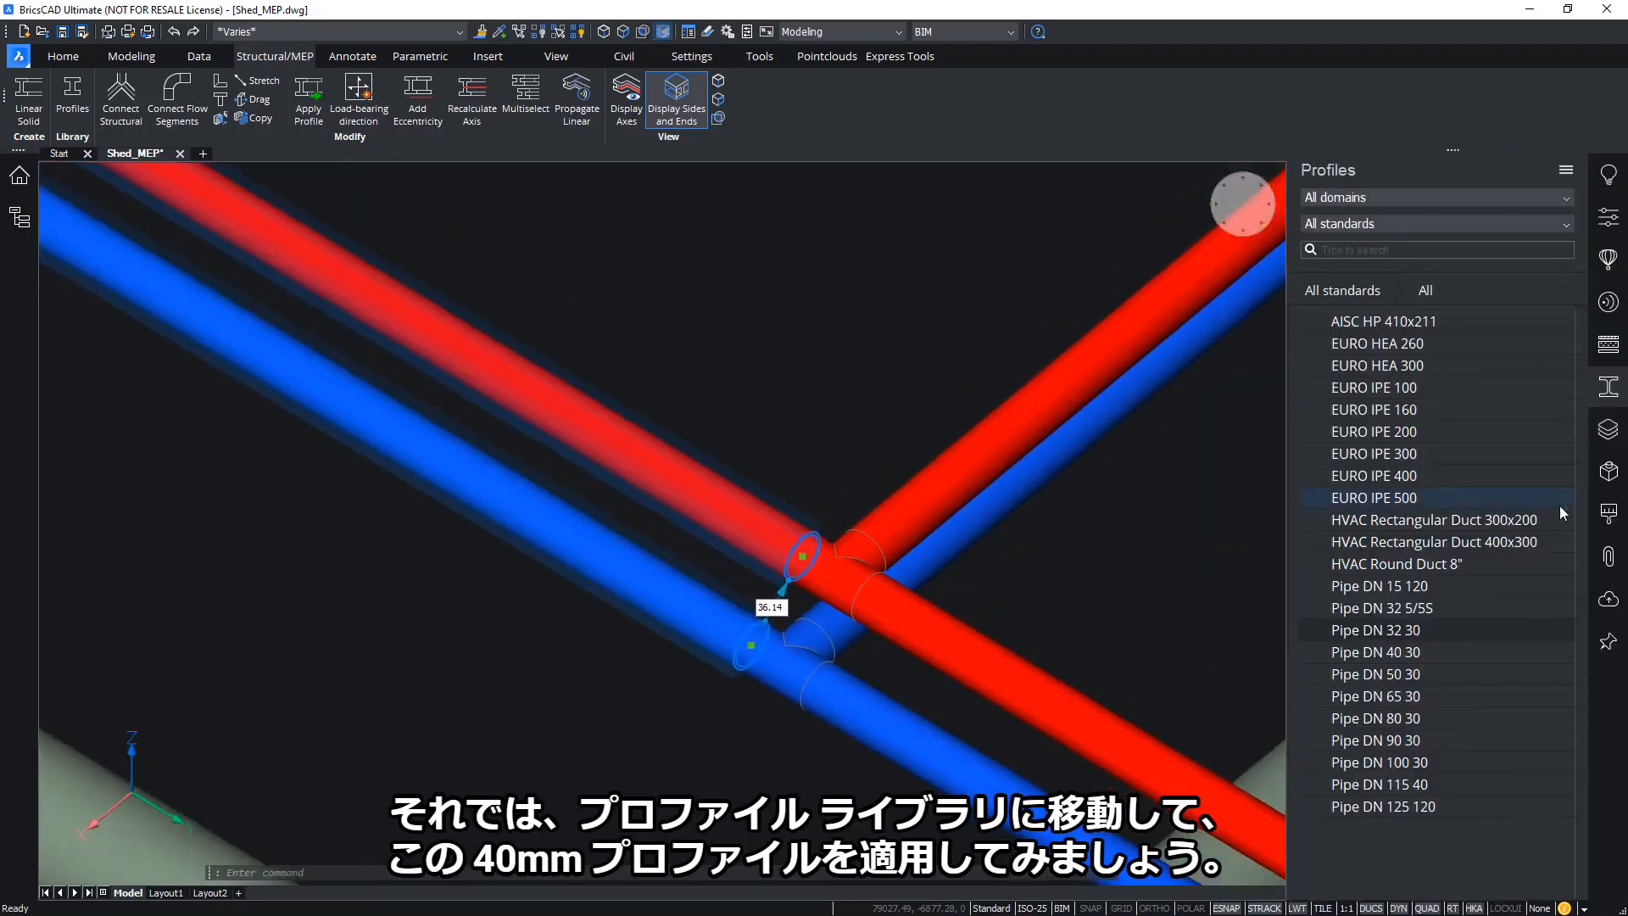
pyautogui.moveTo(1400, 660); pyautogui.dragTo(704, 470)
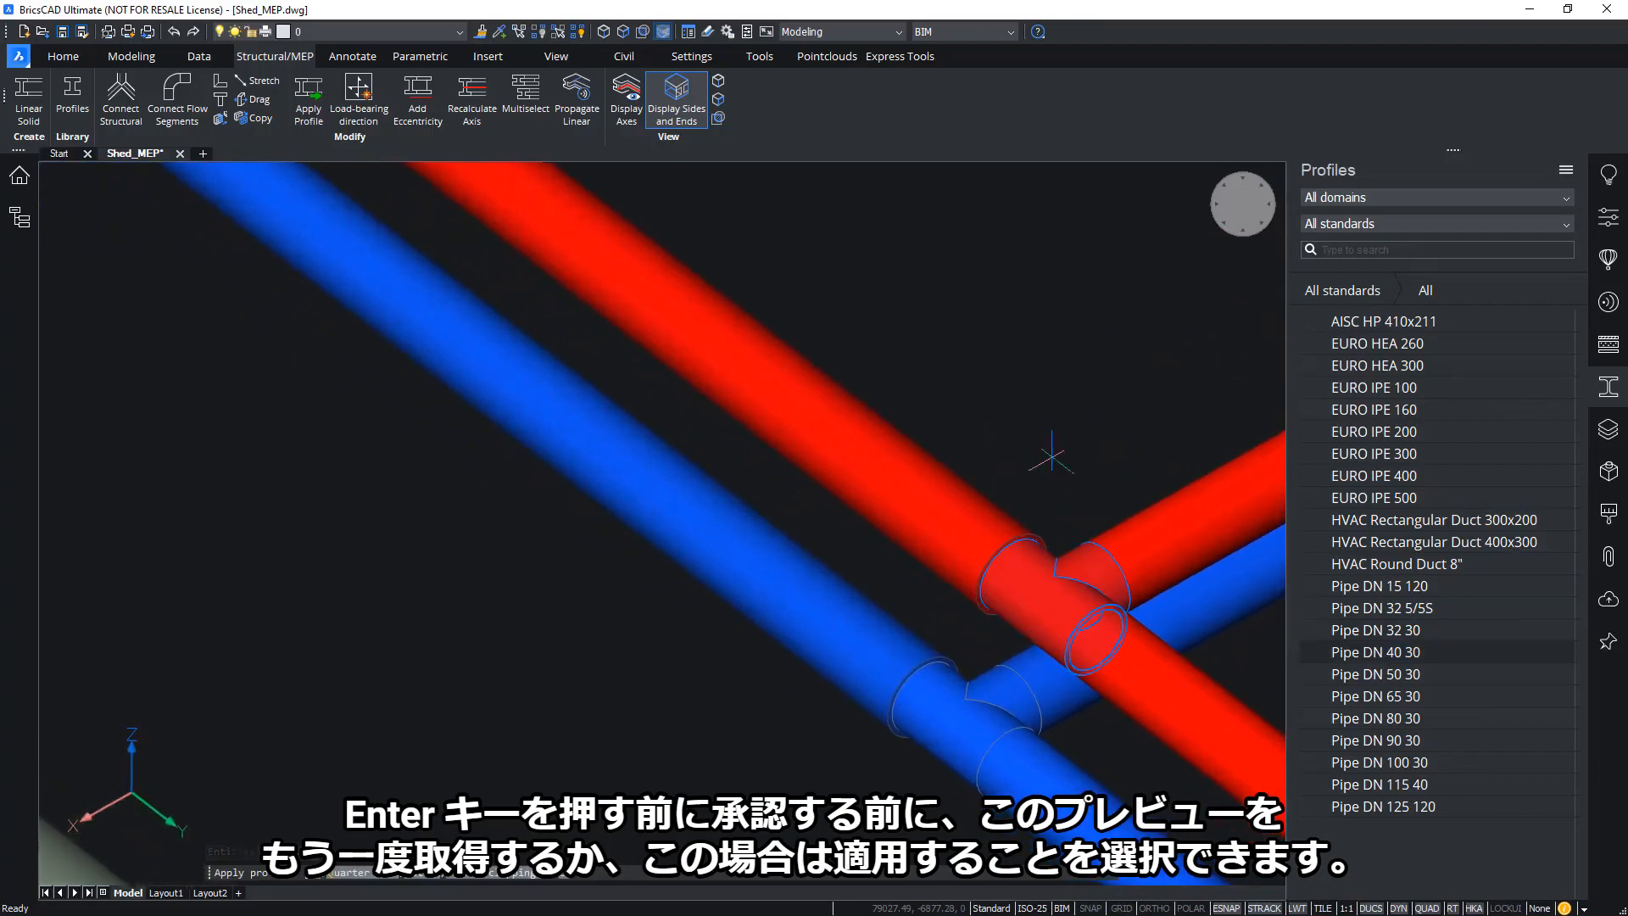
pyautogui.keyDown('shift'); pyautogui.moveTo(1051, 458); pyautogui.dragTo(1068, 459, button='middle'); pyautogui.keyUp('shift')
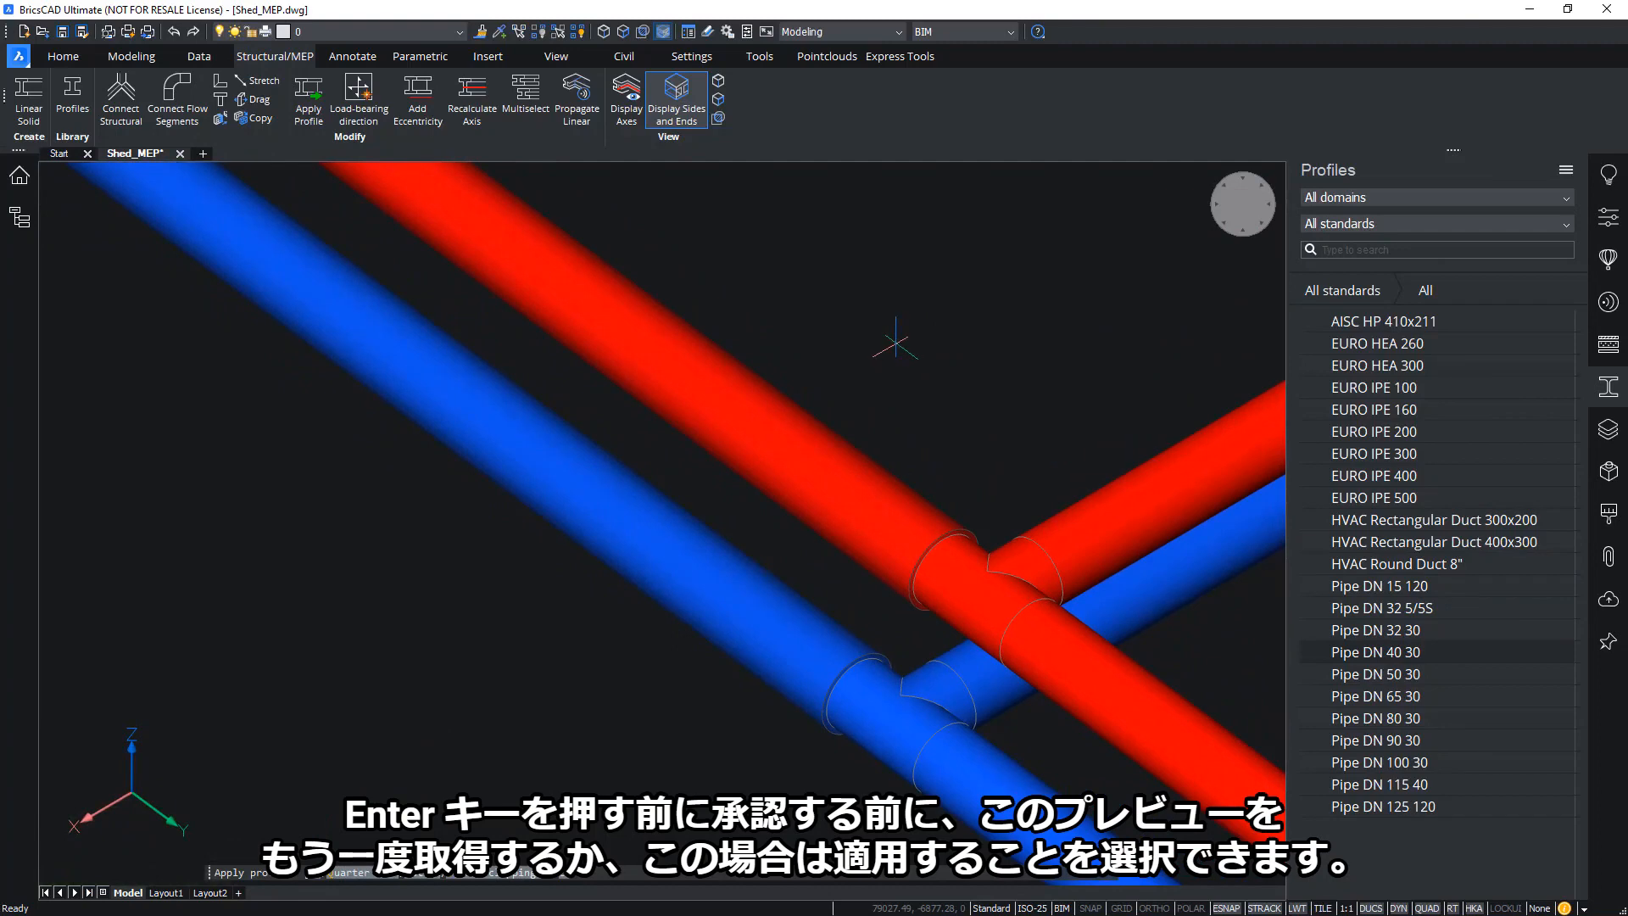
pyautogui.press('Return')
# Inspect the resulting reducing tee, then switch to the Top view
pyautogui.moveTo(851, 362)
pyautogui.keyDown('shift'); pyautogui.mouseDown(button='middle')
pyautogui.moveTo(862, 343)
pyautogui.moveTo(870, 378)
pyautogui.mouseUp(button='middle'); pyautogui.keyUp('shift')
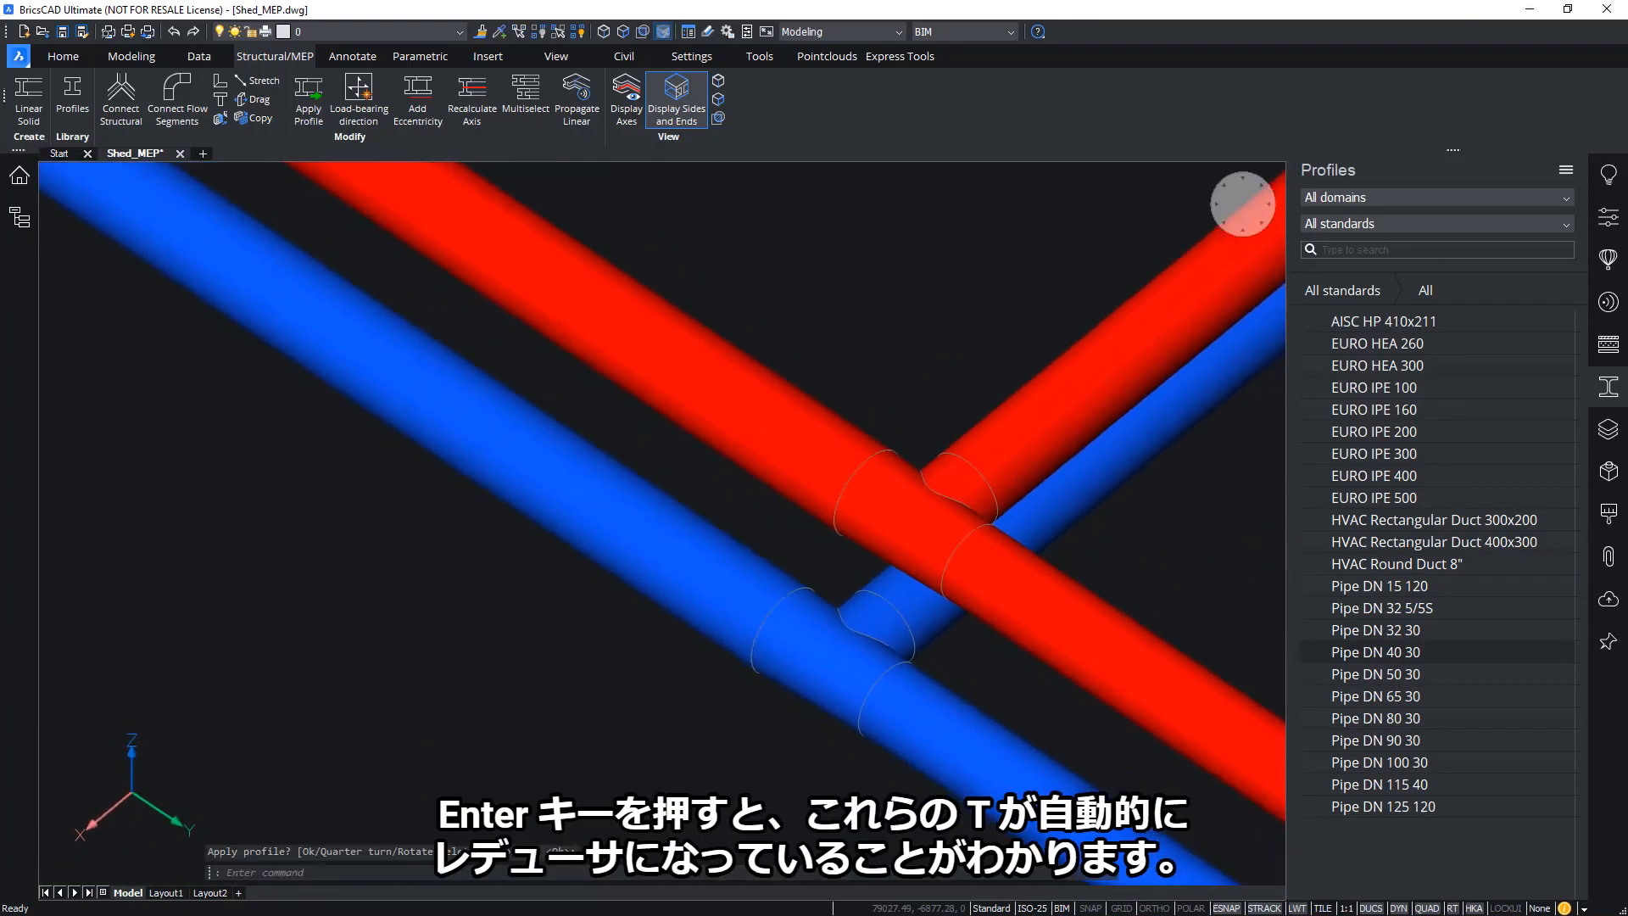
pyautogui.scroll(3, 938, 526)
pyautogui.click(939, 526)
pyautogui.scroll(-3, 847, 508)
pyautogui.scroll(3, 845, 492)
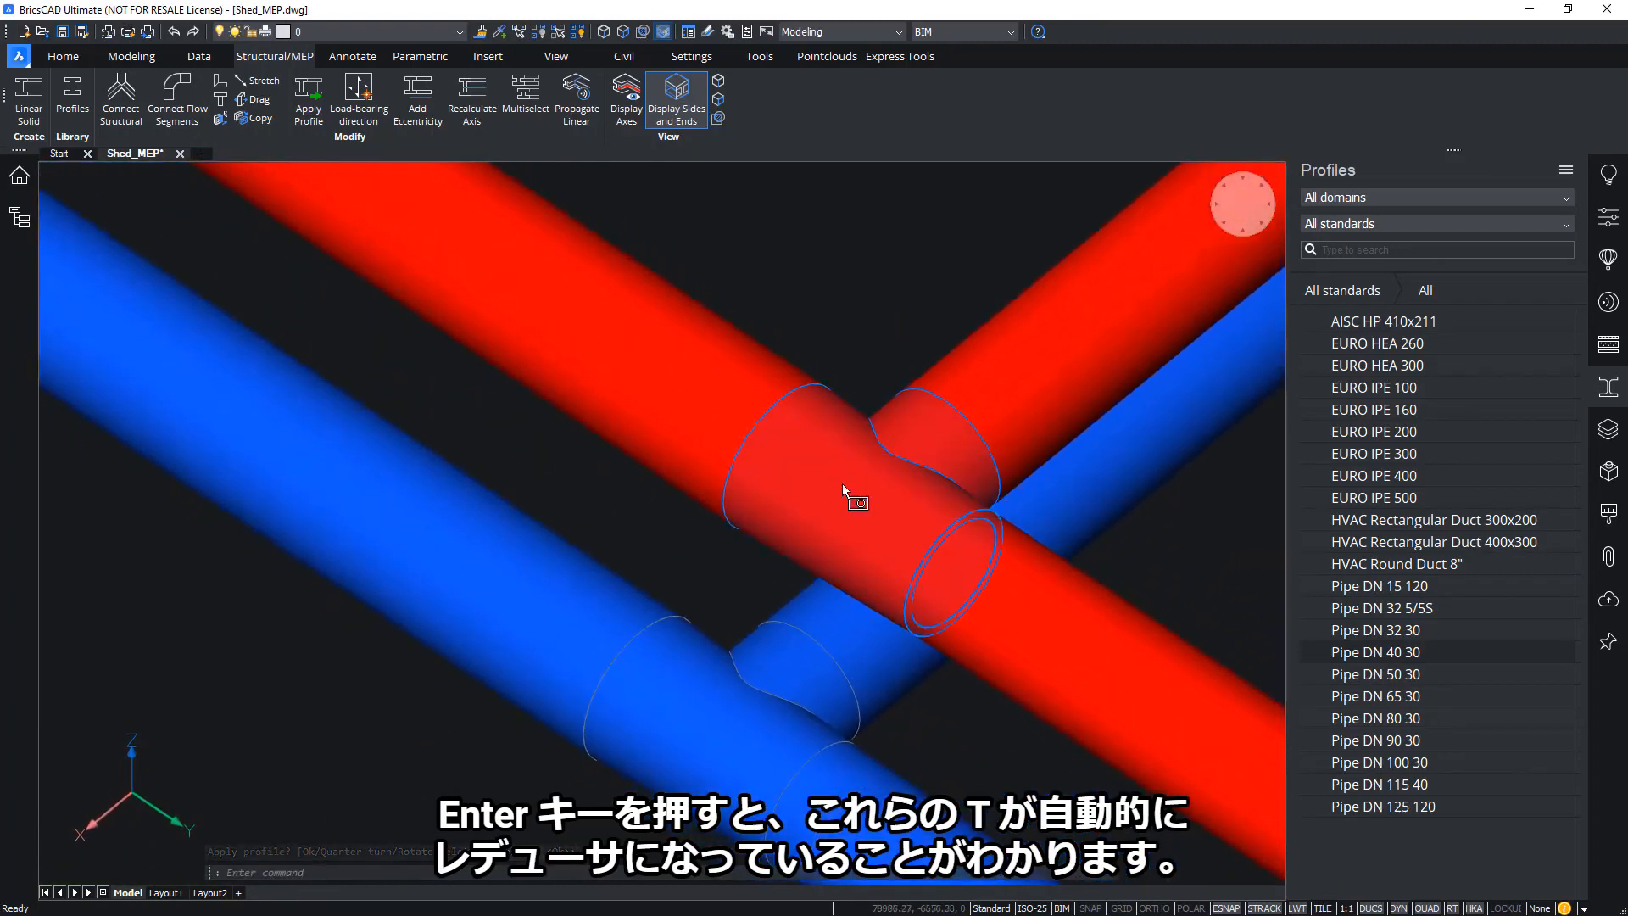
pyautogui.press('Escape')
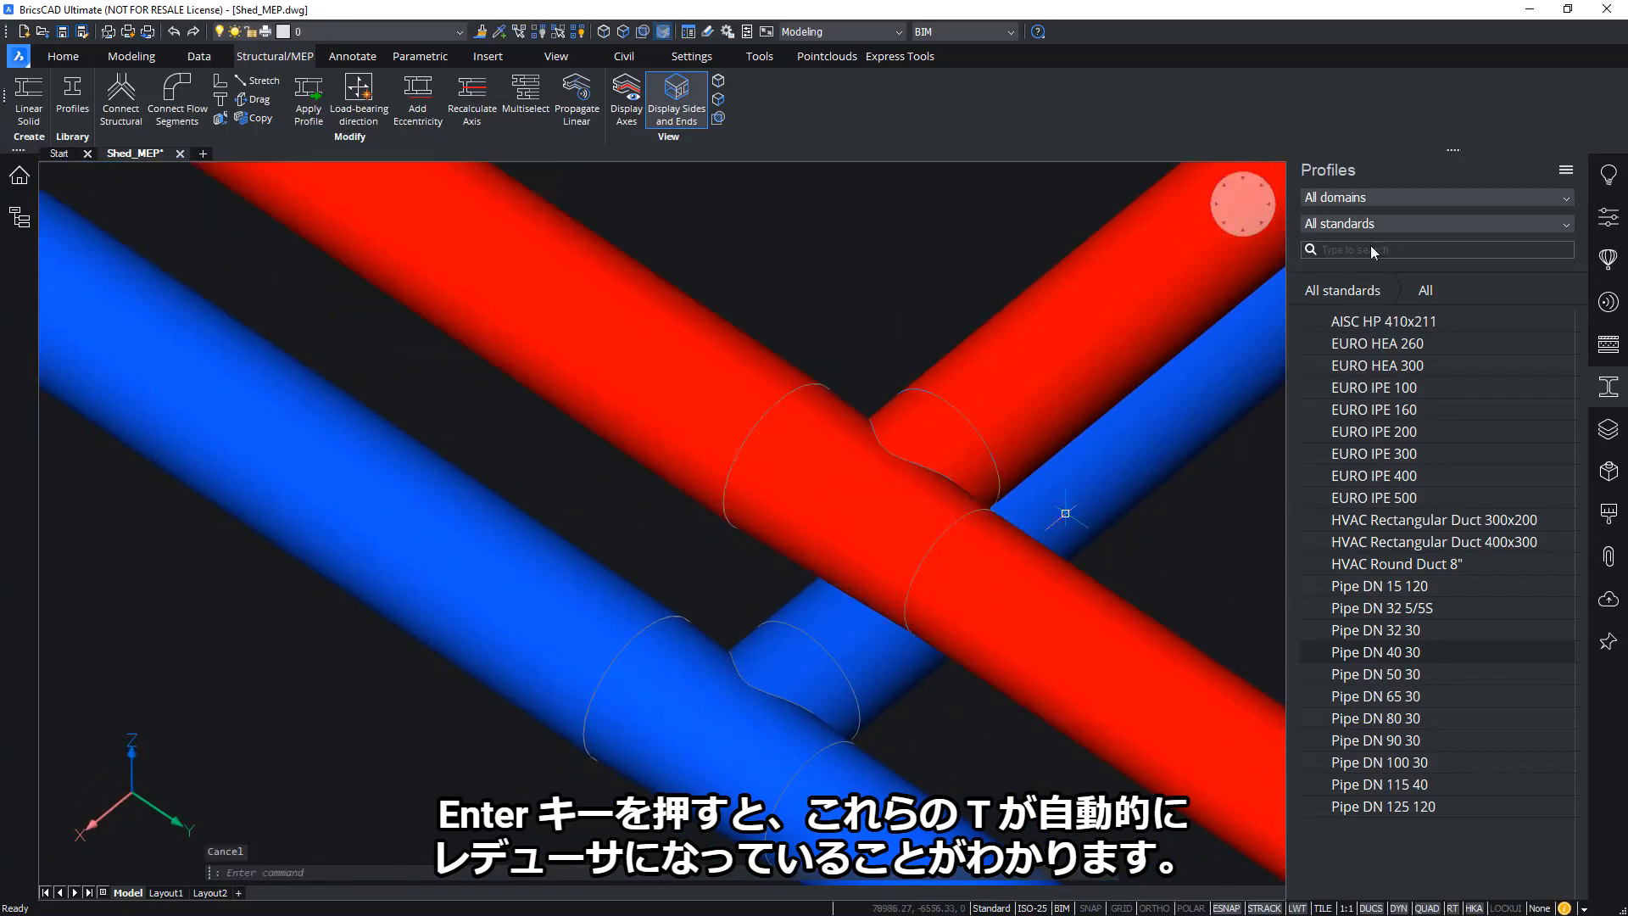
pyautogui.click(1244, 205)
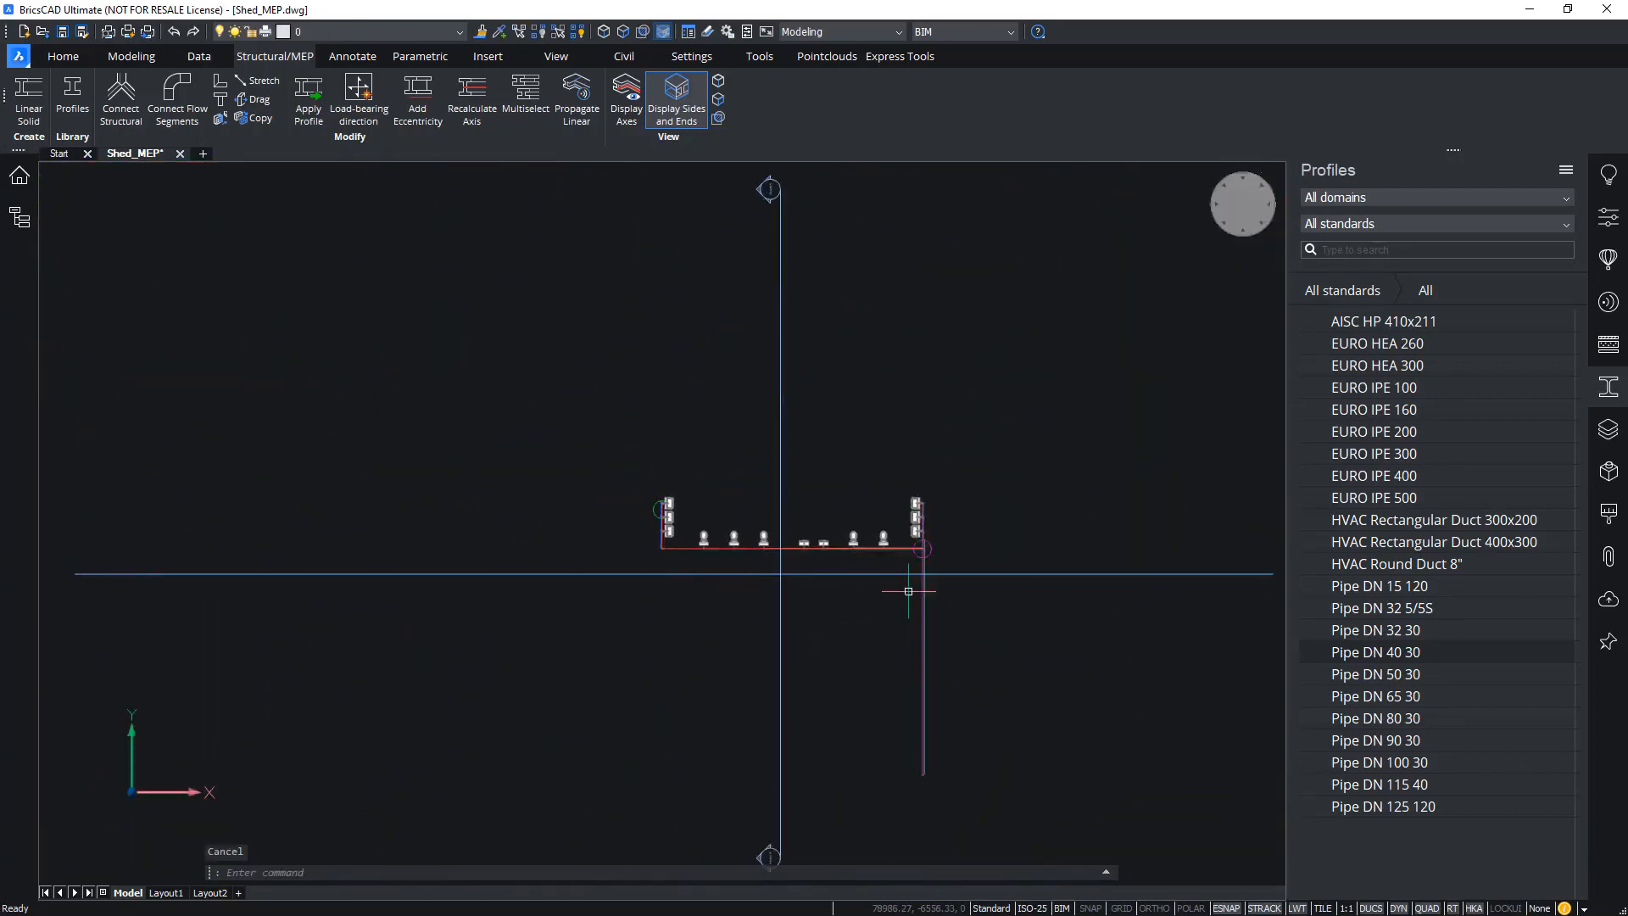
pyautogui.scroll(6, 944, 532)
pyautogui.scroll(8, 944, 532)
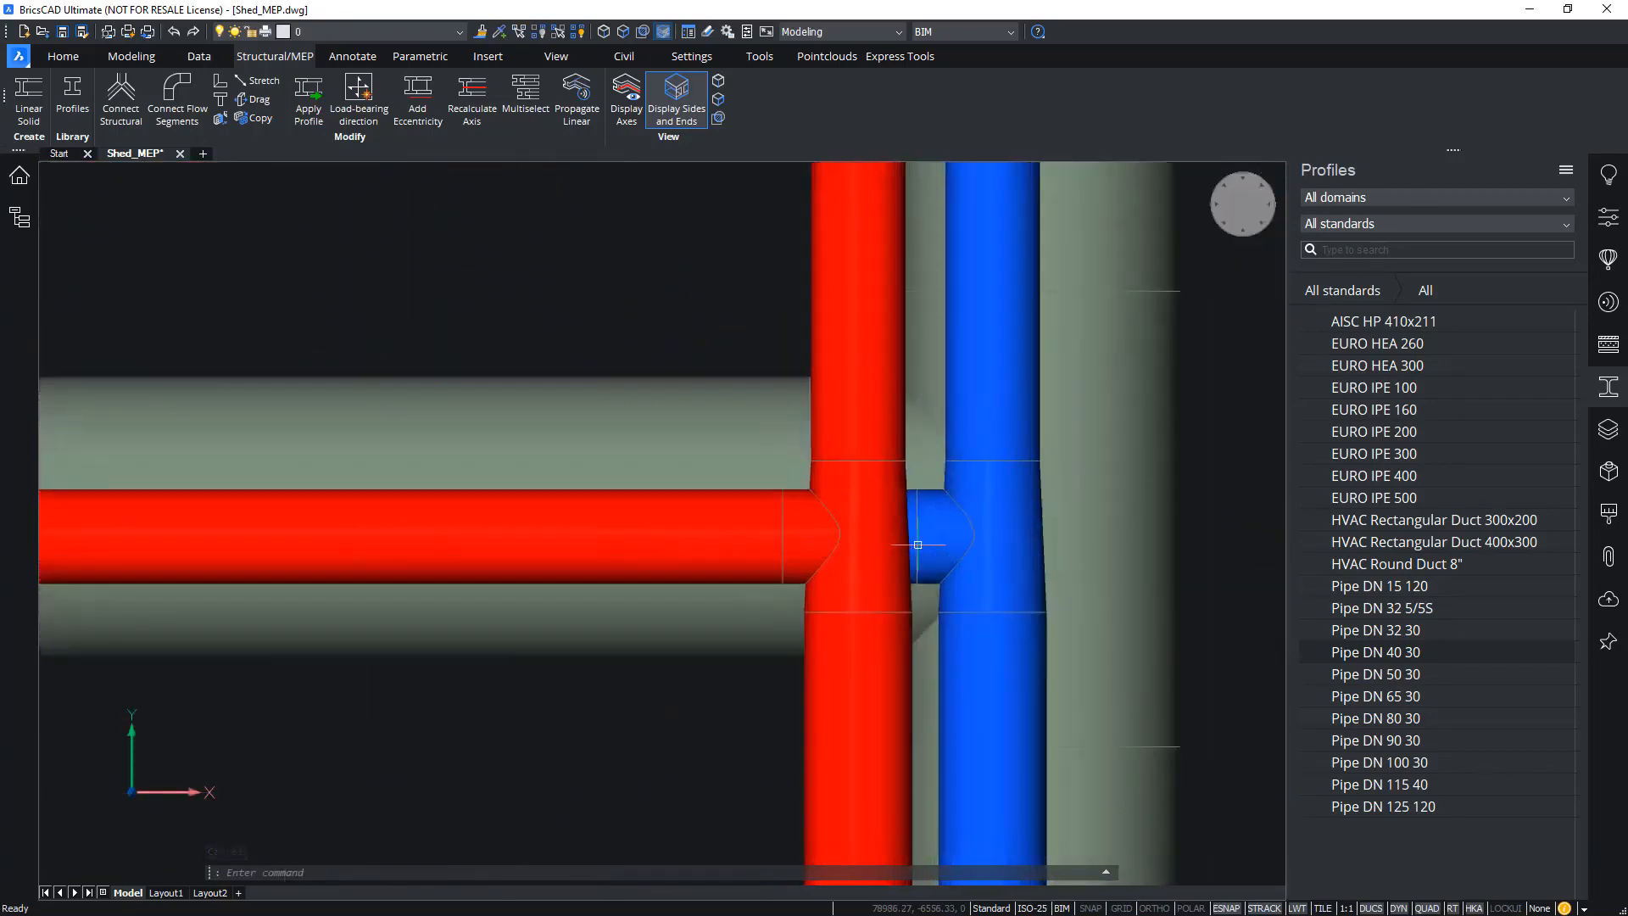
pyautogui.scroll(1, 1003, 498)
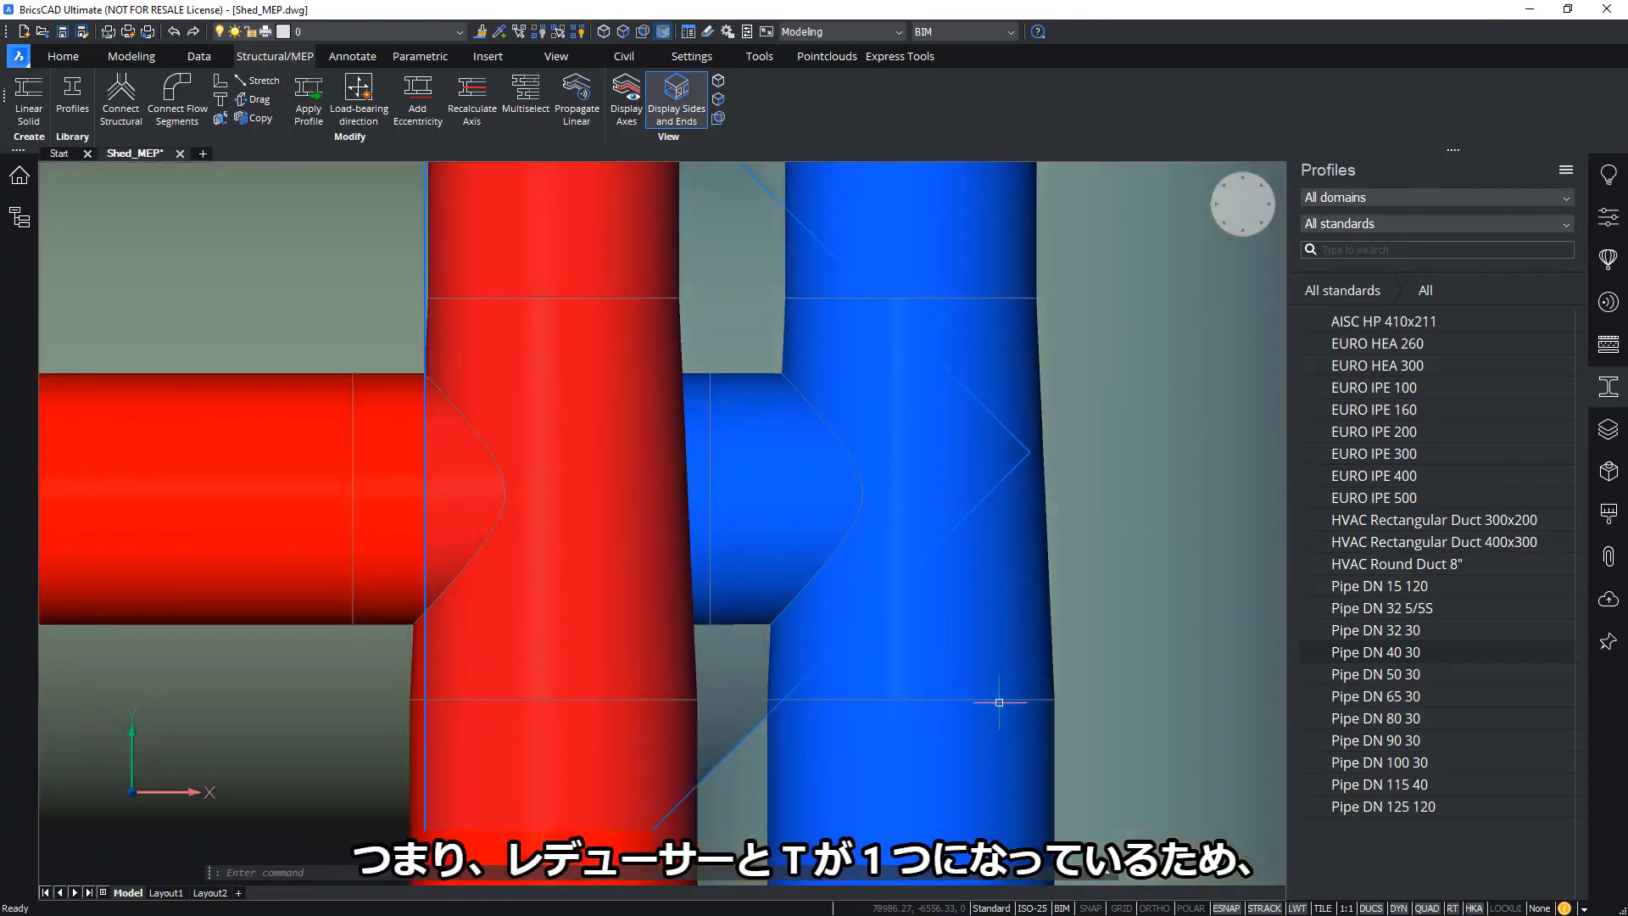
pyautogui.scroll(-4, 950, 614)
pyautogui.keyDown('shift'); pyautogui.moveTo(1102, 479); pyautogui.dragTo(1040, 509, button='middle'); pyautogui.keyUp('shift')
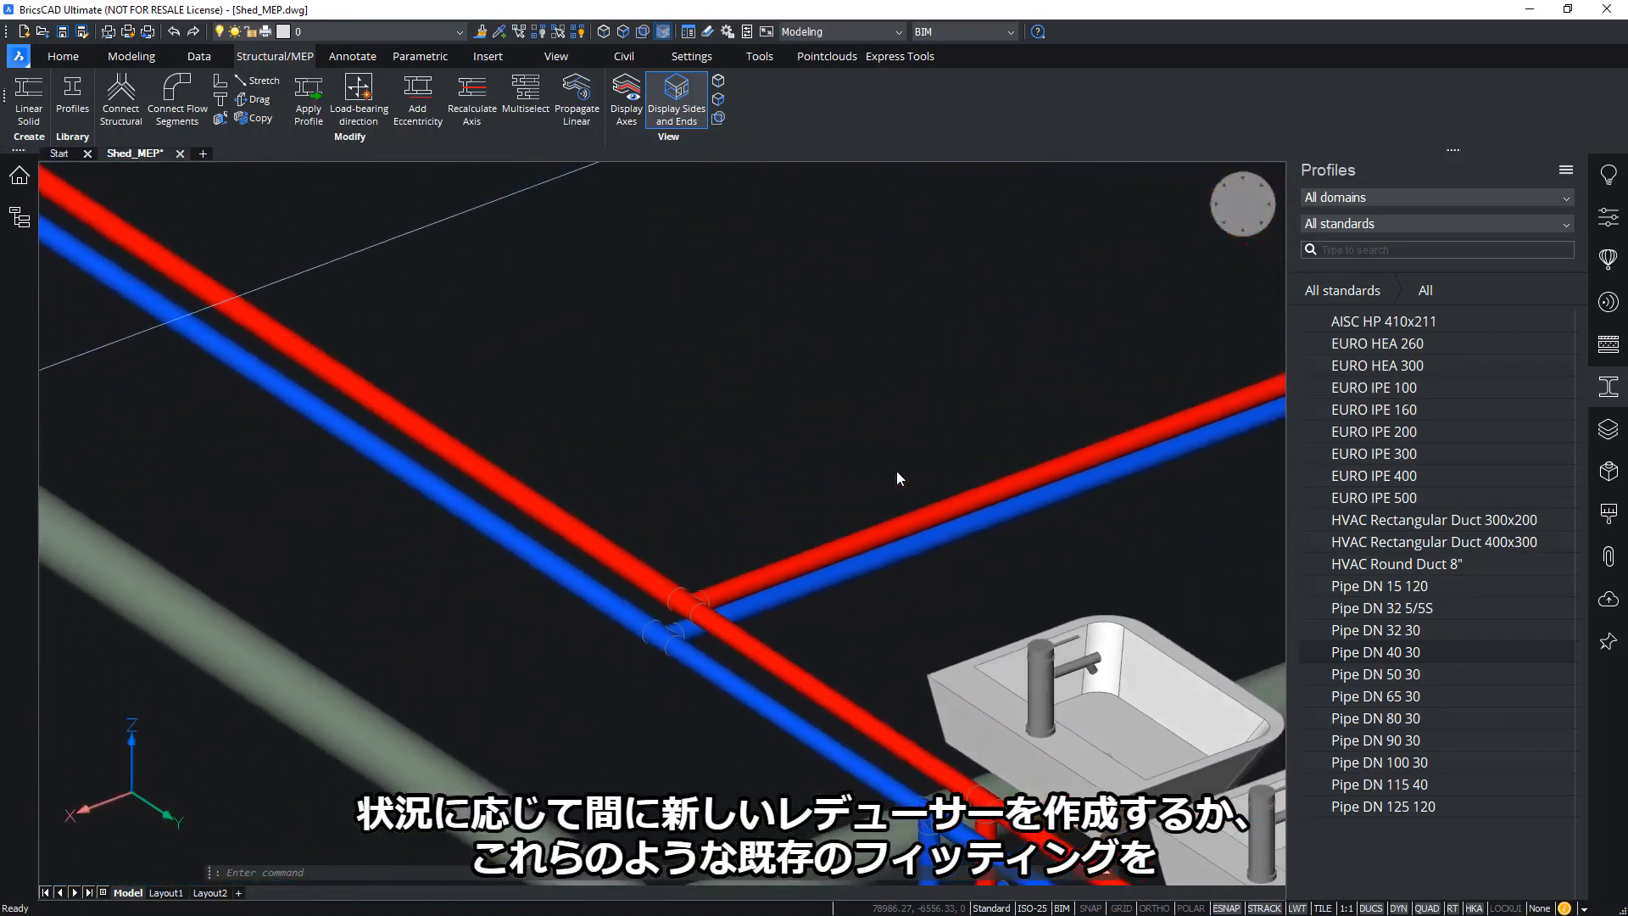
pyautogui.keyDown('shift'); pyautogui.moveTo(897, 471); pyautogui.dragTo(865, 476, button='middle'); pyautogui.keyUp('shift')
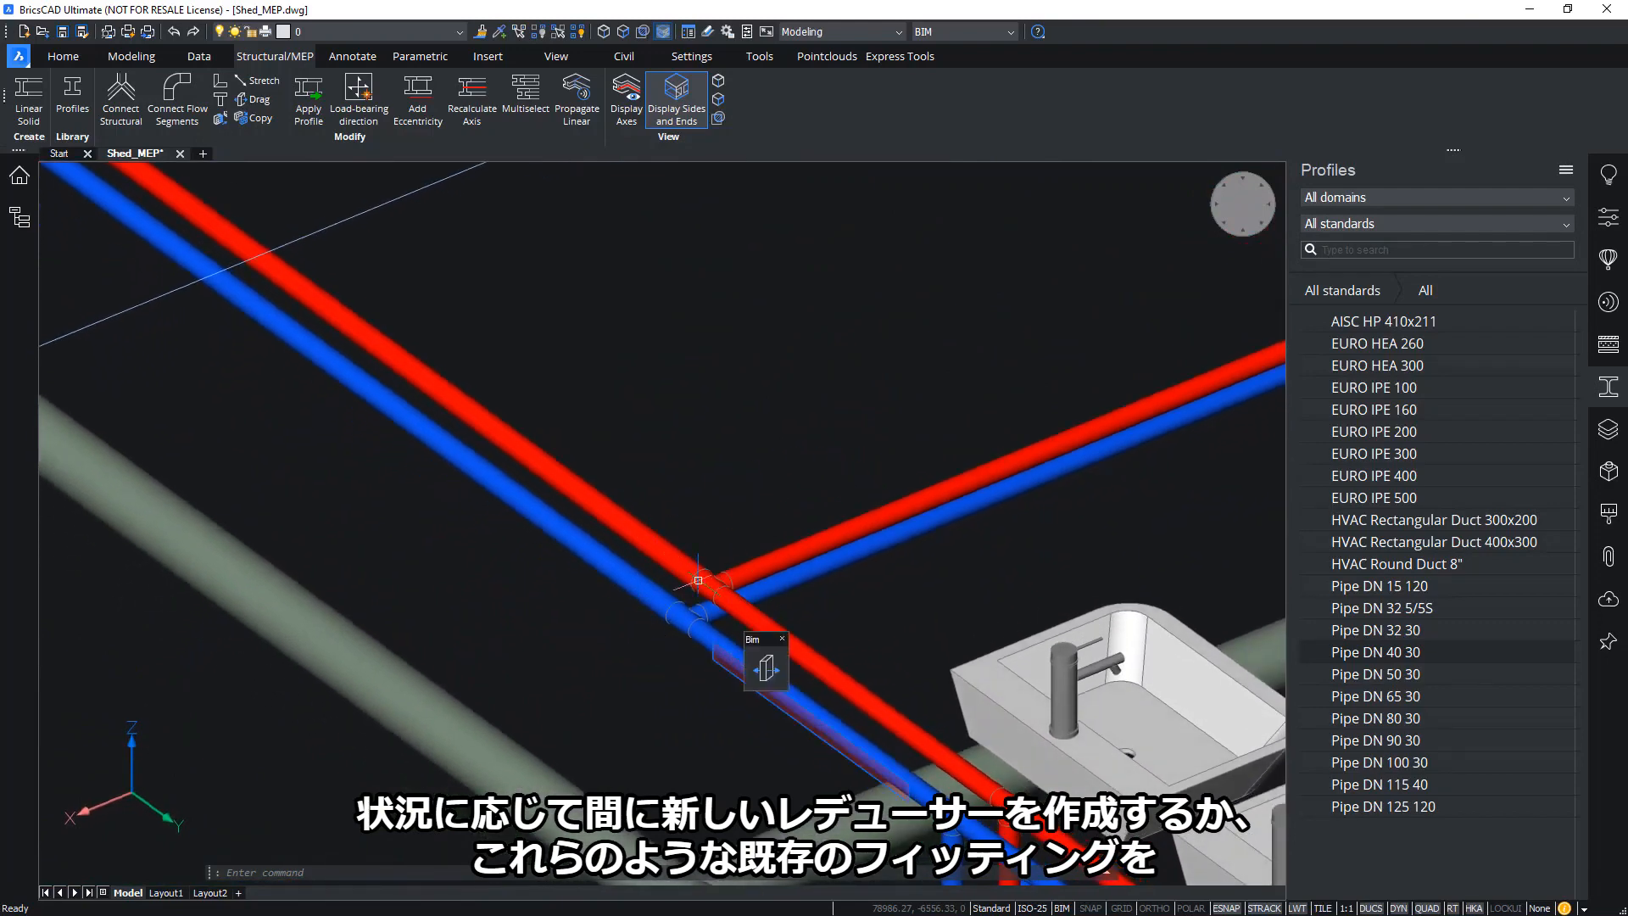
pyautogui.keyDown('shift'); pyautogui.moveTo(760, 471); pyautogui.dragTo(760, 470, button='middle'); pyautogui.keyUp('shift')
pyautogui.scroll(-10, 760, 472)
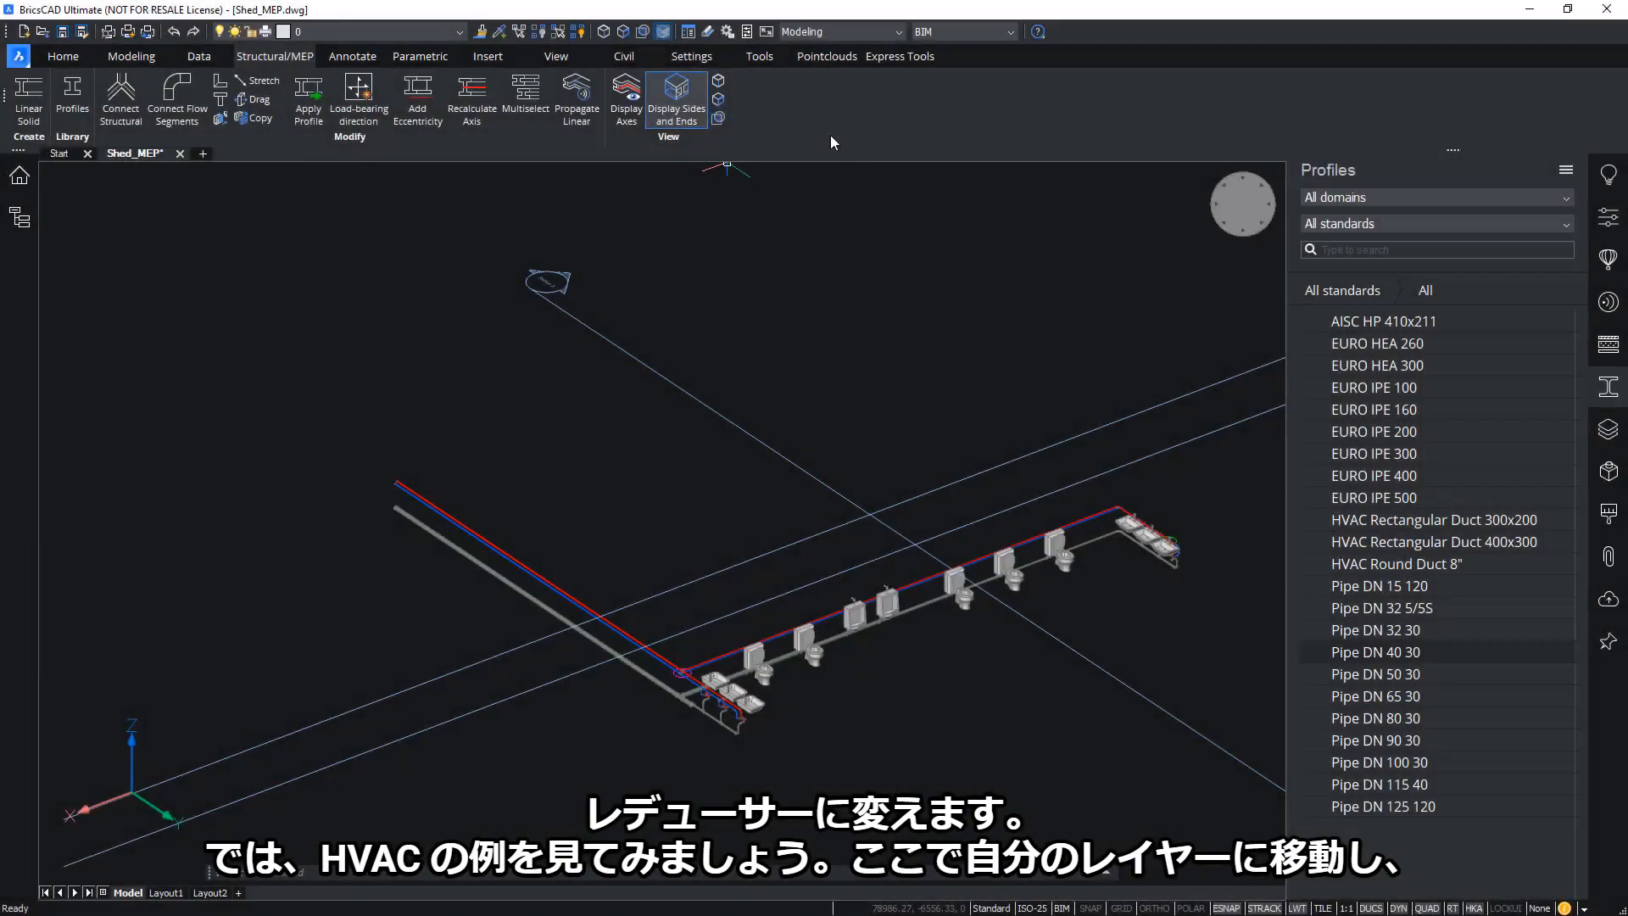
# Turn on the V-TERMINALS and V-DUCT layers, then isolate V-TERMINALS to show only the terminals
pyautogui.keyDown('shift'); pyautogui.moveTo(806, 270); pyautogui.dragTo(534, 284, button='middle'); pyautogui.keyUp('shift')
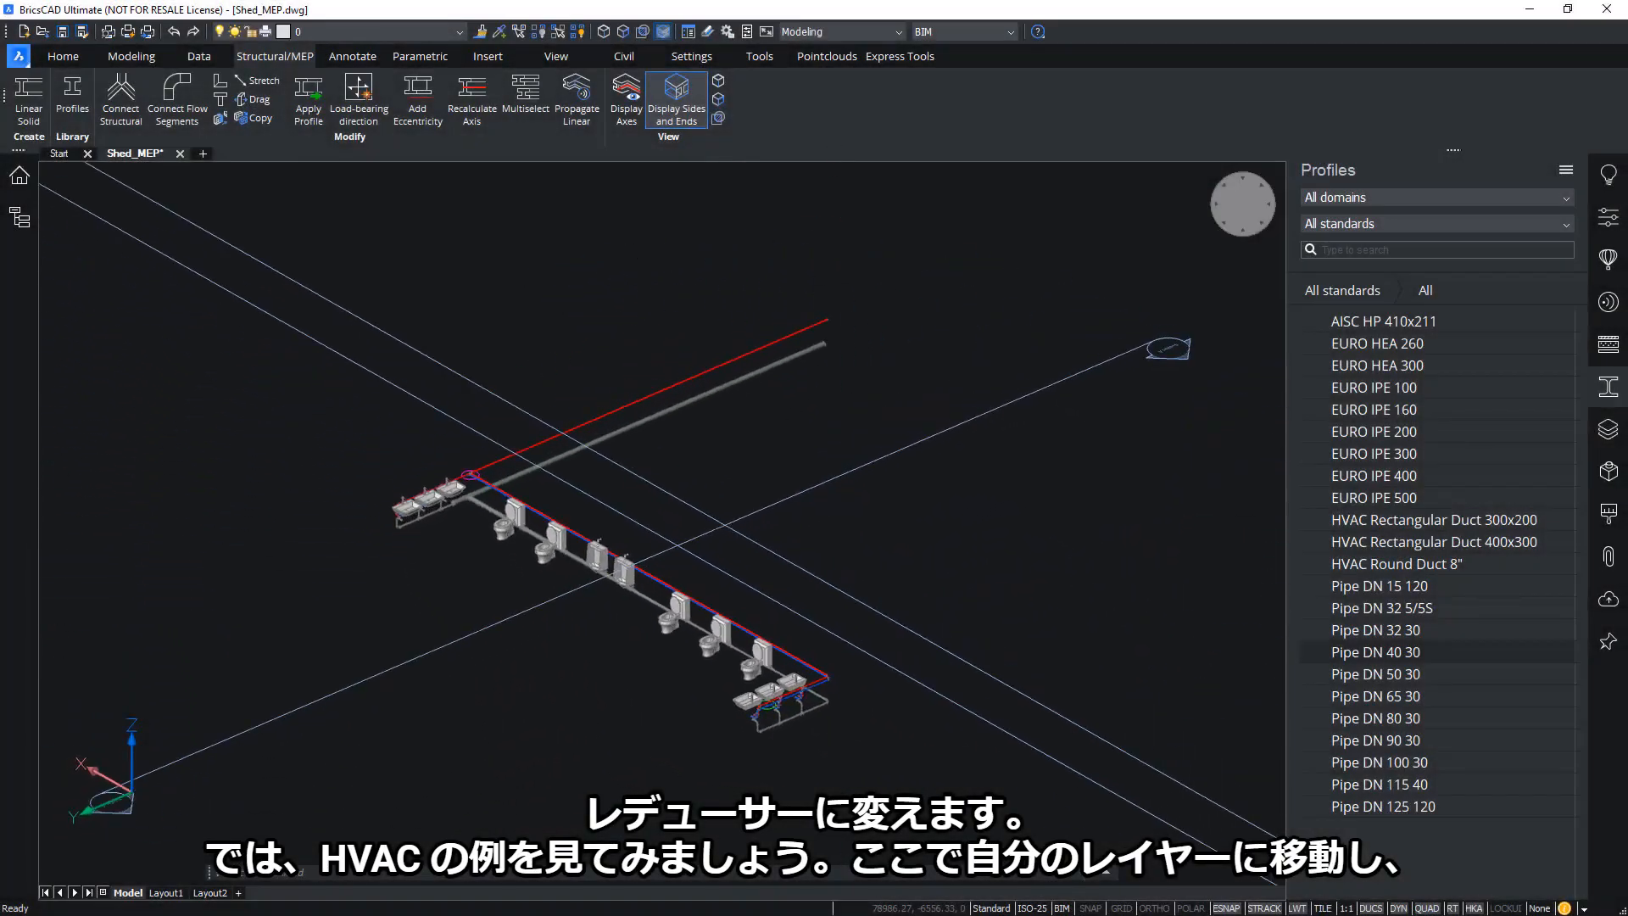
pyautogui.moveTo(806, 276)
pyautogui.keyDown('shift'); pyautogui.mouseDown(button='middle')
pyautogui.moveTo(794, 248)
pyautogui.moveTo(809, 246)
pyautogui.mouseUp(button='middle'); pyautogui.keyUp('shift')
pyautogui.click(1608, 429)
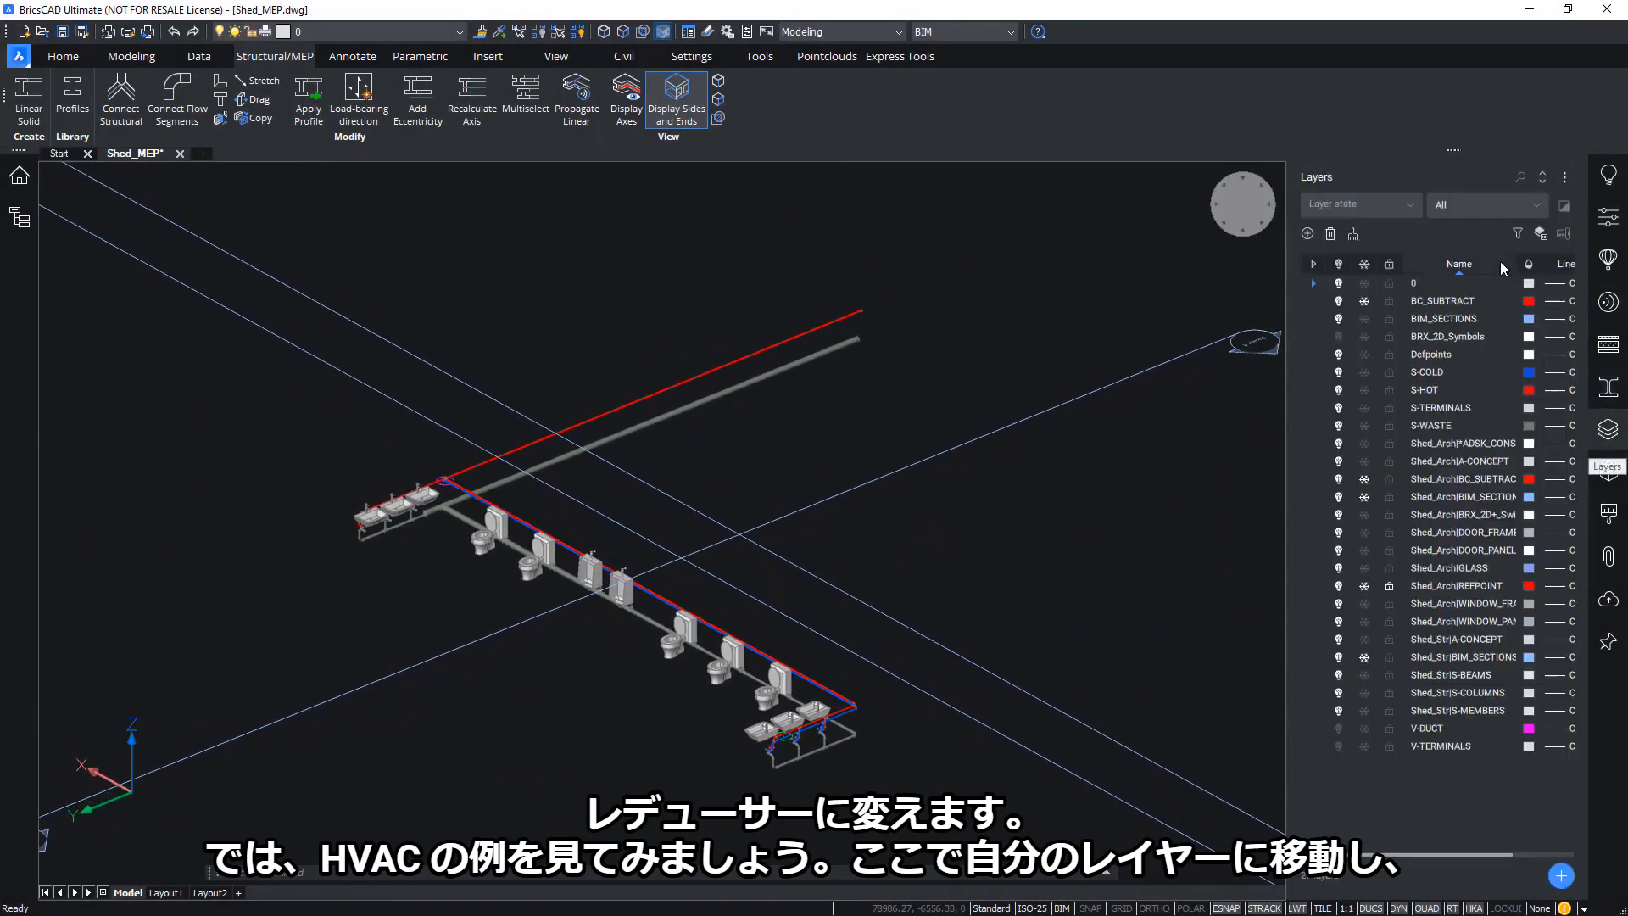
pyautogui.click(1339, 746)
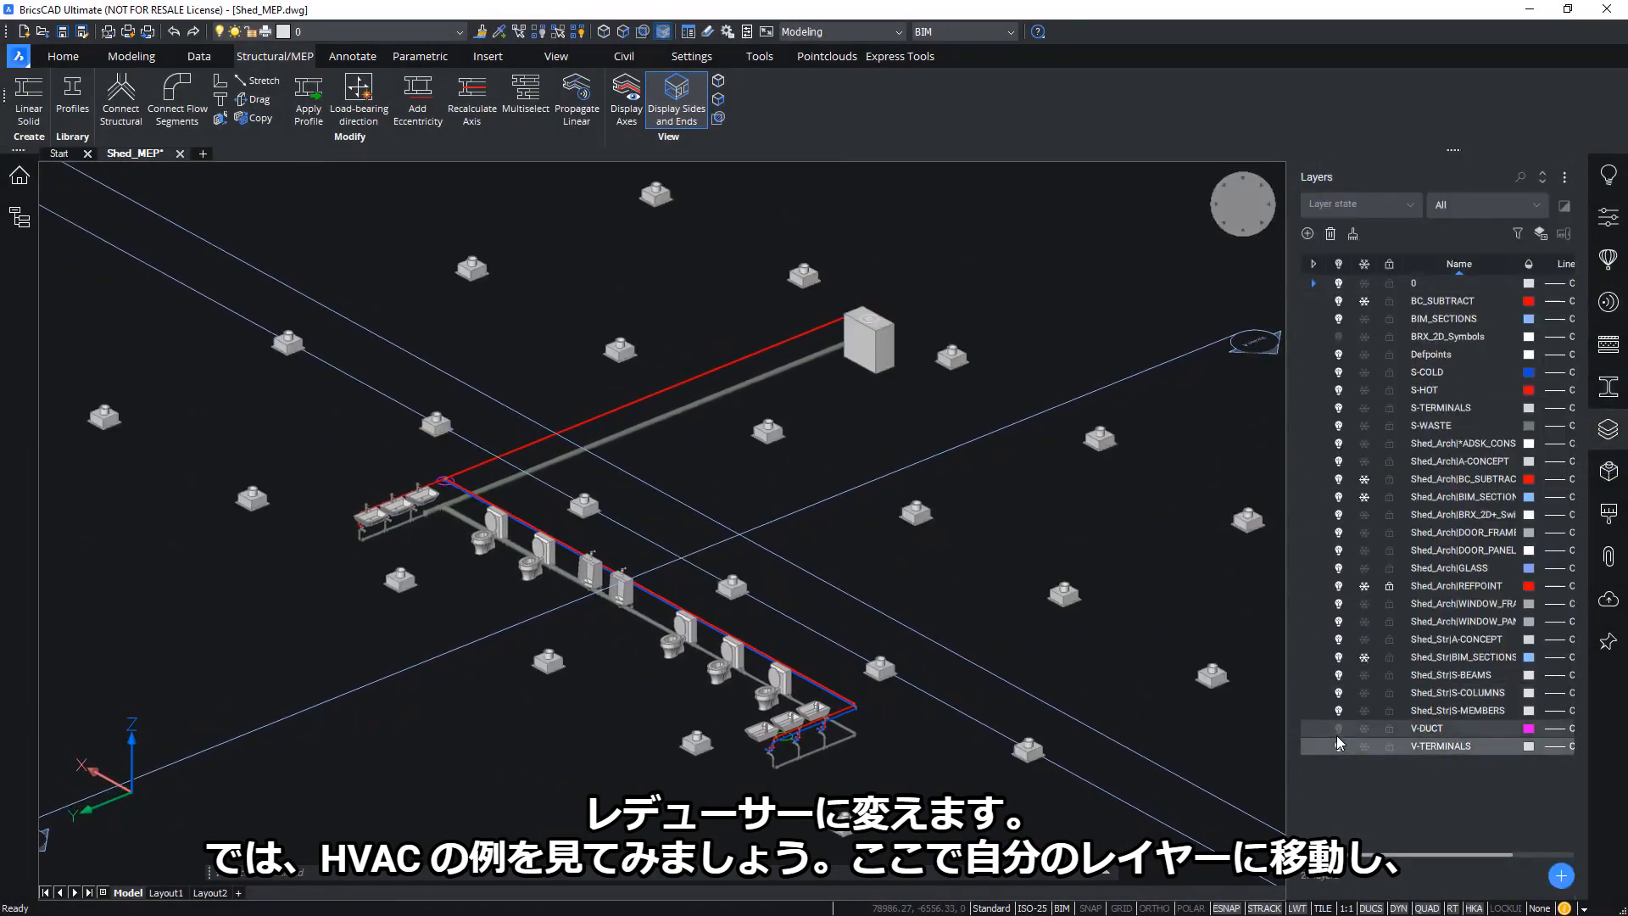
pyautogui.click(1337, 730)
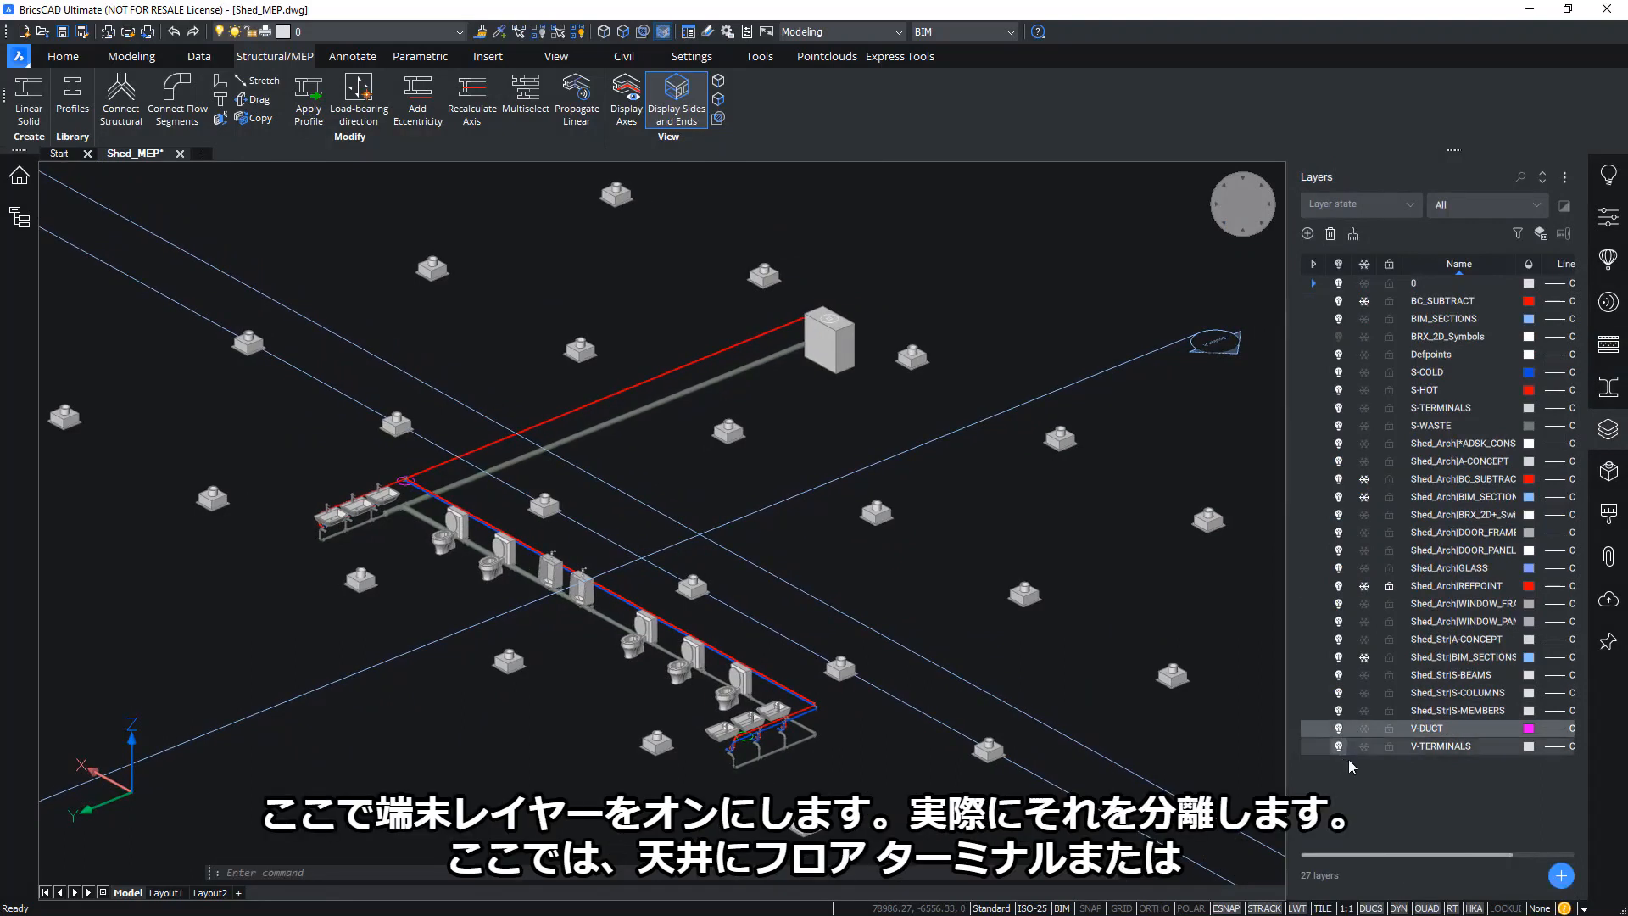
pyautogui.rightClick(1448, 749)
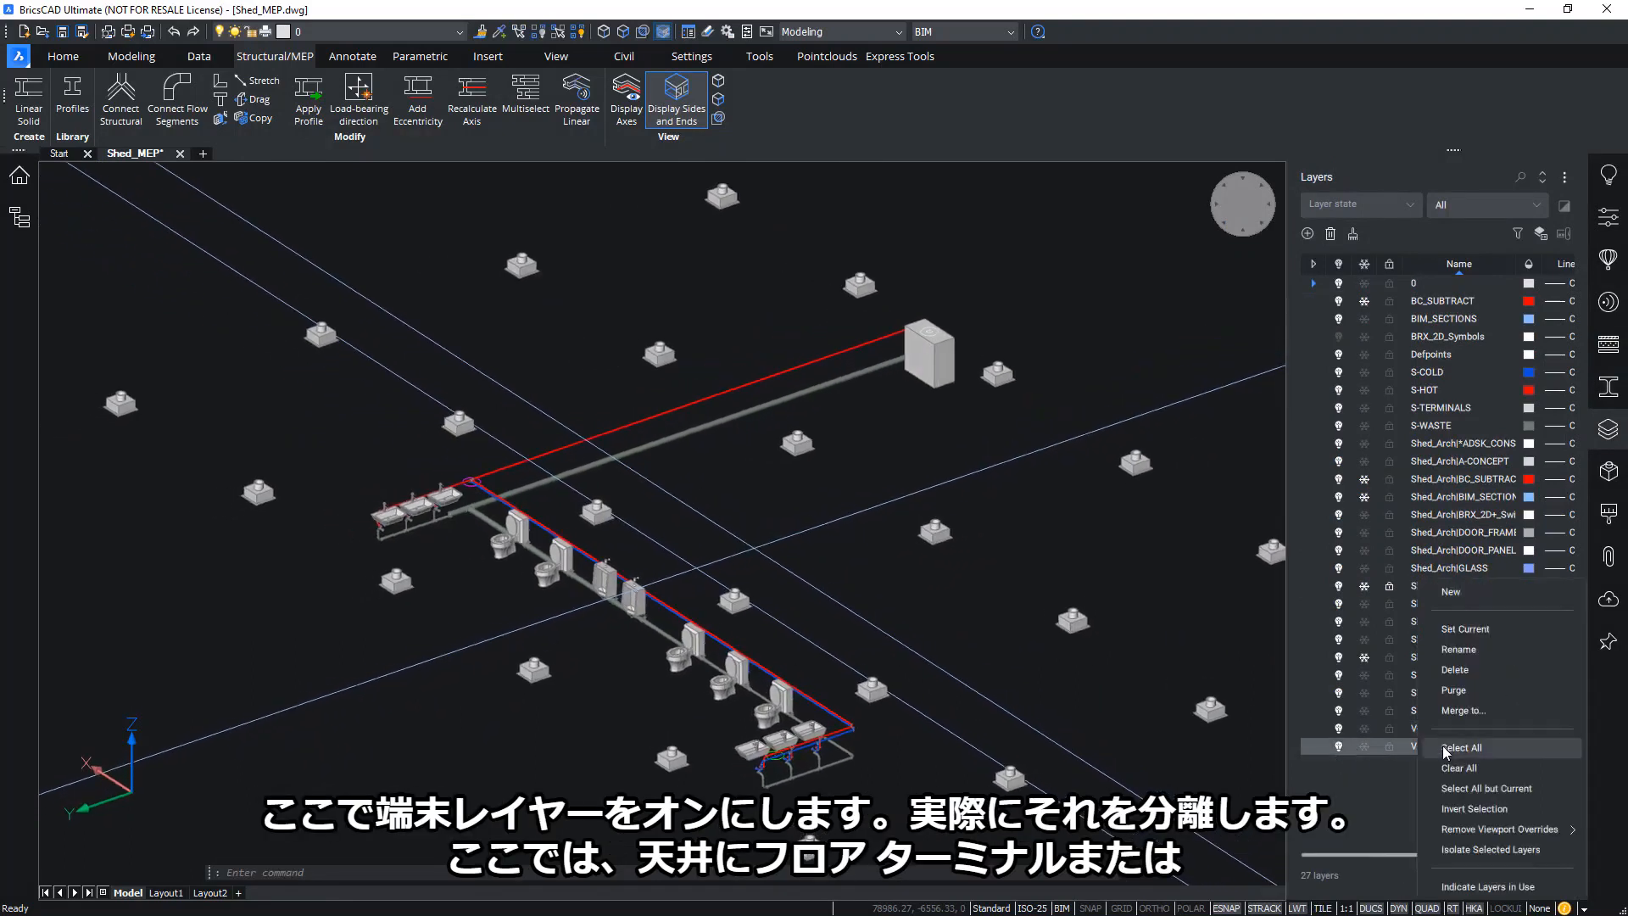
pyautogui.click(1479, 848)
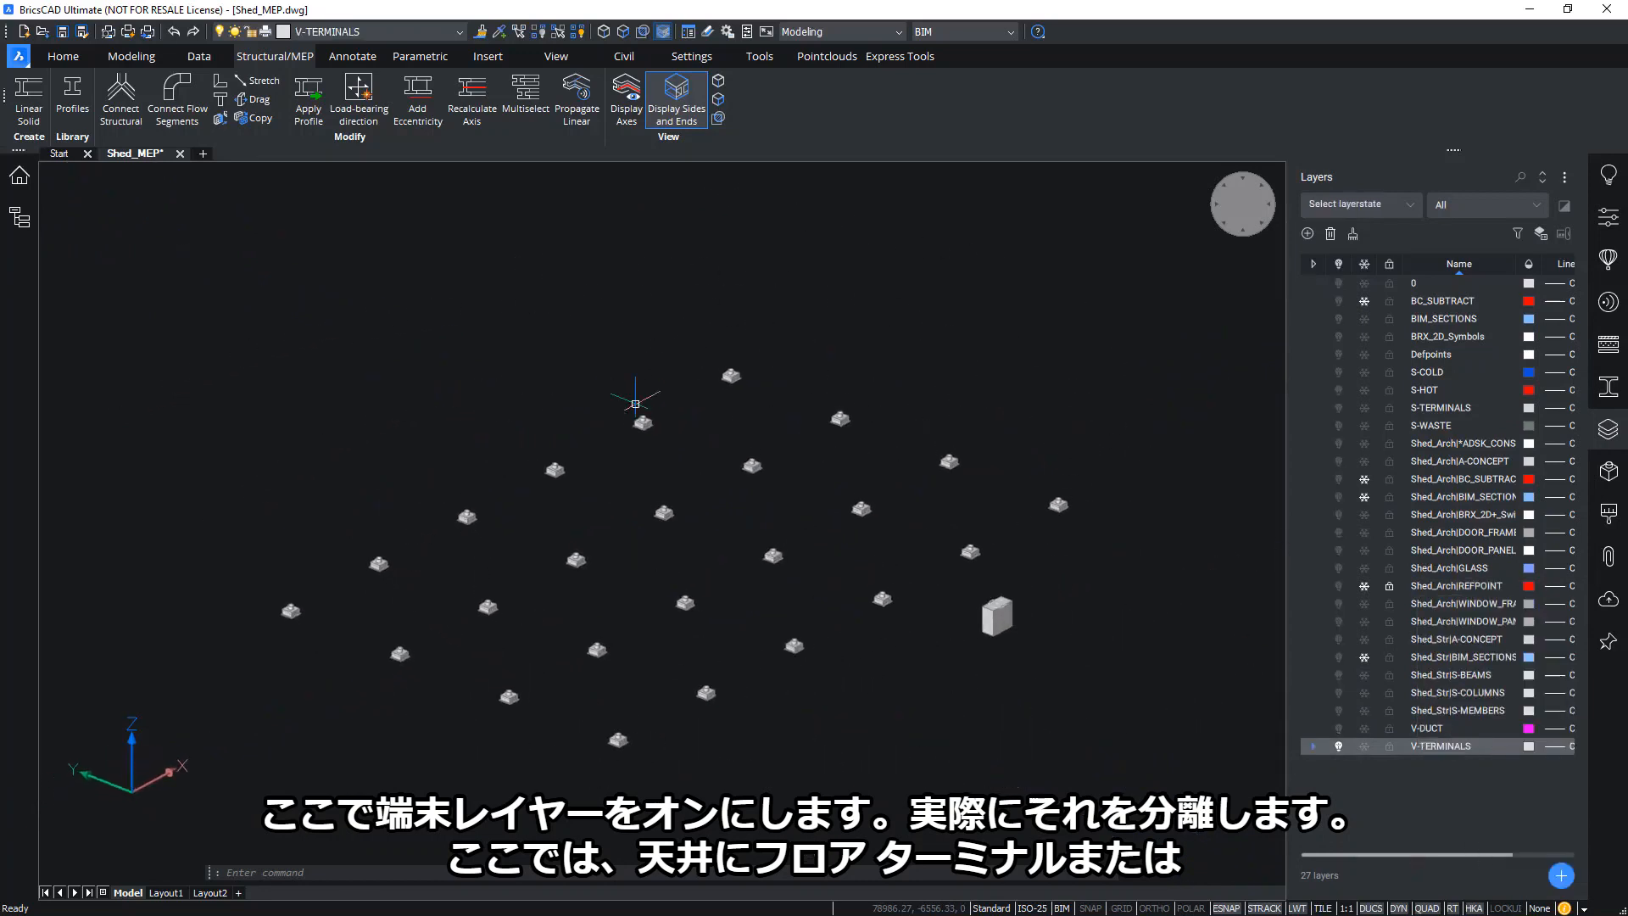
# Zoom and orbit in on one ceiling air terminal box with its round duct collar in isometric view
pyautogui.scroll(2, 289, 611)
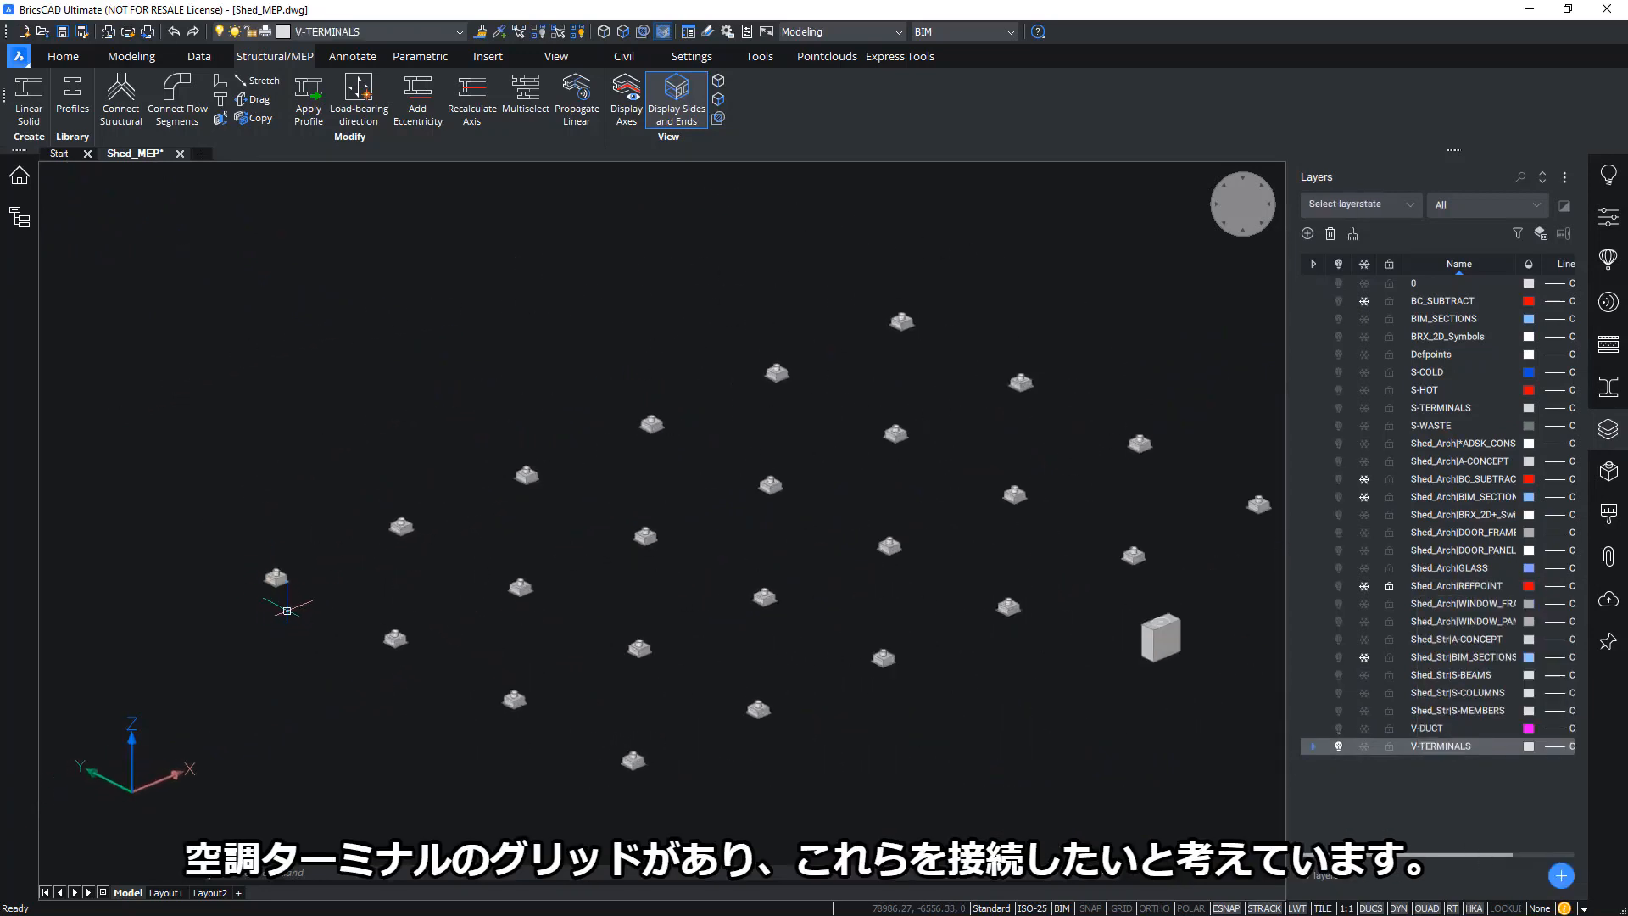
pyautogui.moveTo(933, 720); pyautogui.dragTo(785, 665, button='middle')
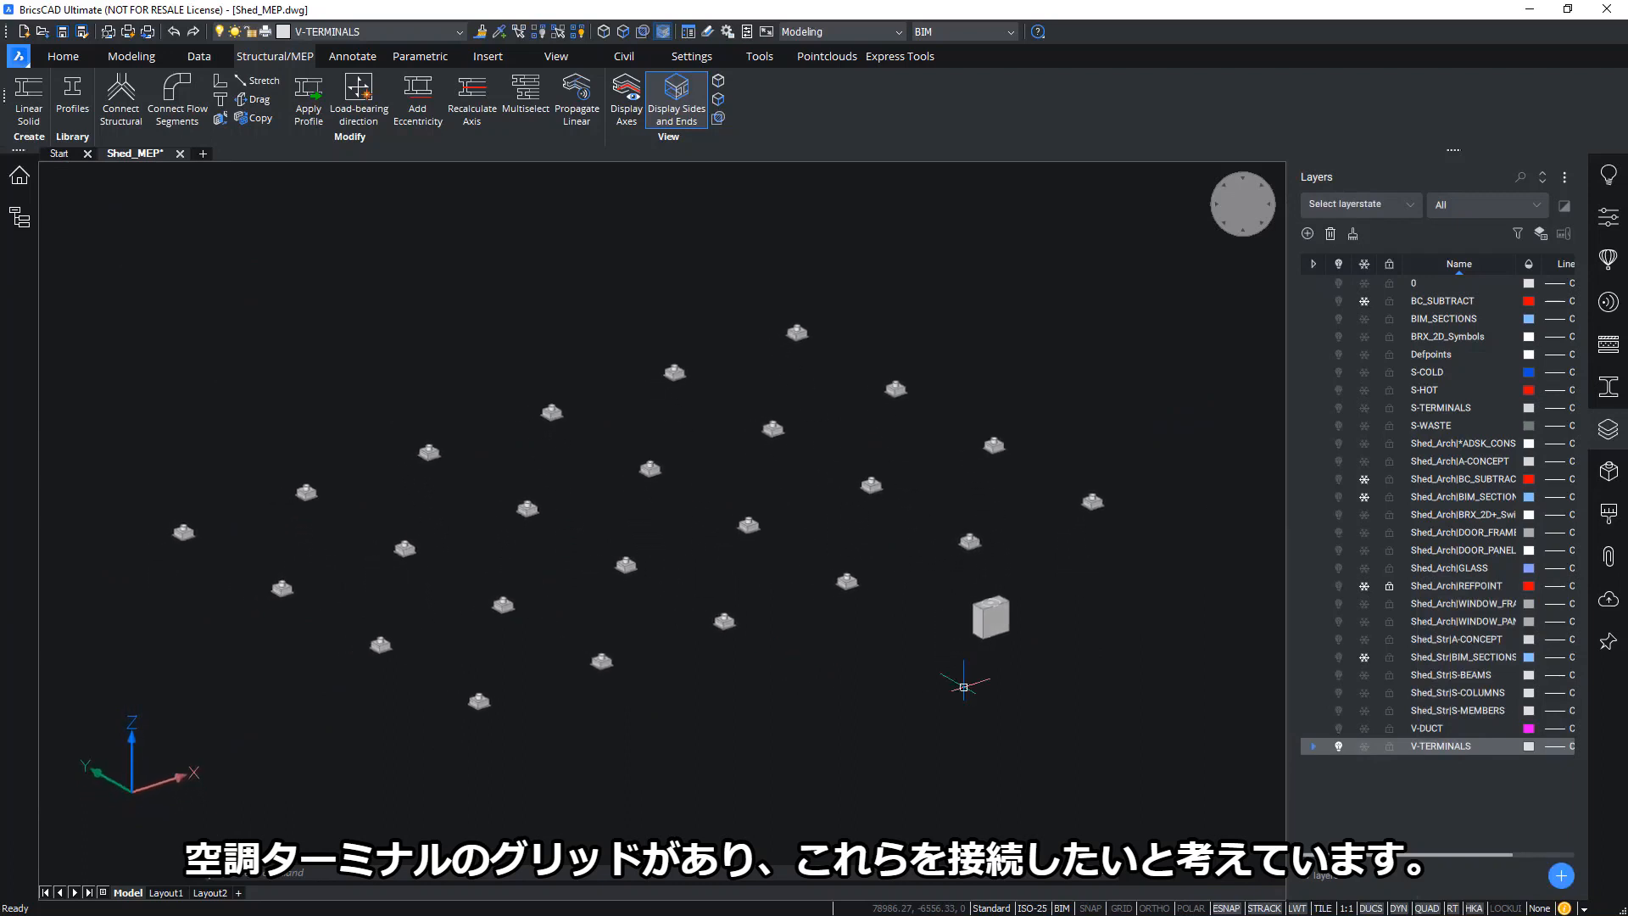
pyautogui.keyDown('shift'); pyautogui.moveTo(931, 727); pyautogui.dragTo(801, 576, button='middle'); pyautogui.keyUp('shift')
pyautogui.scroll(5, 805, 579)
pyautogui.scroll(6, 810, 580)
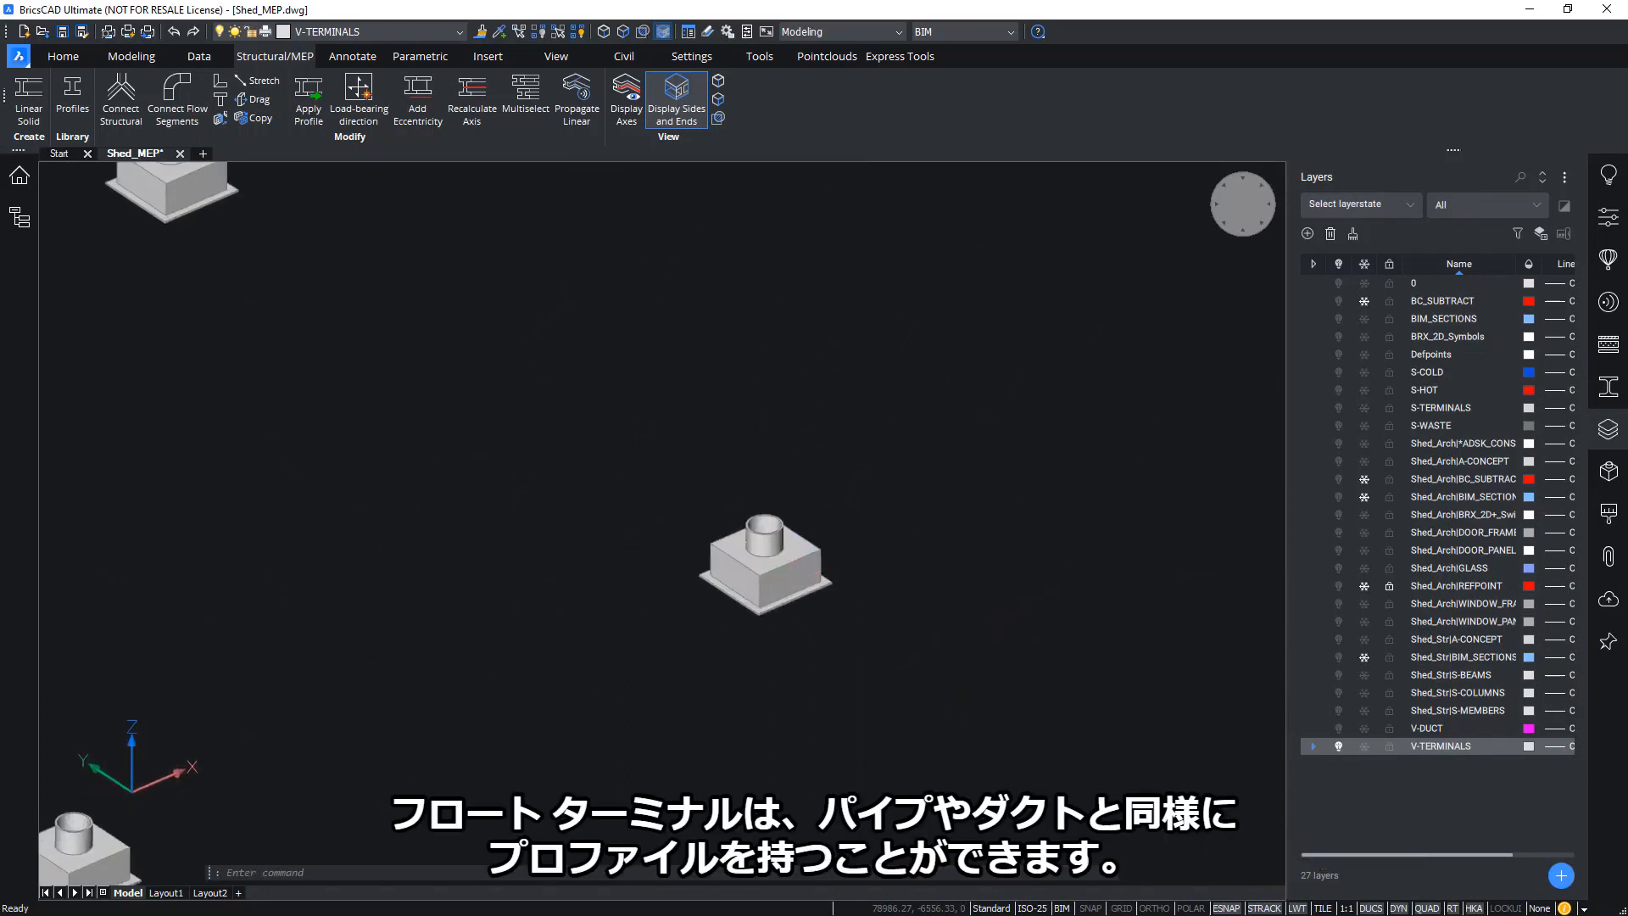
pyautogui.scroll(1, 801, 542)
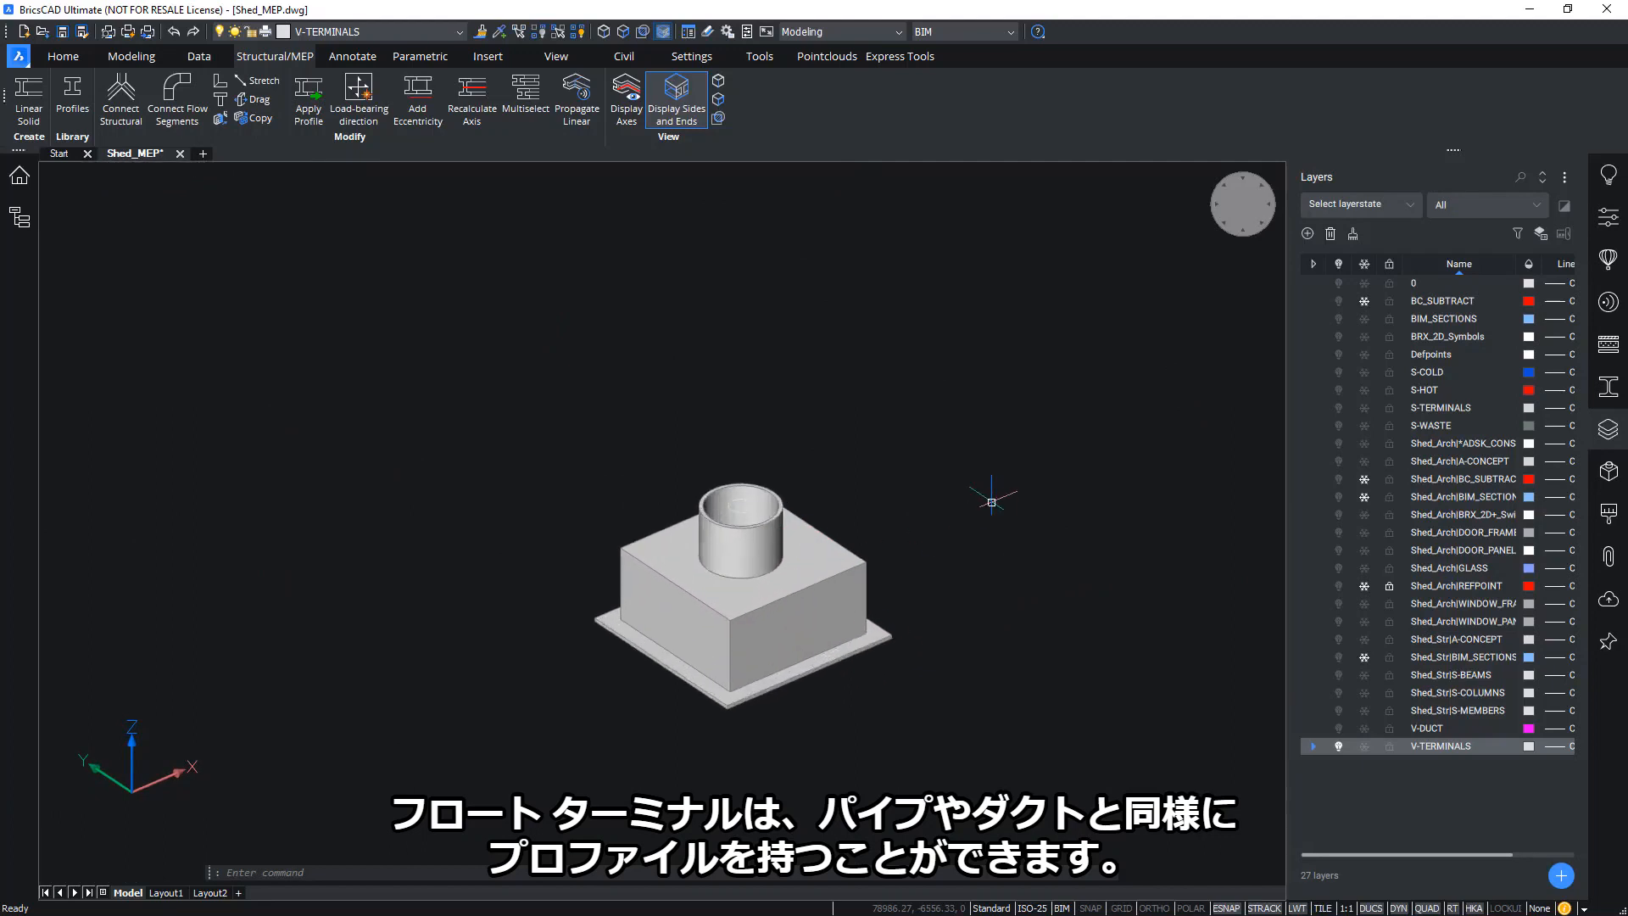
pyautogui.scroll(4, 980, 463)
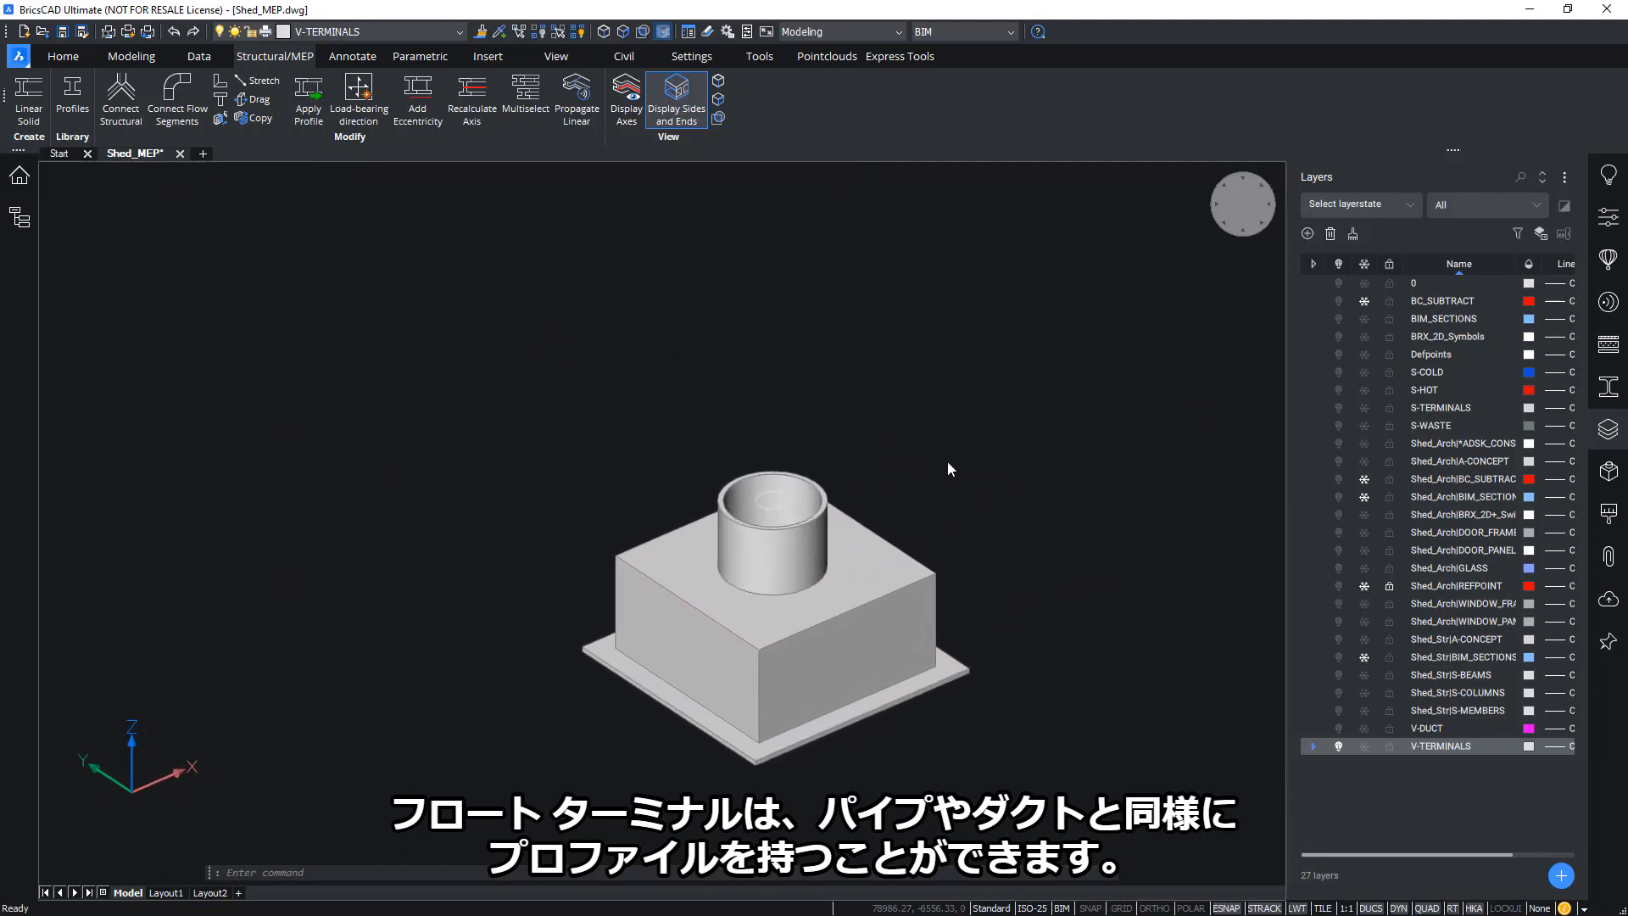
pyautogui.keyDown('shift'); pyautogui.moveTo(881, 459); pyautogui.dragTo(825, 495, button='middle'); pyautogui.keyUp('shift')
pyautogui.keyDown('shift'); pyautogui.moveTo(1014, 624); pyautogui.dragTo(1015, 624, button='middle'); pyautogui.keyUp('shift')
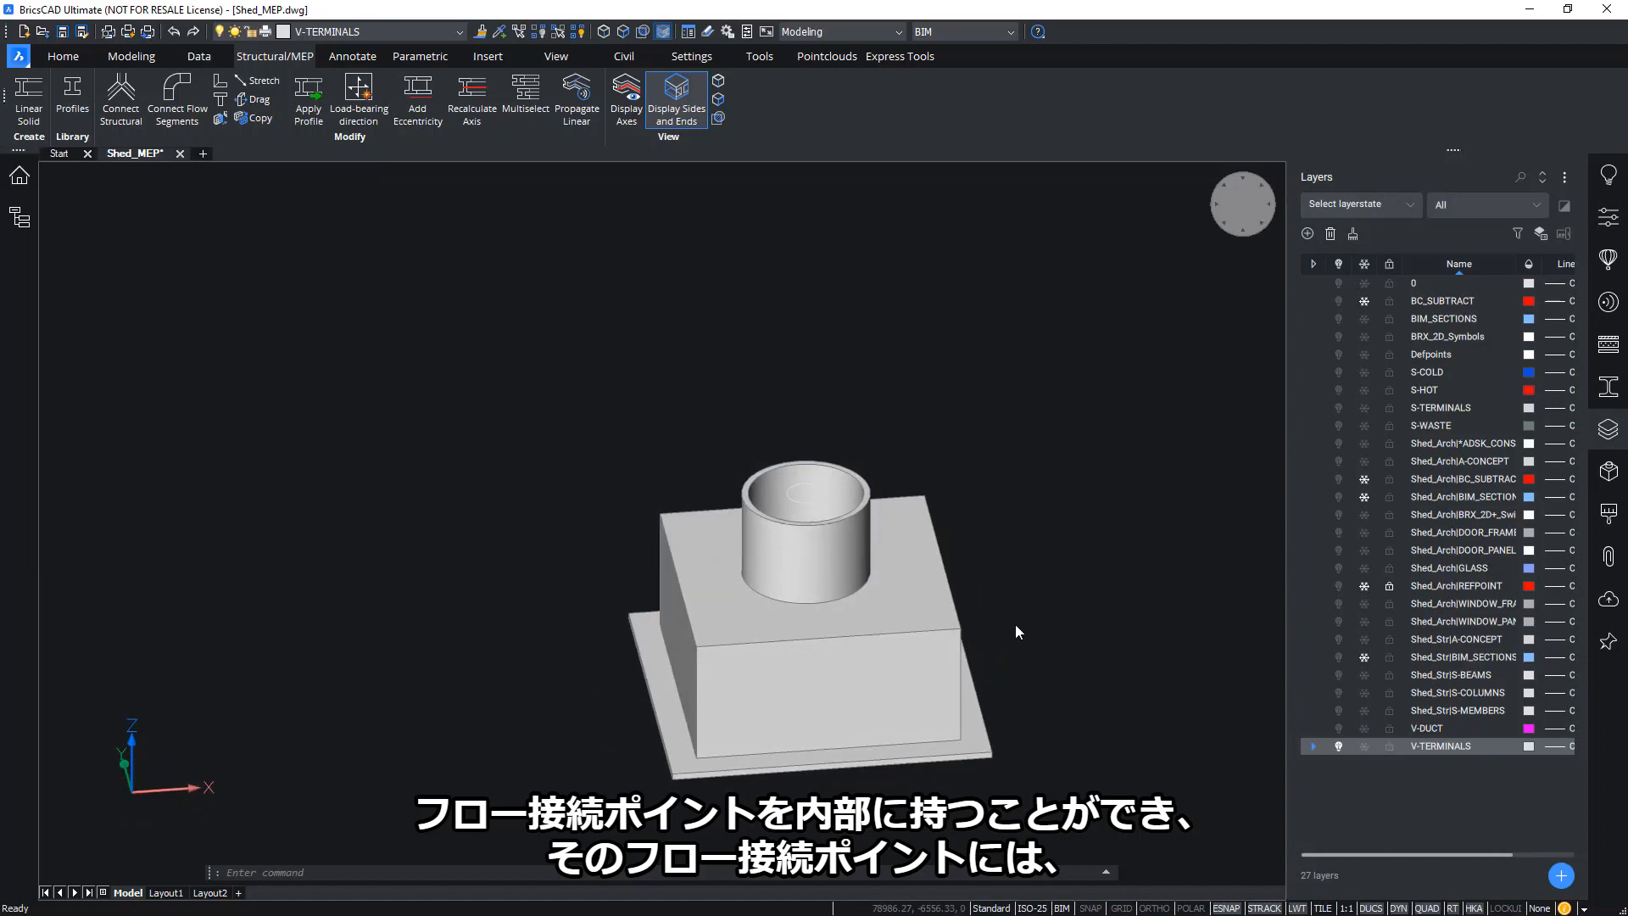
pyautogui.keyDown('shift'); pyautogui.moveTo(1015, 624); pyautogui.dragTo(733, 400, button='middle'); pyautogui.keyUp('shift')
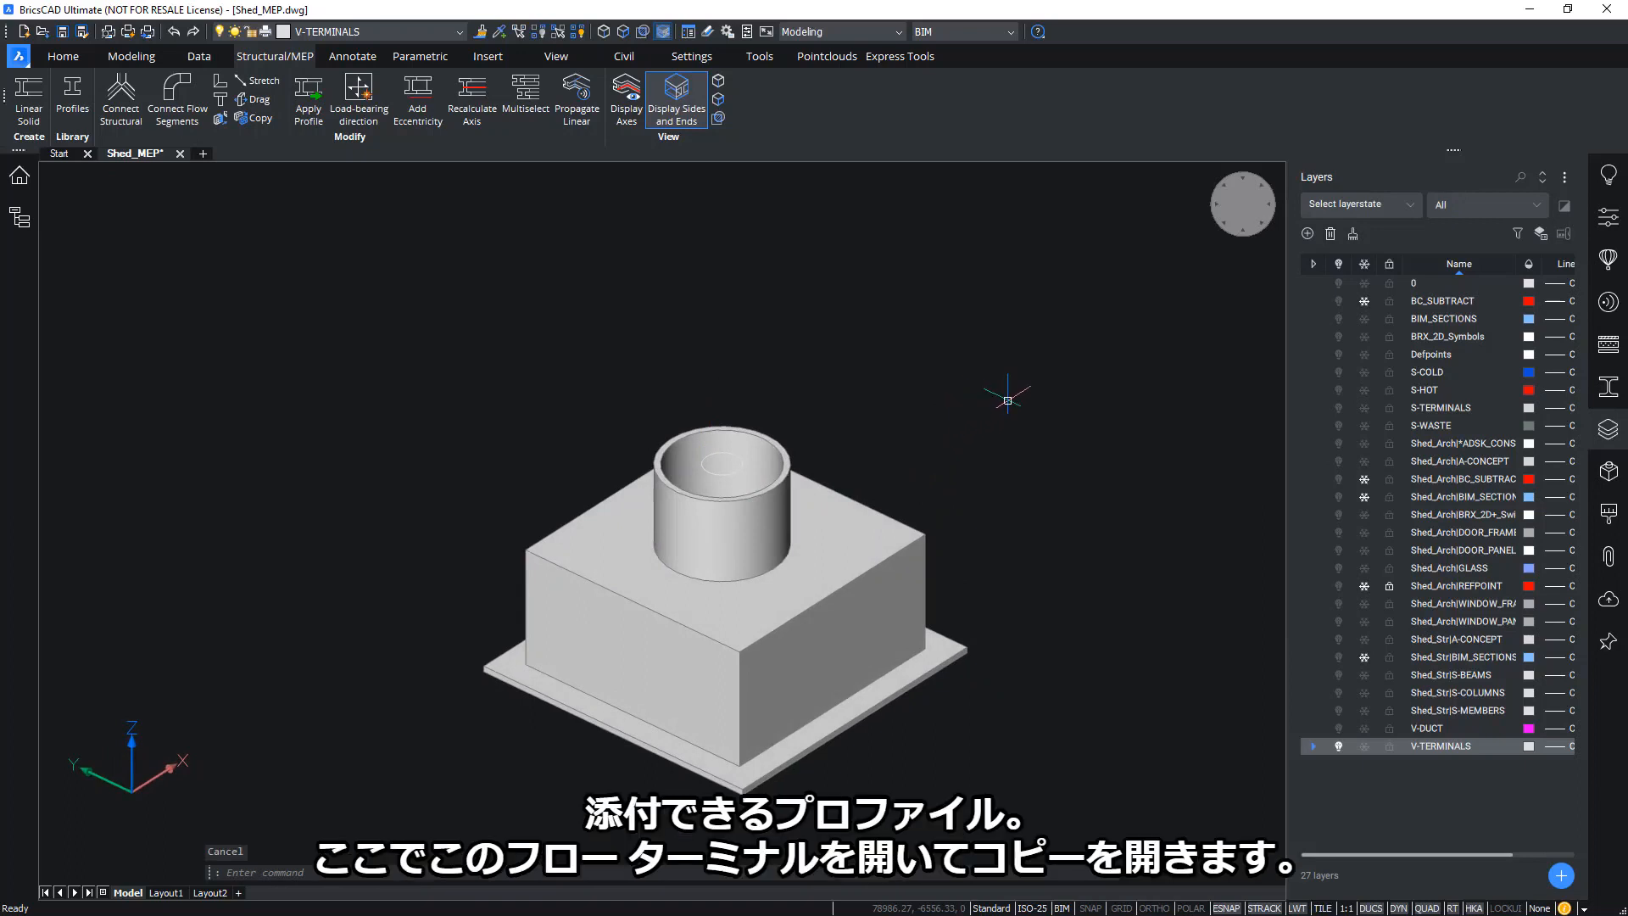
pyautogui.keyDown('shift'); pyautogui.moveTo(1007, 400); pyautogui.dragTo(982, 386, button='middle'); pyautogui.keyUp('shift')
# Open a copy of the selected air terminal as drawing Air Treatment_Air Terminal_Ceiling9 and view it close up
pyautogui.click(832, 457)
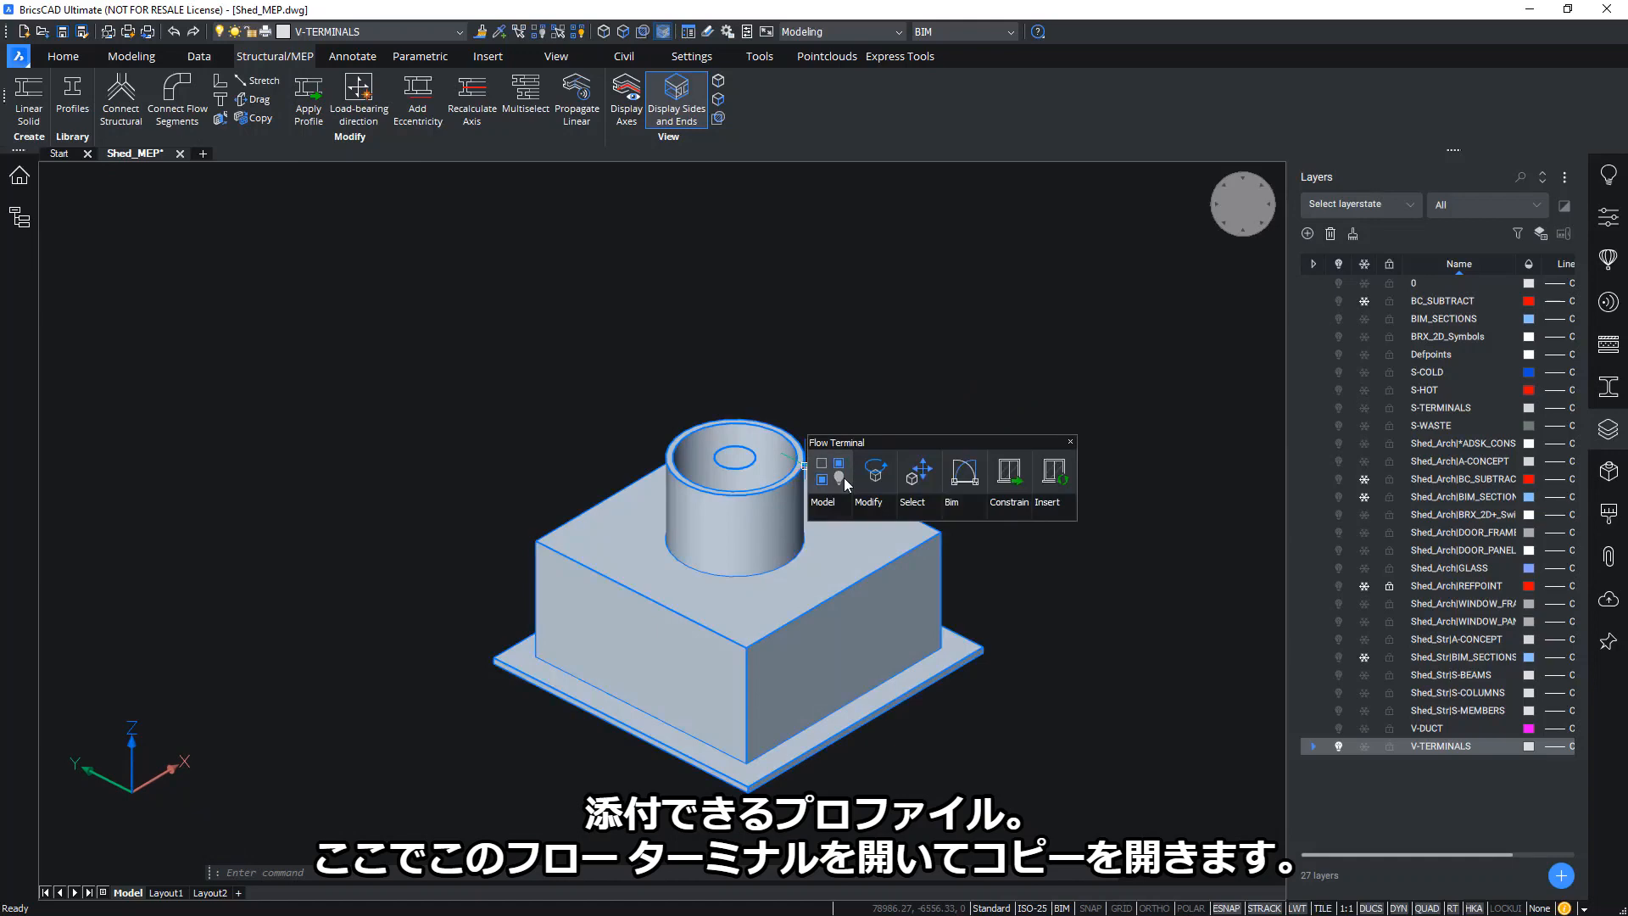
pyautogui.moveTo(843, 509)
pyautogui.click(1054, 543)
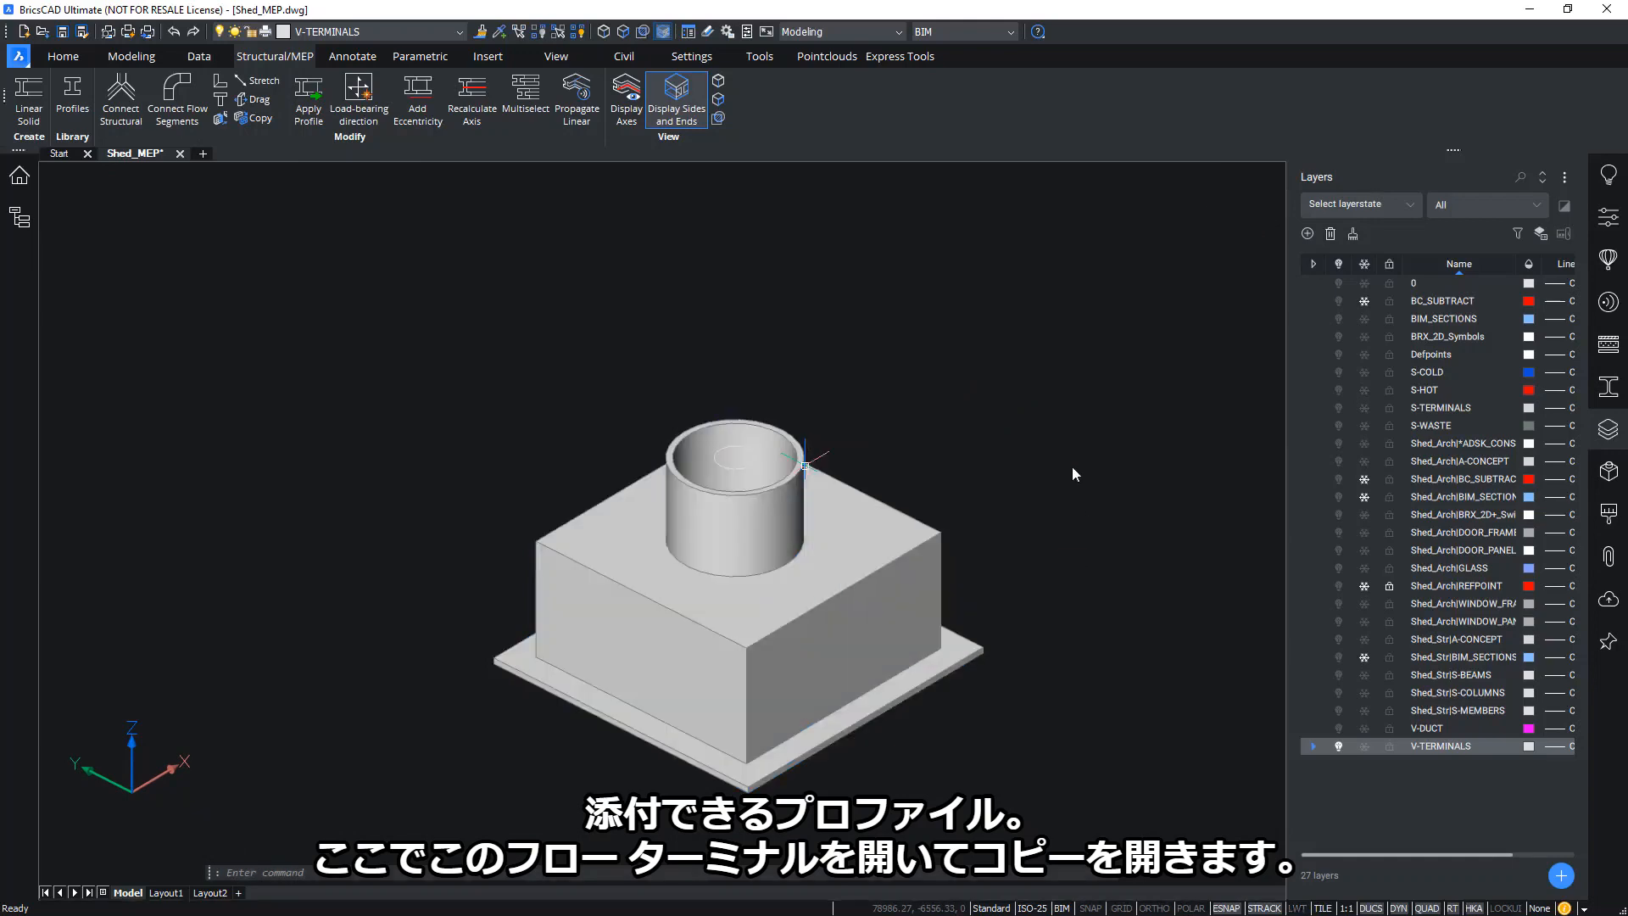
pyautogui.keyDown('shift'); pyautogui.moveTo(1060, 469); pyautogui.dragTo(904, 523, button='middle'); pyautogui.keyUp('shift')
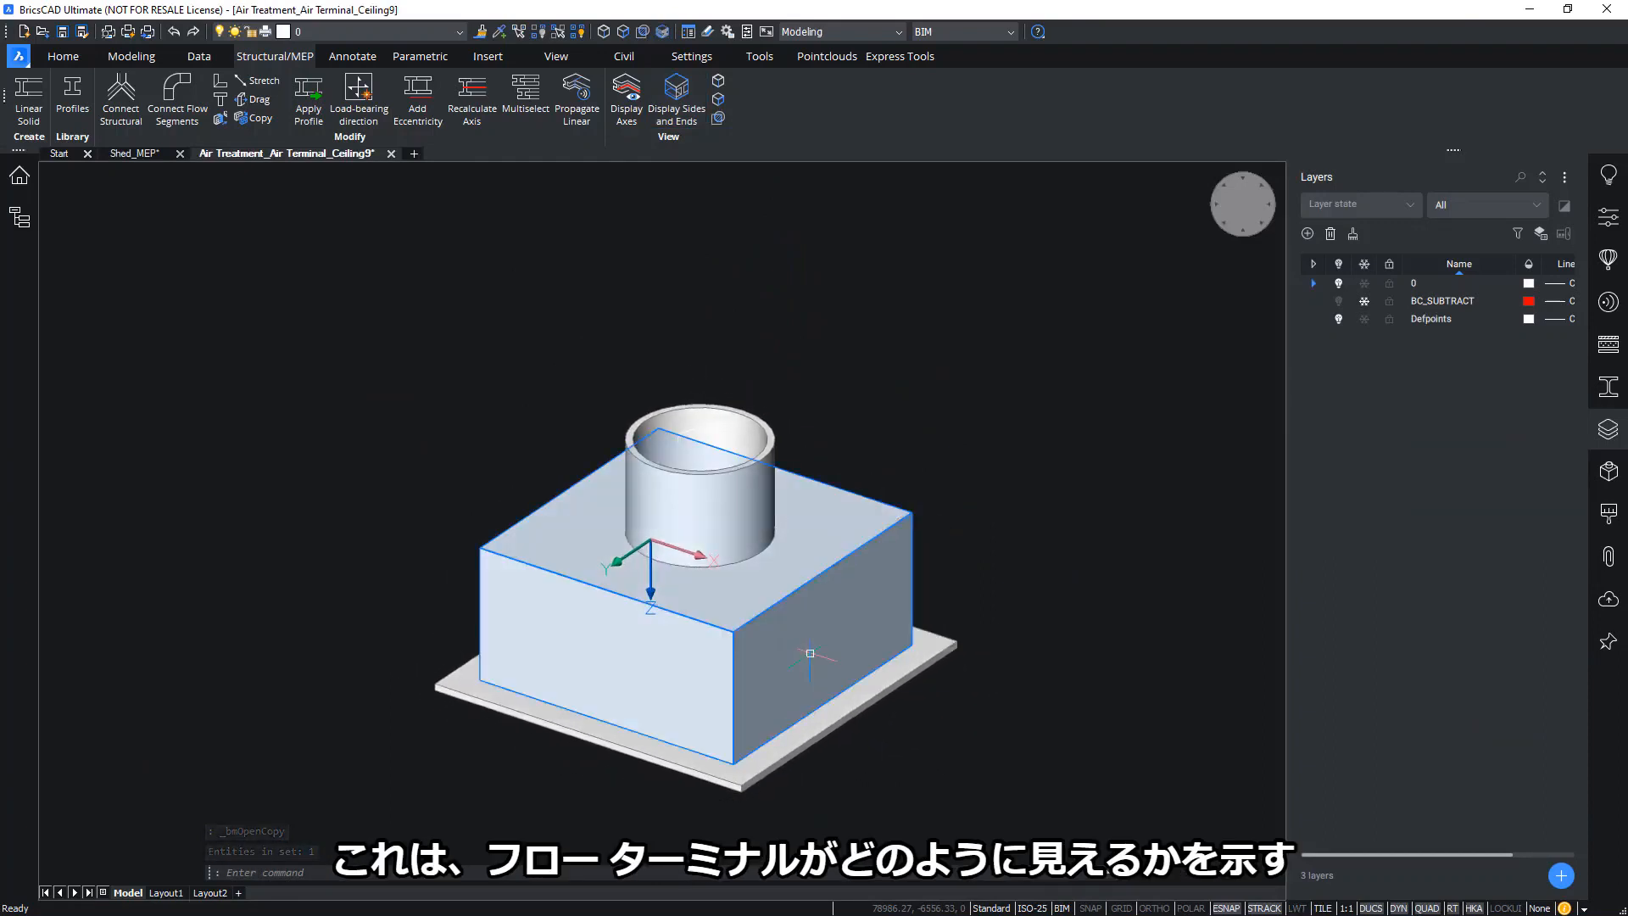
pyautogui.scroll(2, 782, 524)
pyautogui.keyDown('shift'); pyautogui.moveTo(781, 524); pyautogui.dragTo(915, 407, button='middle'); pyautogui.keyUp('shift')
pyautogui.scroll(2, 915, 415)
pyautogui.scroll(2, 771, 383)
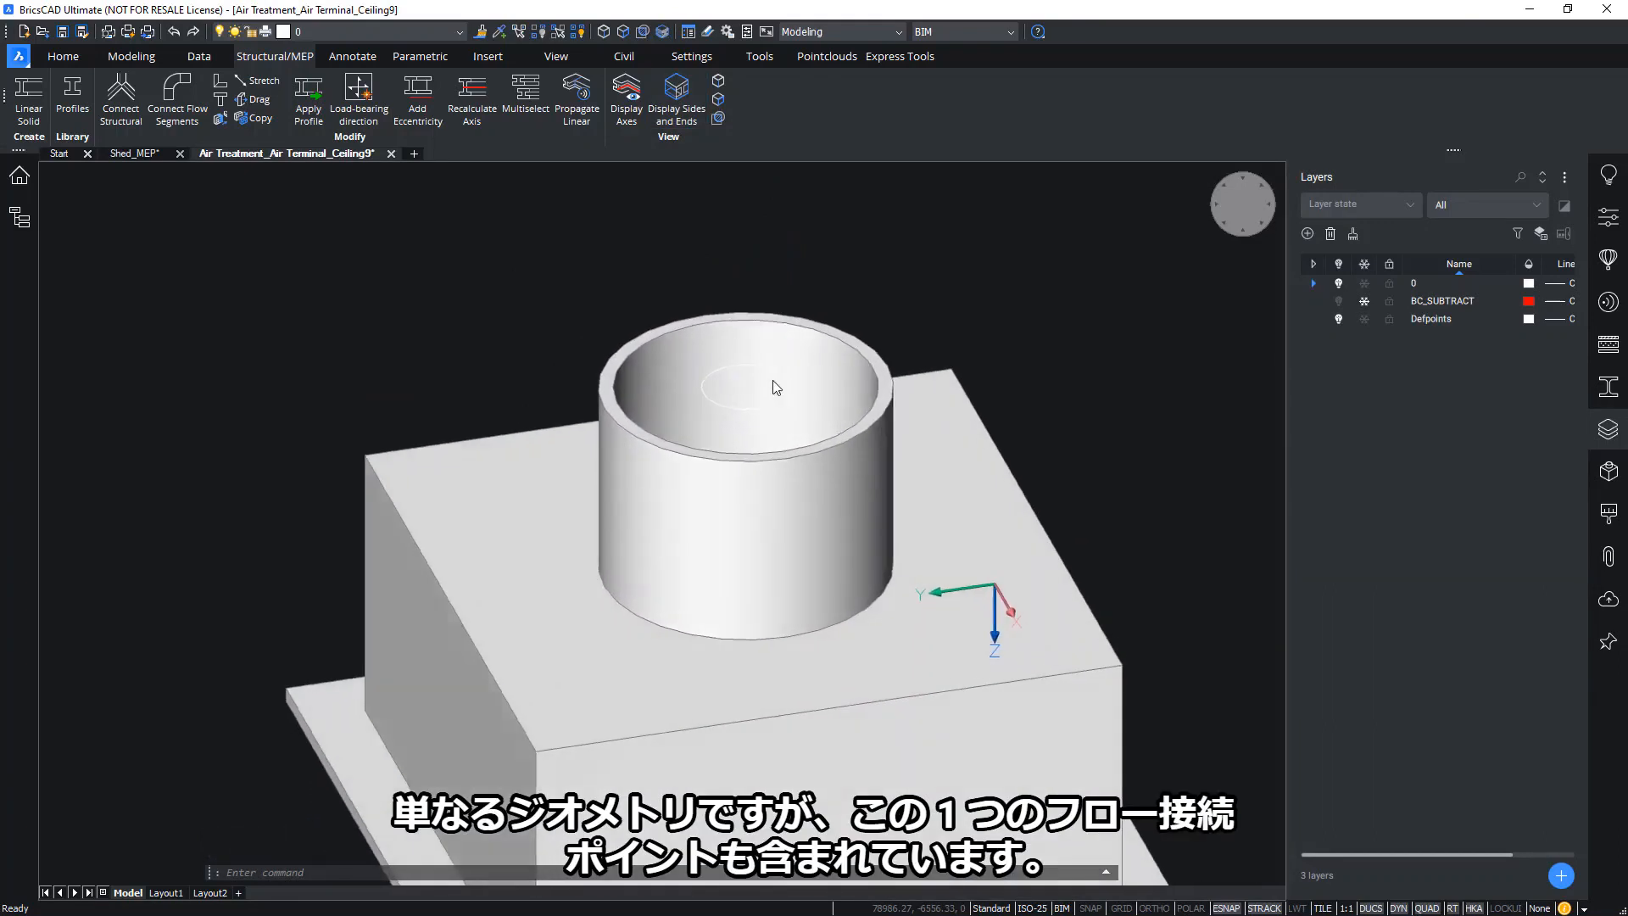
pyautogui.keyDown('shift'); pyautogui.moveTo(772, 383); pyautogui.dragTo(713, 371, button='middle'); pyautogui.keyUp('shift')
# Read the round connection point's HVAC Round Duct 8" profile in Properties, then show the Library
pyautogui.click(699, 371)
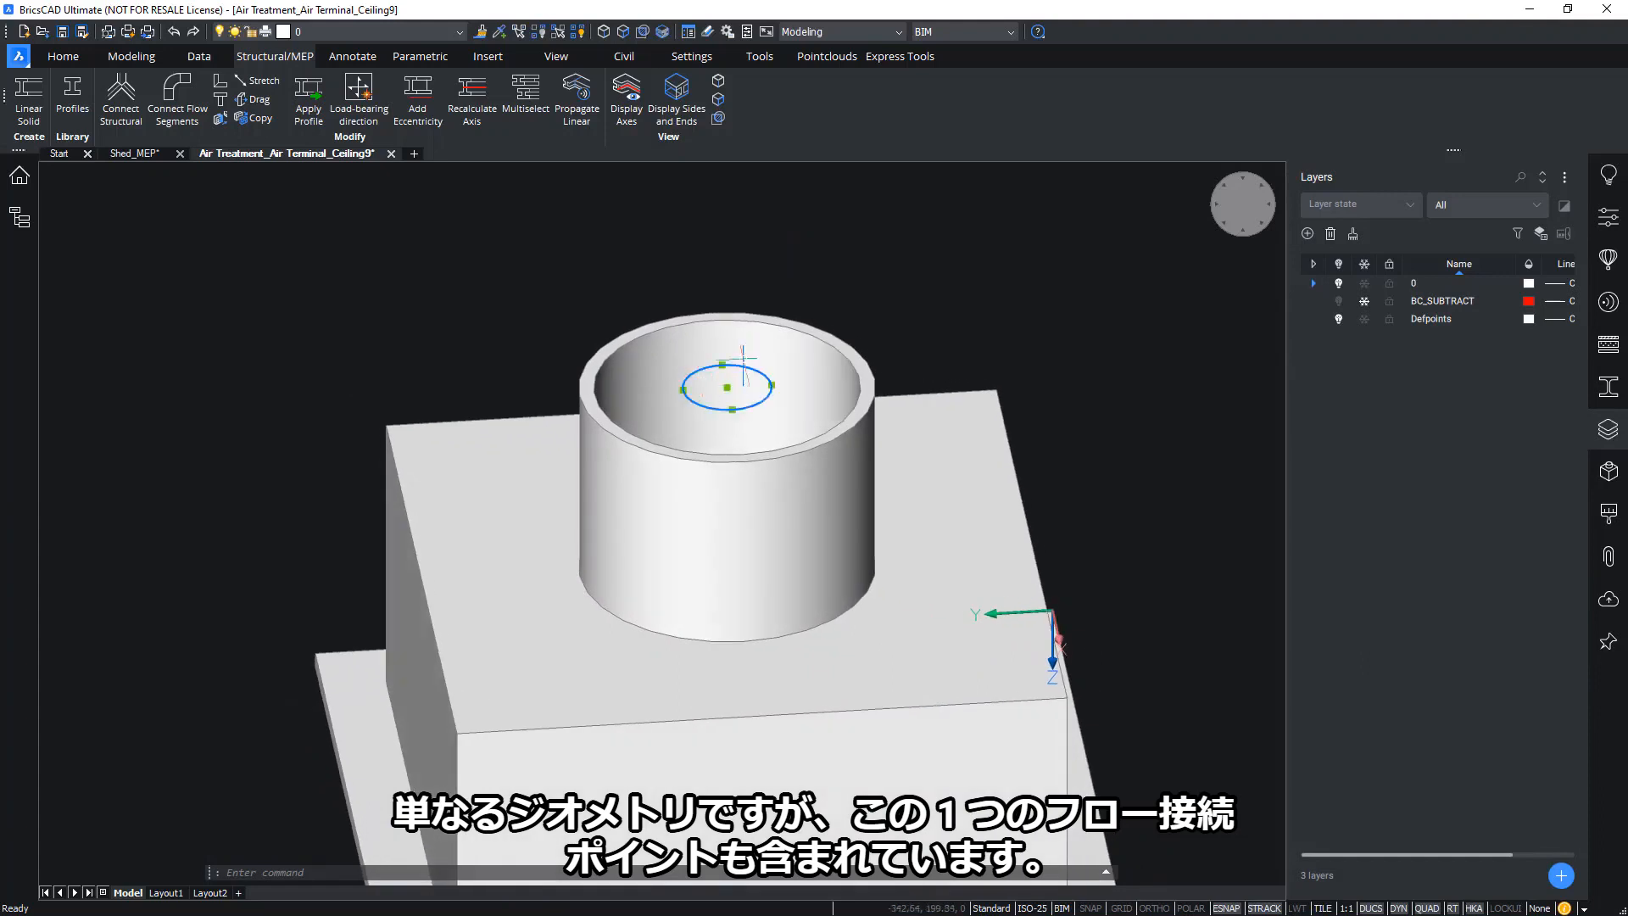
pyautogui.click(1612, 216)
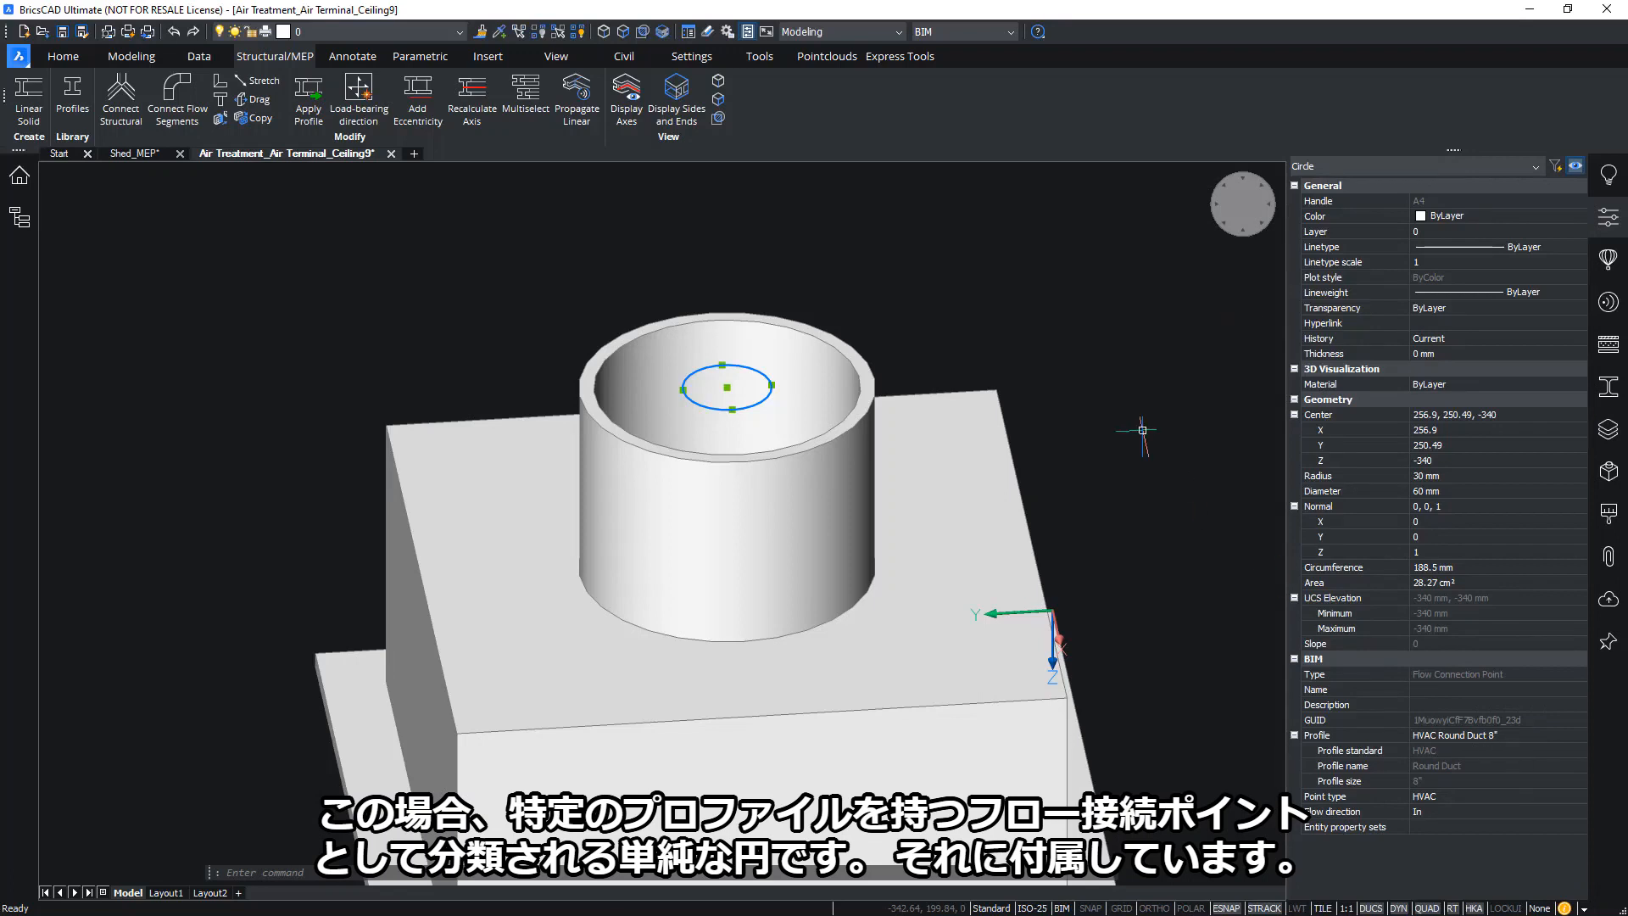
pyautogui.moveTo(1182, 493); pyautogui.dragTo(1229, 477, button='middle')
pyautogui.press('Escape')
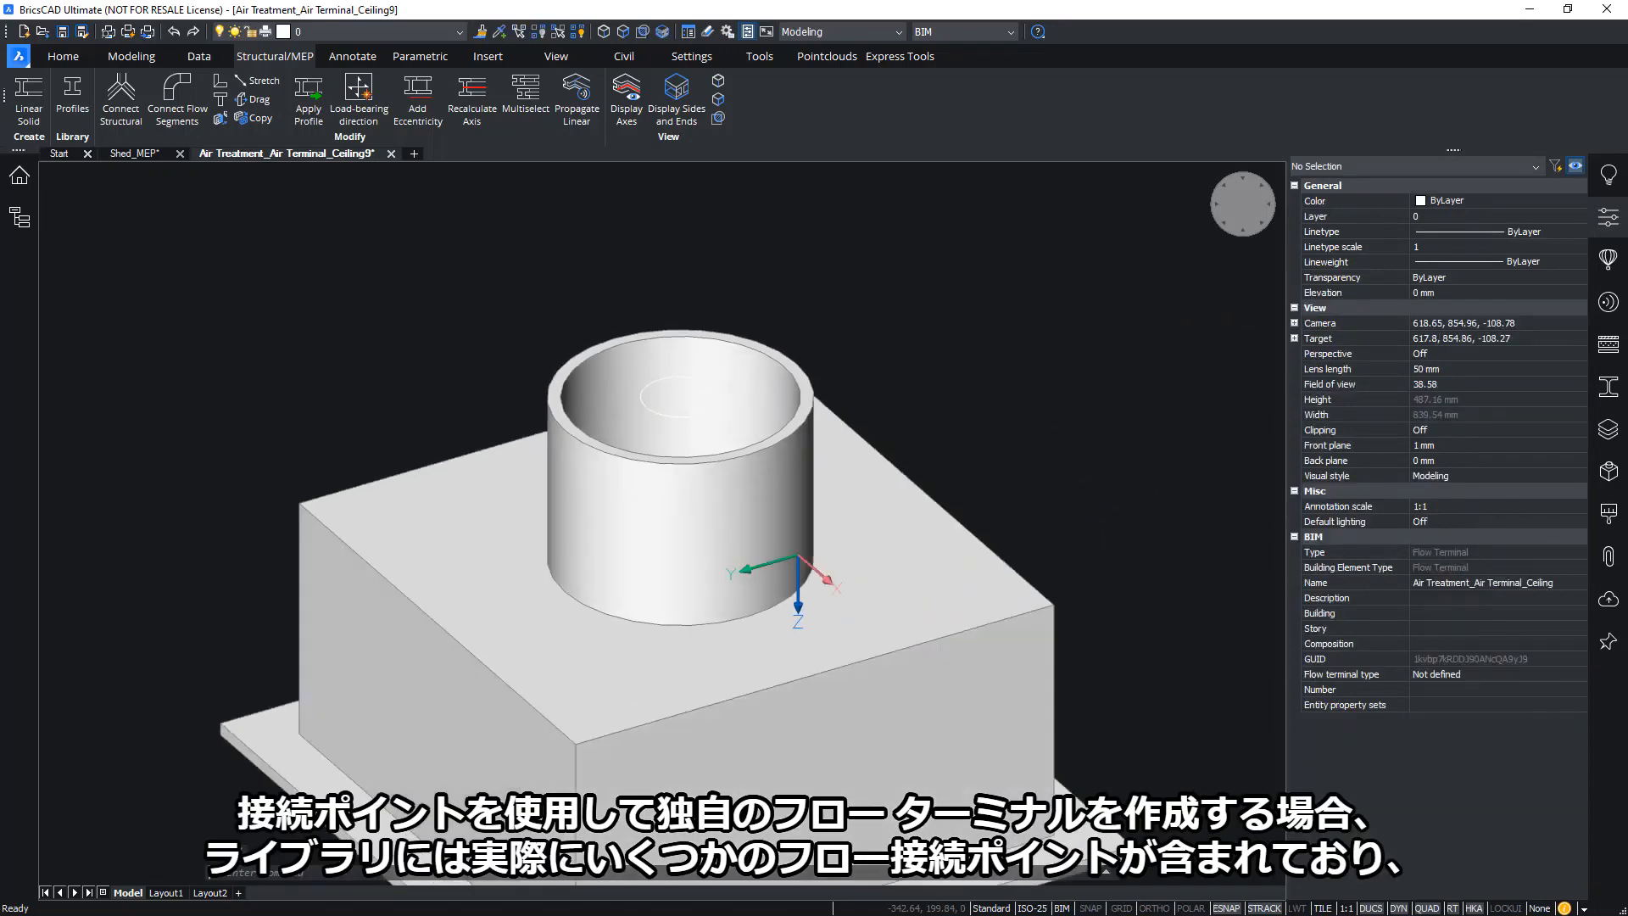
pyautogui.keyDown('shift'); pyautogui.moveTo(1120, 480); pyautogui.dragTo(966, 326, button='middle'); pyautogui.keyUp('shift')
pyautogui.keyDown('shift'); pyautogui.moveTo(1092, 359); pyautogui.dragTo(1144, 398, button='middle'); pyautogui.keyUp('shift')
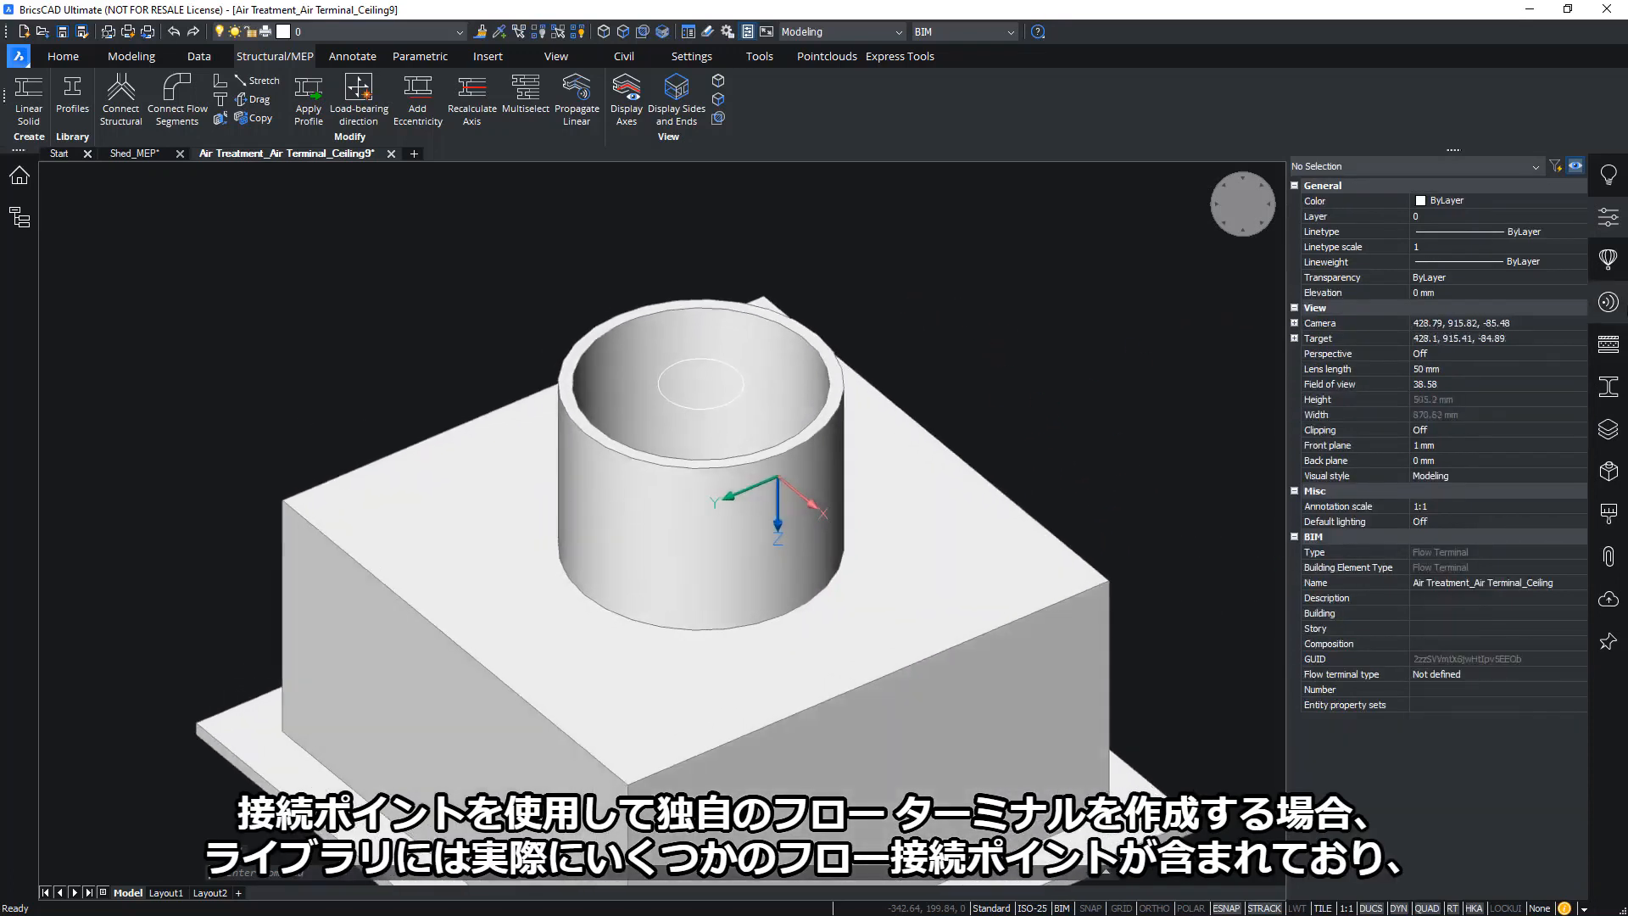
pyautogui.click(1609, 261)
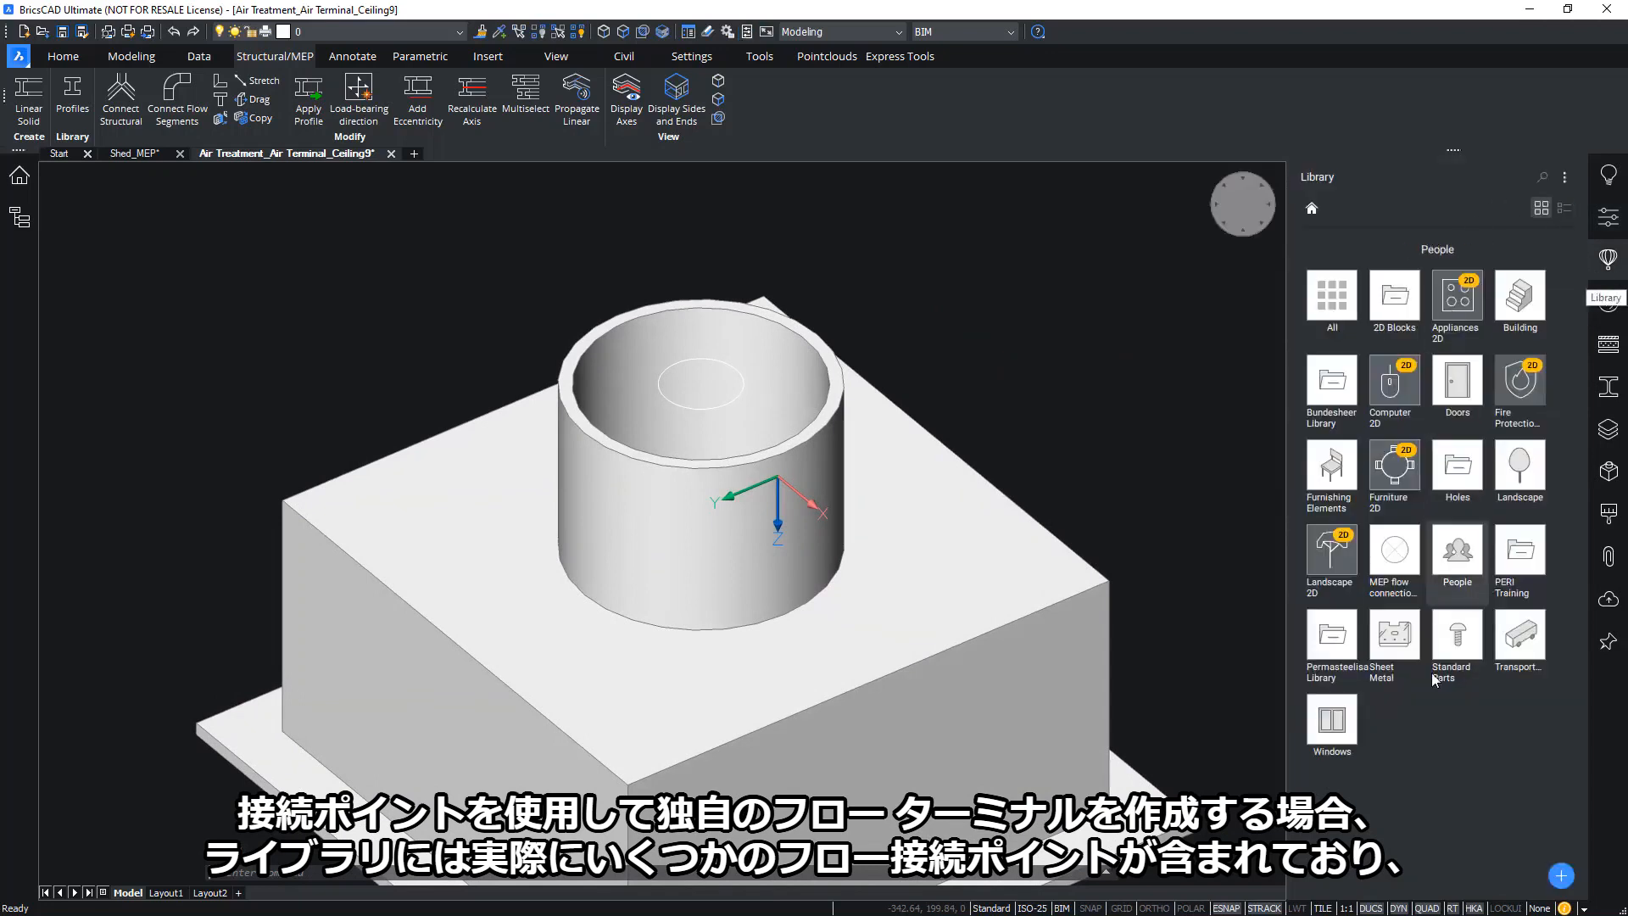
# Place a Generic round flow connection point from MEP flow connection points on the box top
pyautogui.click(1394, 550)
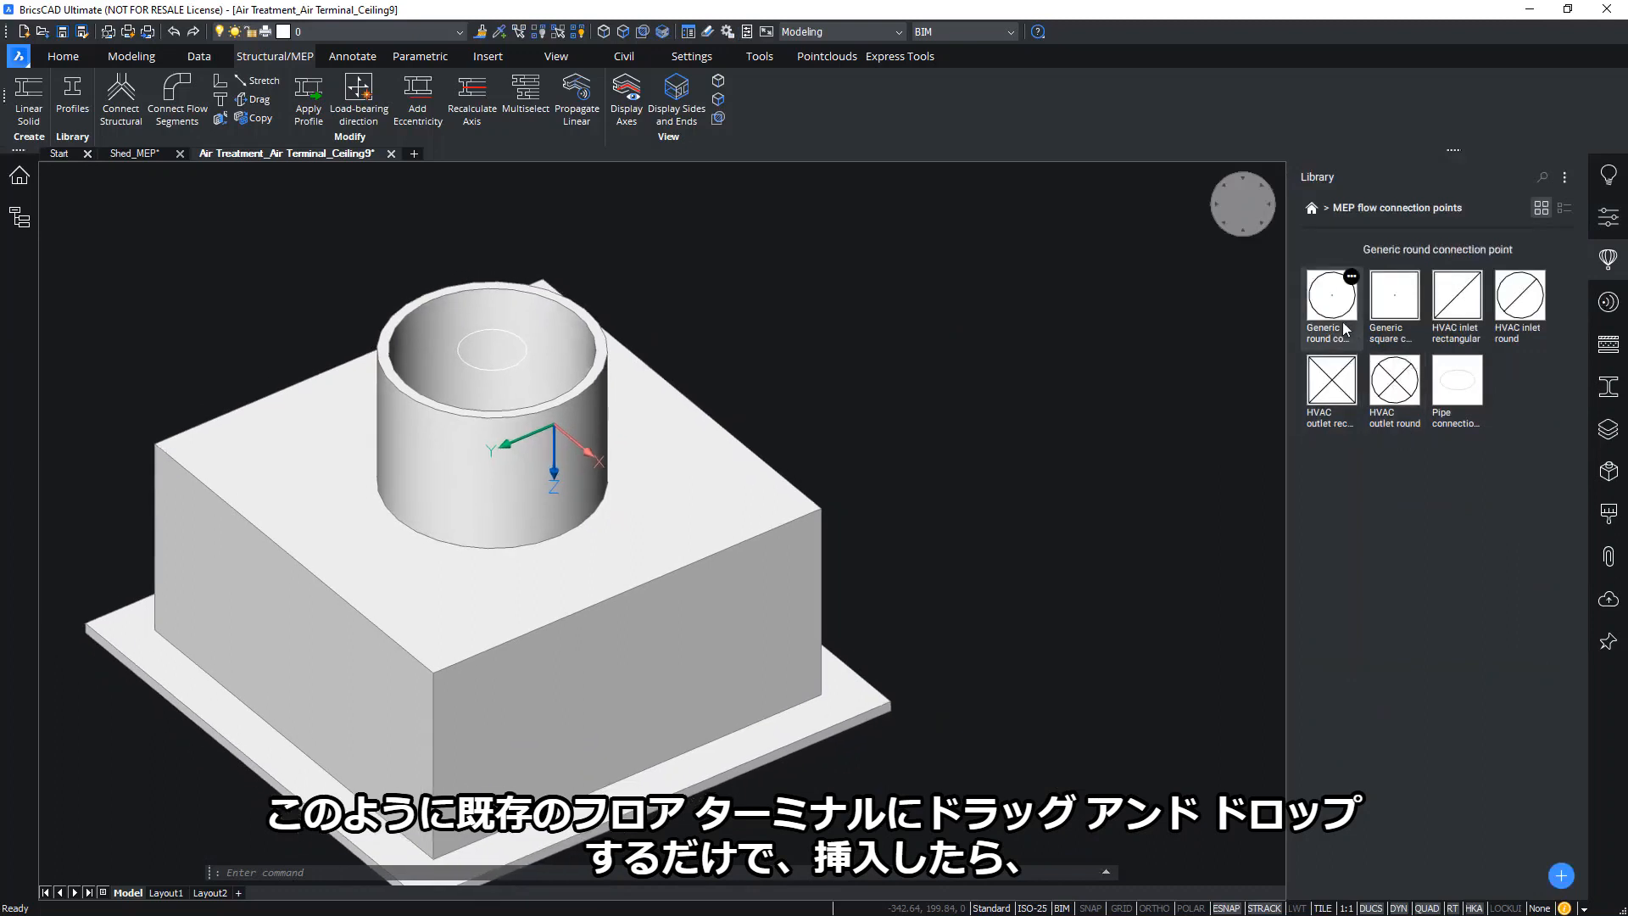
pyautogui.moveTo(1343, 329); pyautogui.dragTo(712, 505)
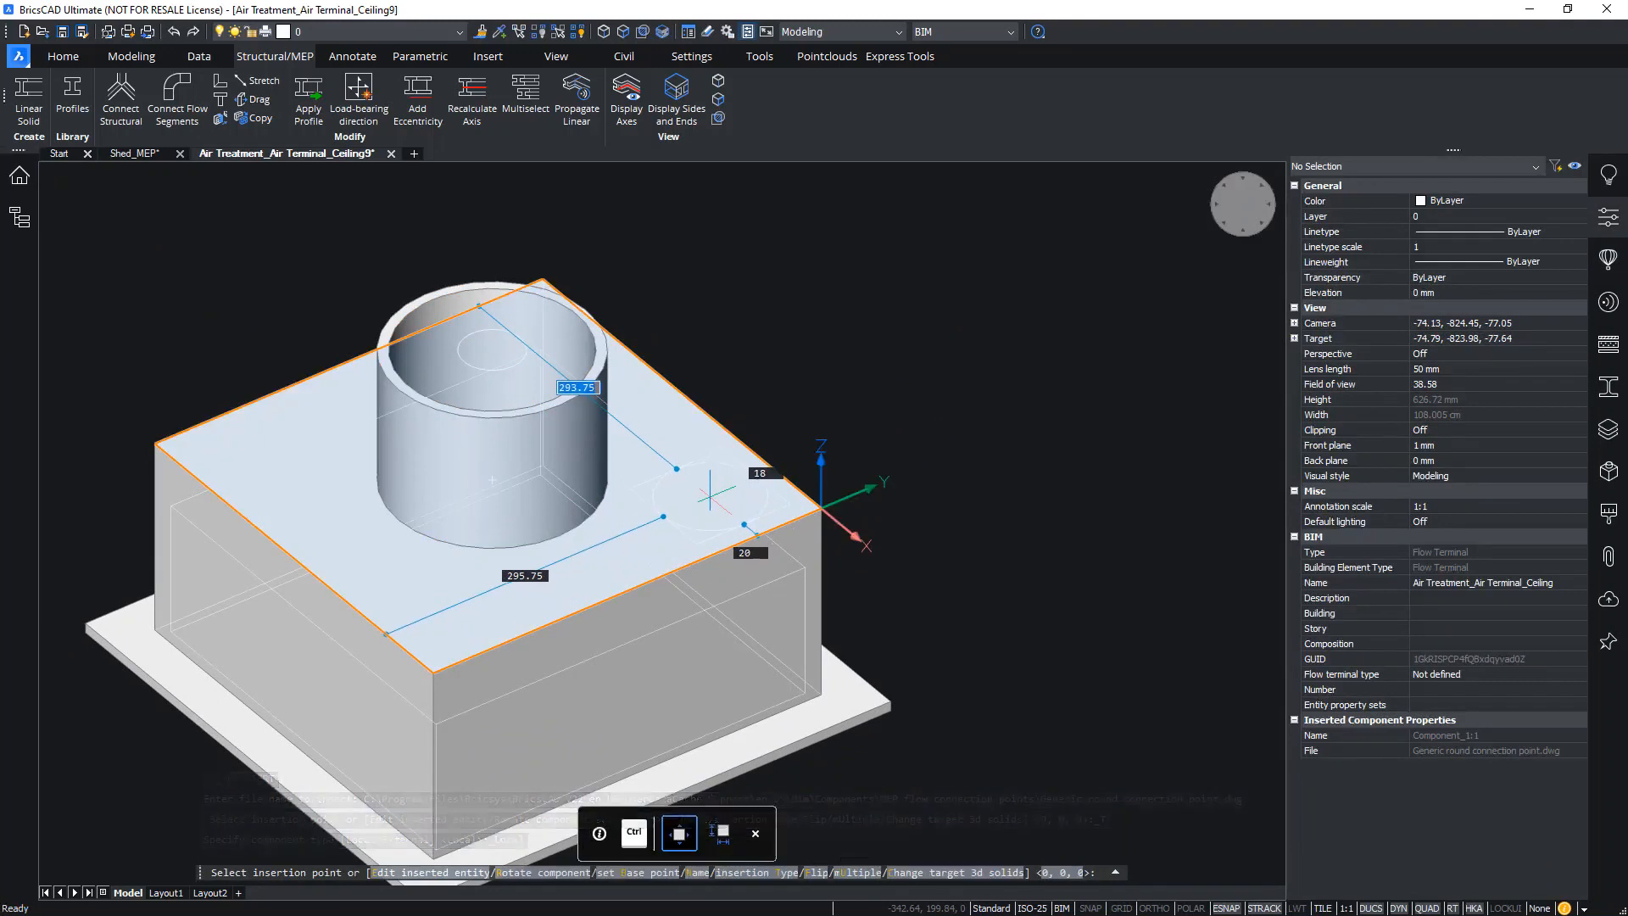
pyautogui.click(710, 496)
pyautogui.keyDown('shift'); pyautogui.moveTo(948, 407); pyautogui.dragTo(778, 474, button='middle'); pyautogui.keyUp('shift')
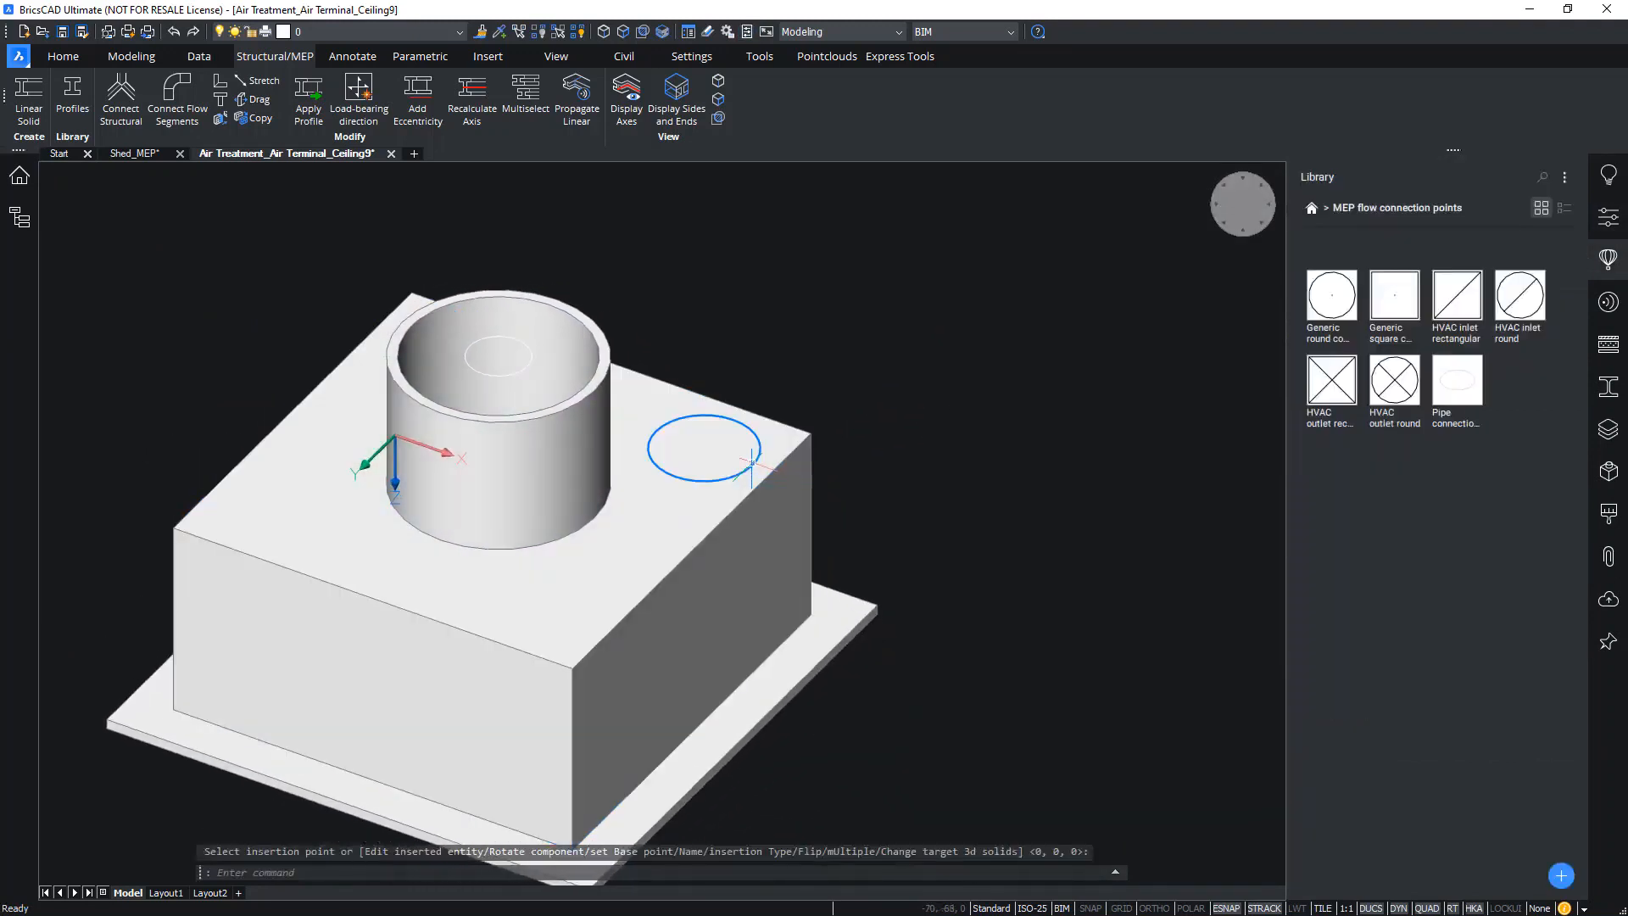
# Give the new connection point the Pipe DN 6 STD/40/40S profile and close the drawing
pyautogui.click(751, 462)
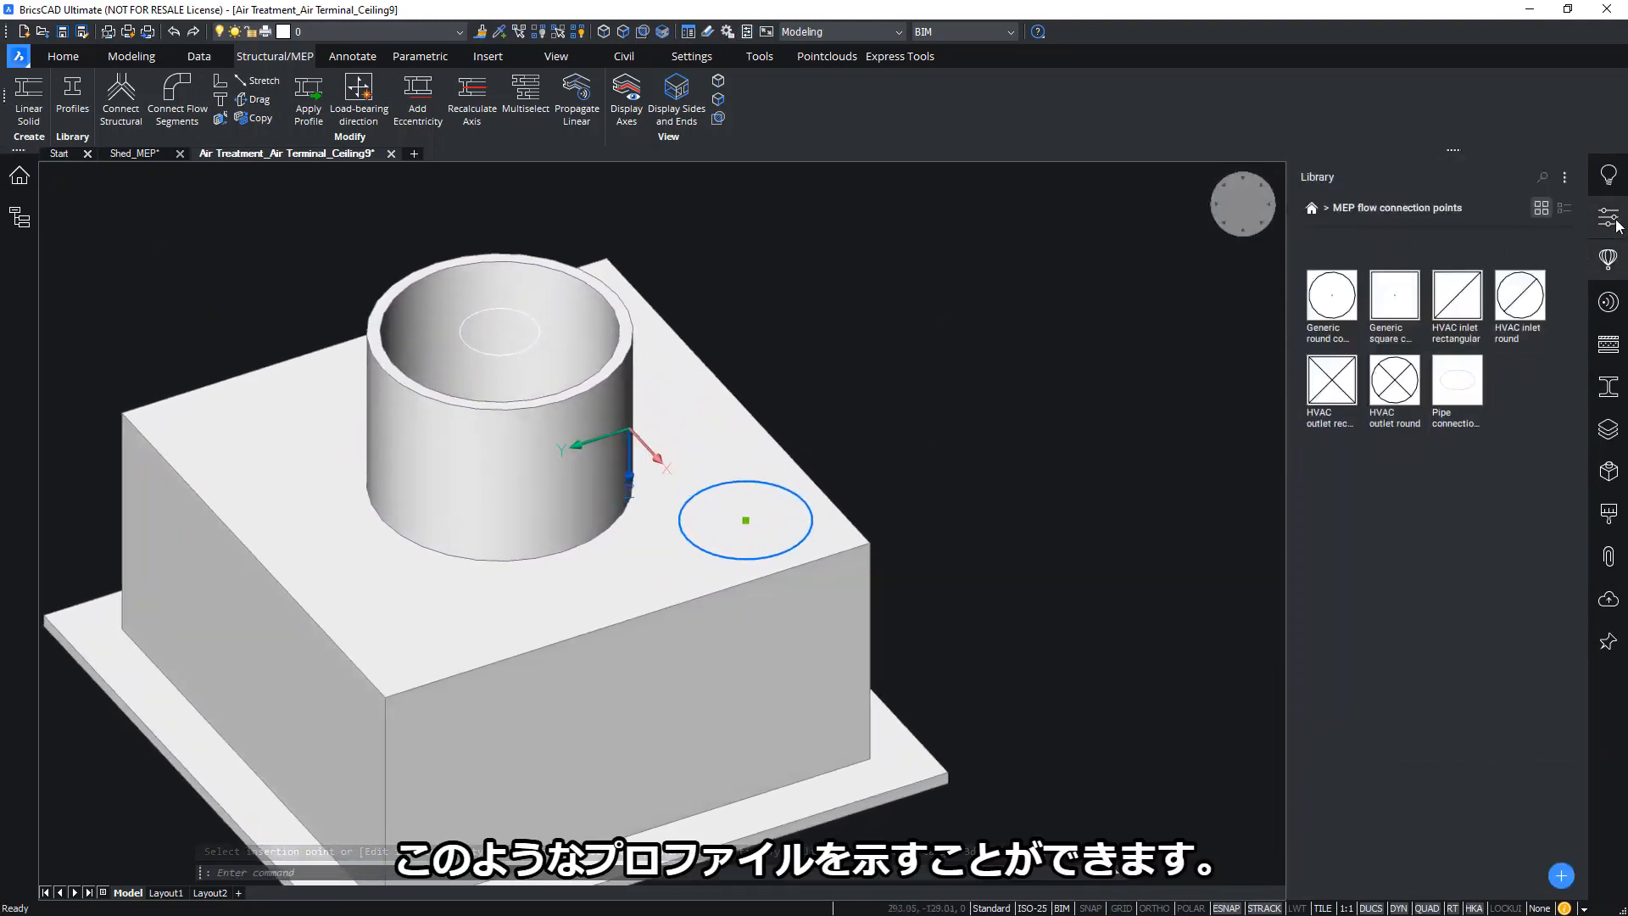
pyautogui.click(1610, 220)
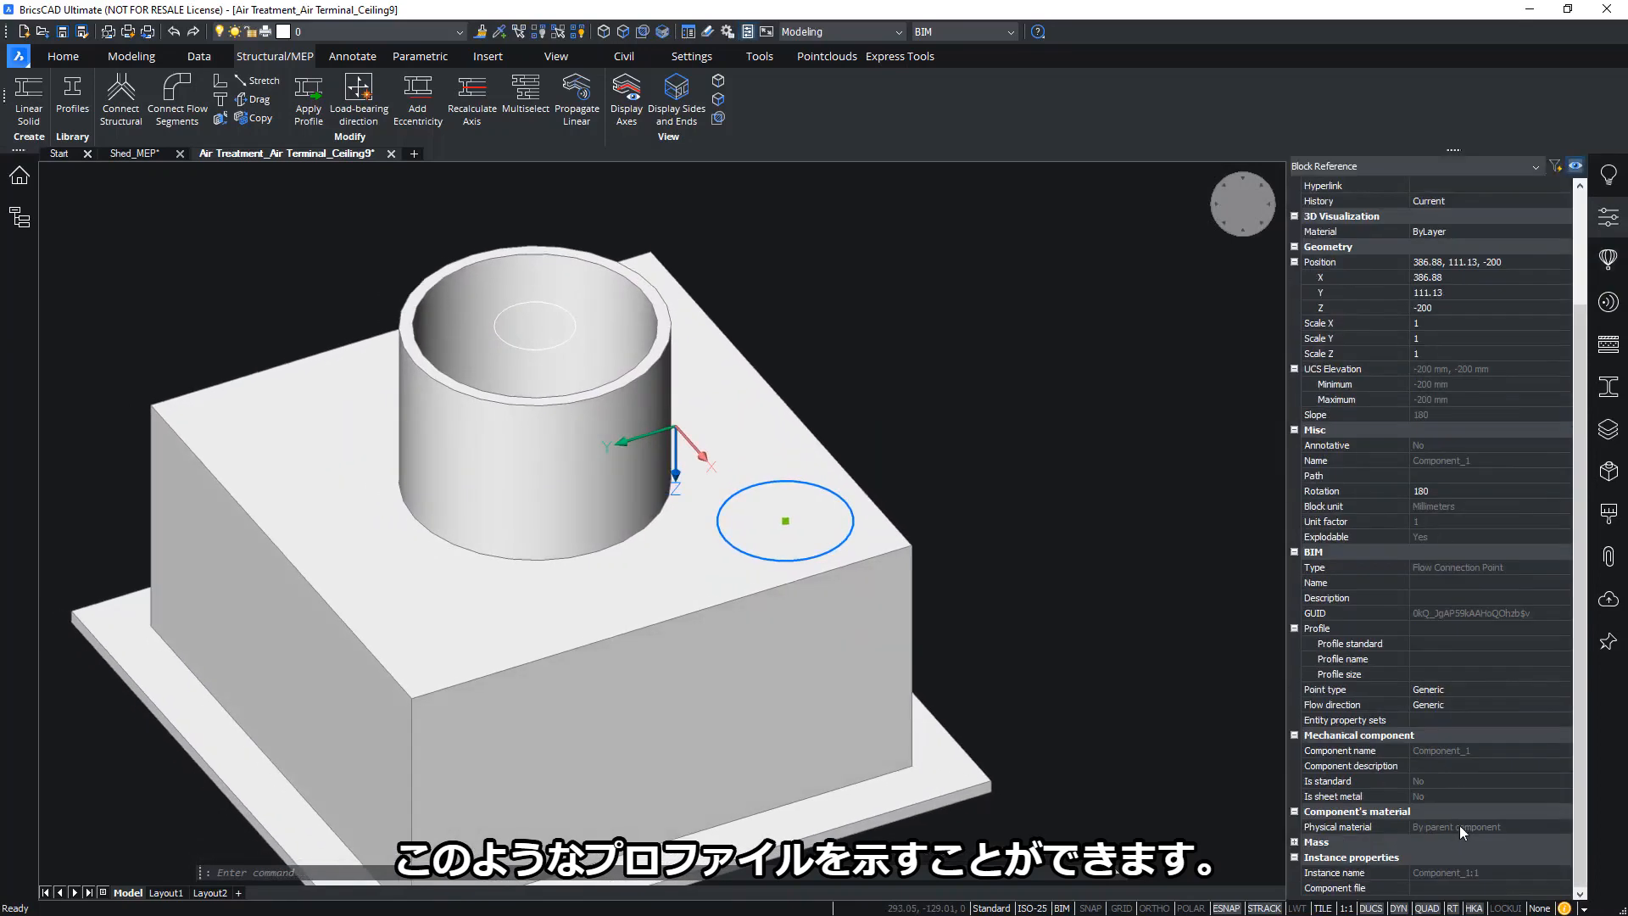
pyautogui.click(1514, 628)
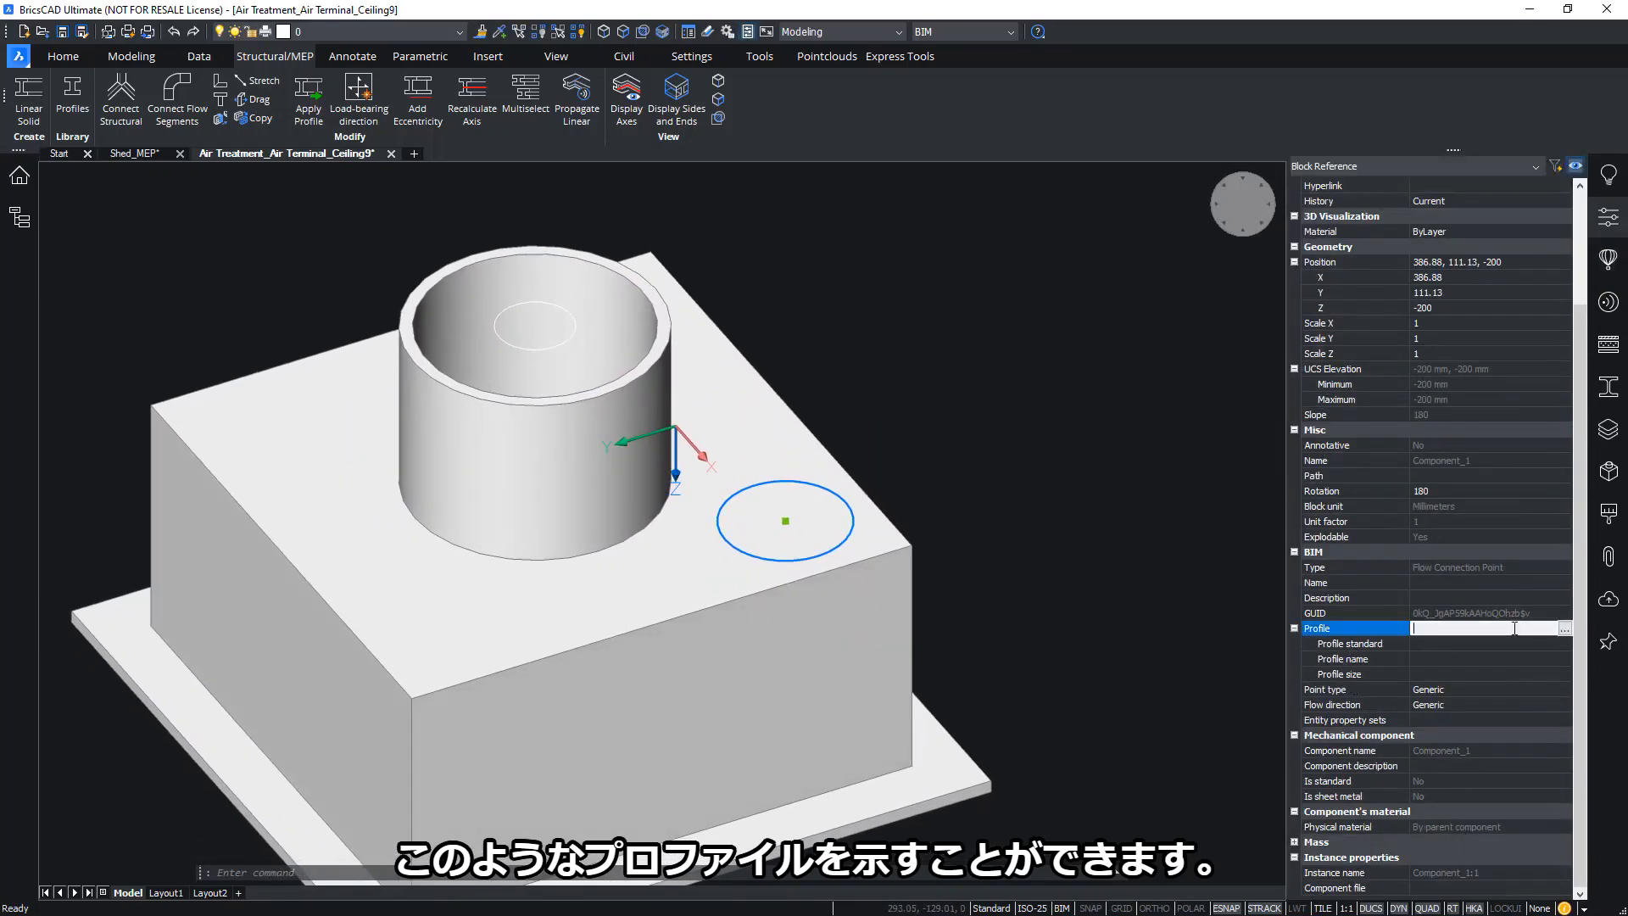
pyautogui.click(1562, 630)
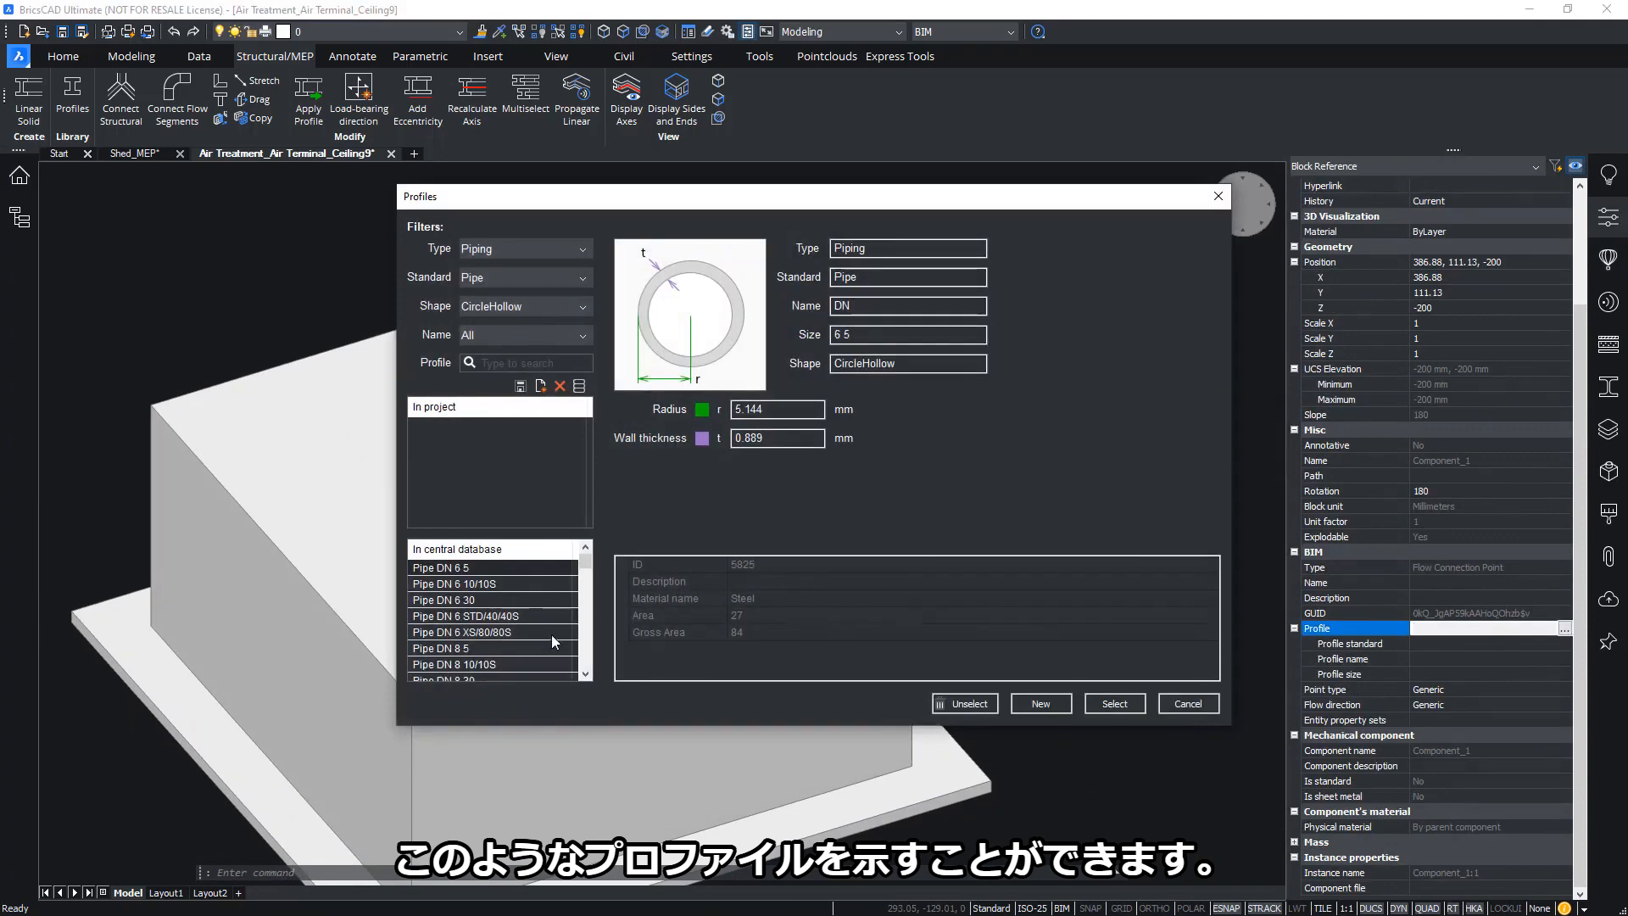
pyautogui.click(509, 615)
pyautogui.click(1117, 705)
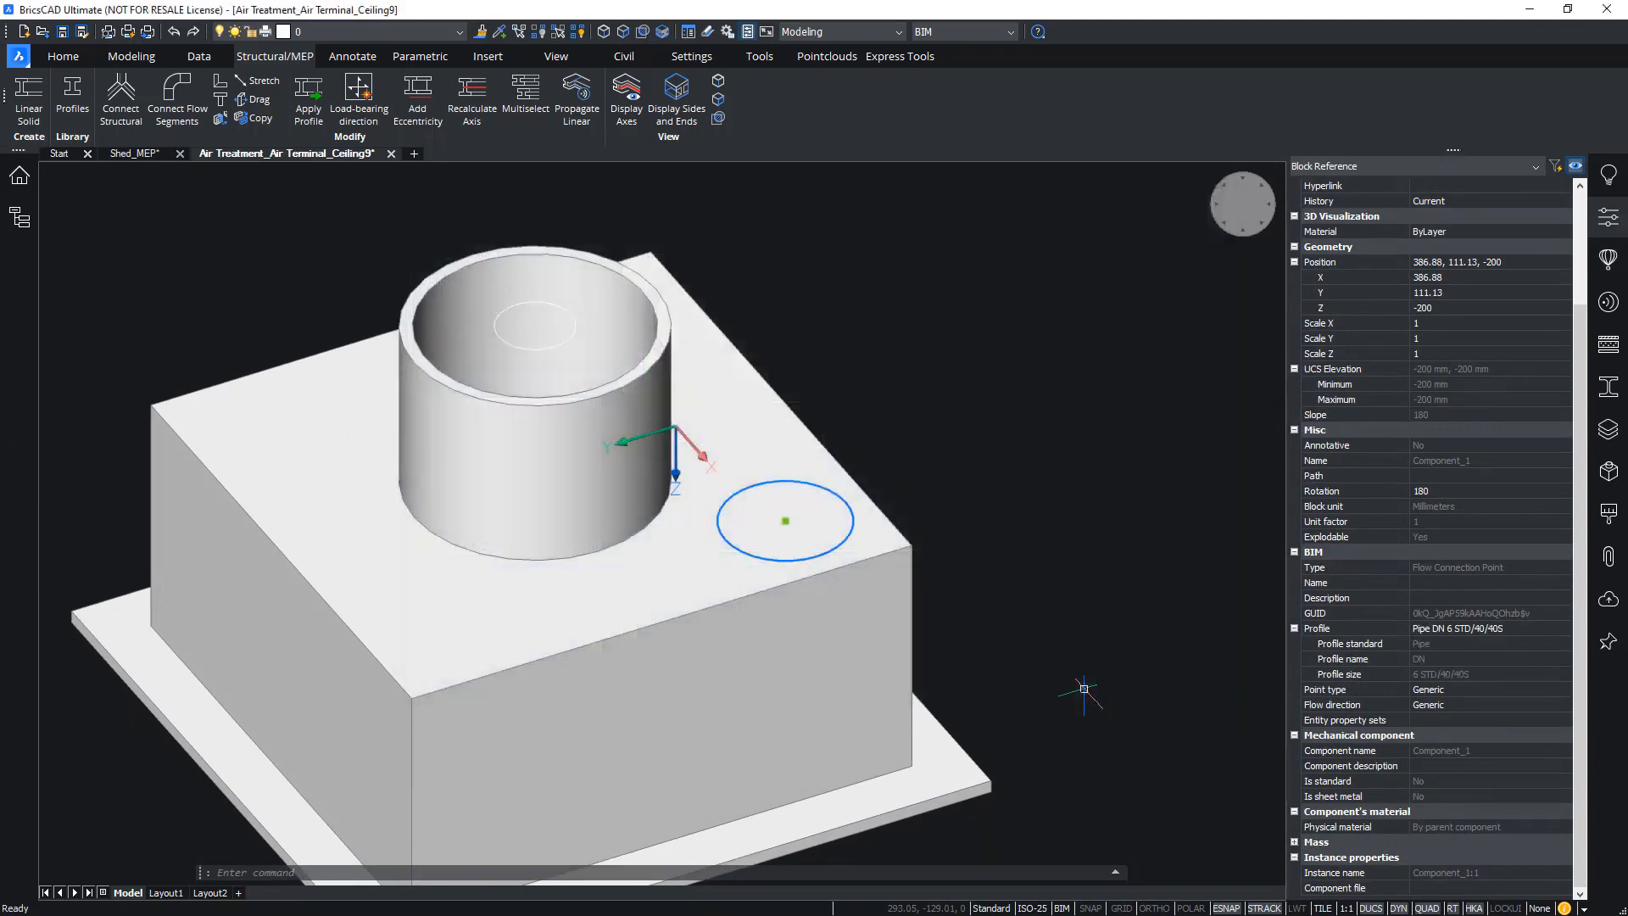
pyautogui.press('Escape')
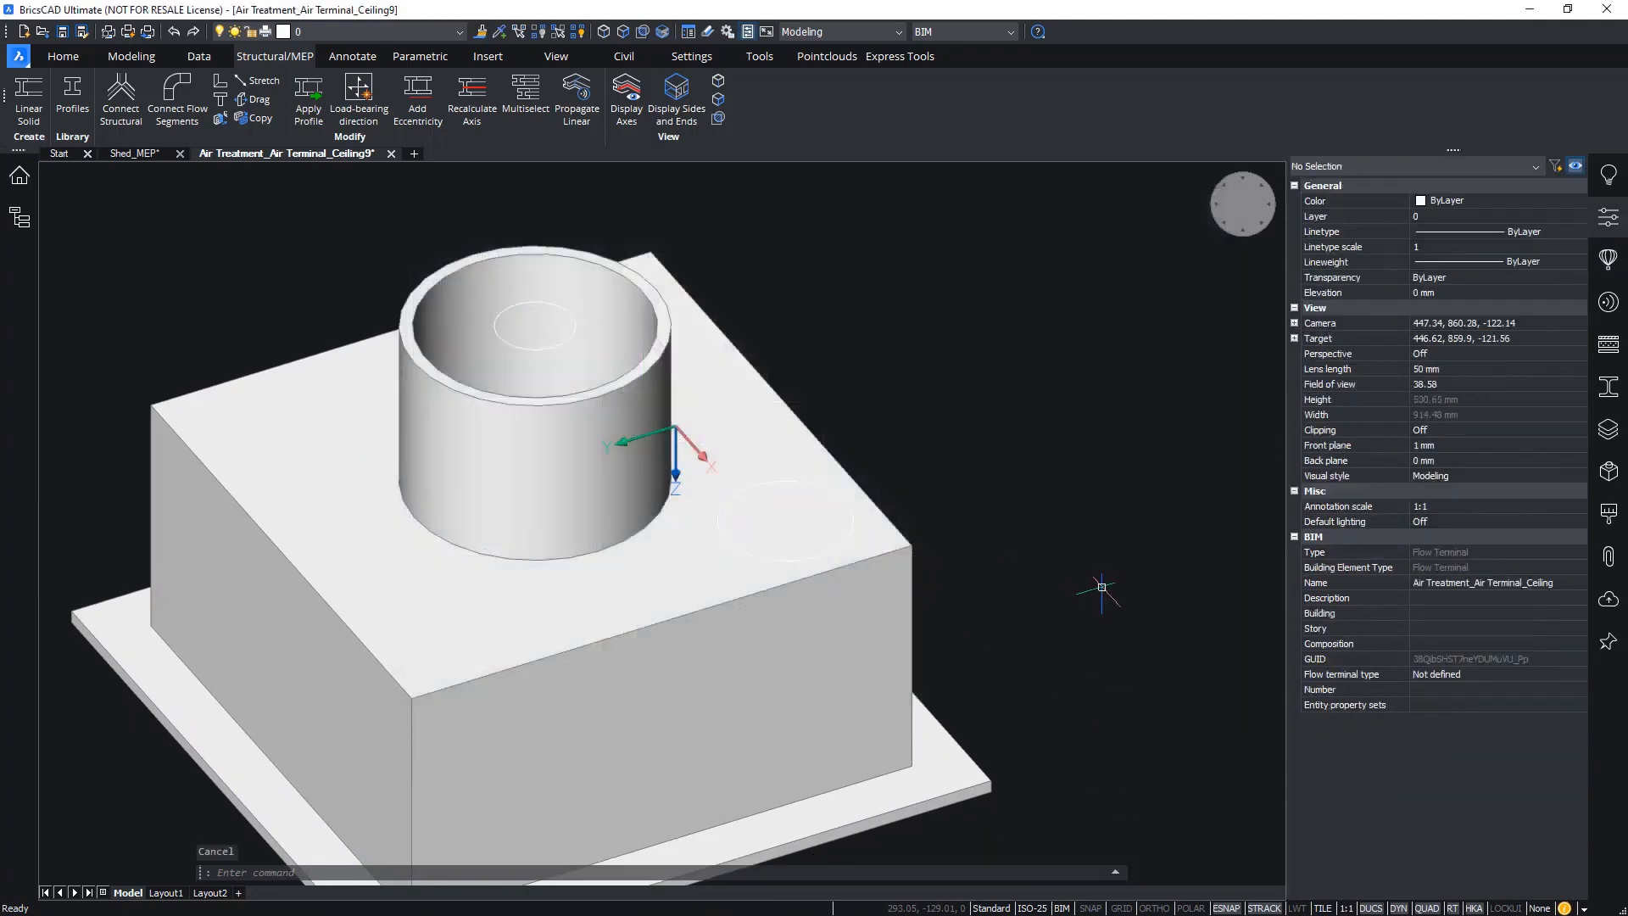
pyautogui.click(390, 153)
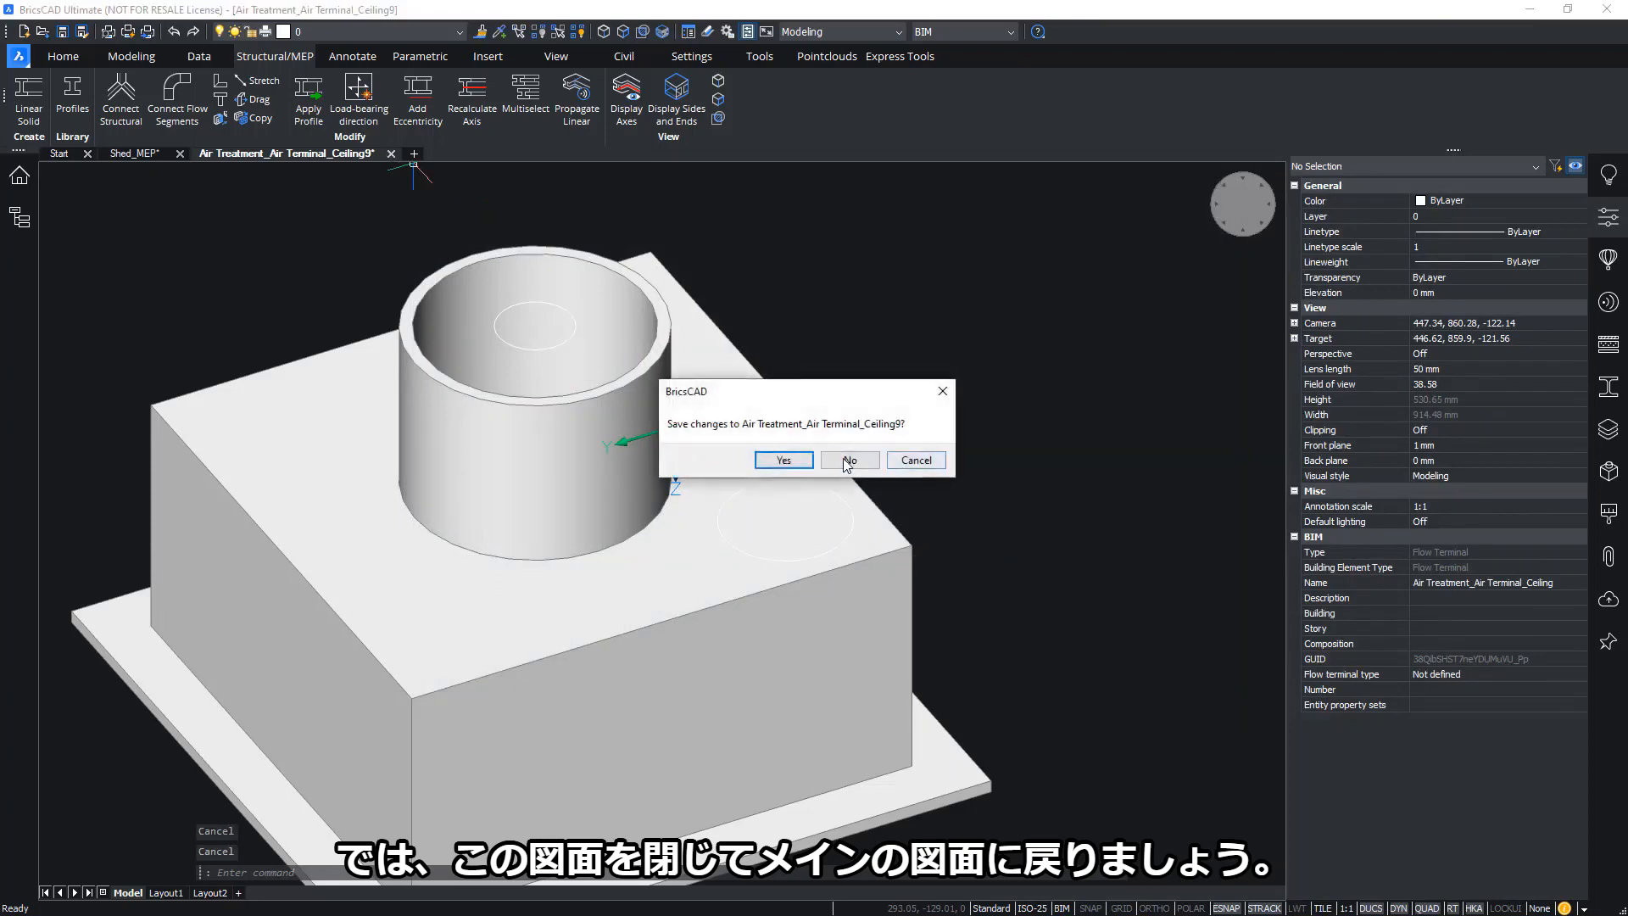
# Discard the terminal copy's changes and check the centre air terminal's connection point profile
pyautogui.click(847, 463)
pyautogui.scroll(-10, 679, 534)
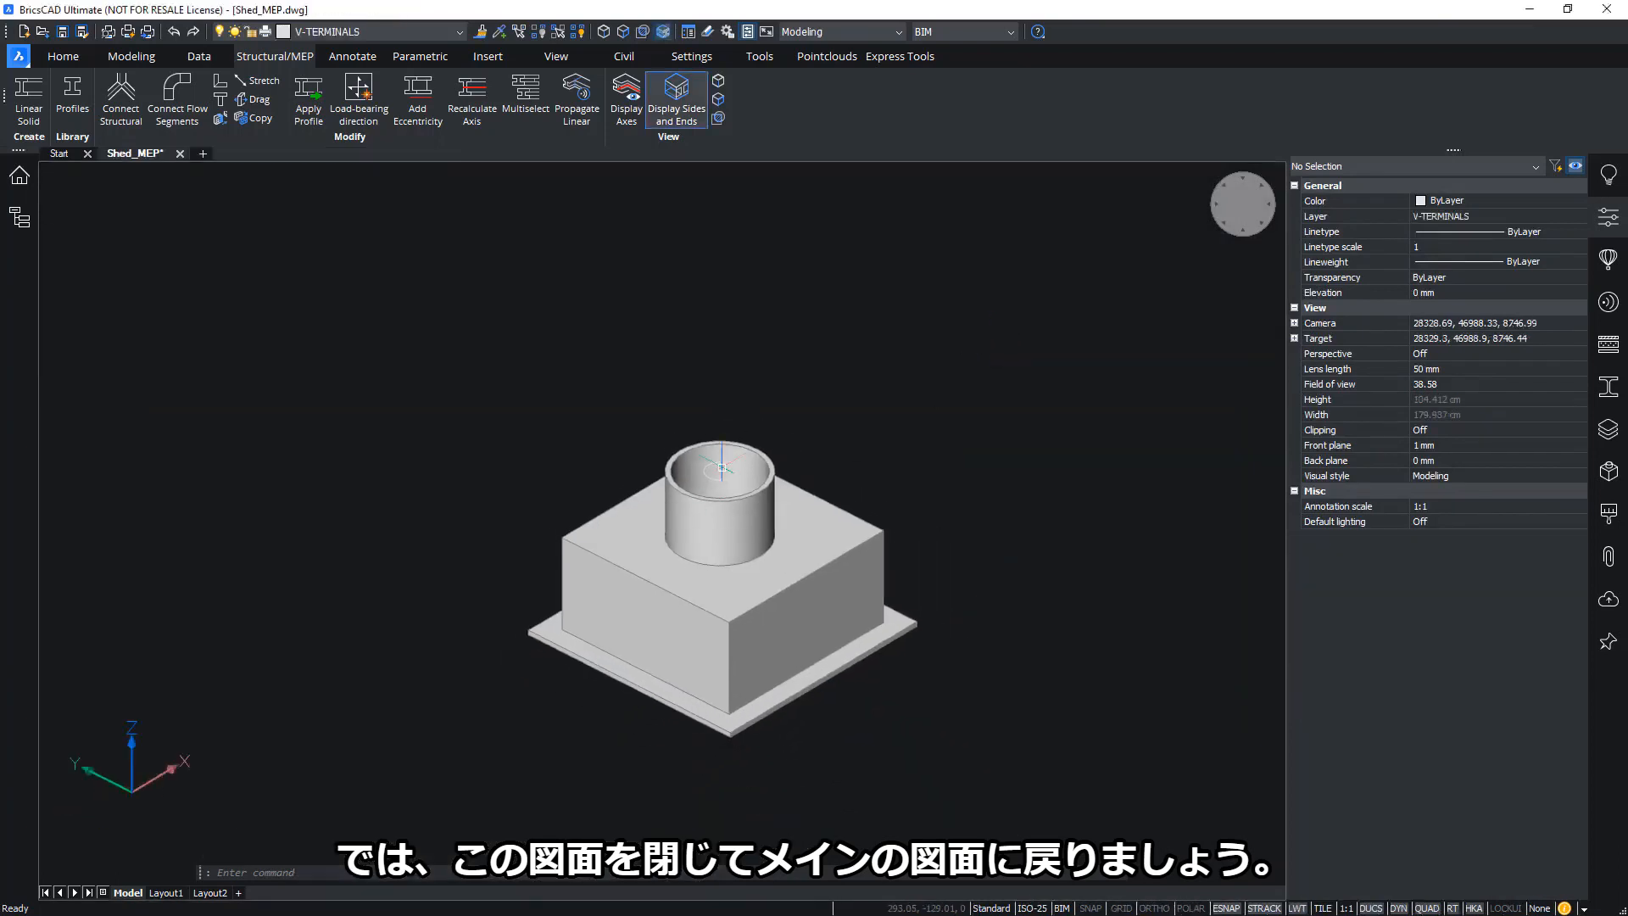
pyautogui.click(673, 534)
pyautogui.scroll(-5, 751, 543)
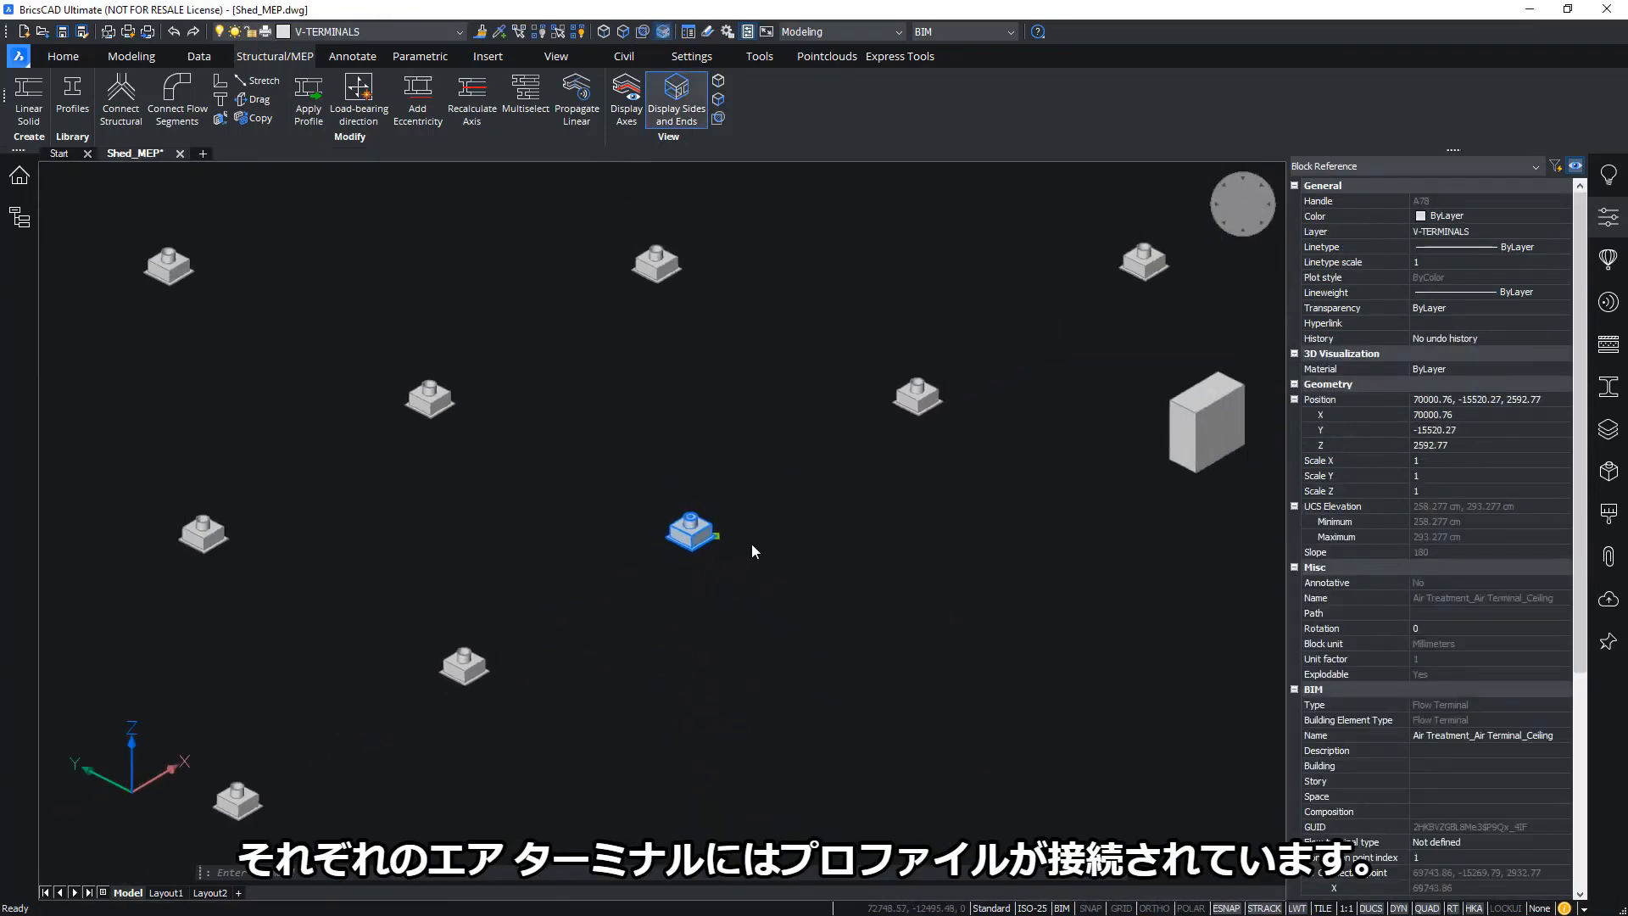
pyautogui.scroll(-4, 1501, 795)
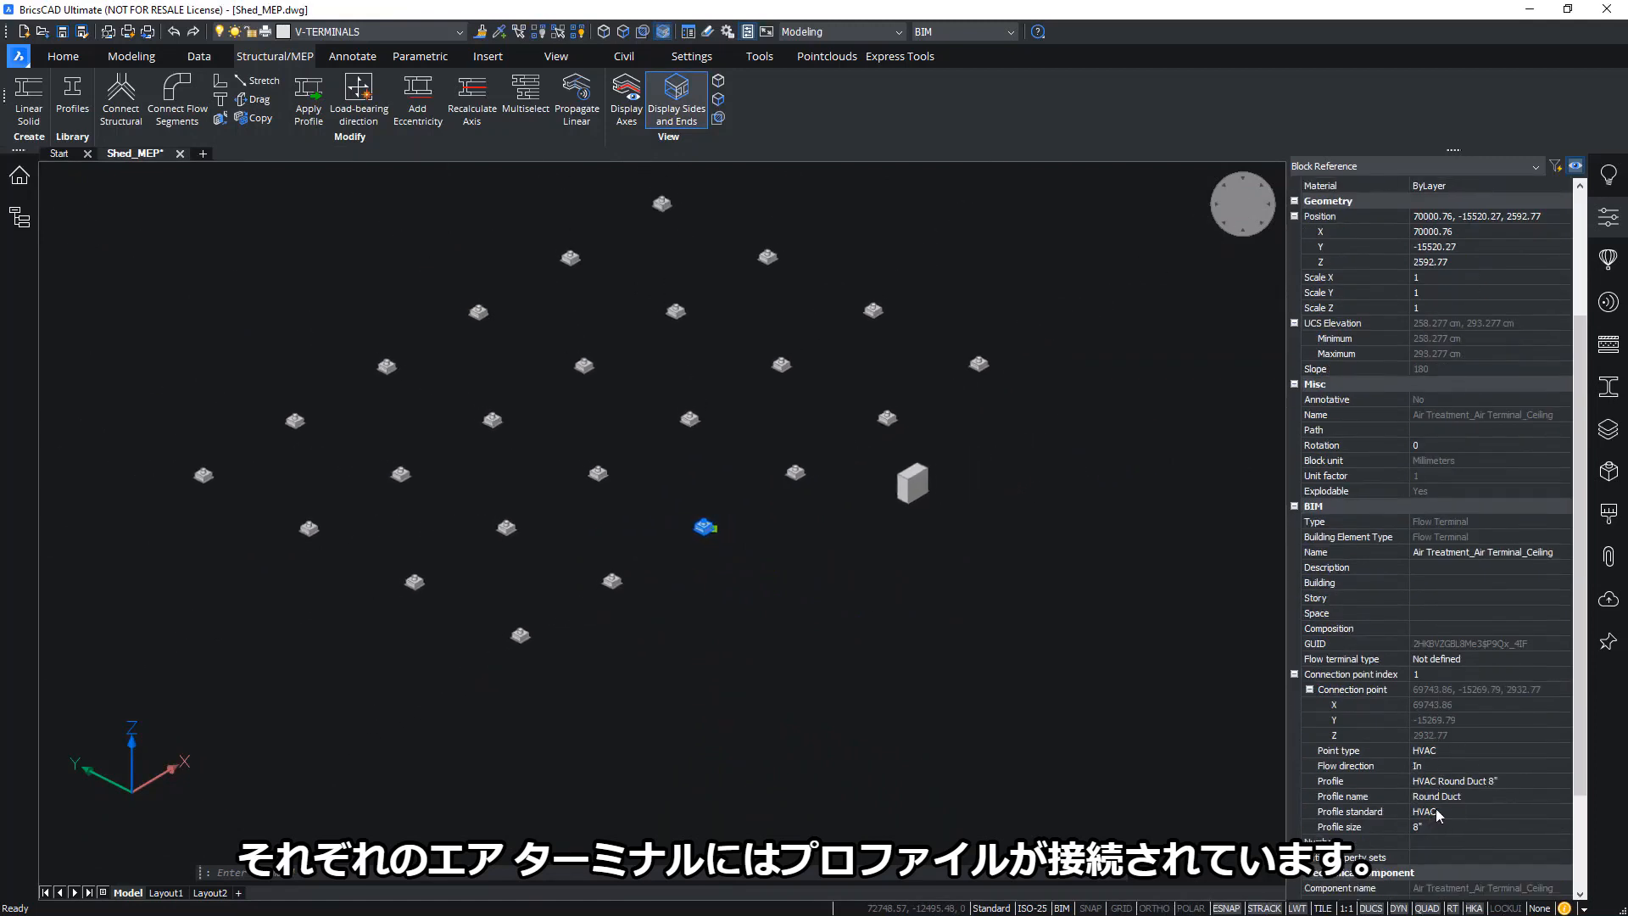
pyautogui.press('Escape')
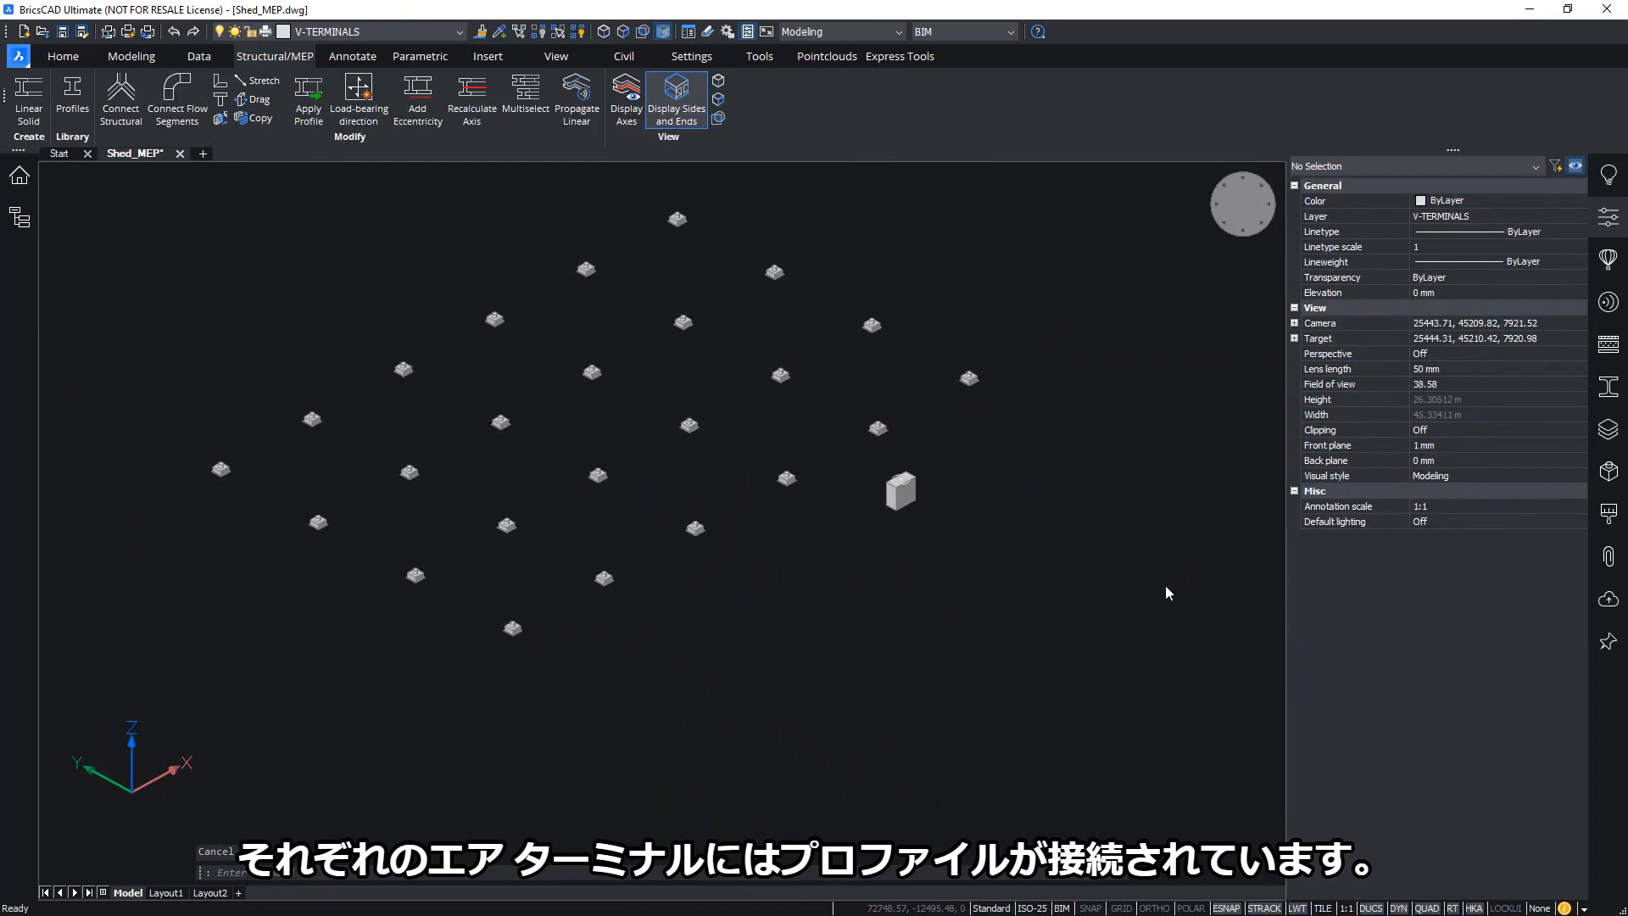
# Check the main unit's connection point profile, then list the Shed_Arch and Shed_Str attachments
pyautogui.click(862, 551)
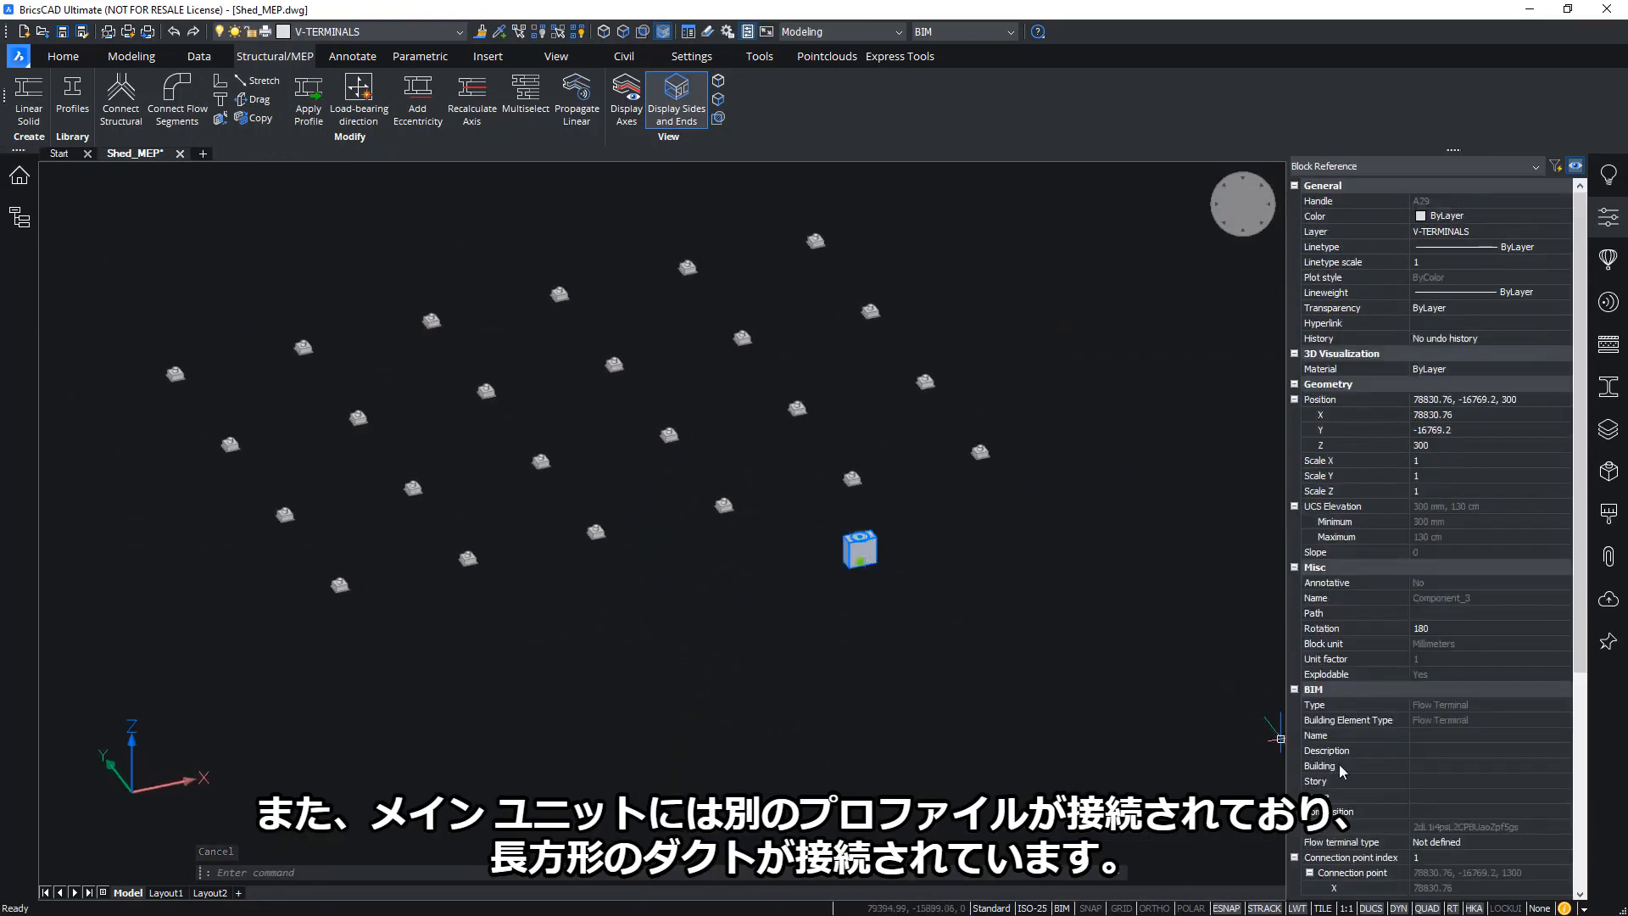
pyautogui.scroll(-3, 1432, 846)
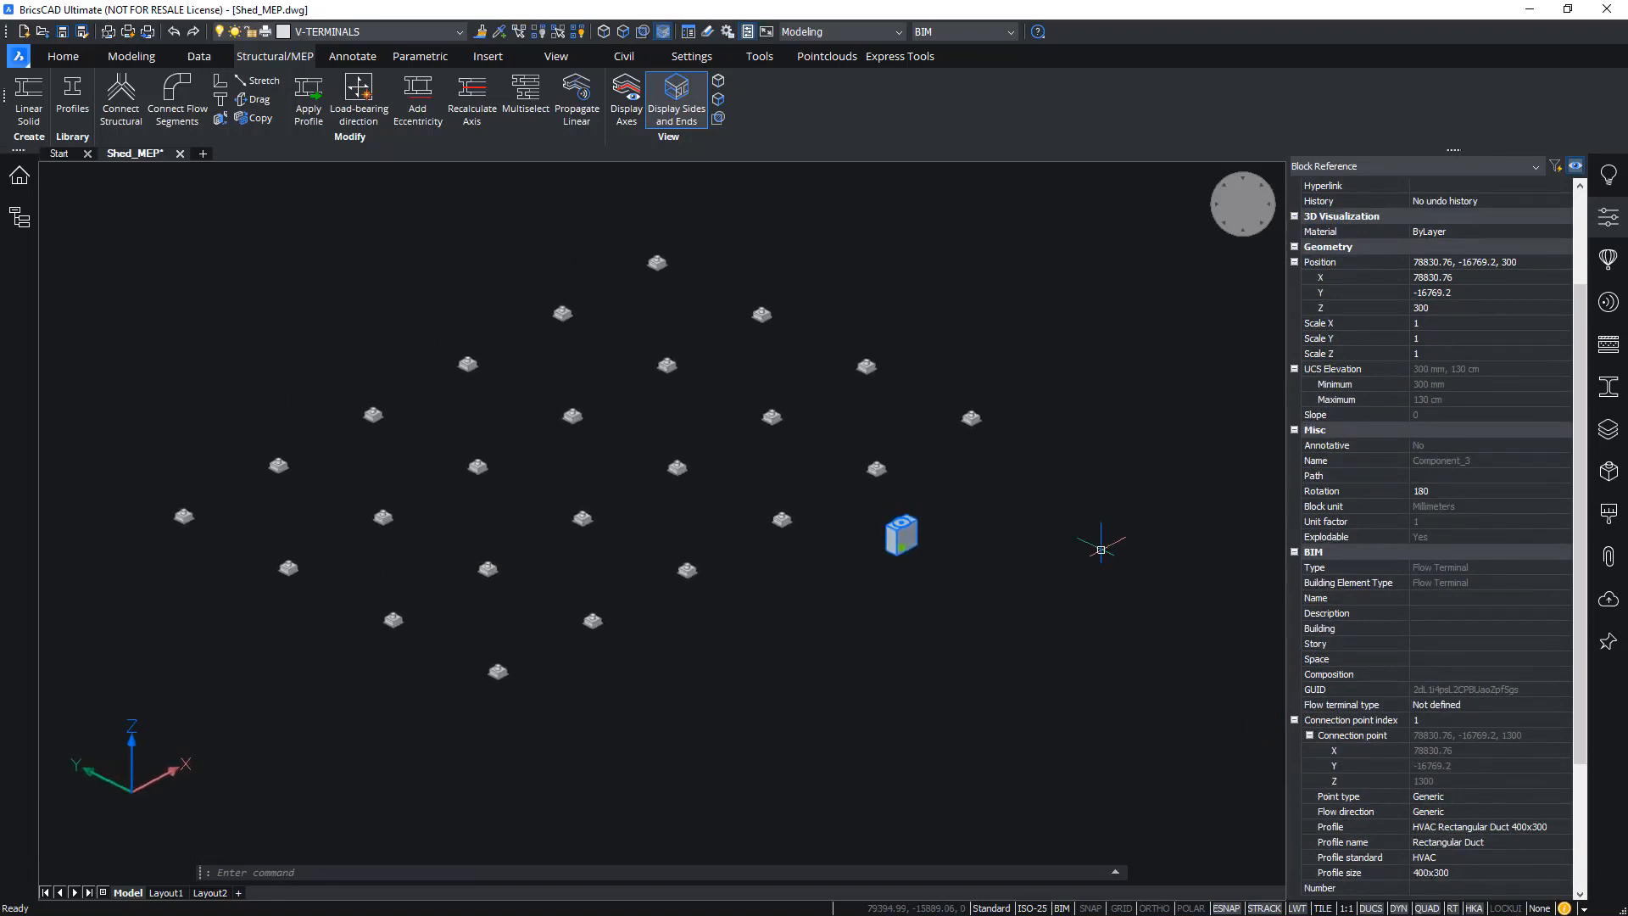
pyautogui.moveTo(1100, 550); pyautogui.dragTo(1173, 550, button='middle')
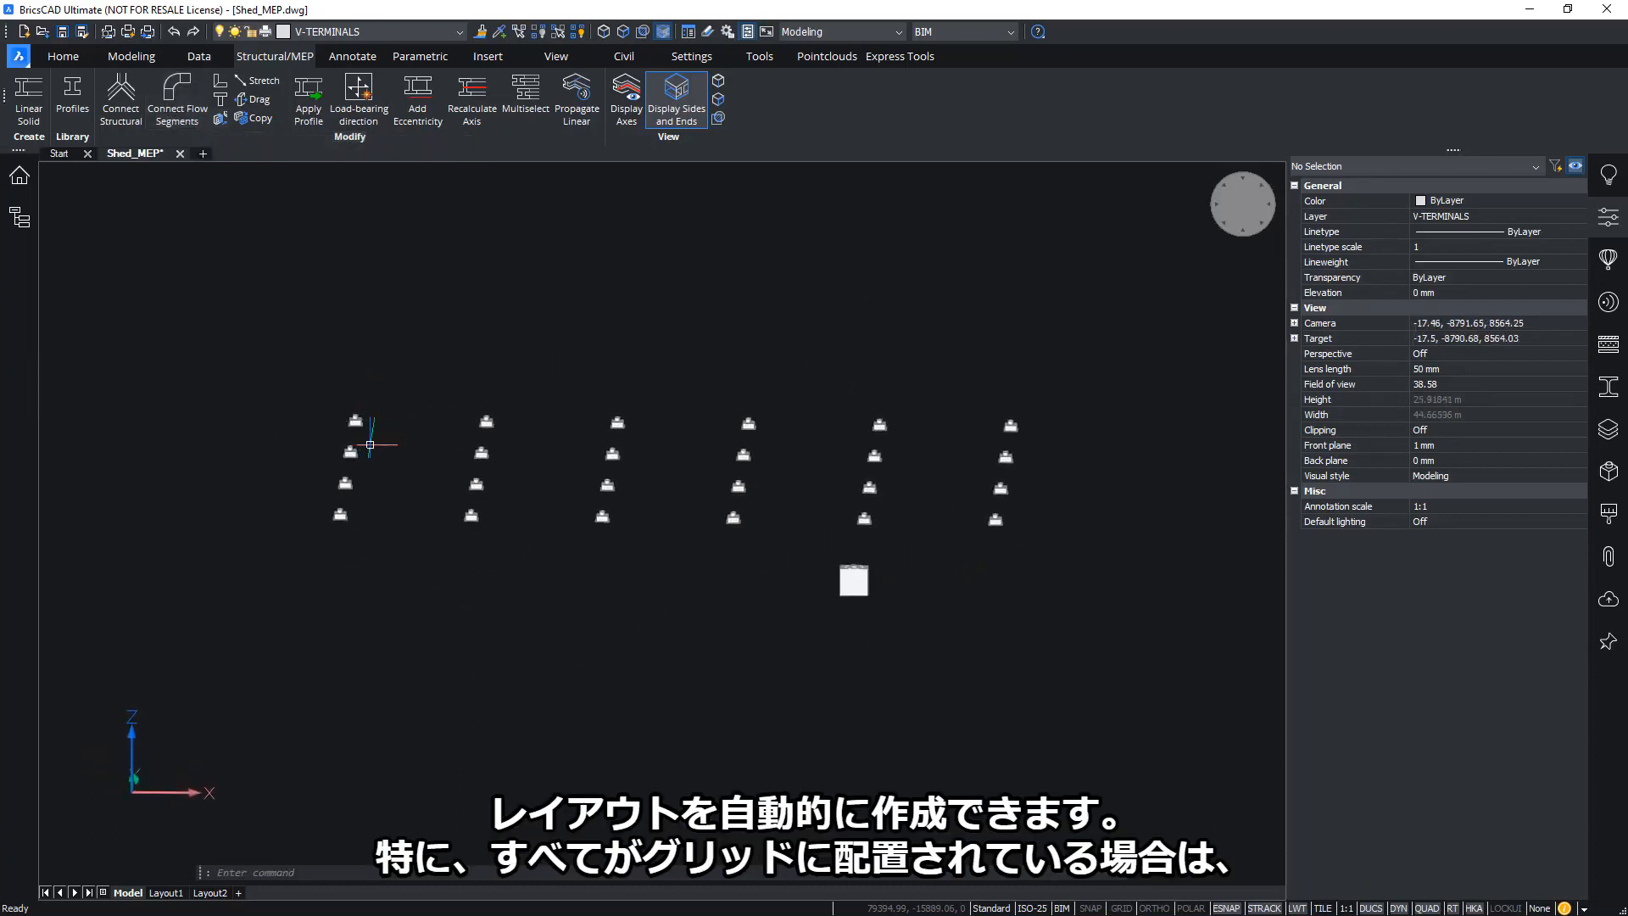
pyautogui.keyDown('shift'); pyautogui.moveTo(431, 558); pyautogui.dragTo(674, 592, button='middle'); pyautogui.keyUp('shift')
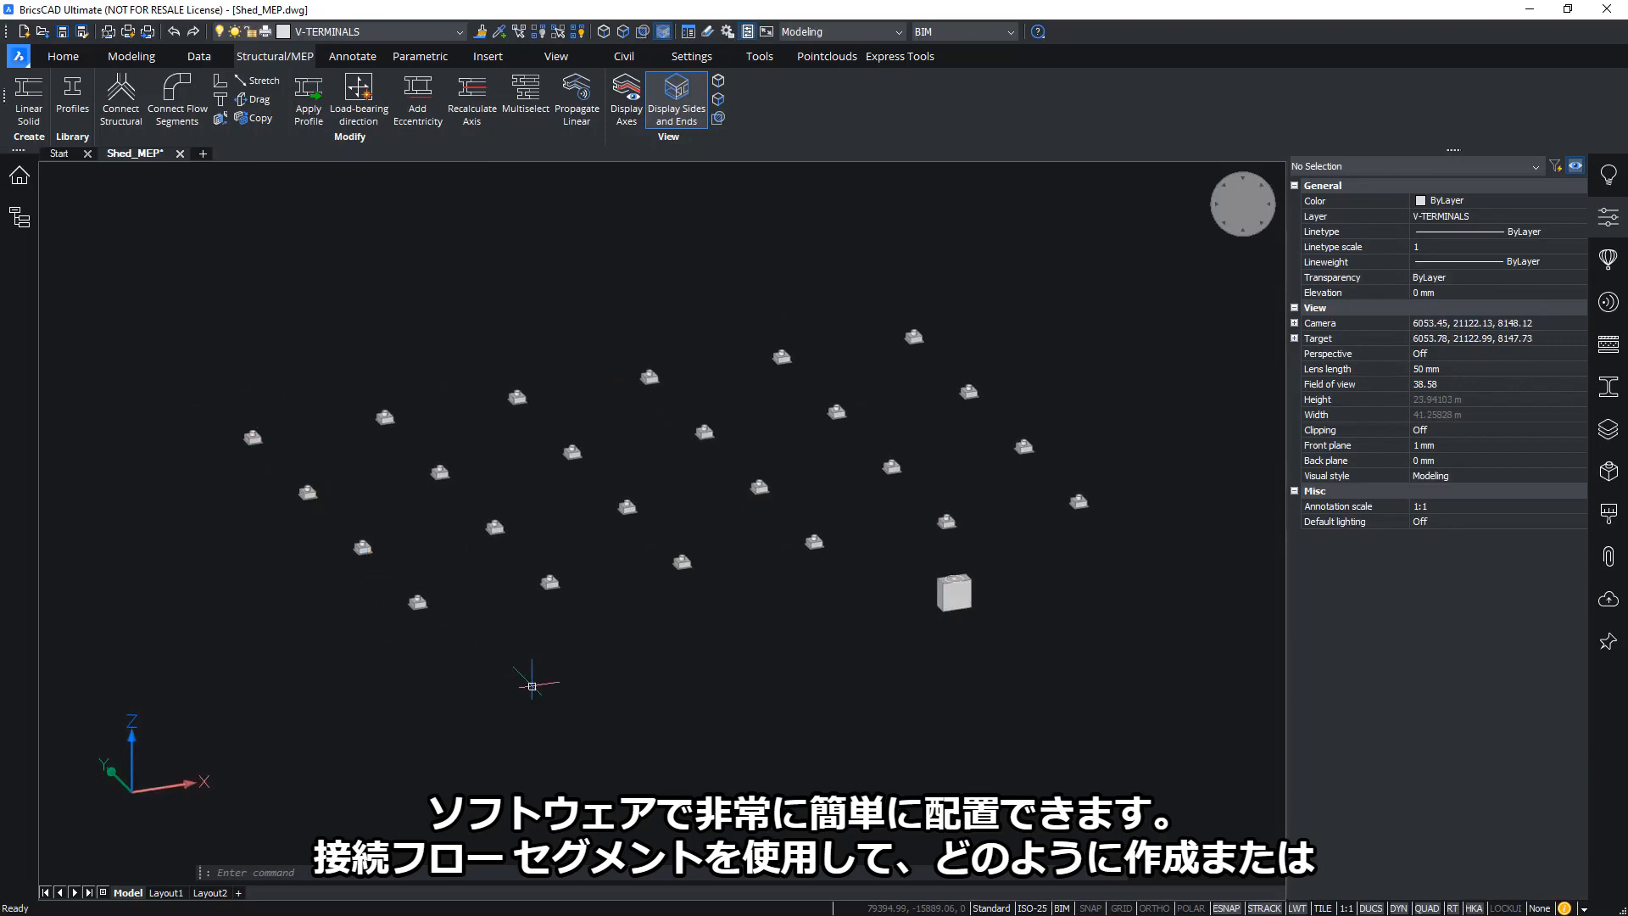
pyautogui.keyDown('shift'); pyautogui.moveTo(353, 365); pyautogui.dragTo(424, 385, button='middle'); pyautogui.keyUp('shift')
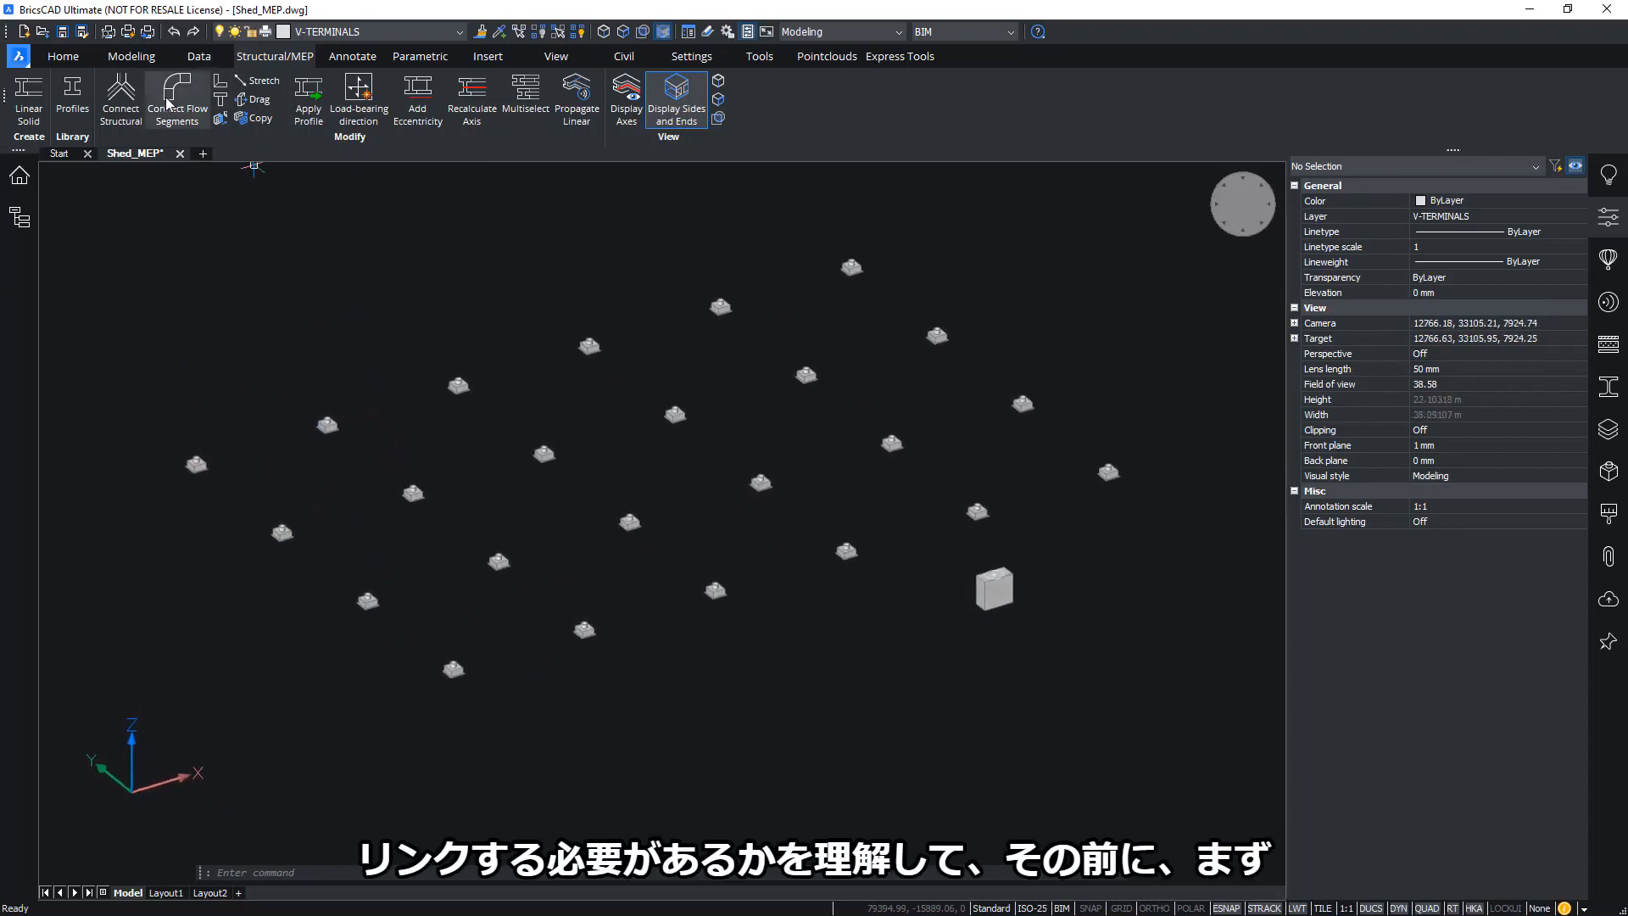
pyautogui.moveTo(1090, 392)
pyautogui.keyDown('shift'); pyautogui.mouseDown(button='middle')
pyautogui.moveTo(1122, 396)
pyautogui.moveTo(1117, 380)
pyautogui.mouseUp(button='middle'); pyautogui.keyUp('shift')
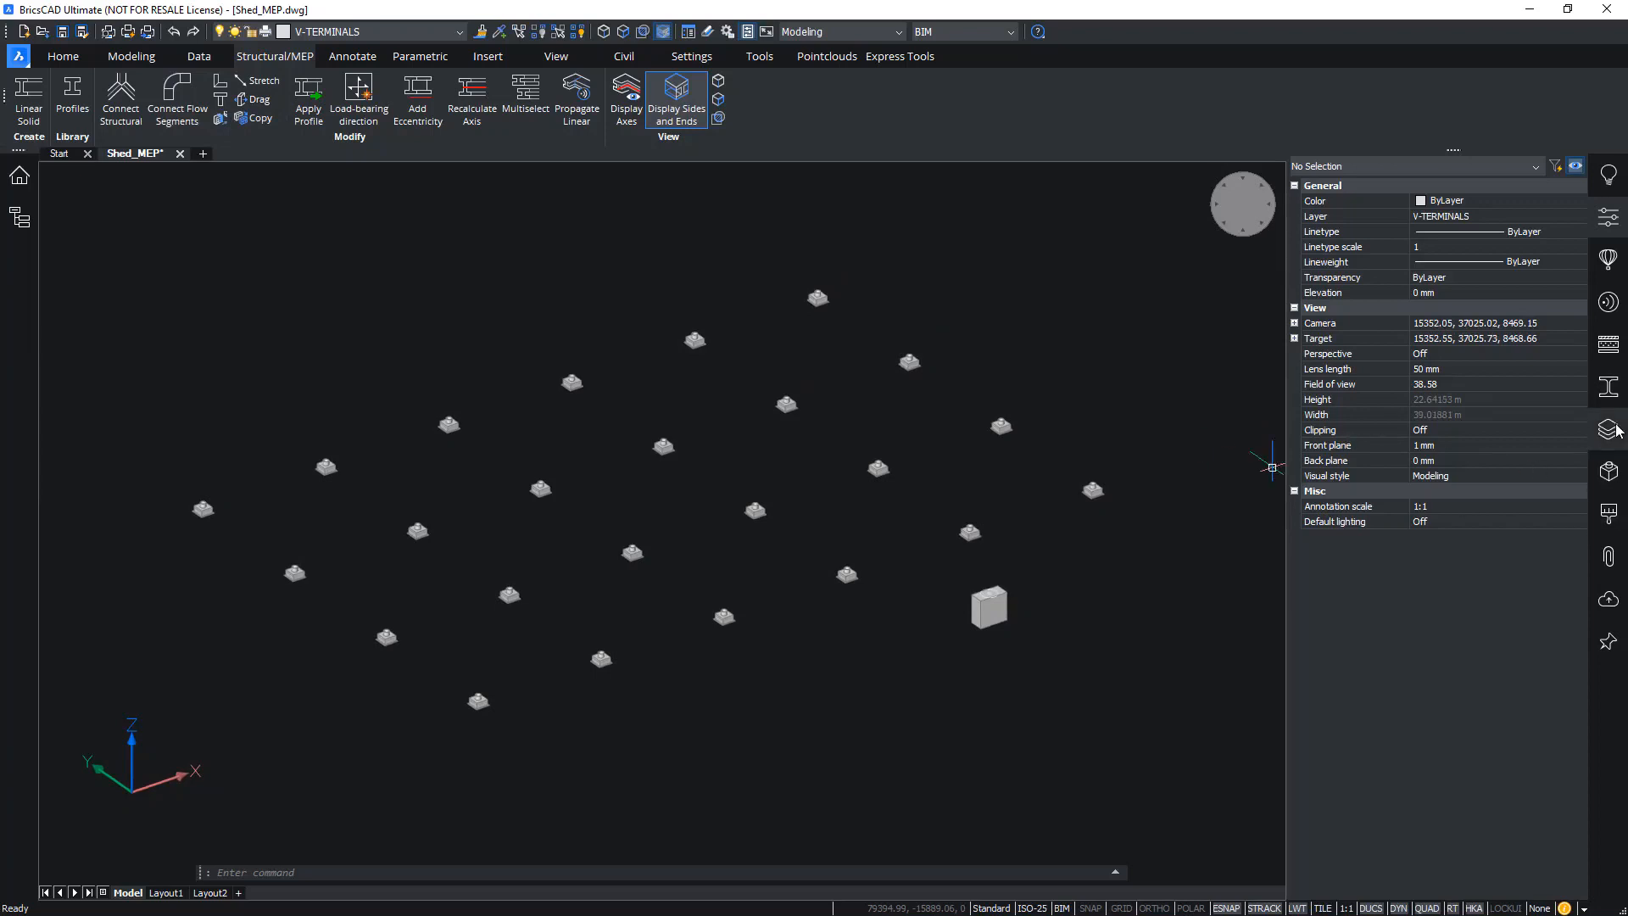
pyautogui.click(1607, 554)
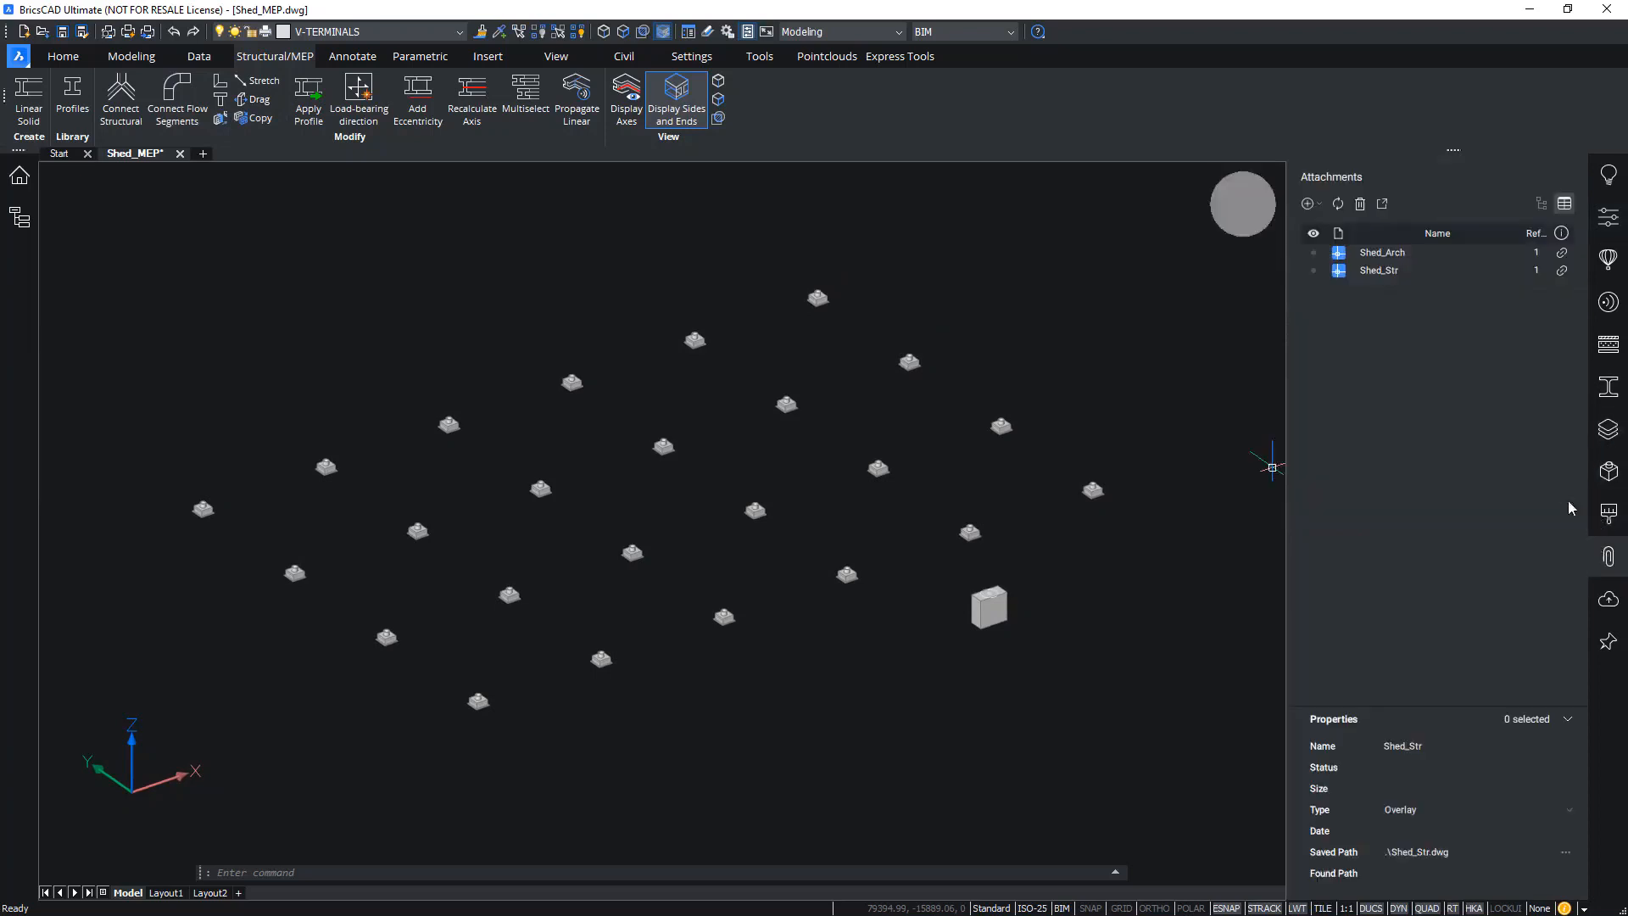
# Reload the Shed_Arch and Shed_Str references and restore all isolated layers with LAYUNISO
pyautogui.click(1314, 254)
pyautogui.click(1316, 270)
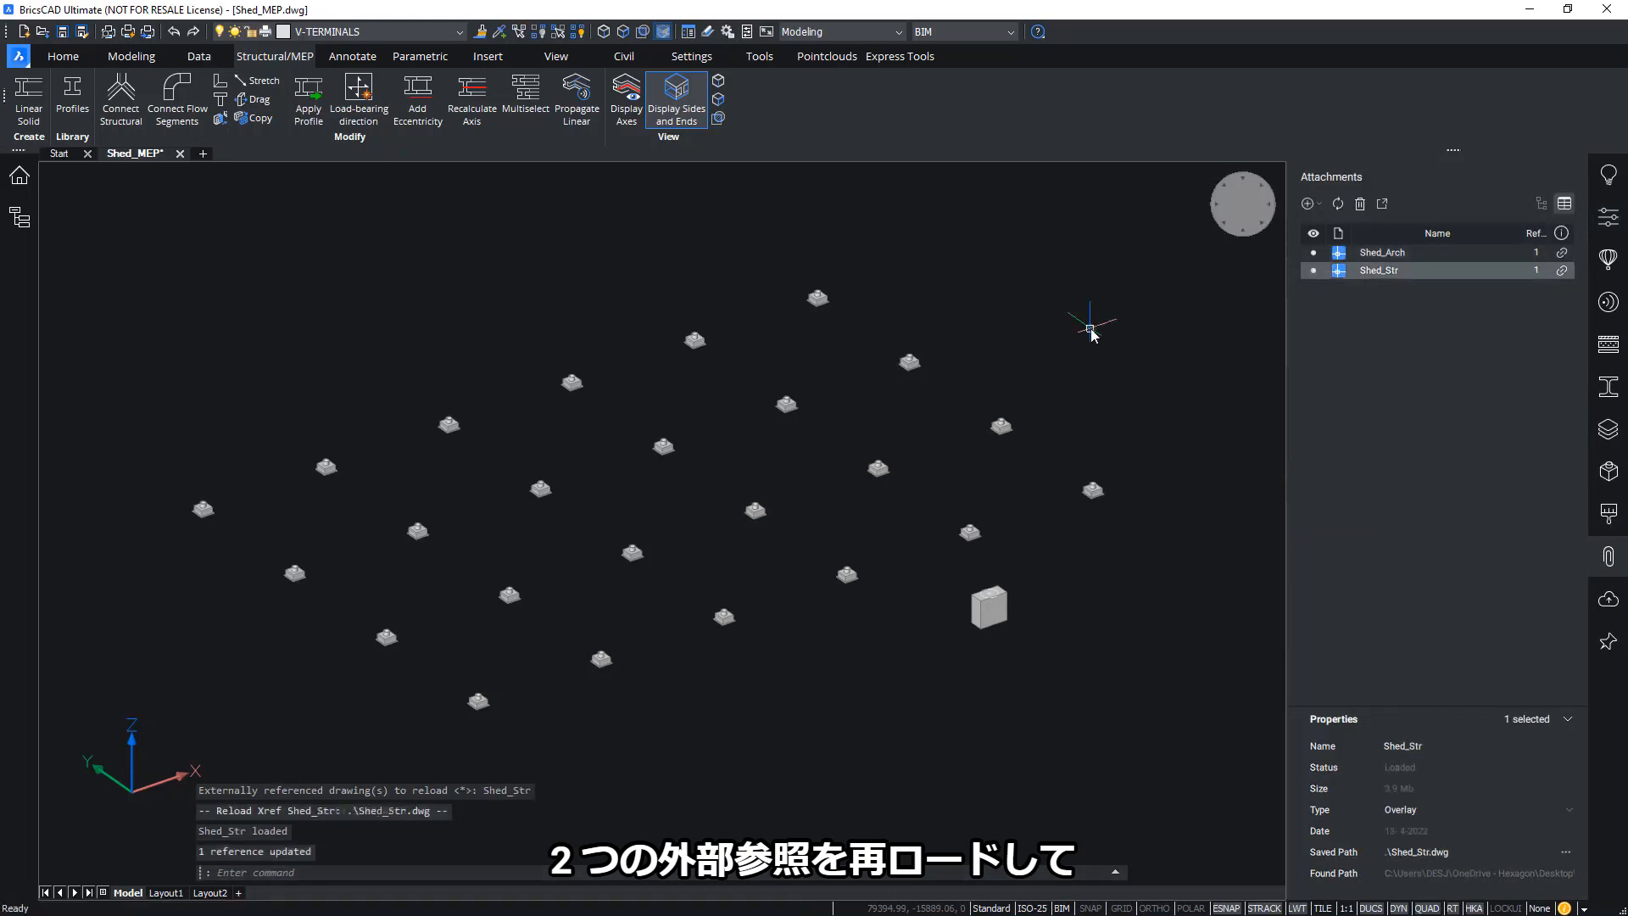
pyautogui.write('LAYUNS')
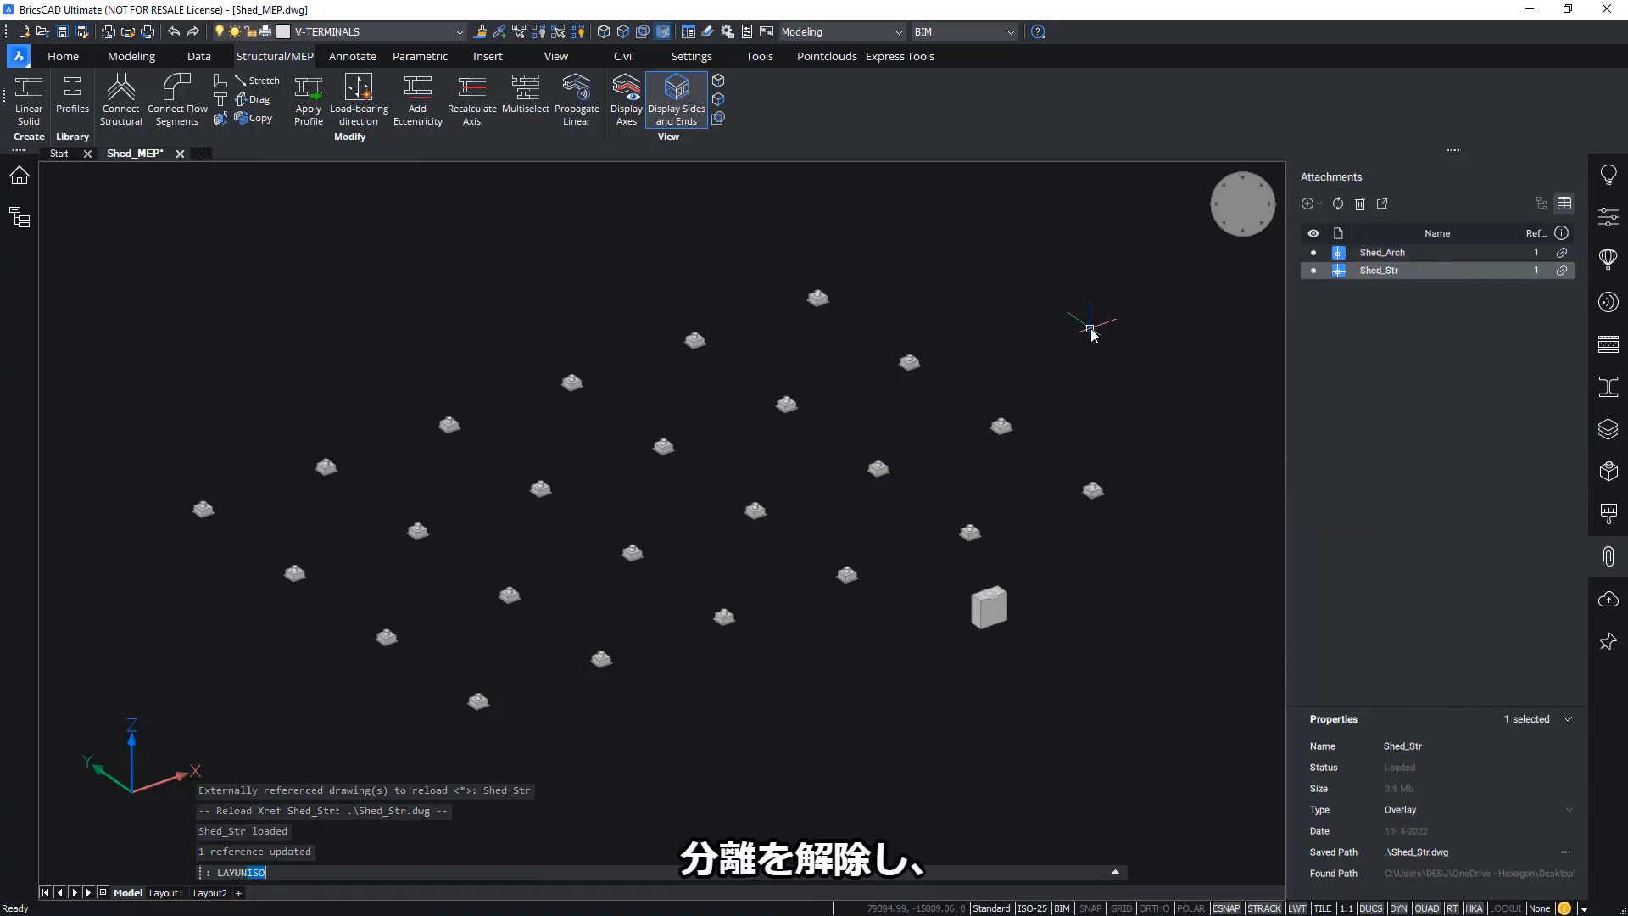
pyautogui.press('BackSpace')
pyautogui.write('ISO')
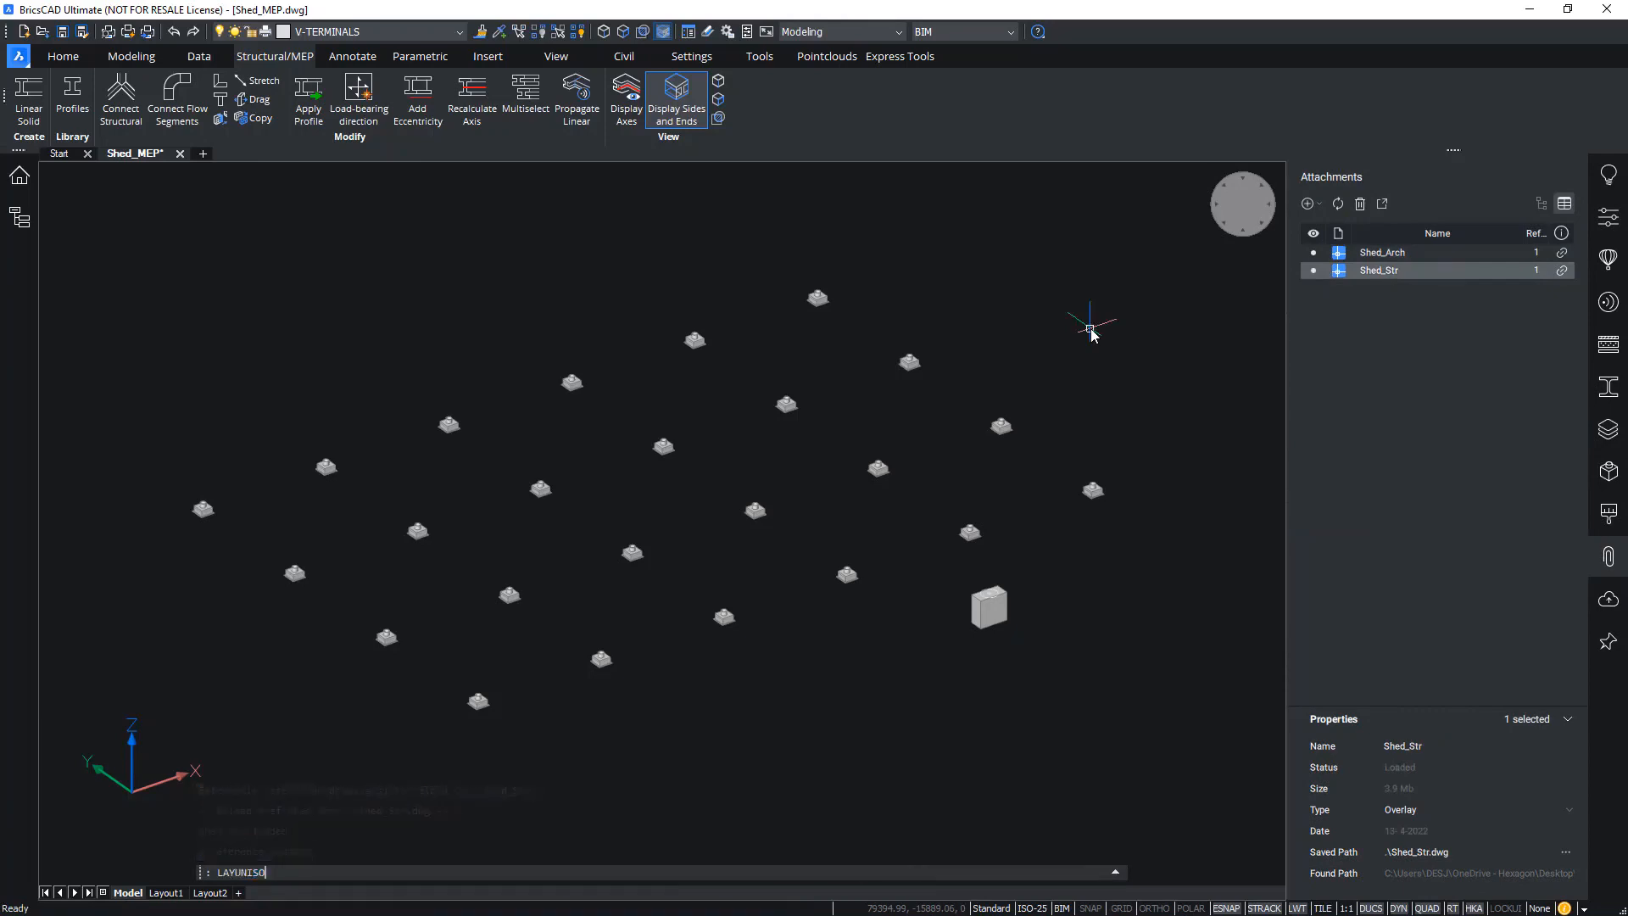
pyautogui.press('Return')
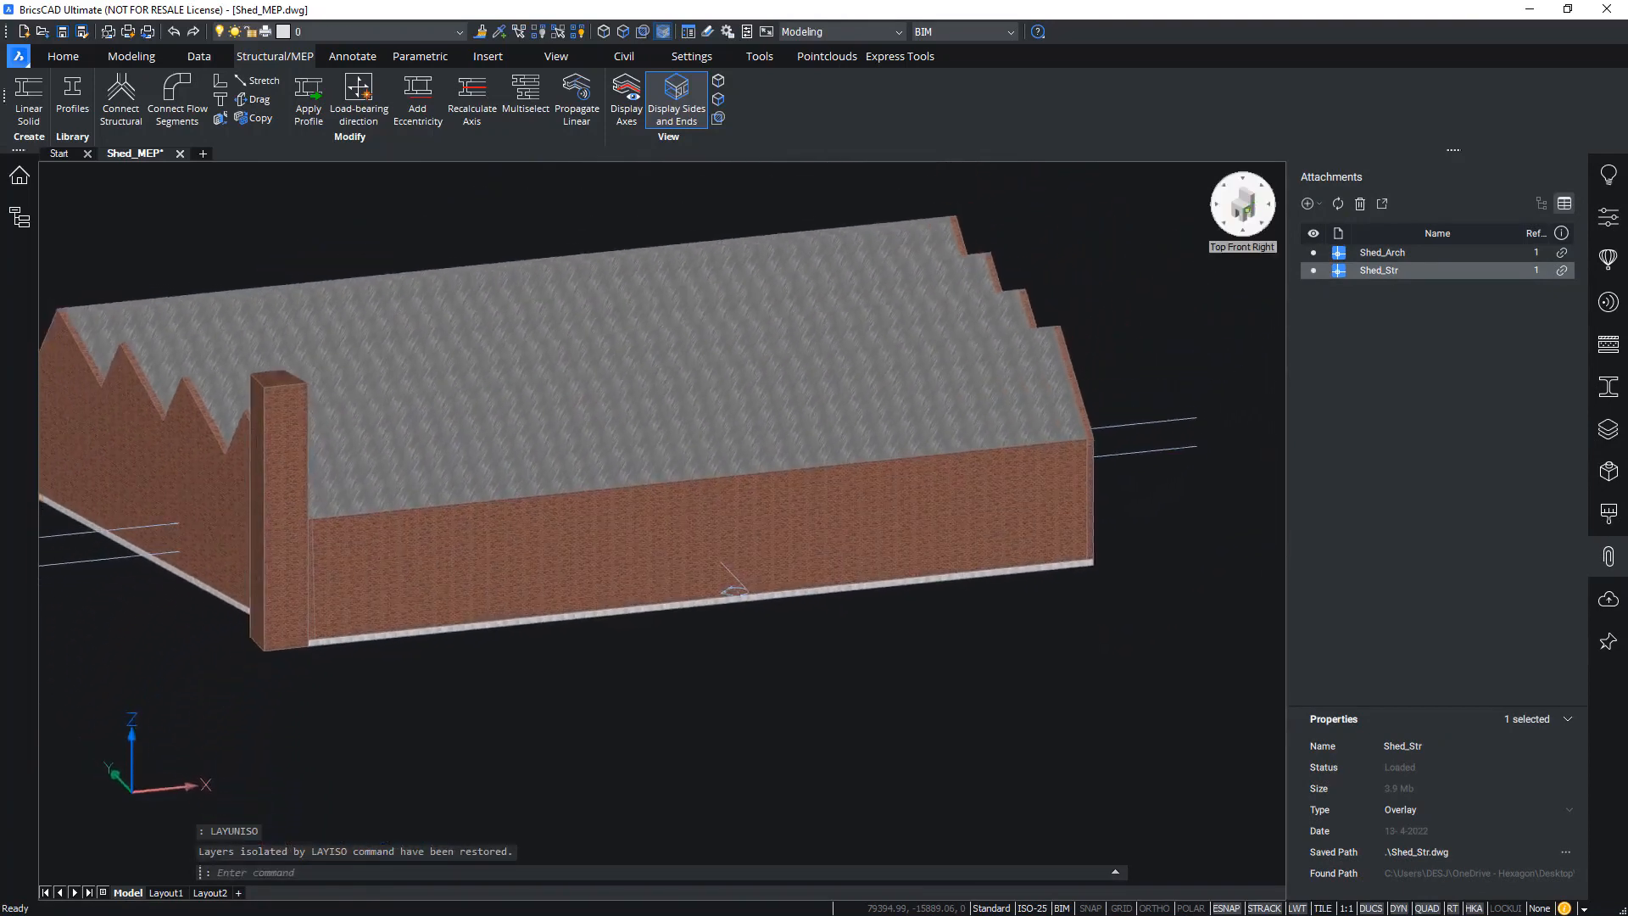
# Switch the shed view's visual style to X-Ray
pyautogui.rightClick(1248, 212)
pyautogui.moveTo(1286, 265)
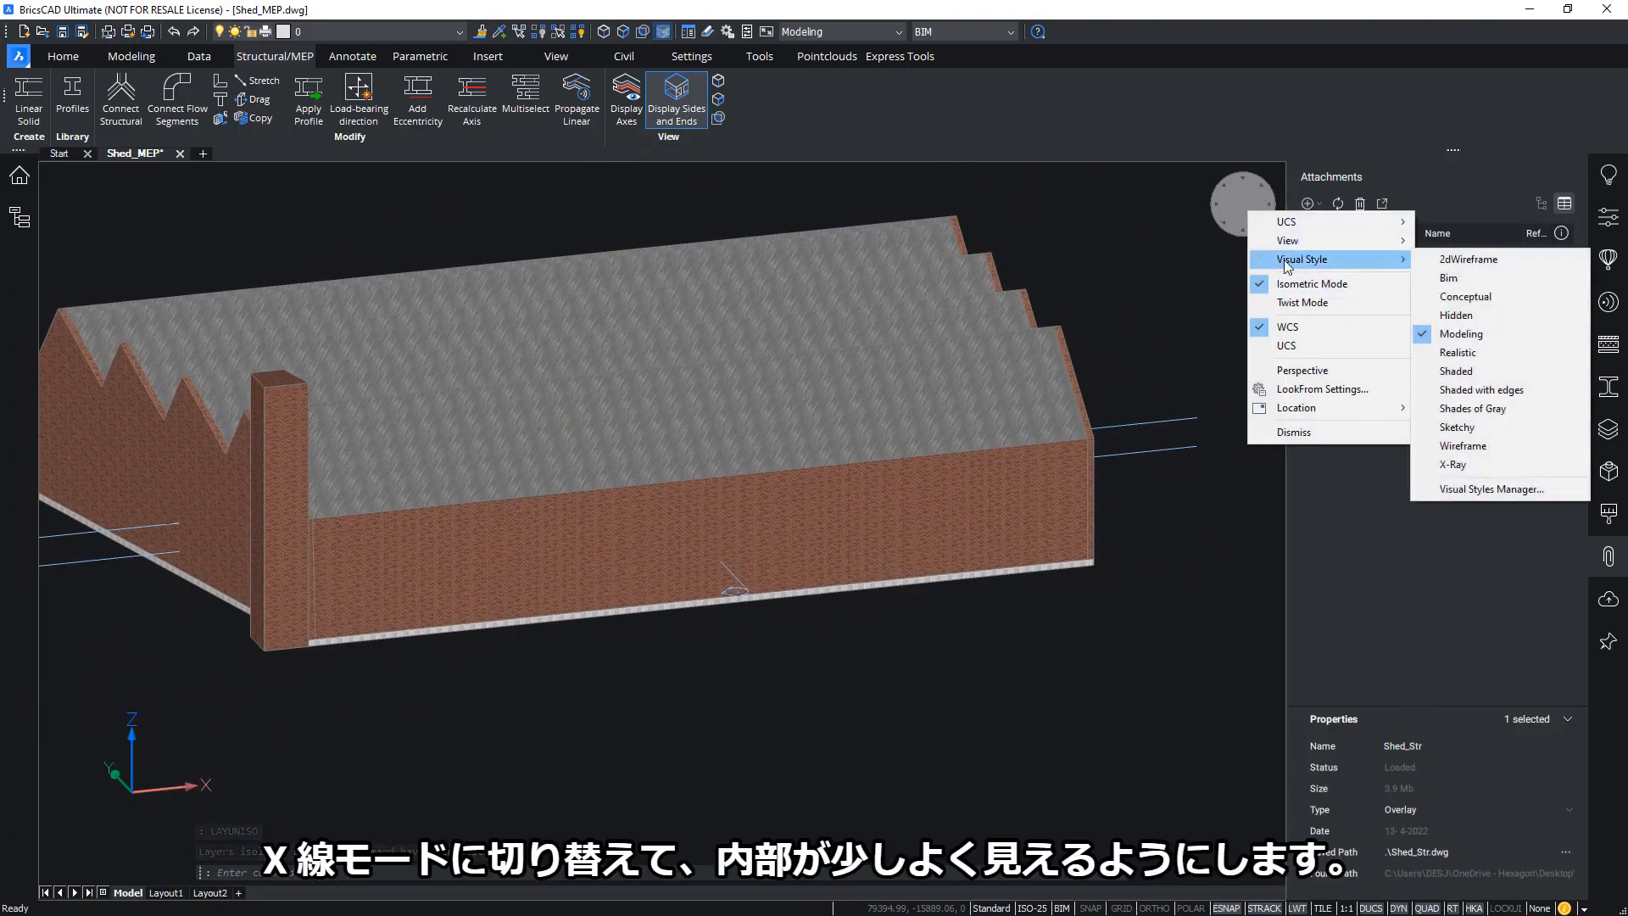
pyautogui.click(1457, 465)
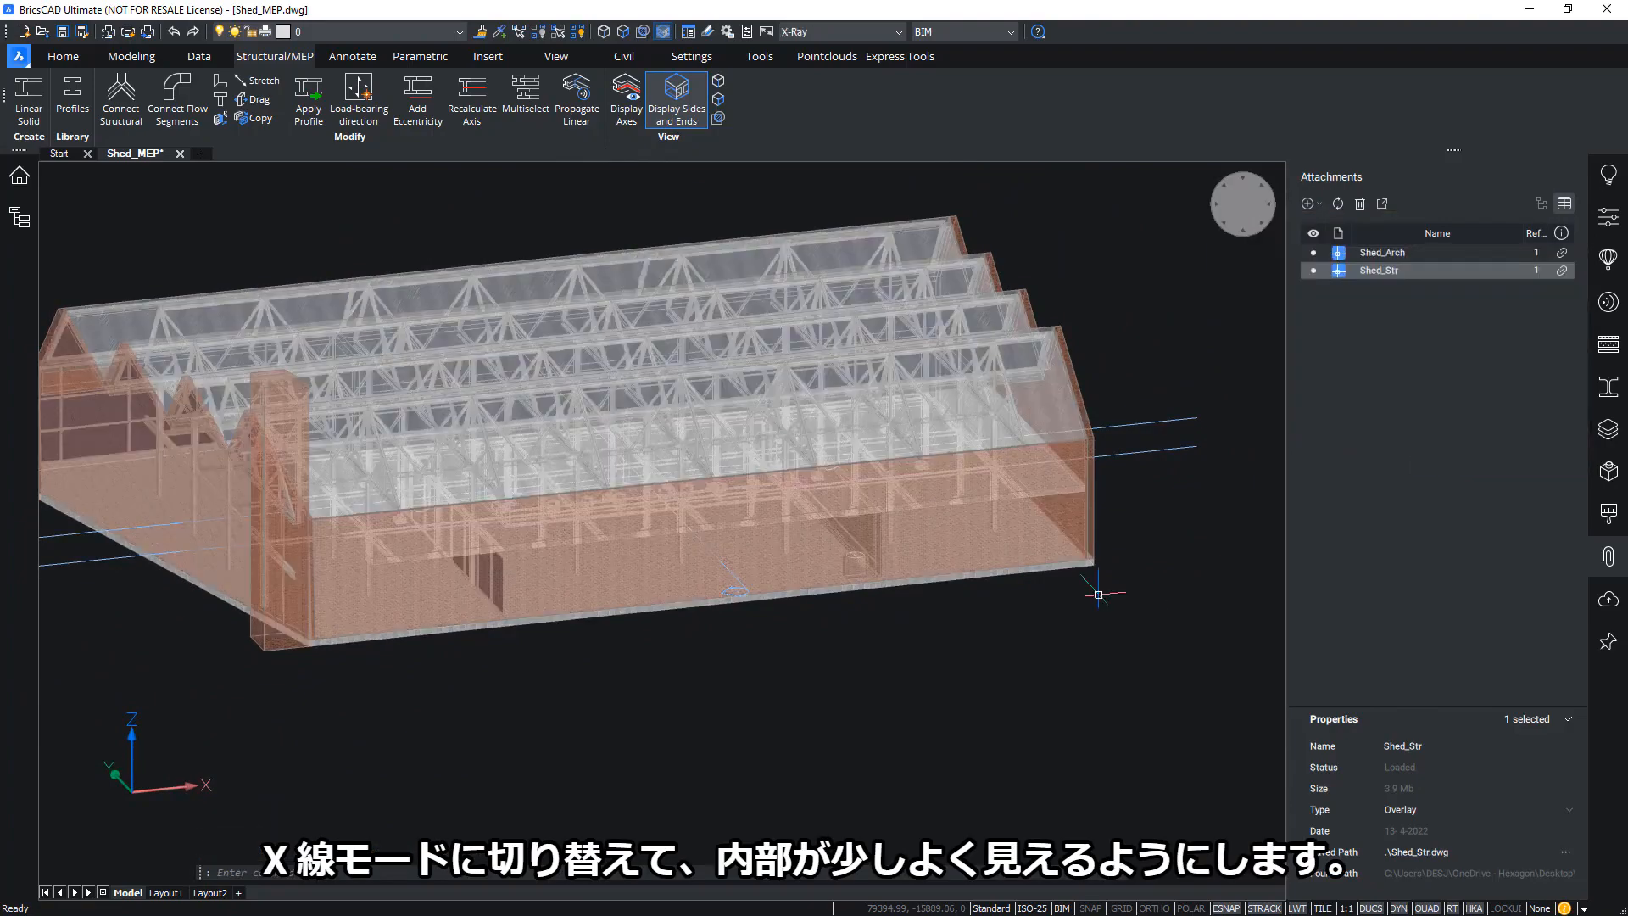
pyautogui.keyDown('shift'); pyautogui.moveTo(1097, 594); pyautogui.dragTo(1046, 498, button='middle'); pyautogui.keyUp('shift')
# Window-select the air terminals inside the shed and bring up the 27-layer list
pyautogui.moveTo(396, 512); pyautogui.dragTo(1069, 538)
pyautogui.keyDown('shift'); pyautogui.moveTo(491, 645); pyautogui.dragTo(898, 654, button='middle'); pyautogui.keyUp('shift')
pyautogui.moveTo(862, 648); pyautogui.dragTo(933, 572)
pyautogui.keyDown('shift'); pyautogui.moveTo(935, 614); pyautogui.dragTo(851, 763, button='middle'); pyautogui.keyUp('shift')
pyautogui.click(1608, 428)
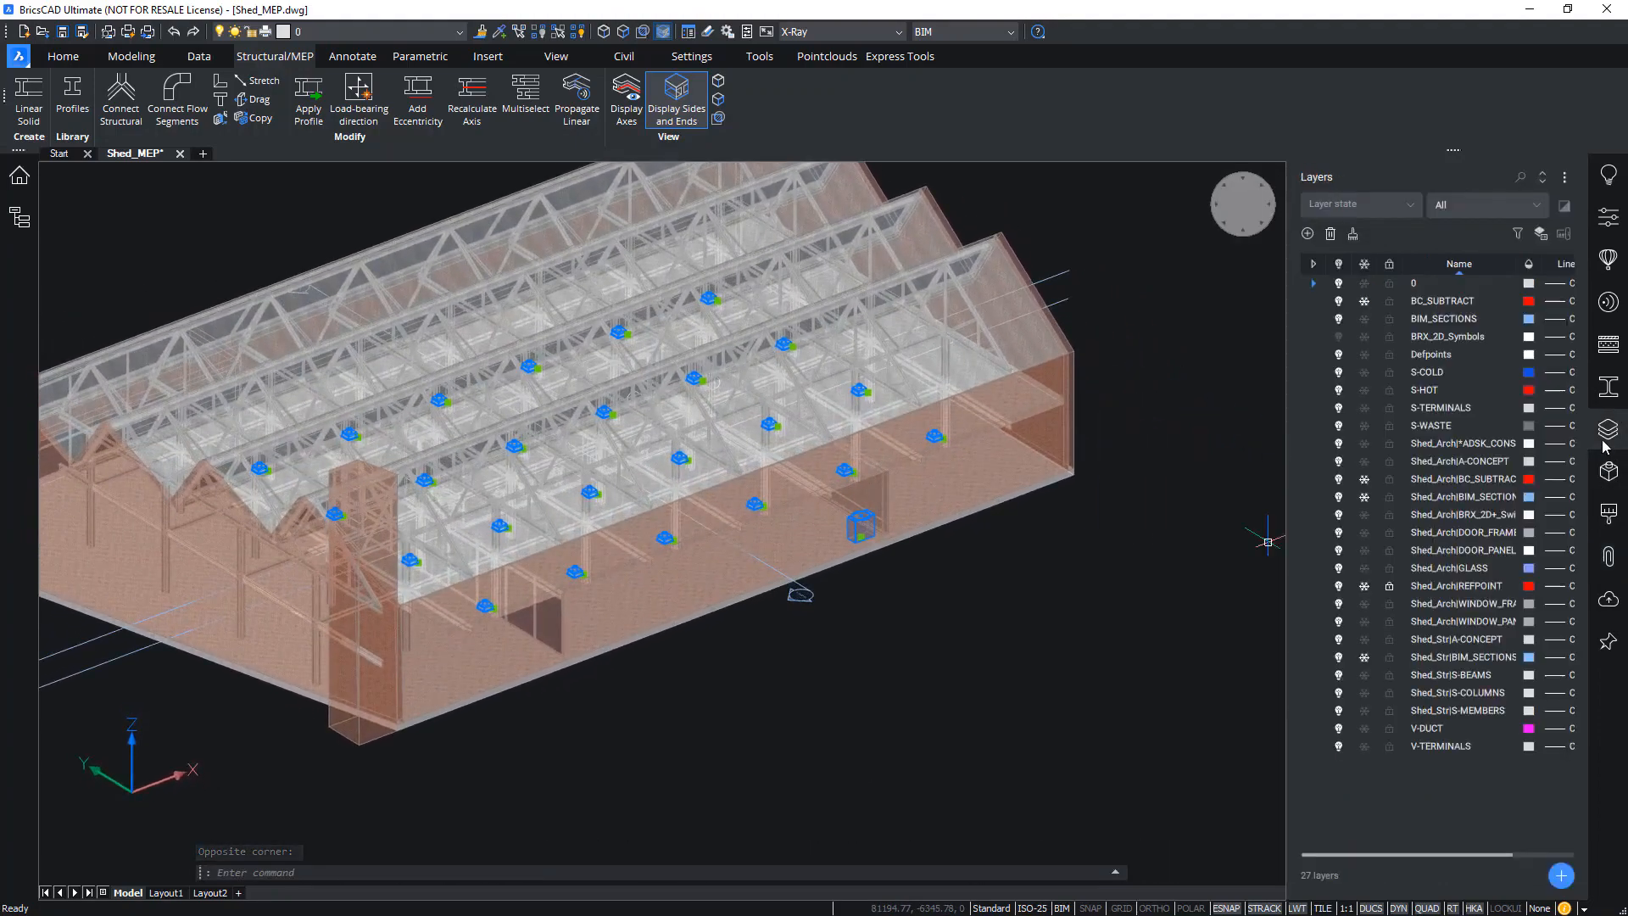
# Make V-DUCT the current layer, hide the layer list, and start Connect Flow Segments
pyautogui.click(1314, 729)
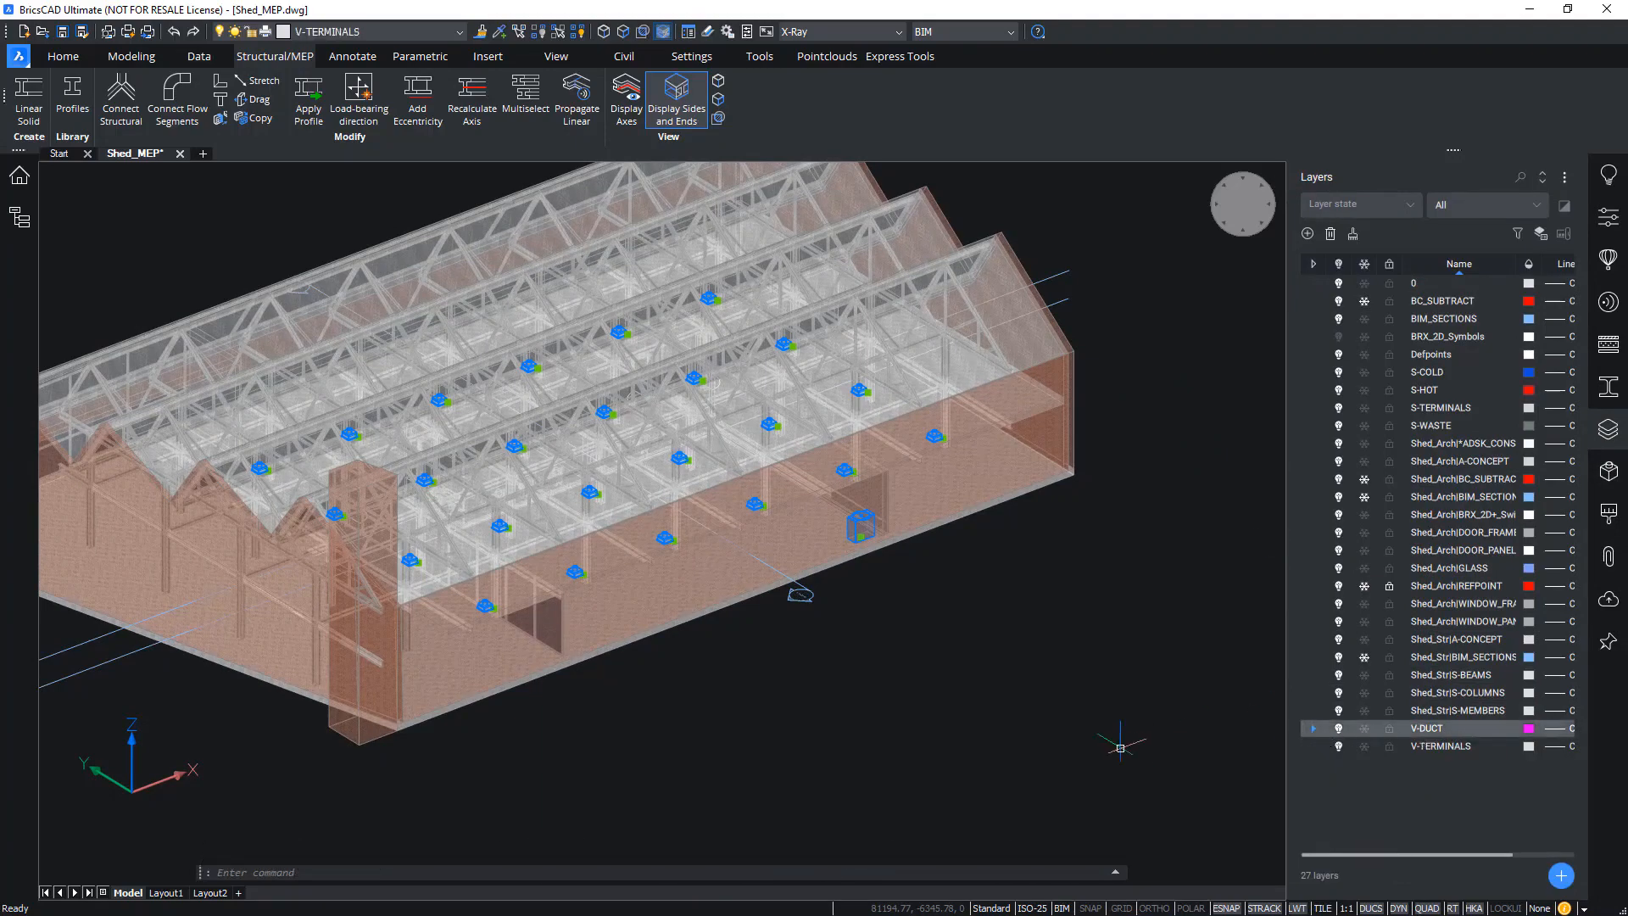
pyautogui.keyDown('shift'); pyautogui.moveTo(1122, 741); pyautogui.dragTo(1194, 741, button='middle'); pyautogui.keyUp('shift')
pyautogui.click(1620, 431)
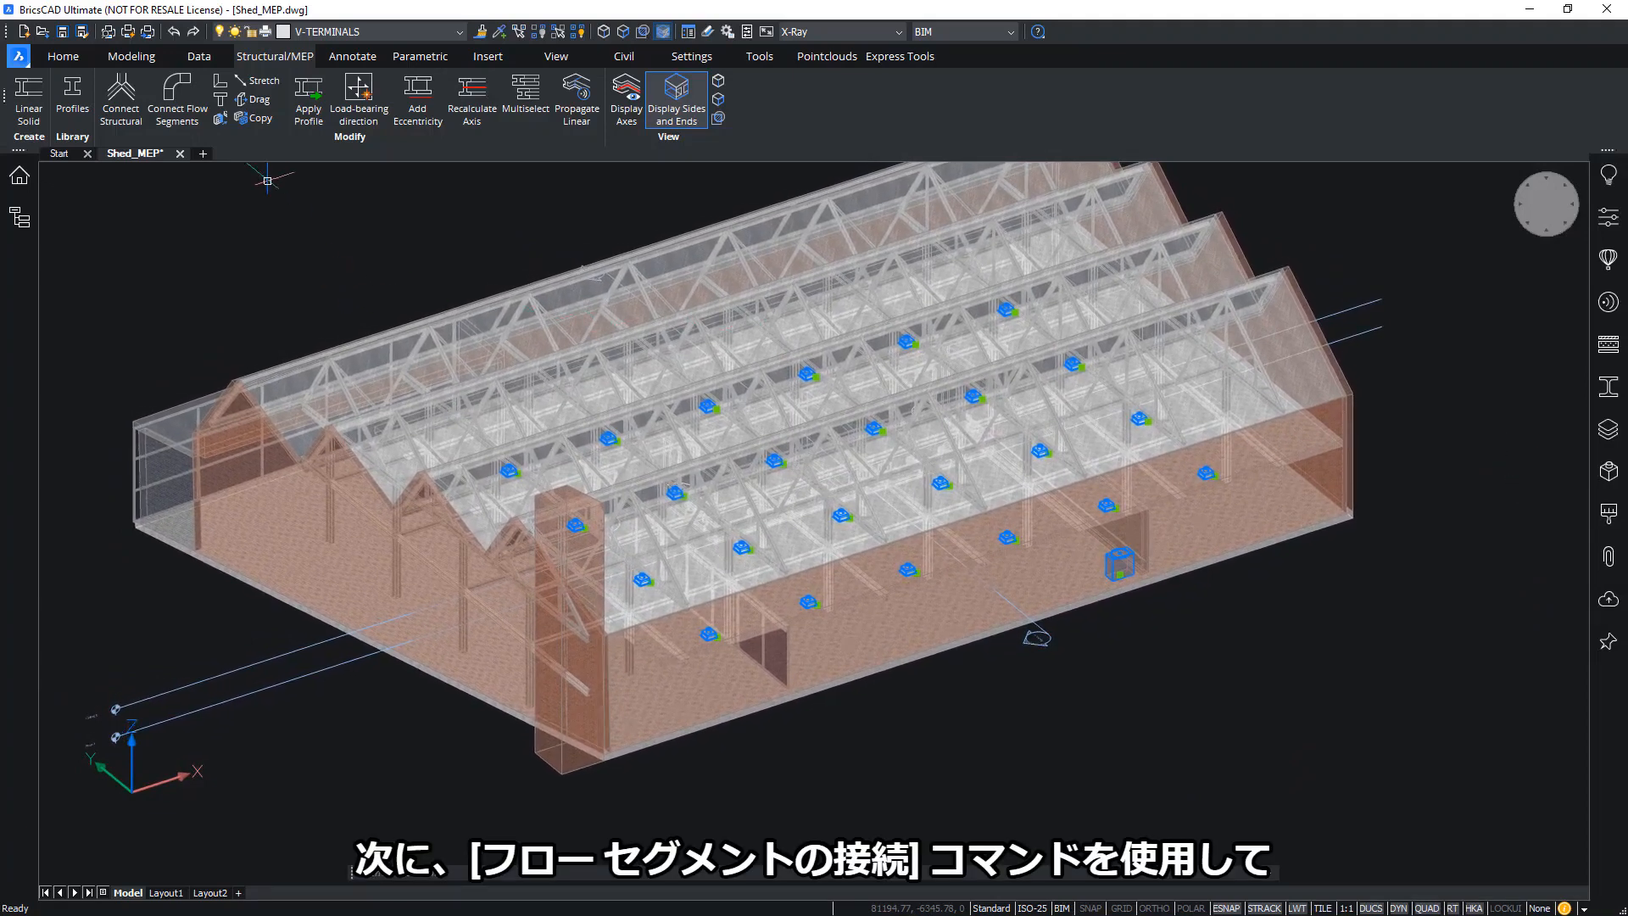
pyautogui.click(176, 93)
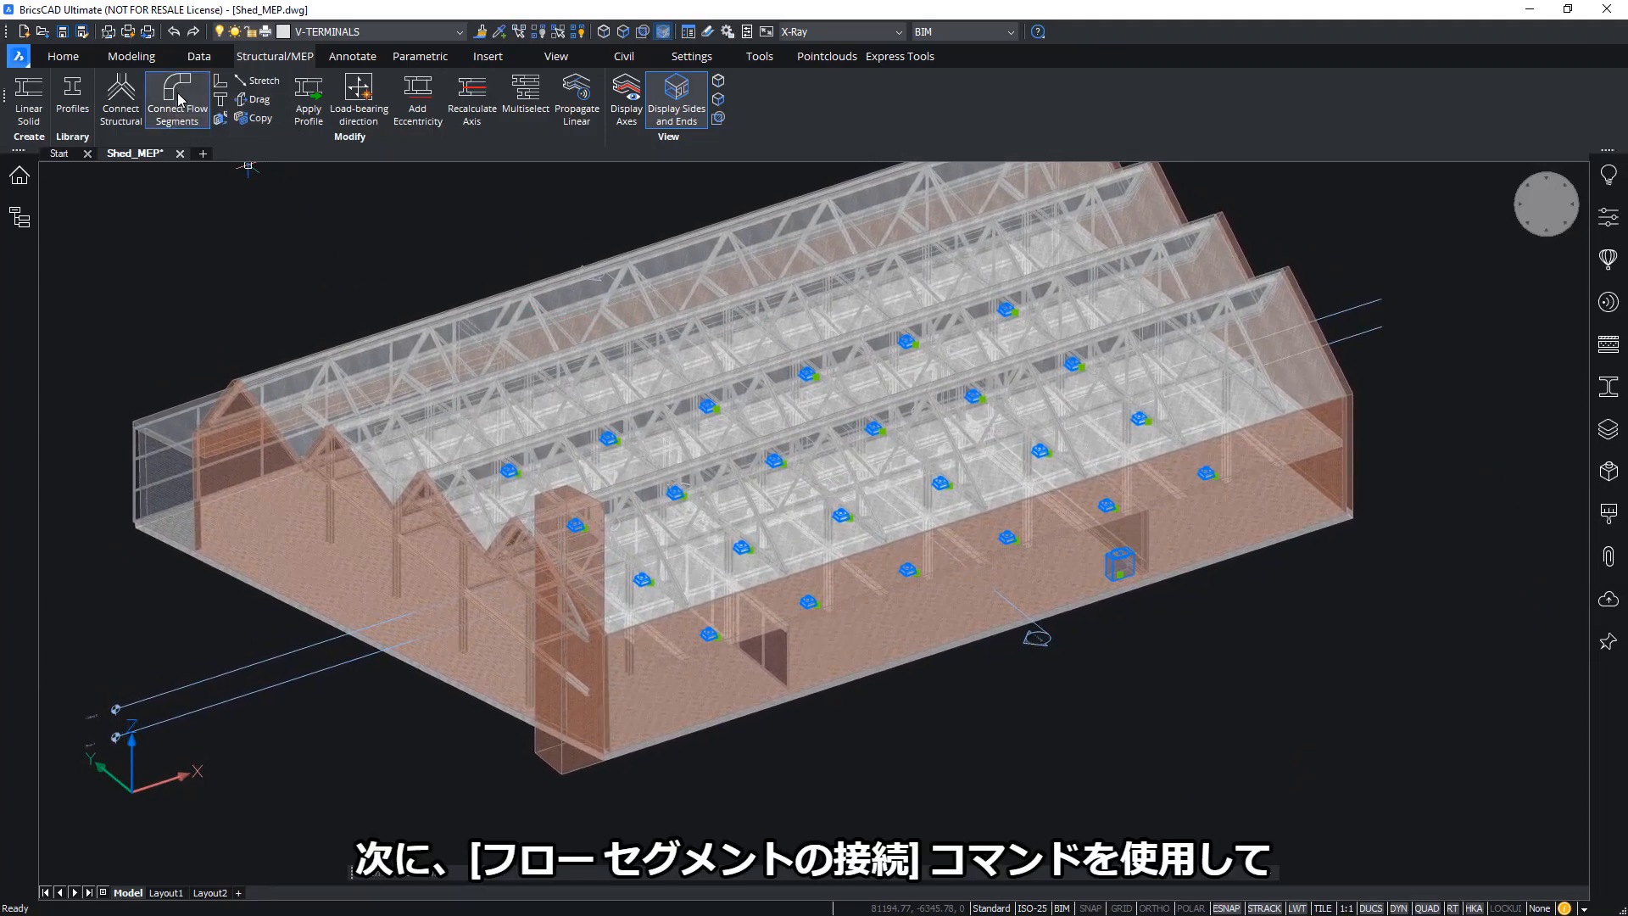
# Cycle the proposed duct routings with Ctrl and accept one to generate 3D ducts
pyautogui.keyDown('shift'); pyautogui.moveTo(848, 542); pyautogui.dragTo(948, 512, button='middle'); pyautogui.keyUp('shift')
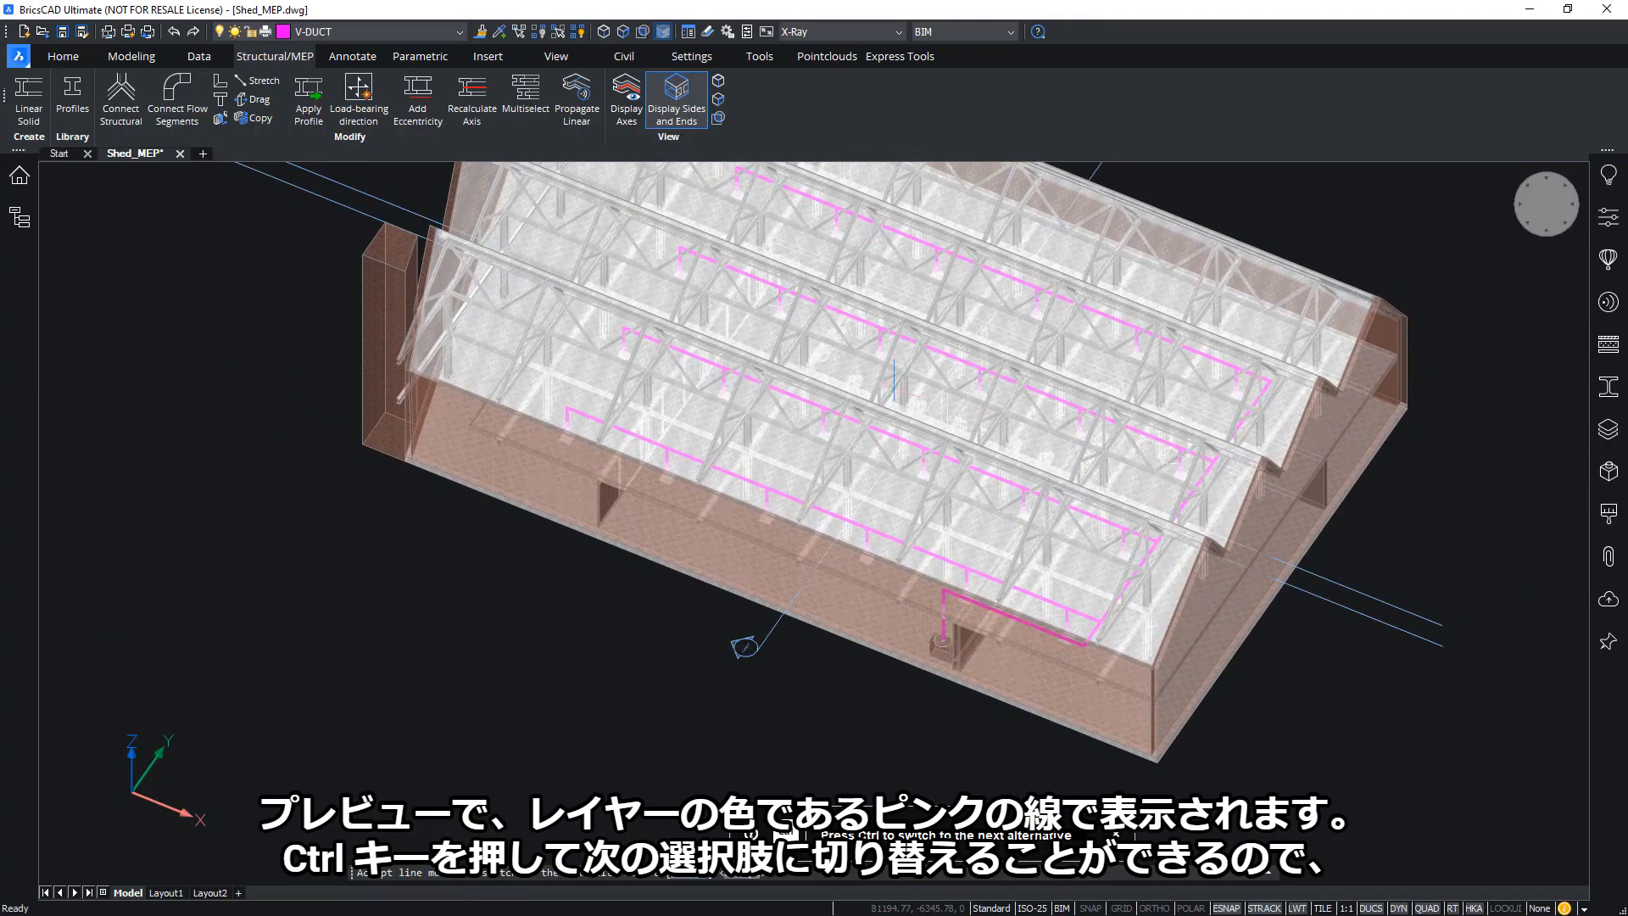
pyautogui.moveTo(1127, 545); pyautogui.dragTo(1237, 509, button='middle')
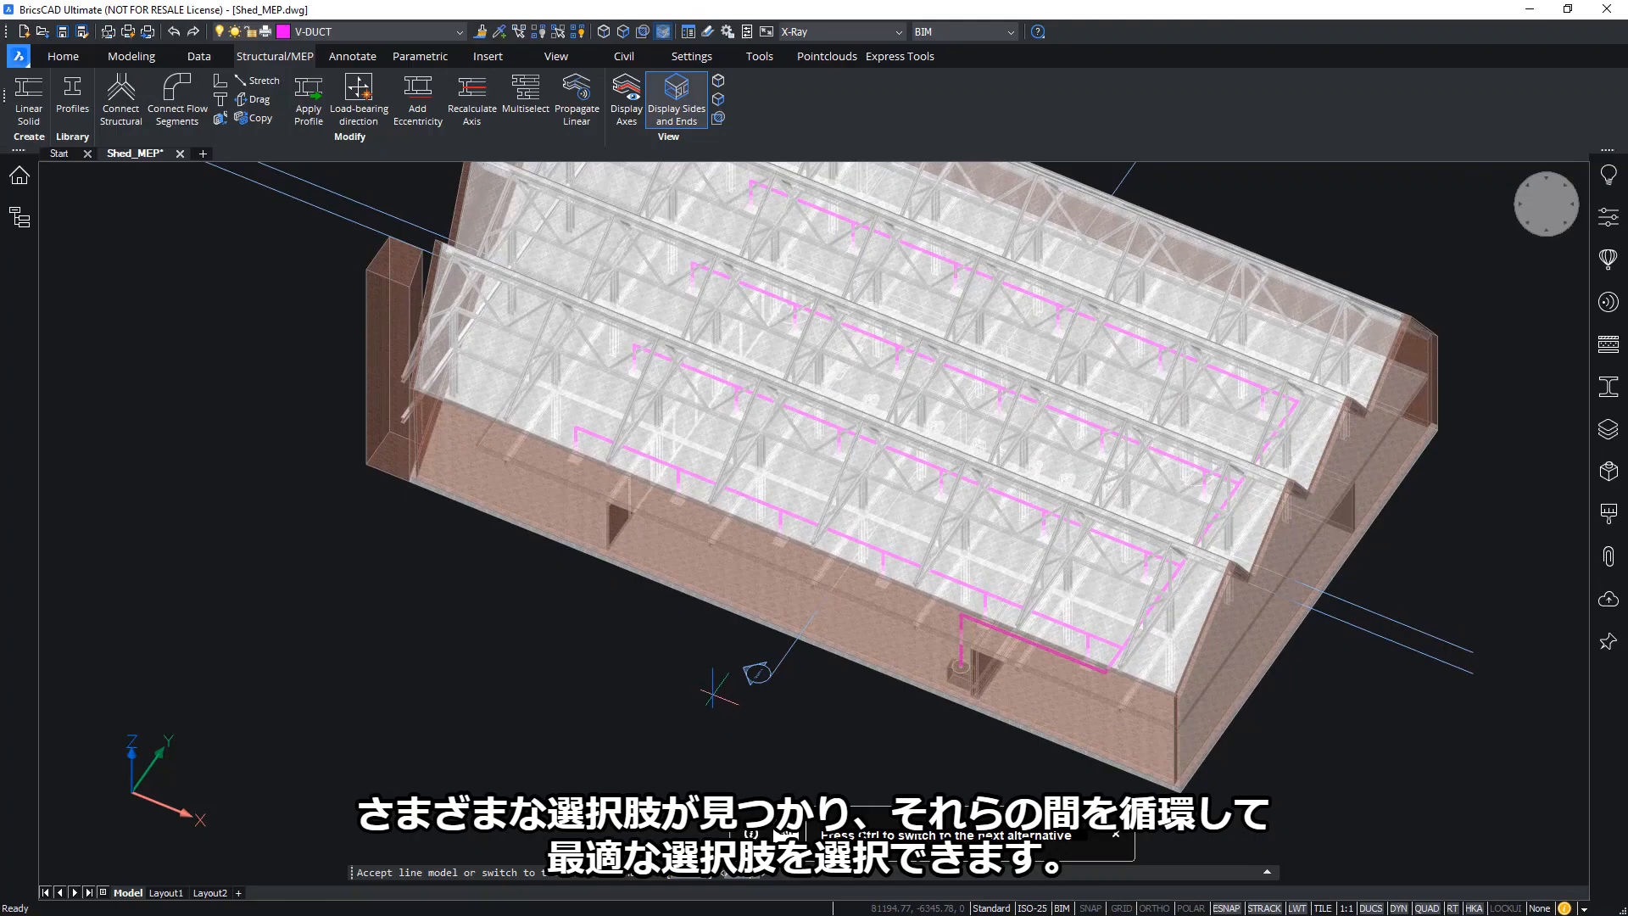
pyautogui.press('ctrl')
pyautogui.press('ctrl')
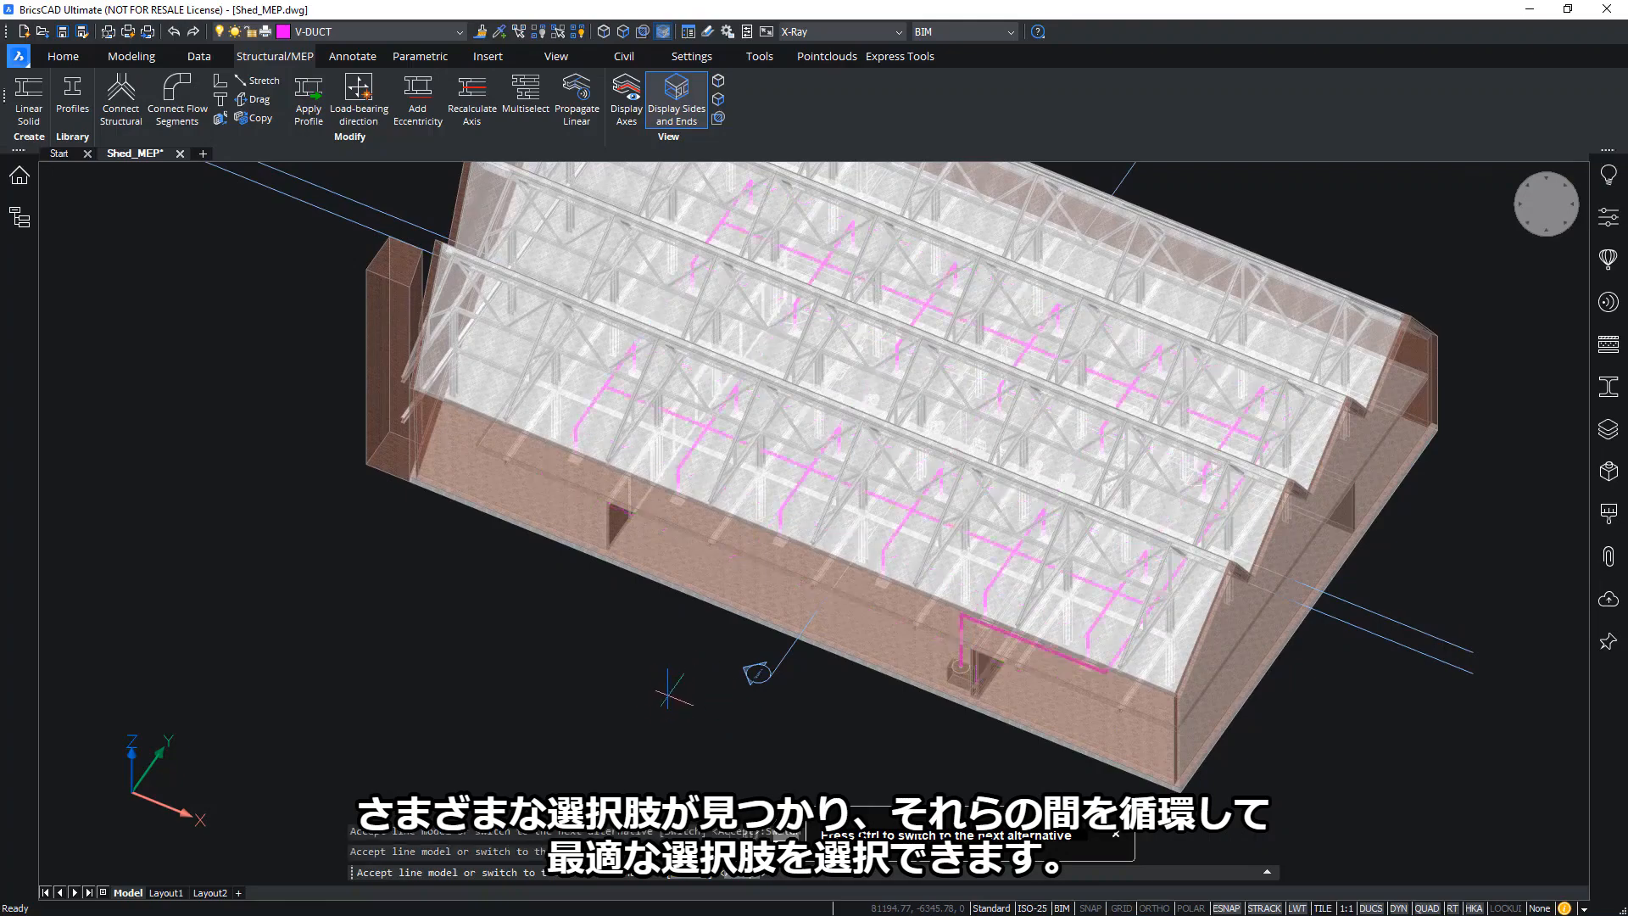
pyautogui.press('ctrl')
pyautogui.press('ctrl')
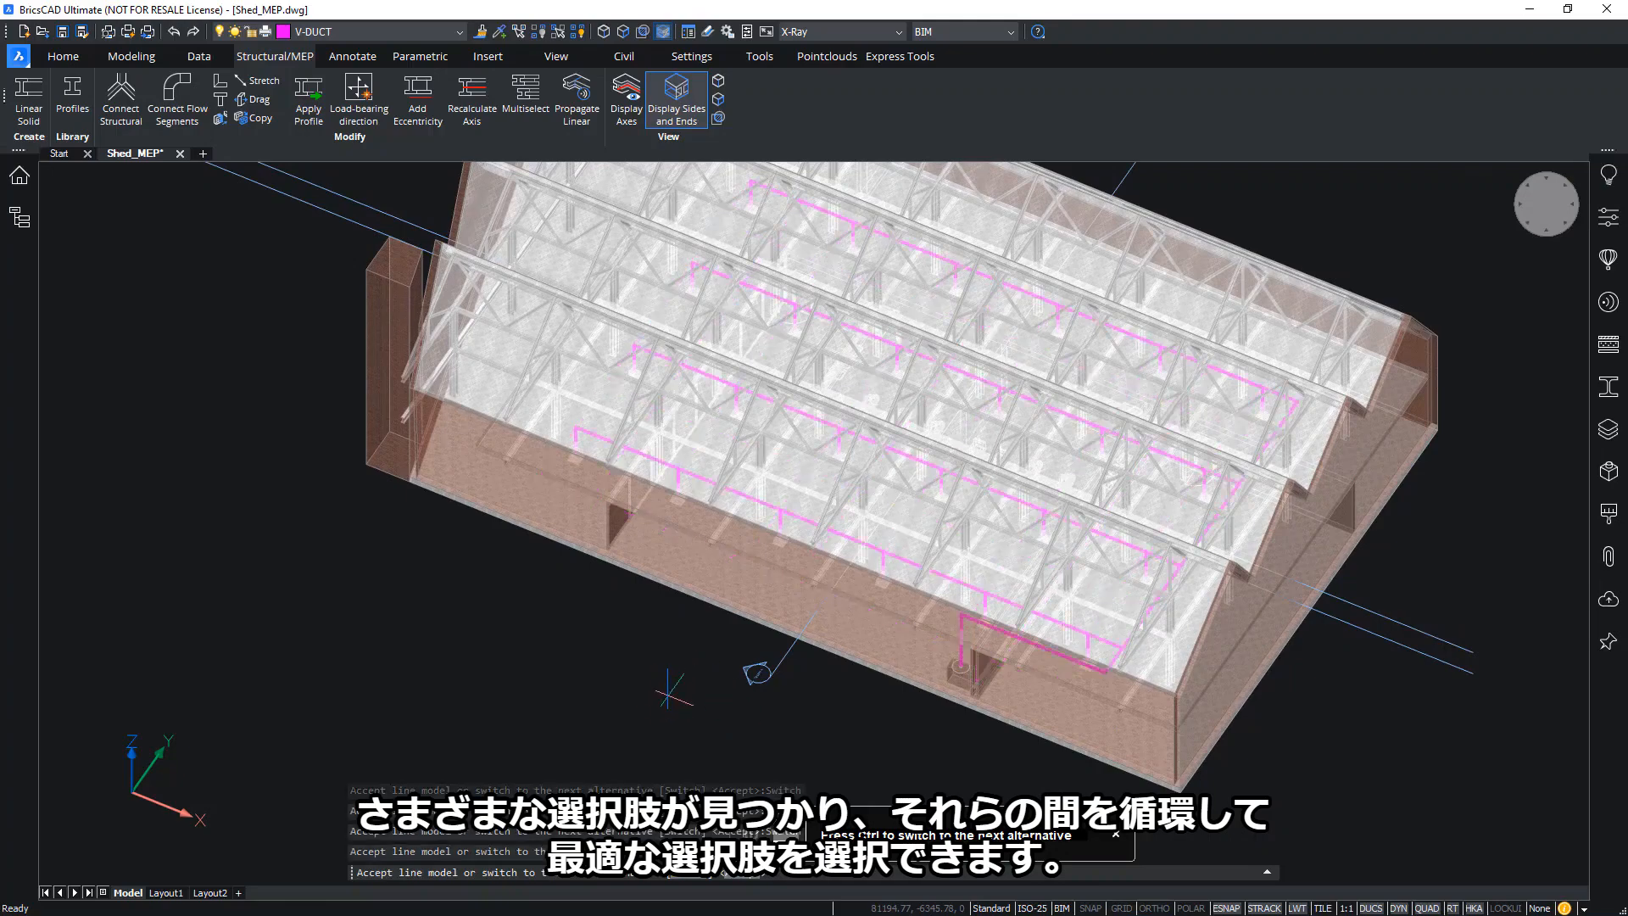
pyautogui.press('ctrl')
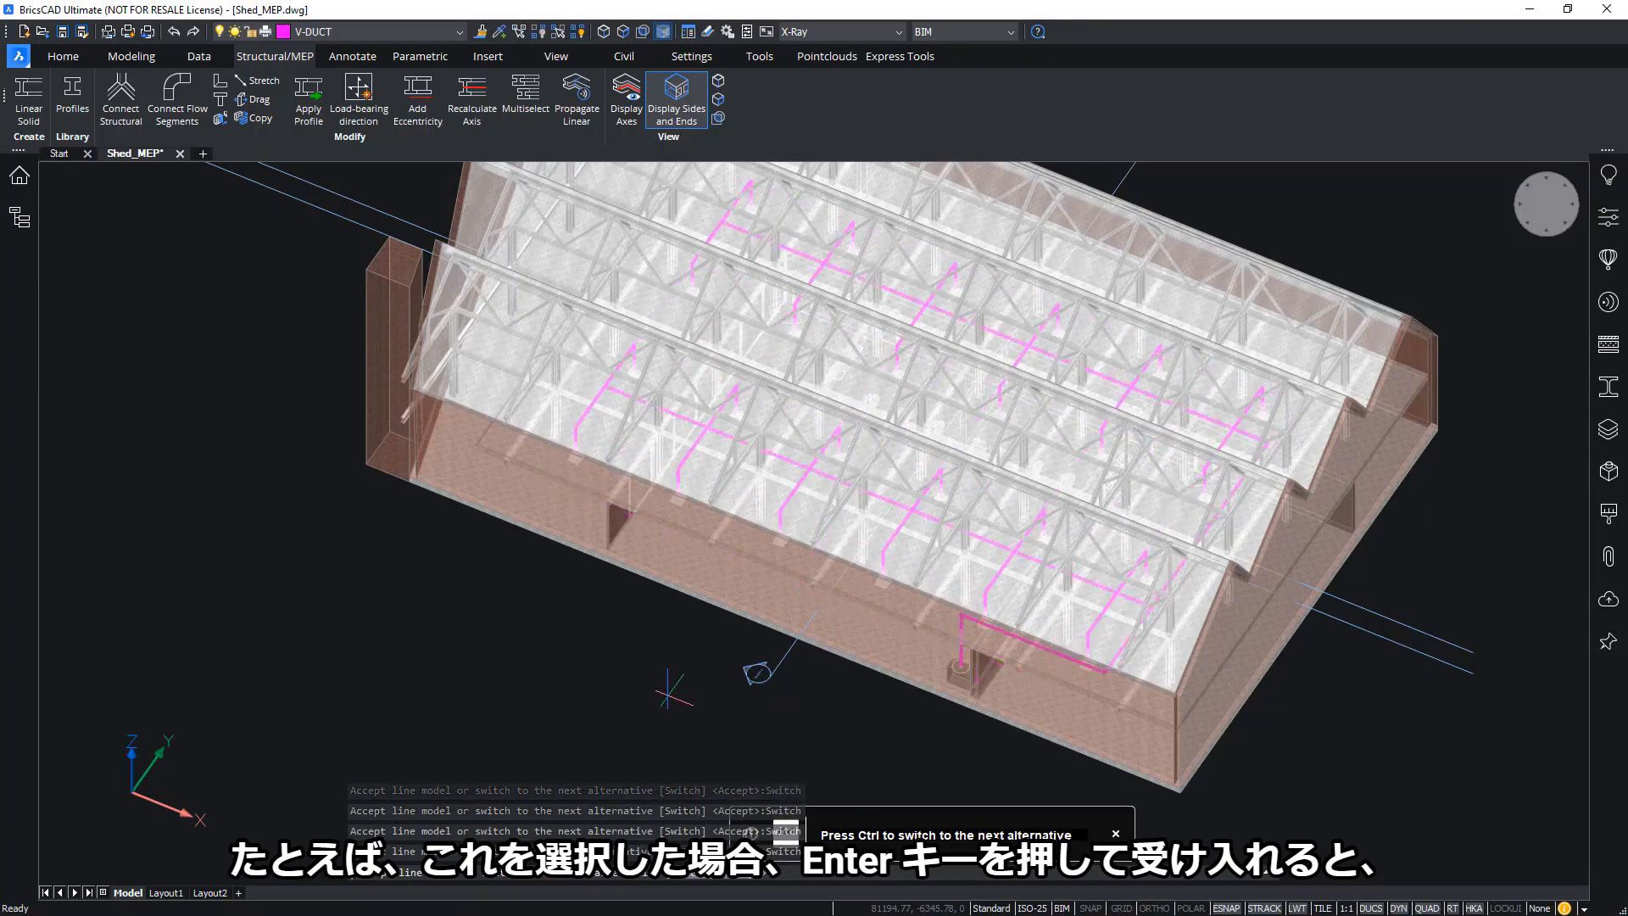
pyautogui.keyDown('shift'); pyautogui.moveTo(668, 696); pyautogui.dragTo(994, 646, button='middle'); pyautogui.keyUp('shift')
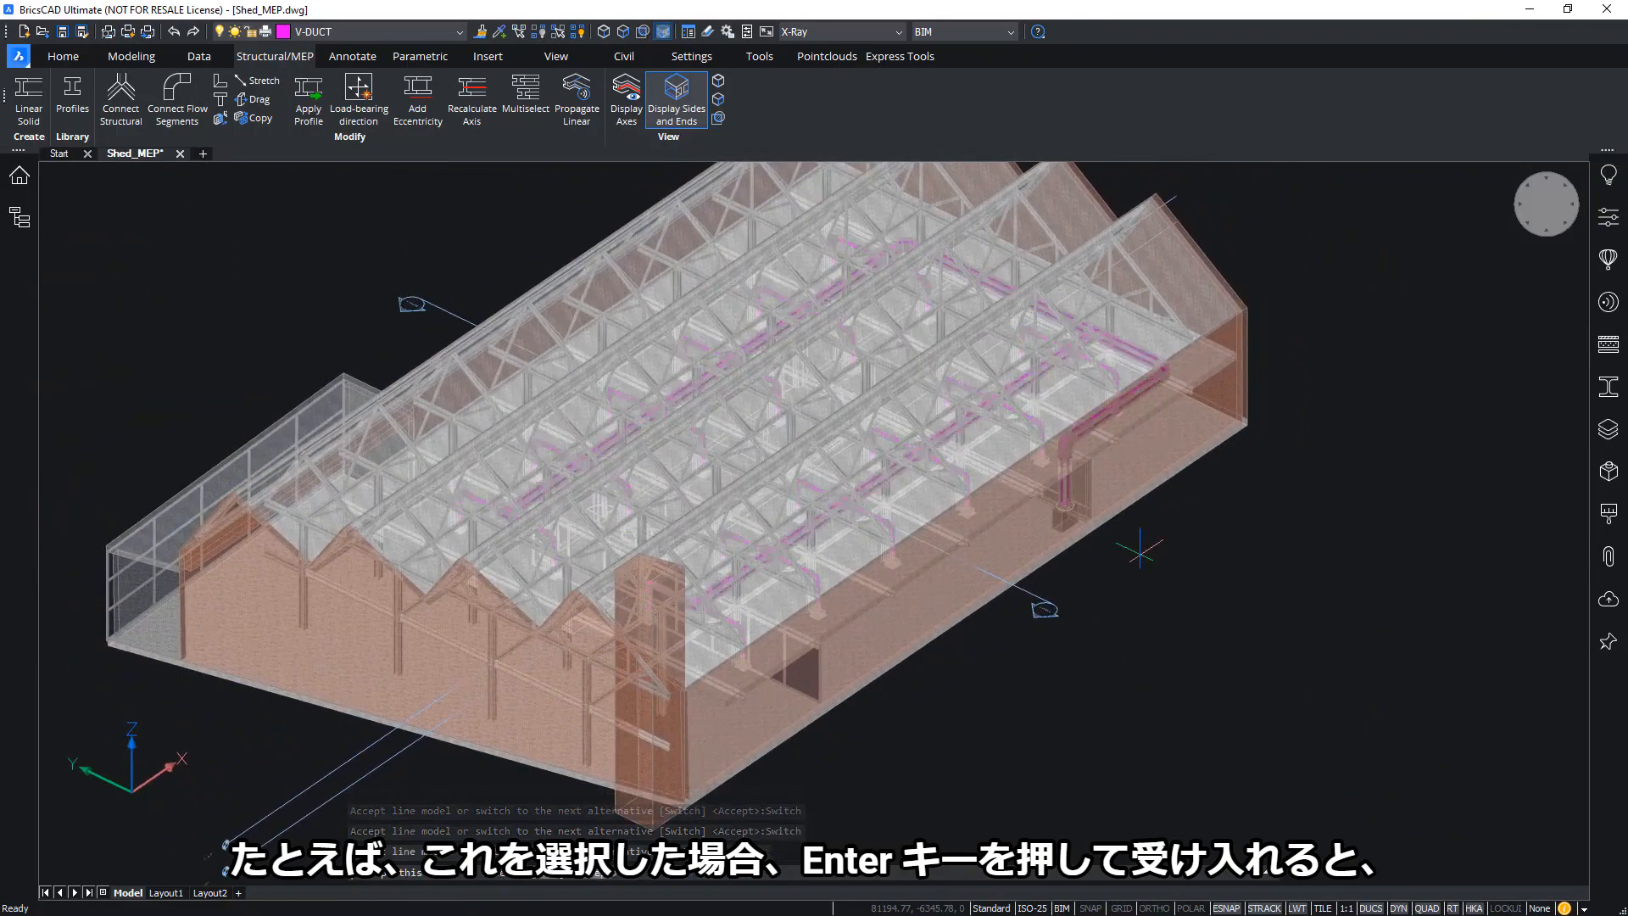
pyautogui.press('Return')
# Zoom and orbit around the shed to inspect the generated V-DUCT duct network
pyautogui.scroll(10, 1042, 474)
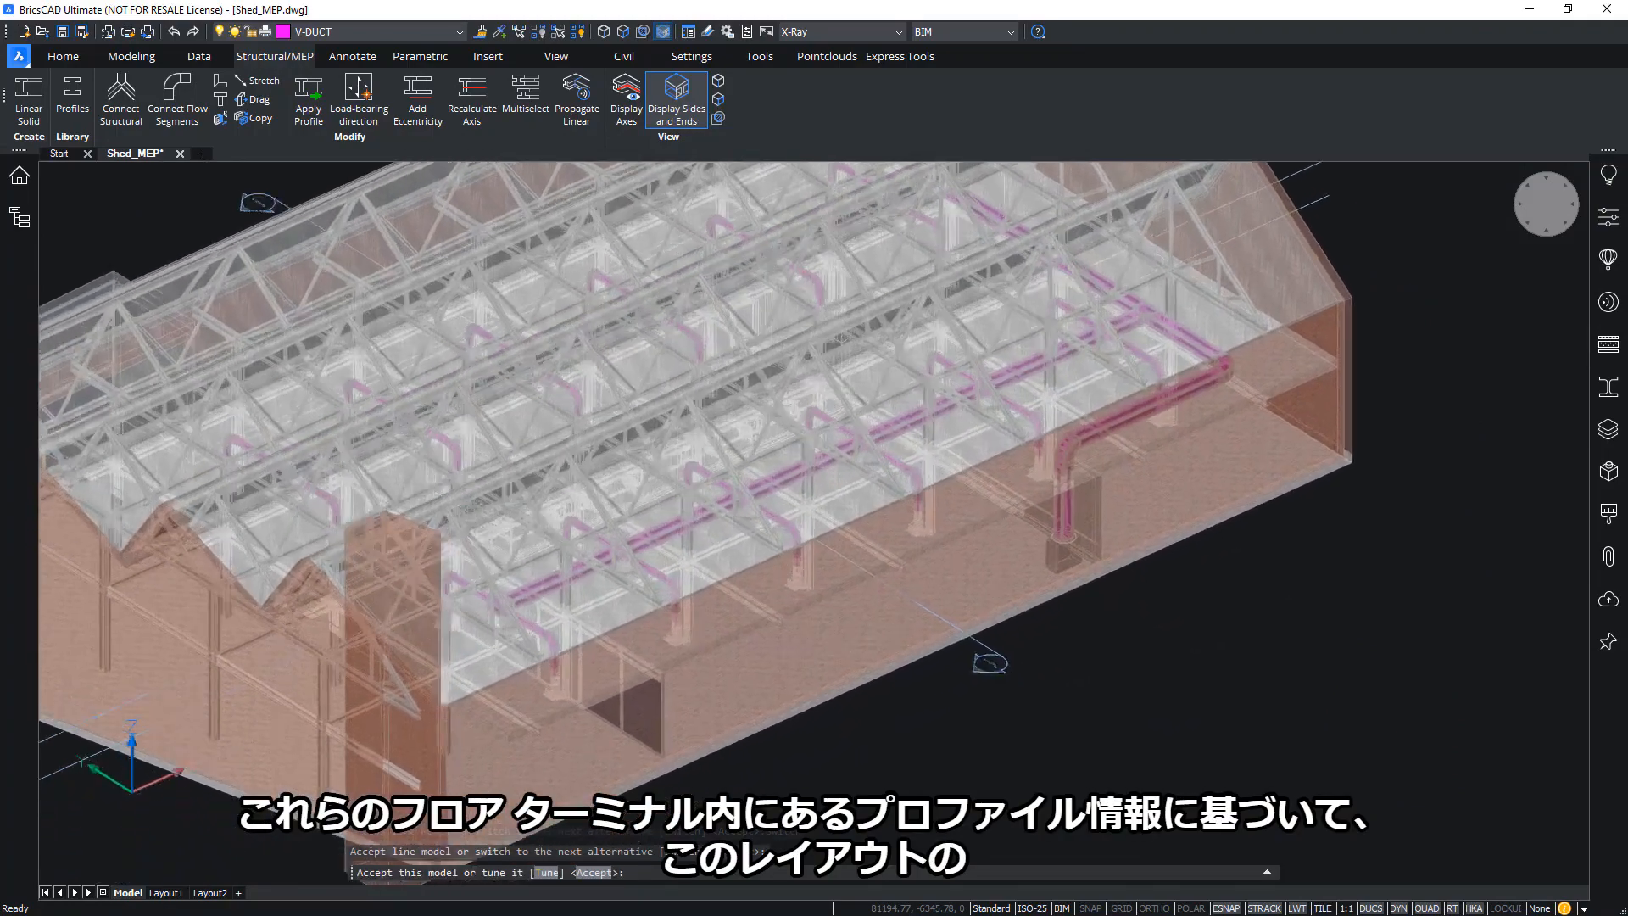
pyautogui.scroll(10, 1042, 475)
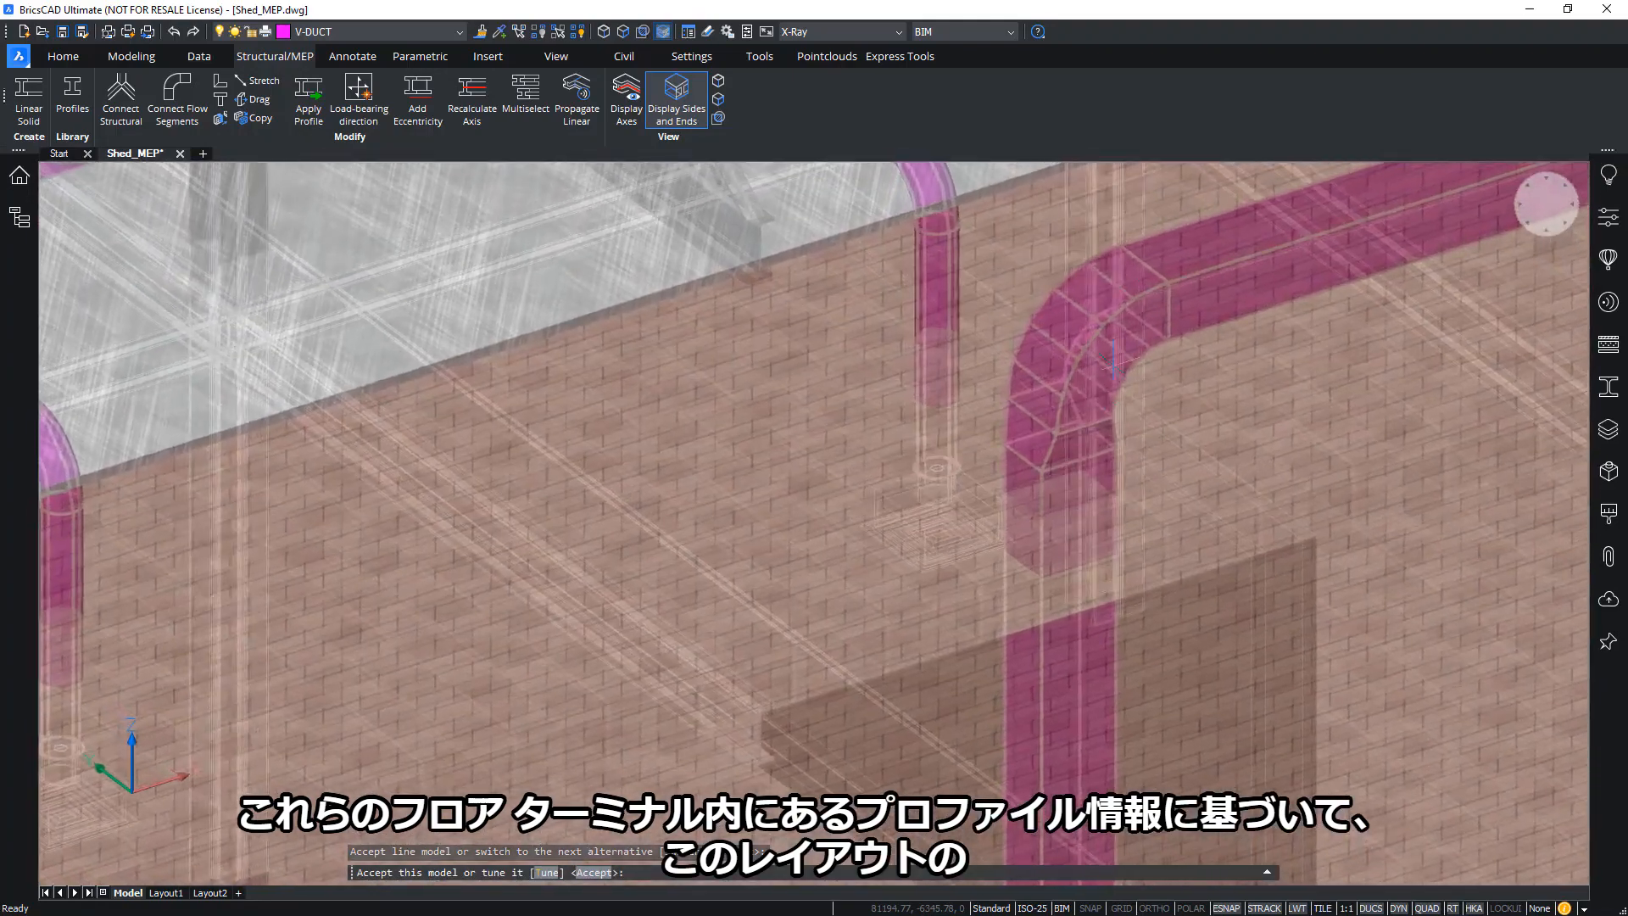
pyautogui.scroll(-5, 1075, 548)
pyautogui.scroll(-1, 1036, 517)
pyautogui.moveTo(1036, 517); pyautogui.dragTo(1002, 511, button='middle')
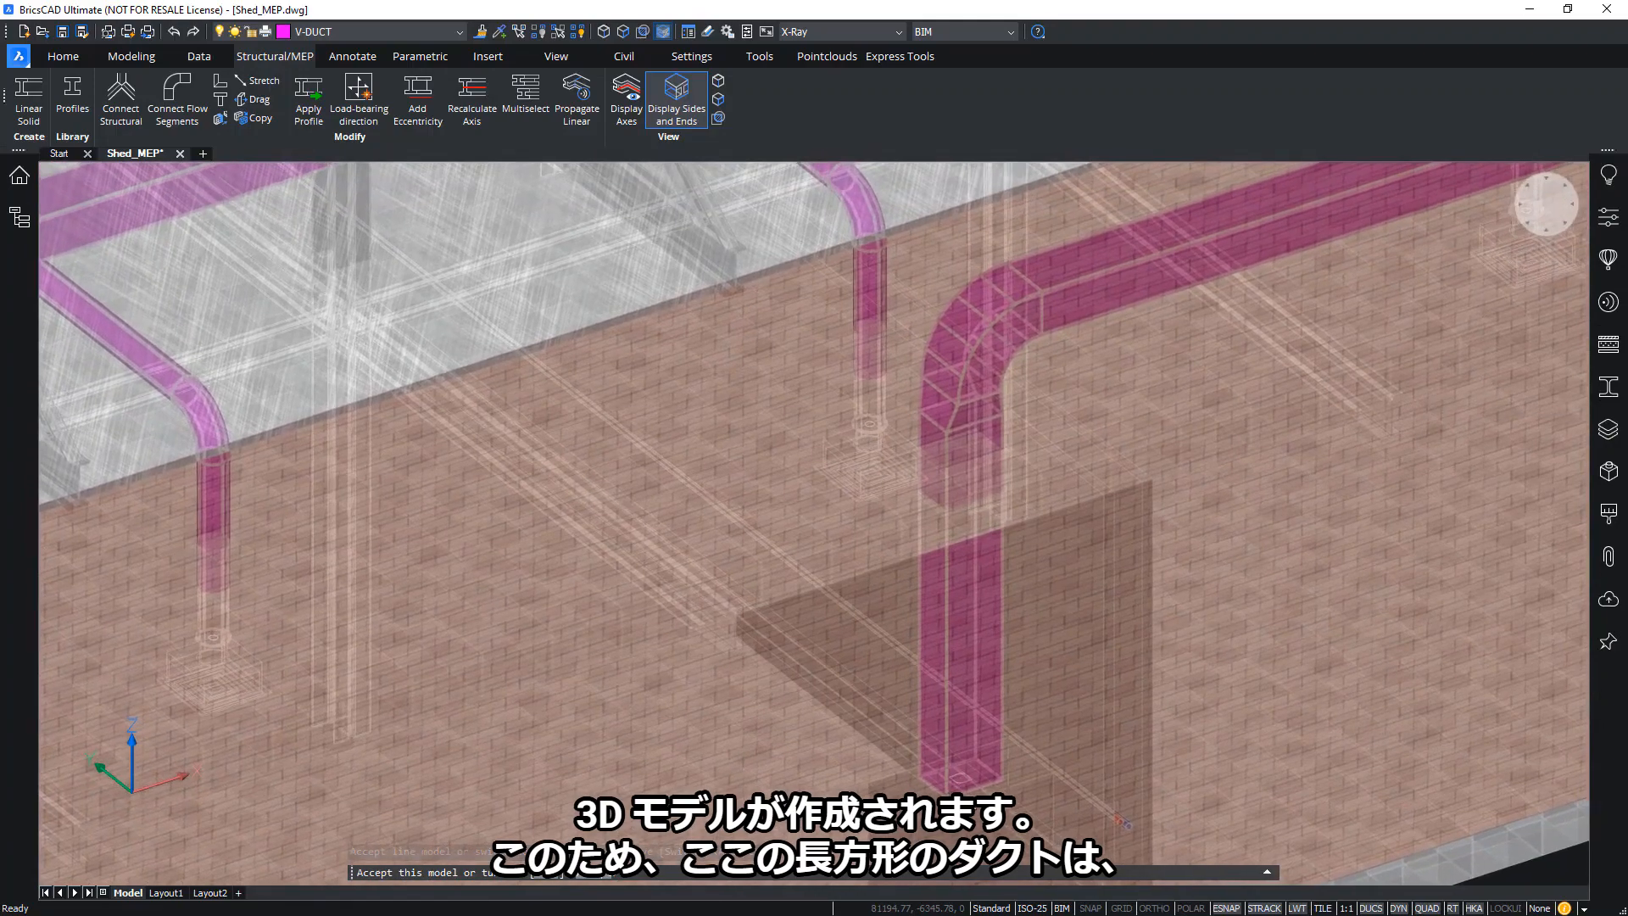
pyautogui.scroll(-5, 1214, 288)
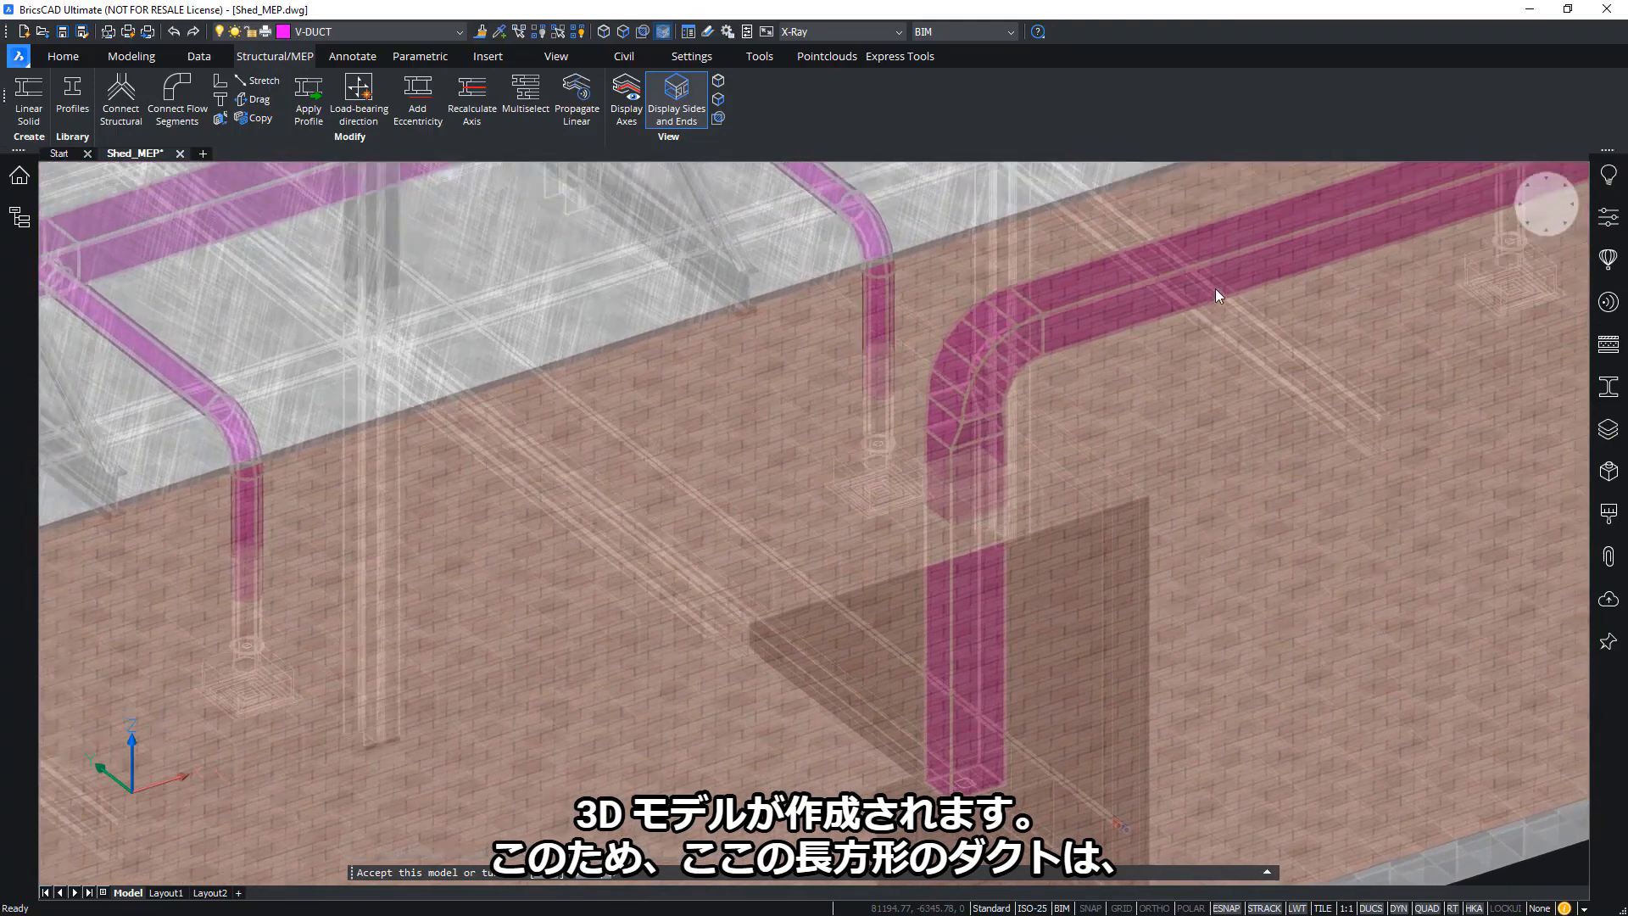
pyautogui.scroll(1, 547, 643)
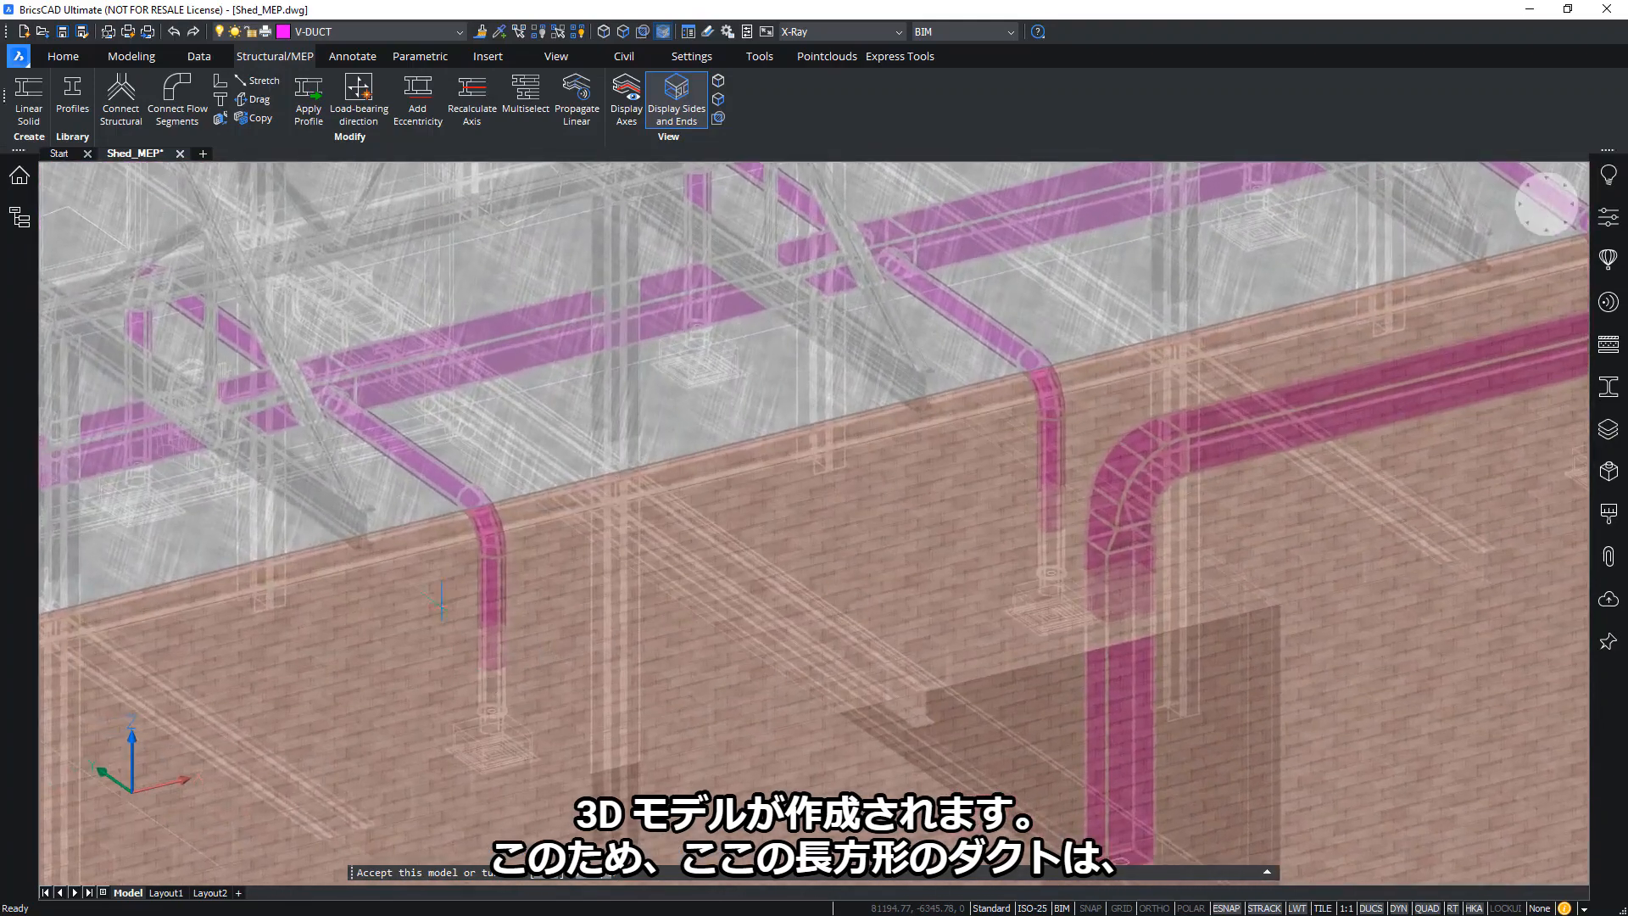
pyautogui.scroll(-8, 507, 629)
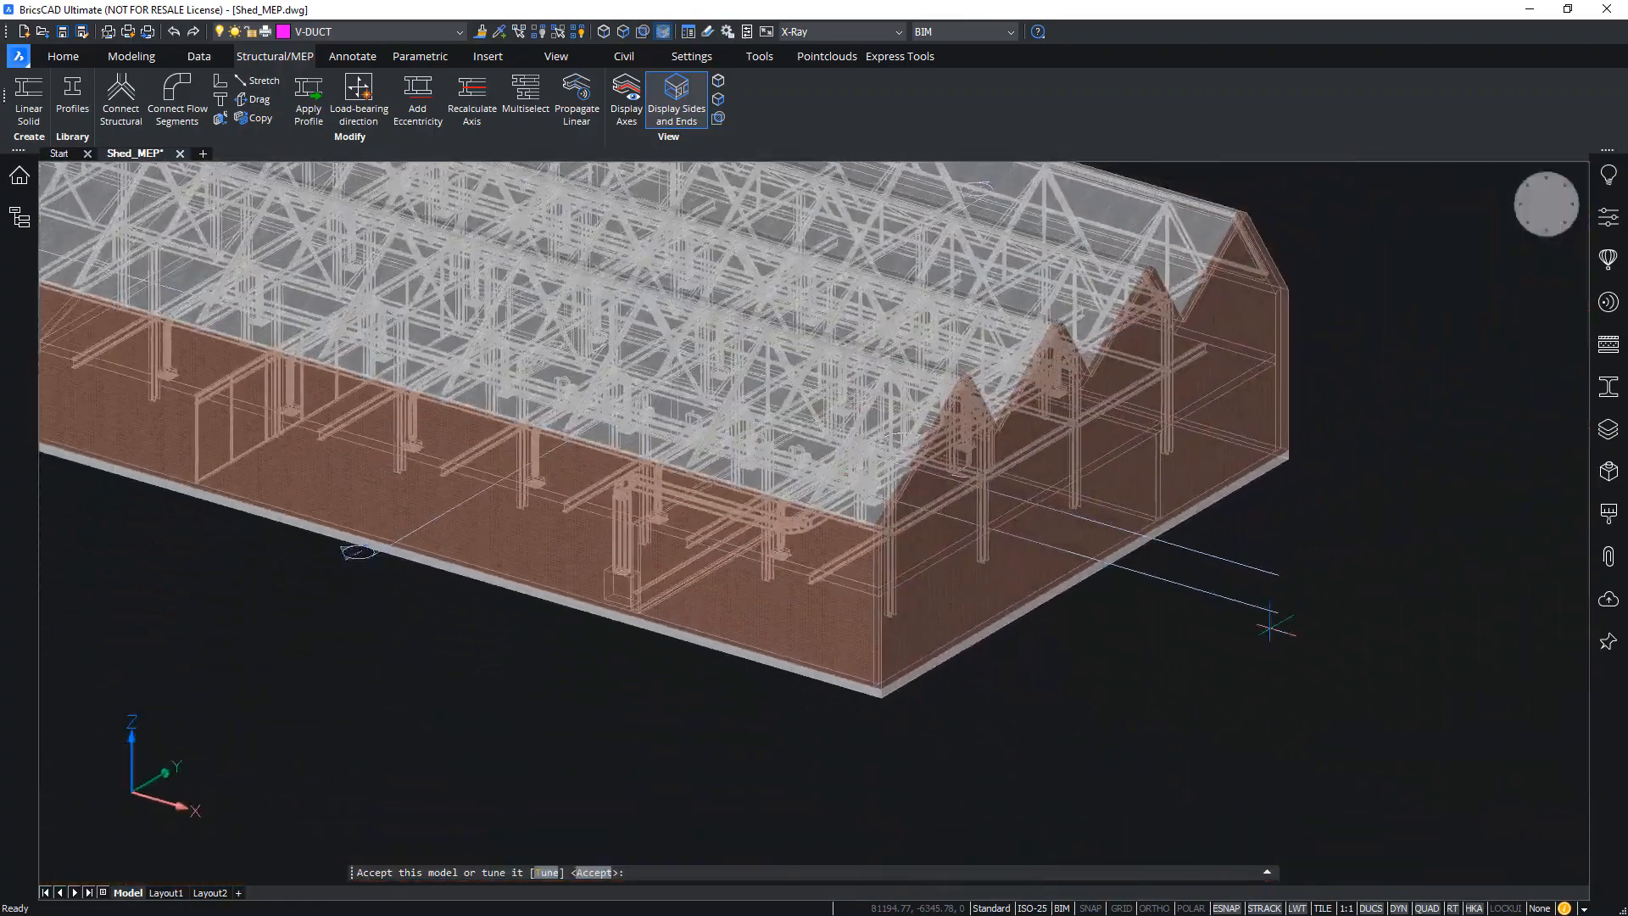
pyautogui.keyDown('shift'); pyautogui.moveTo(1120, 661); pyautogui.dragTo(1224, 693, button='middle'); pyautogui.keyUp('shift')
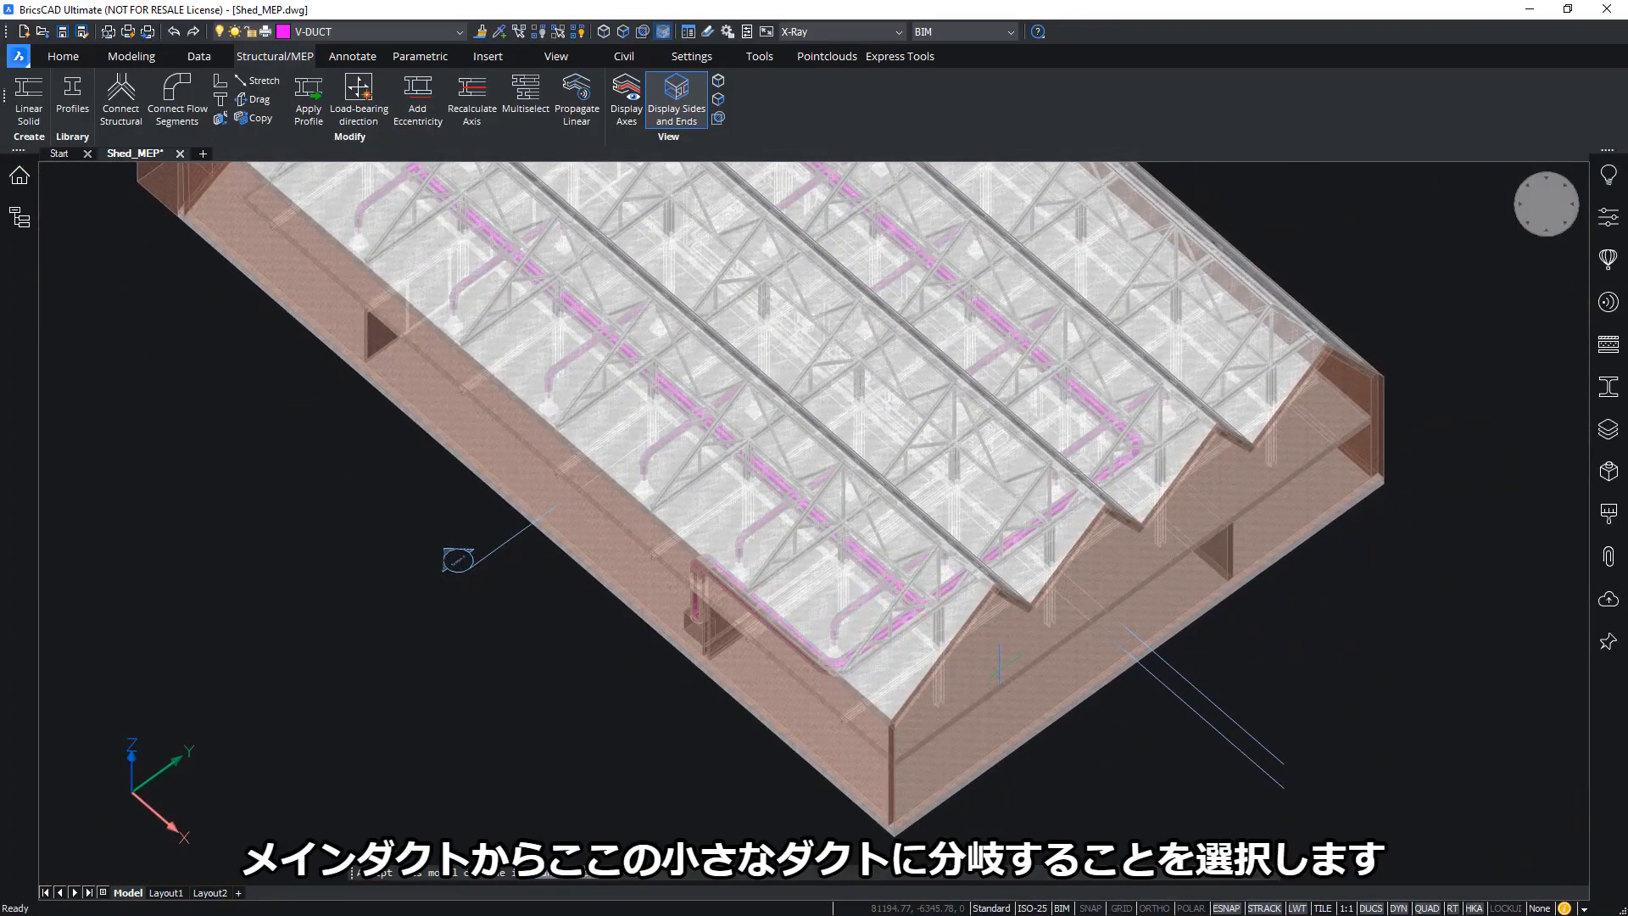
pyautogui.keyDown('shift'); pyautogui.moveTo(1354, 729); pyautogui.dragTo(1400, 718, button='middle'); pyautogui.keyUp('shift')
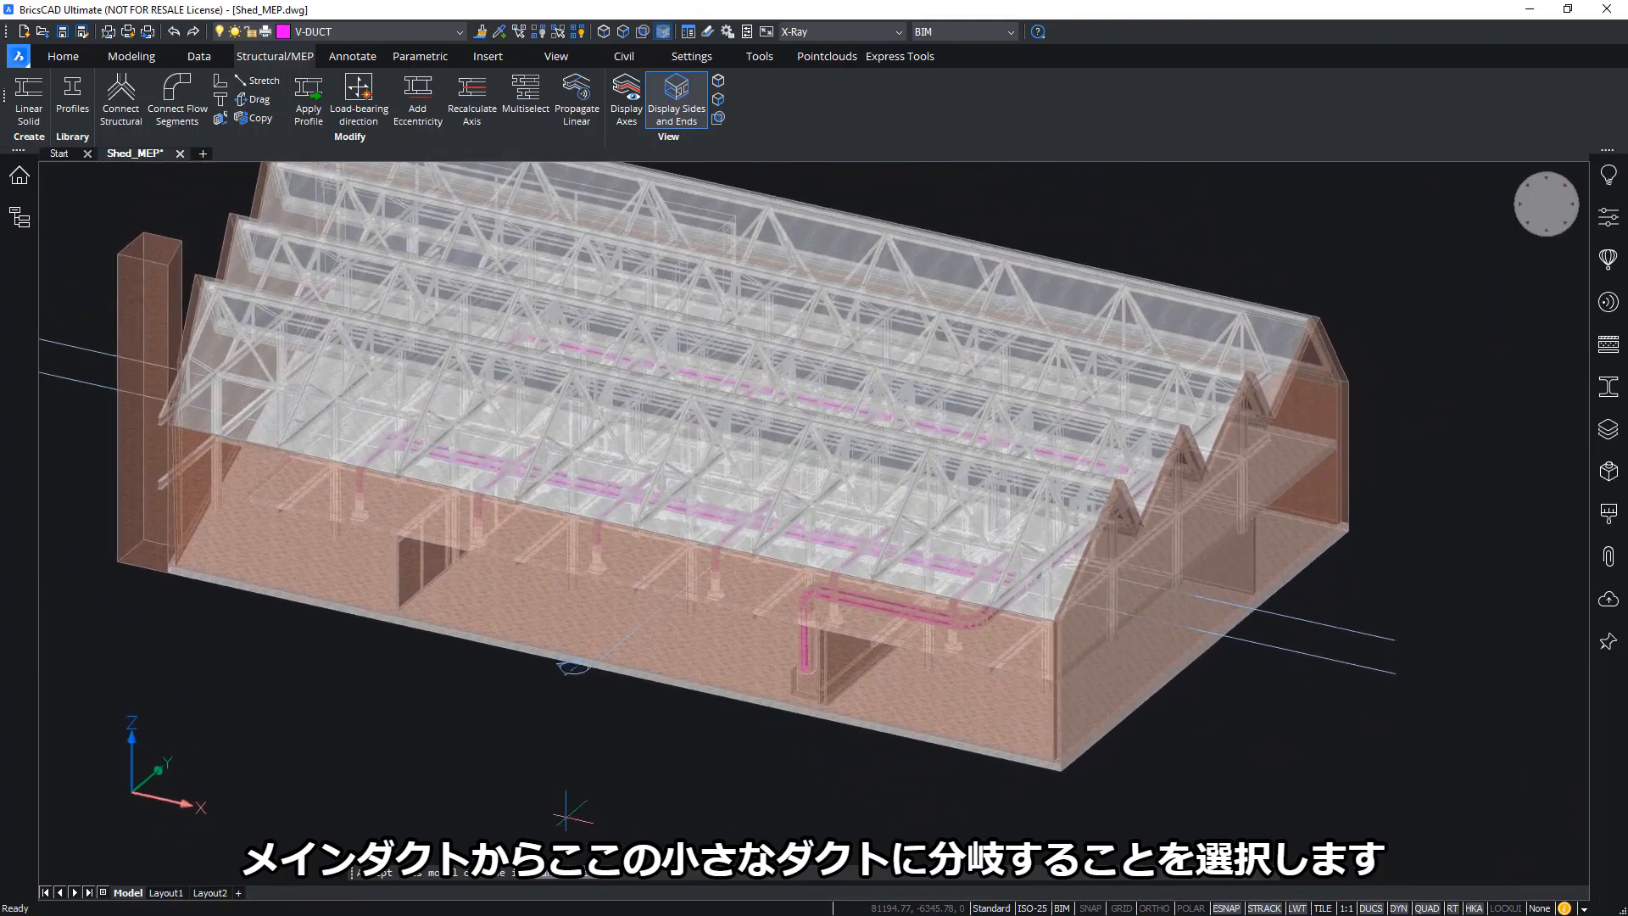
# Choose to tune duct heights, select the 37 upper route lines, and switch to front elevation
pyautogui.click(539, 872)
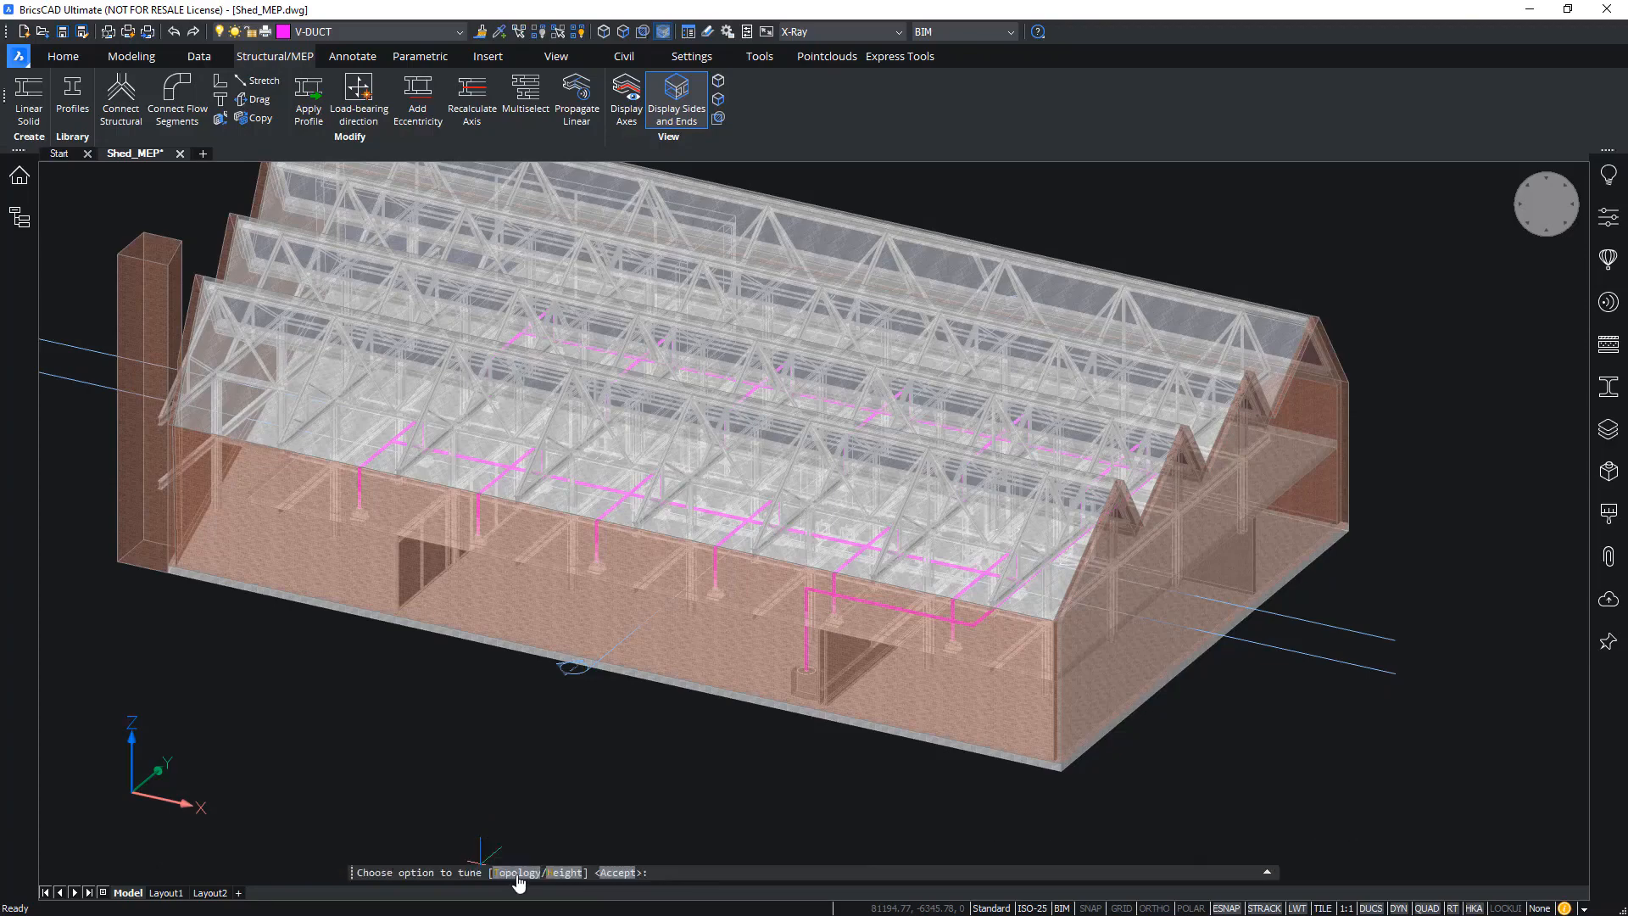
pyautogui.click(573, 882)
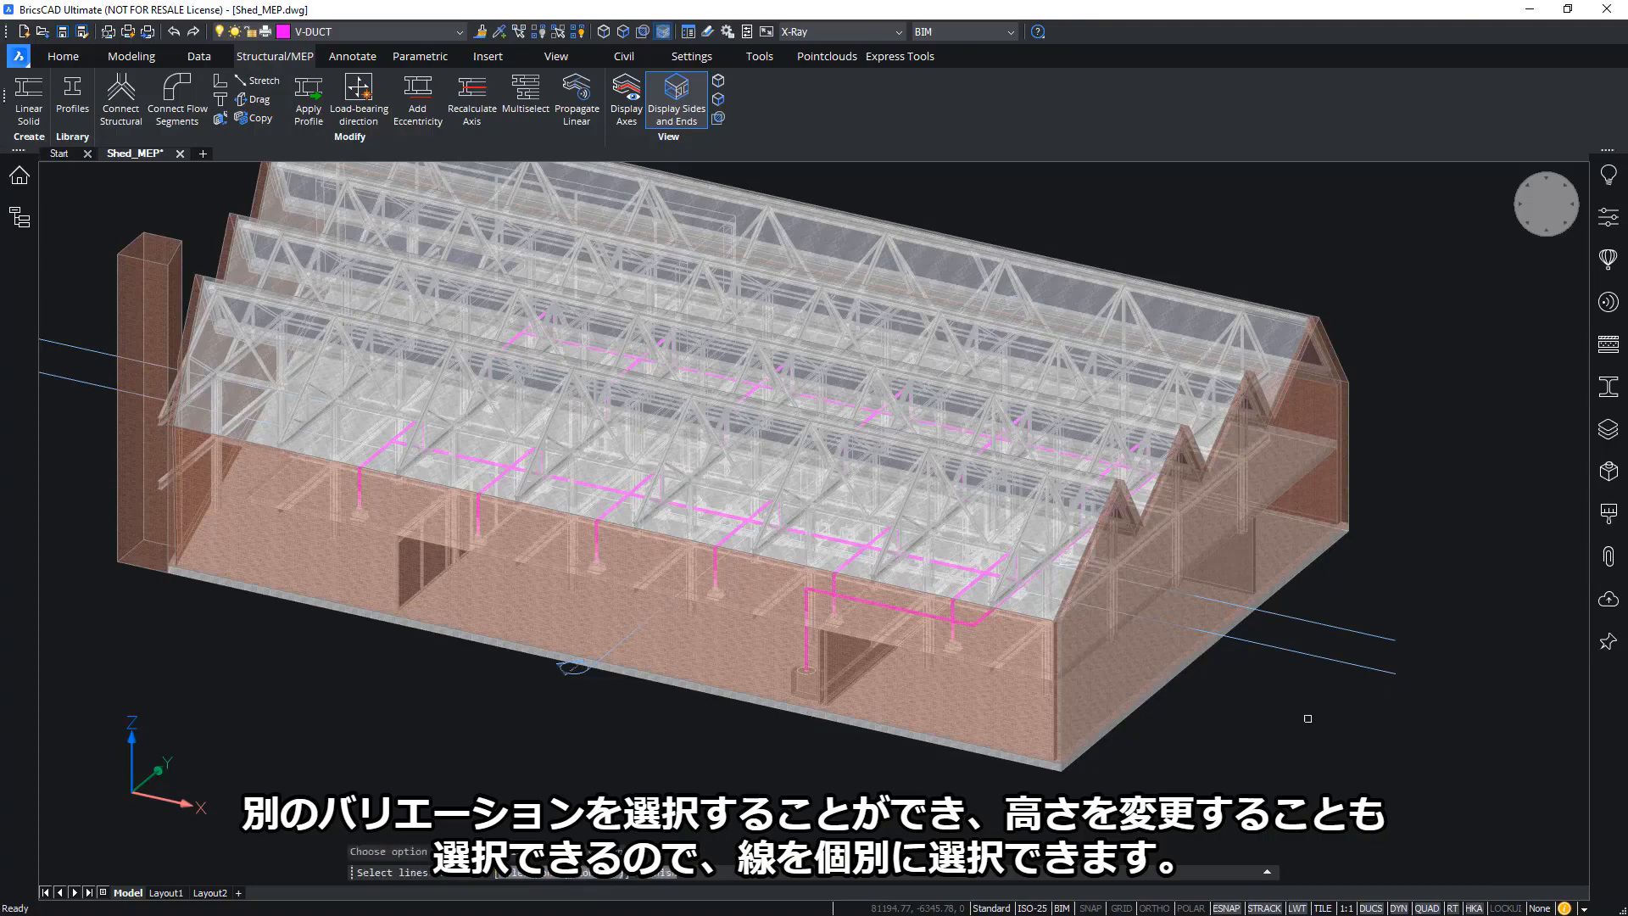
pyautogui.scroll(-1, 843, 516)
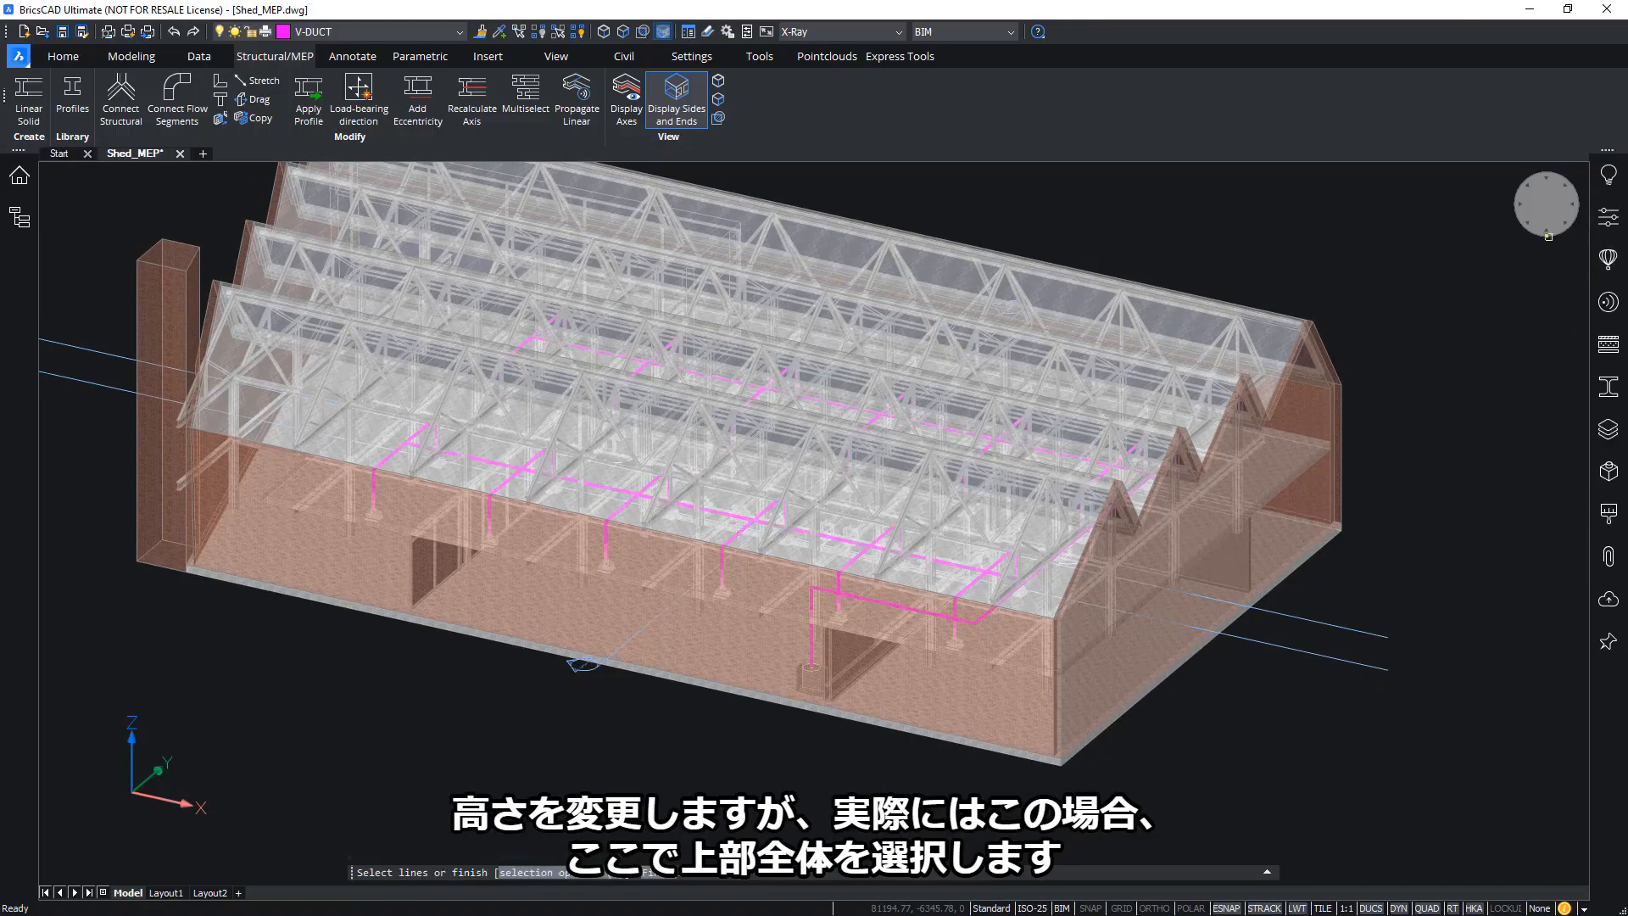
pyautogui.scroll(-3, 561, 373)
pyautogui.click(196, 245)
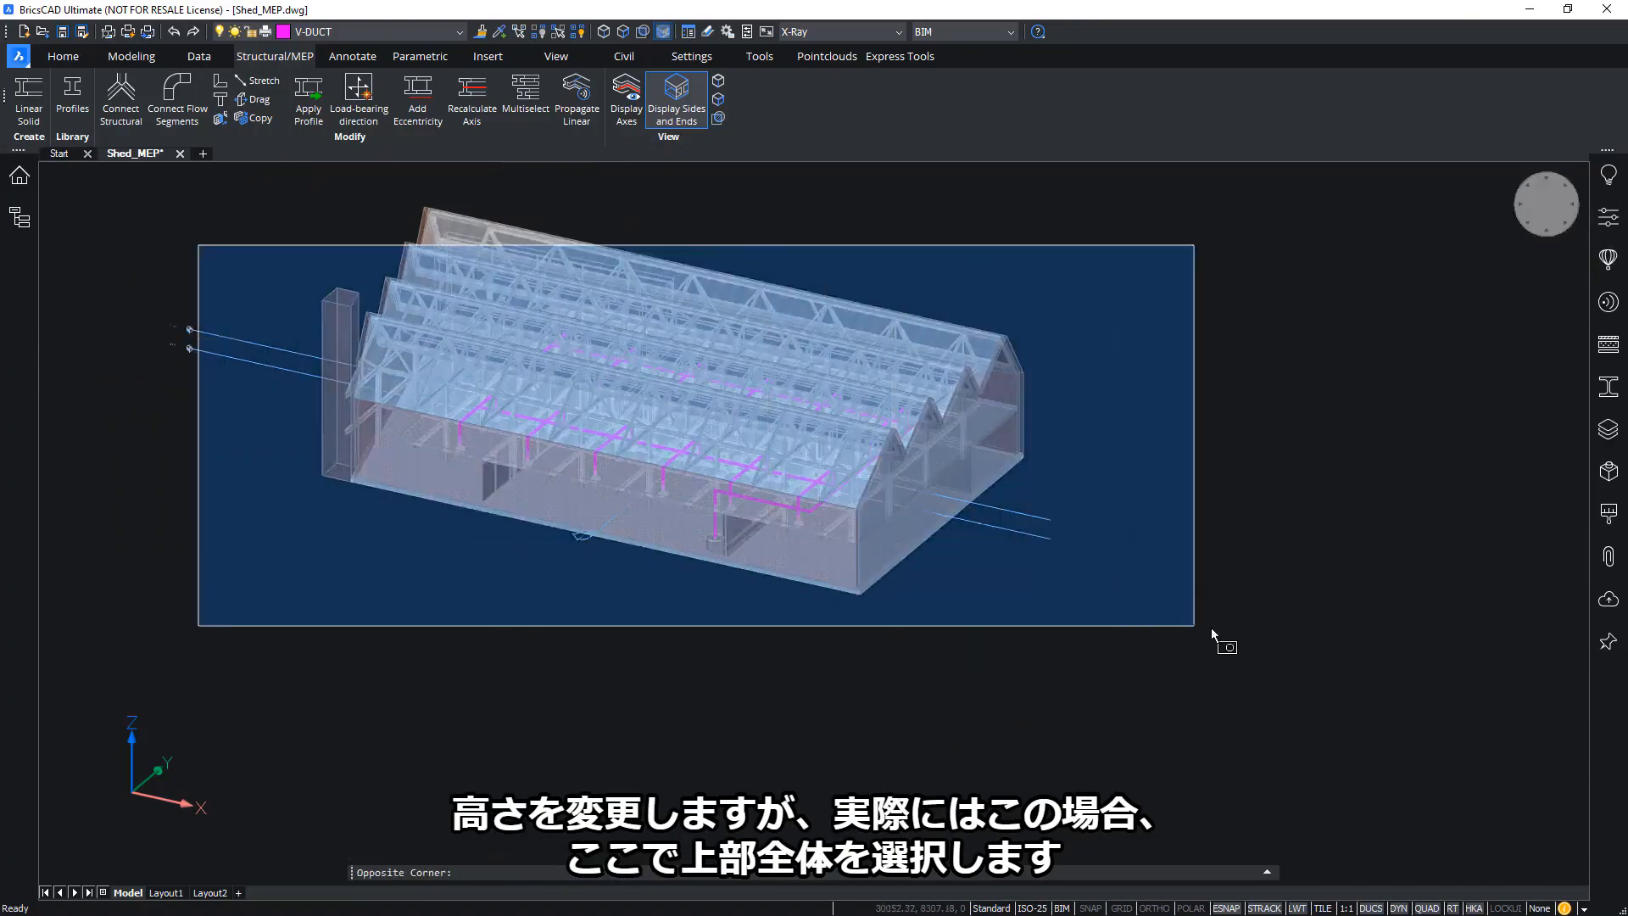
pyautogui.click(1237, 580)
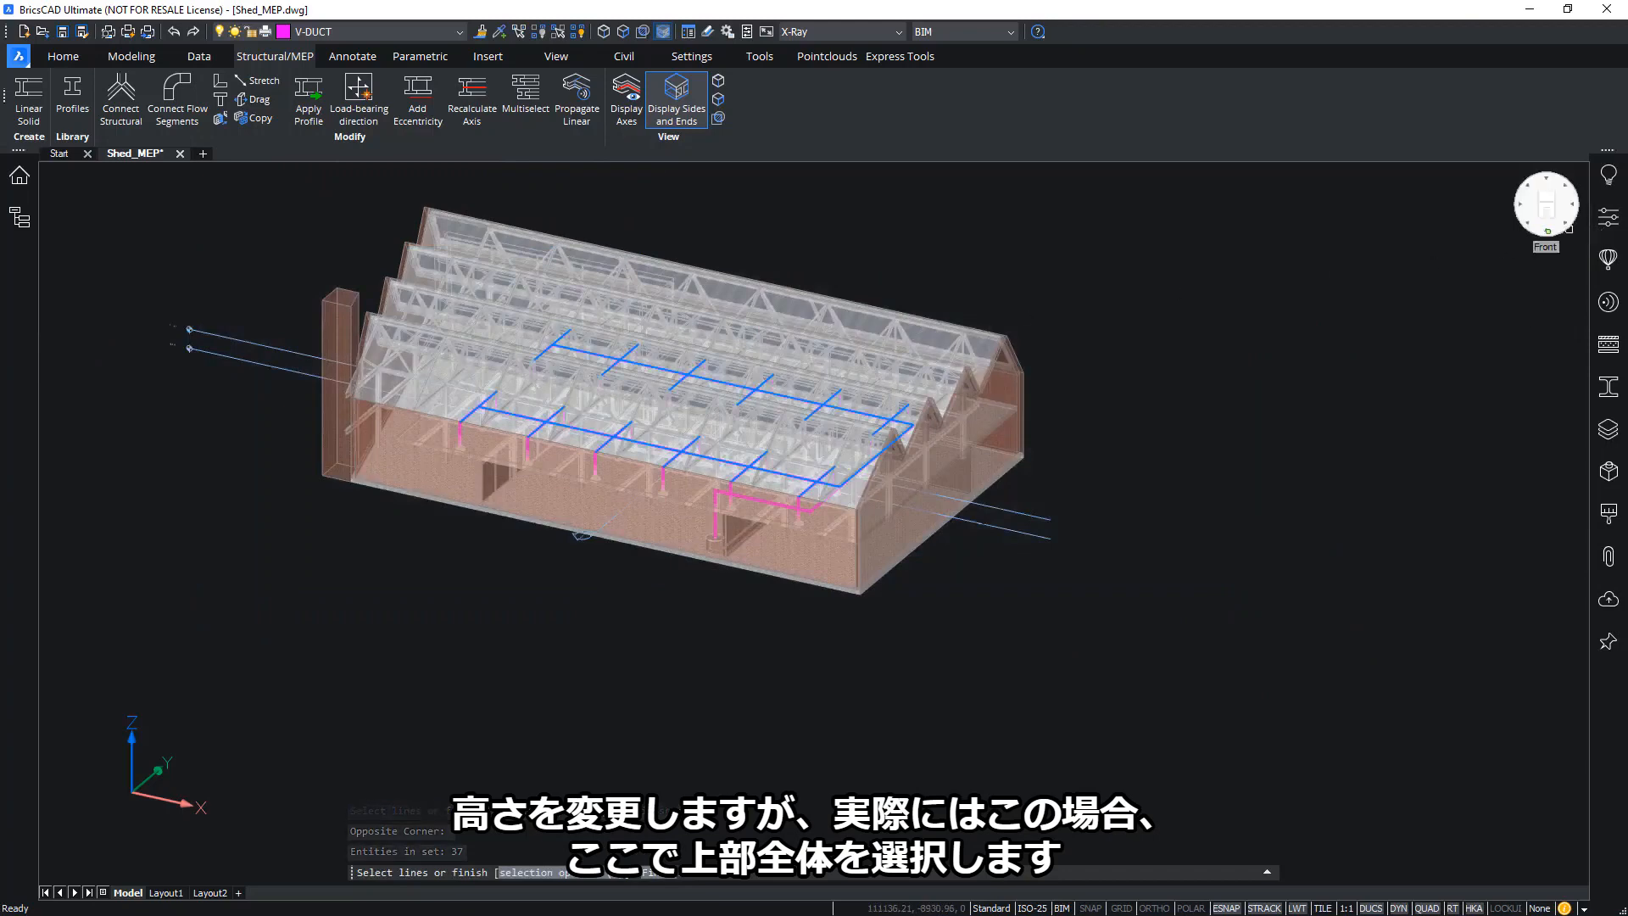
pyautogui.click(1546, 227)
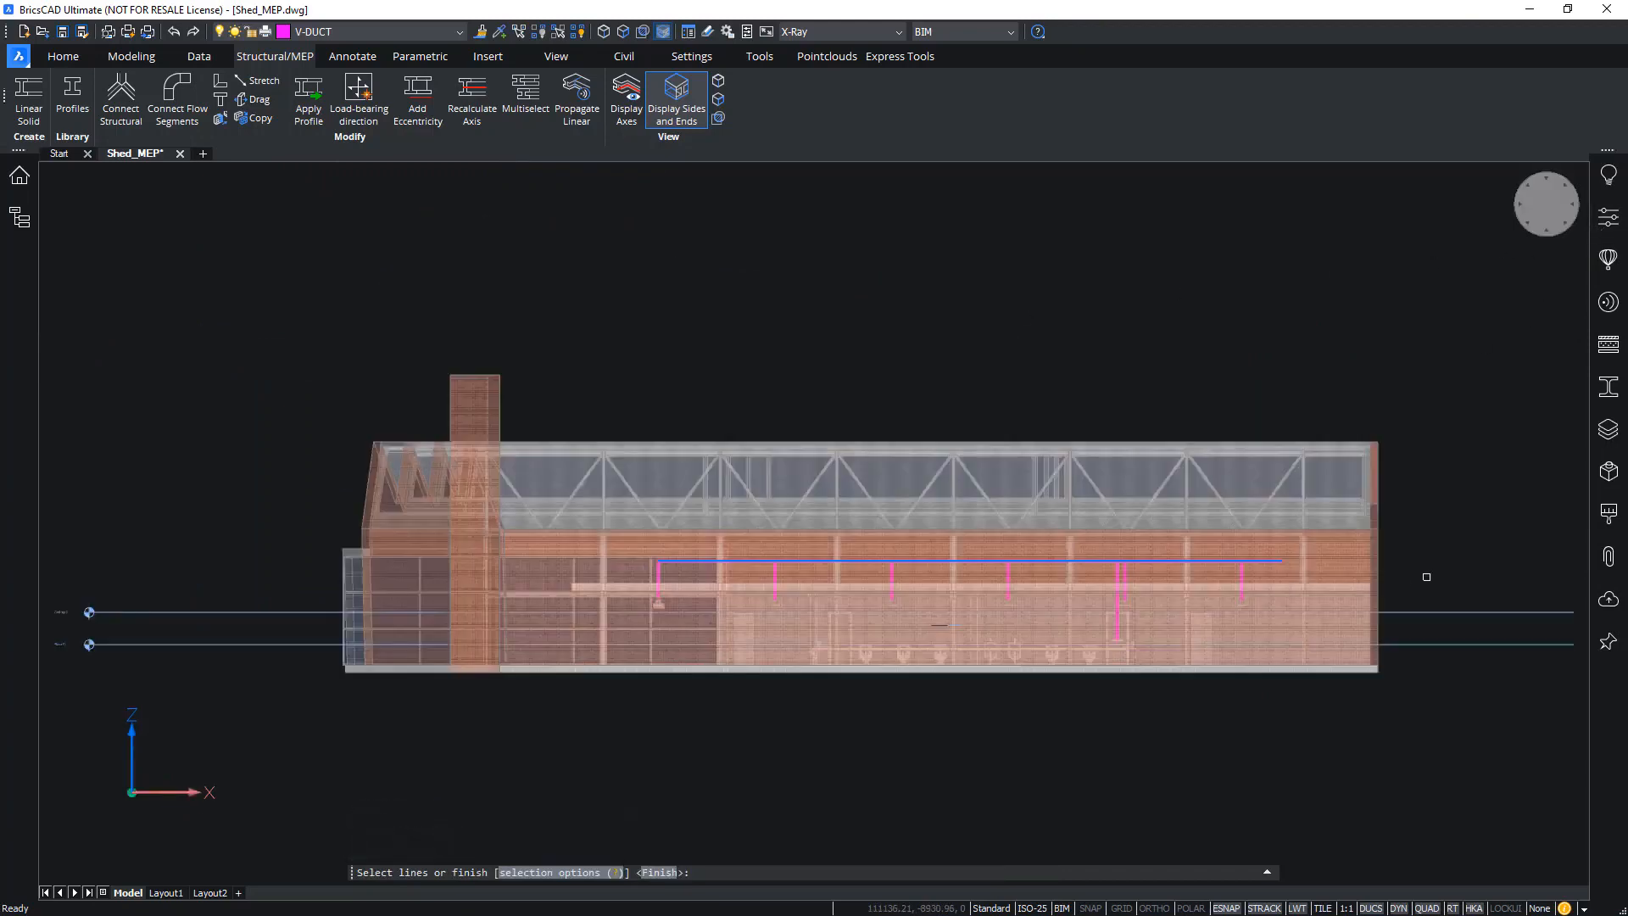
pyautogui.scroll(2, 1425, 576)
# Move the selected routing lines 1050 mm down and accept the layout to generate V-DUCT ducts
pyautogui.press('Return')
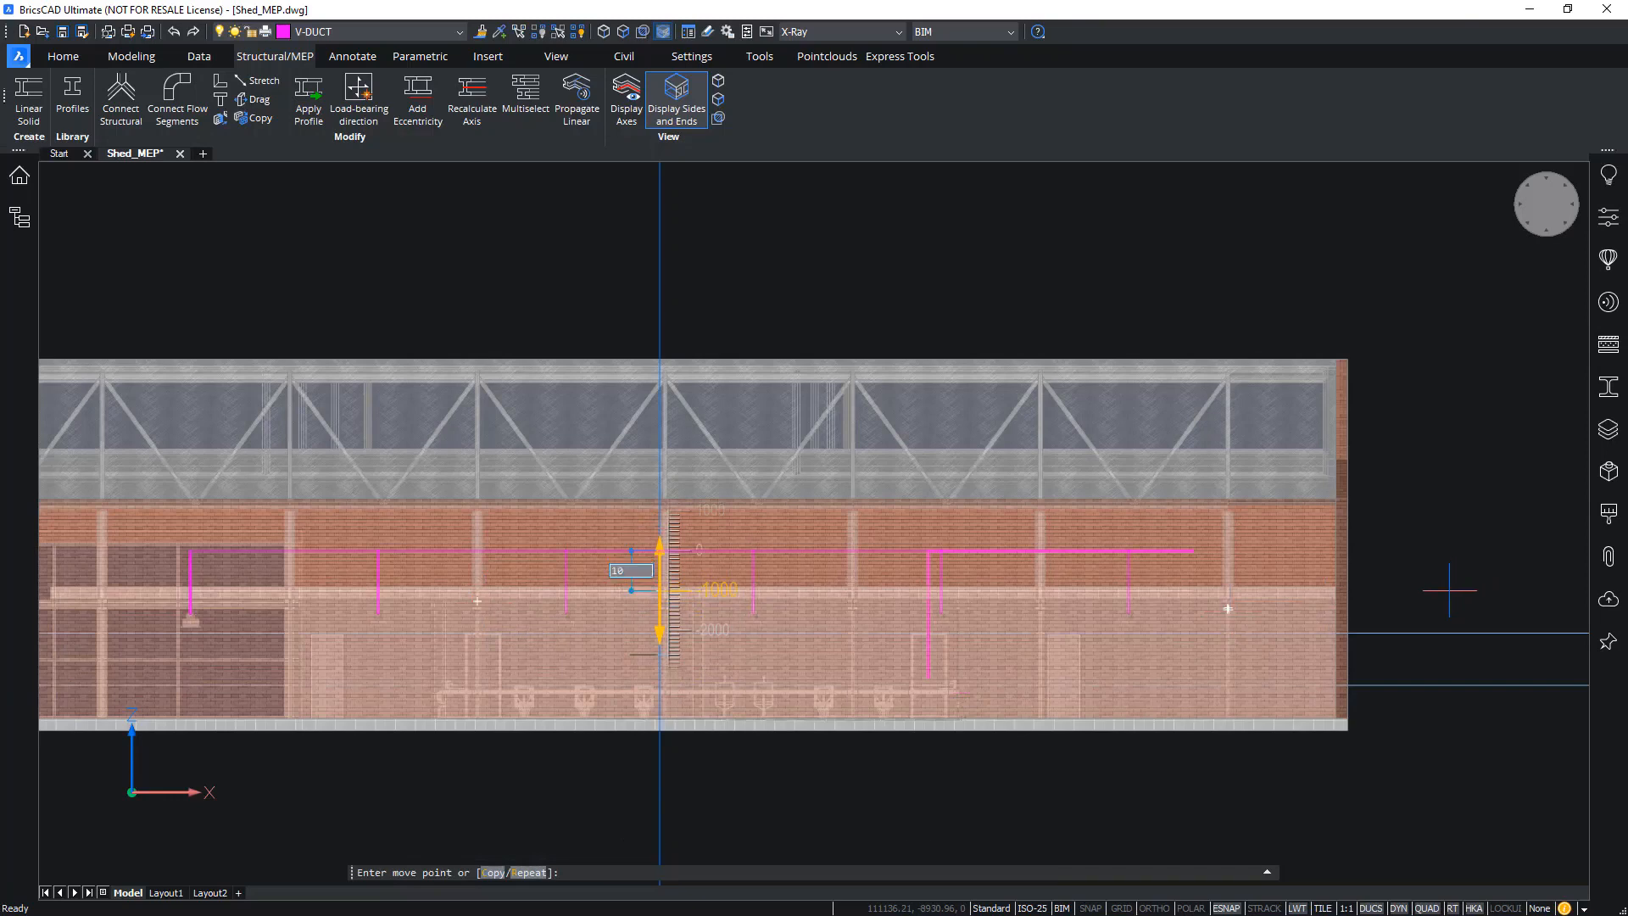
pyautogui.press('Return')
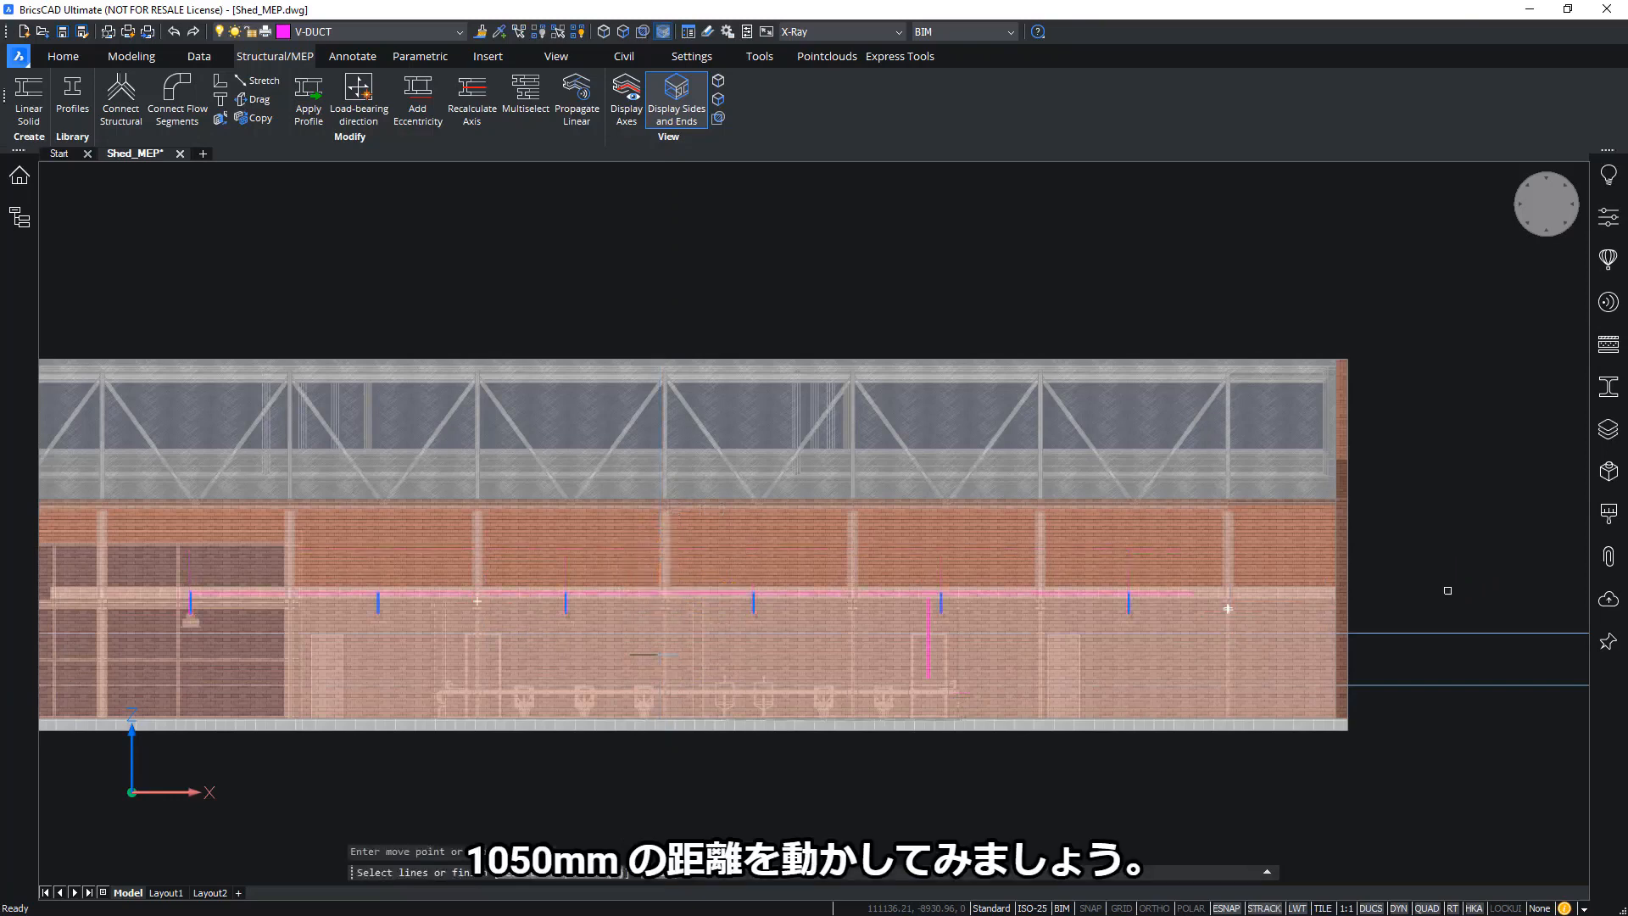
pyautogui.keyDown('shift'); pyautogui.moveTo(1466, 583); pyautogui.dragTo(958, 706, button='middle'); pyautogui.keyUp('shift')
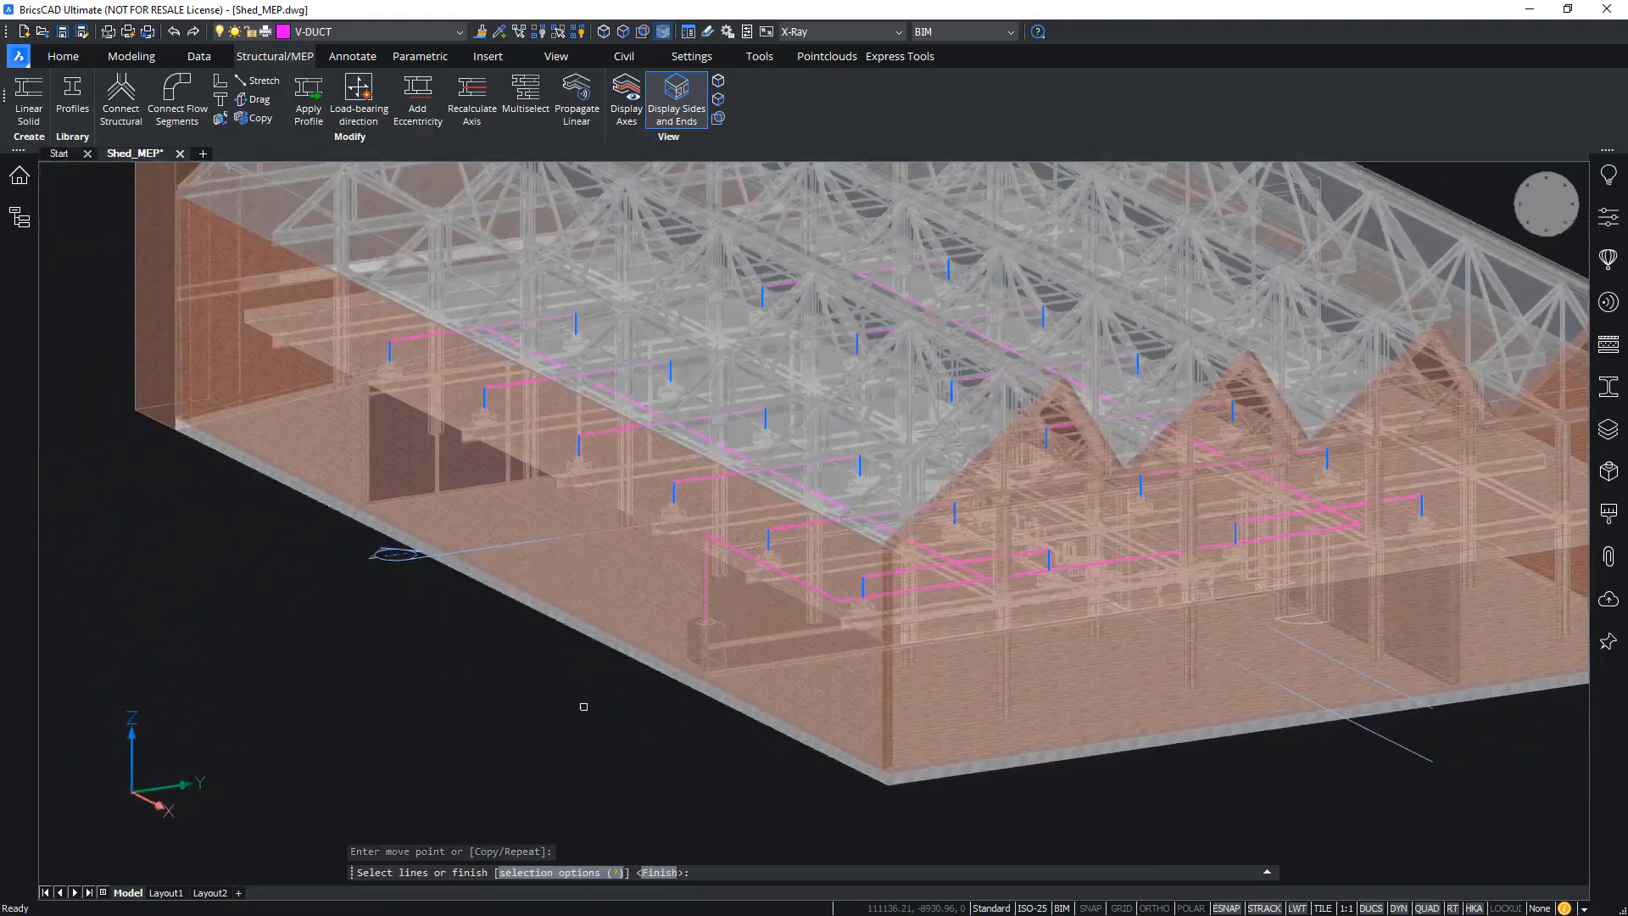
pyautogui.click(650, 873)
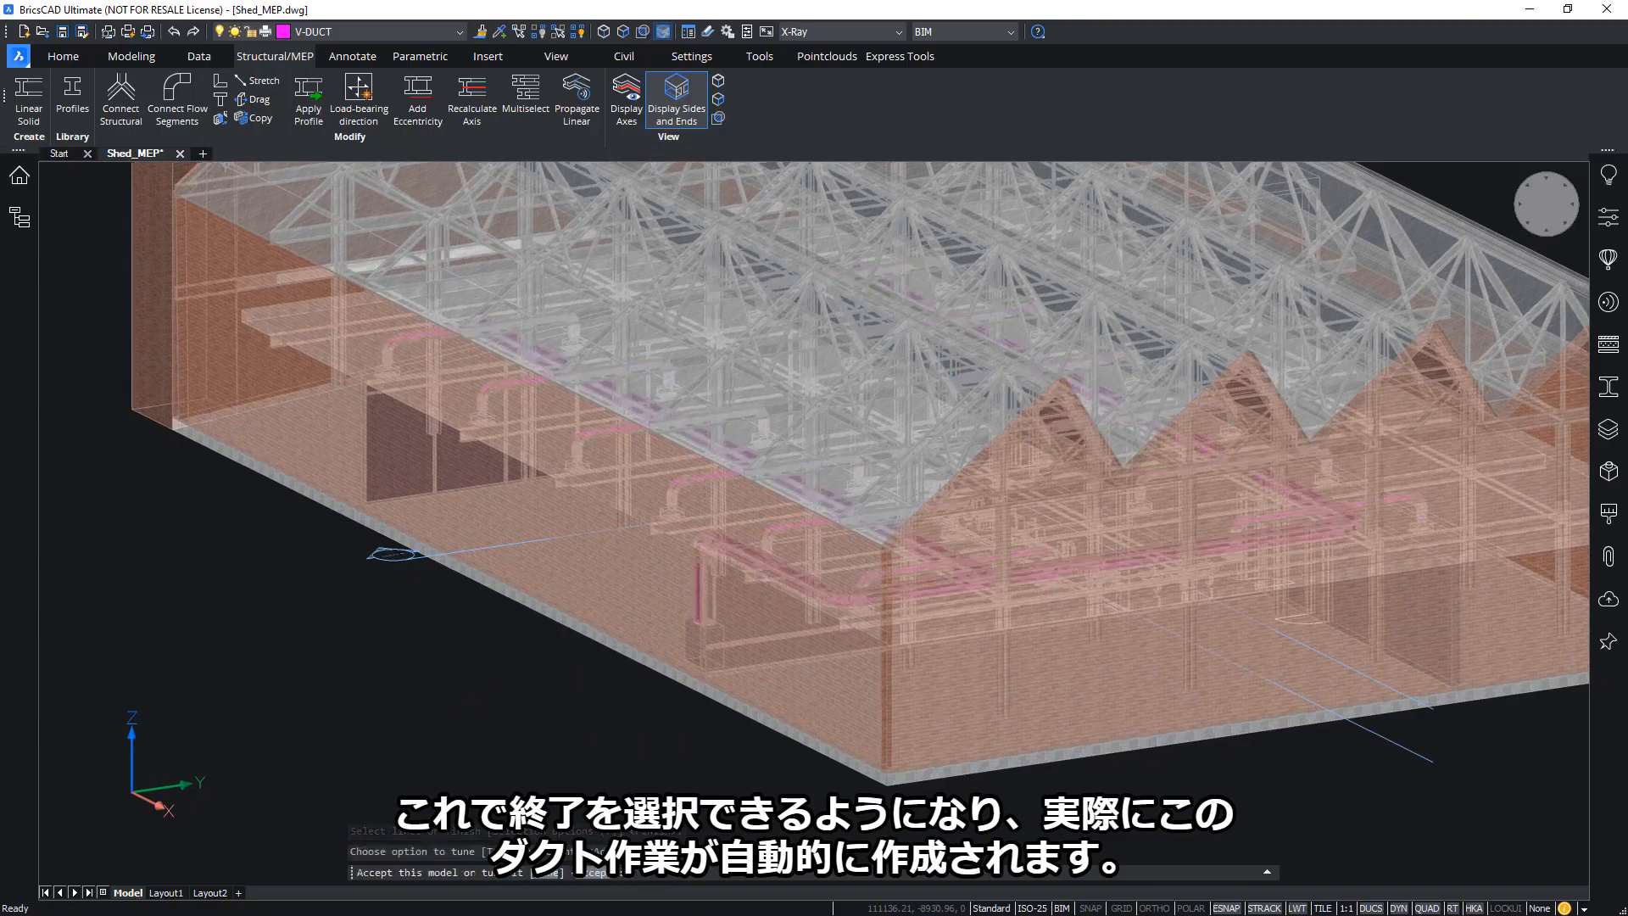
pyautogui.press('Return')
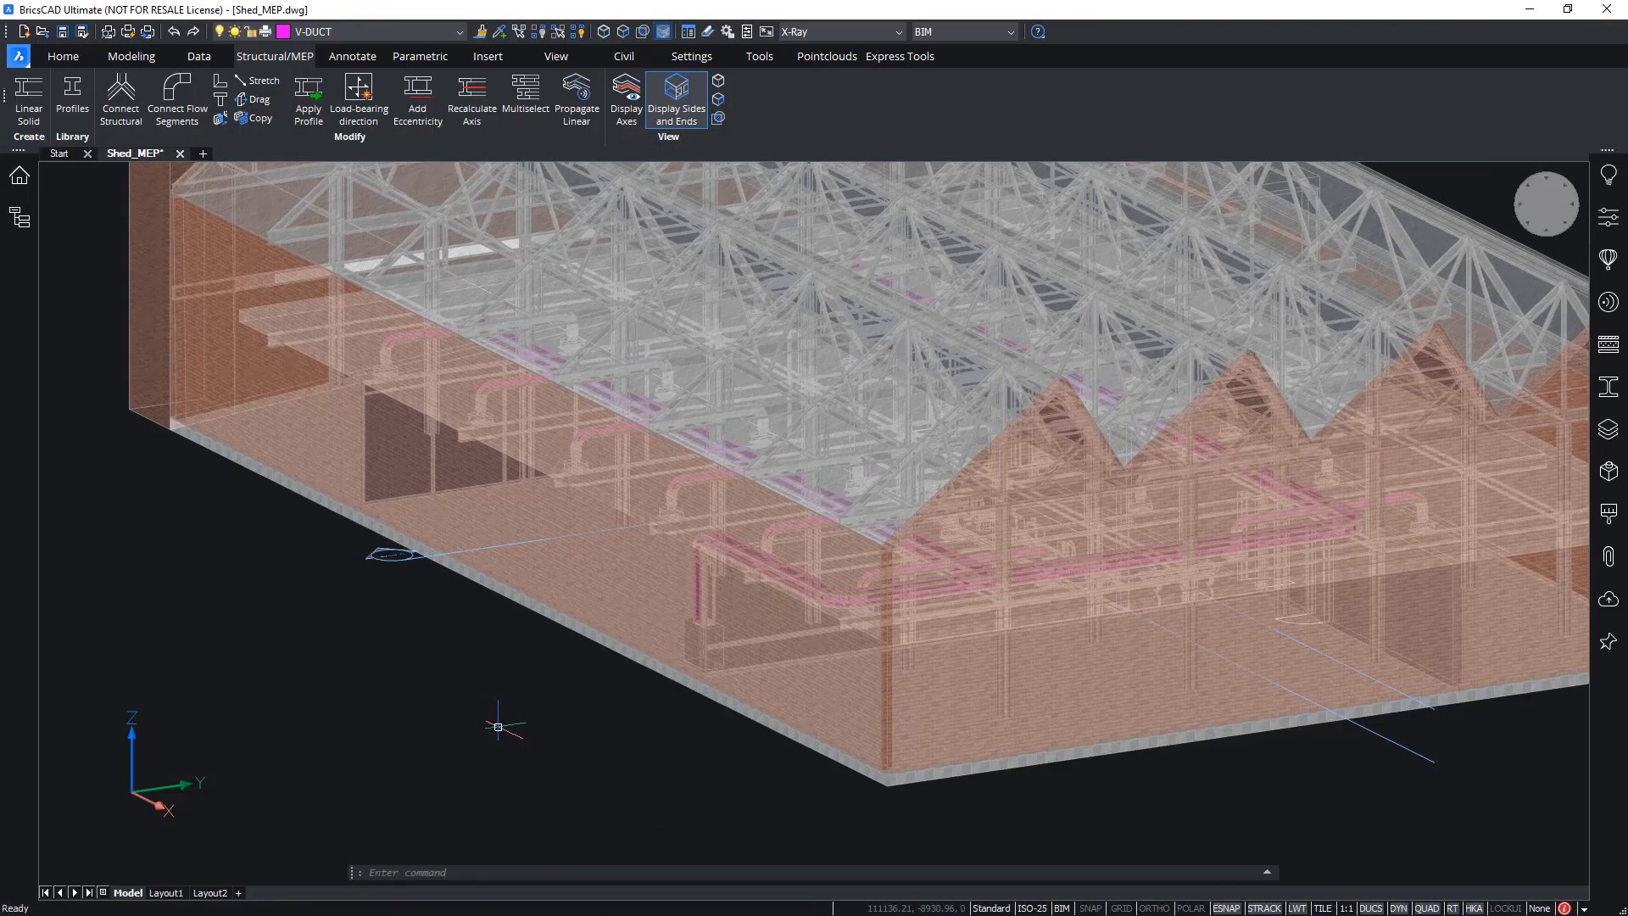
# Unload the Shed_Arch architecture reference from the attached drawings
pyautogui.scroll(-5, 510, 726)
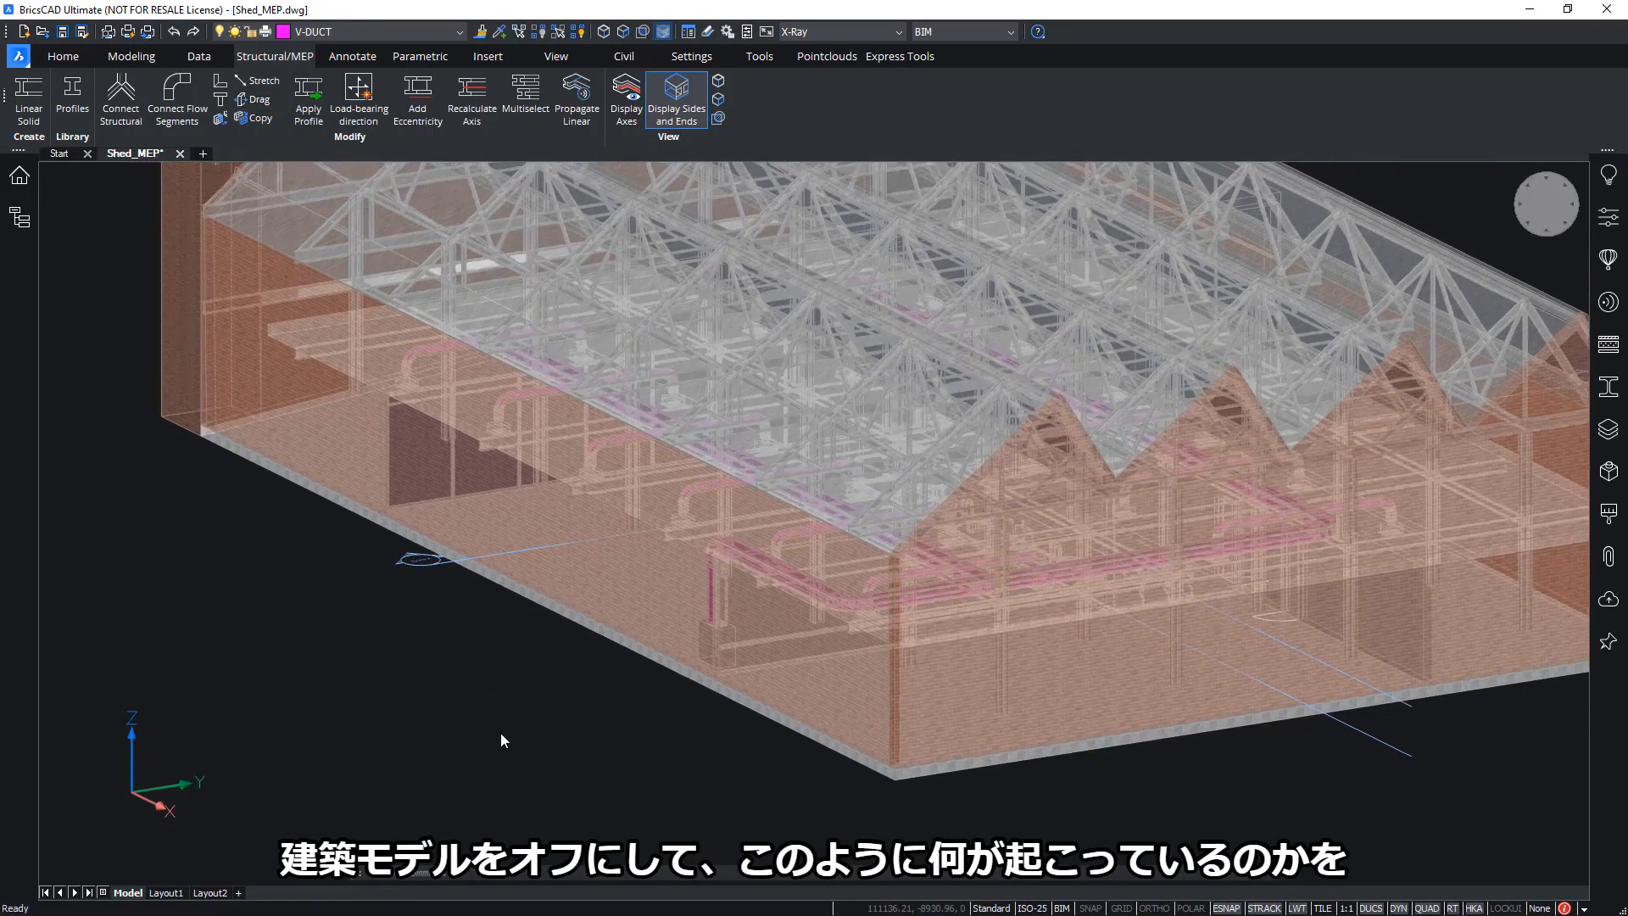
pyautogui.keyDown('shift'); pyautogui.moveTo(913, 584); pyautogui.dragTo(1415, 283, button='middle'); pyautogui.keyUp('shift')
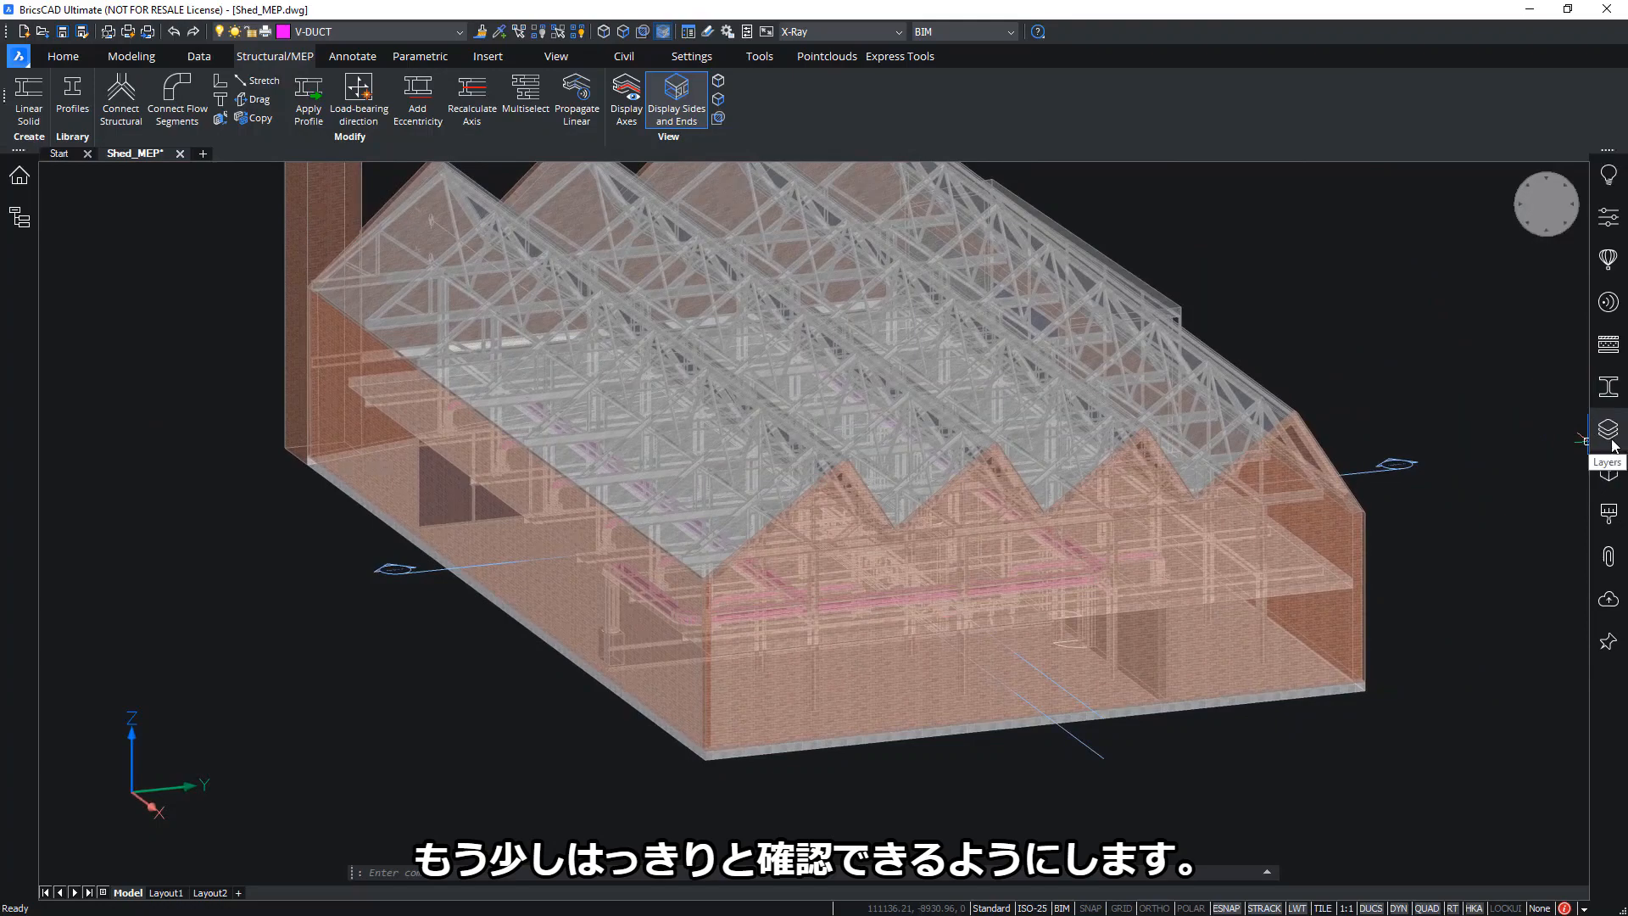
pyautogui.click(1608, 556)
pyautogui.click(1314, 253)
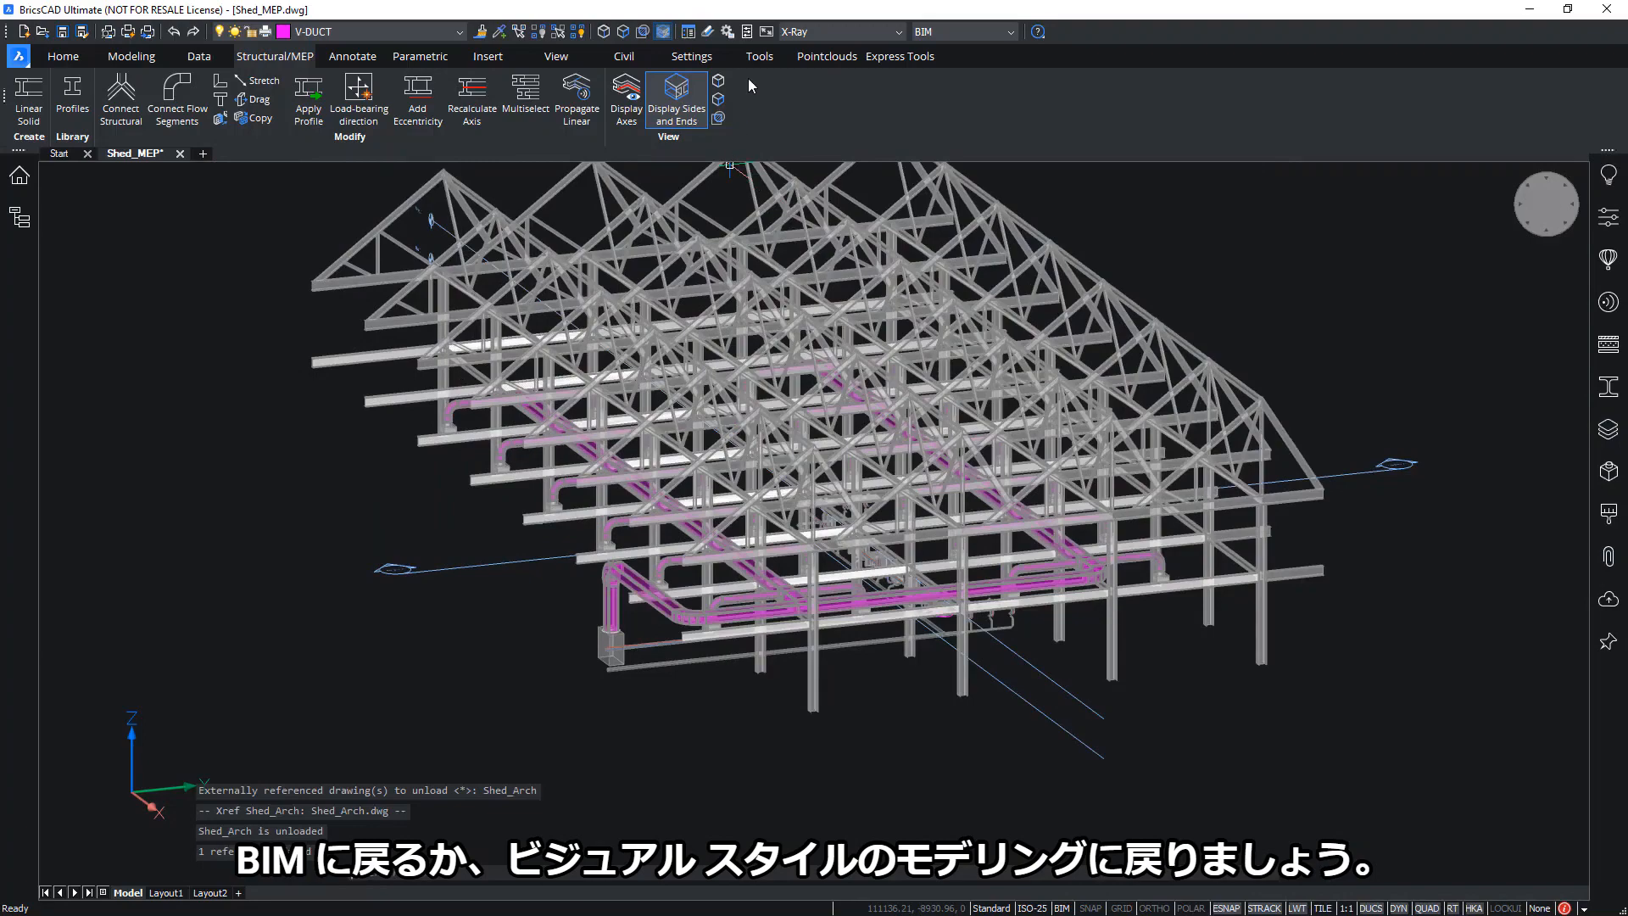
# Switch the visual style to Bim and then to Modeling
pyautogui.click(835, 32)
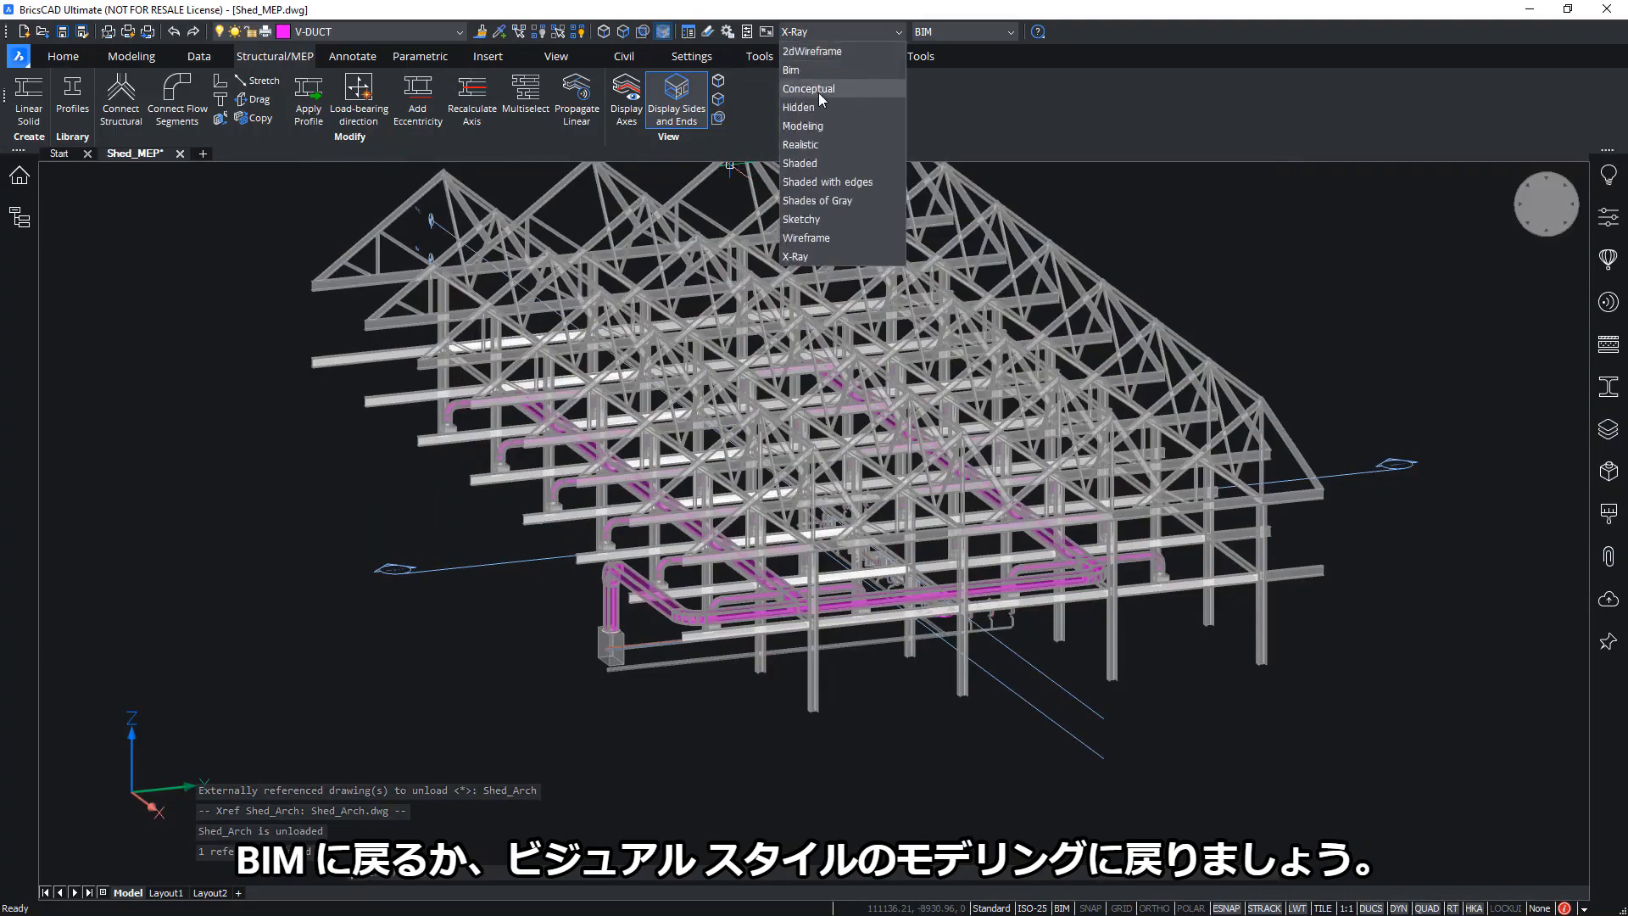
pyautogui.click(838, 123)
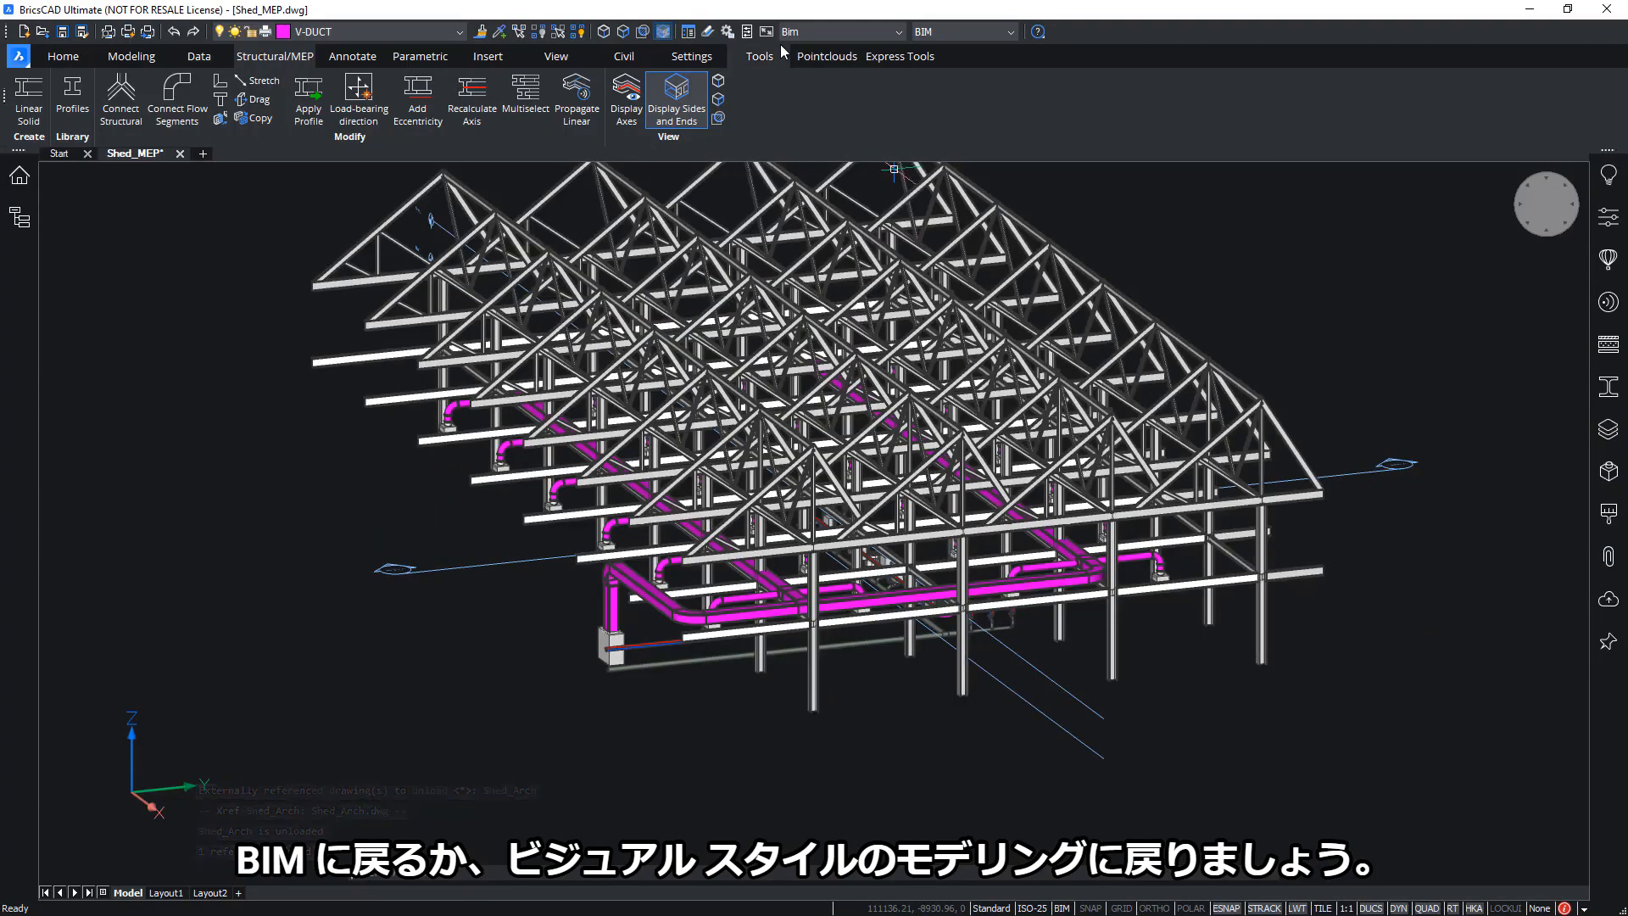
pyautogui.click(835, 31)
pyautogui.click(804, 126)
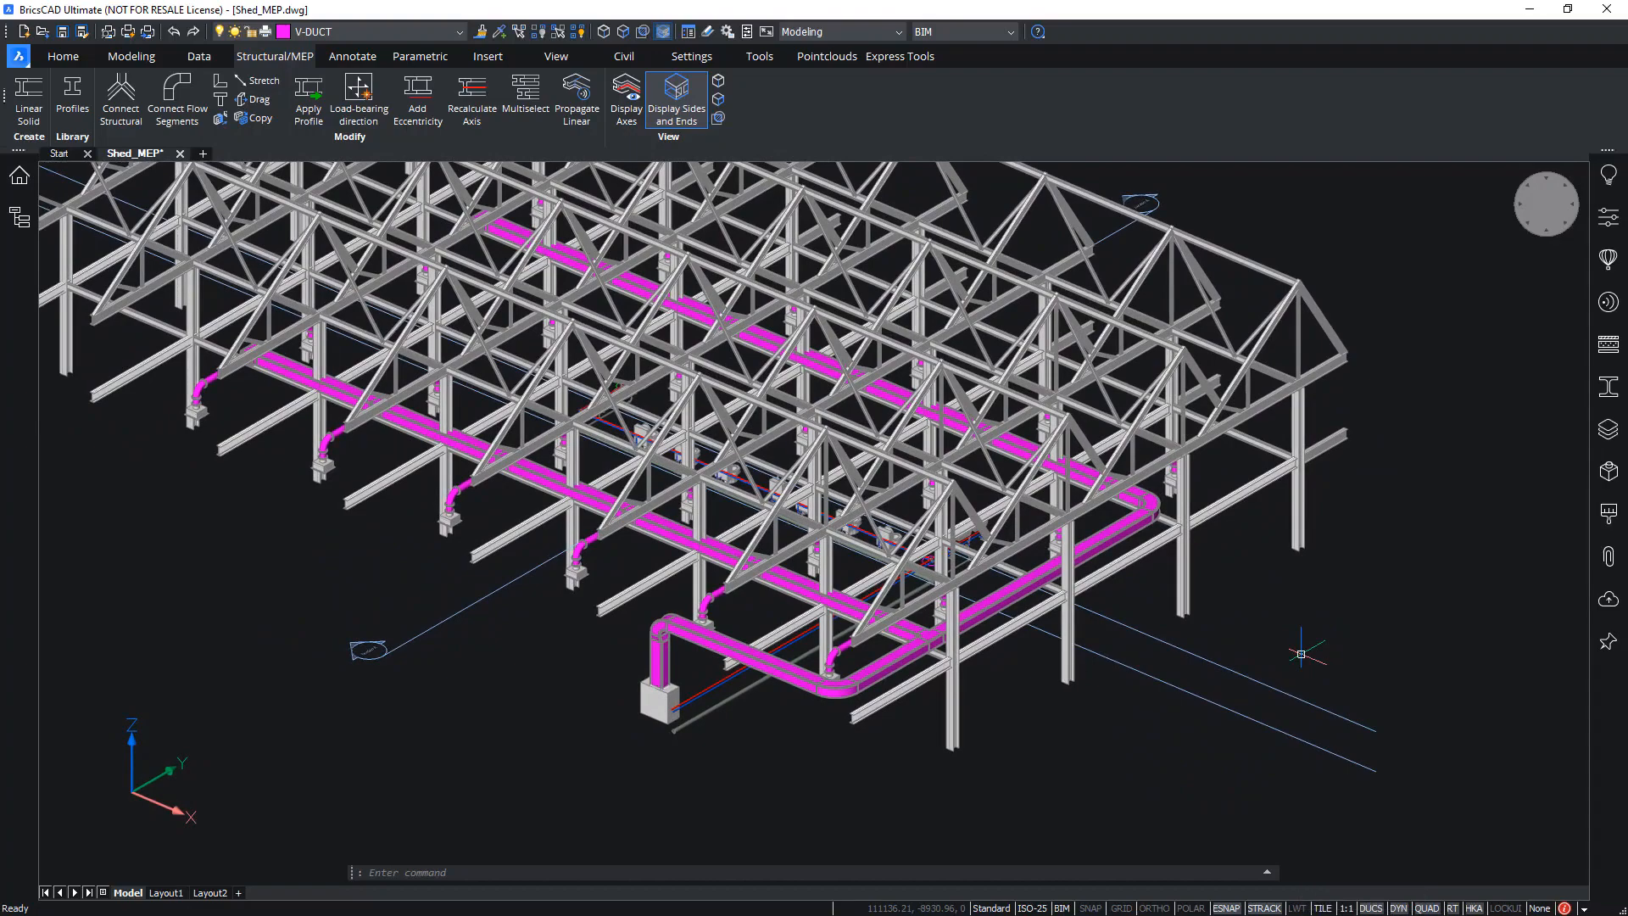
# Regenerate the drawing with RE and inspect the ducts against the steel framing
pyautogui.press('Return')
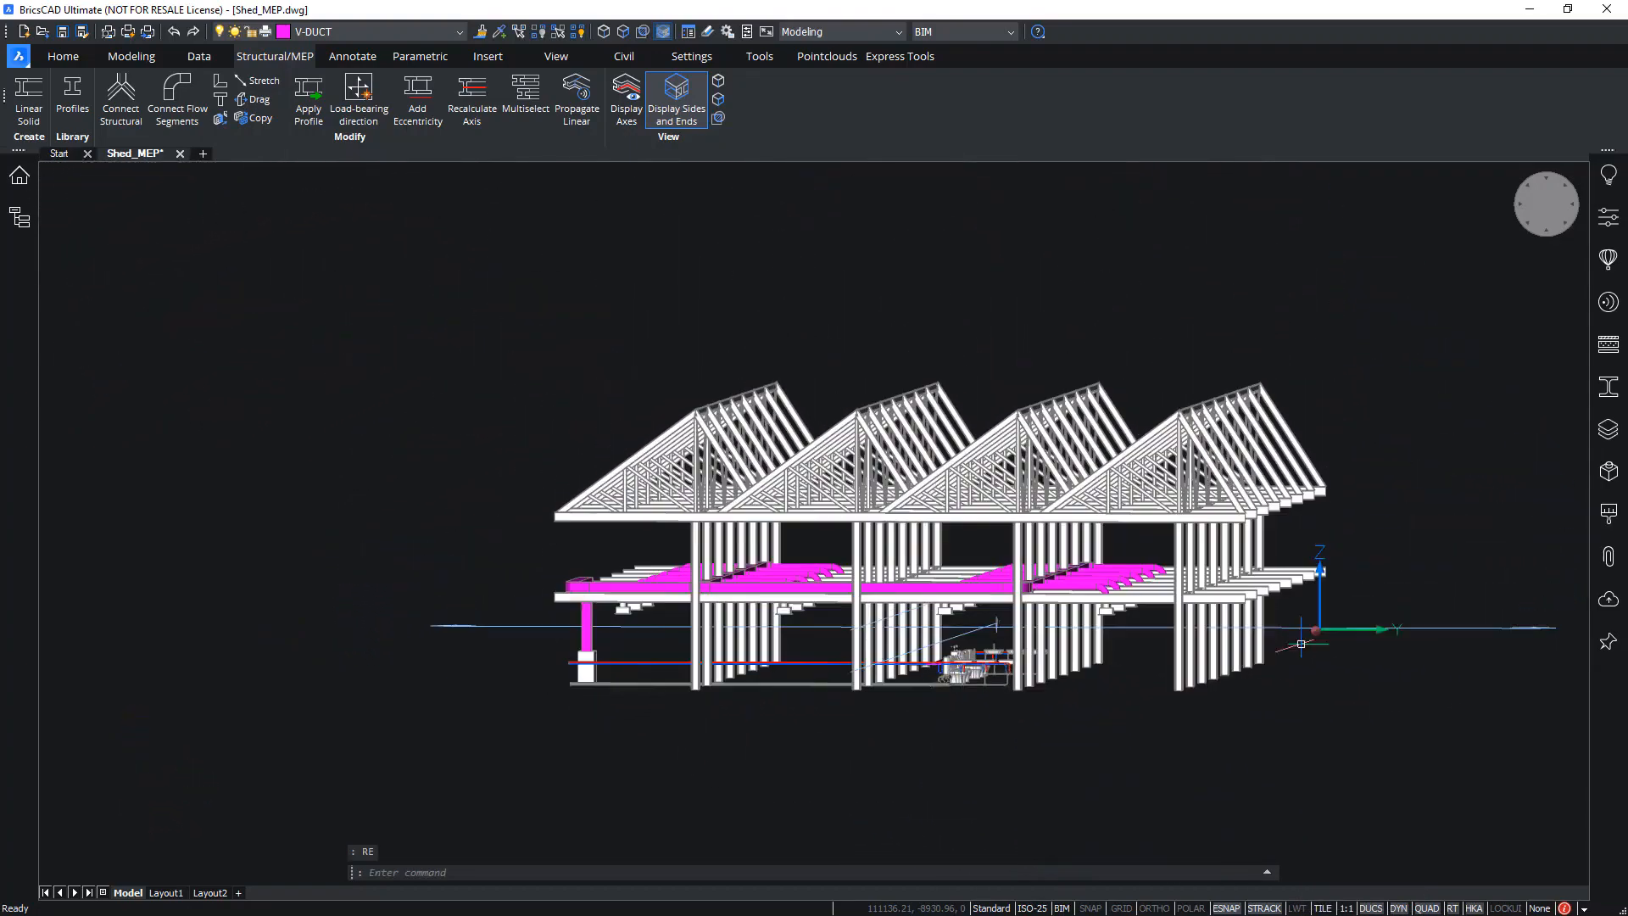
pyautogui.scroll(10, 998, 669)
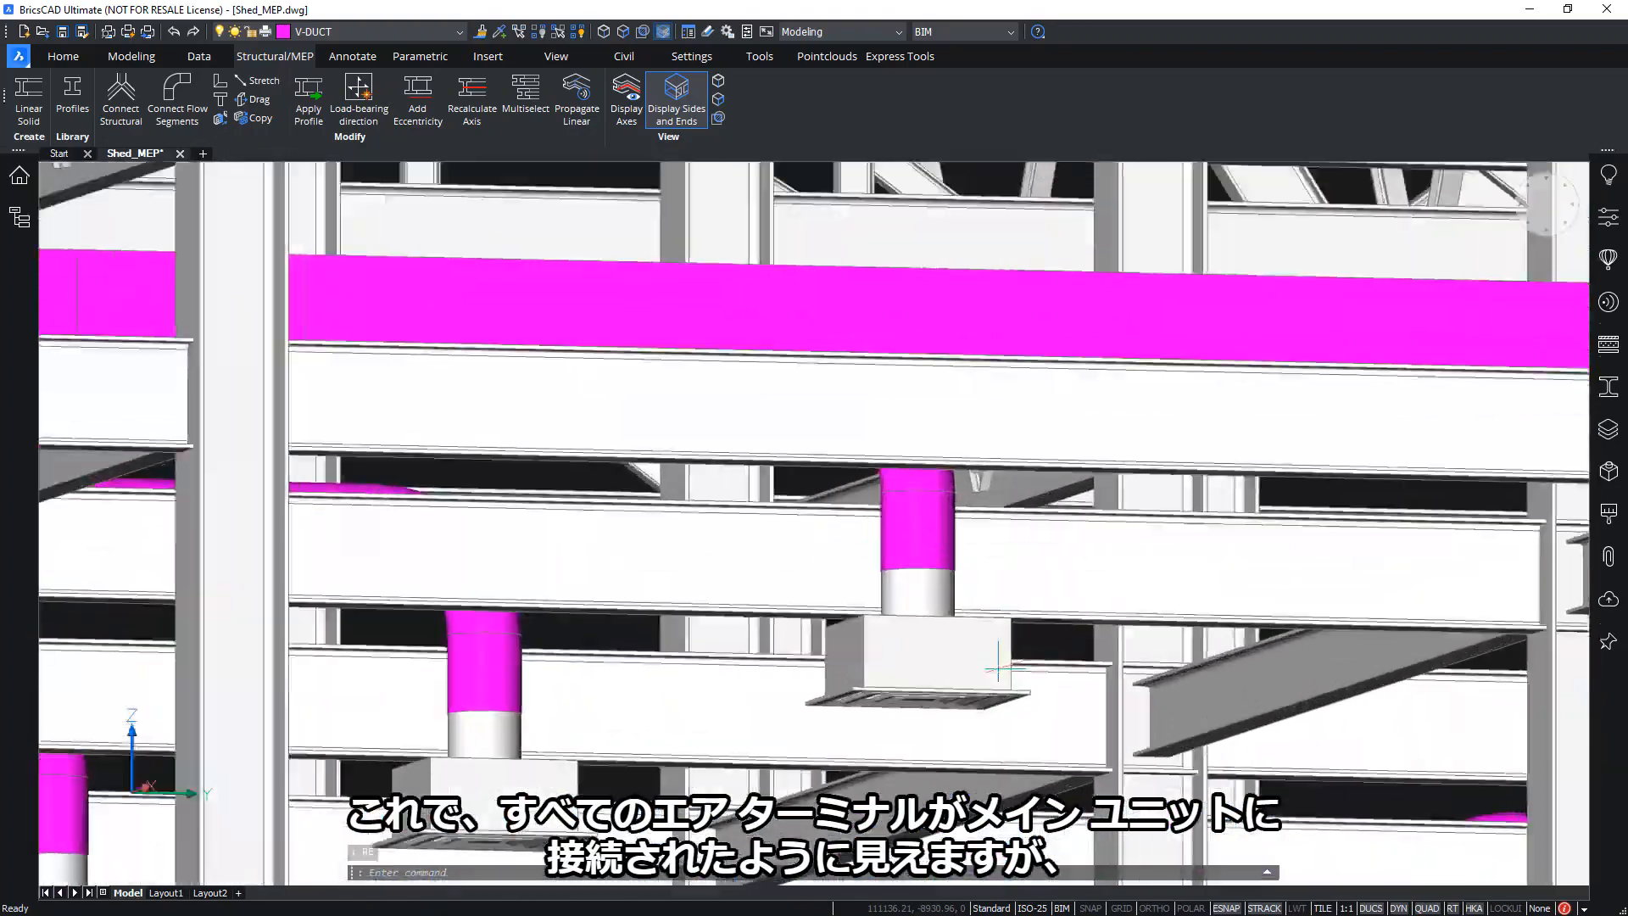
pyautogui.keyDown('shift'); pyautogui.moveTo(999, 670); pyautogui.dragTo(898, 459, button='middle'); pyautogui.keyUp('shift')
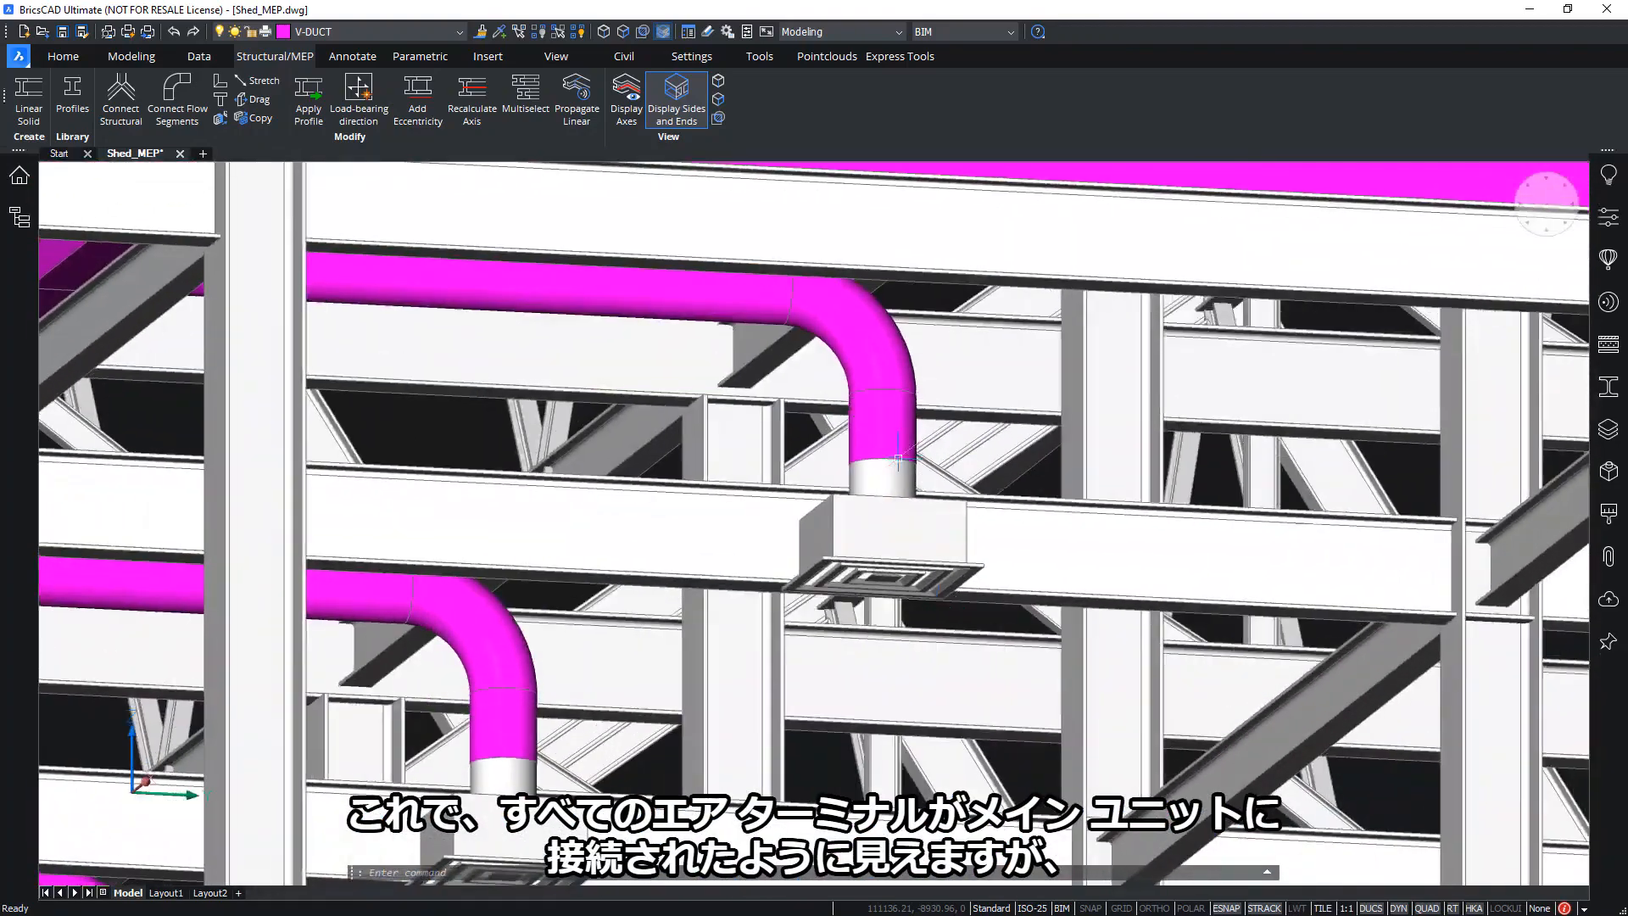
pyautogui.keyDown('shift'); pyautogui.moveTo(869, 610); pyautogui.dragTo(842, 591, button='middle'); pyautogui.keyUp('shift')
pyautogui.scroll(-3, 878, 603)
pyautogui.scroll(-3, 943, 626)
pyautogui.scroll(5, 954, 550)
pyautogui.scroll(-5, 842, 591)
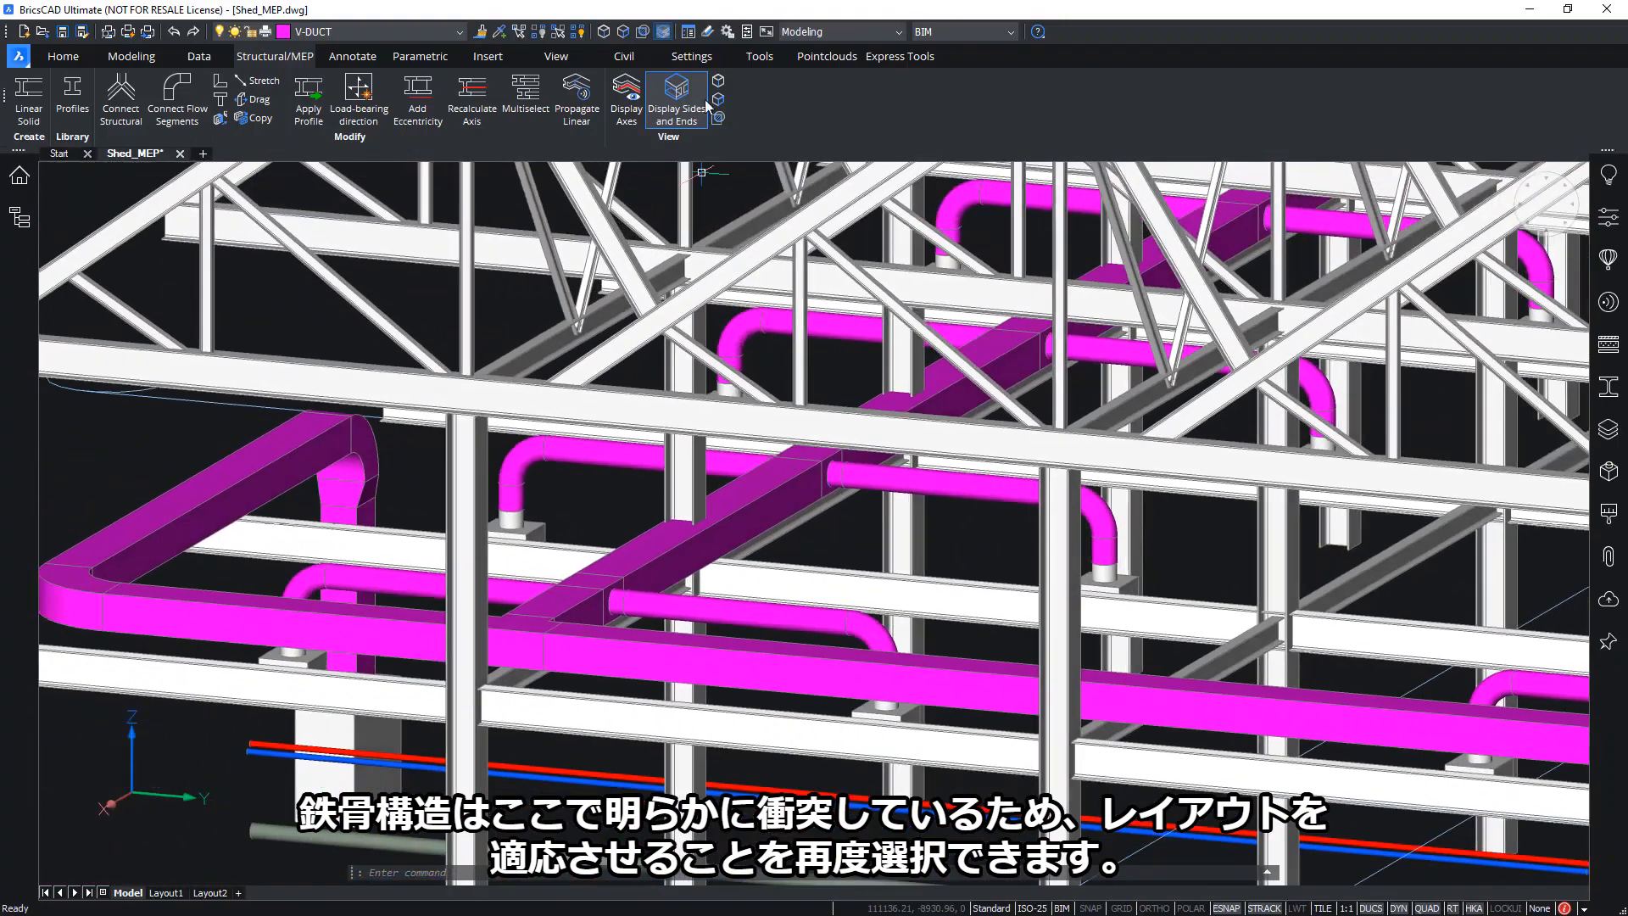
# Enable face selection and zoom in on the main duct passing through the steel beam
pyautogui.click(624, 33)
pyautogui.keyDown('shift'); pyautogui.moveTo(754, 543); pyautogui.dragTo(760, 577, button='middle'); pyautogui.keyUp('shift')
pyautogui.scroll(2, 703, 489)
pyautogui.moveTo(703, 489); pyautogui.dragTo(799, 476, button='middle')
pyautogui.scroll(1, 793, 462)
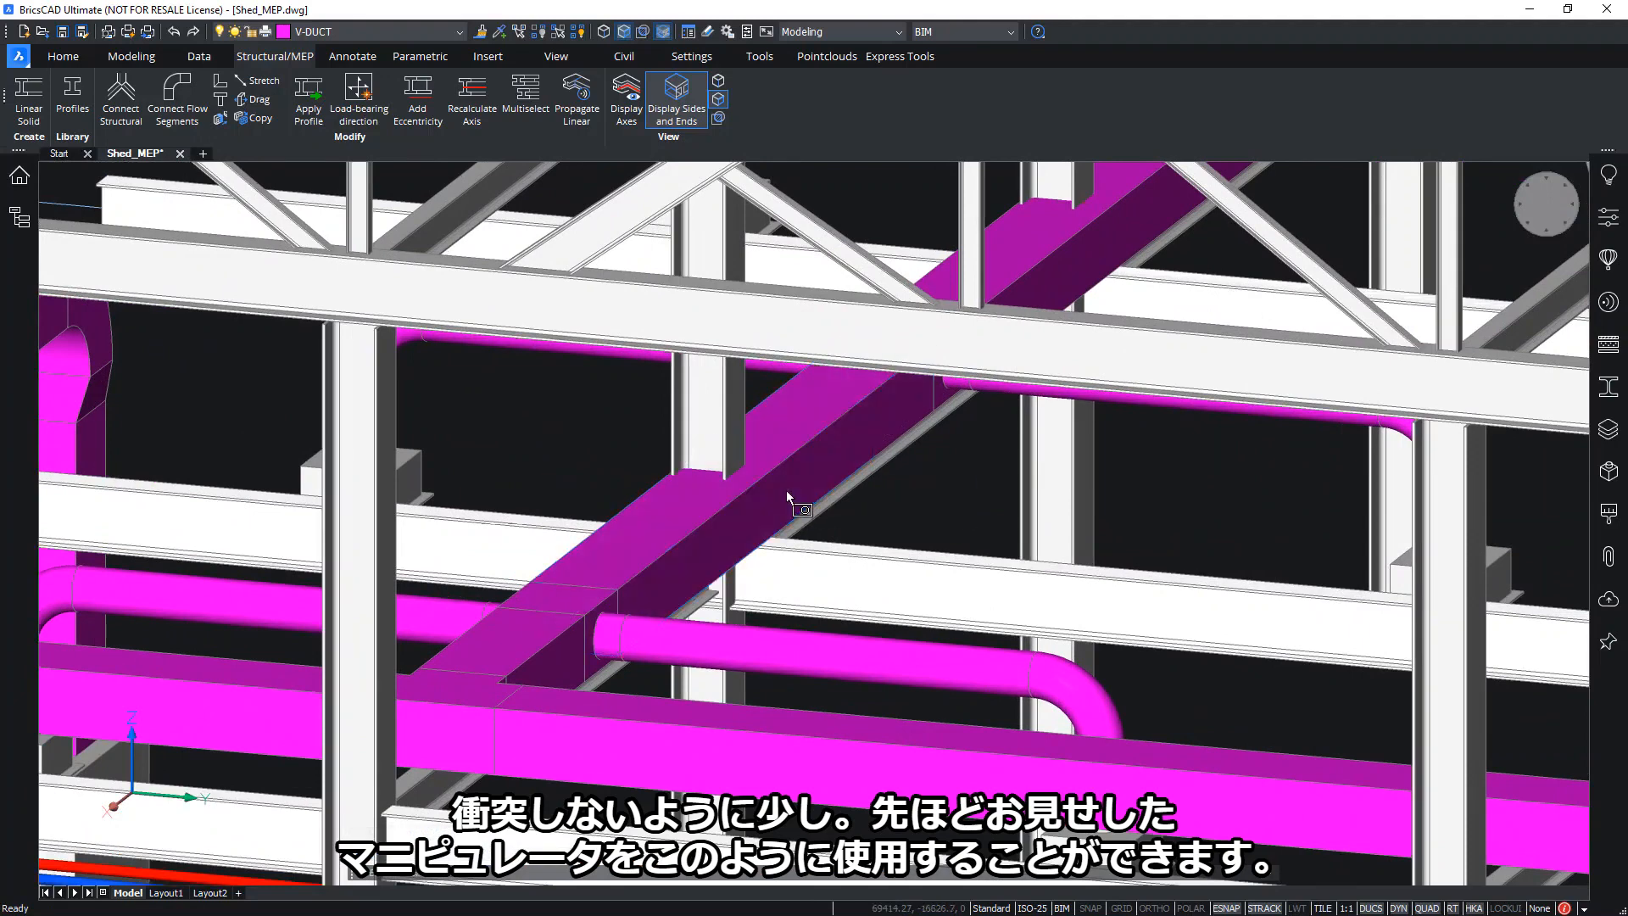
# Move the clashing main duct segment 500 mm along X with the manipulator, then deselect it
pyautogui.click(786, 490)
pyautogui.click(696, 490)
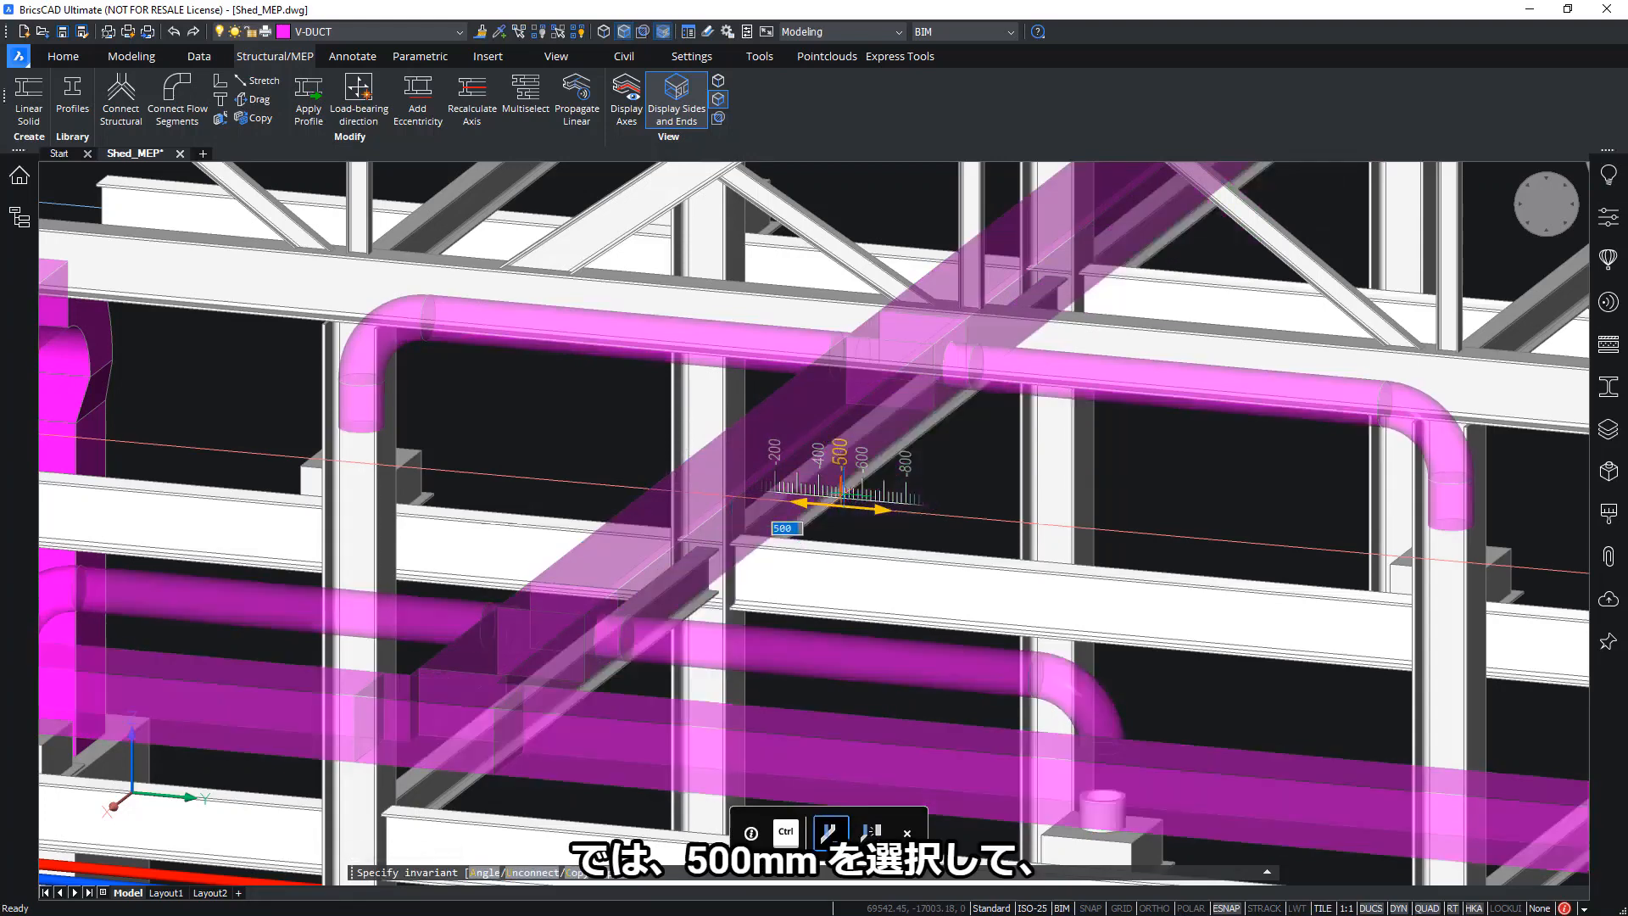
pyautogui.click(840, 507)
pyautogui.keyDown('shift'); pyautogui.moveTo(840, 499); pyautogui.dragTo(992, 454, button='middle'); pyautogui.keyUp('shift')
pyautogui.keyDown('shift'); pyautogui.moveTo(788, 526); pyautogui.dragTo(651, 567, button='middle'); pyautogui.keyUp('shift')
pyautogui.press('Escape')
pyautogui.scroll(5, 1140, 434)
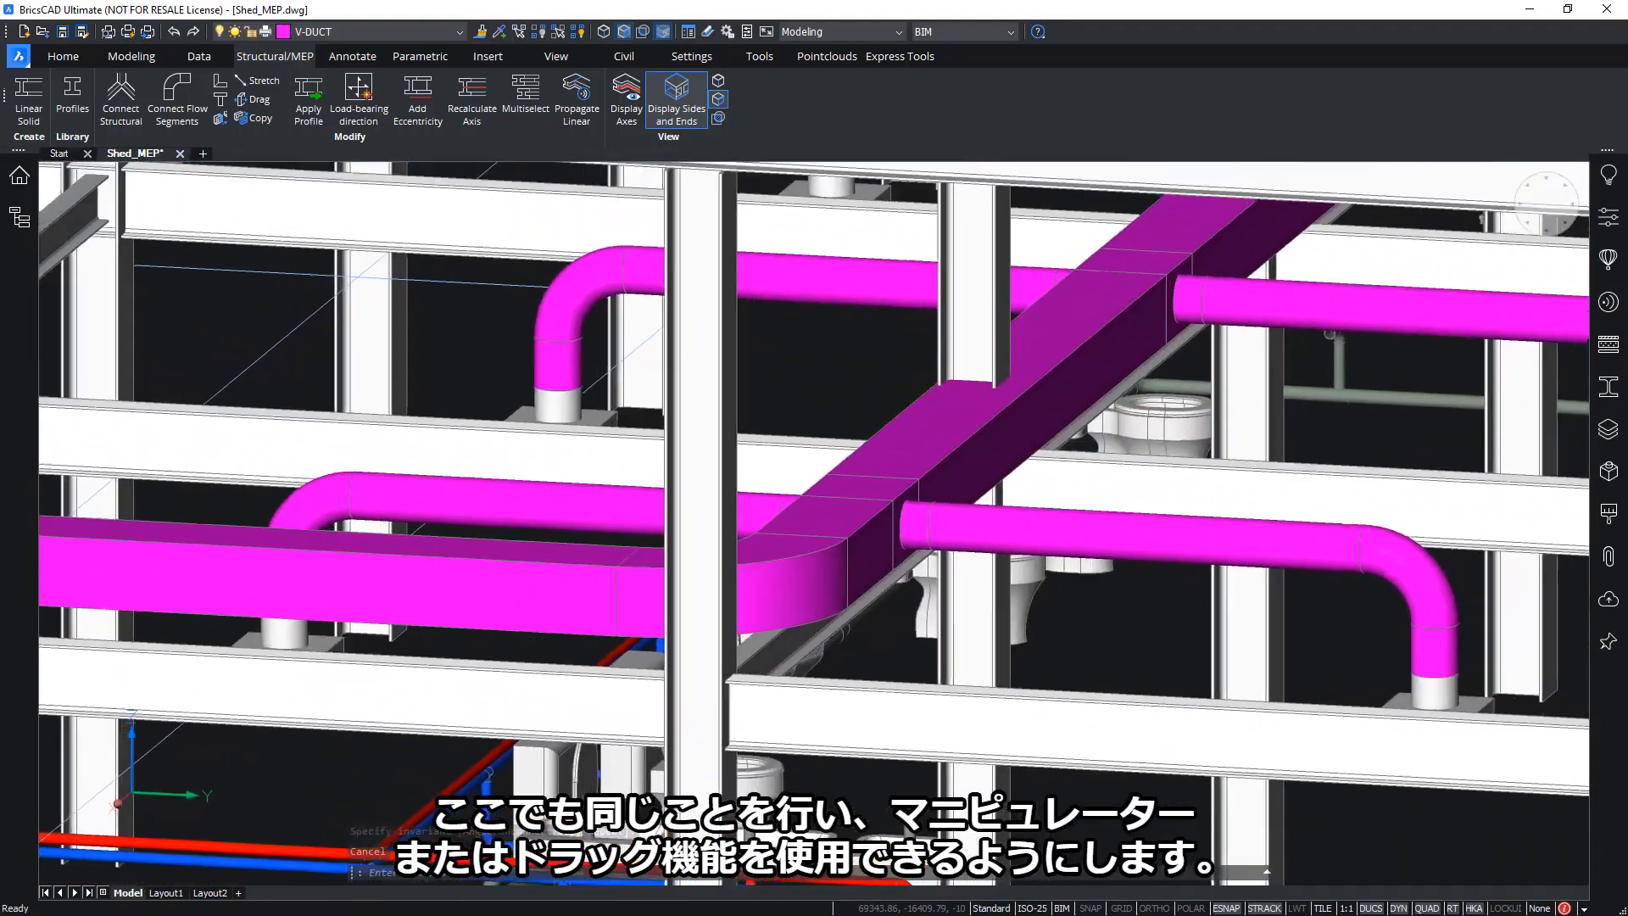
pyautogui.keyDown('shift'); pyautogui.moveTo(1006, 413); pyautogui.dragTo(966, 461, button='middle'); pyautogui.keyUp('shift')
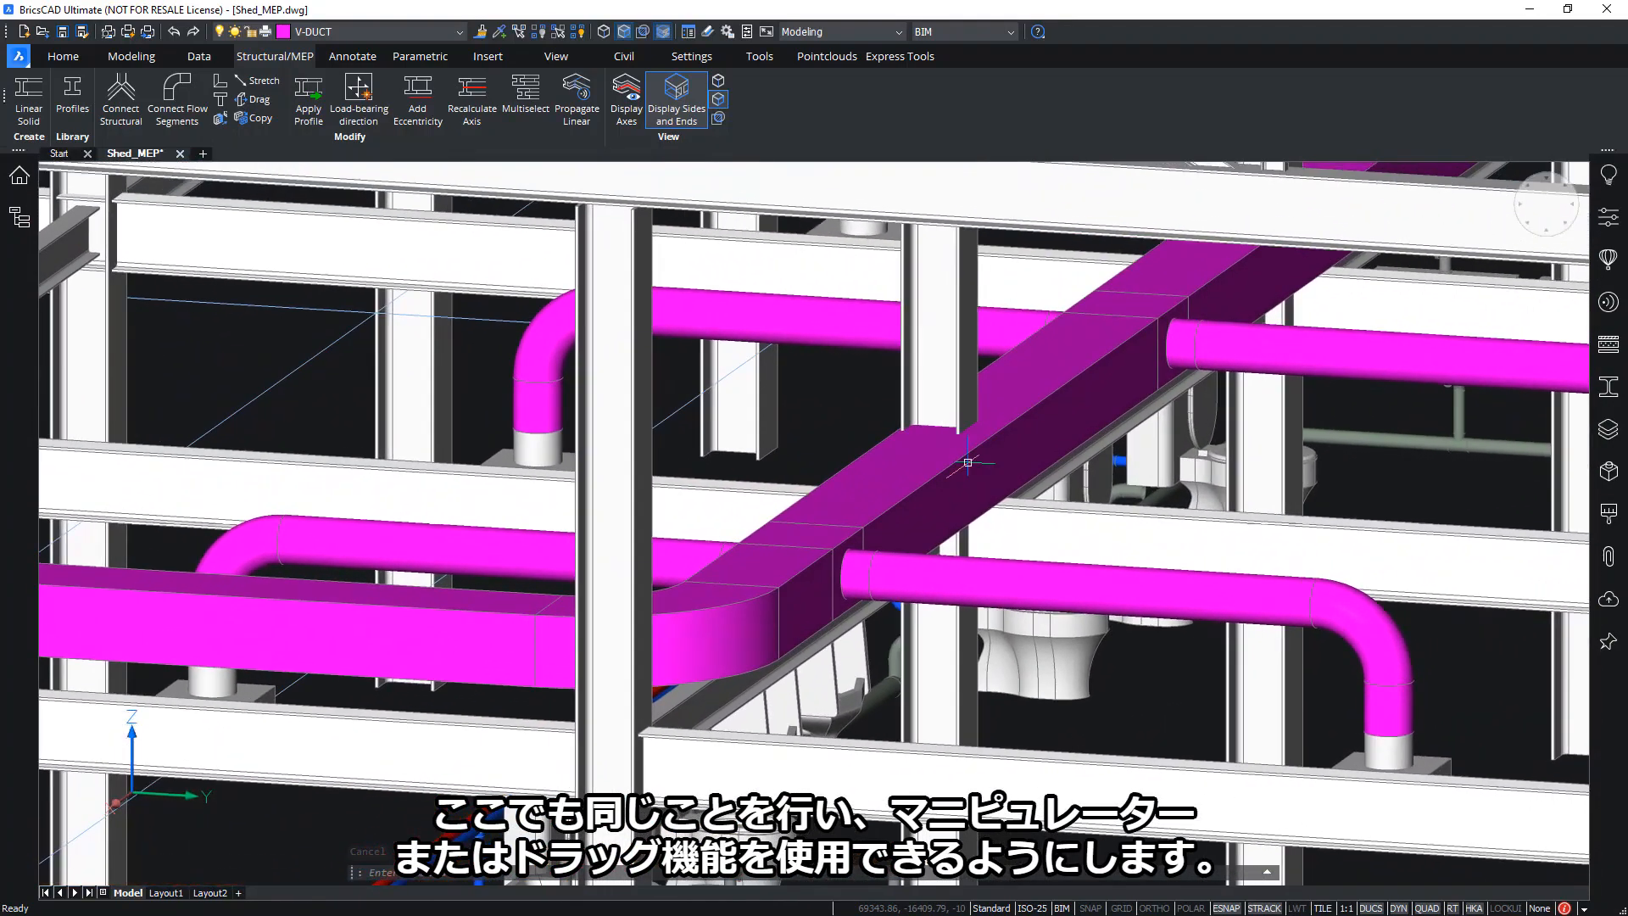
# Drag the main duct's side face 500 mm using the Solid Face Quad drag tool
pyautogui.moveTo(973, 464)
pyautogui.moveTo(992, 509)
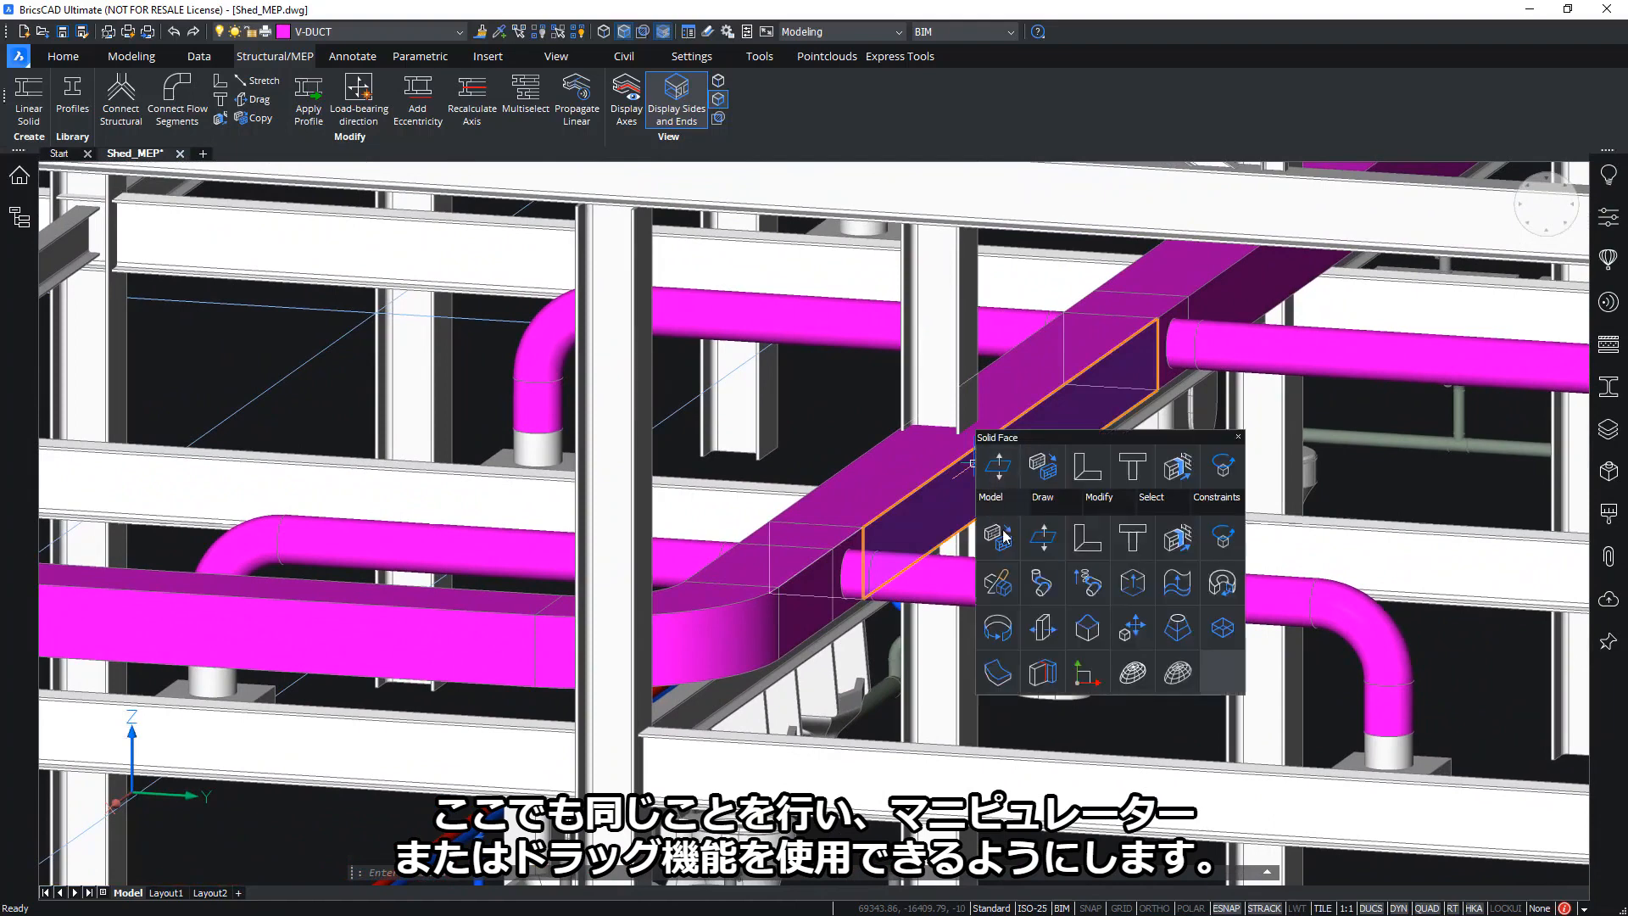
pyautogui.click(1049, 631)
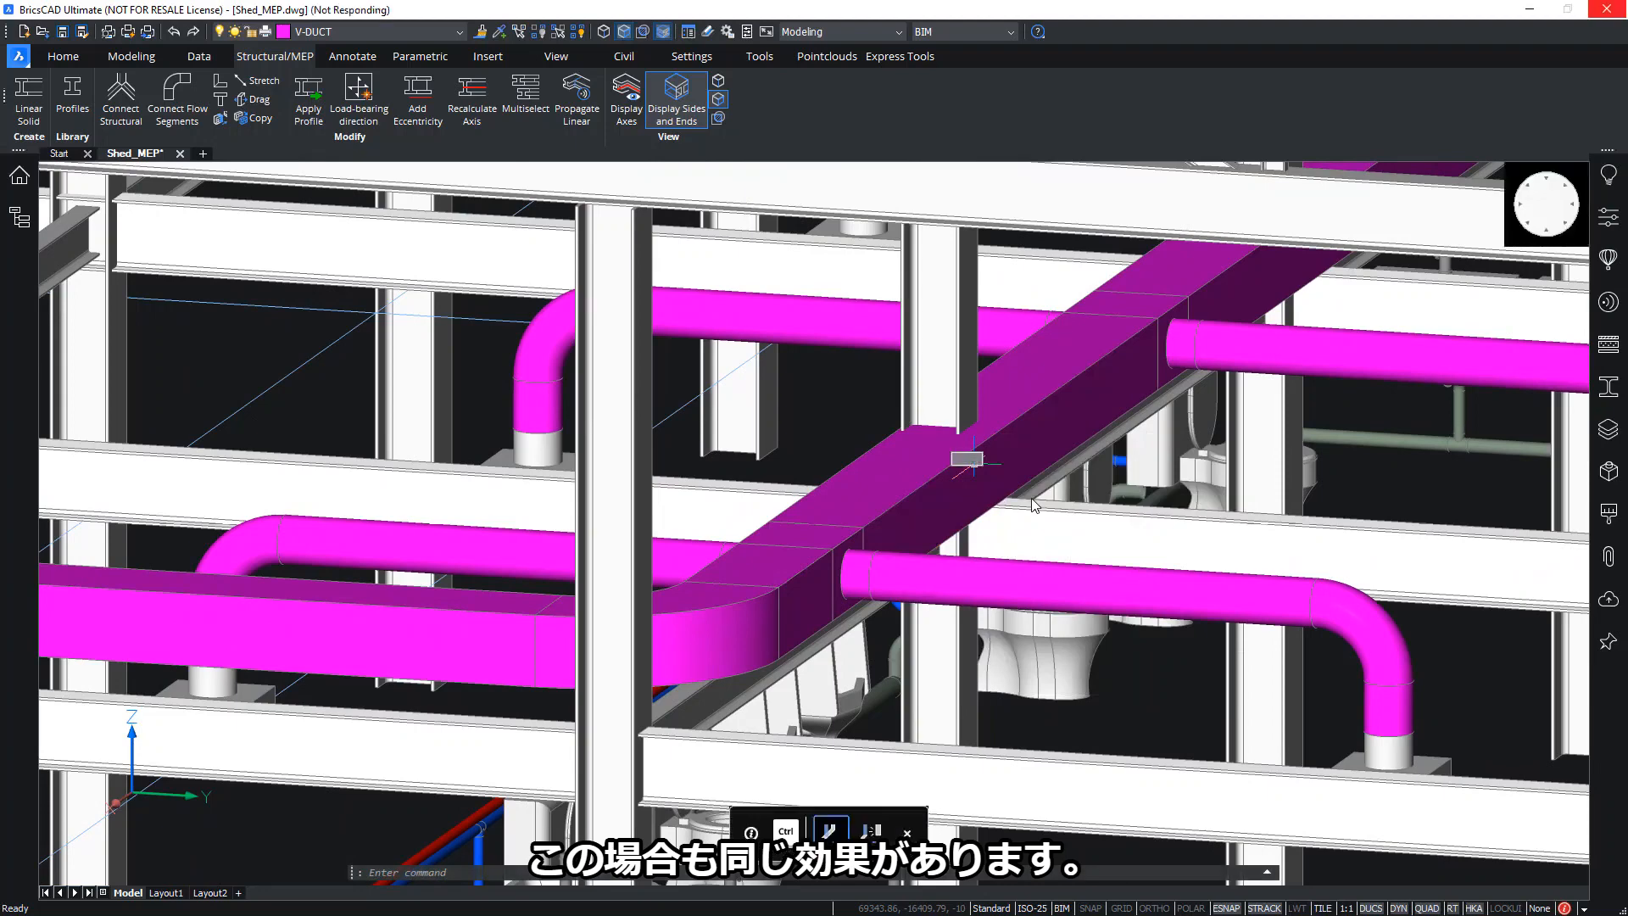
pyautogui.click(1033, 505)
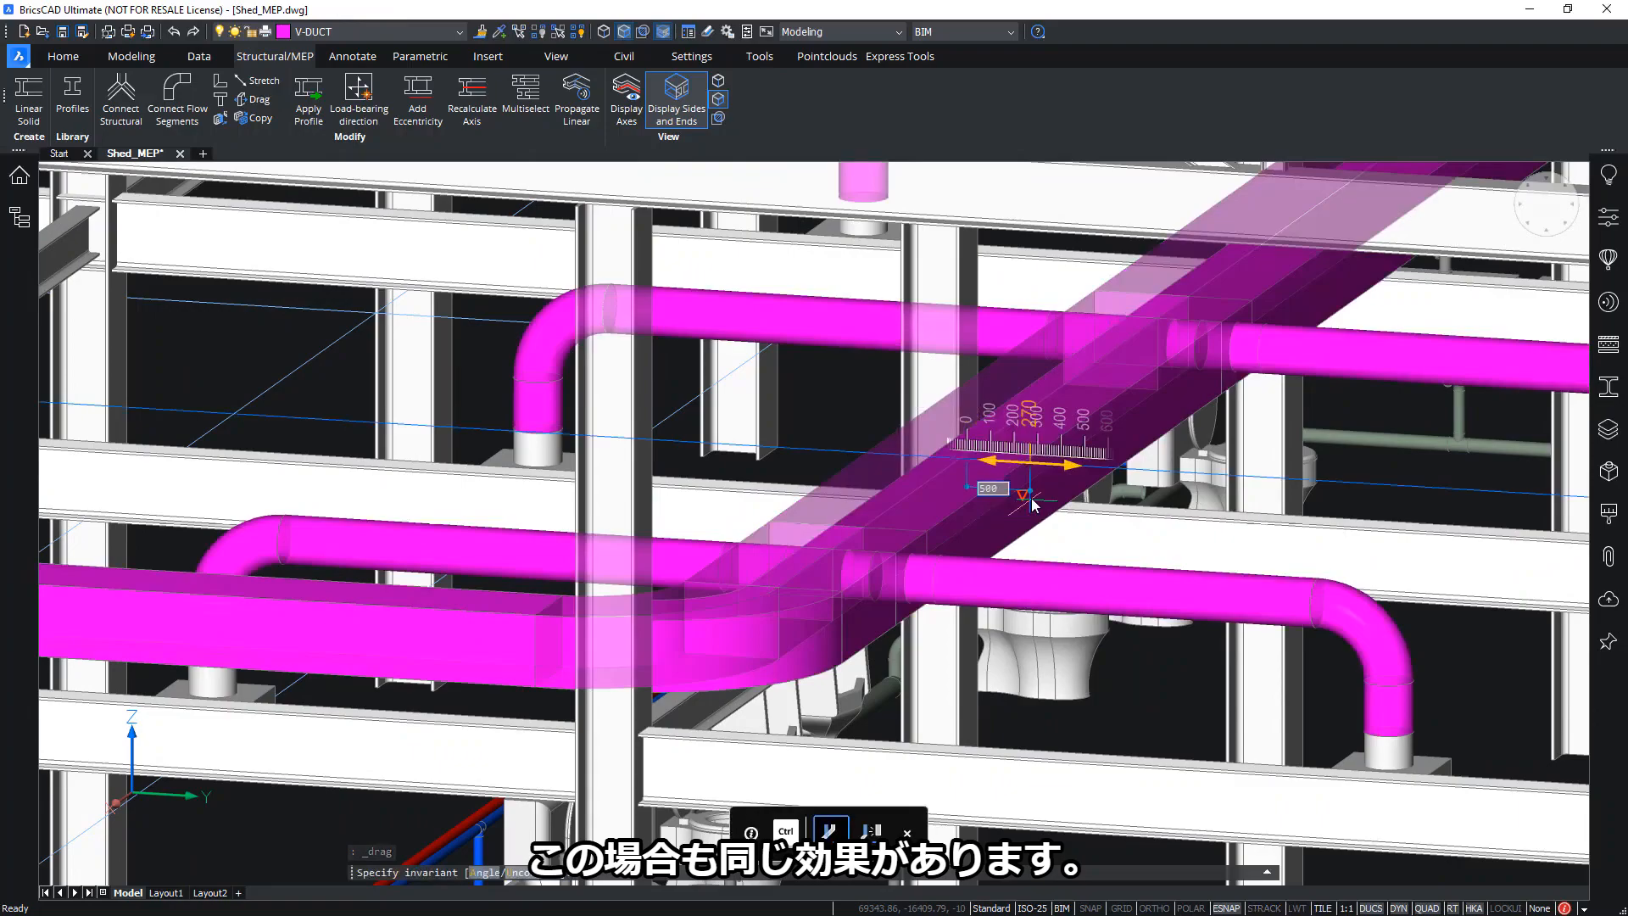
pyautogui.press('Return')
pyautogui.scroll(-2, 1024, 429)
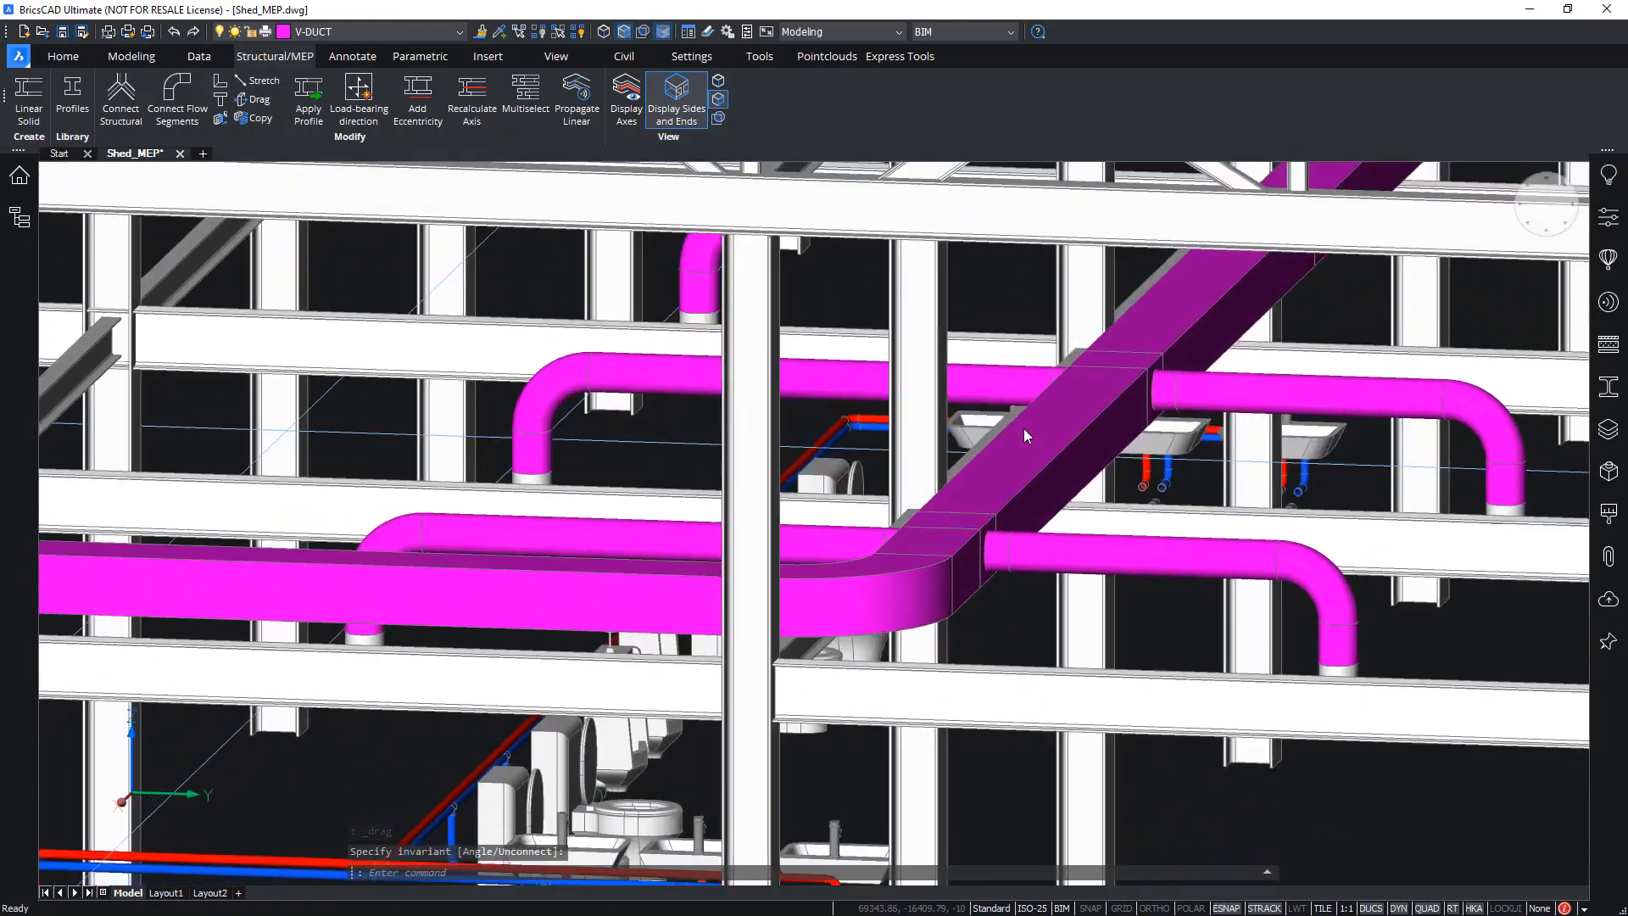
pyautogui.scroll(-10, 1024, 434)
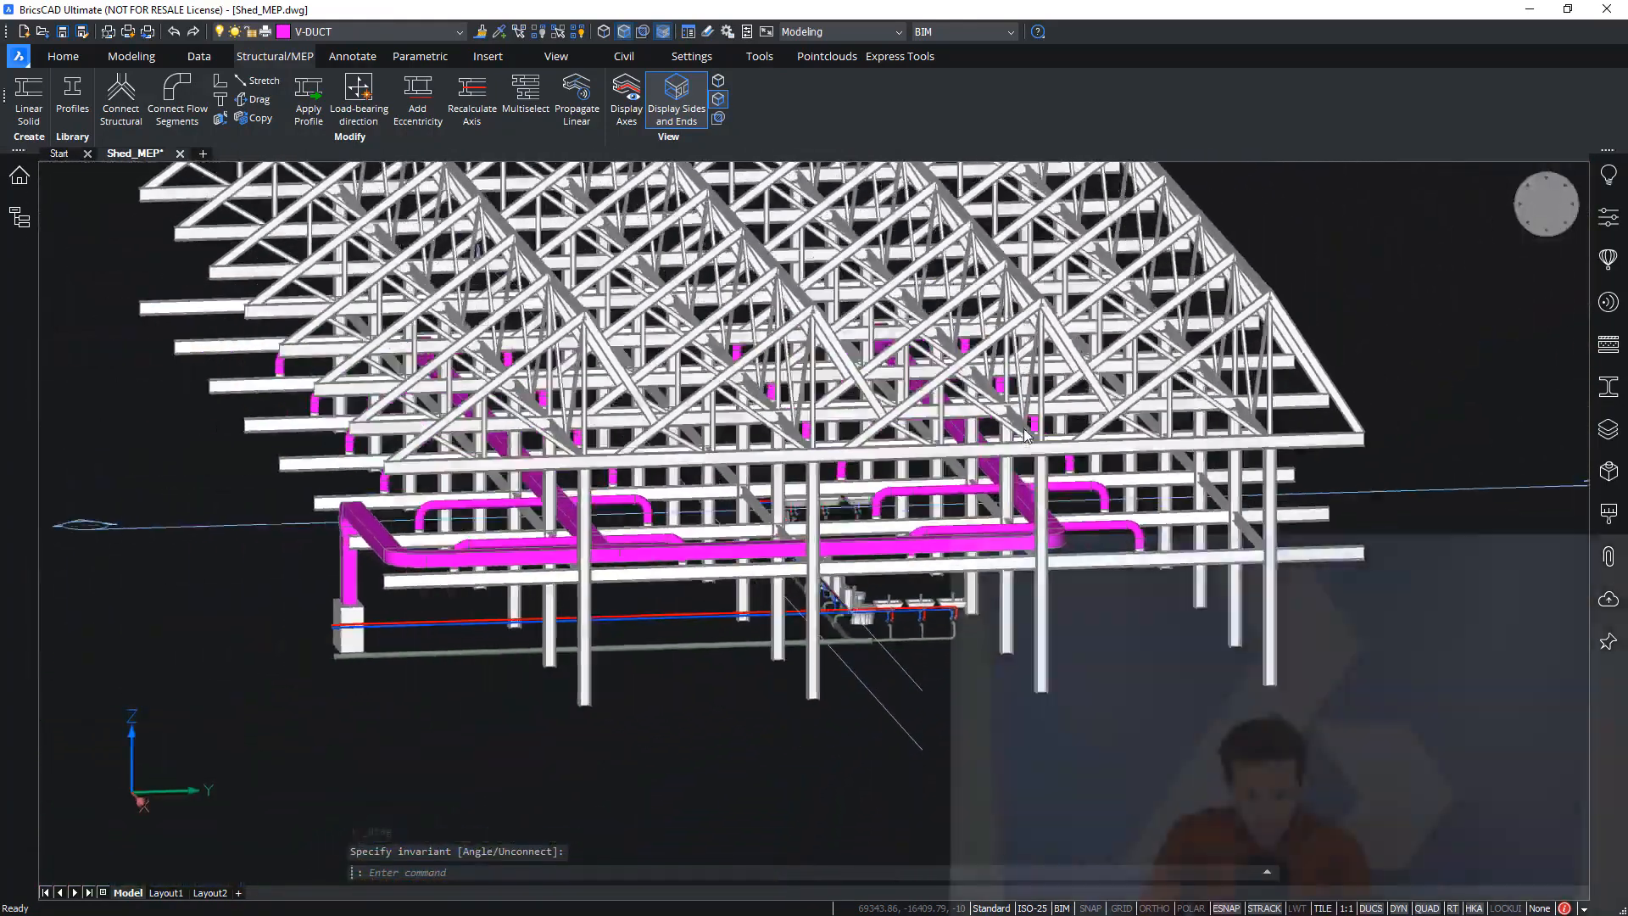
pyautogui.scroll(-5, 1024, 435)
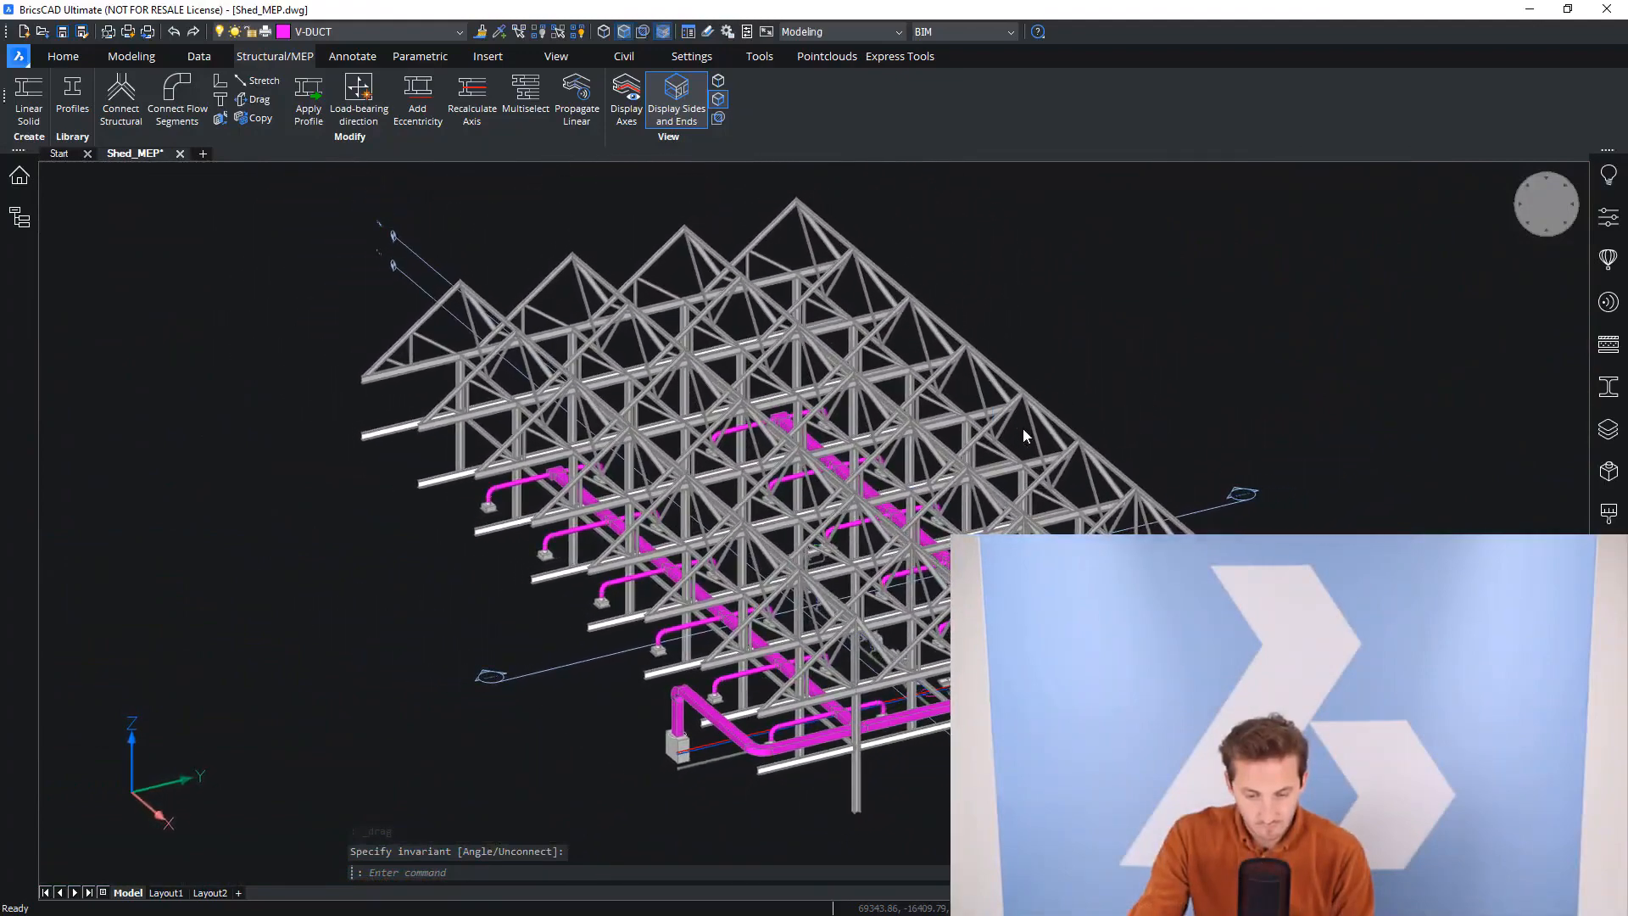